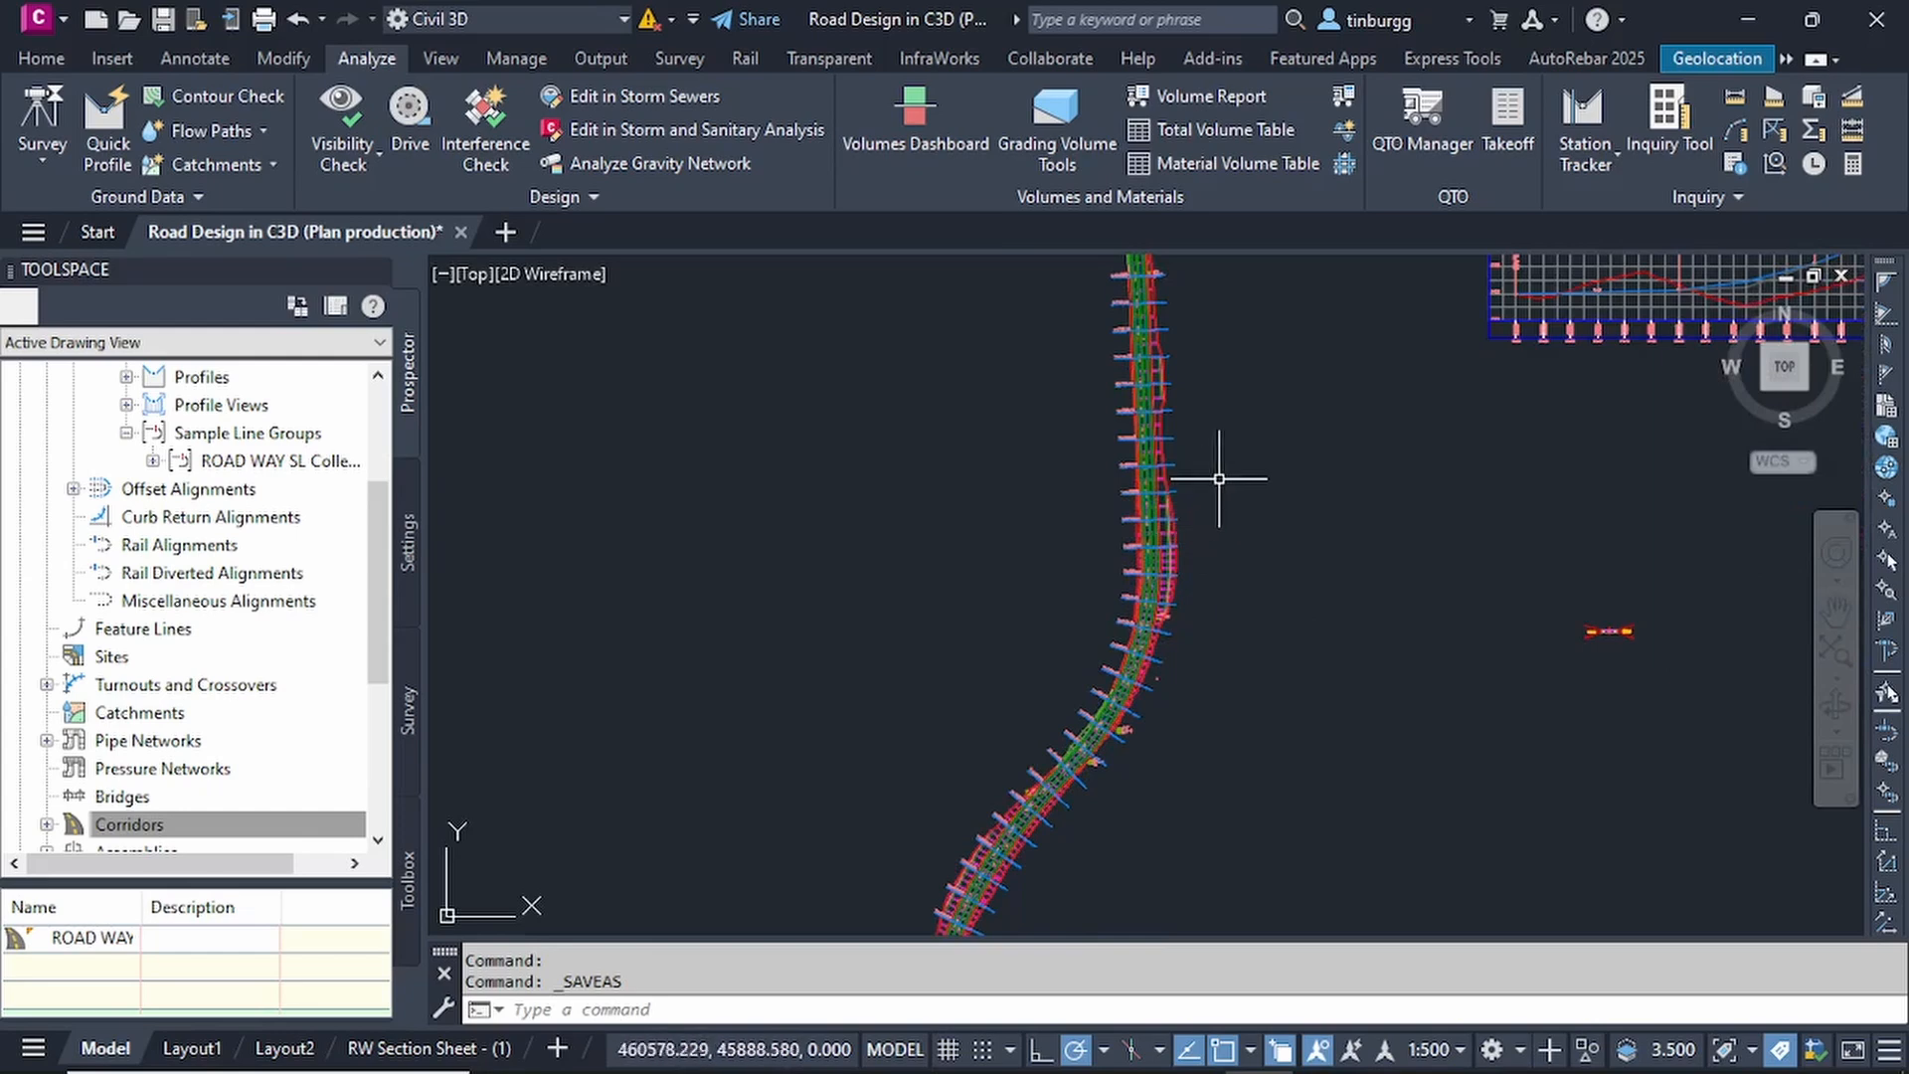
# Start creating view frames for the ROAD WAY alignment, using the automatic station range.
pyautogui.moveTo(1224, 474); pyautogui.dragTo(1174, 660, button='middle')
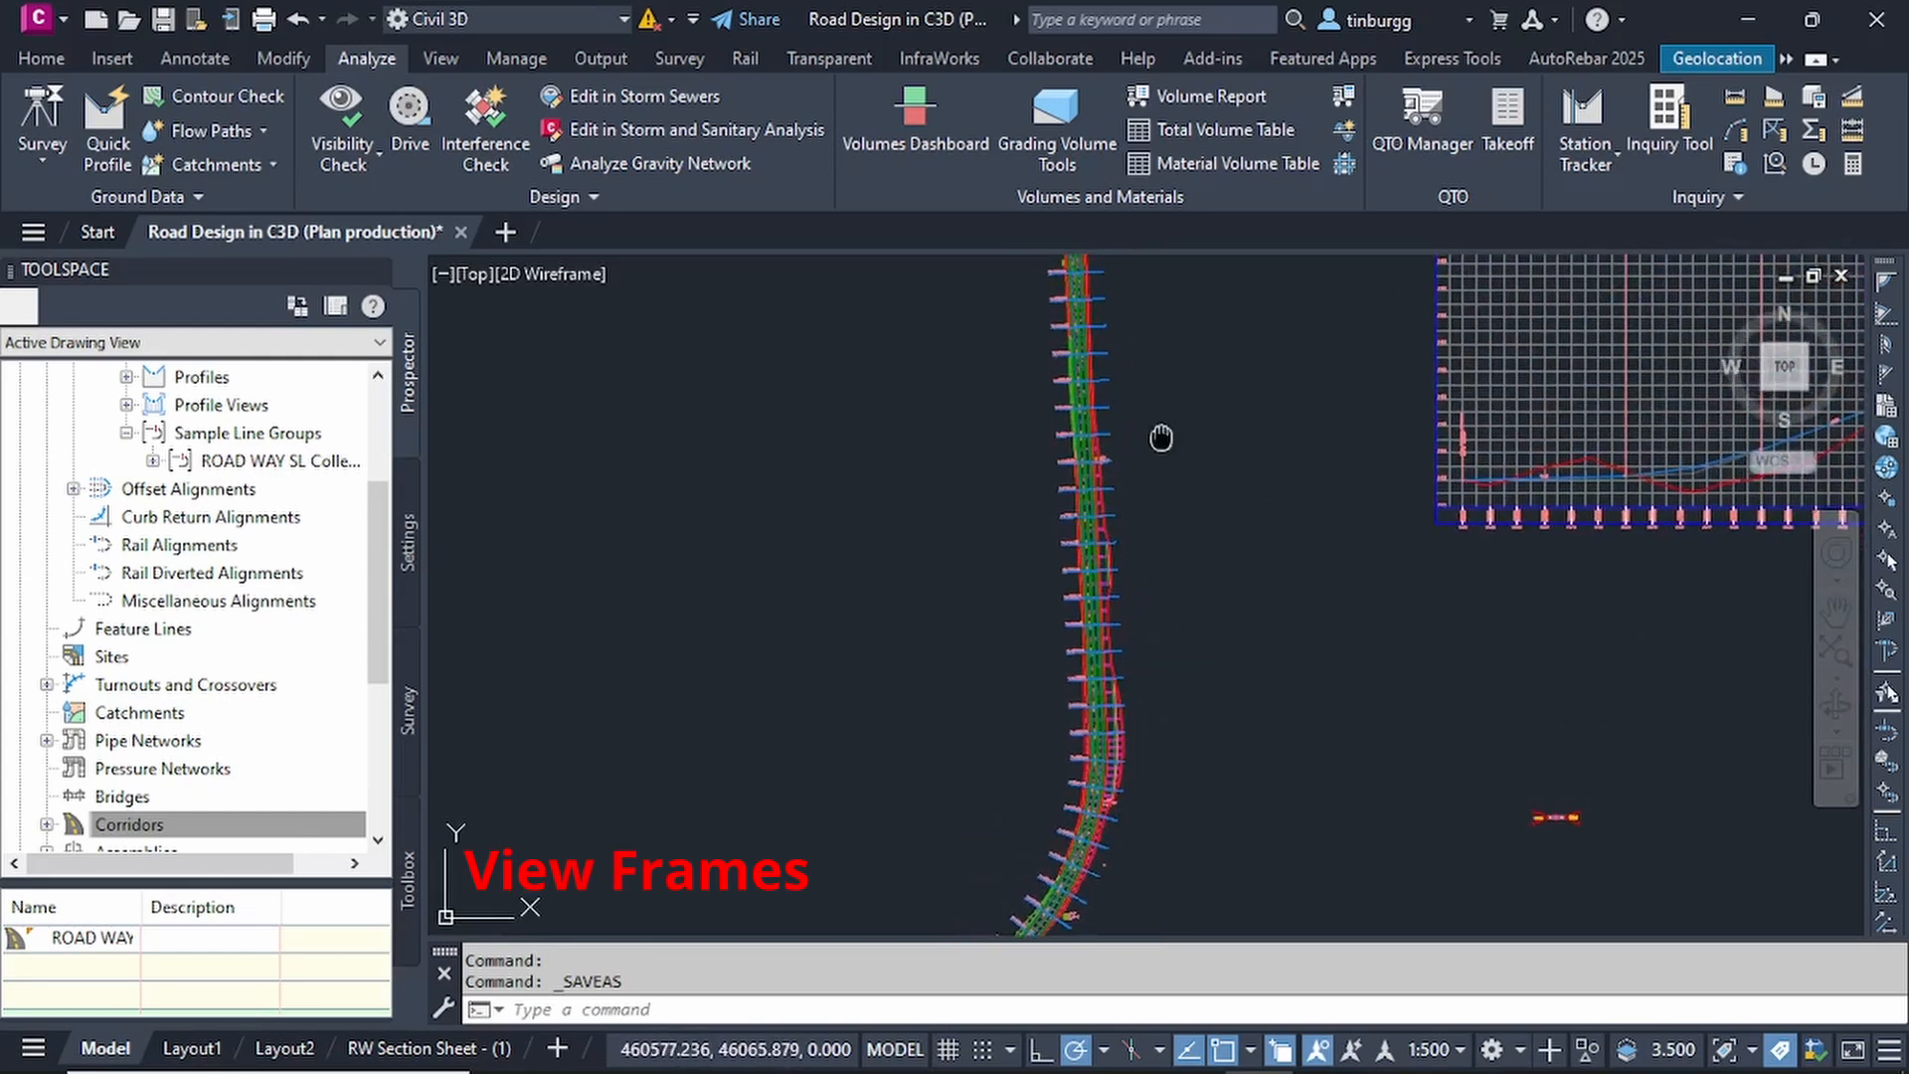
pyautogui.moveTo(1160, 438)
pyautogui.mouseDown(button='middle')
pyautogui.moveTo(1130, 542)
pyautogui.moveTo(1142, 660)
pyautogui.moveTo(1142, 440)
pyautogui.mouseUp(button='middle')
pyautogui.moveTo(1138, 680); pyautogui.dragTo(1150, 577, button='middle')
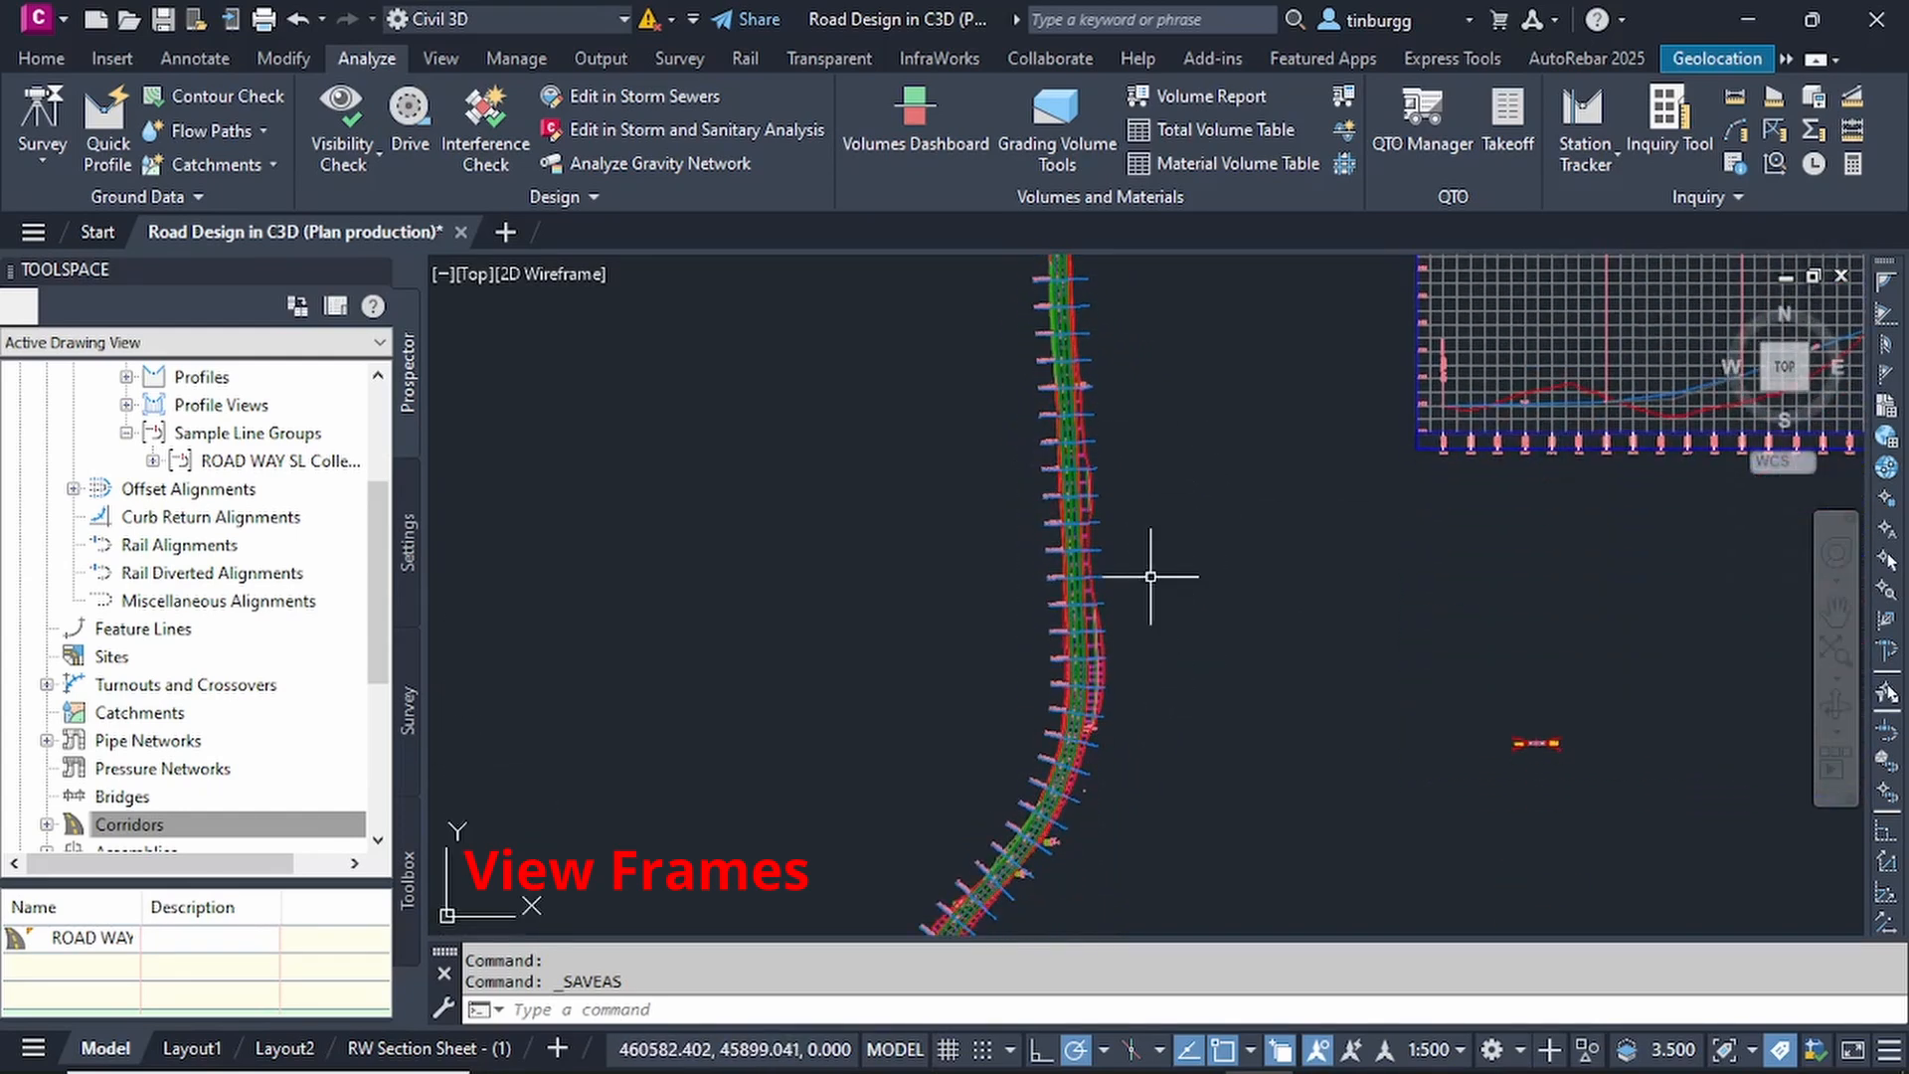
pyautogui.click(608, 57)
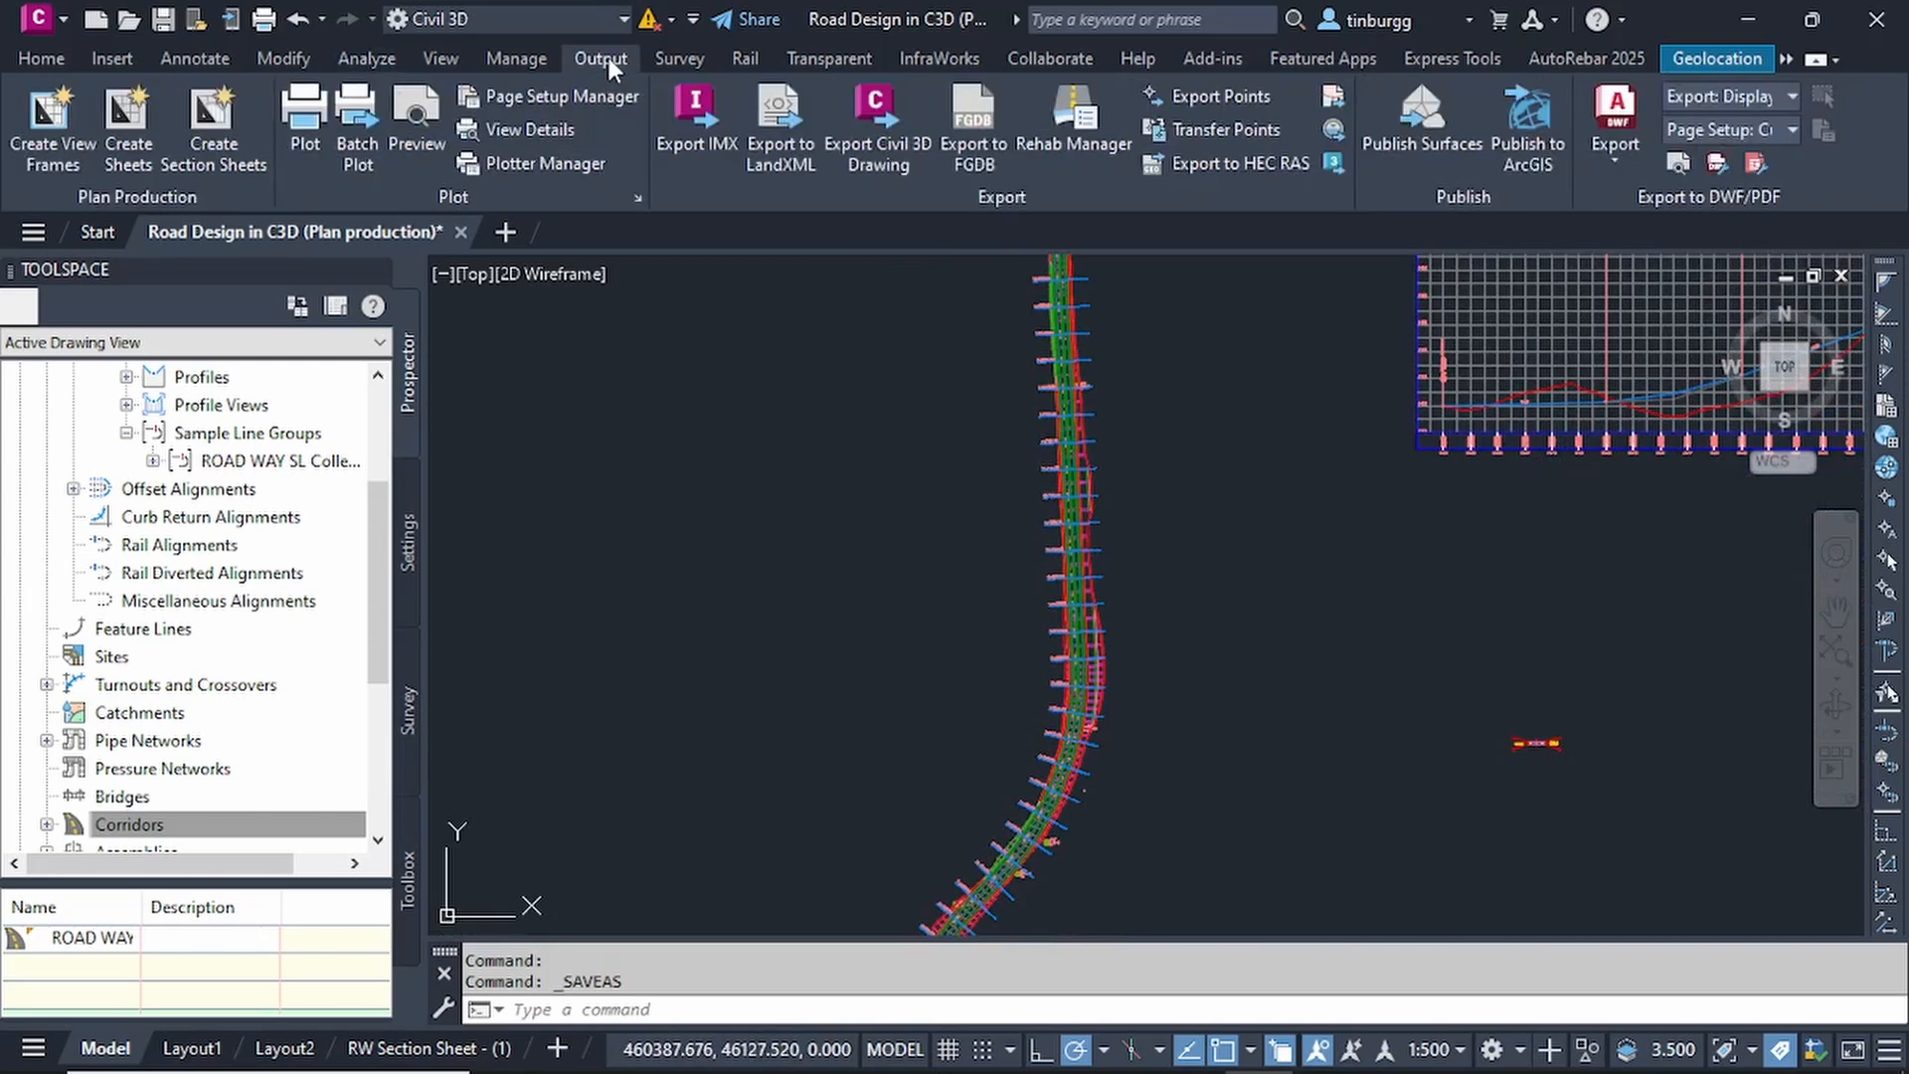
pyautogui.click(55, 127)
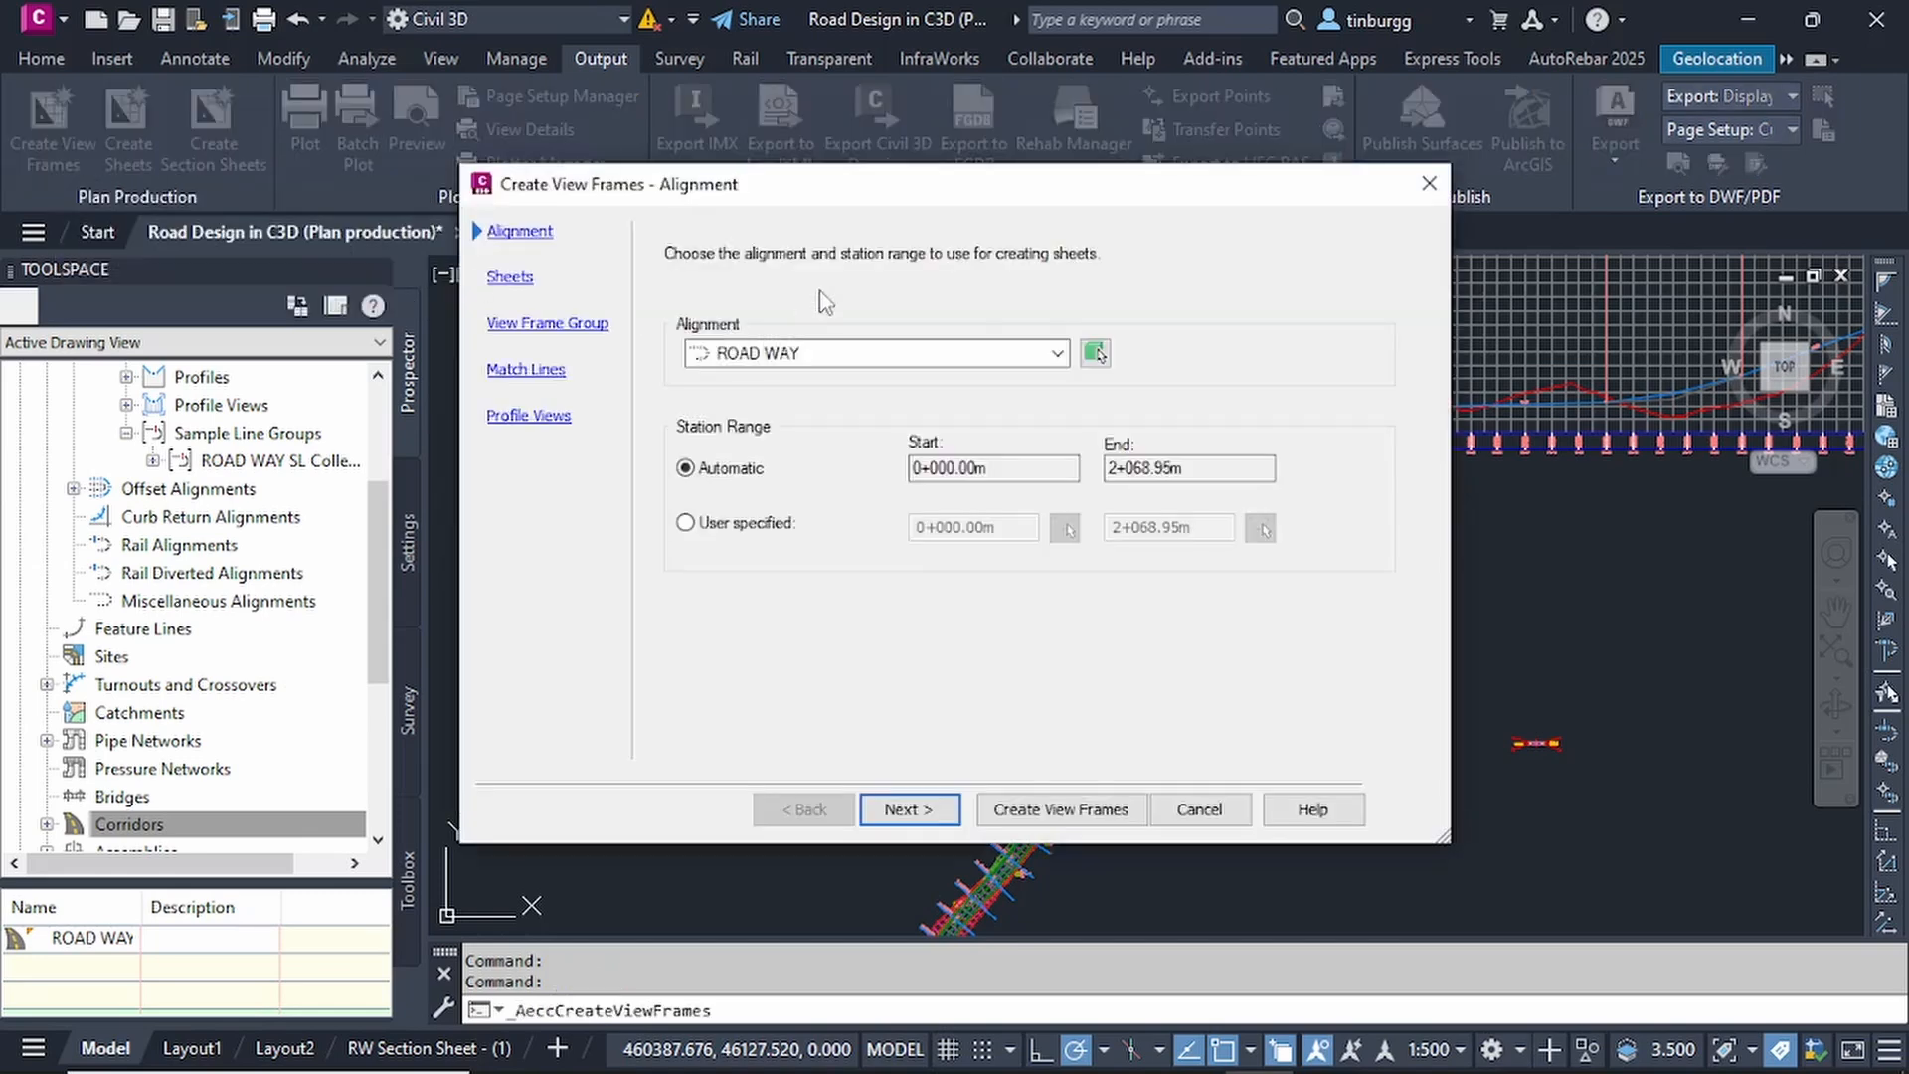
pyautogui.moveTo(793, 183)
pyautogui.mouseDown()
pyautogui.moveTo(758, 188)
pyautogui.moveTo(792, 173)
pyautogui.mouseUp()
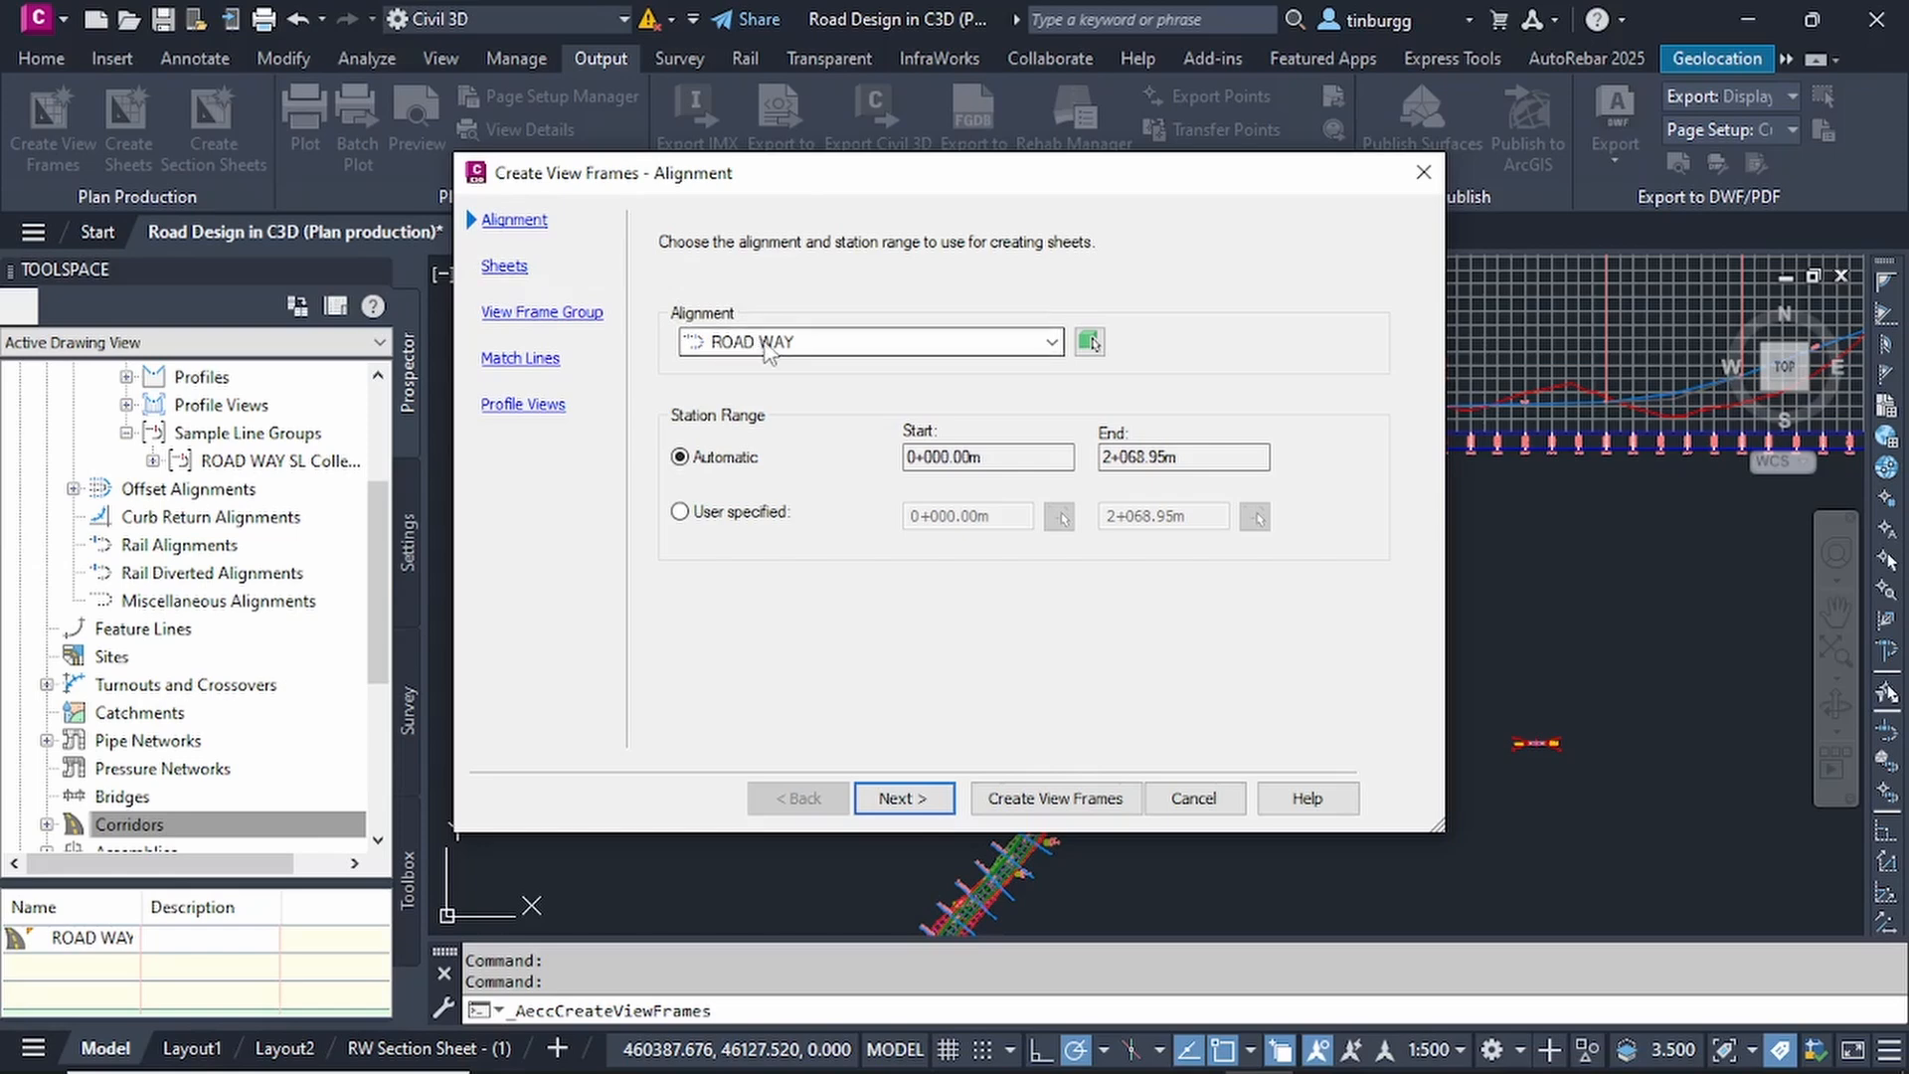
pyautogui.click(1049, 343)
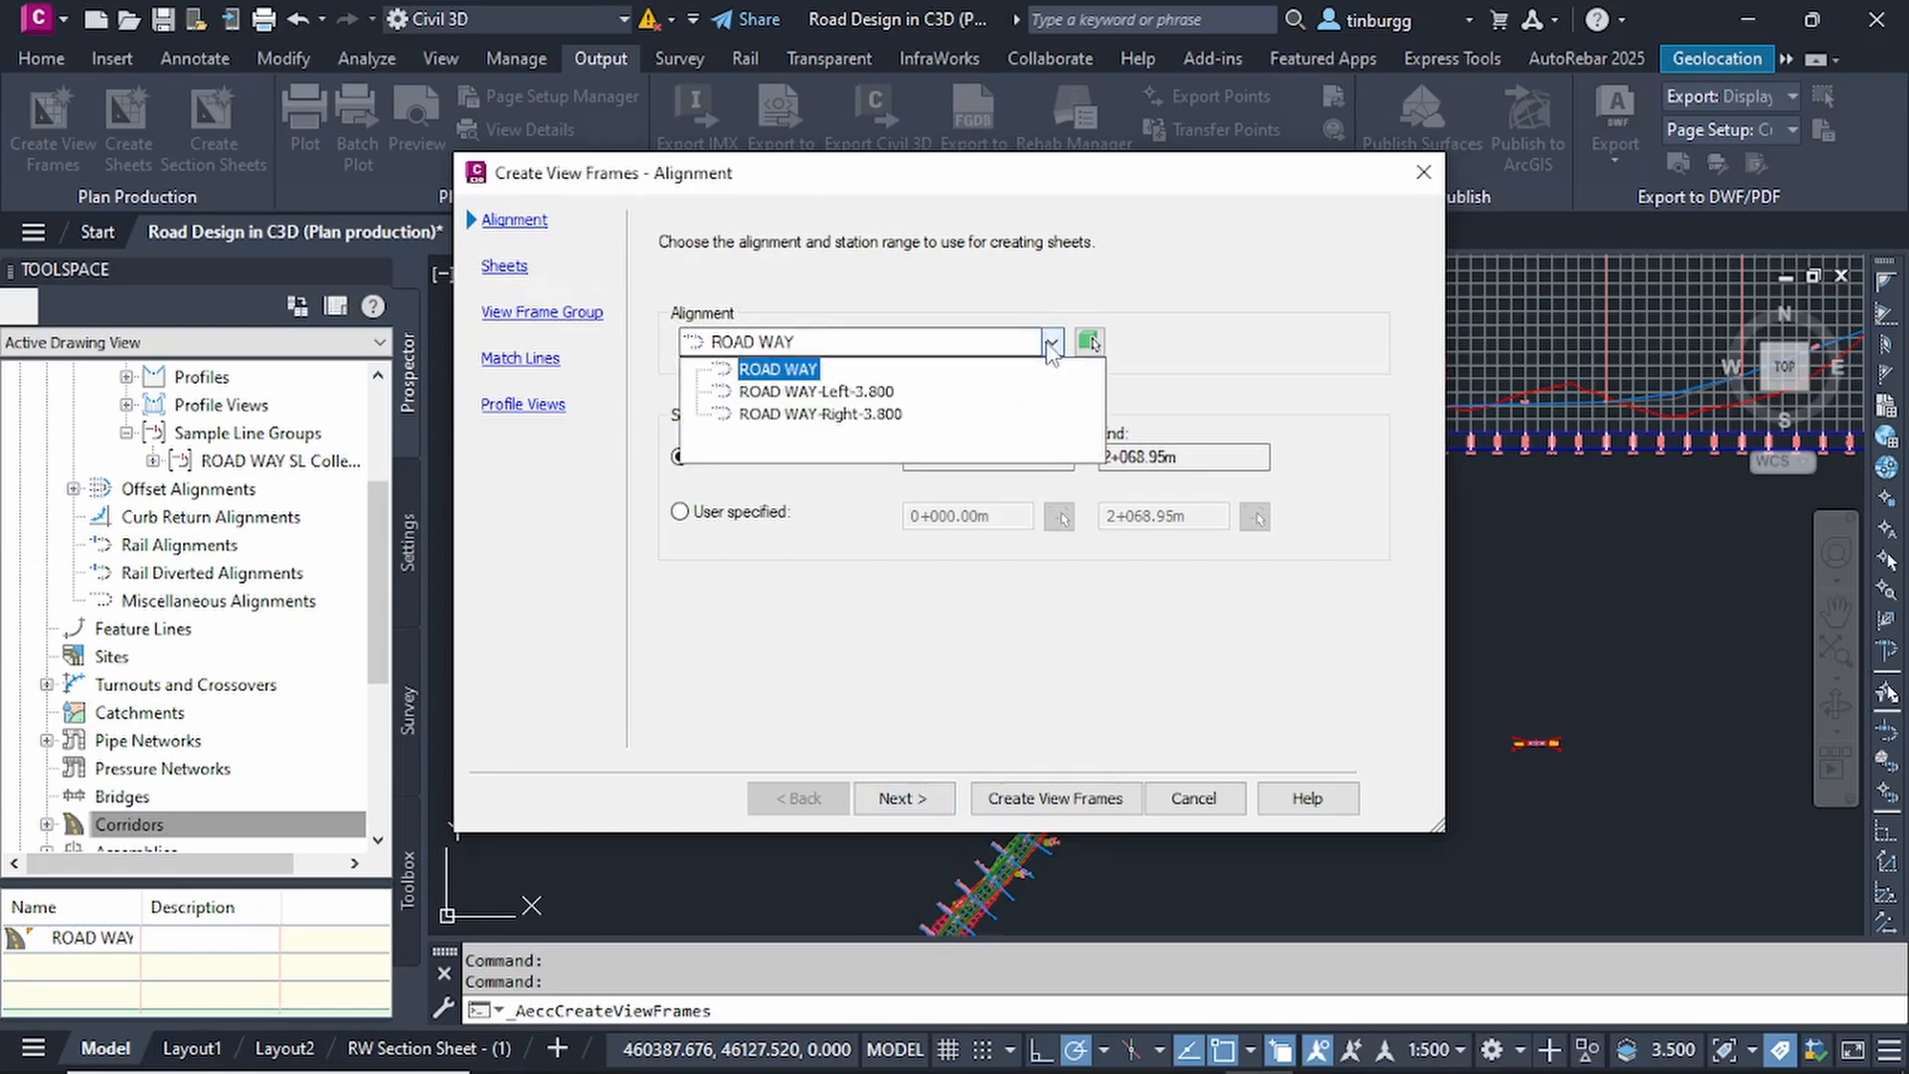
pyautogui.click(1050, 343)
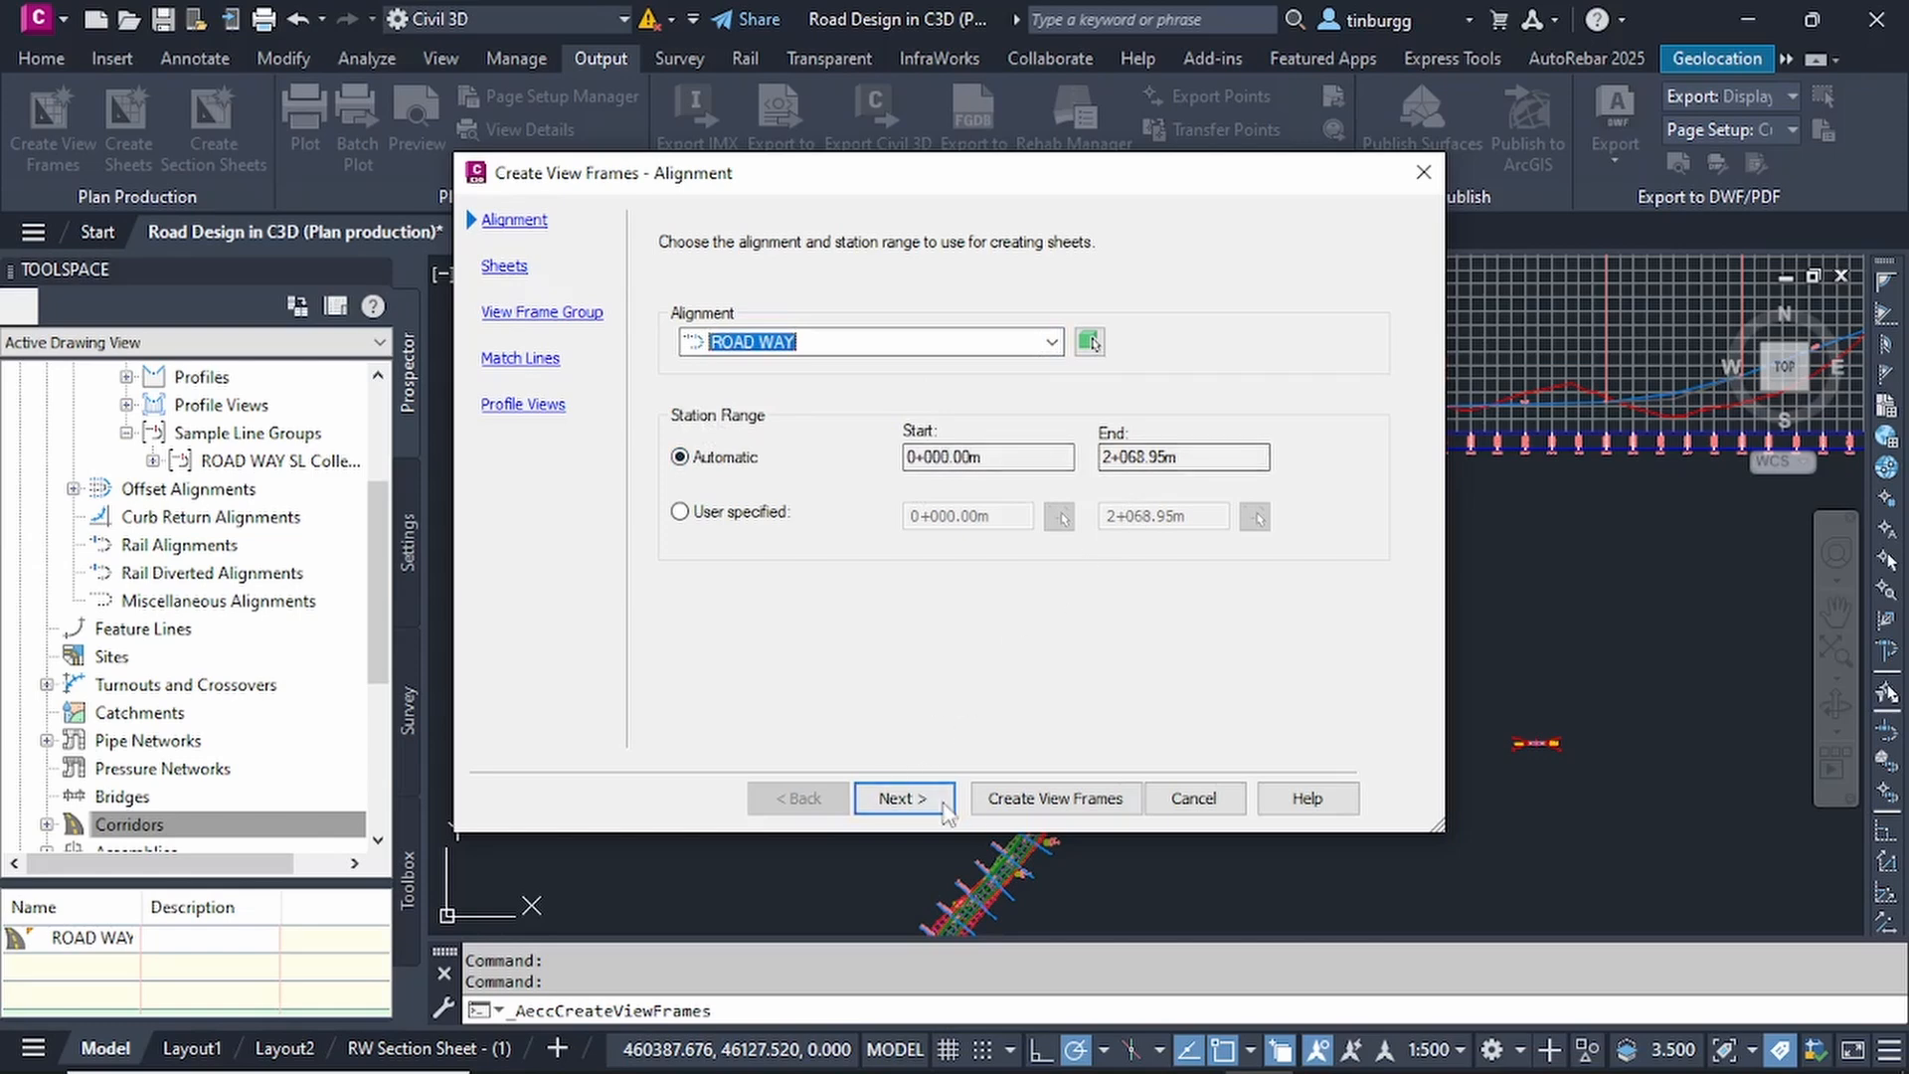
pyautogui.click(900, 798)
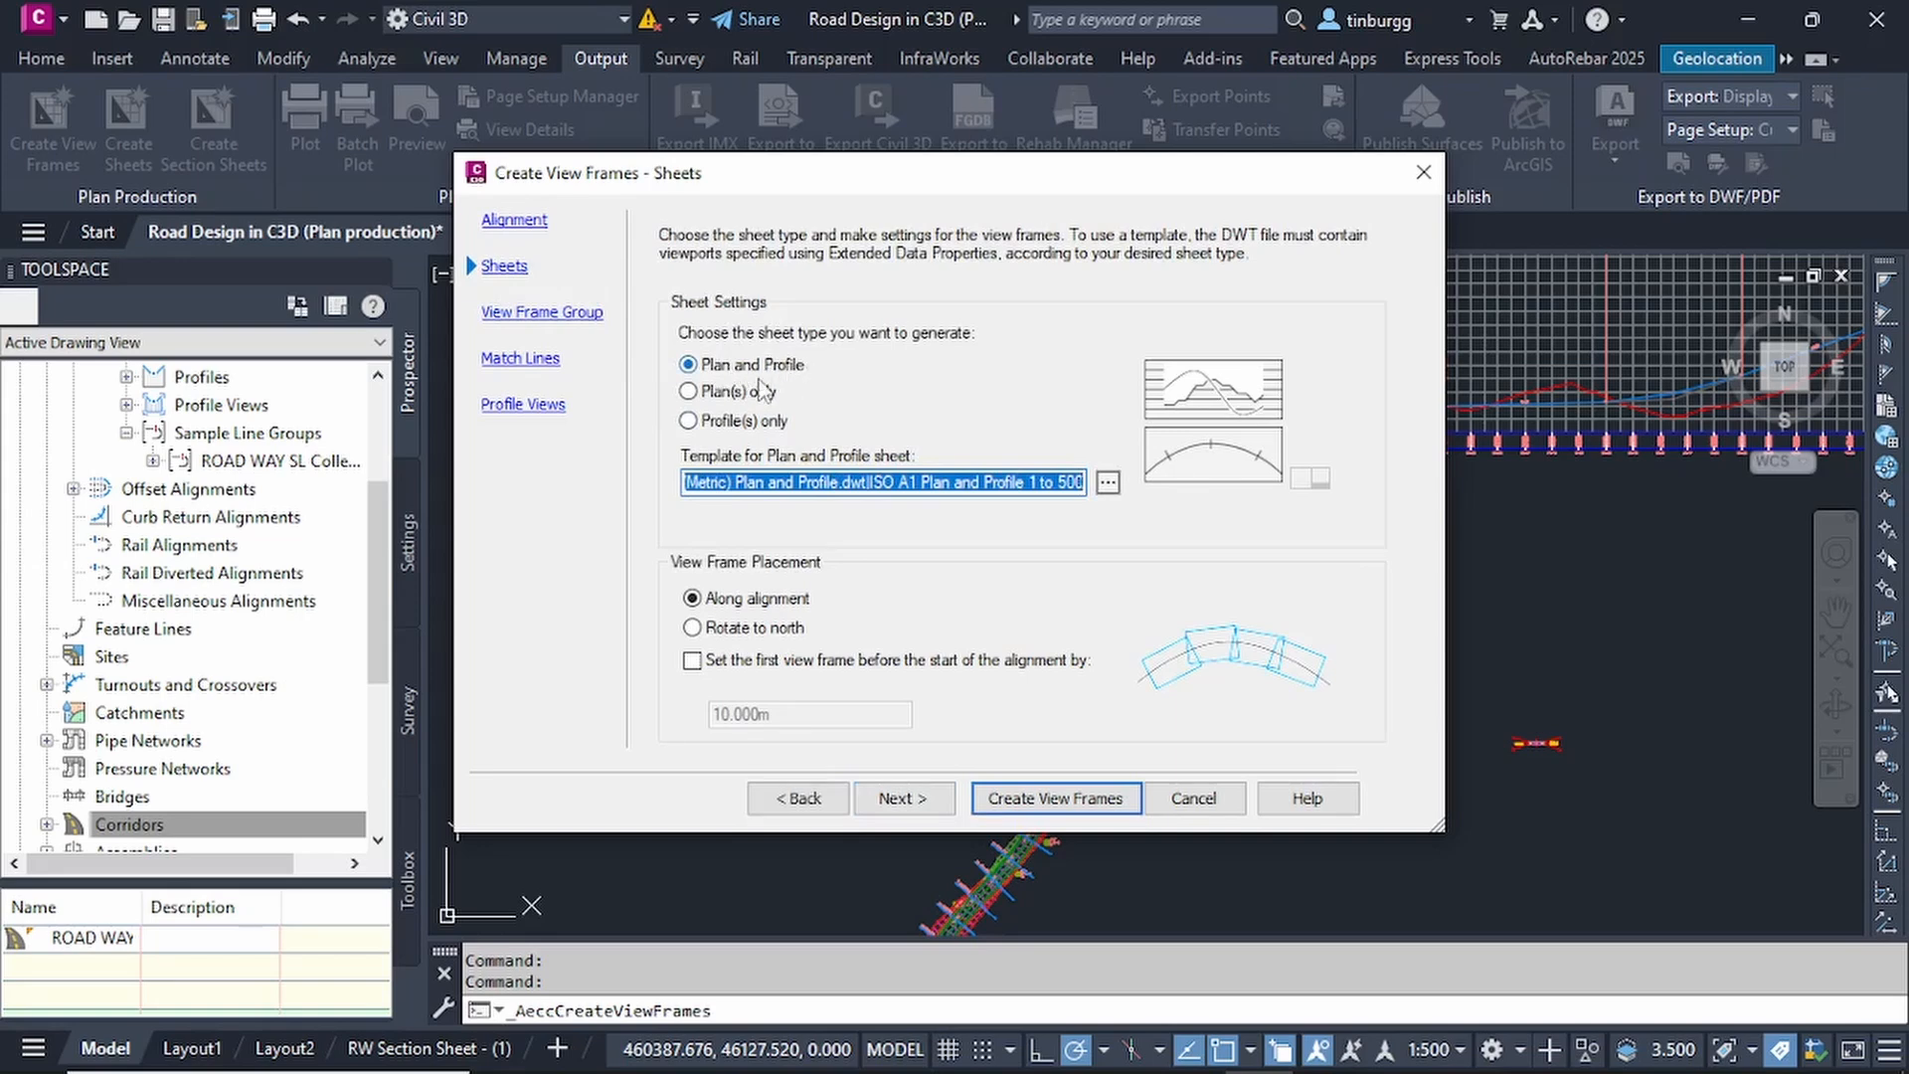
# Choose the Plan and Profile sheet type with the ISO A1 Plan and Profile 1 to 500 layout as its template.
pyautogui.click(691, 392)
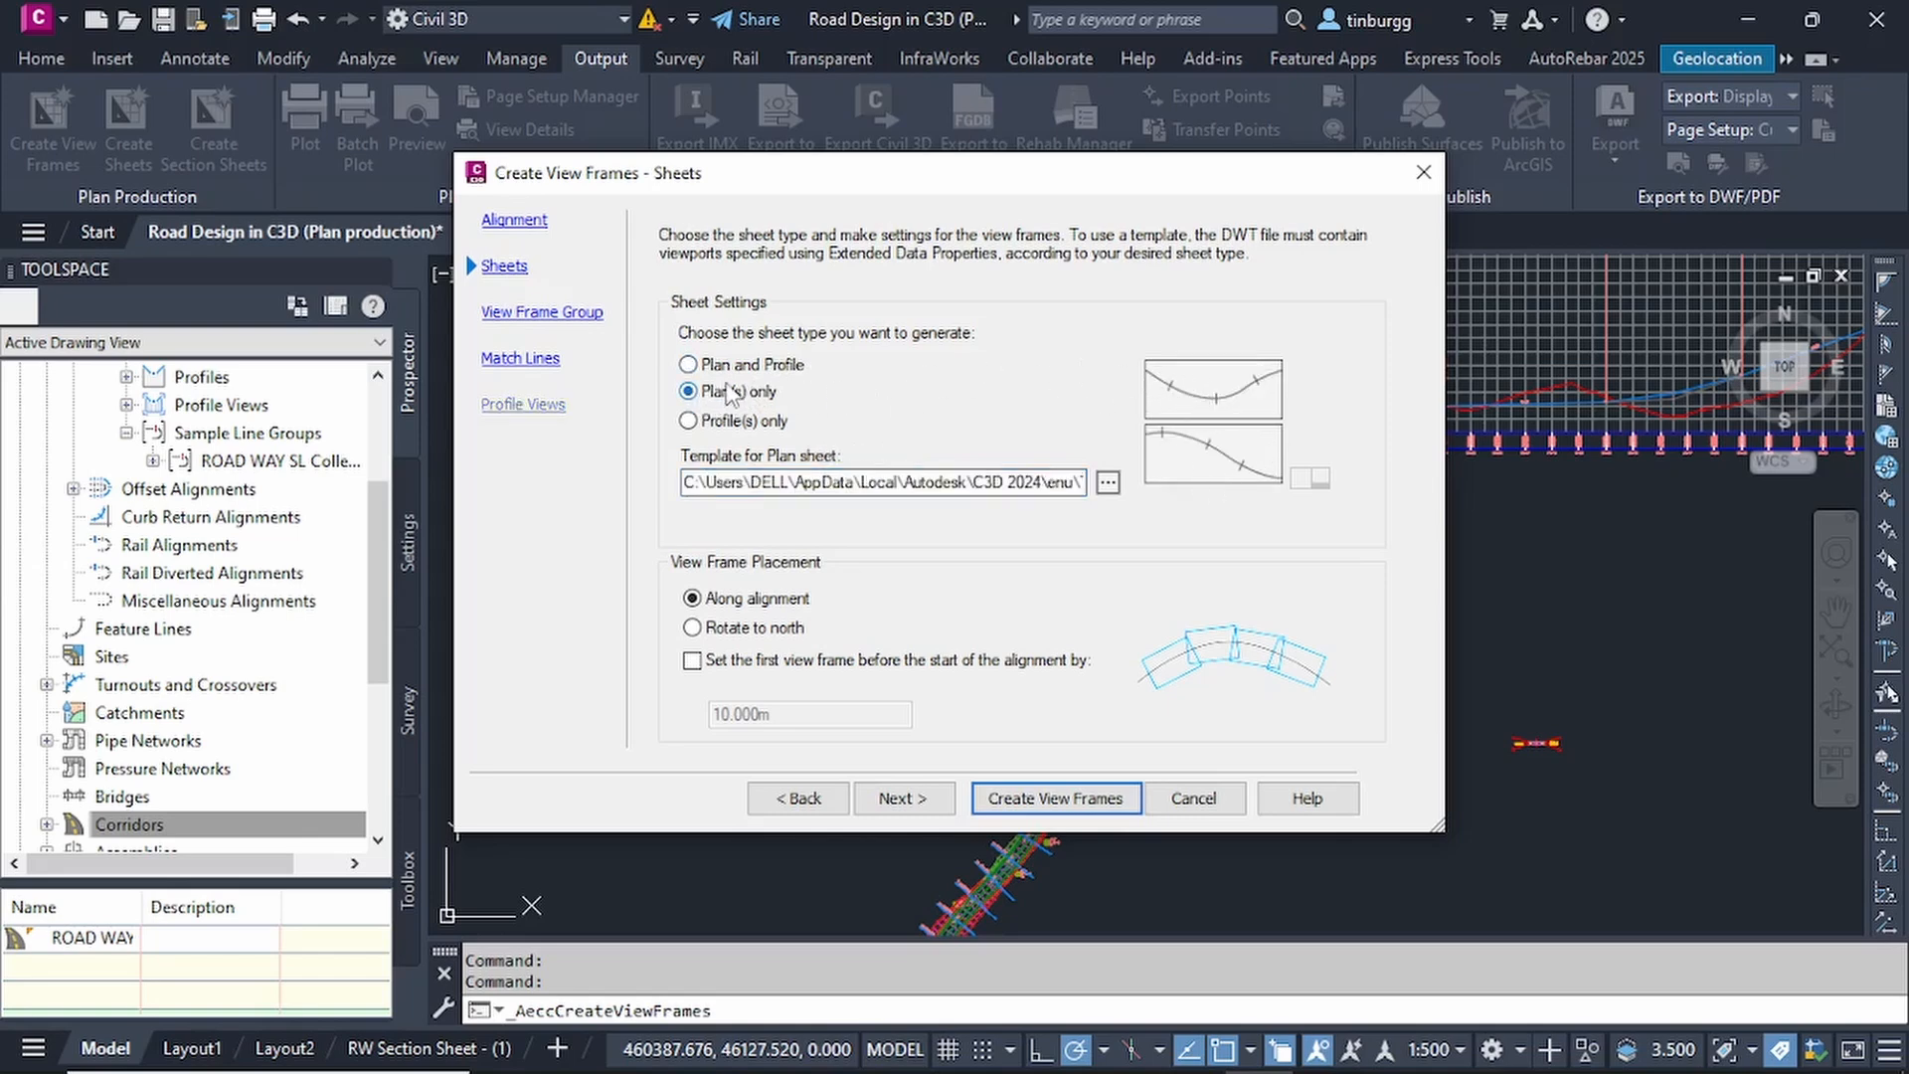
pyautogui.click(688, 419)
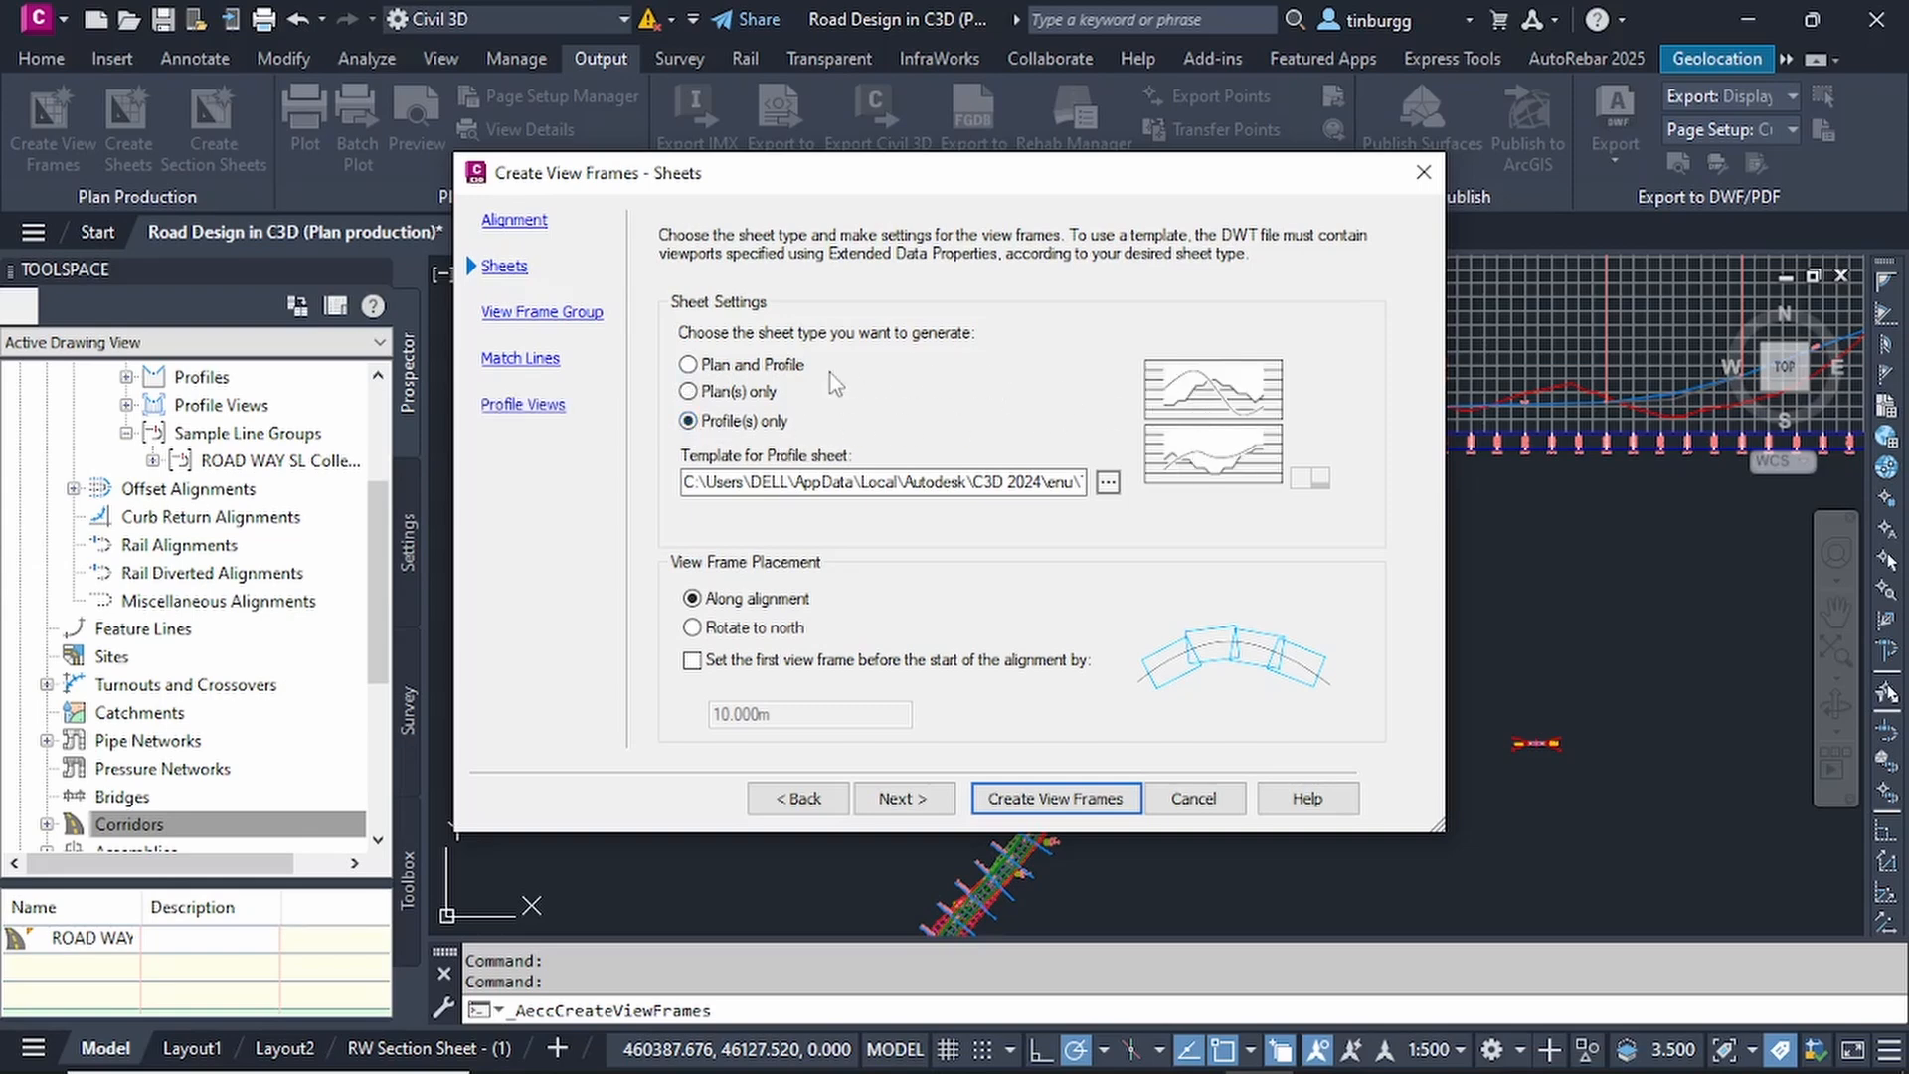
pyautogui.click(688, 365)
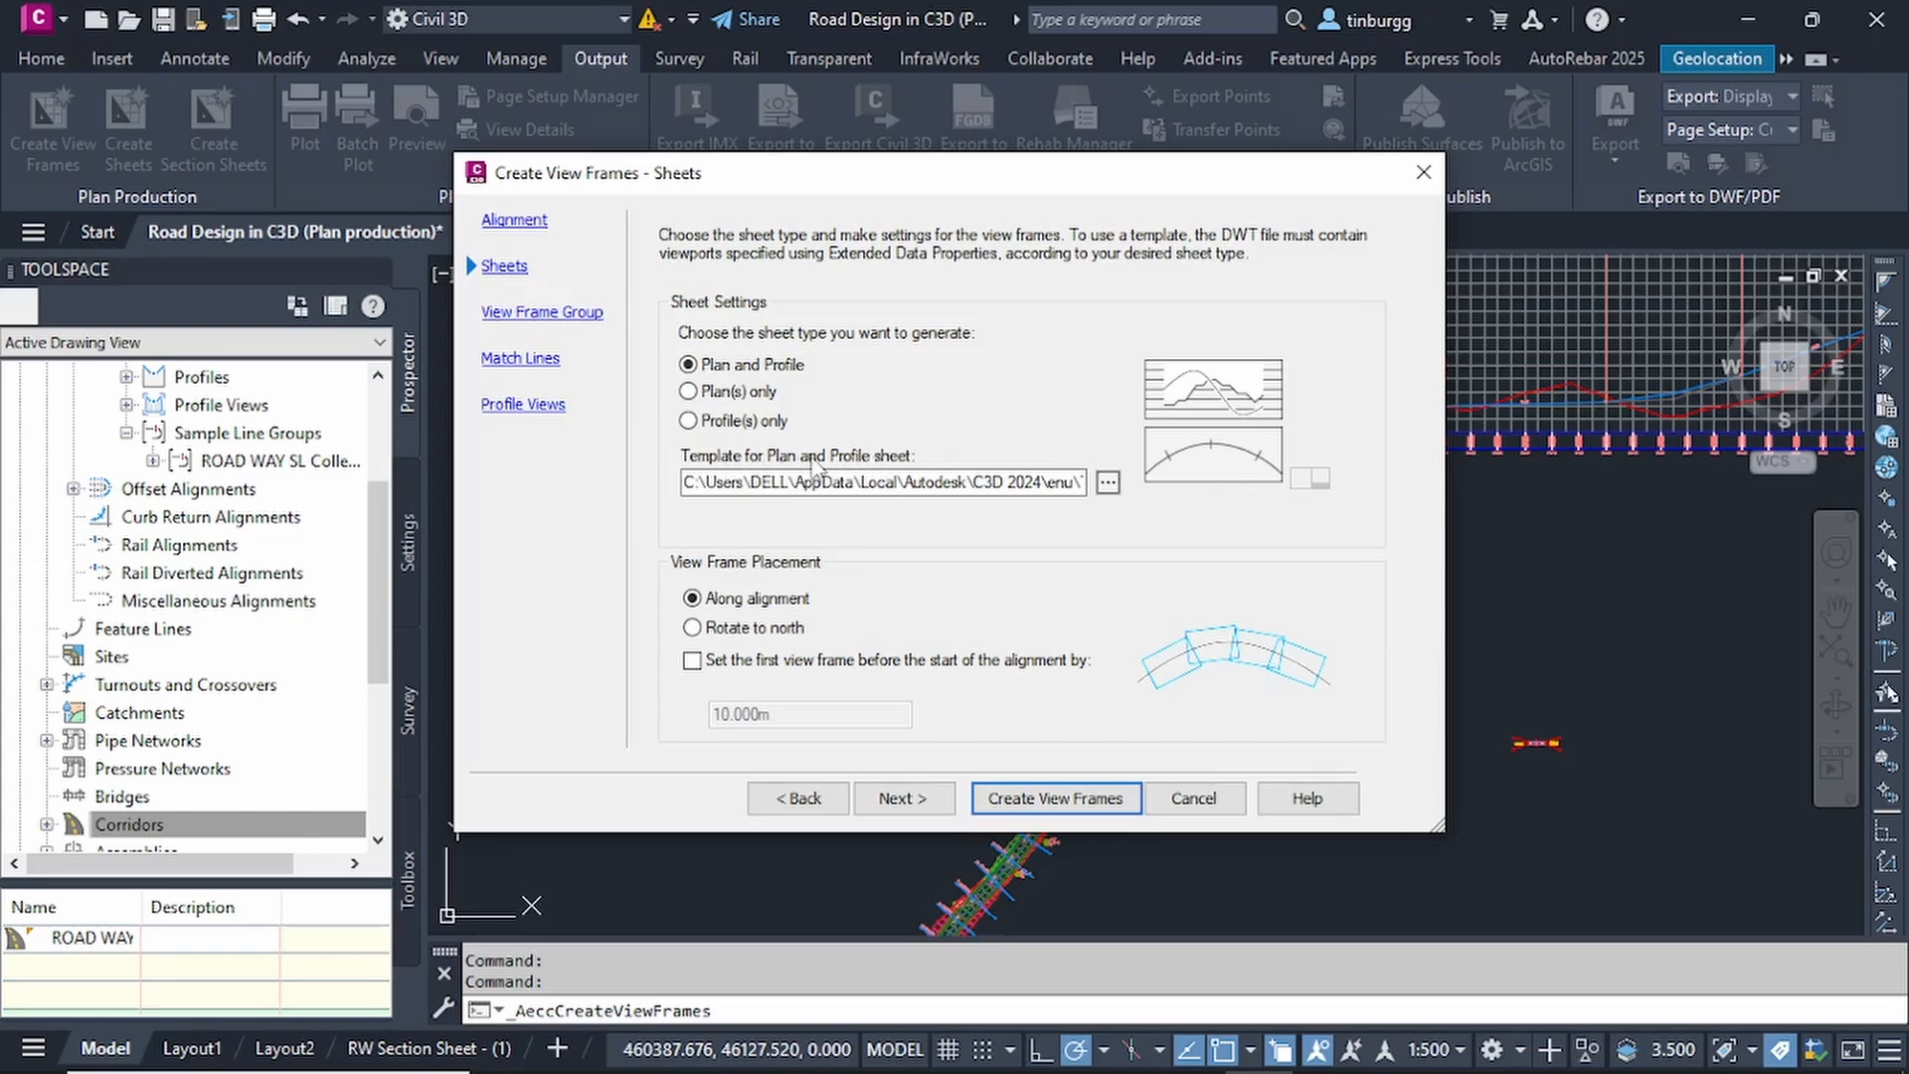
pyautogui.click(1107, 483)
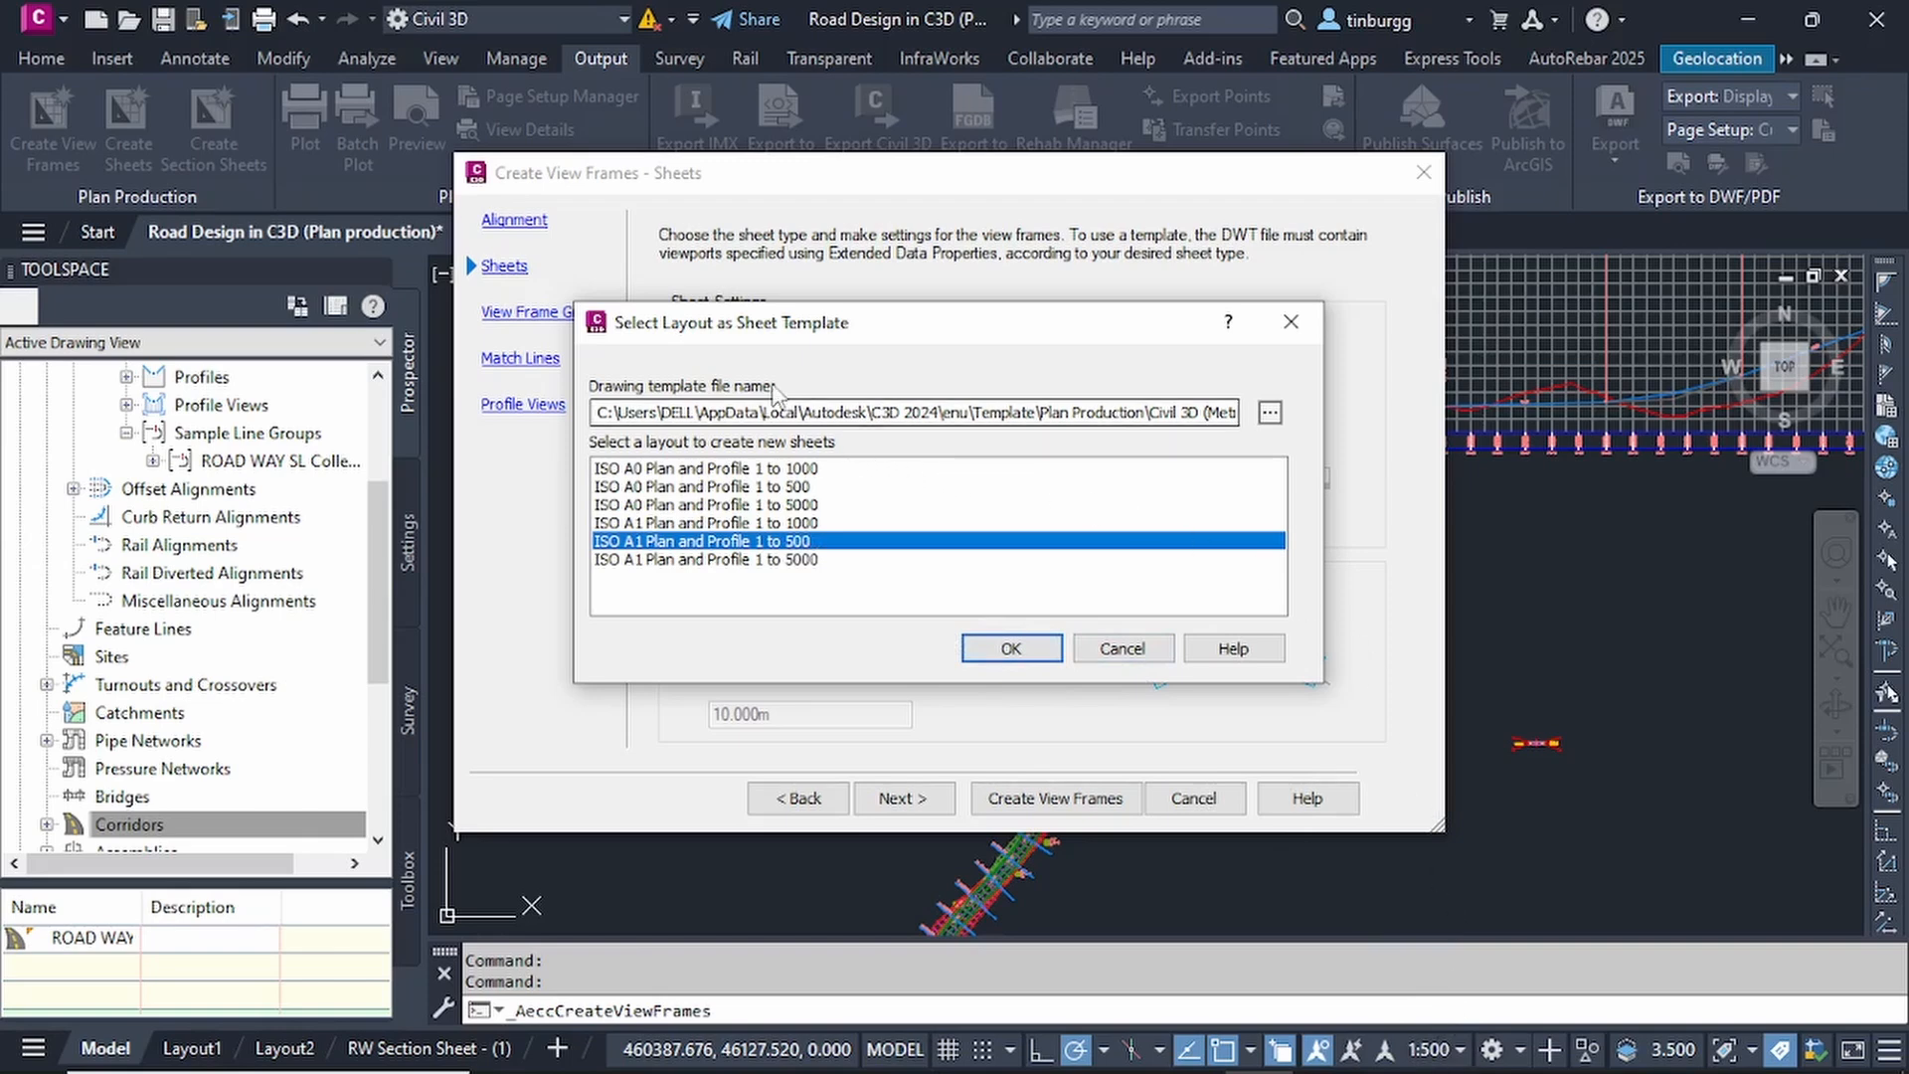
pyautogui.click(1273, 416)
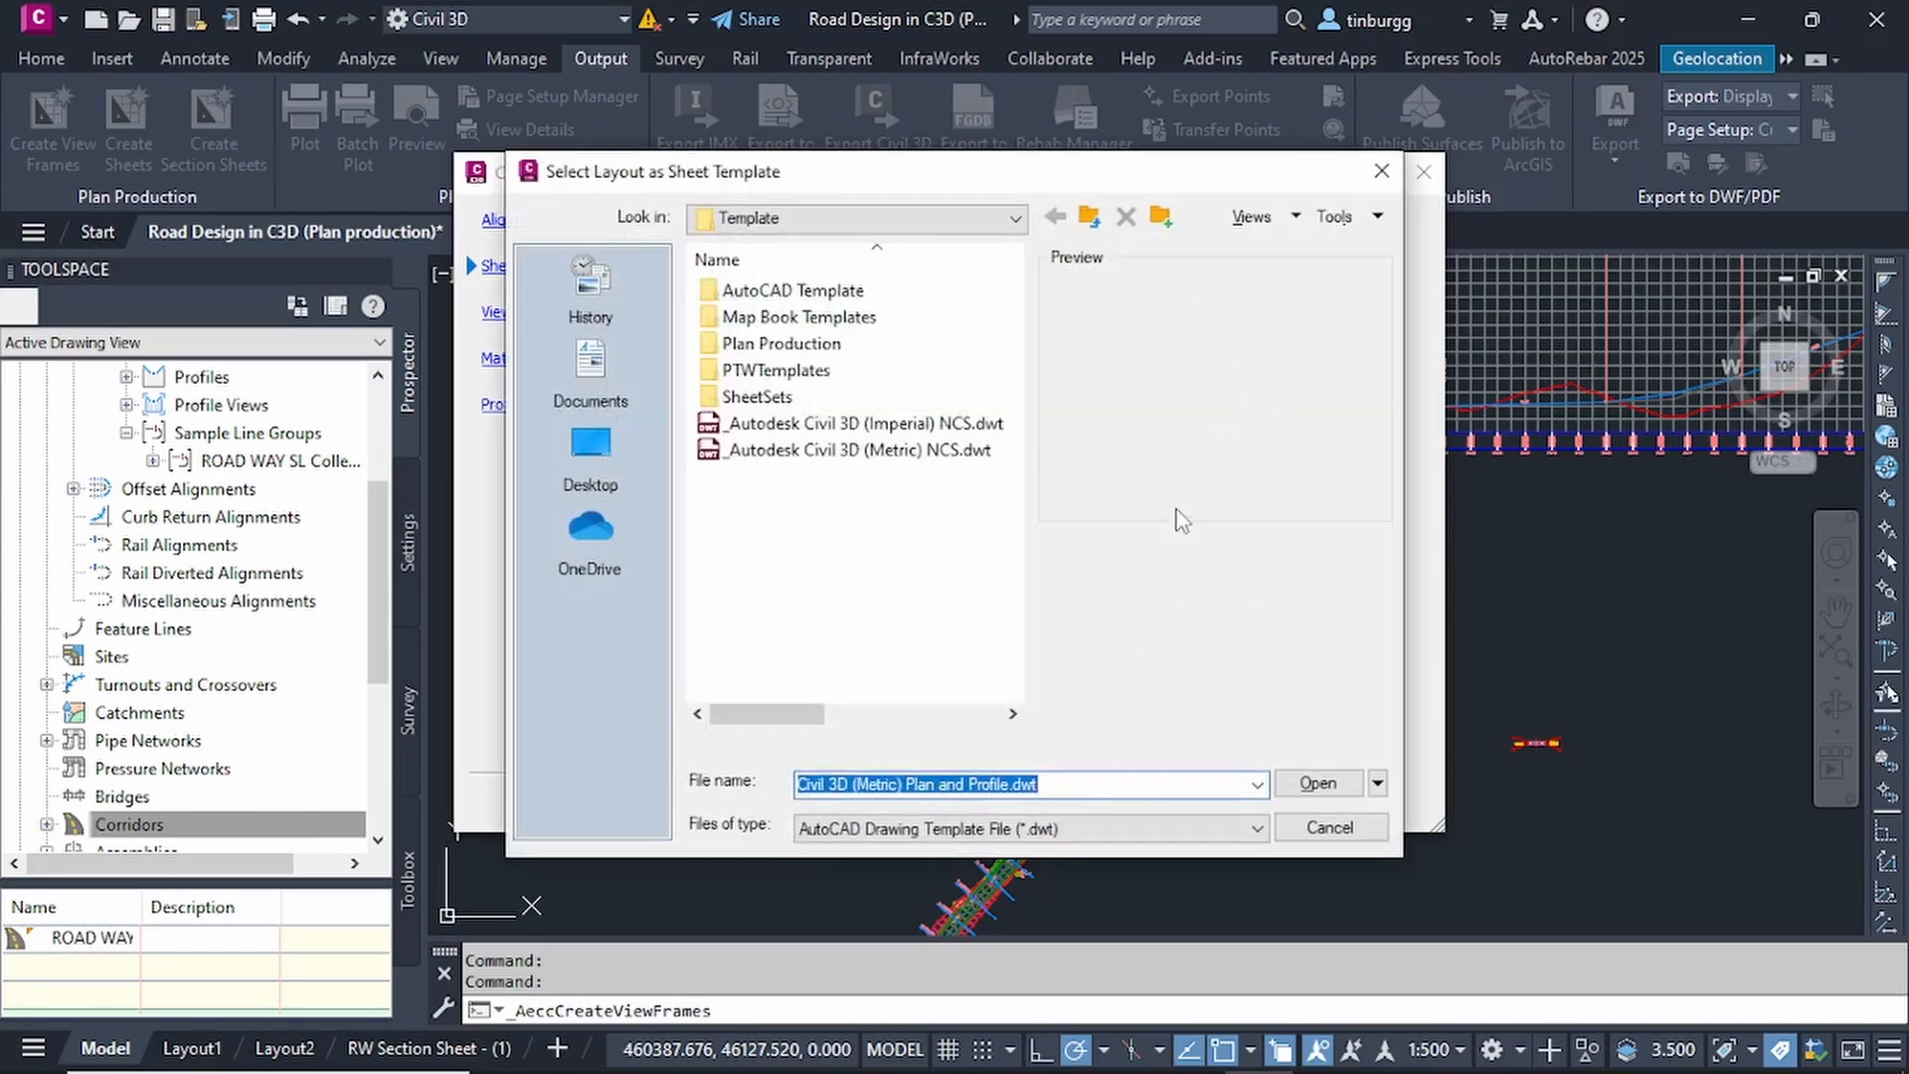
pyautogui.click(1392, 173)
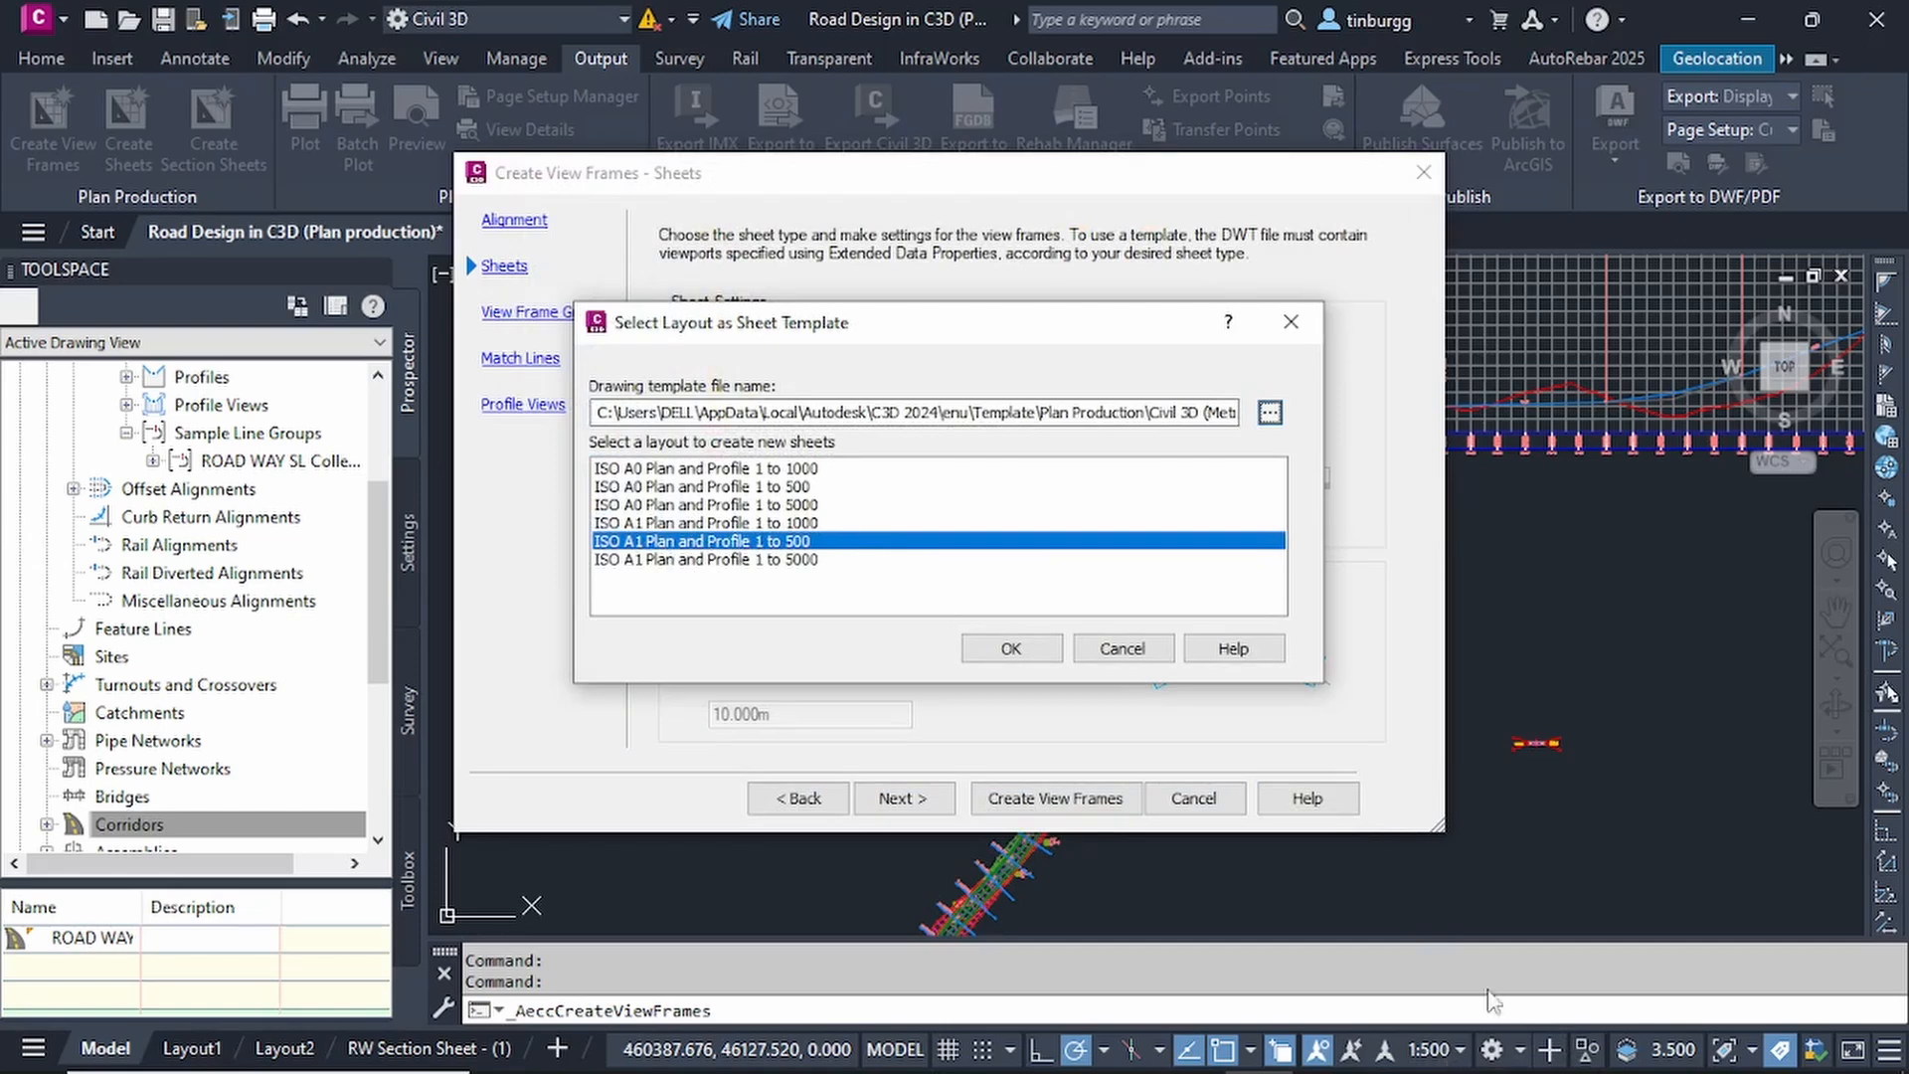
pyautogui.click(1010, 650)
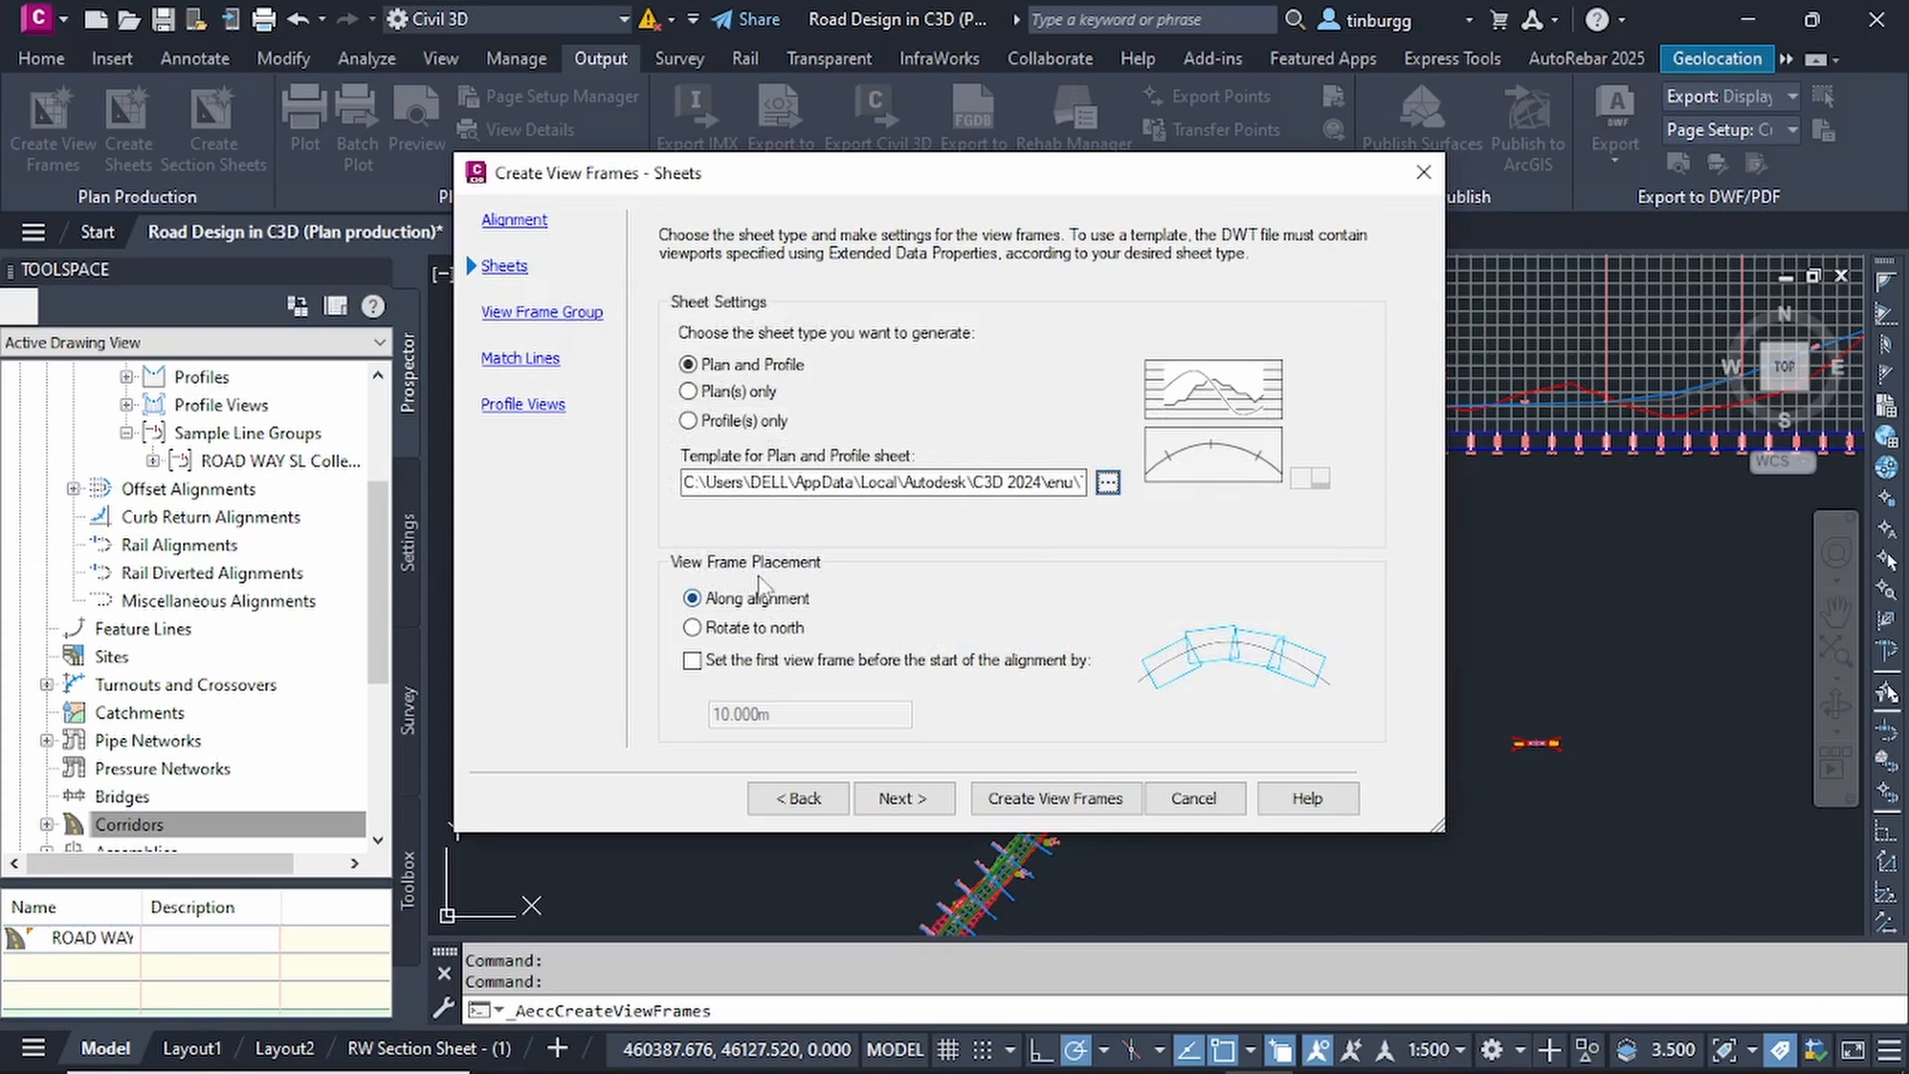
# Set the view frame placement to Along alignment, without offsetting the first frame before the alignment start.
pyautogui.click(689, 628)
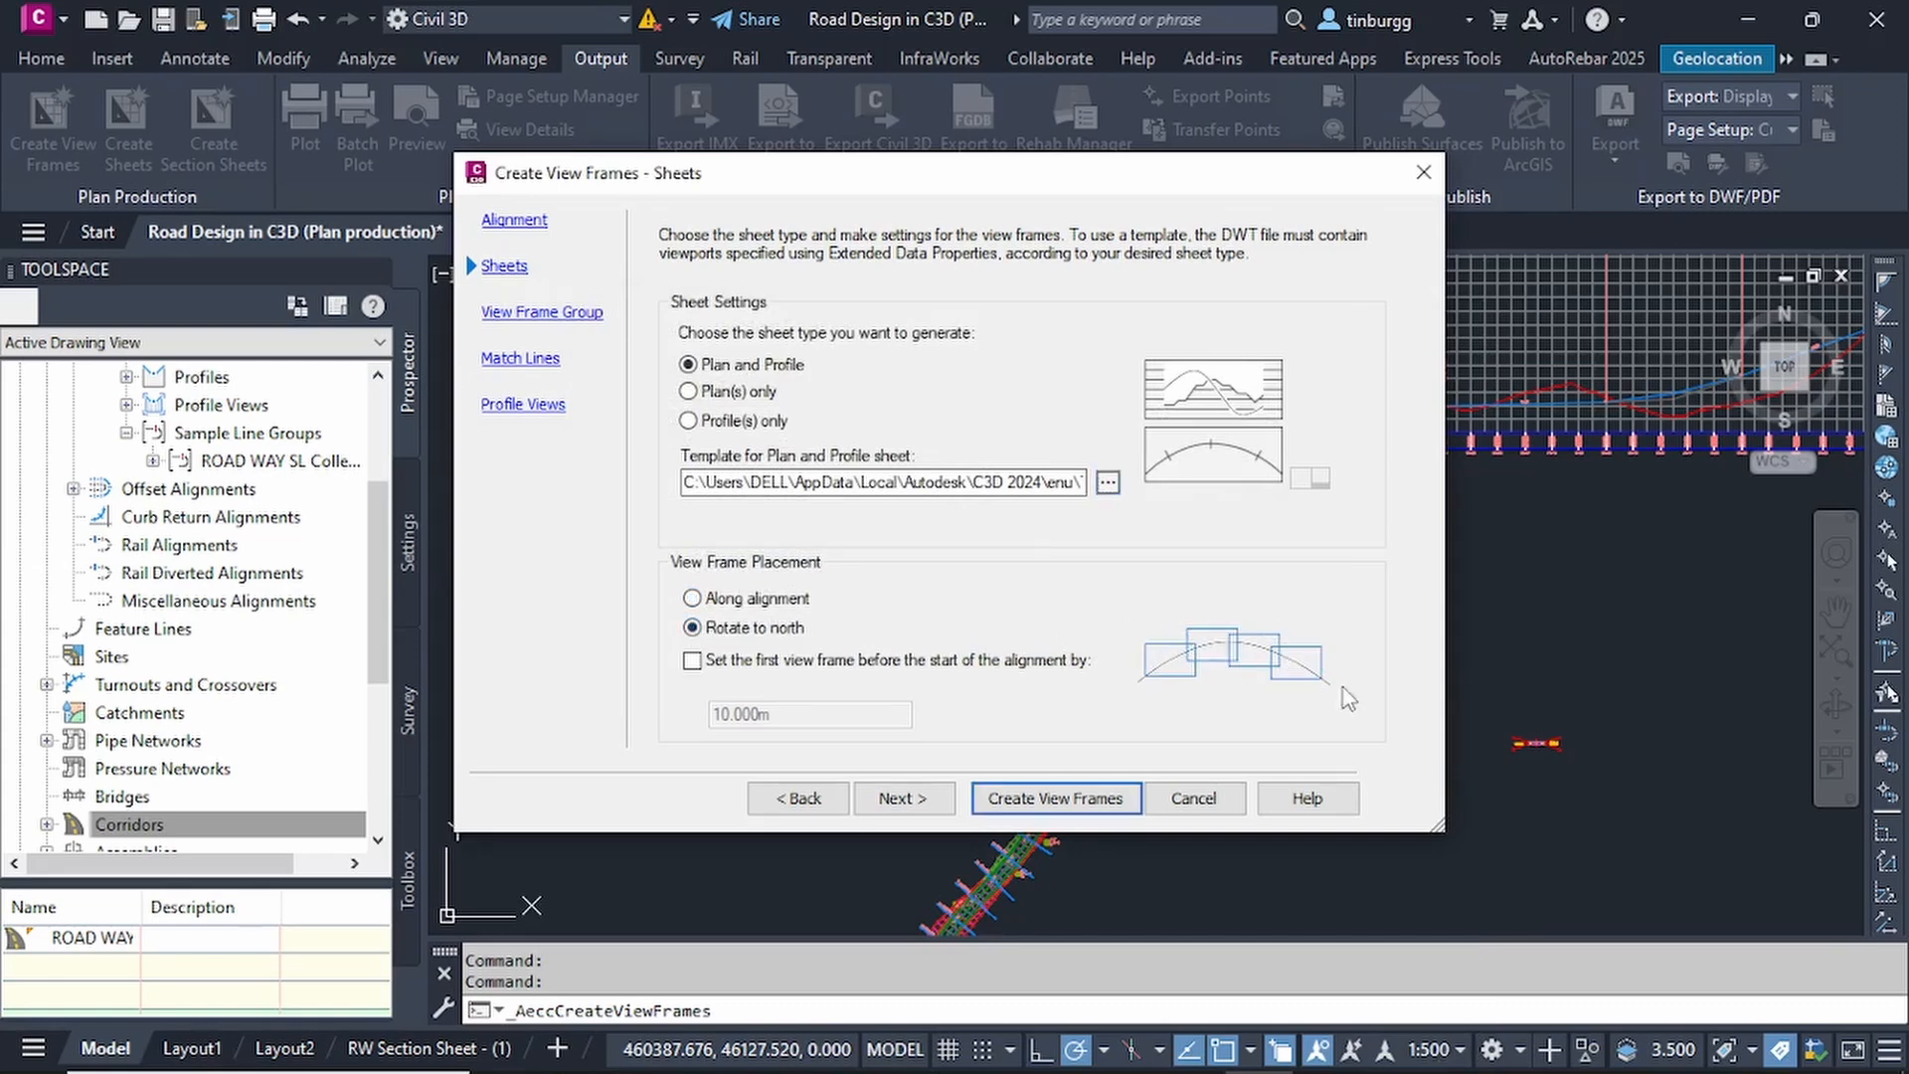
pyautogui.click(694, 599)
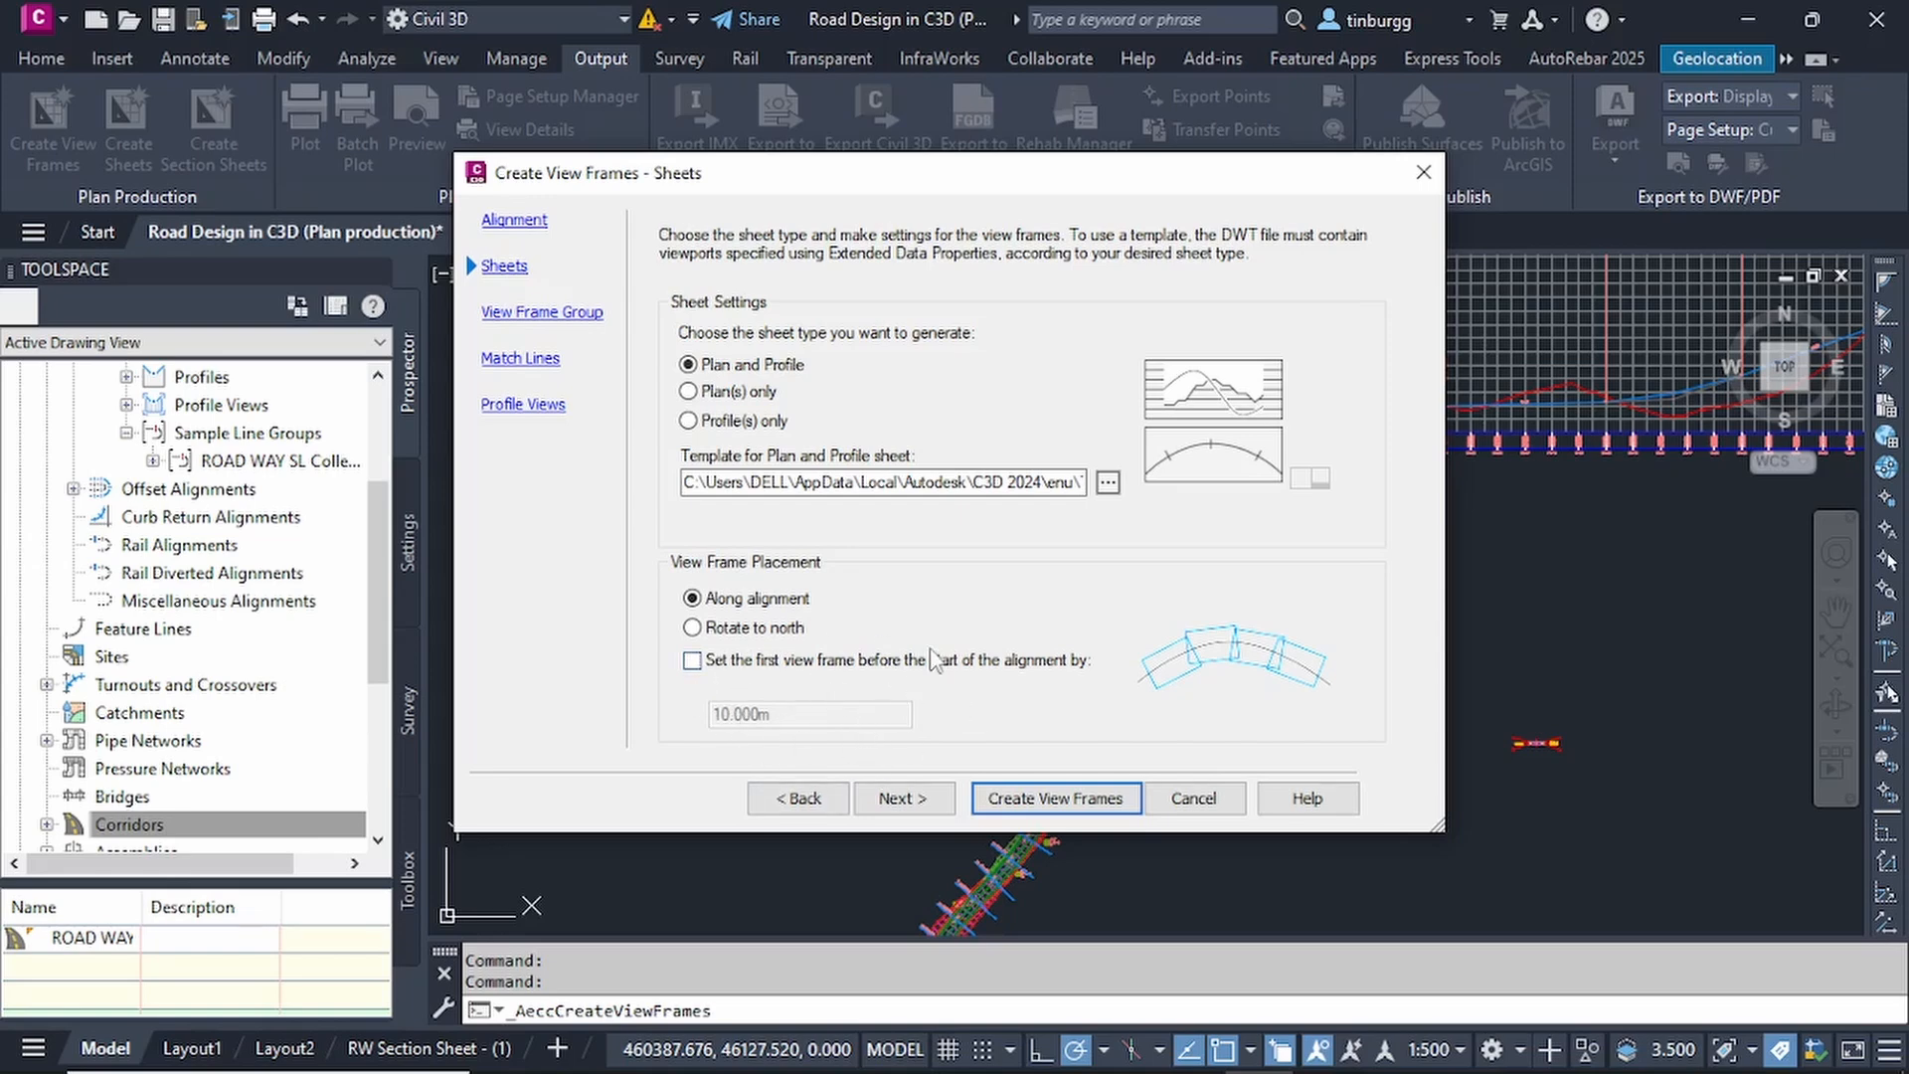
pyautogui.click(903, 799)
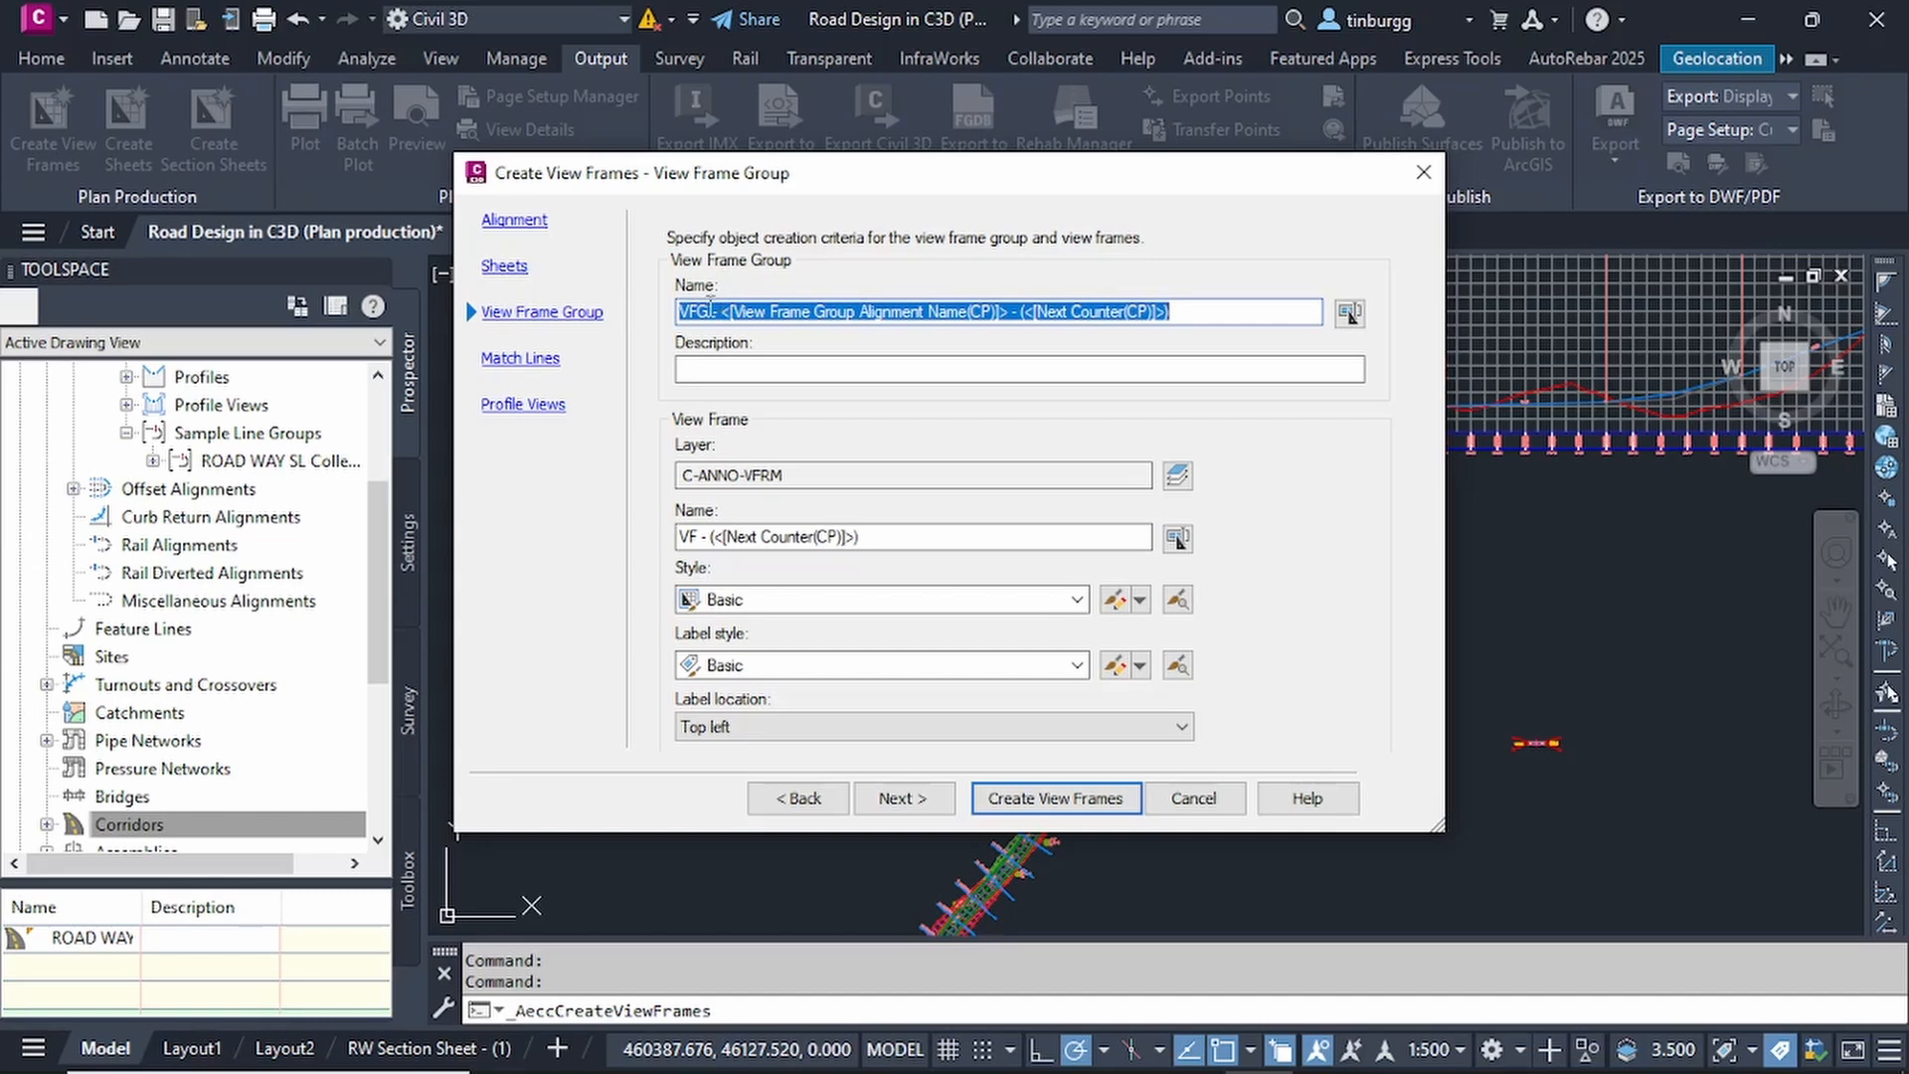
# Accept the default view frame group and view frame naming, with the Basic frame style and Basic label style located top left.
pyautogui.click(1202, 317)
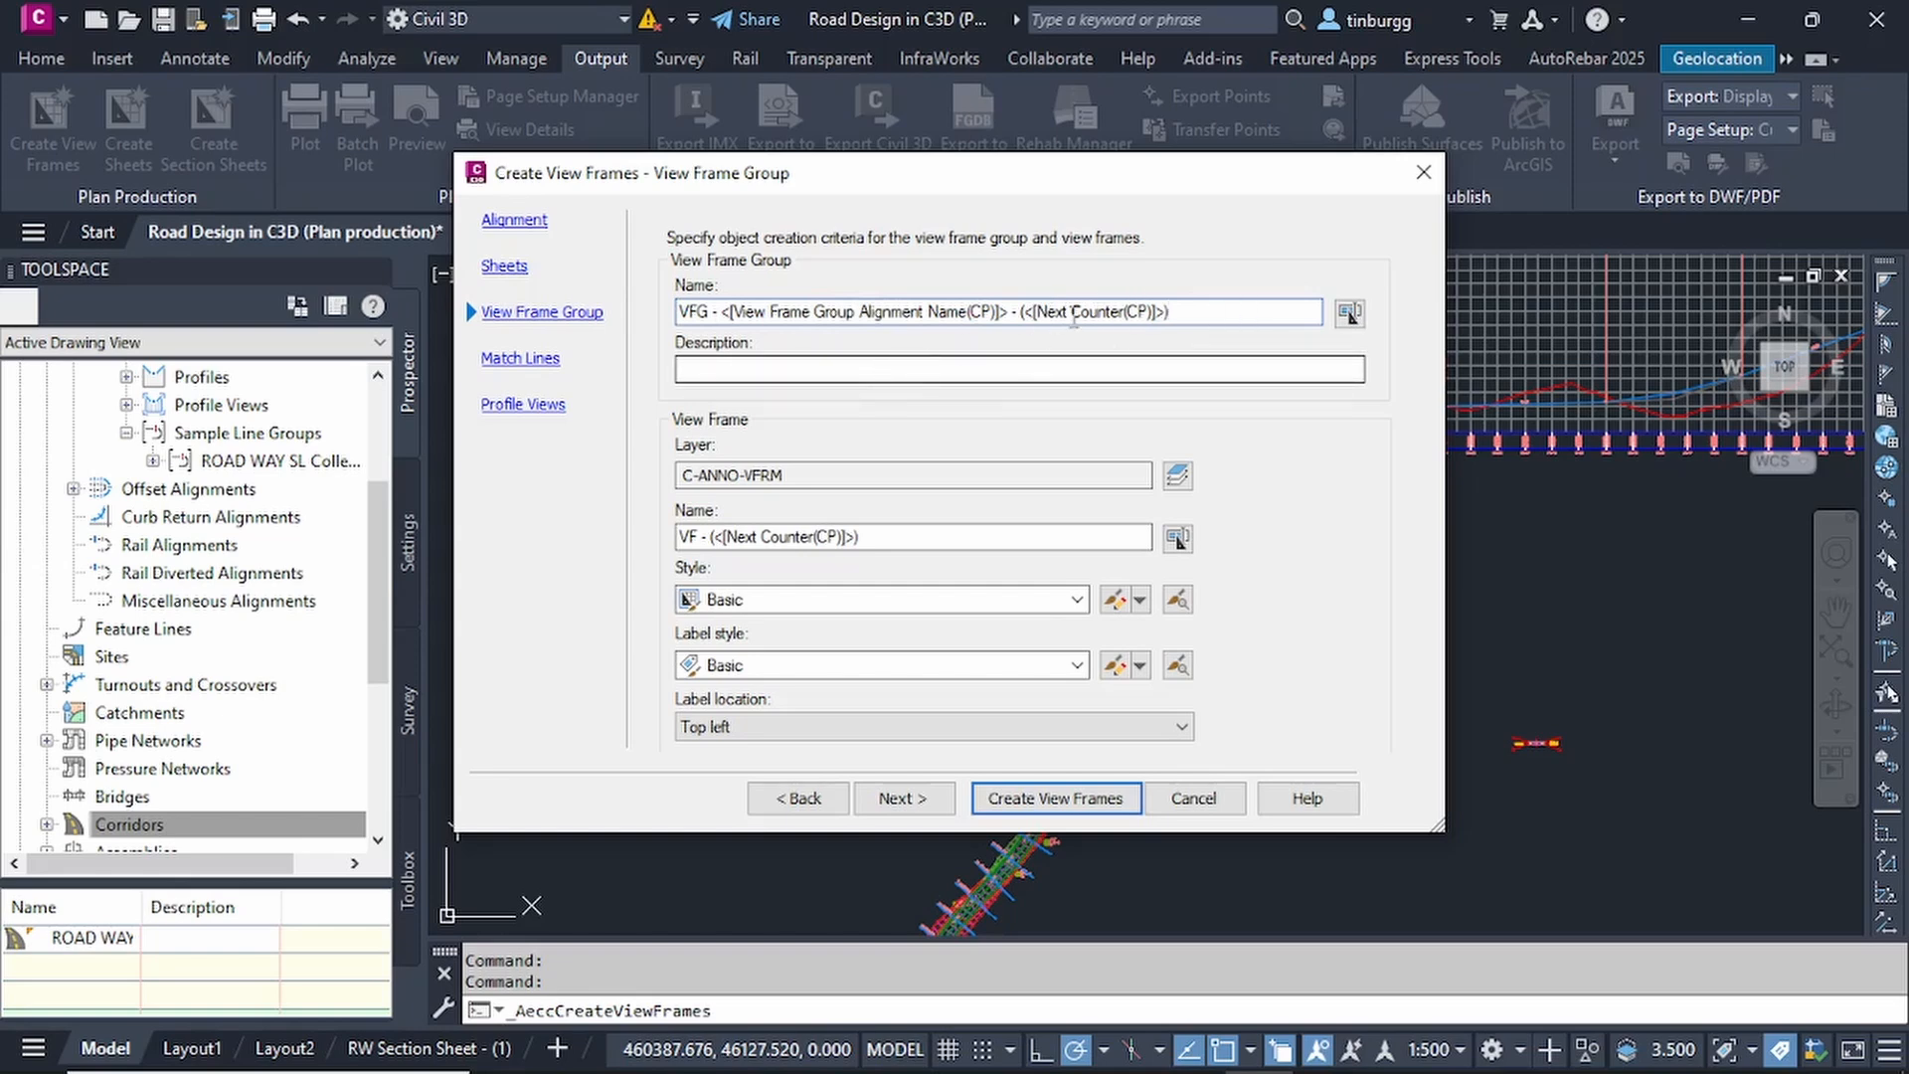
pyautogui.moveTo(1183, 314); pyautogui.dragTo(590, 318)
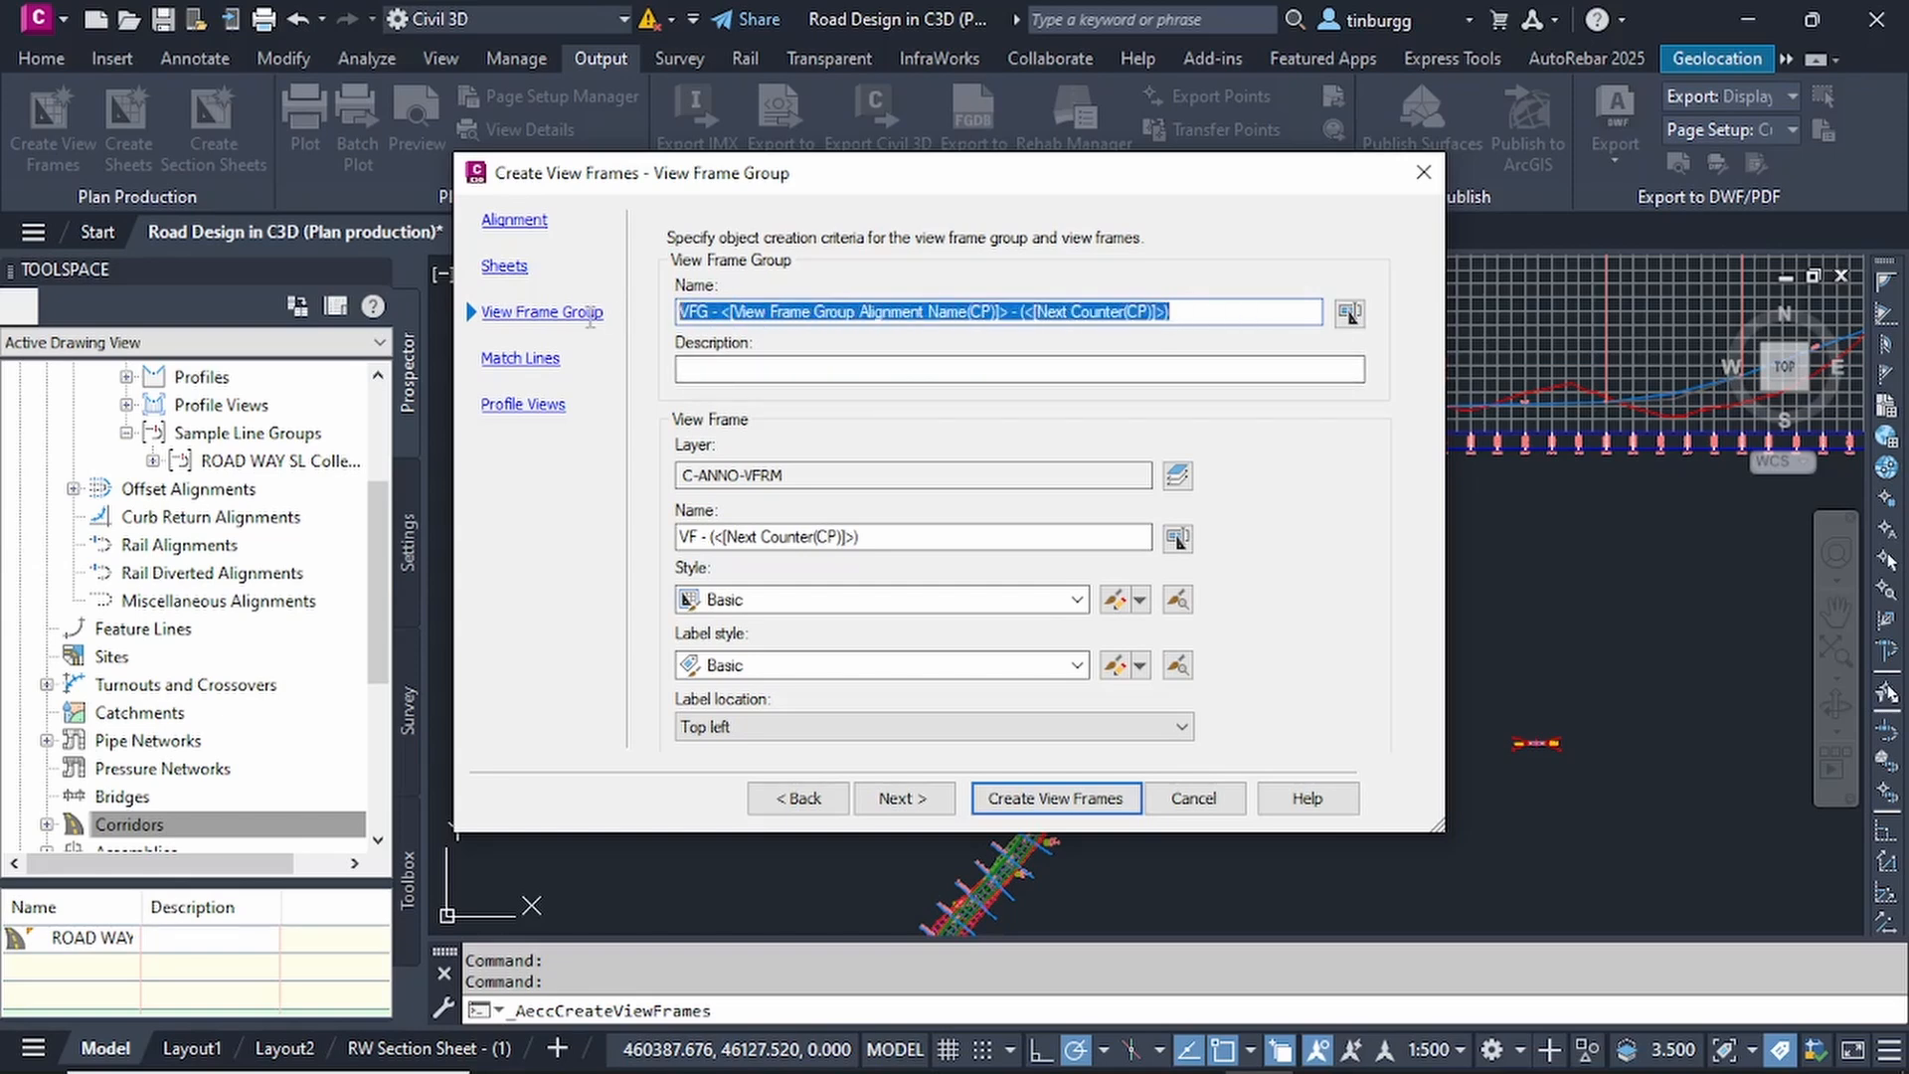
pyautogui.click(1219, 305)
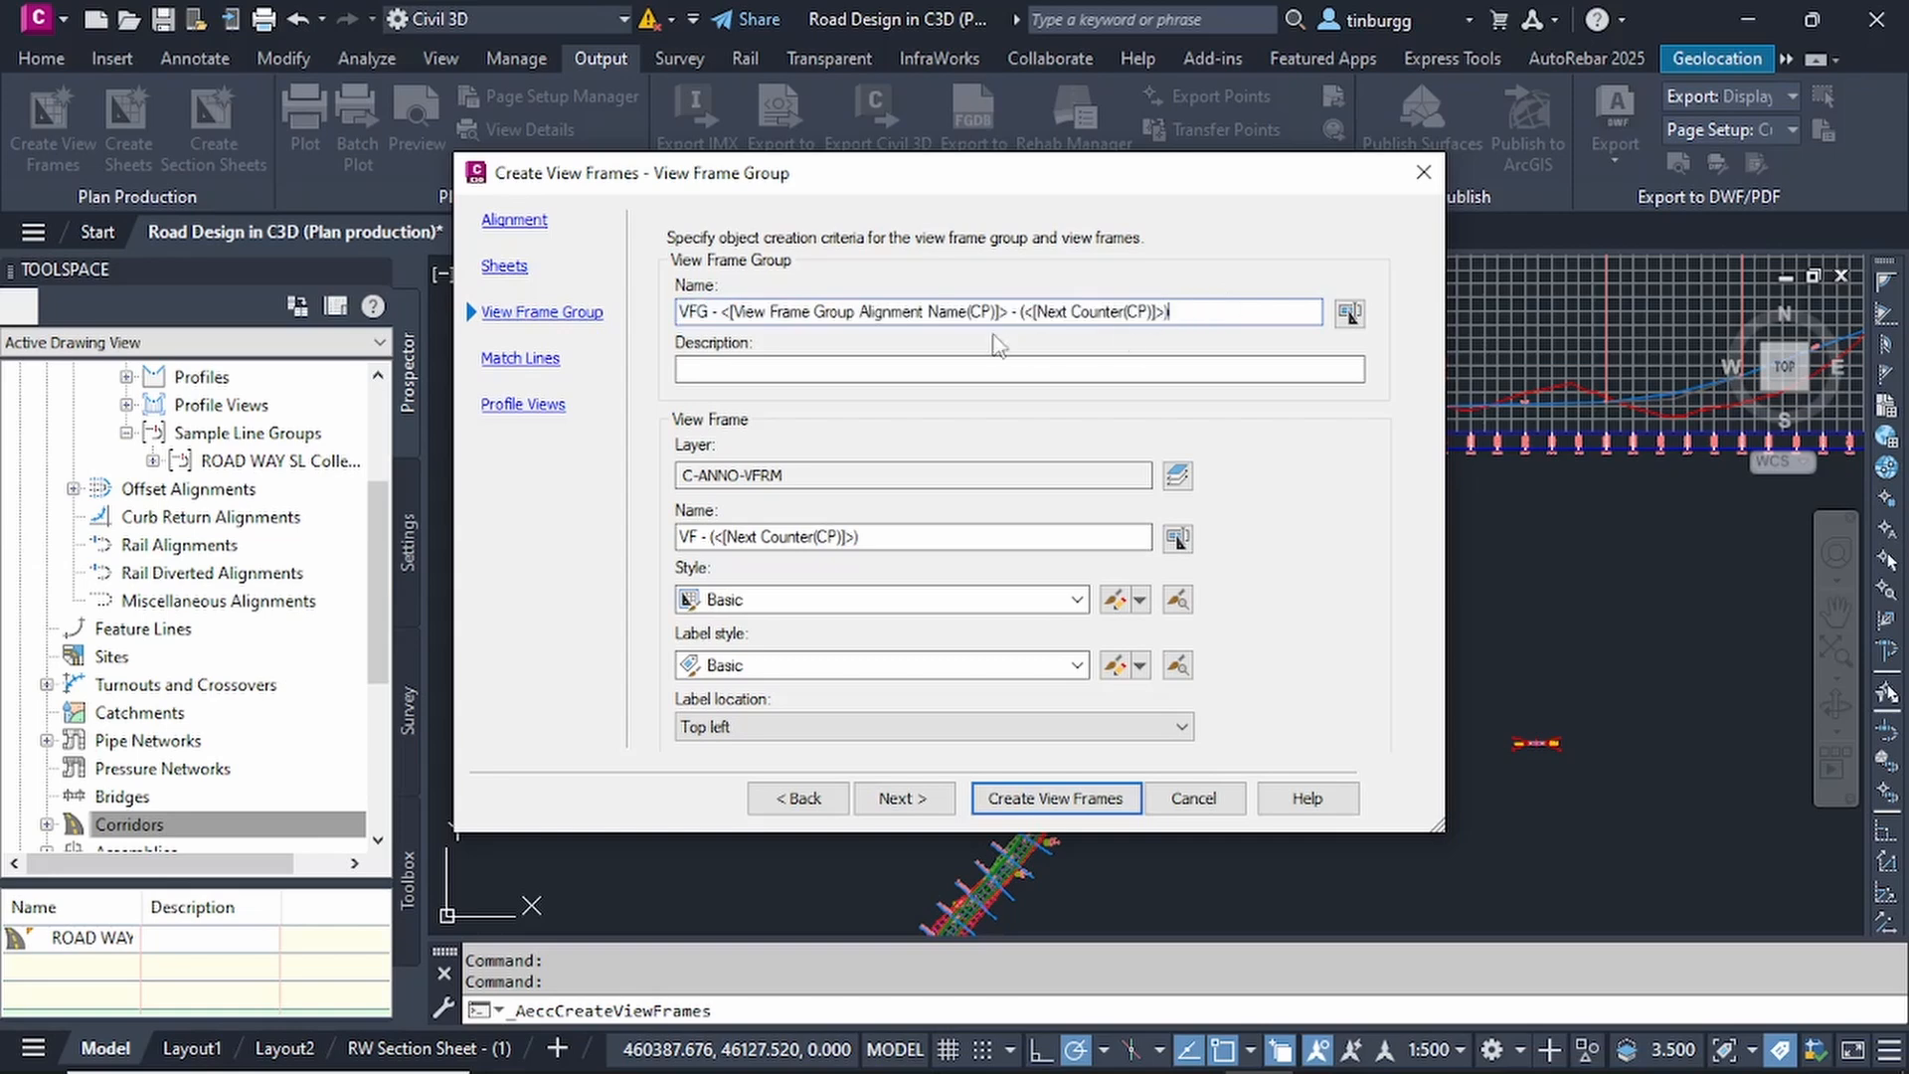
pyautogui.click(731, 366)
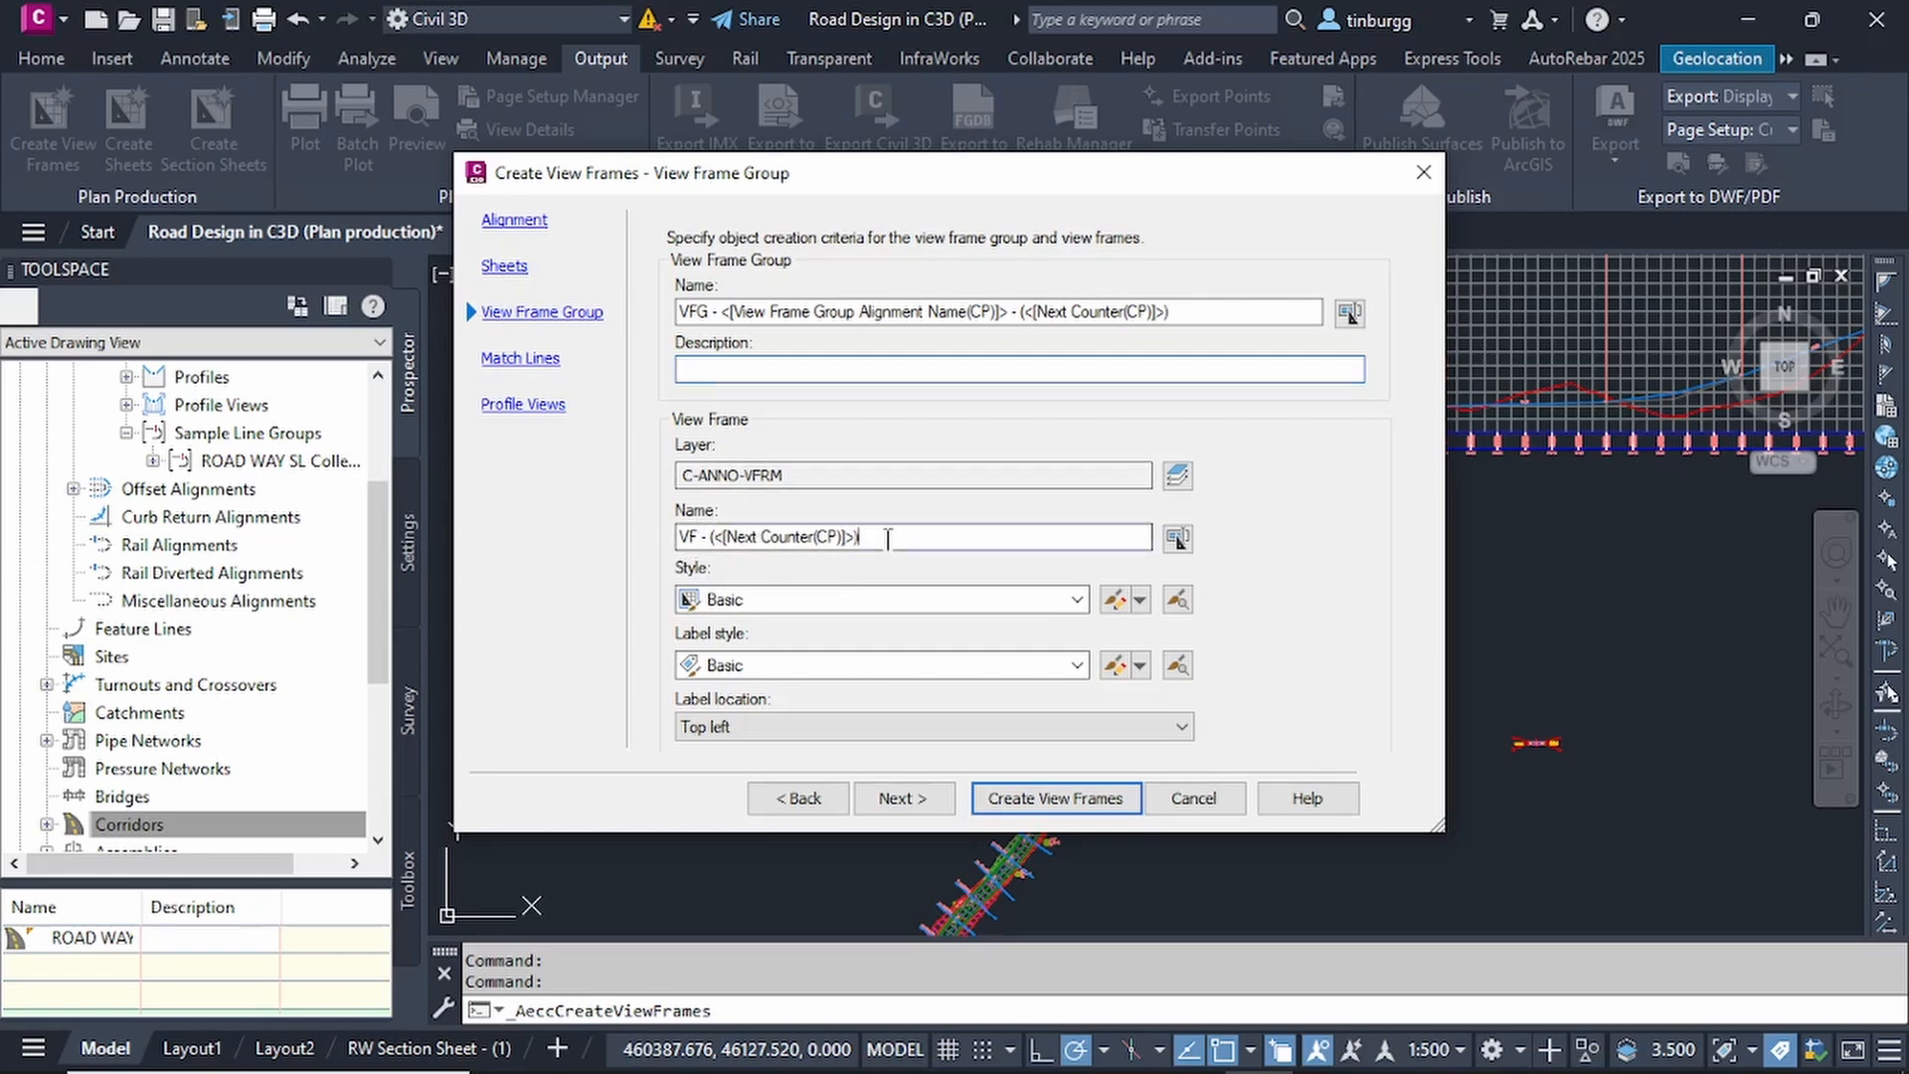
pyautogui.click(888, 538)
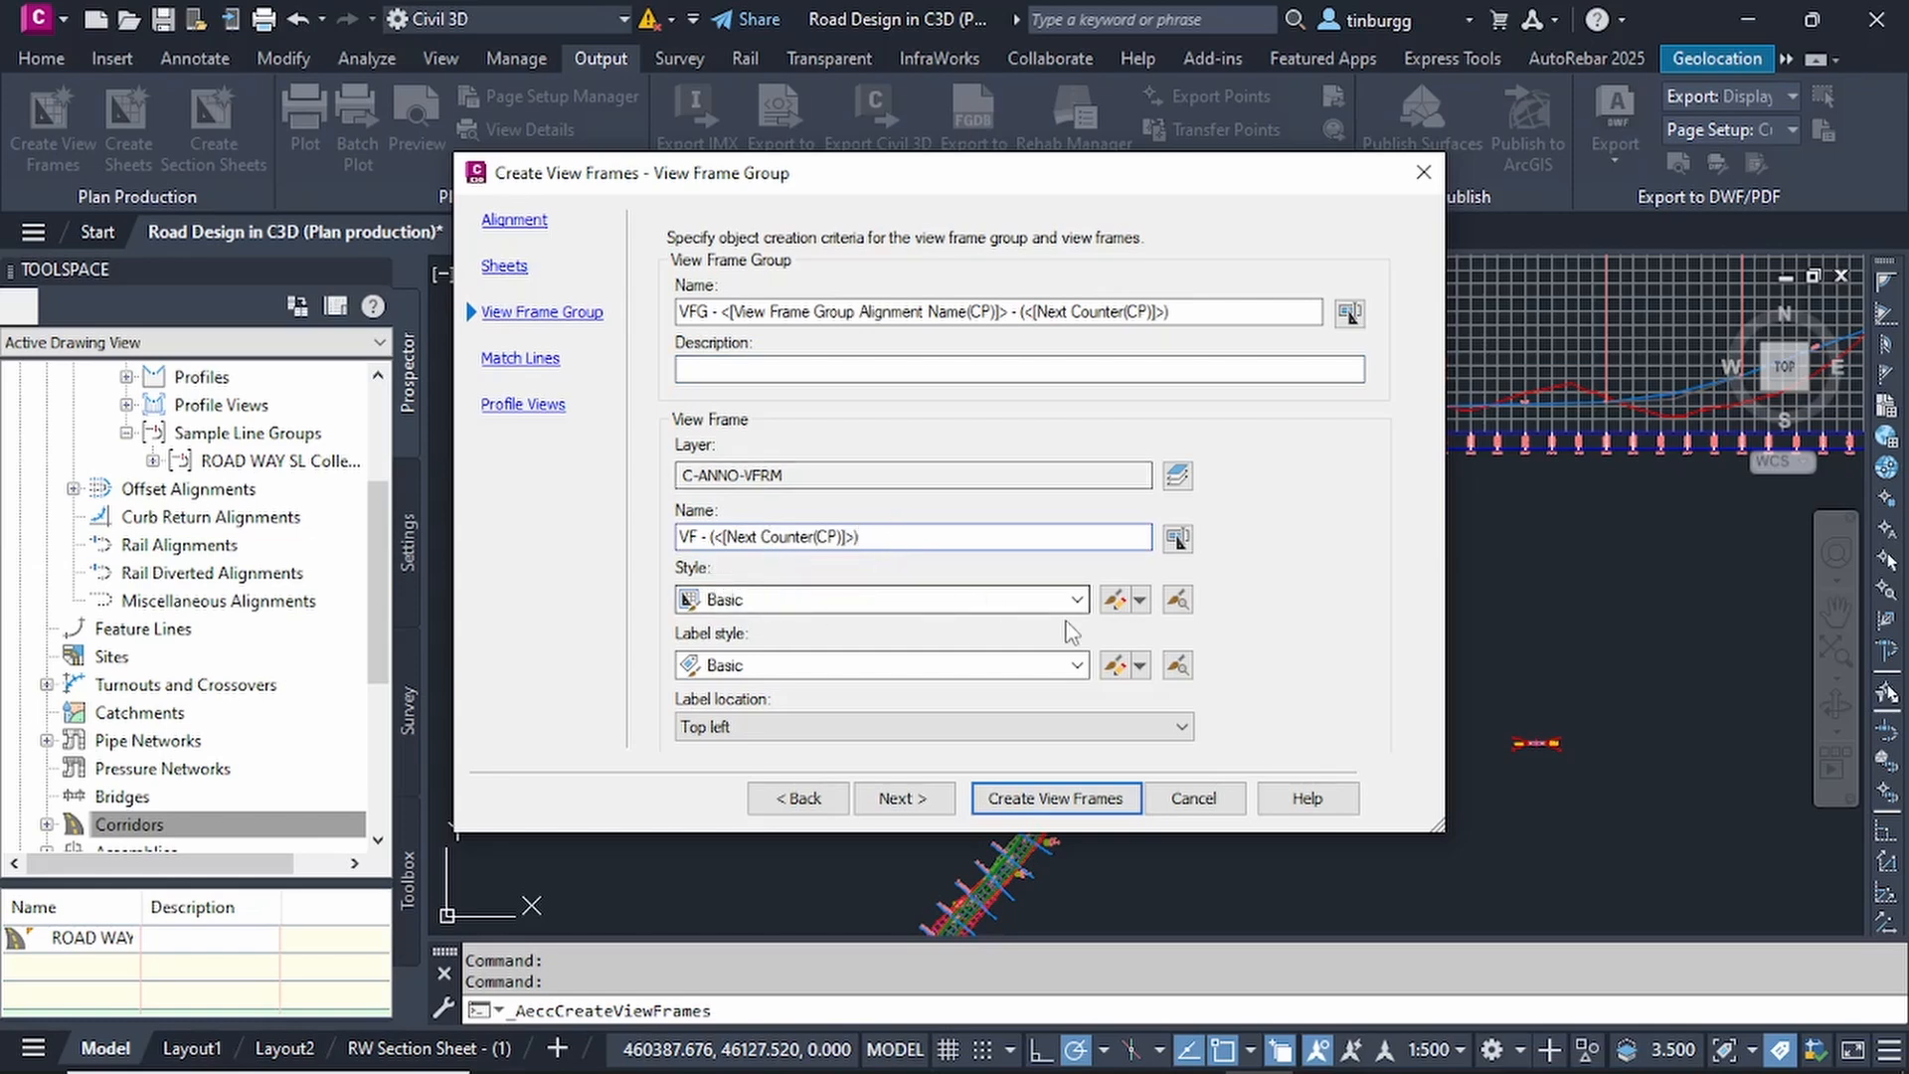
pyautogui.click(1077, 598)
pyautogui.click(1034, 599)
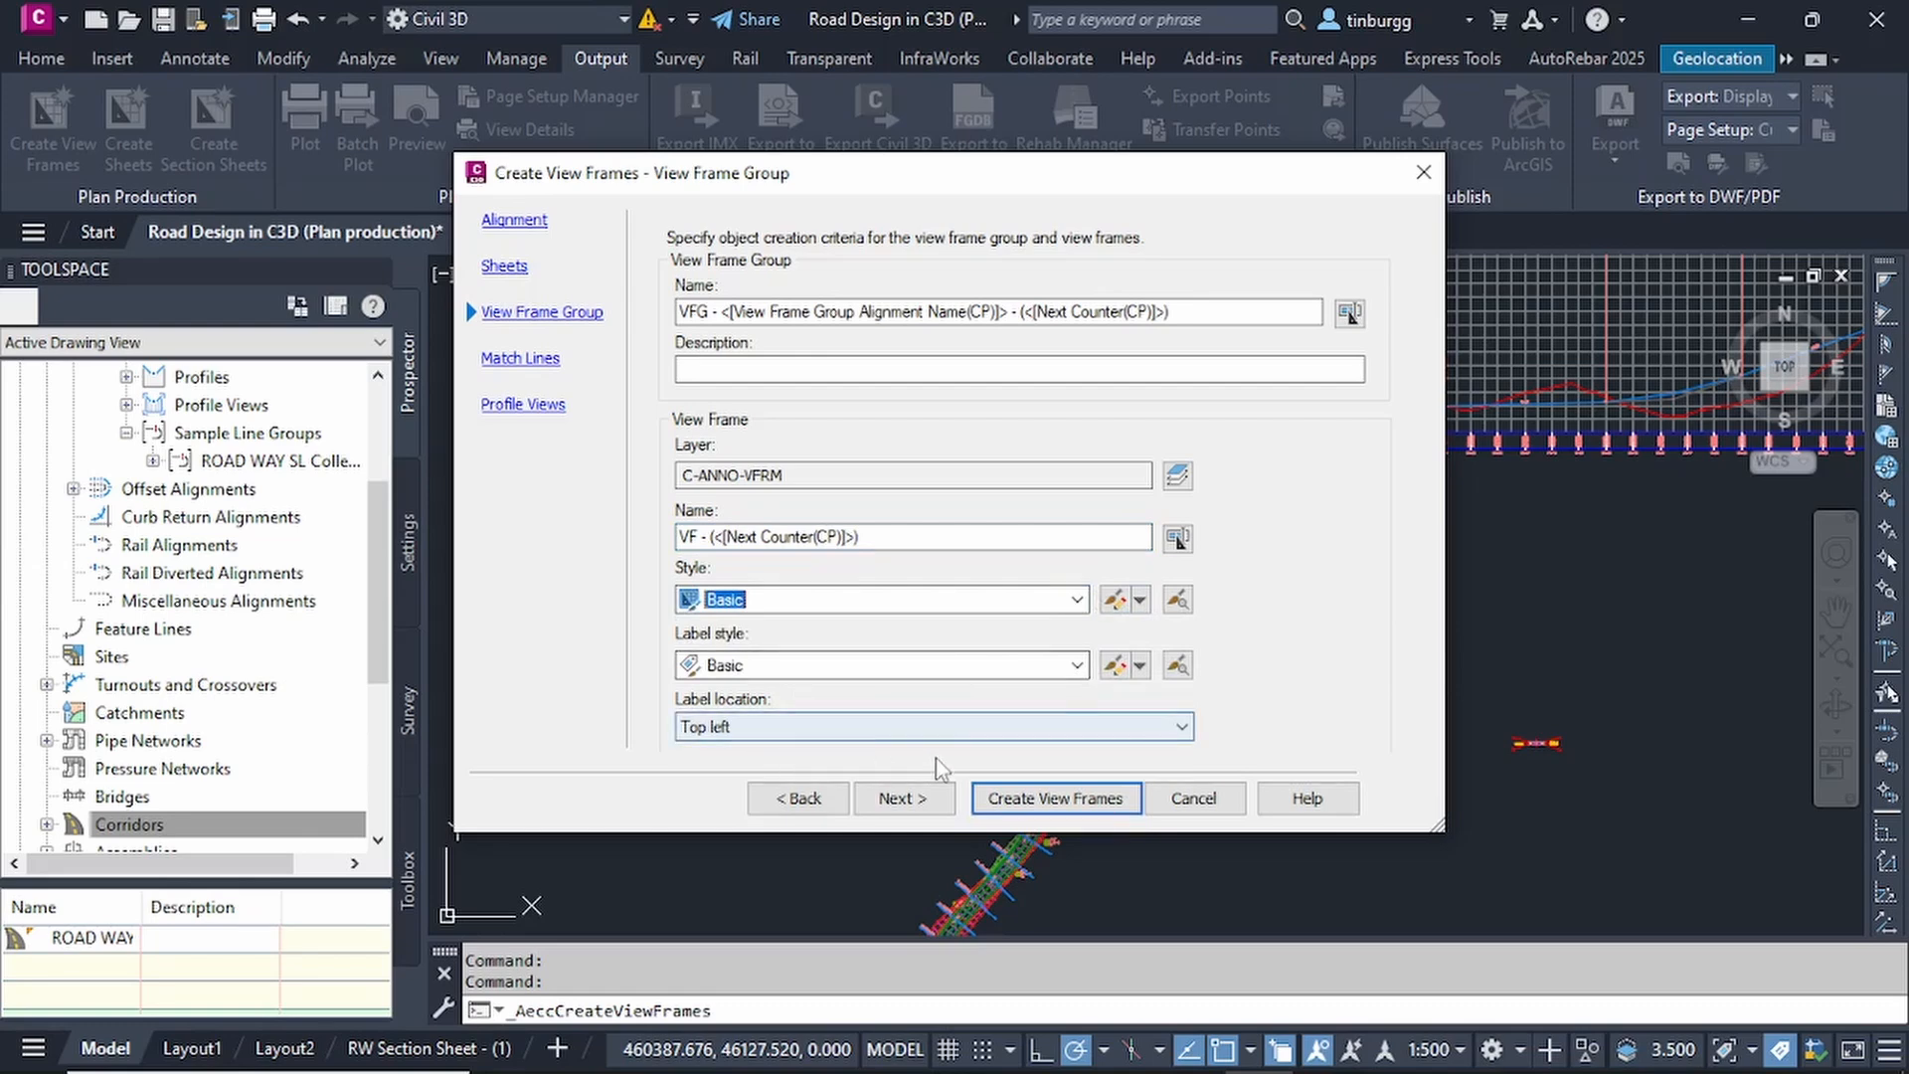
pyautogui.click(904, 806)
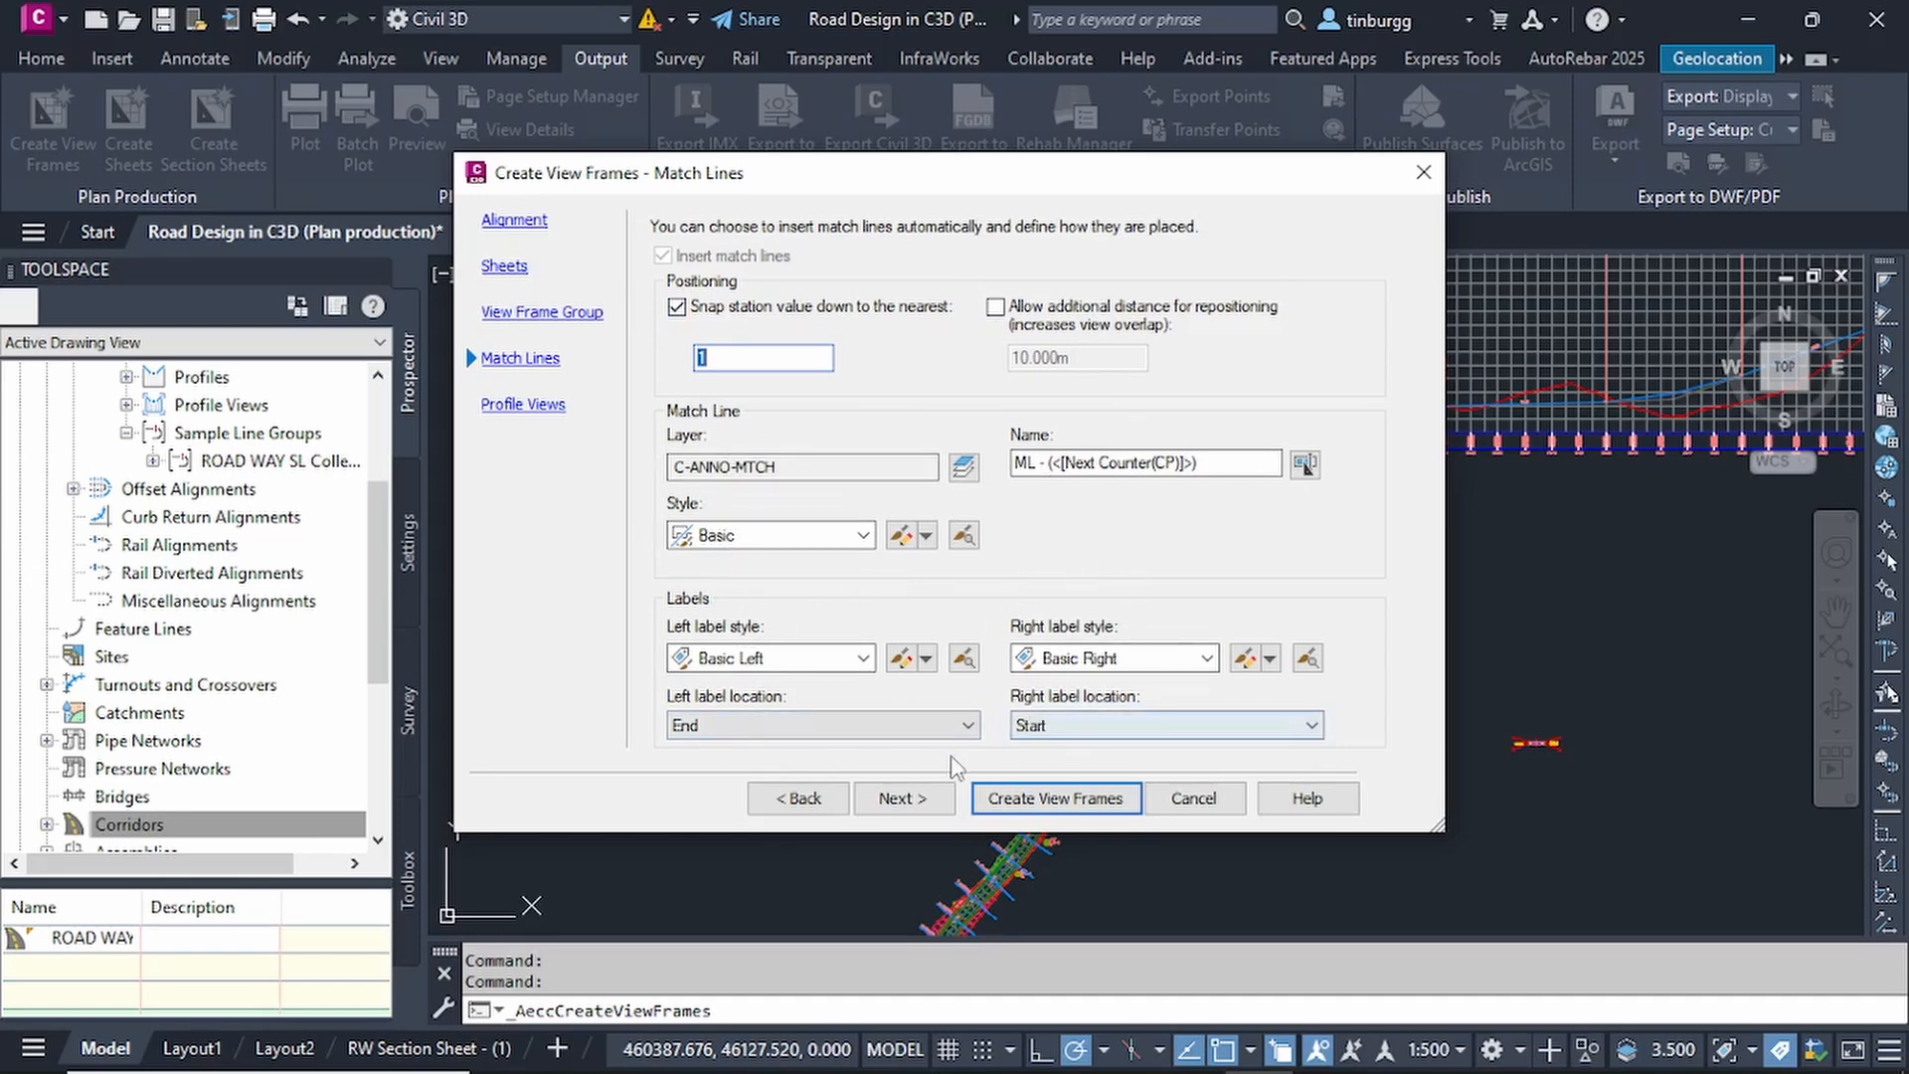
# Accept the default match line settings, keep the Profile View style and Plan Profile Sheets band set, and create the view frames.
pyautogui.click(903, 799)
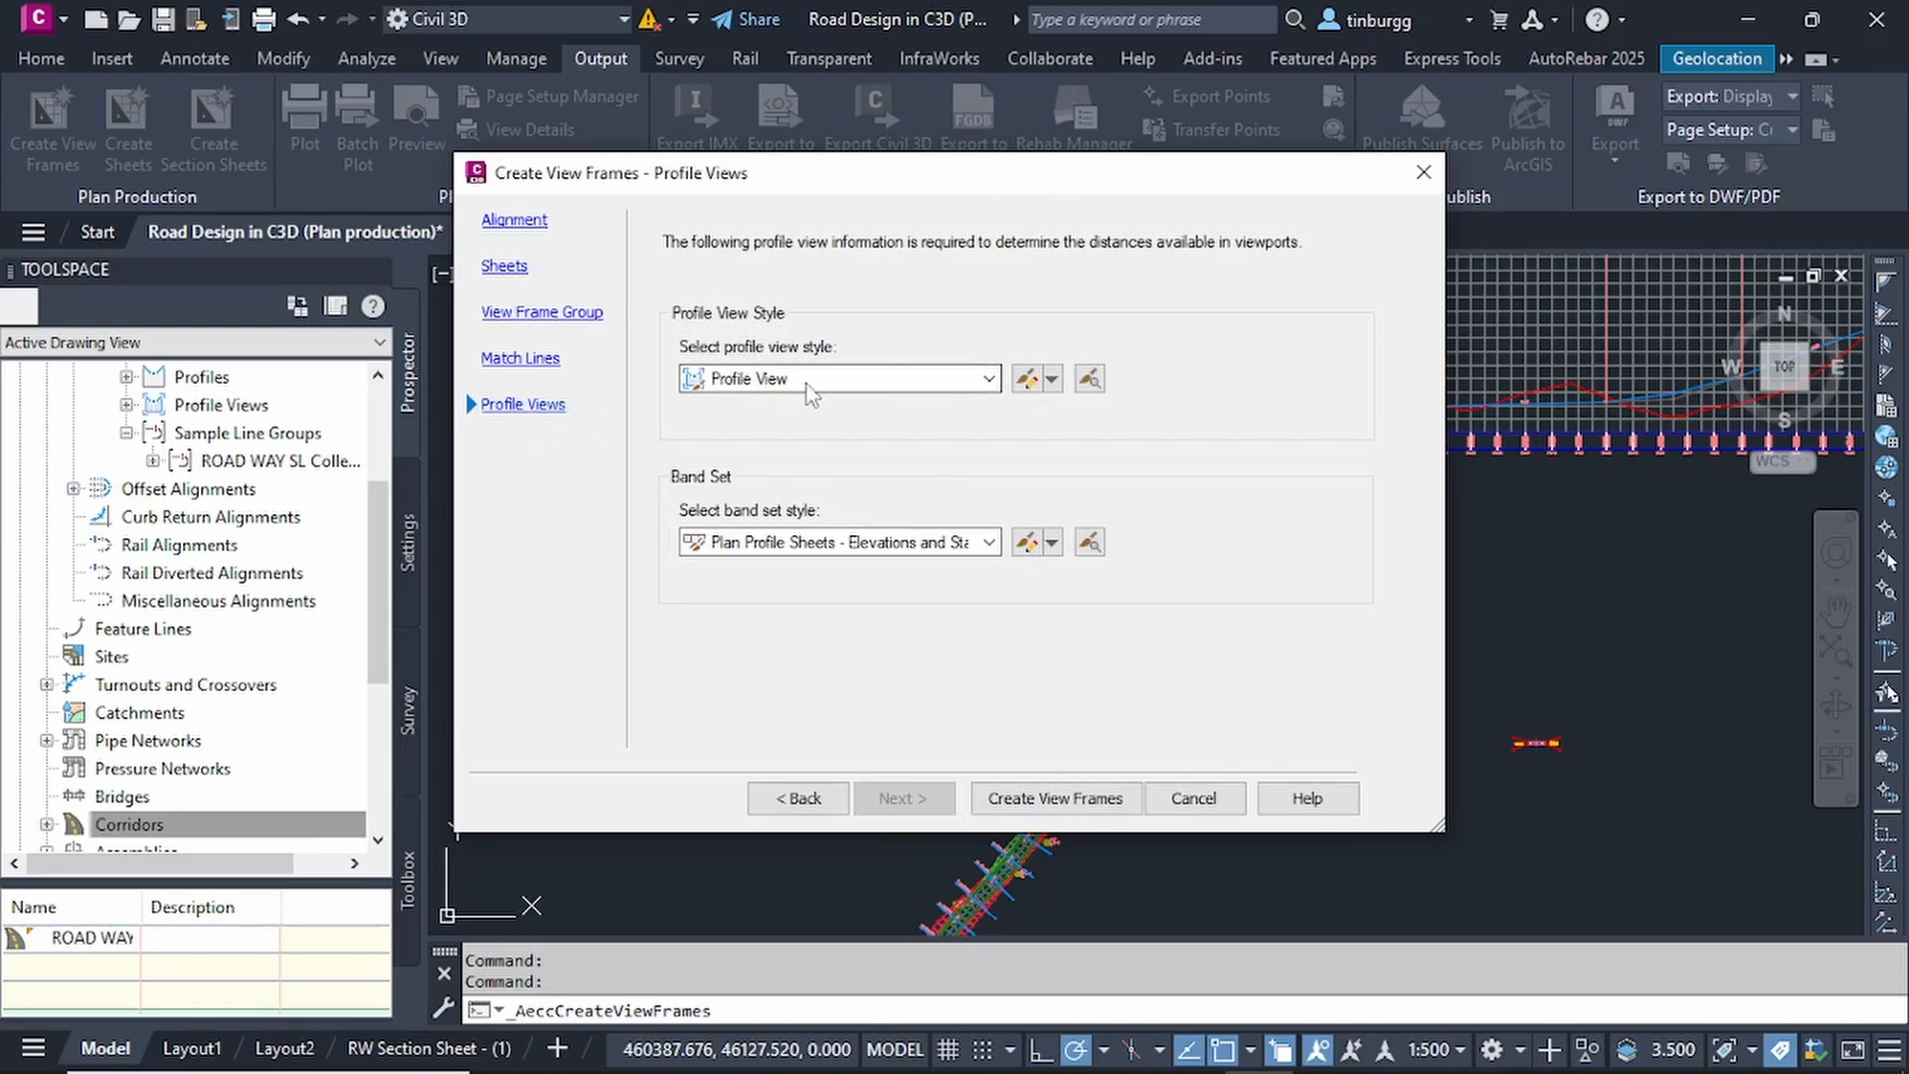
pyautogui.click(989, 379)
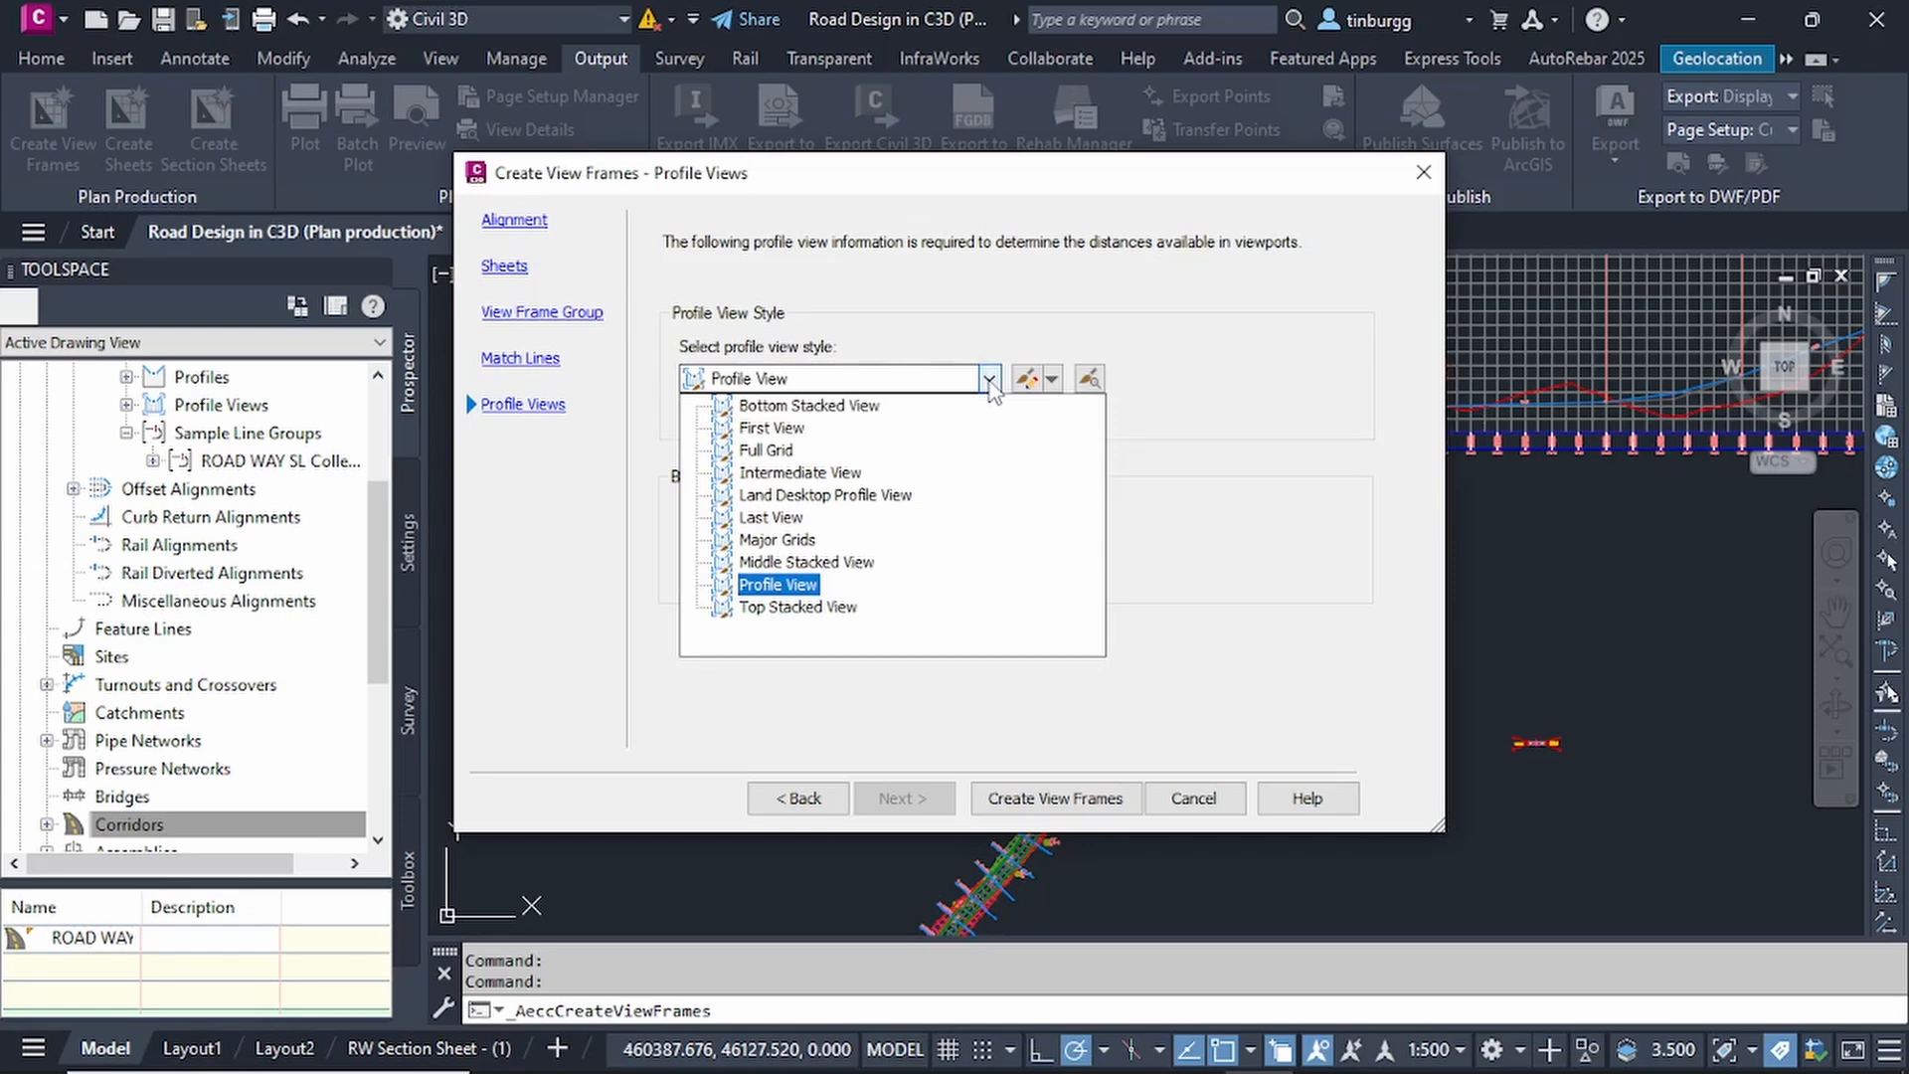
pyautogui.click(991, 385)
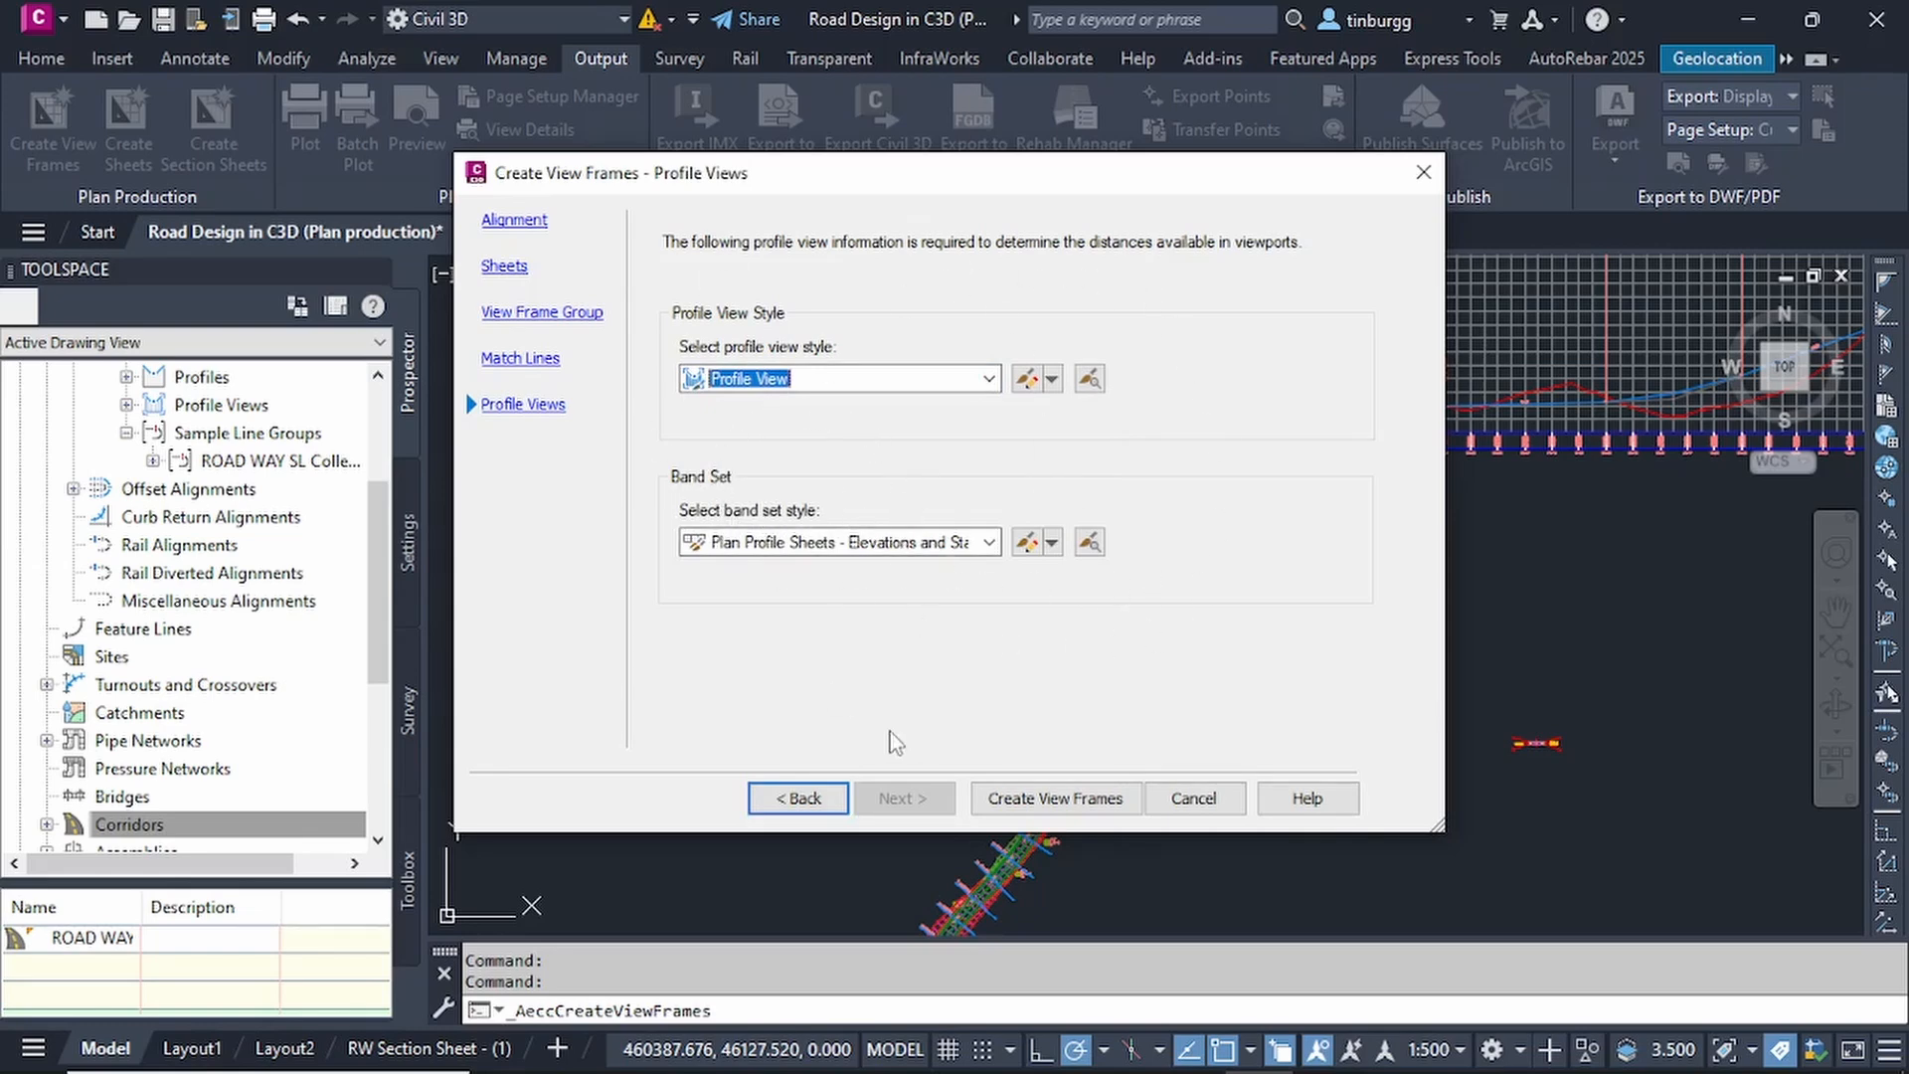
pyautogui.click(1056, 798)
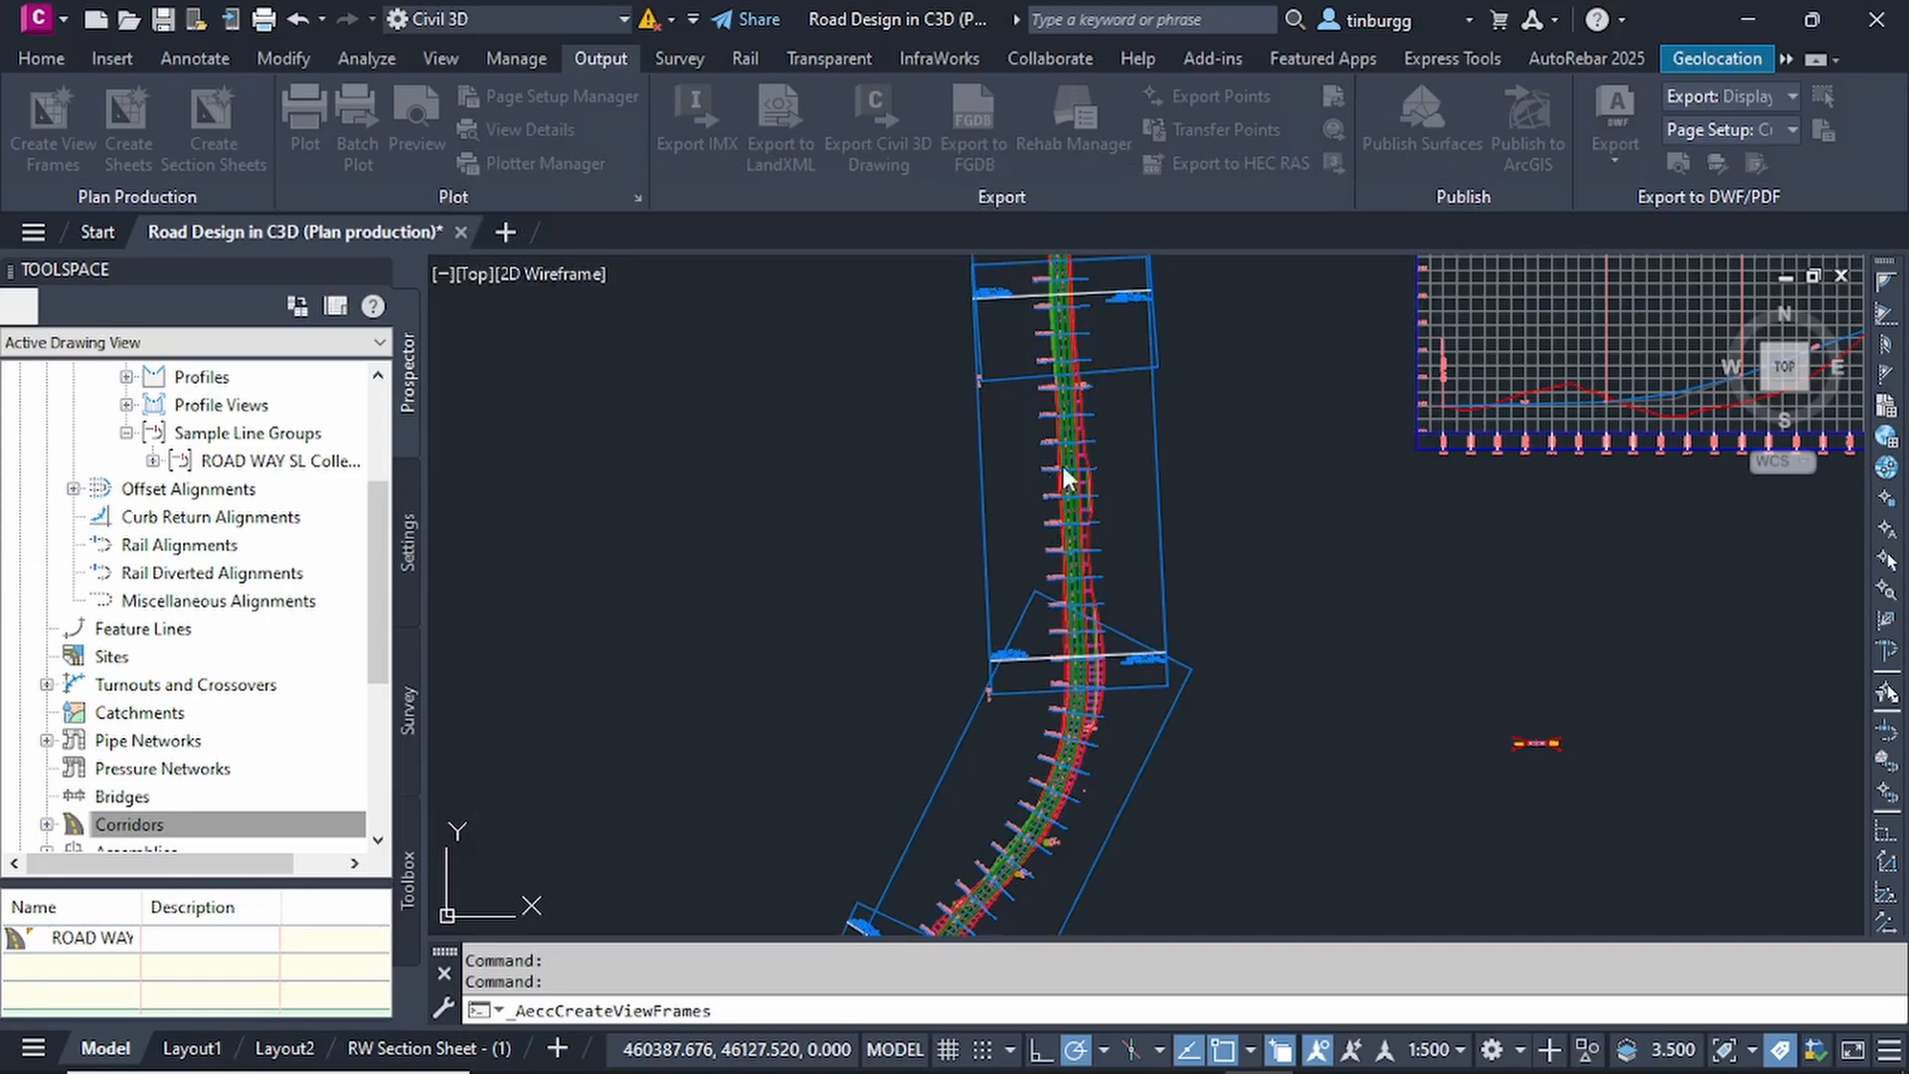
# Examine the view frames, their overlaps and the match line labels along the road alignment.
pyautogui.scroll(-4, 1220, 497)
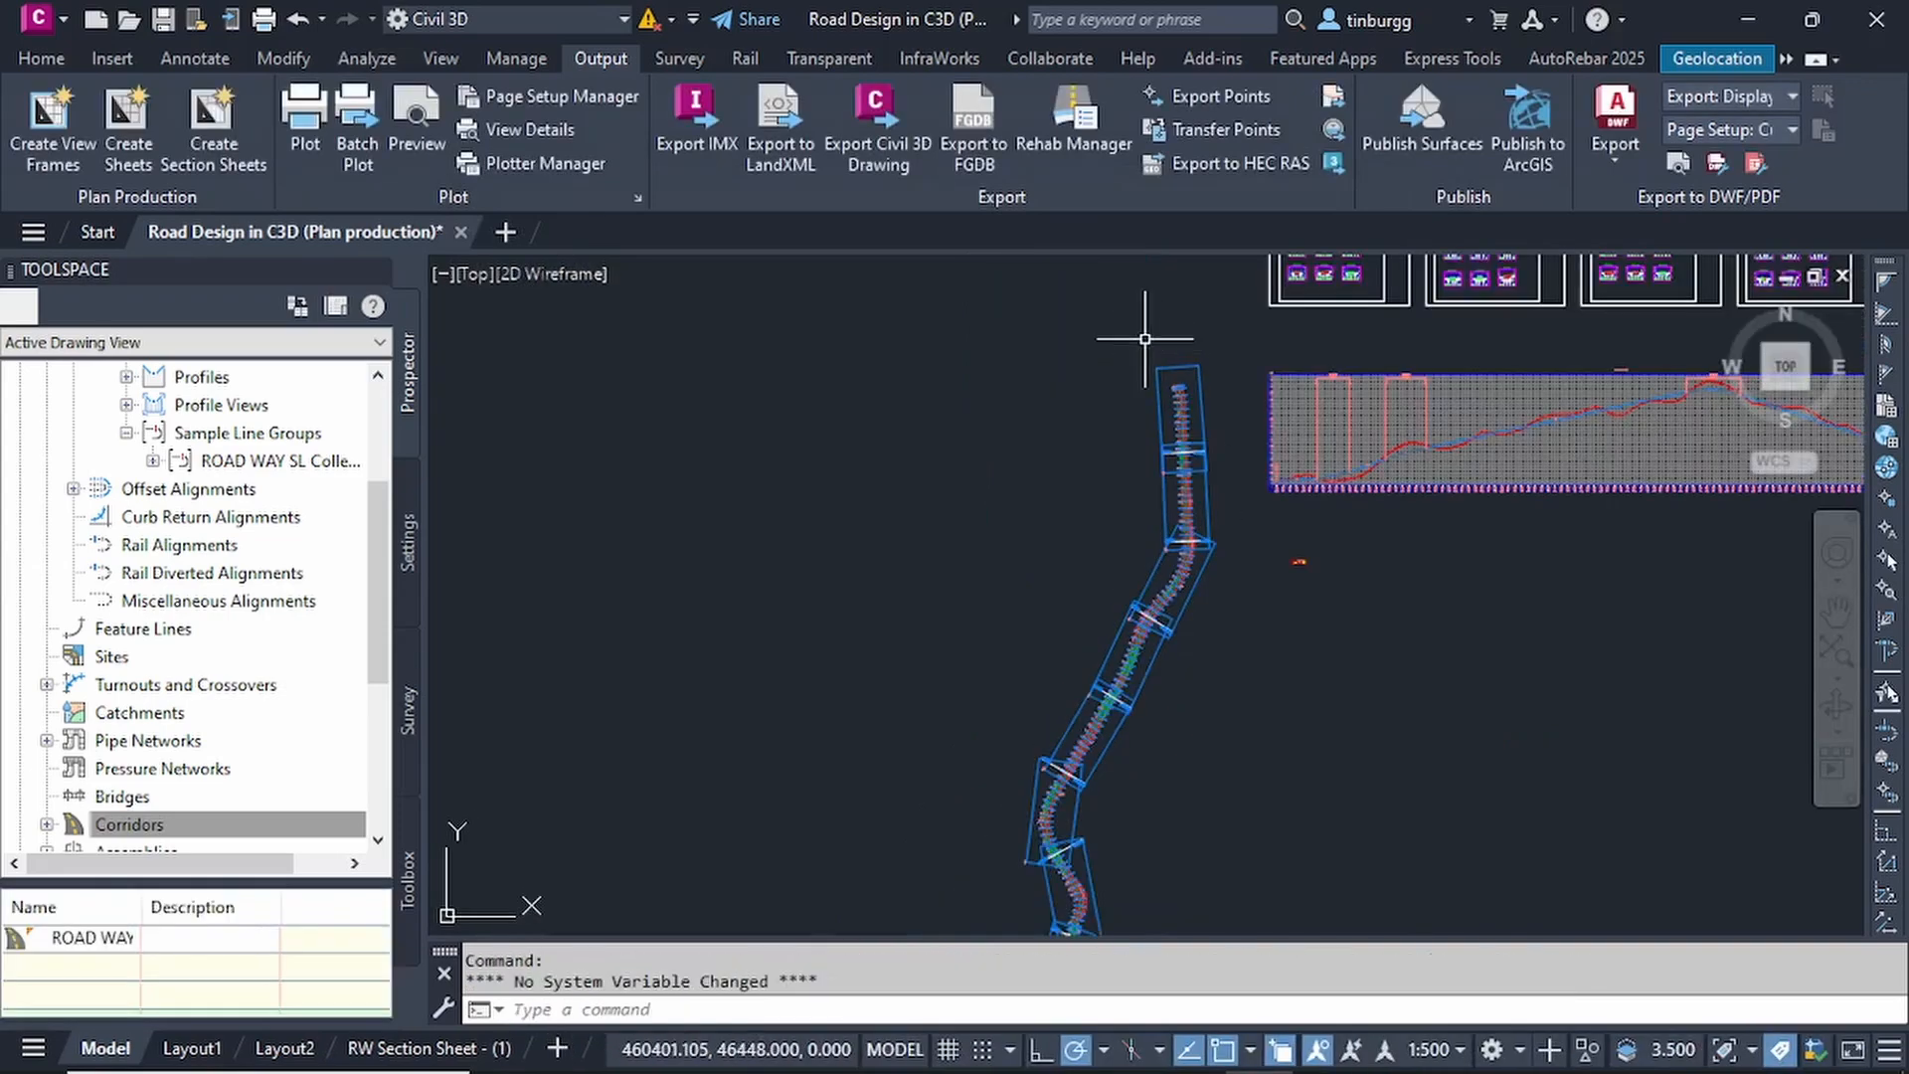
pyautogui.scroll(4, 1203, 452)
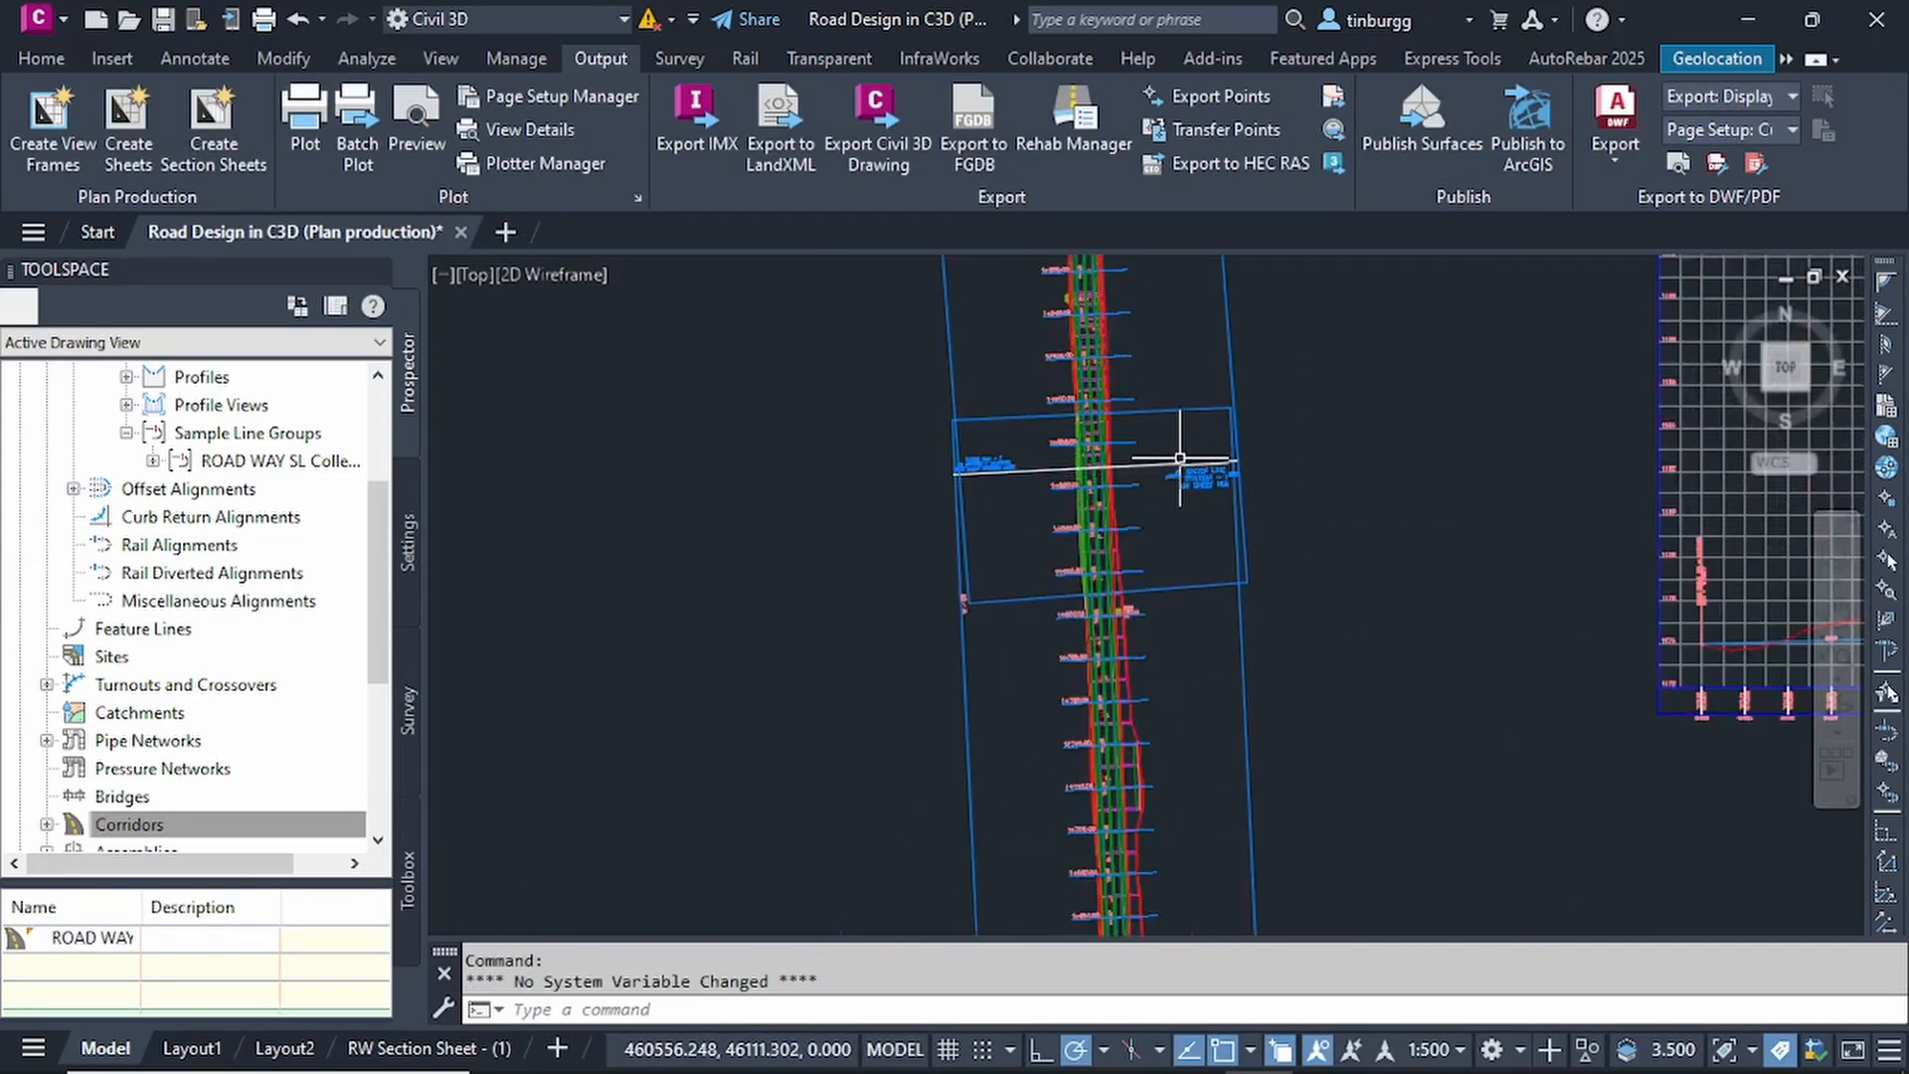
pyautogui.scroll(3, 1180, 458)
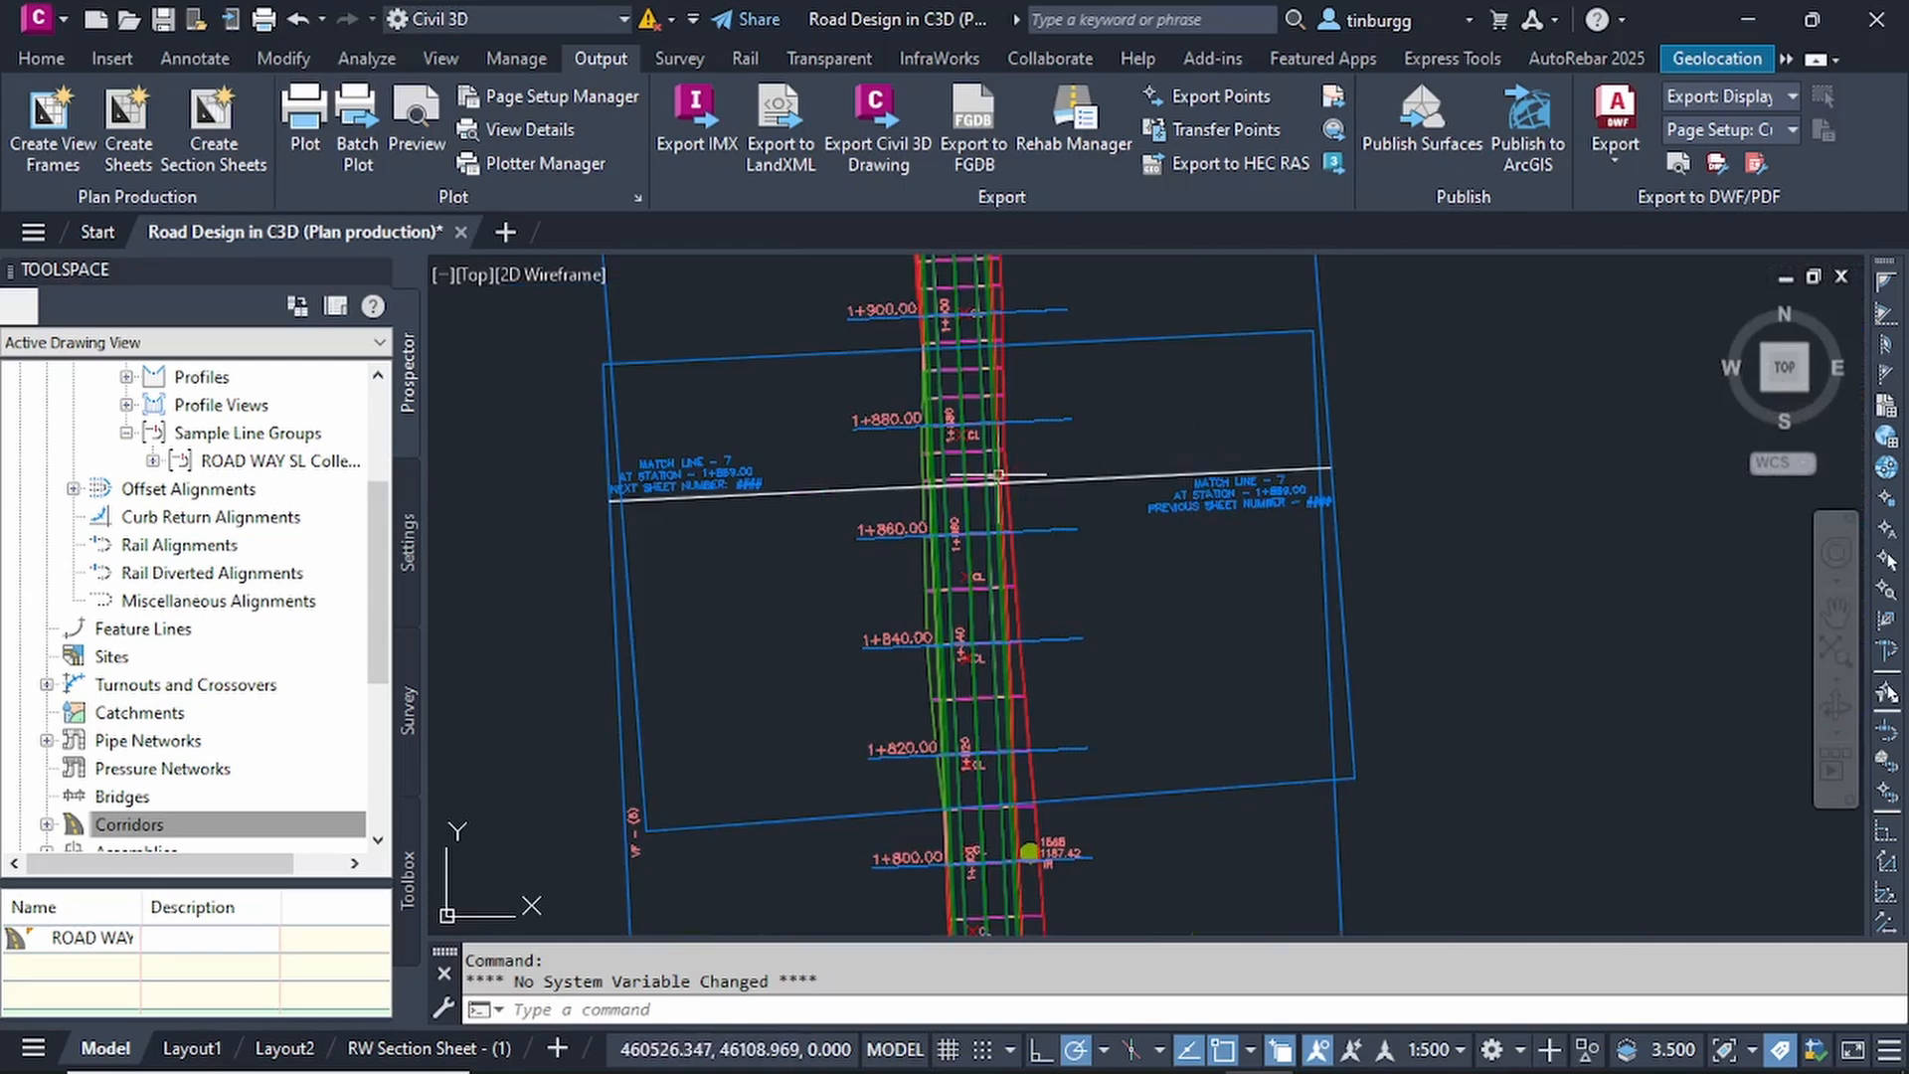
pyautogui.scroll(-2, 1173, 477)
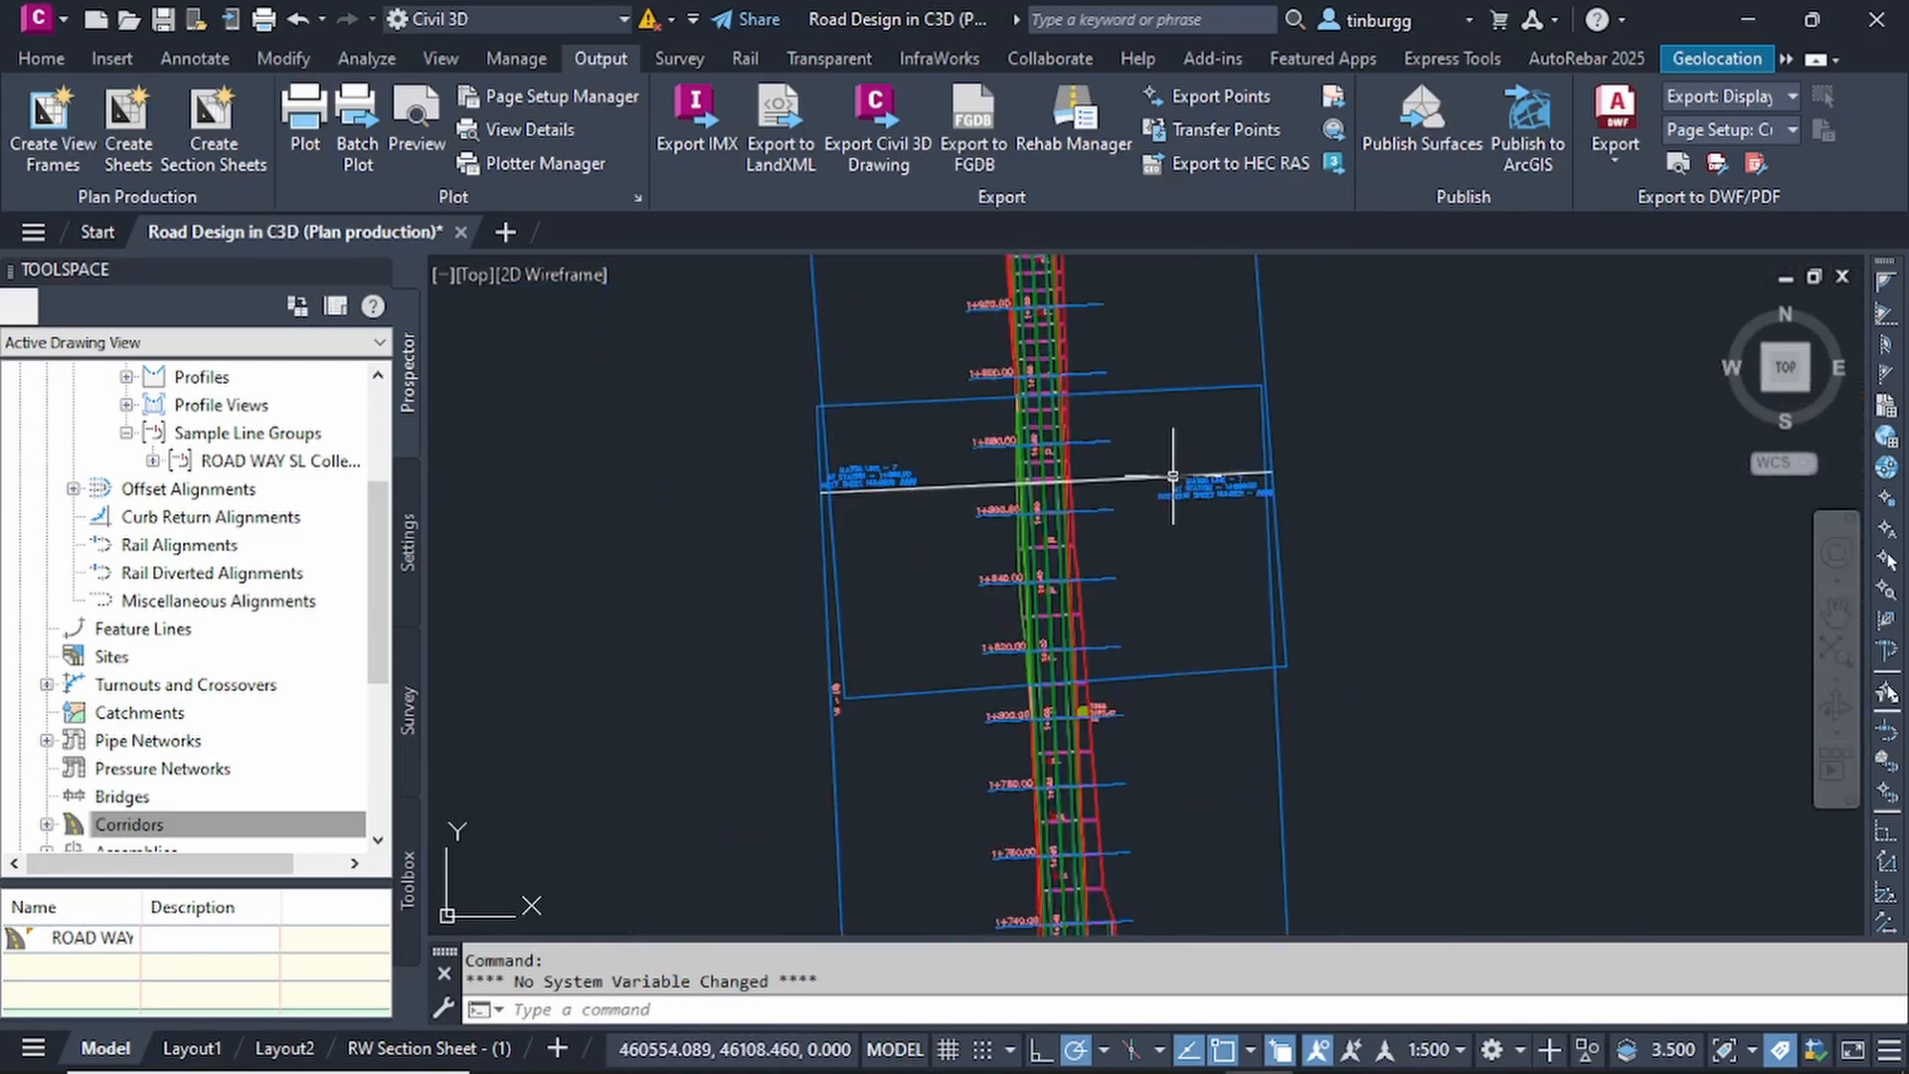
pyautogui.scroll(-2, 1173, 477)
pyautogui.moveTo(1222, 707); pyautogui.dragTo(1191, 366, button='middle')
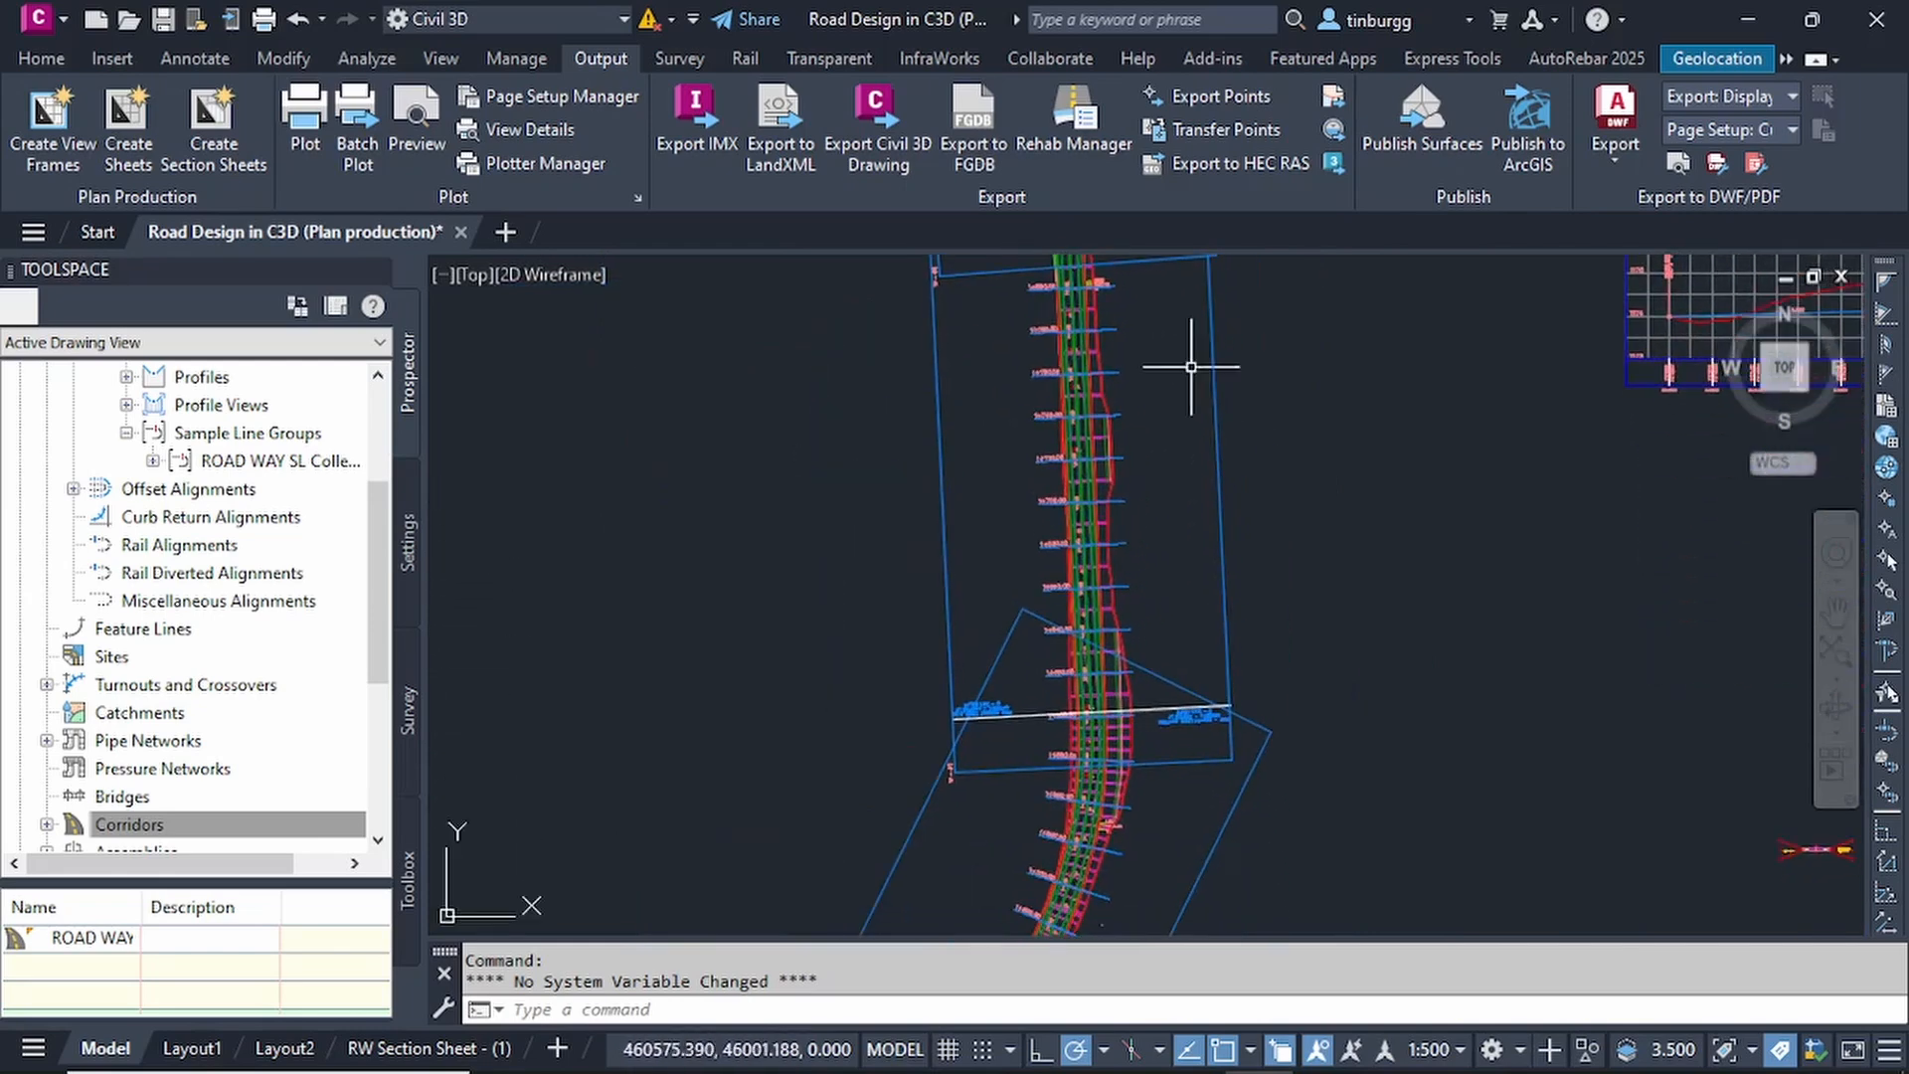
pyautogui.moveTo(1042, 673); pyautogui.dragTo(1039, 507, button='middle')
pyautogui.scroll(2, 980, 596)
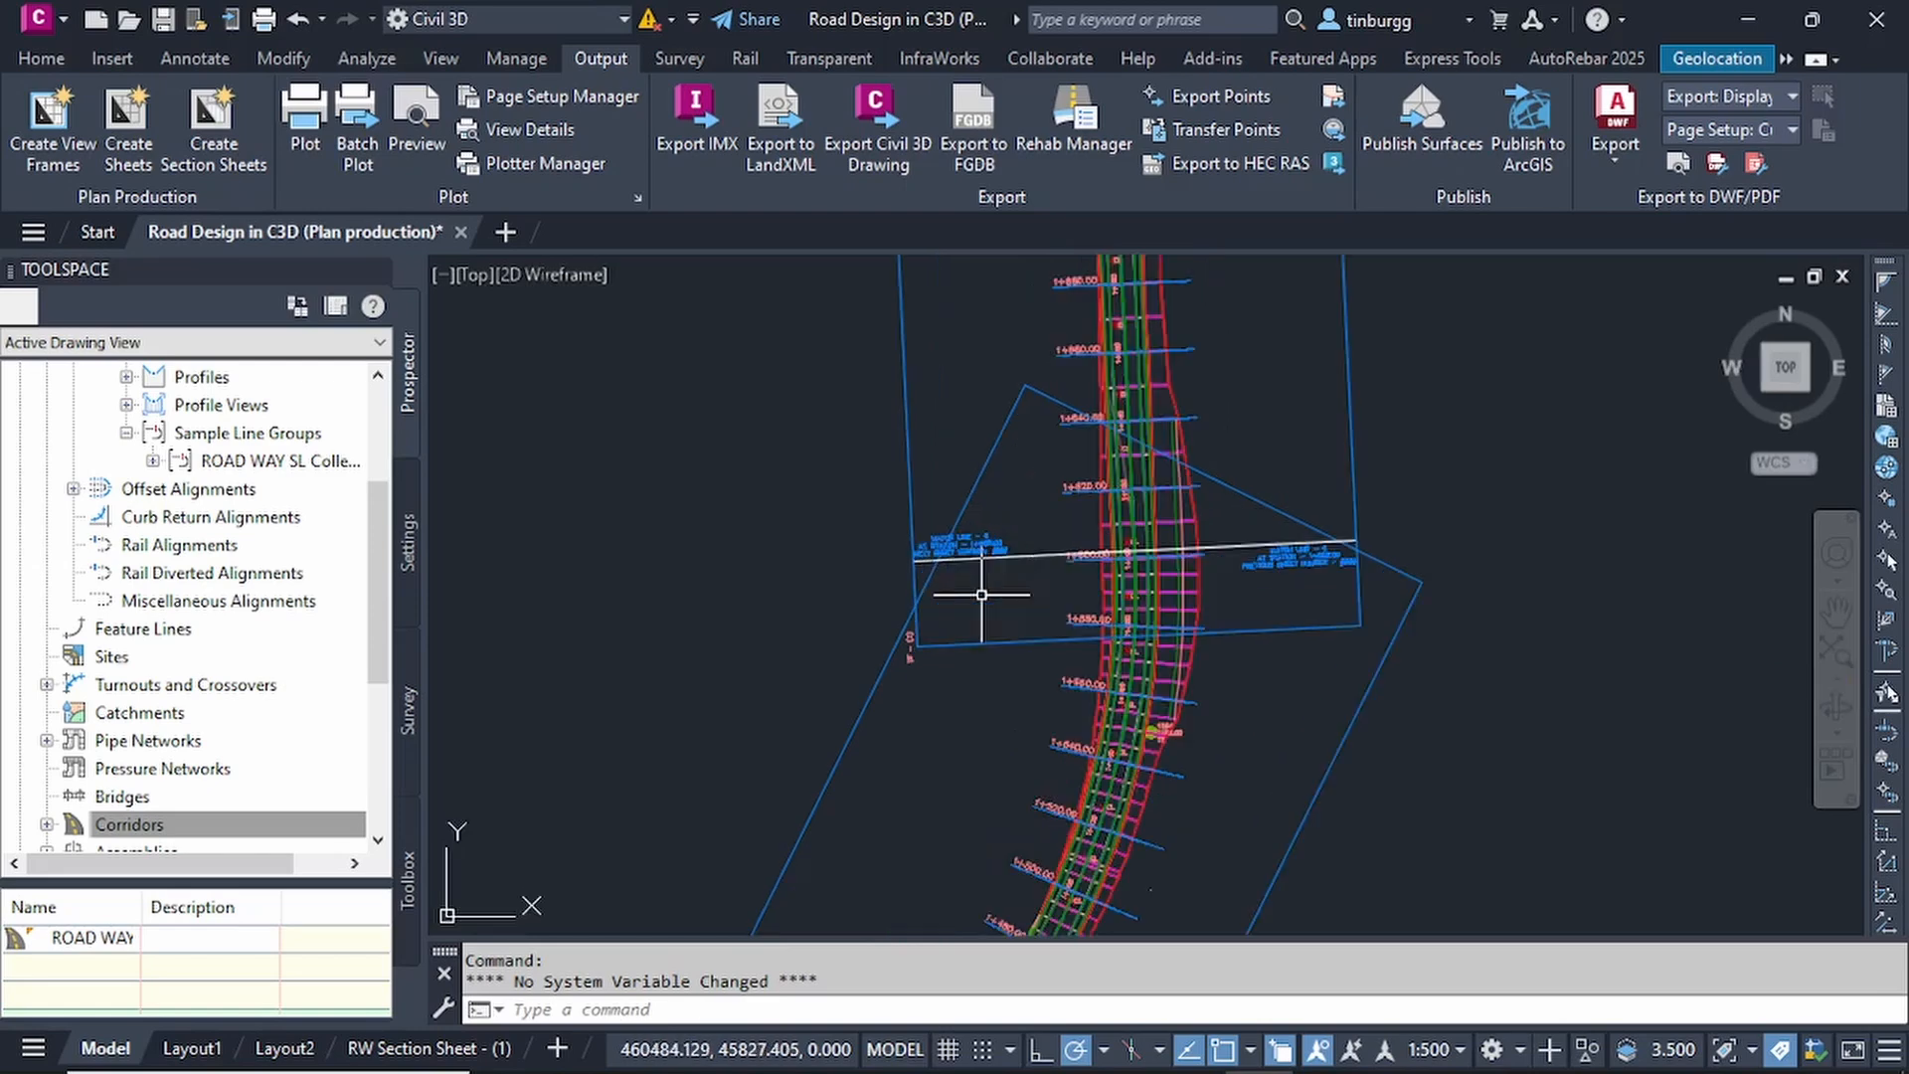
# Examine the match line labels at the view frame overlaps, including their stations and the previous and next sheet number placeholders.
pyautogui.scroll(2, 945, 546)
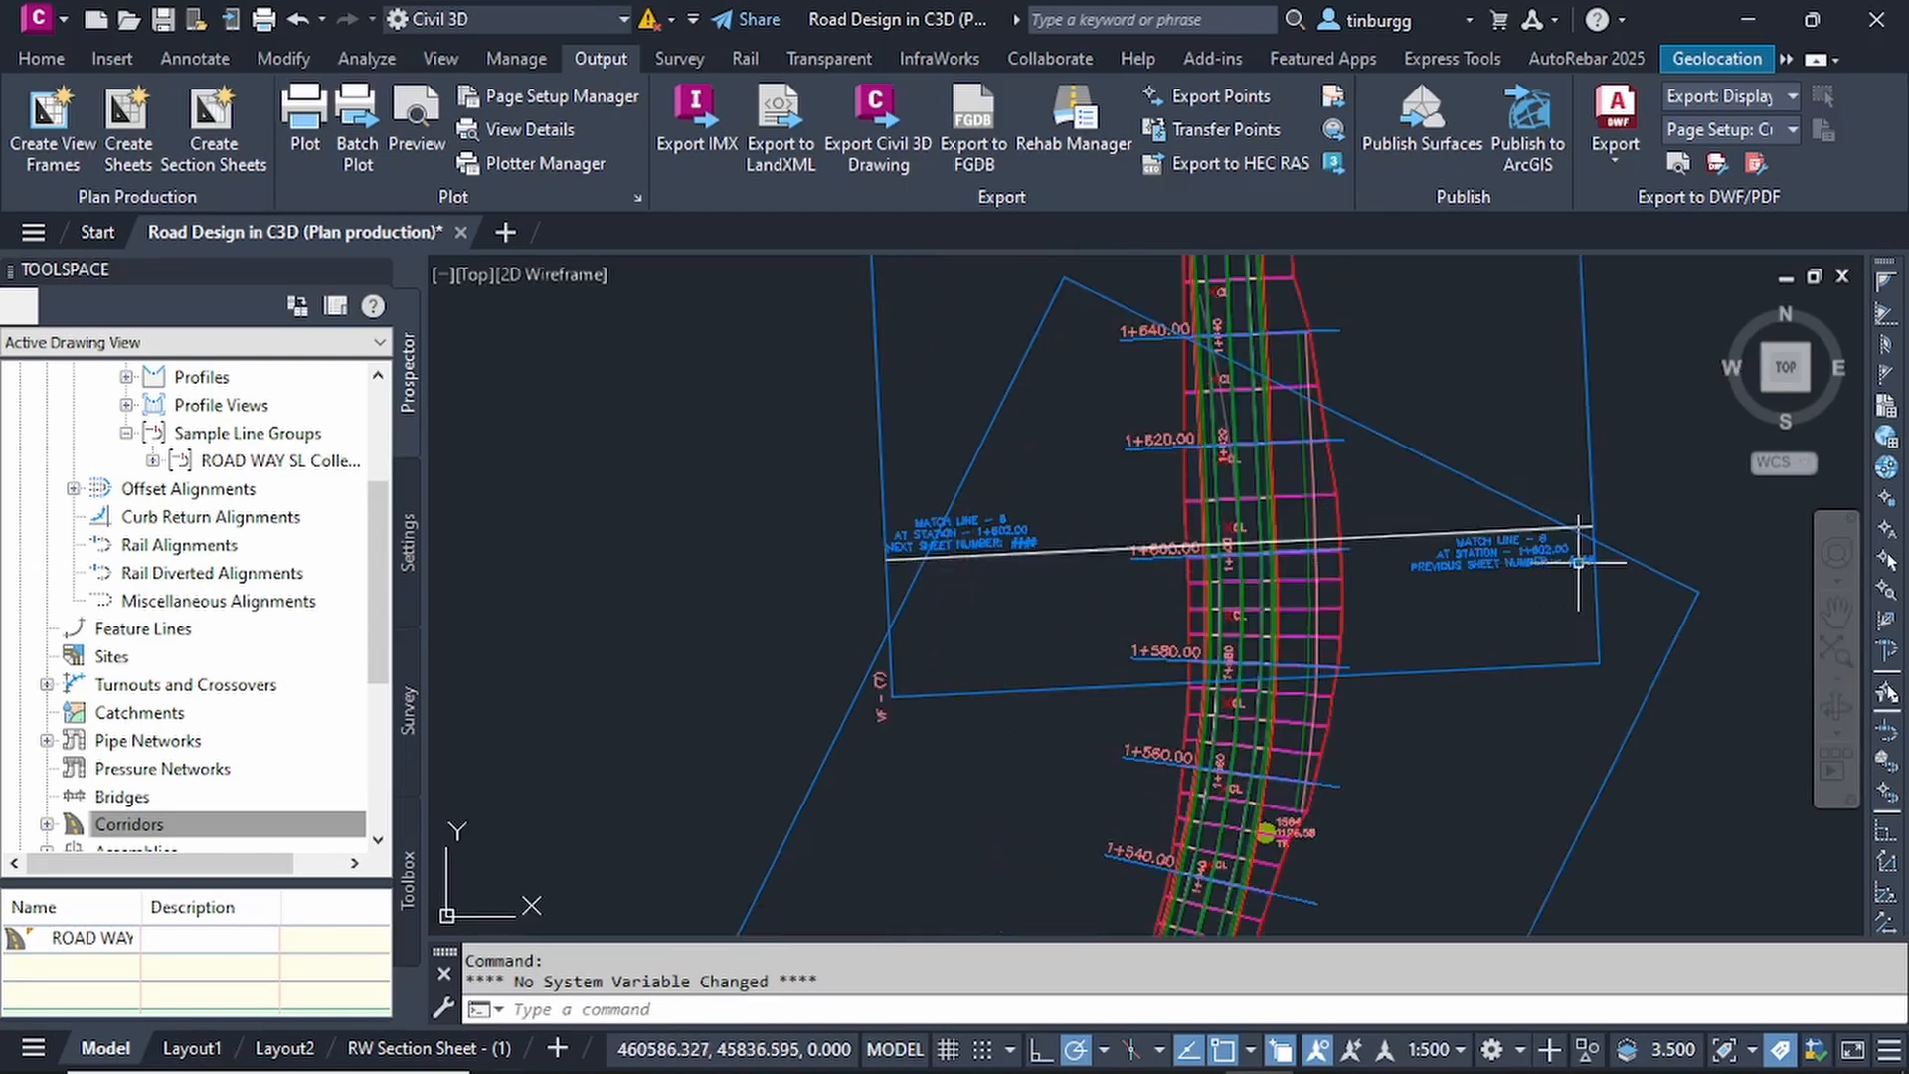
pyautogui.scroll(5, 1579, 558)
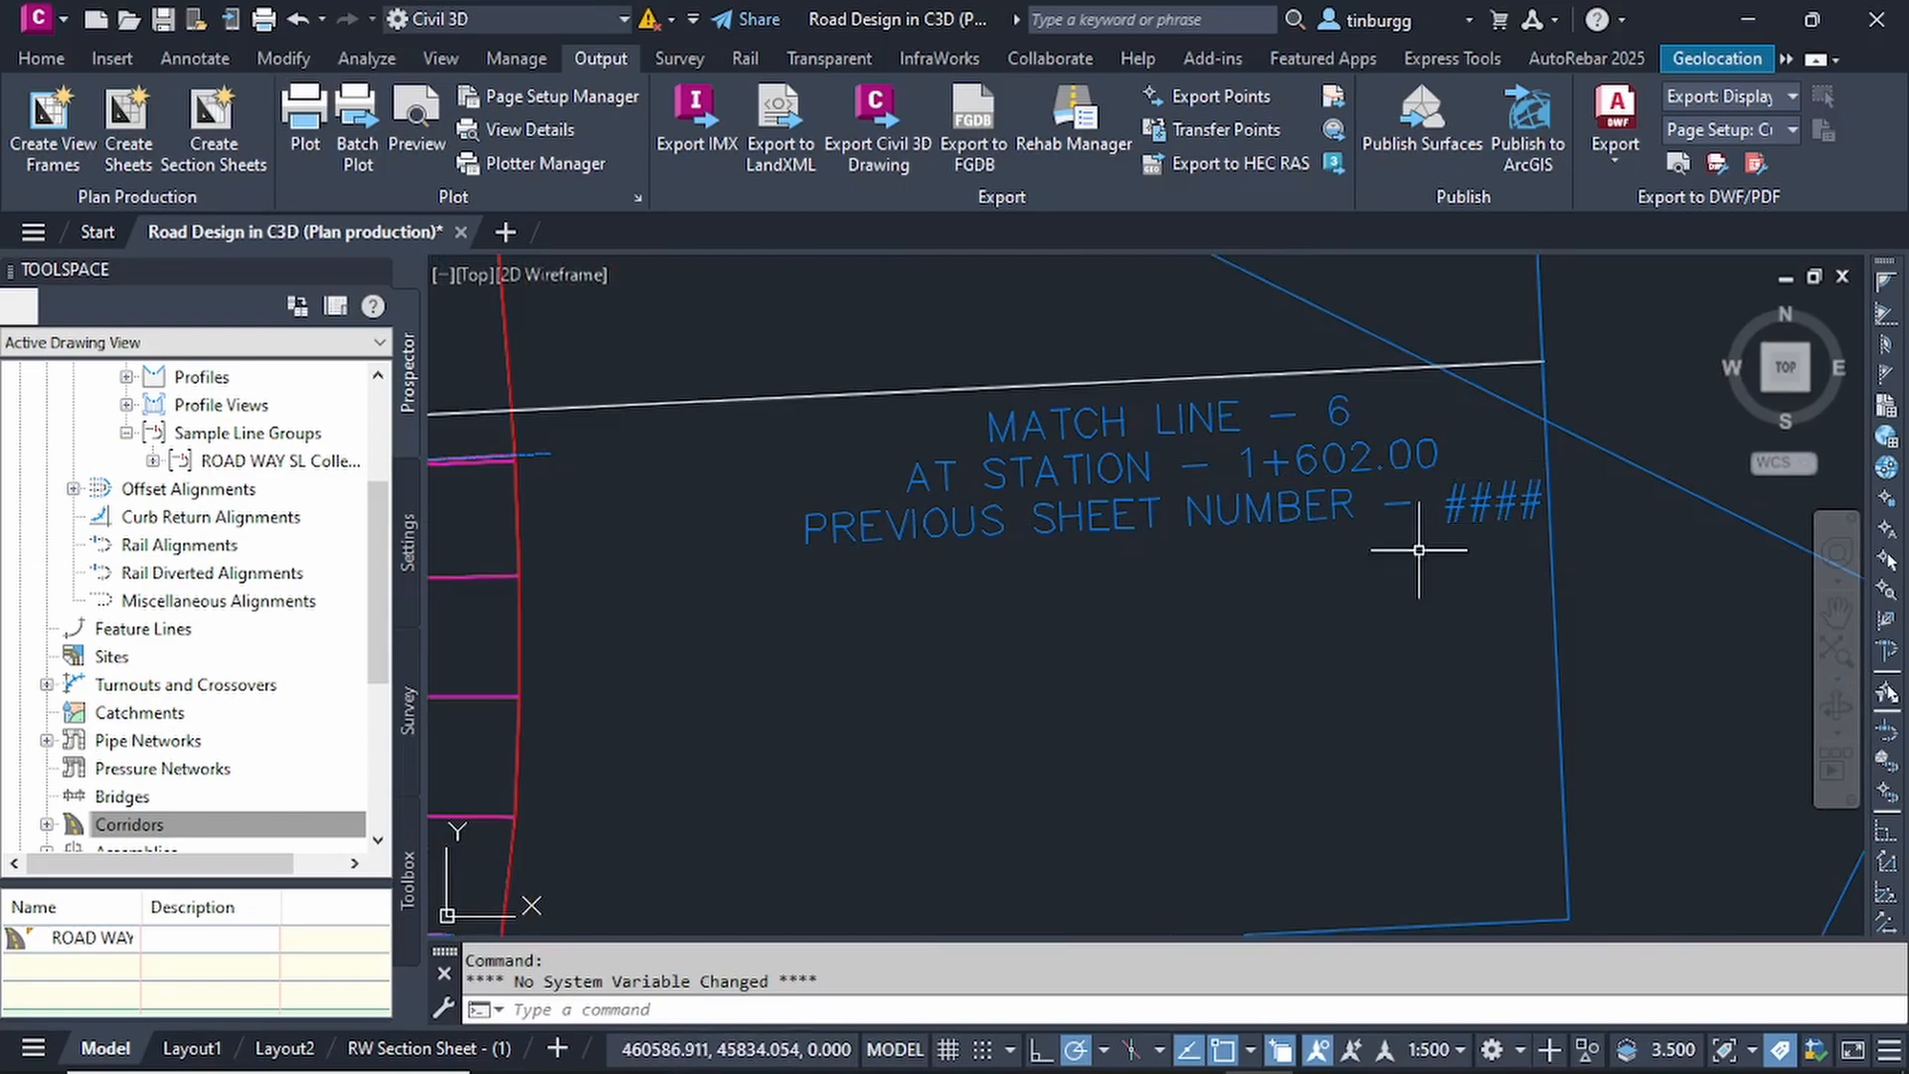
pyautogui.scroll(-6, 1385, 507)
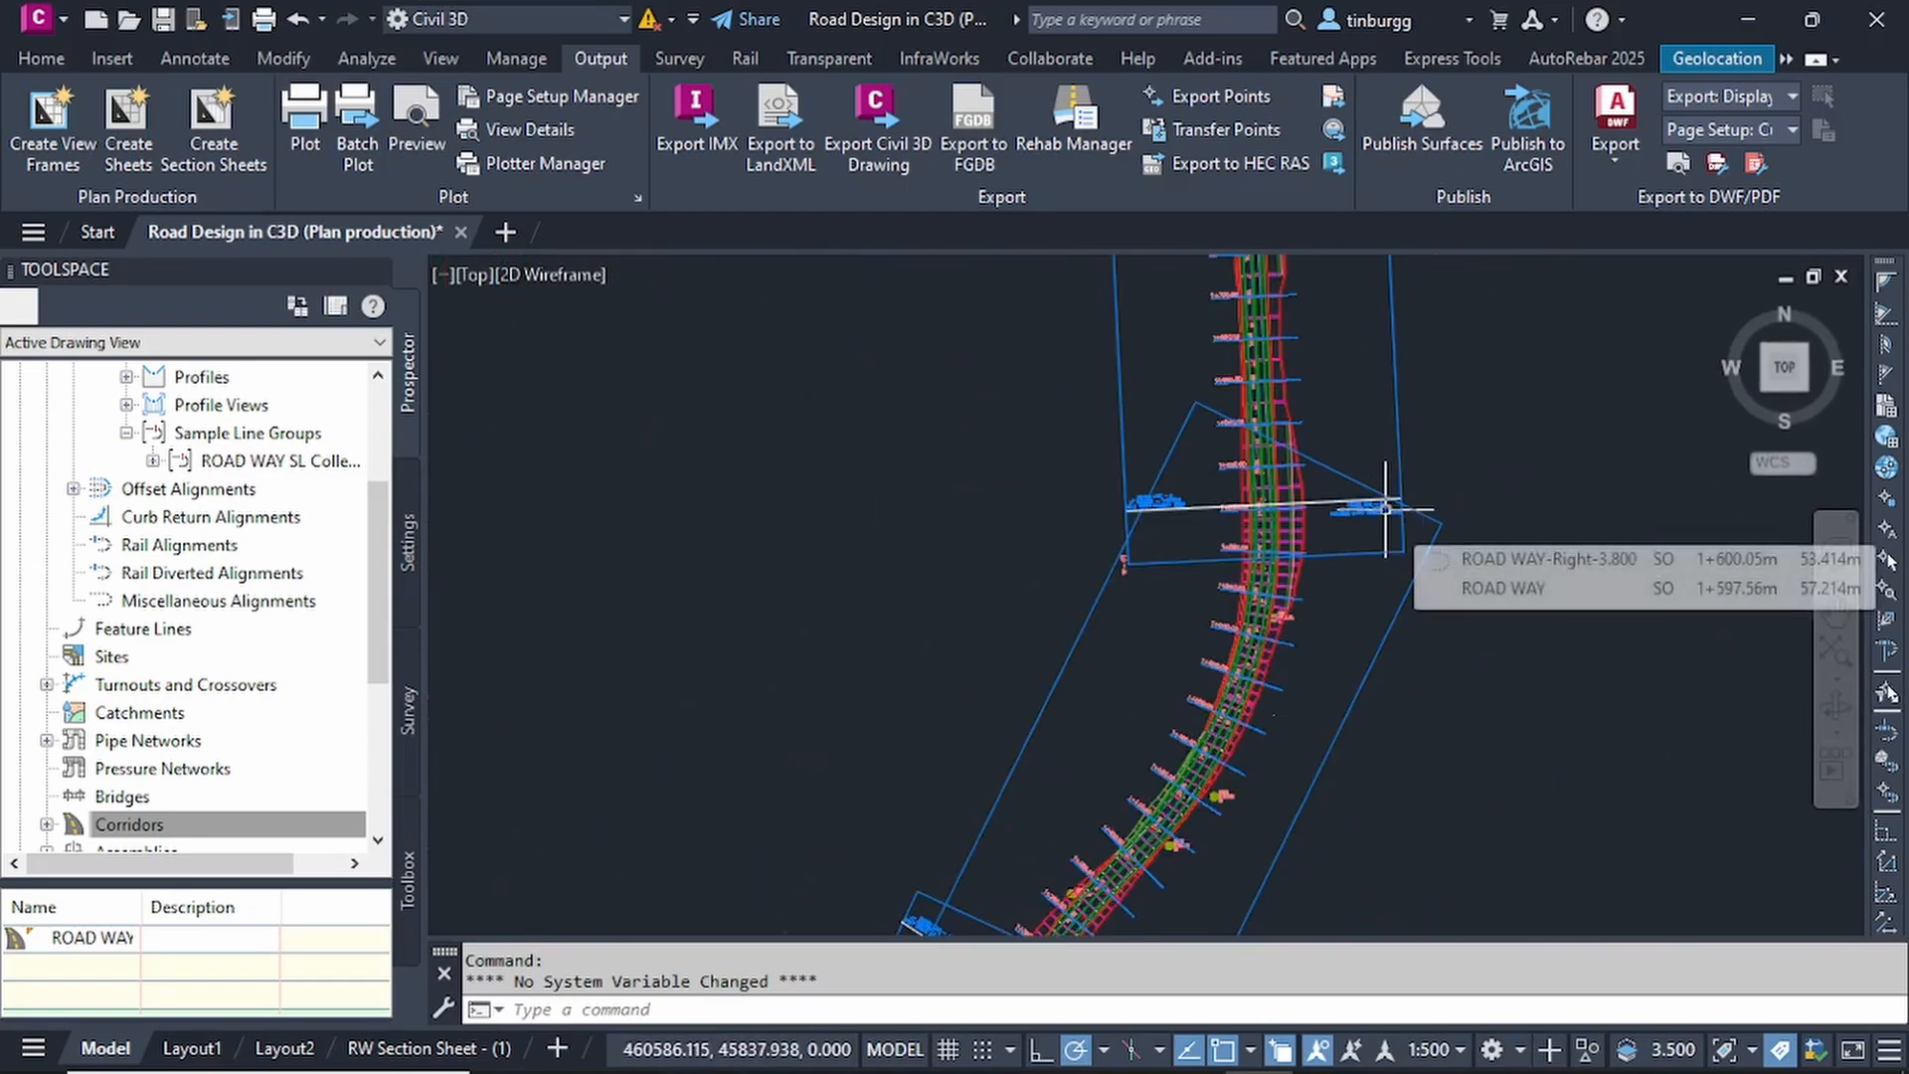
pyautogui.scroll(6, 1381, 502)
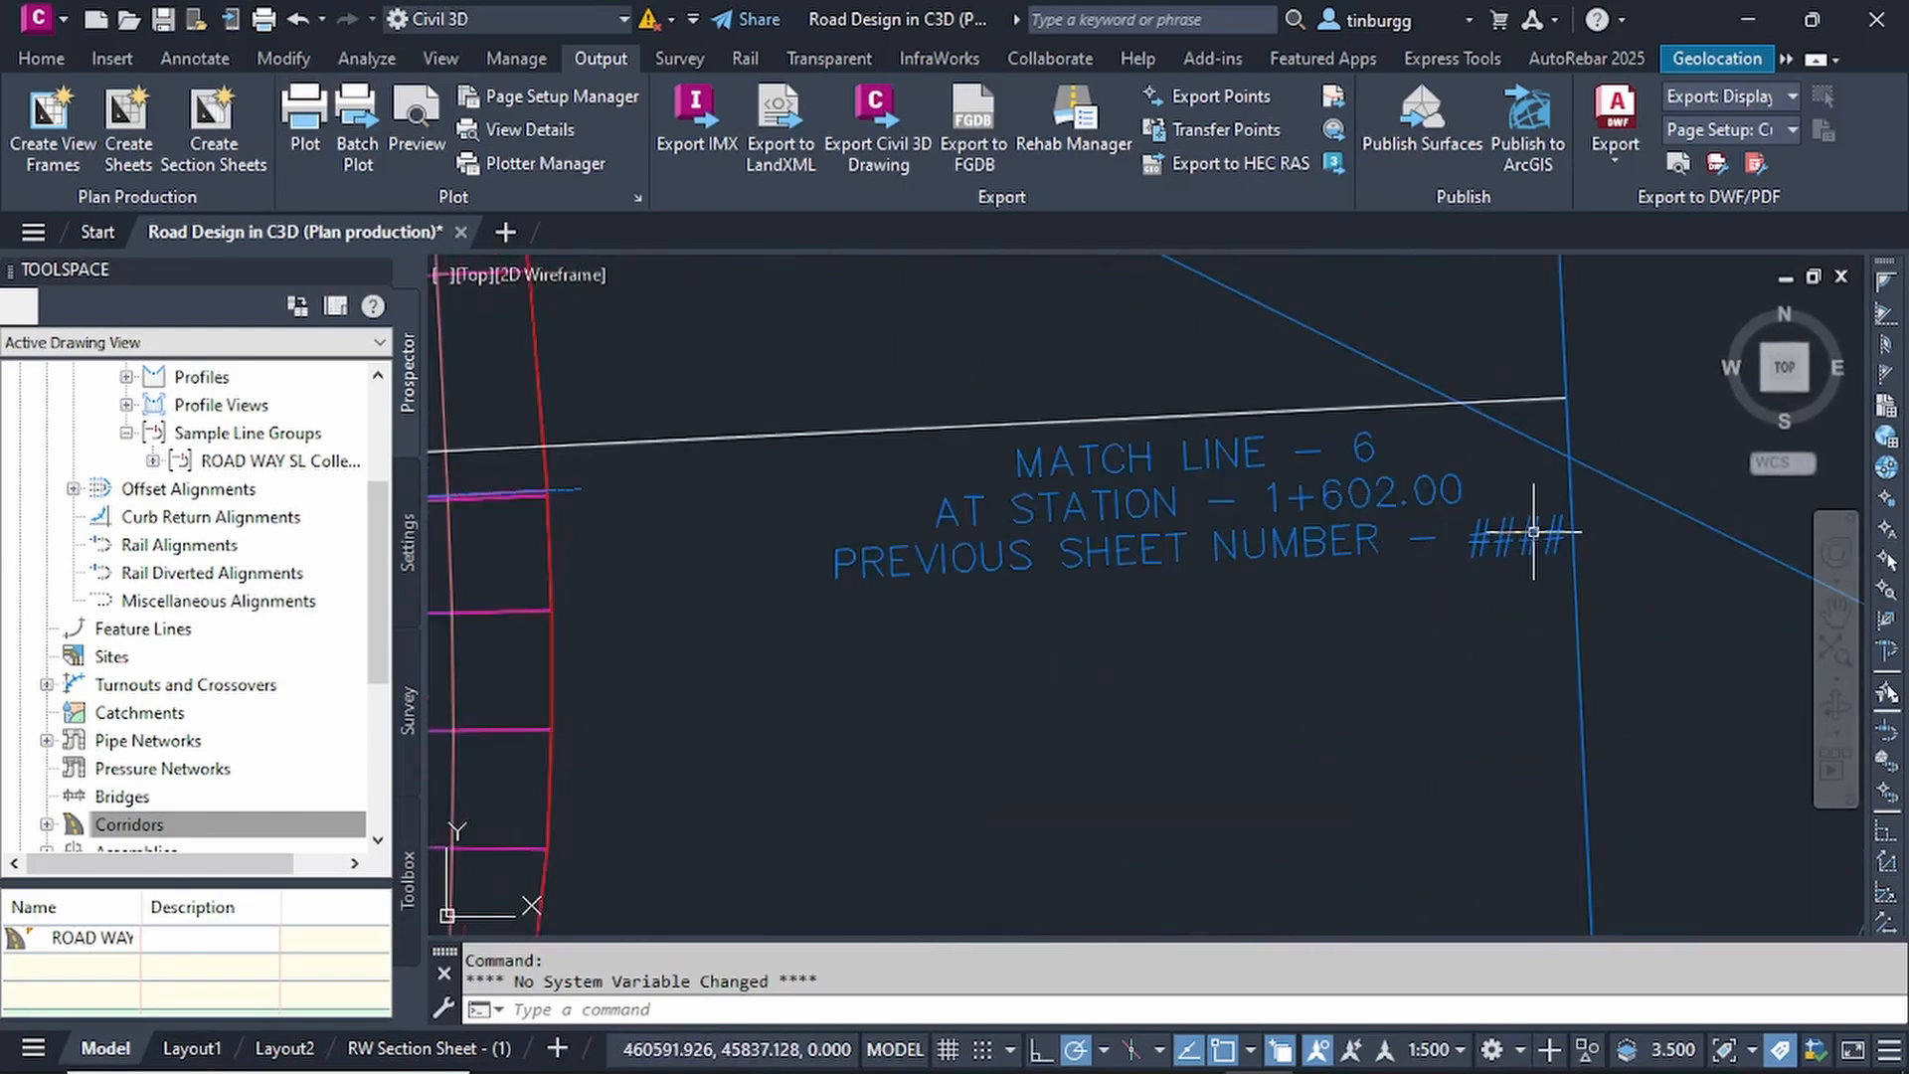
pyautogui.scroll(-5, 1380, 547)
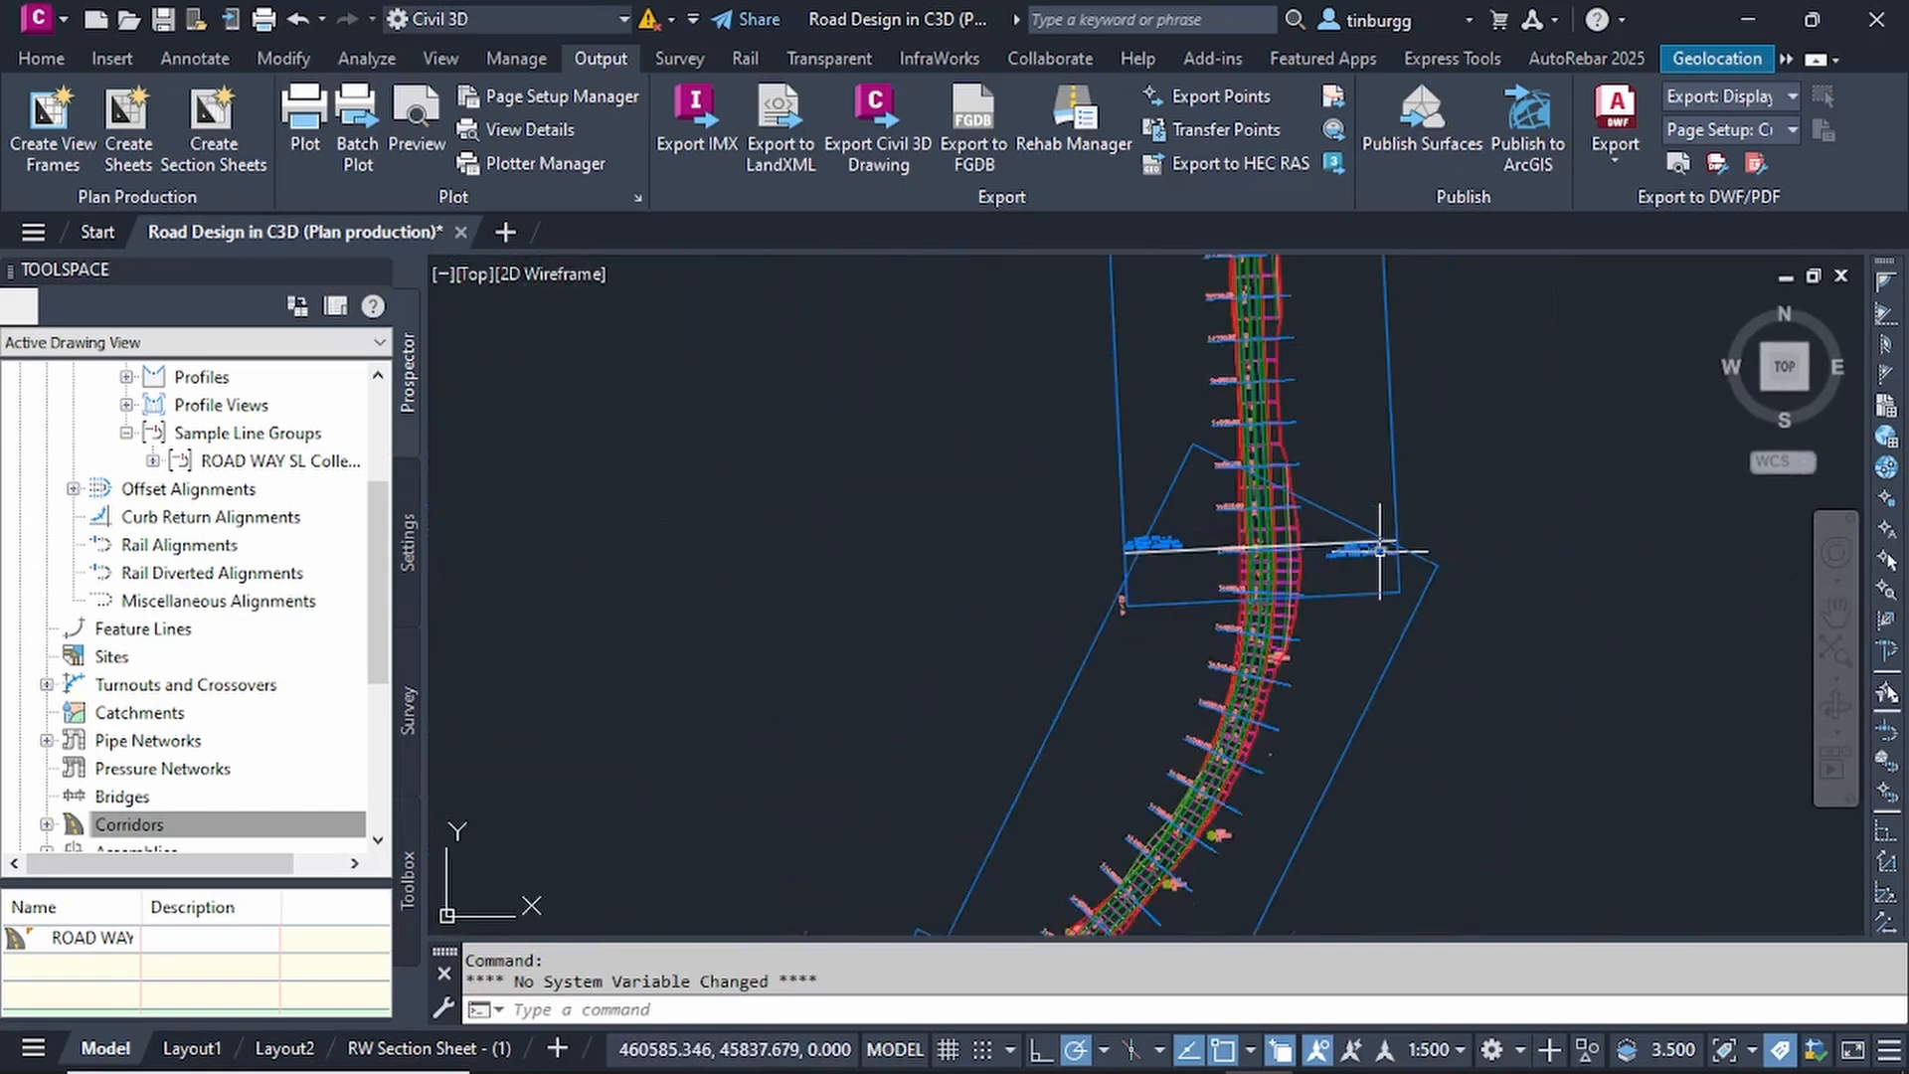
pyautogui.scroll(-2, 1380, 550)
pyautogui.moveTo(1335, 731); pyautogui.dragTo(1333, 465, button='middle')
pyautogui.scroll(4, 1095, 560)
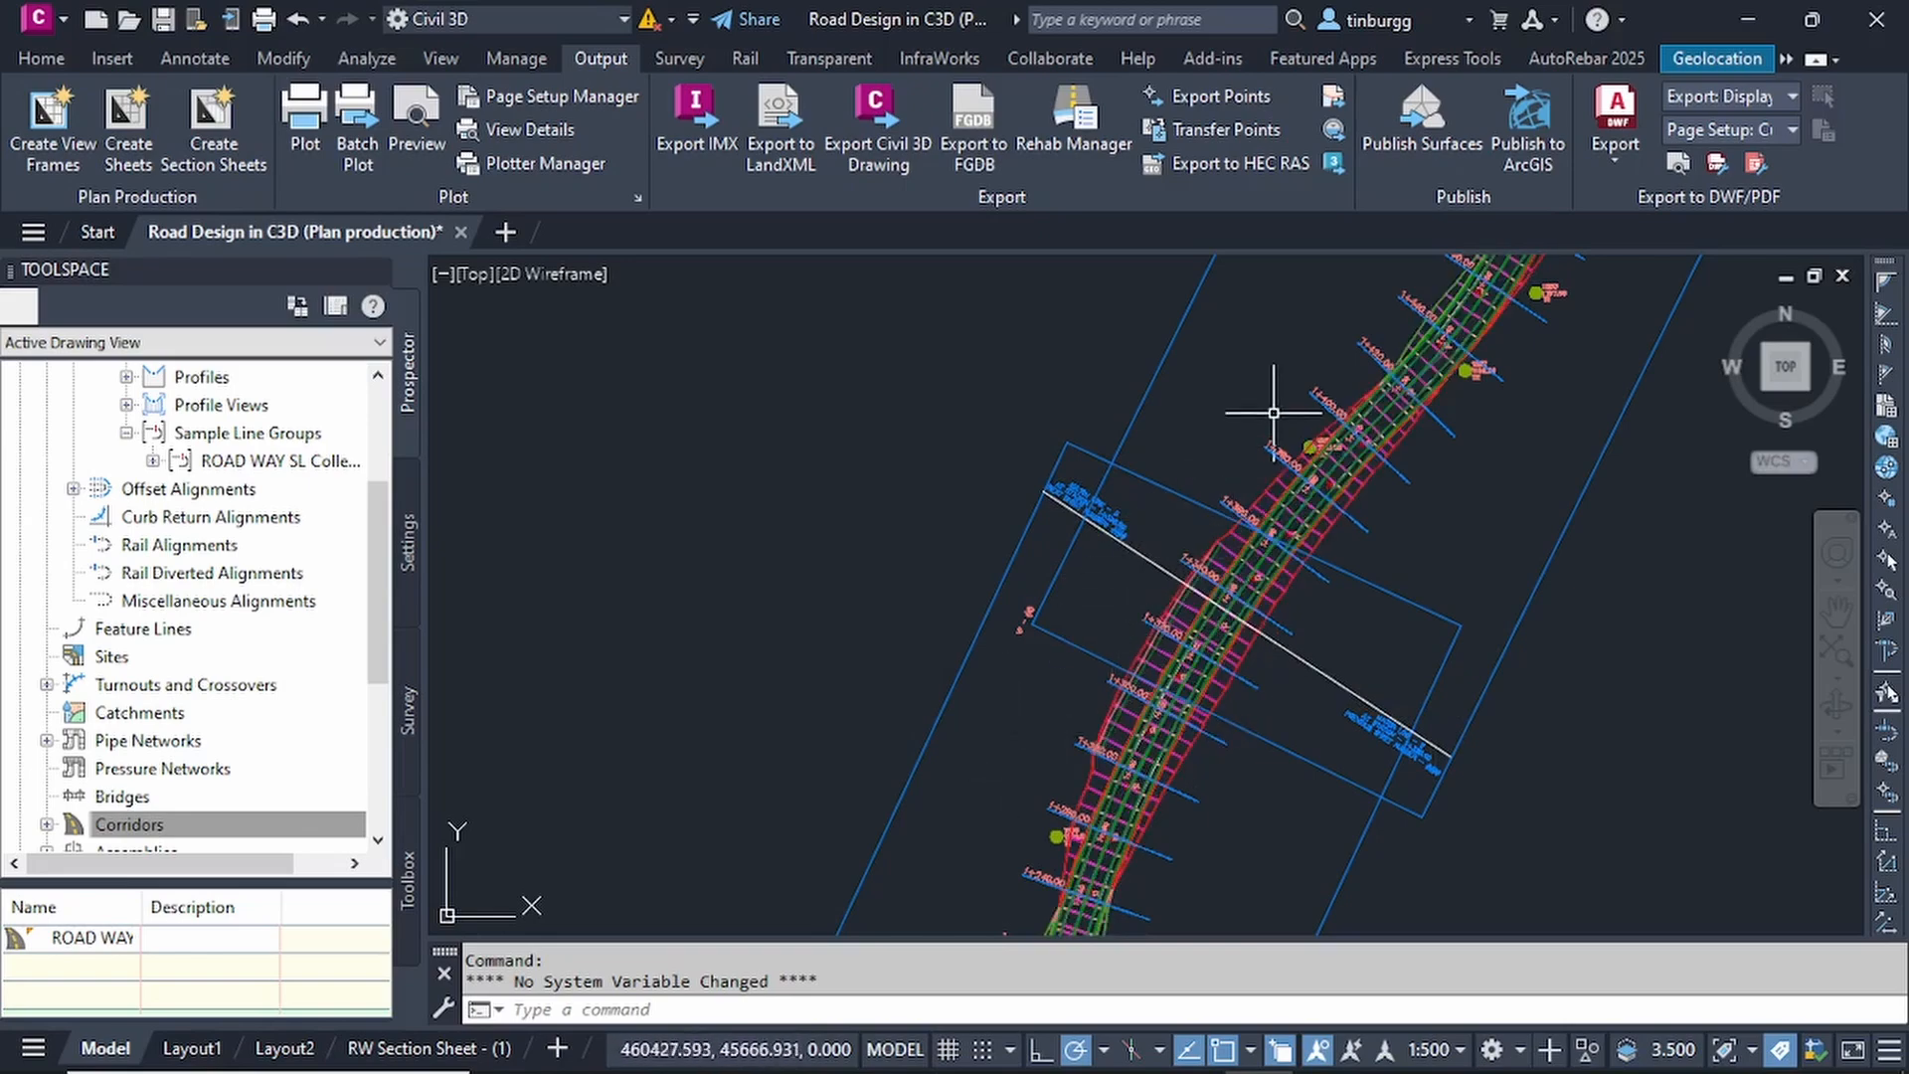
pyautogui.scroll(3, 1151, 521)
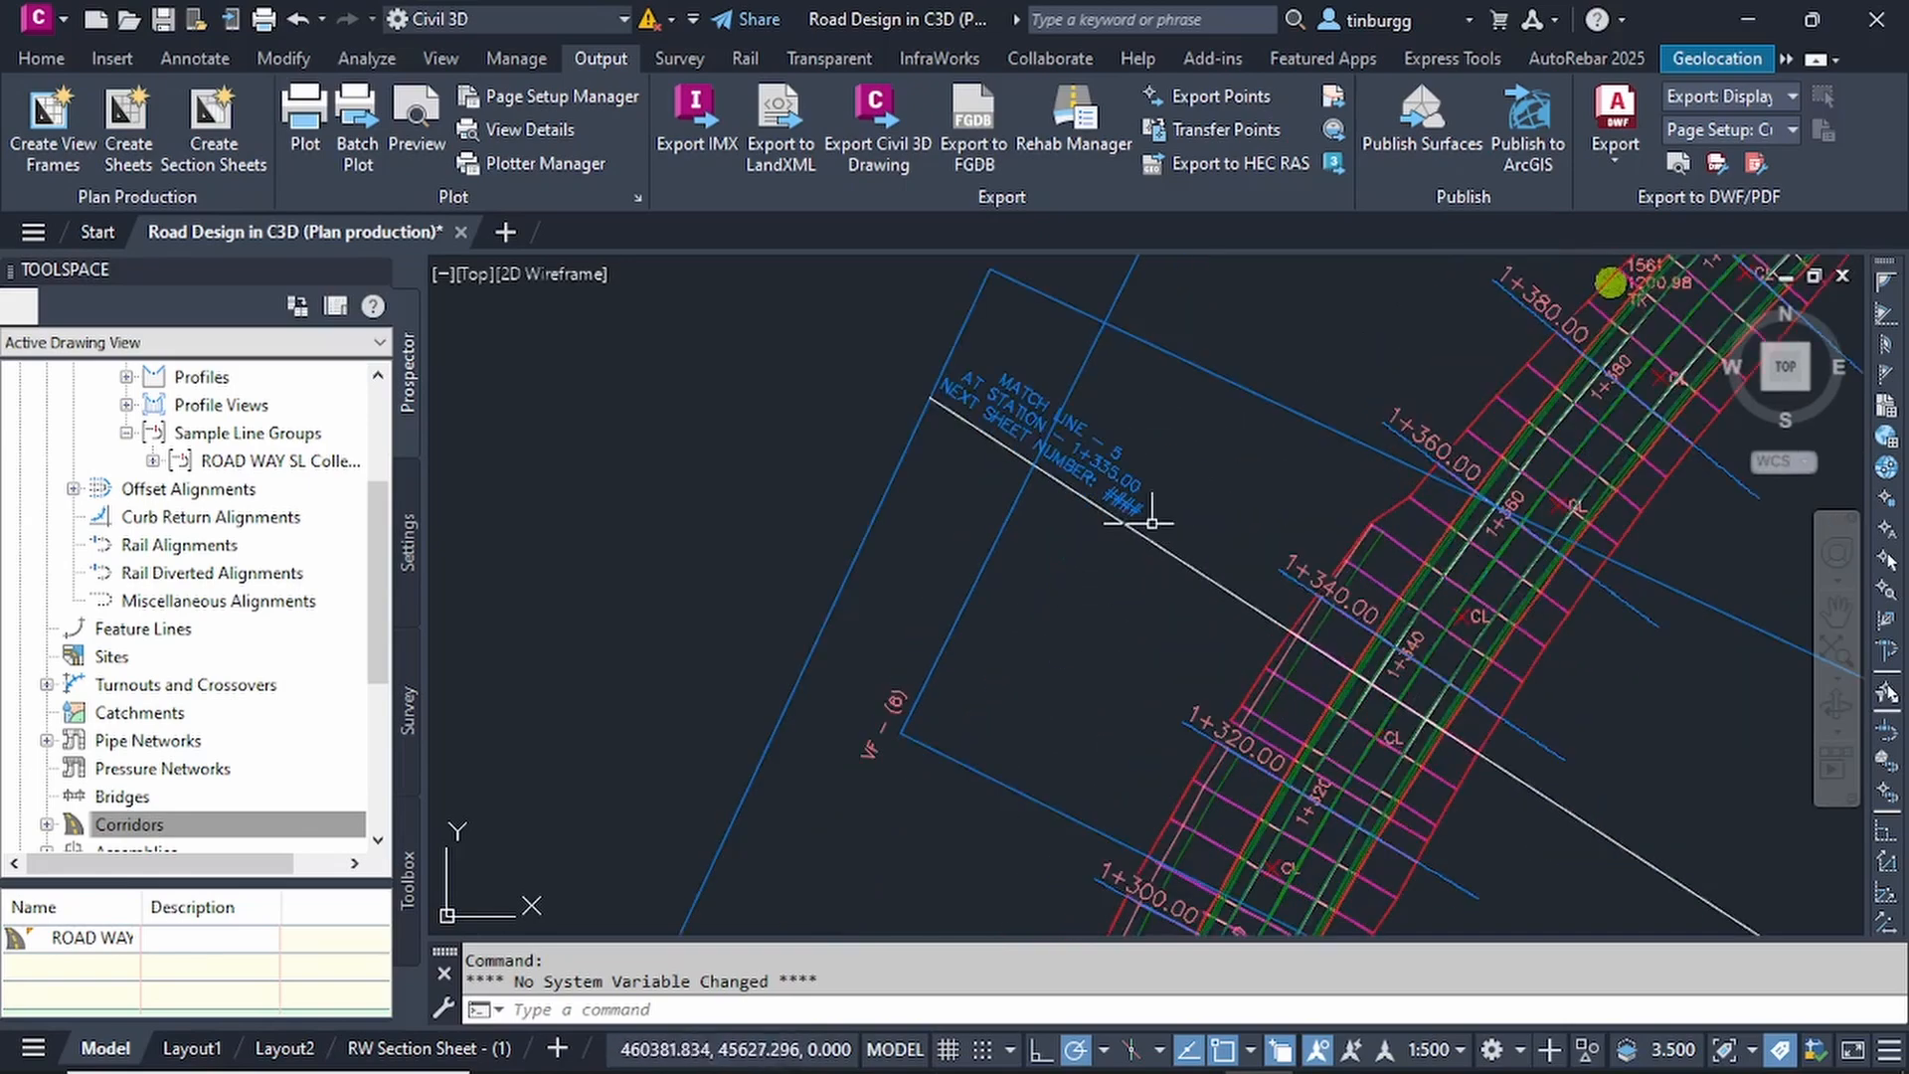
pyautogui.scroll(-4, 1139, 452)
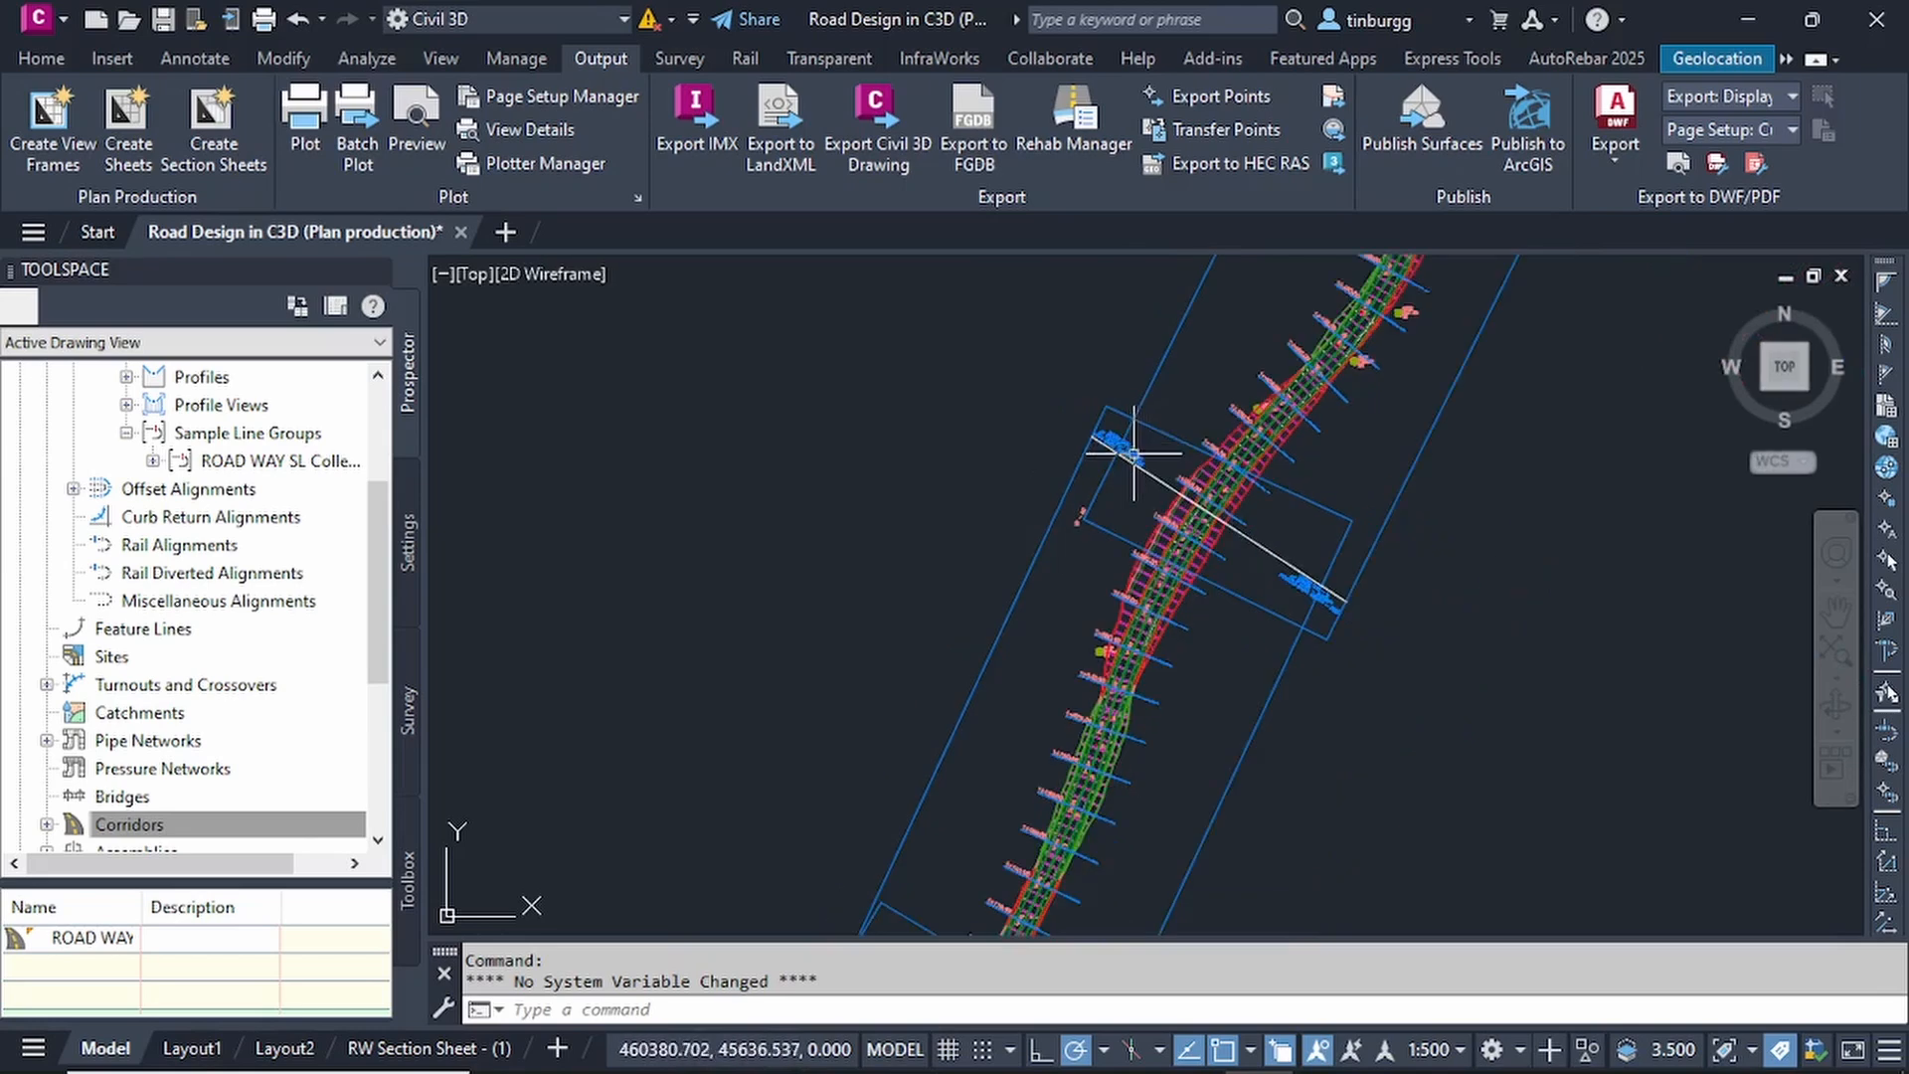
# Review the sequence of view frames and match lines along the whole road alignment, beside the profile view.
pyautogui.scroll(-3, 1133, 453)
pyautogui.moveTo(1217, 752); pyautogui.dragTo(1262, 571, button='middle')
pyautogui.moveTo(1151, 696); pyautogui.dragTo(1261, 499, button='middle')
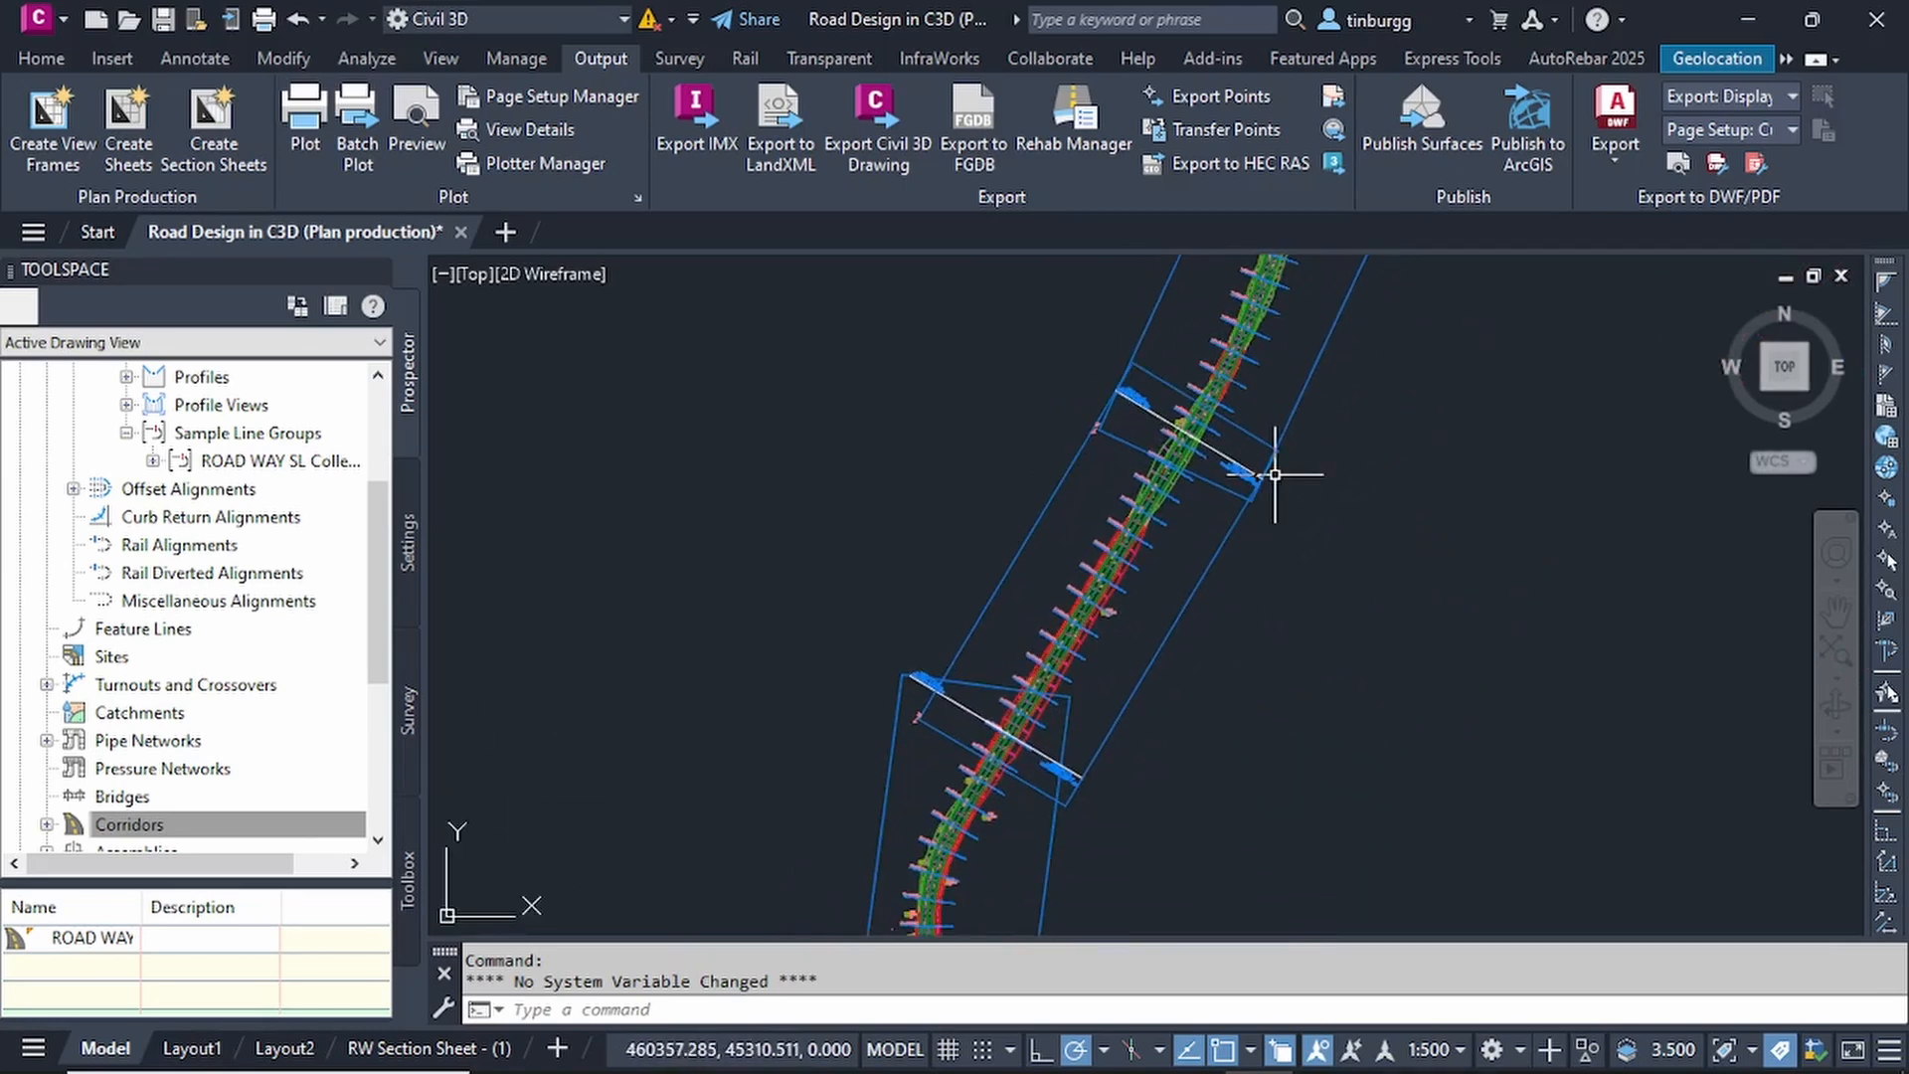
pyautogui.moveTo(1196, 796); pyautogui.dragTo(1249, 601, button='middle')
pyautogui.scroll(-5, 1268, 518)
pyautogui.moveTo(1283, 685)
pyautogui.mouseDown(button='middle')
pyautogui.moveTo(1196, 533)
pyautogui.moveTo(1113, 779)
pyautogui.mouseUp(button='middle')
pyautogui.moveTo(1186, 618); pyautogui.dragTo(1141, 815, button='middle')
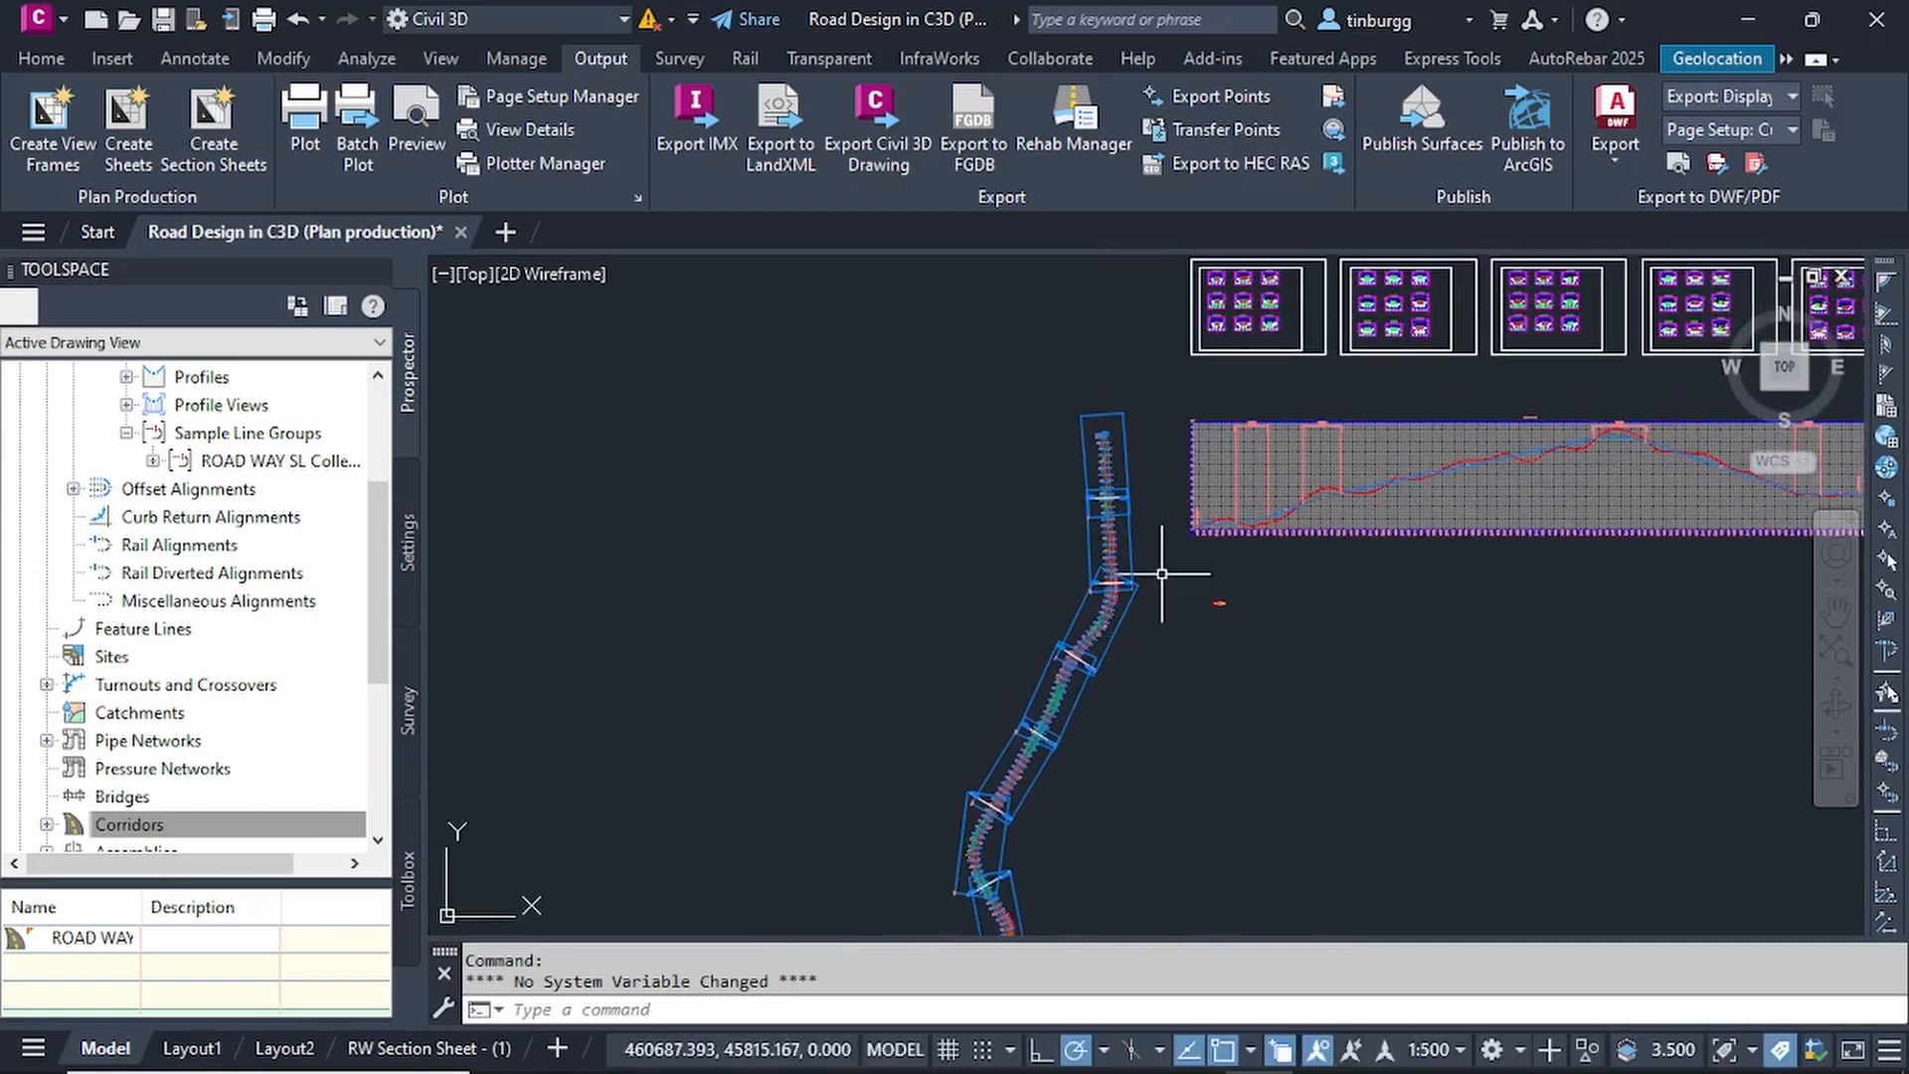
pyautogui.moveTo(1161, 573); pyautogui.dragTo(1117, 580, button='middle')
pyautogui.scroll(5, 1078, 546)
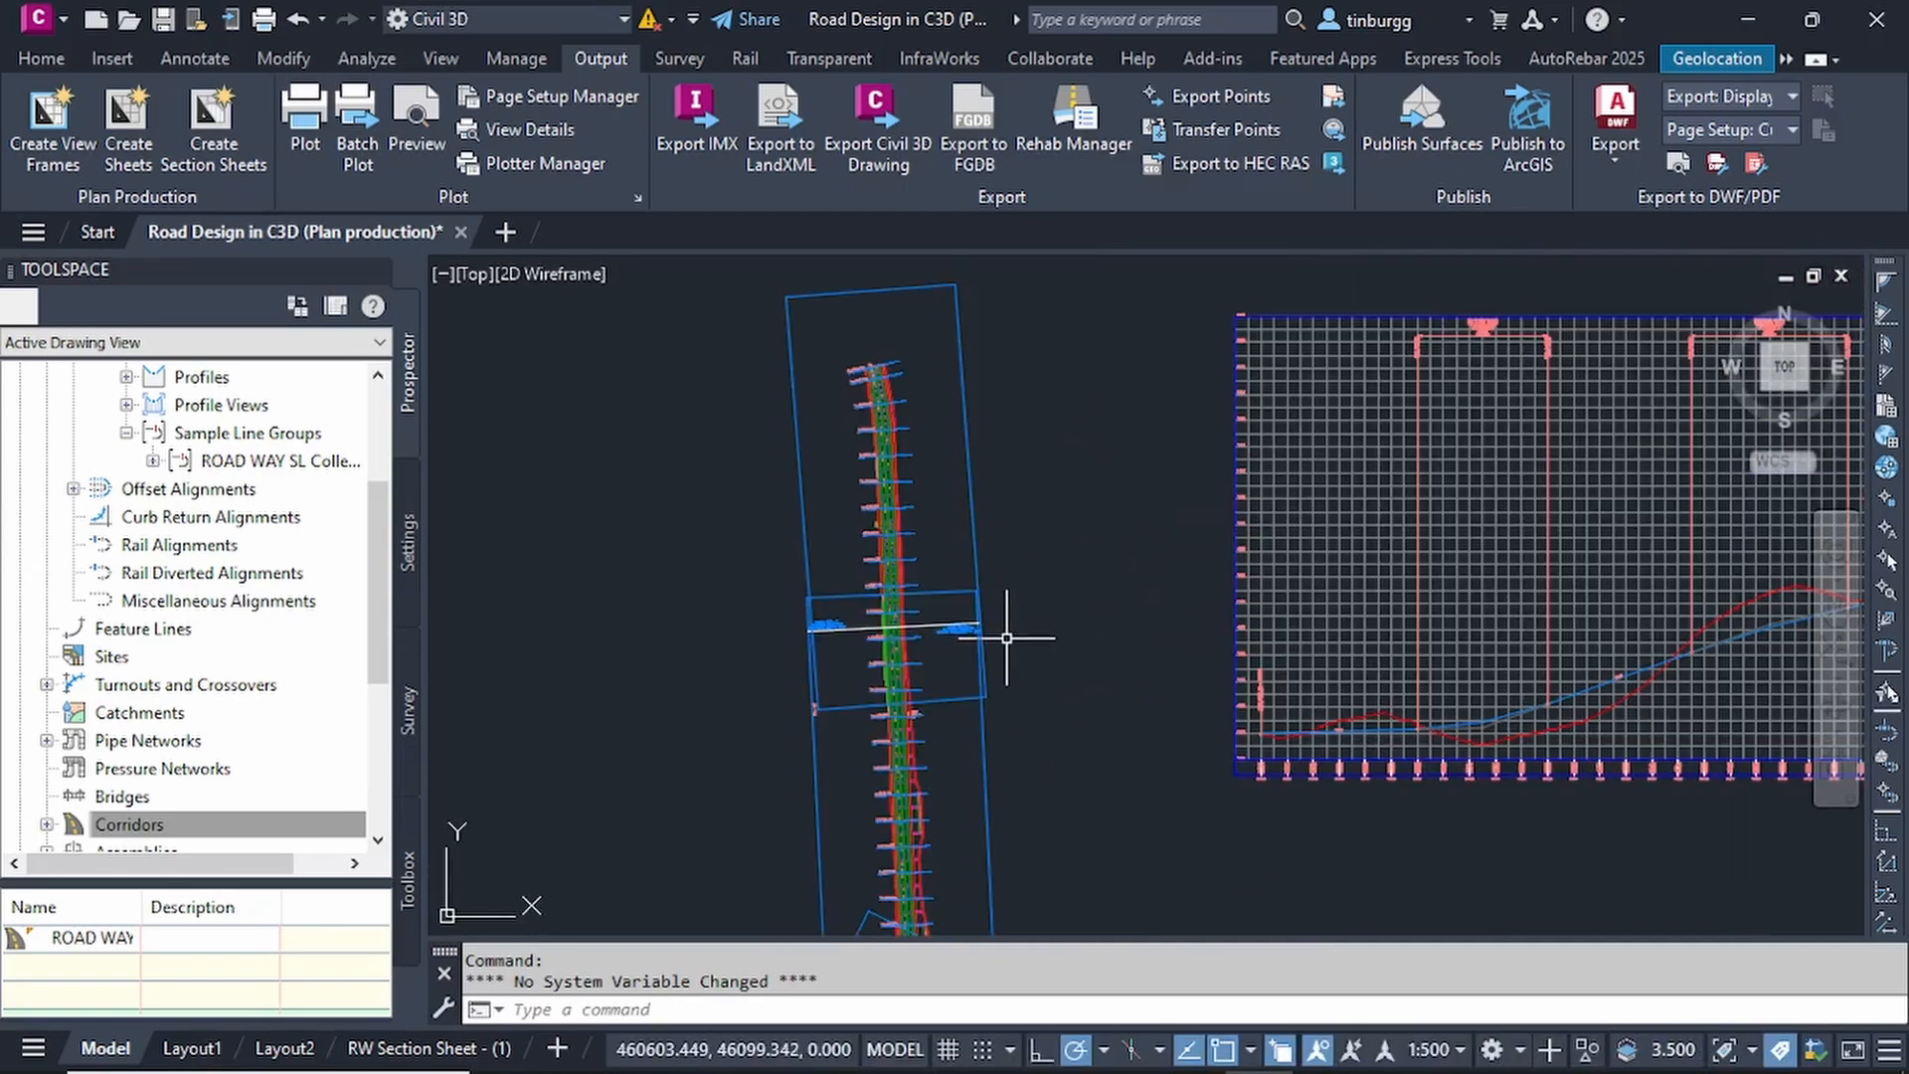
pyautogui.scroll(-2, 1073, 682)
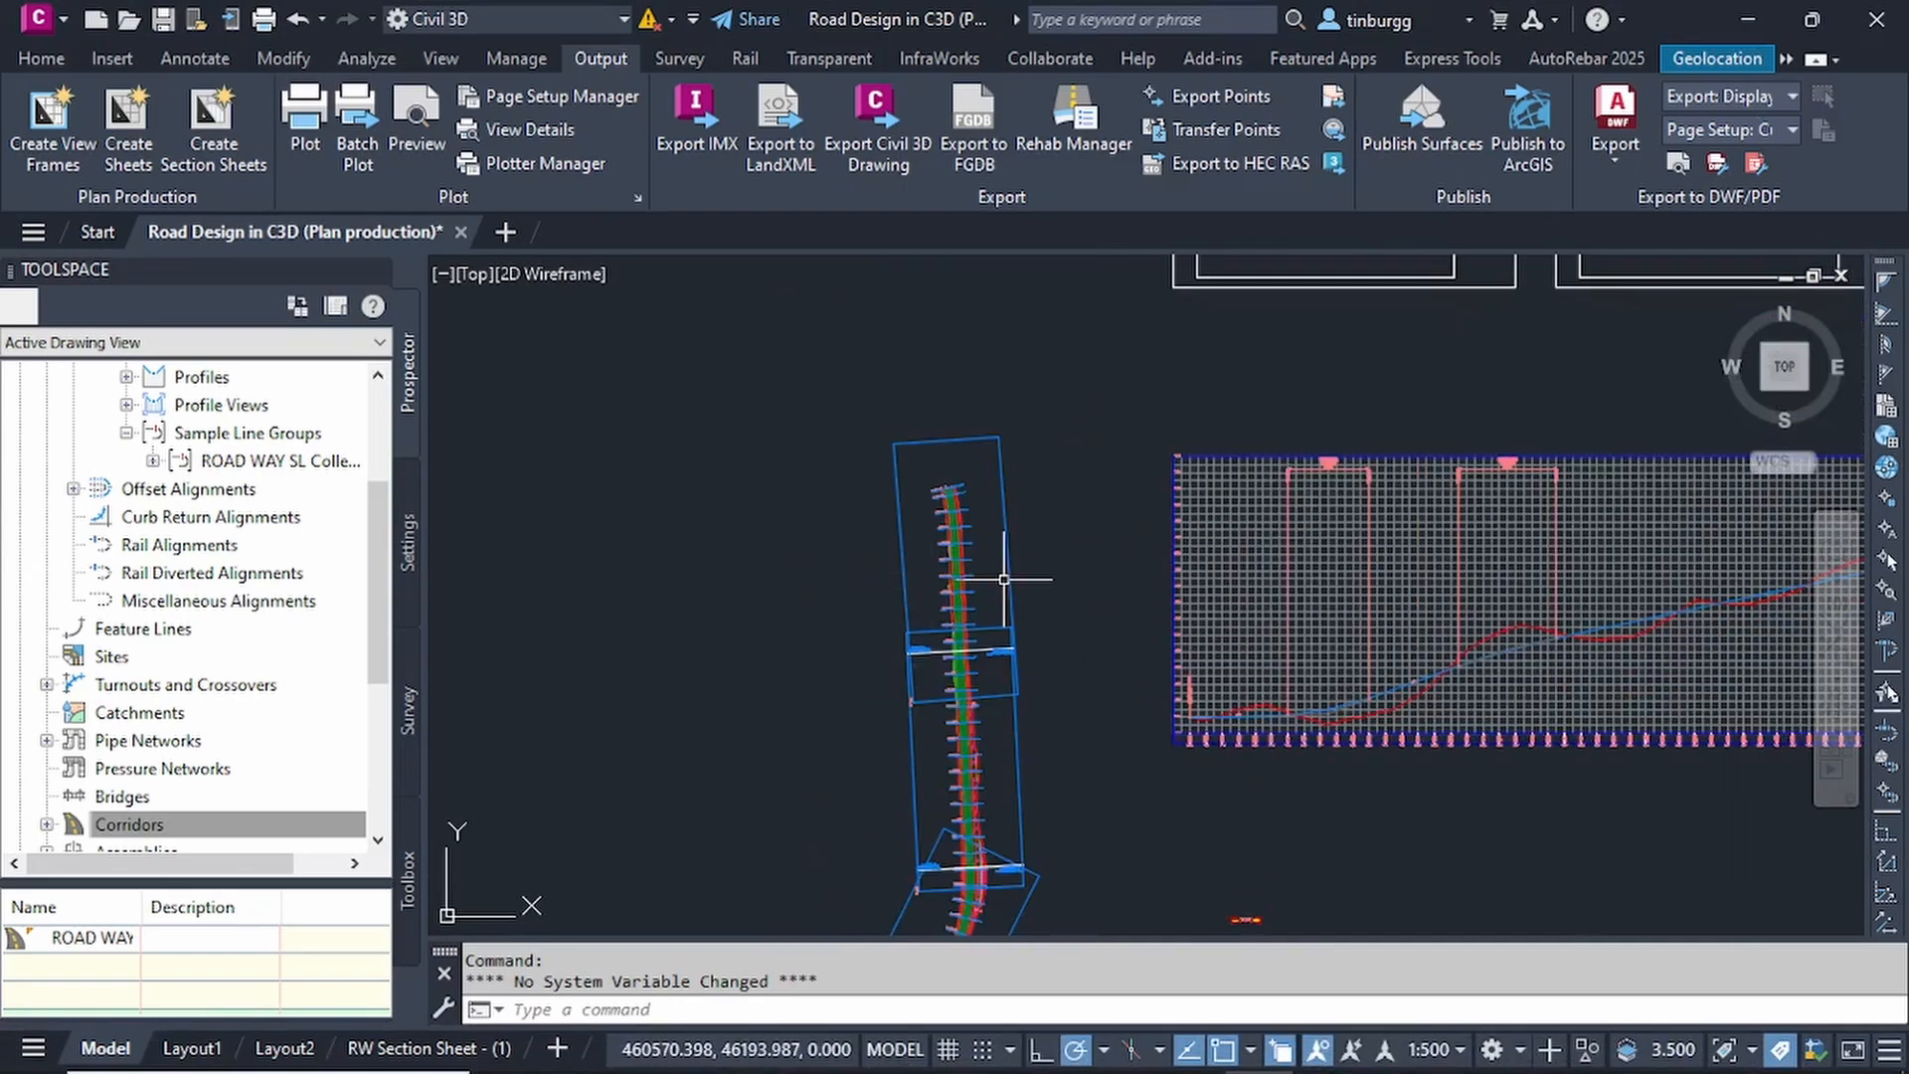
# Inspect the northern view frames and the frame overlap at the road bend for the content each sheet covers.
pyautogui.scroll(3, 986, 587)
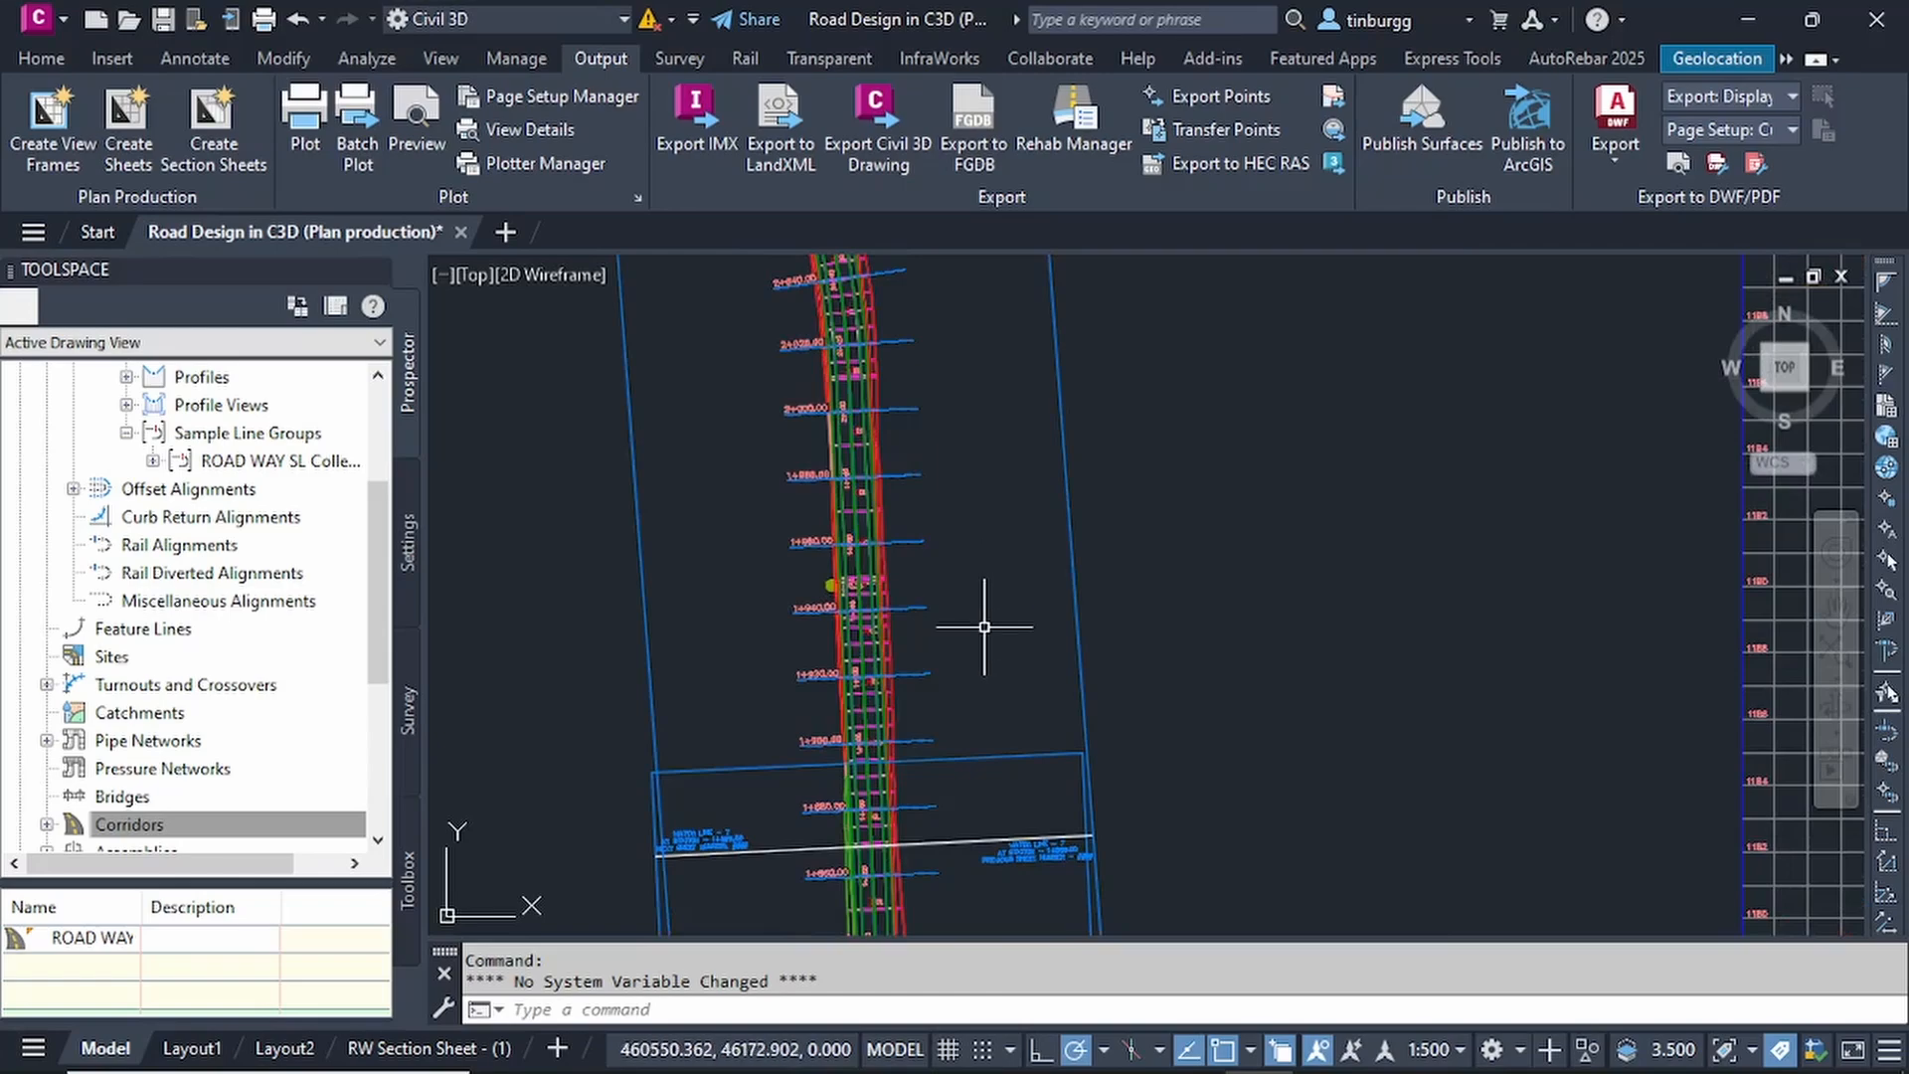
pyautogui.scroll(-3, 984, 626)
pyautogui.moveTo(984, 626); pyautogui.dragTo(990, 352, button='middle')
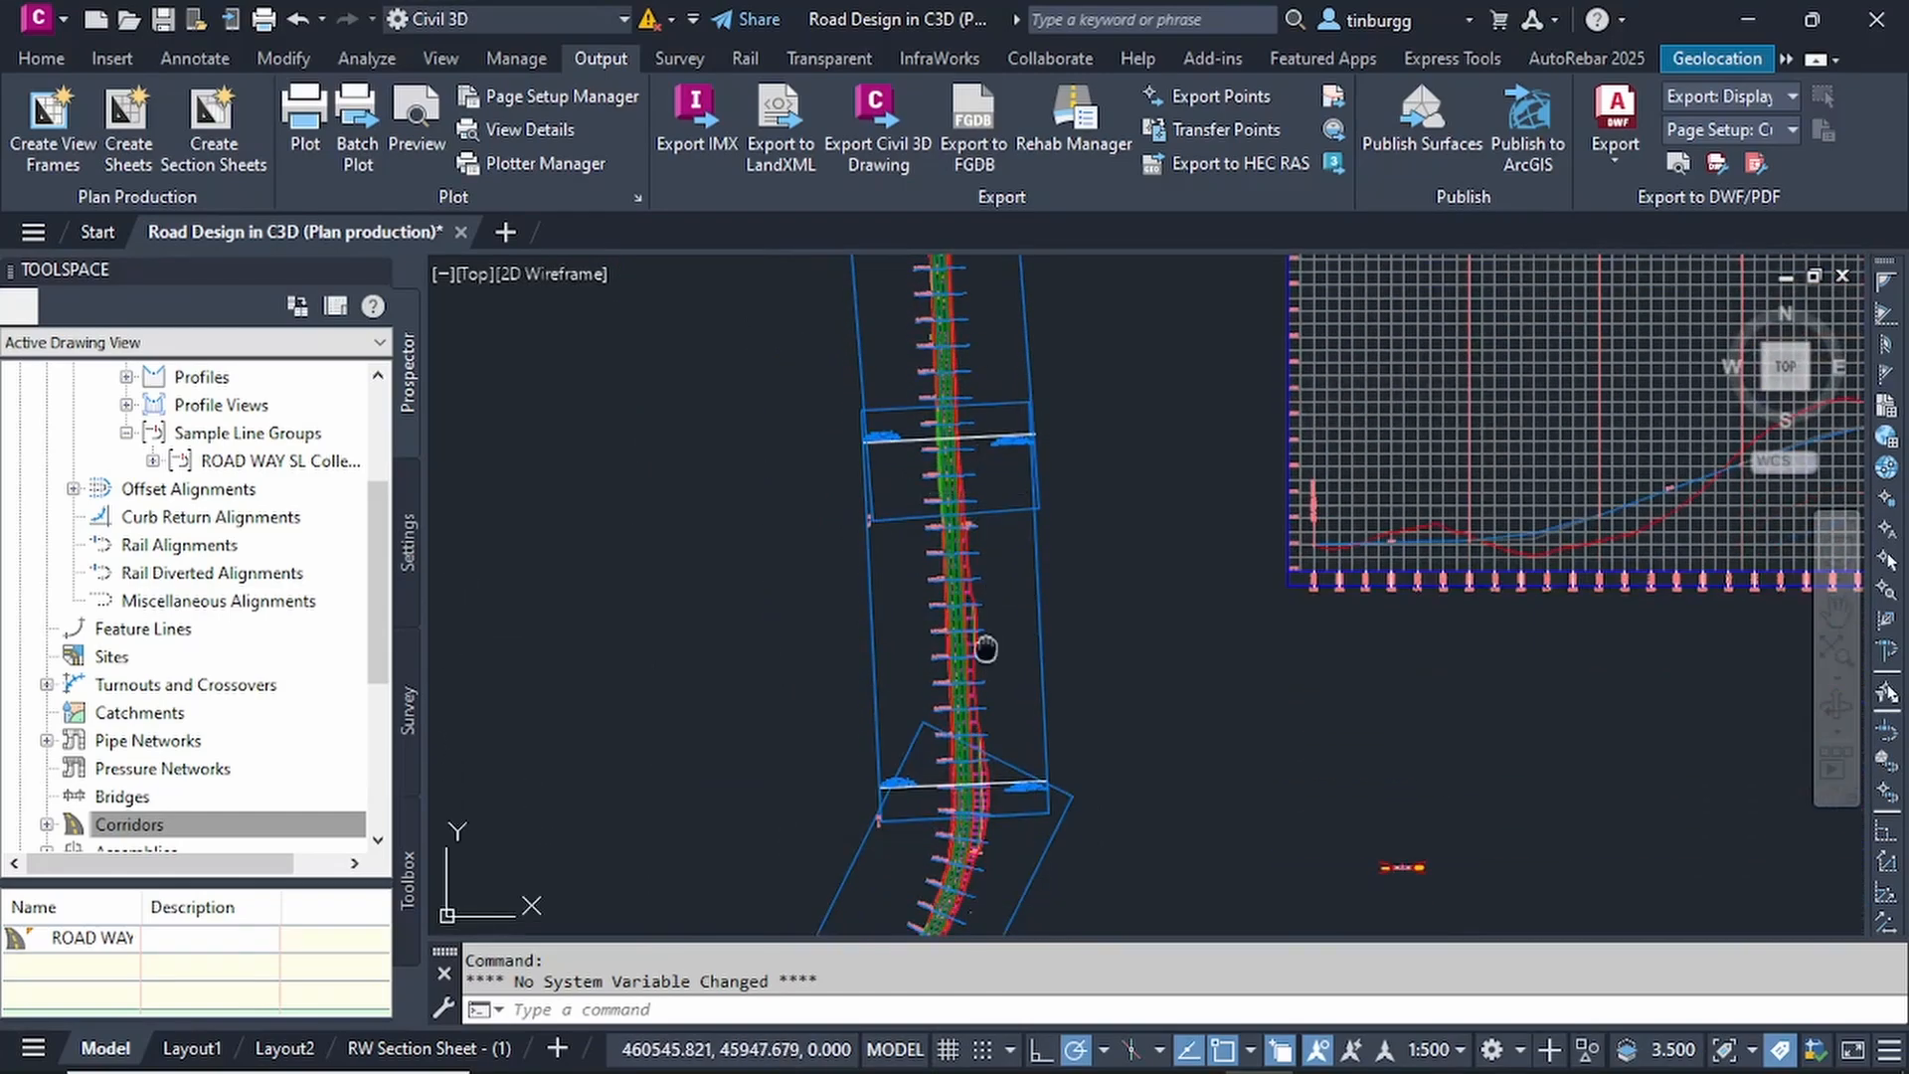
pyautogui.moveTo(984, 648); pyautogui.dragTo(998, 559, button='middle')
pyautogui.scroll(2, 998, 558)
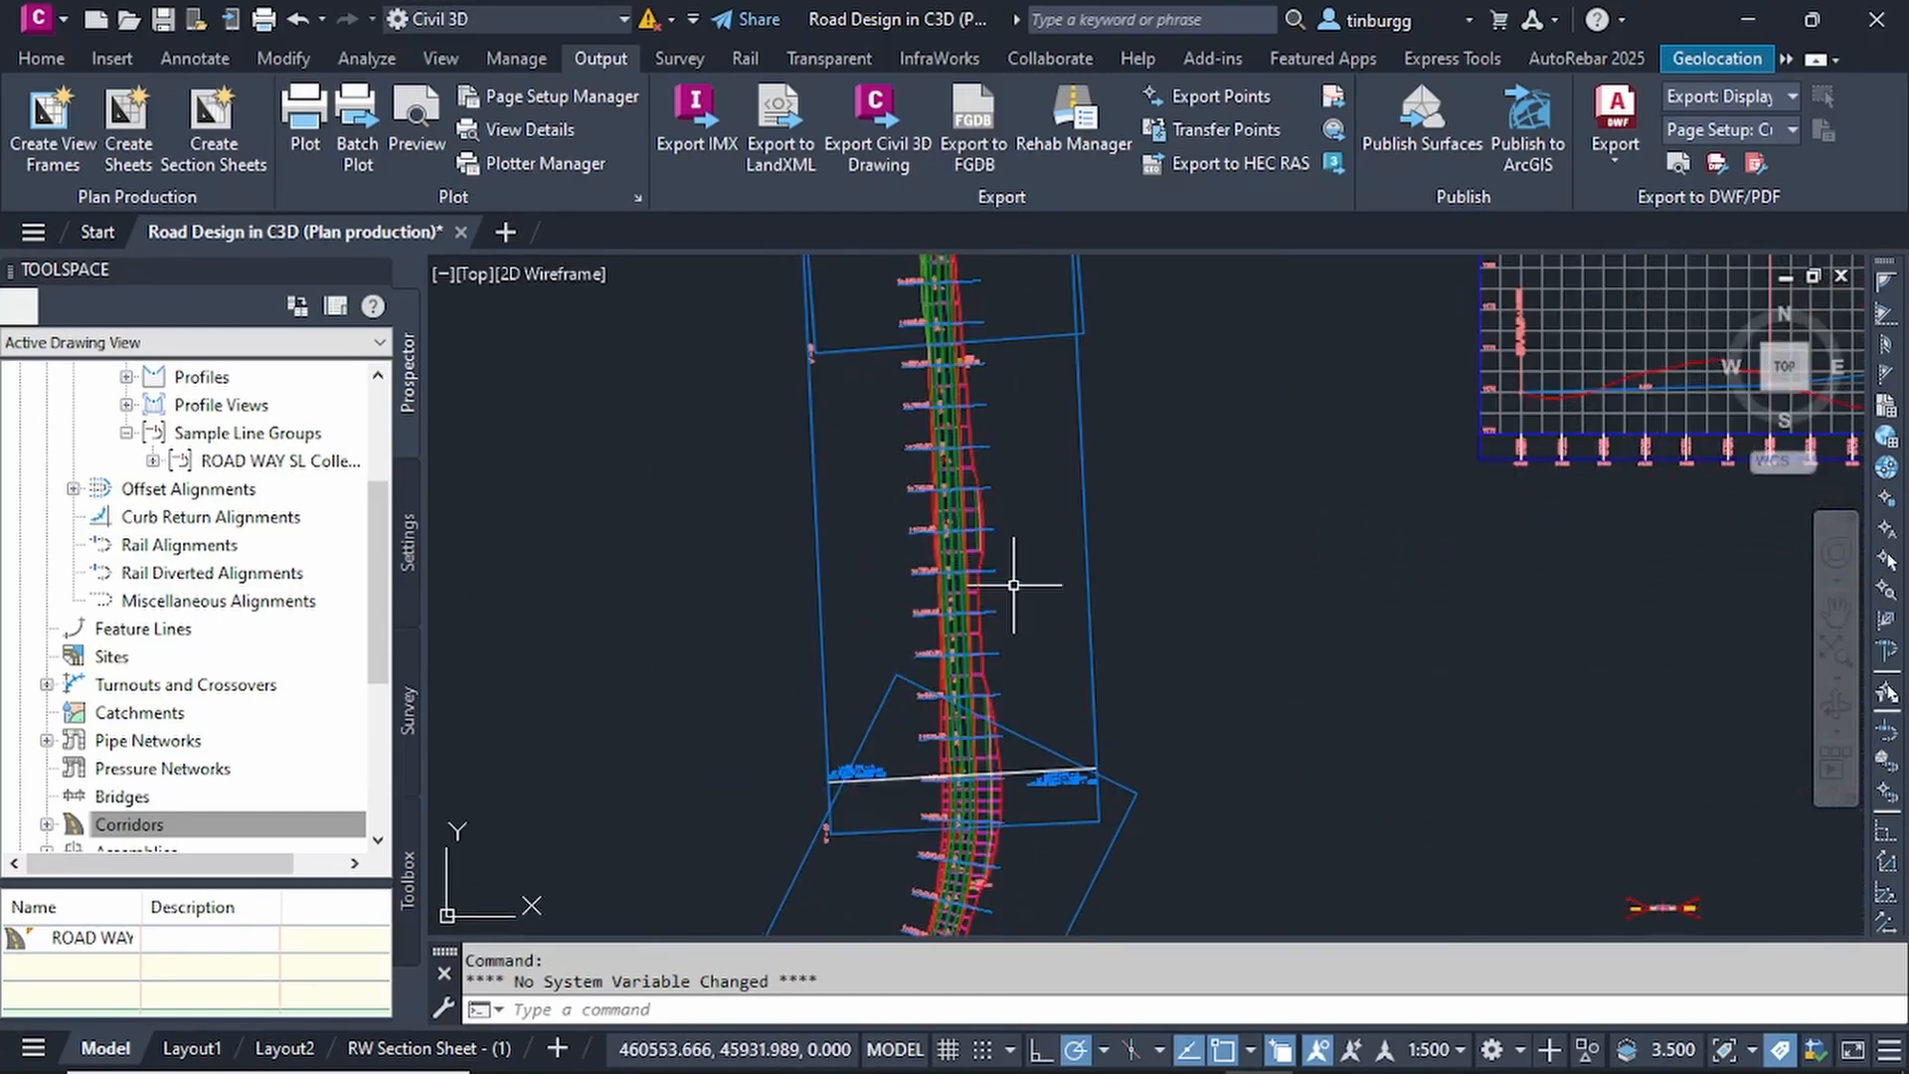
pyautogui.scroll(2, 1013, 584)
pyautogui.scroll(-3, 1013, 585)
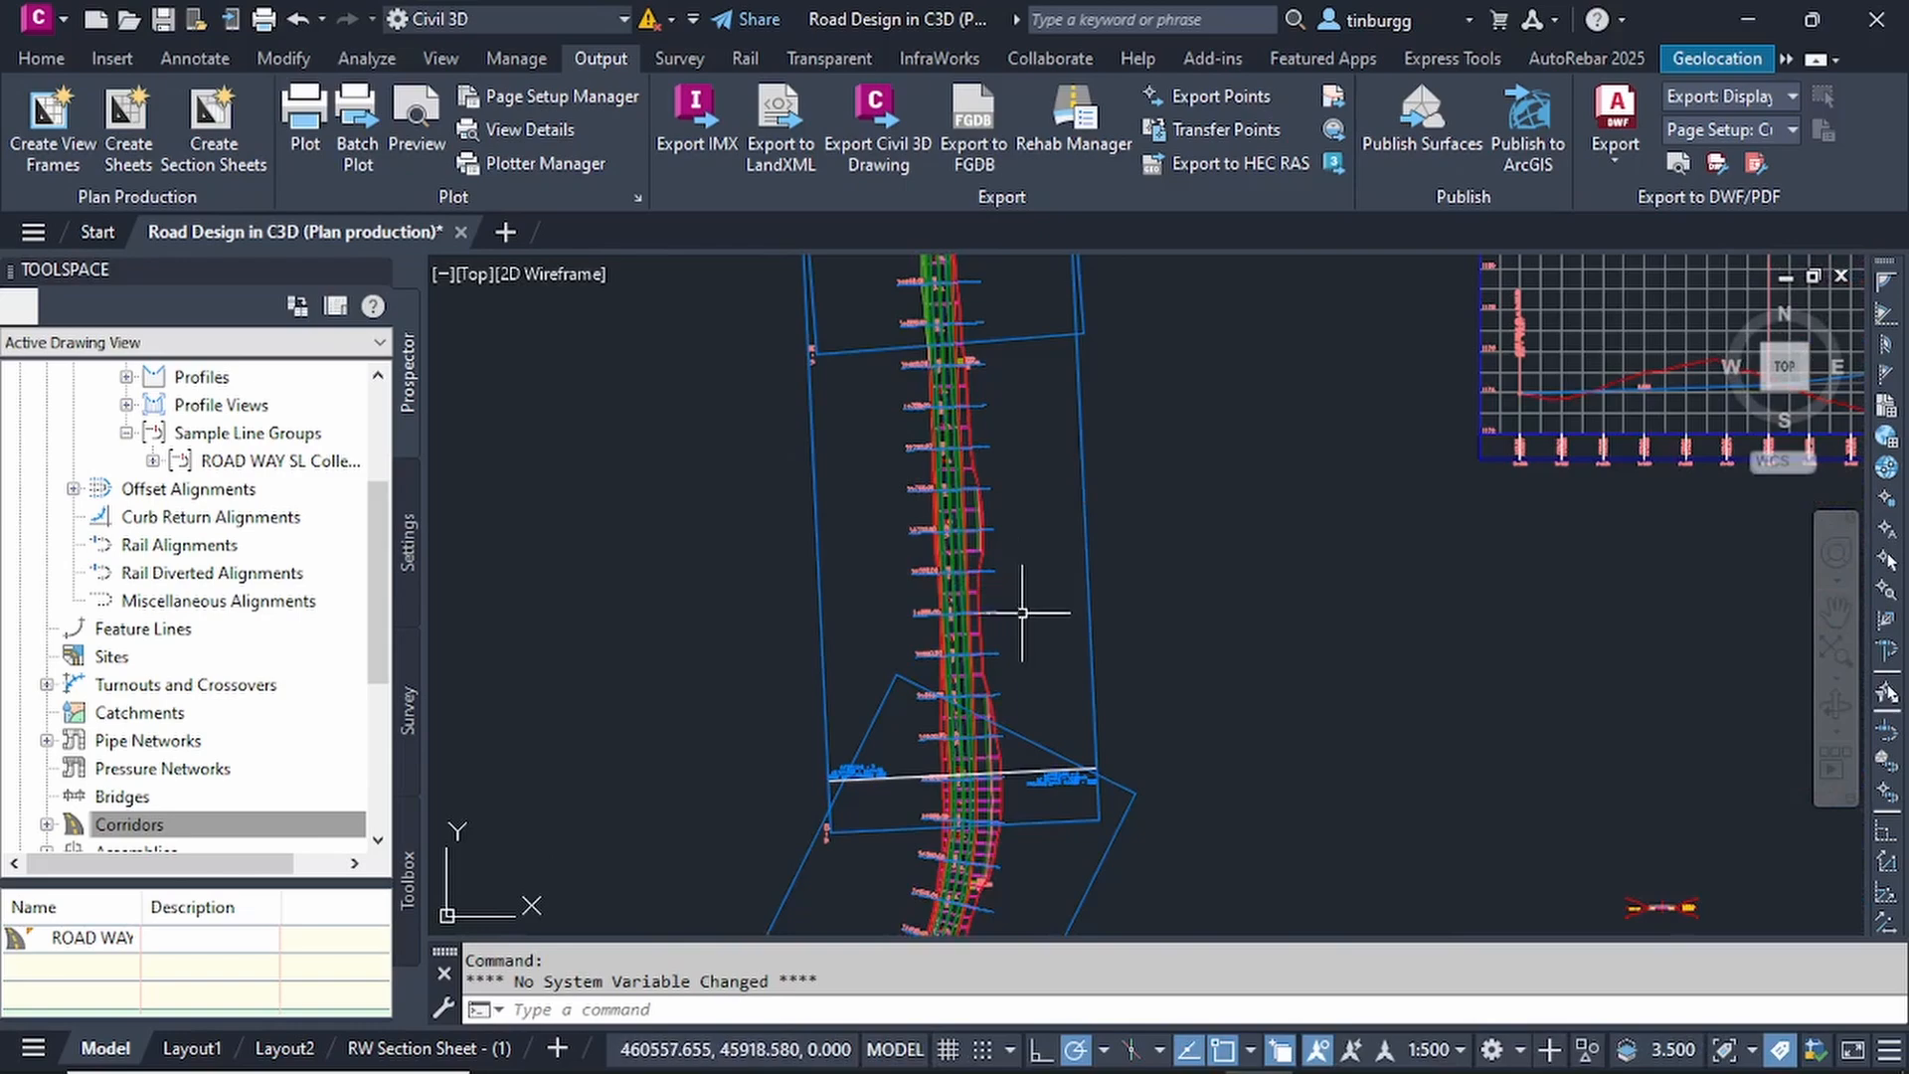
pyautogui.scroll(-3, 1018, 602)
pyautogui.scroll(2, 1034, 637)
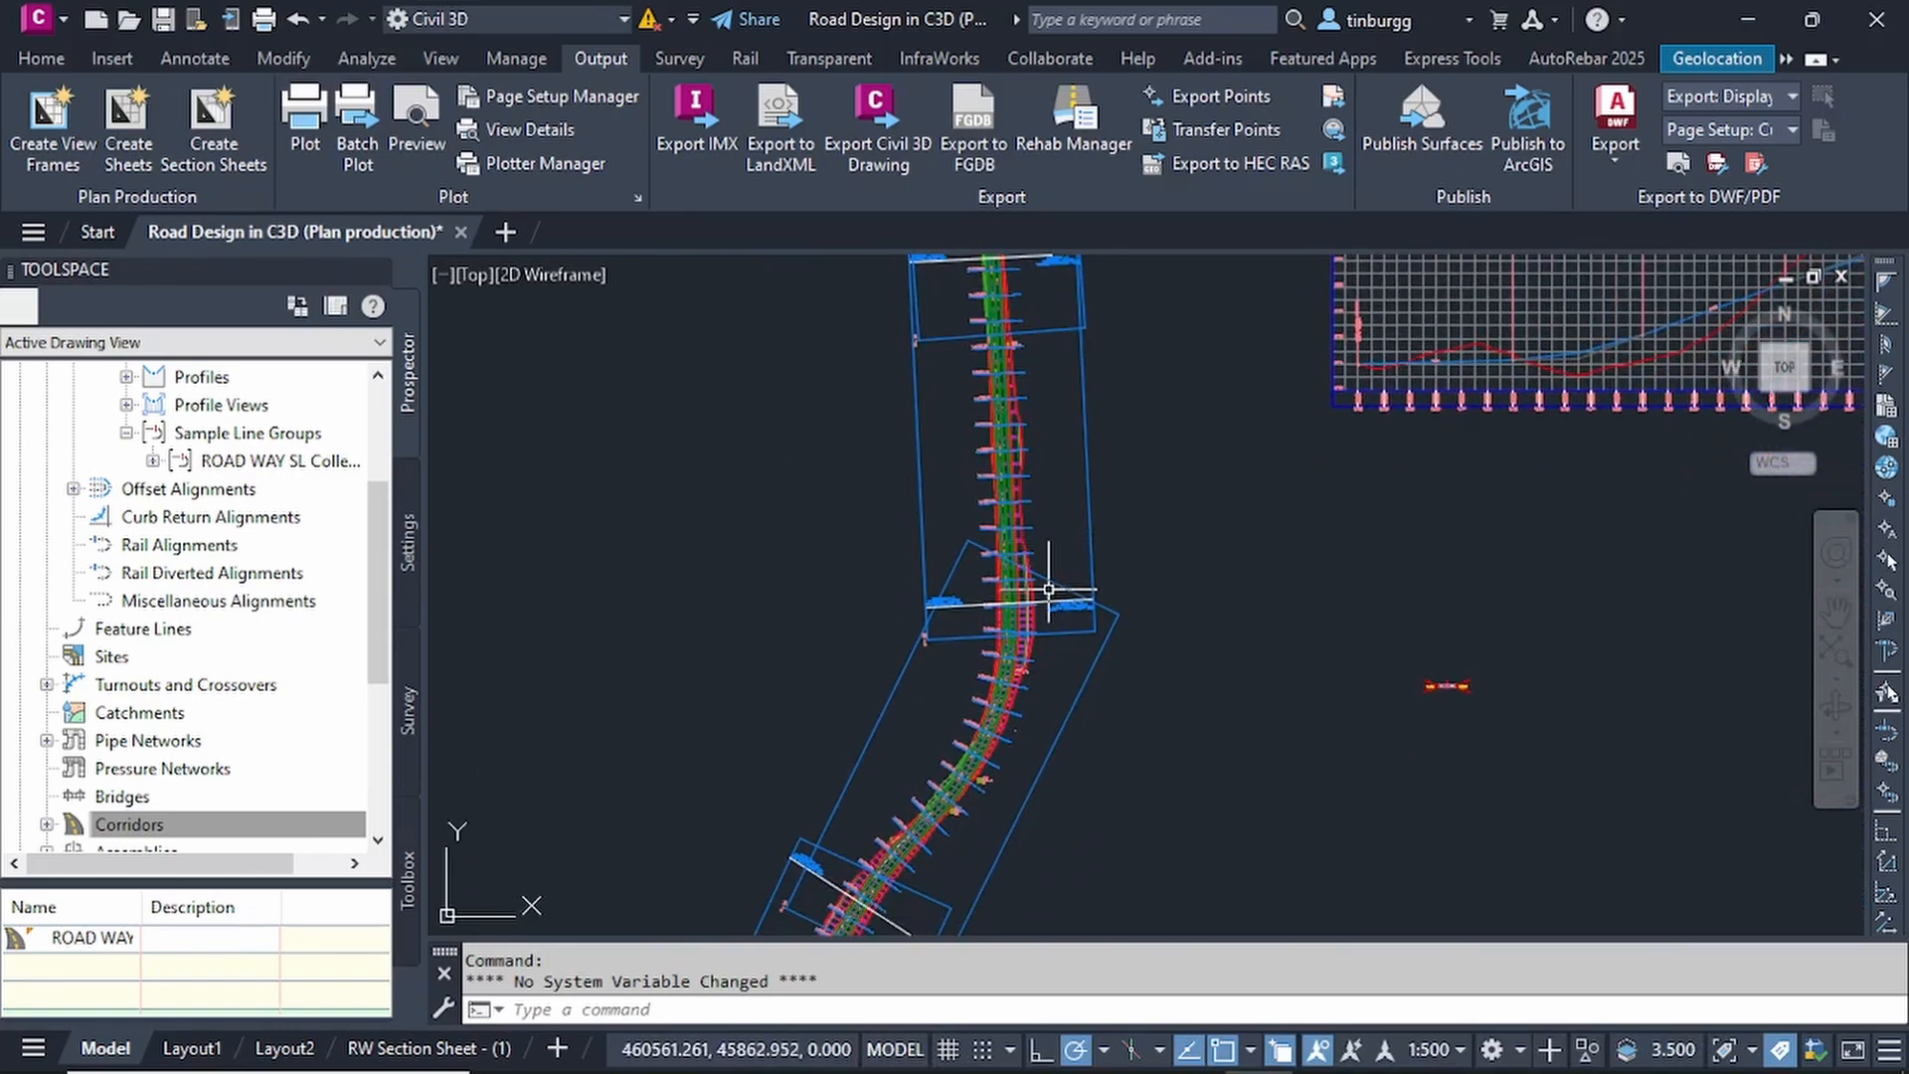
pyautogui.scroll(2, 1094, 666)
pyautogui.scroll(5, 994, 557)
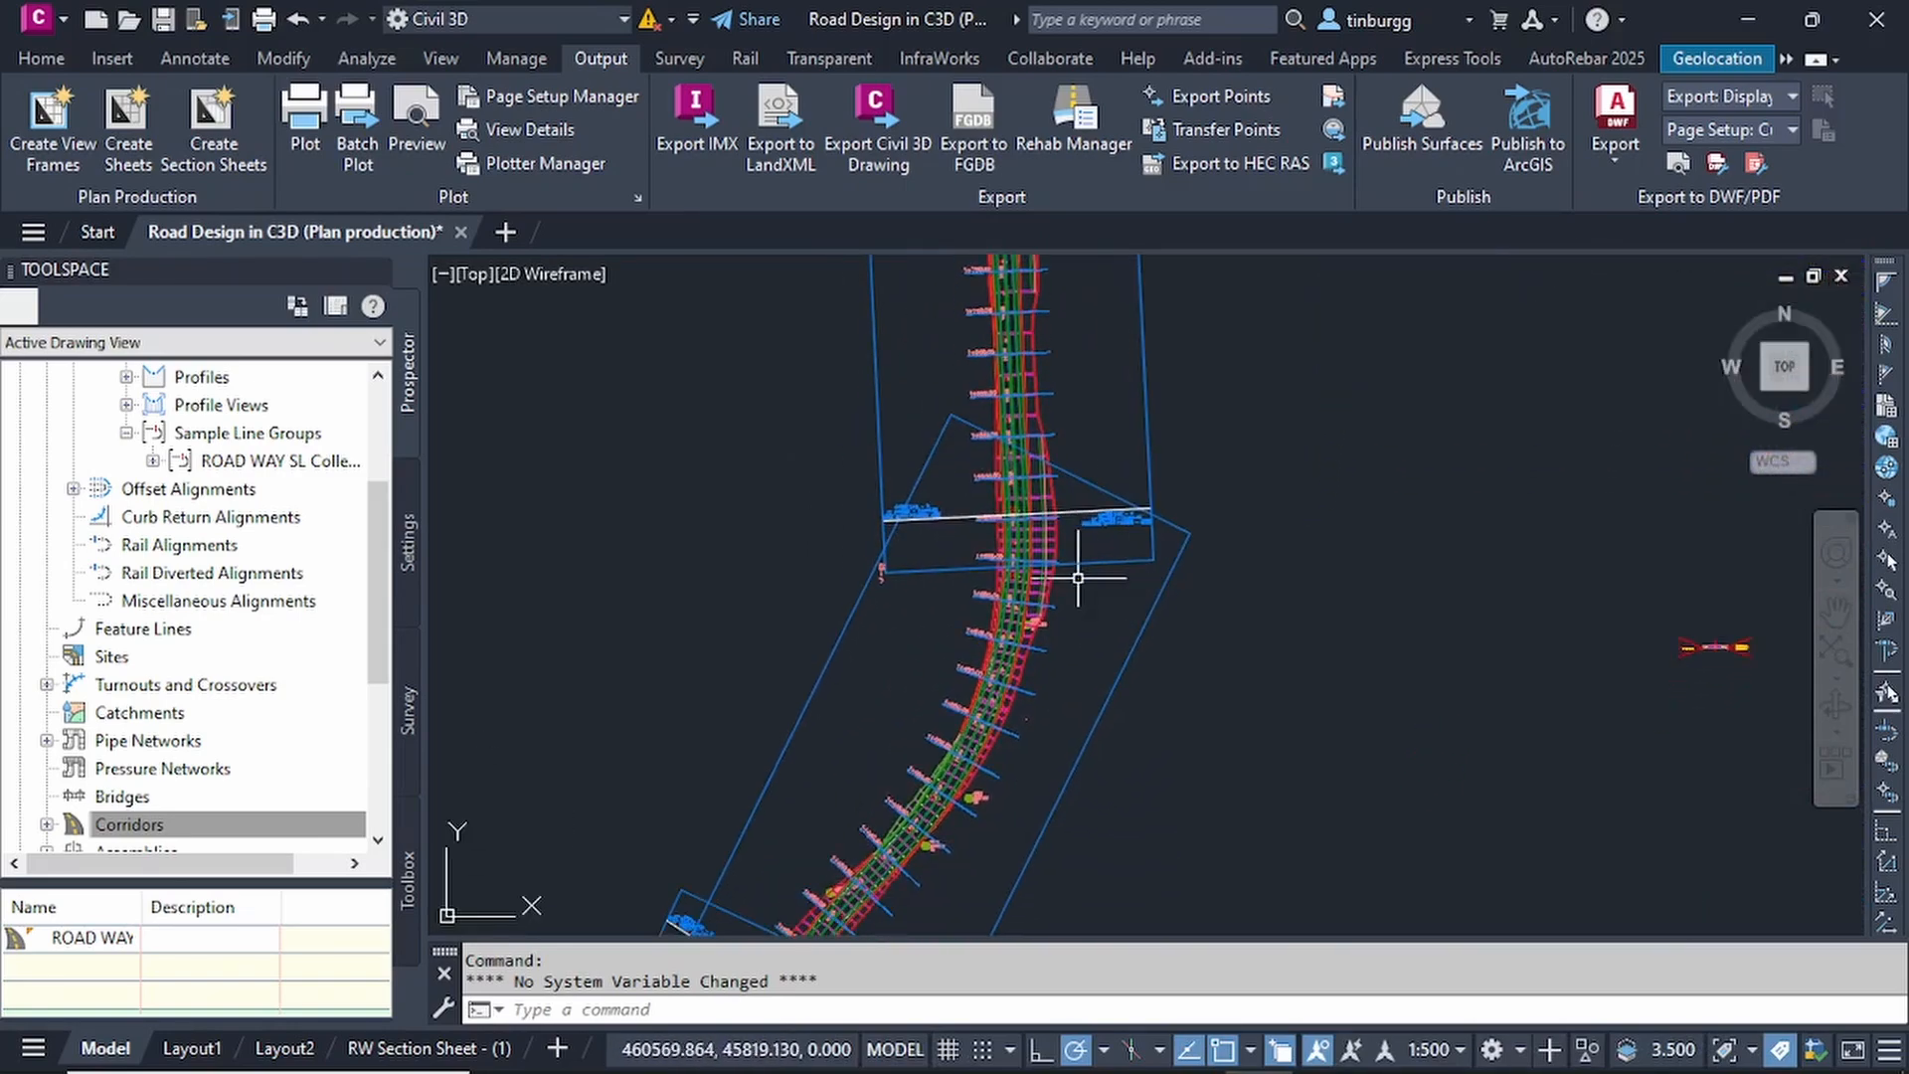
# Check the CL survey point markers on the road near station 1+560 and open the CL point group's properties.
pyautogui.scroll(3, 985, 546)
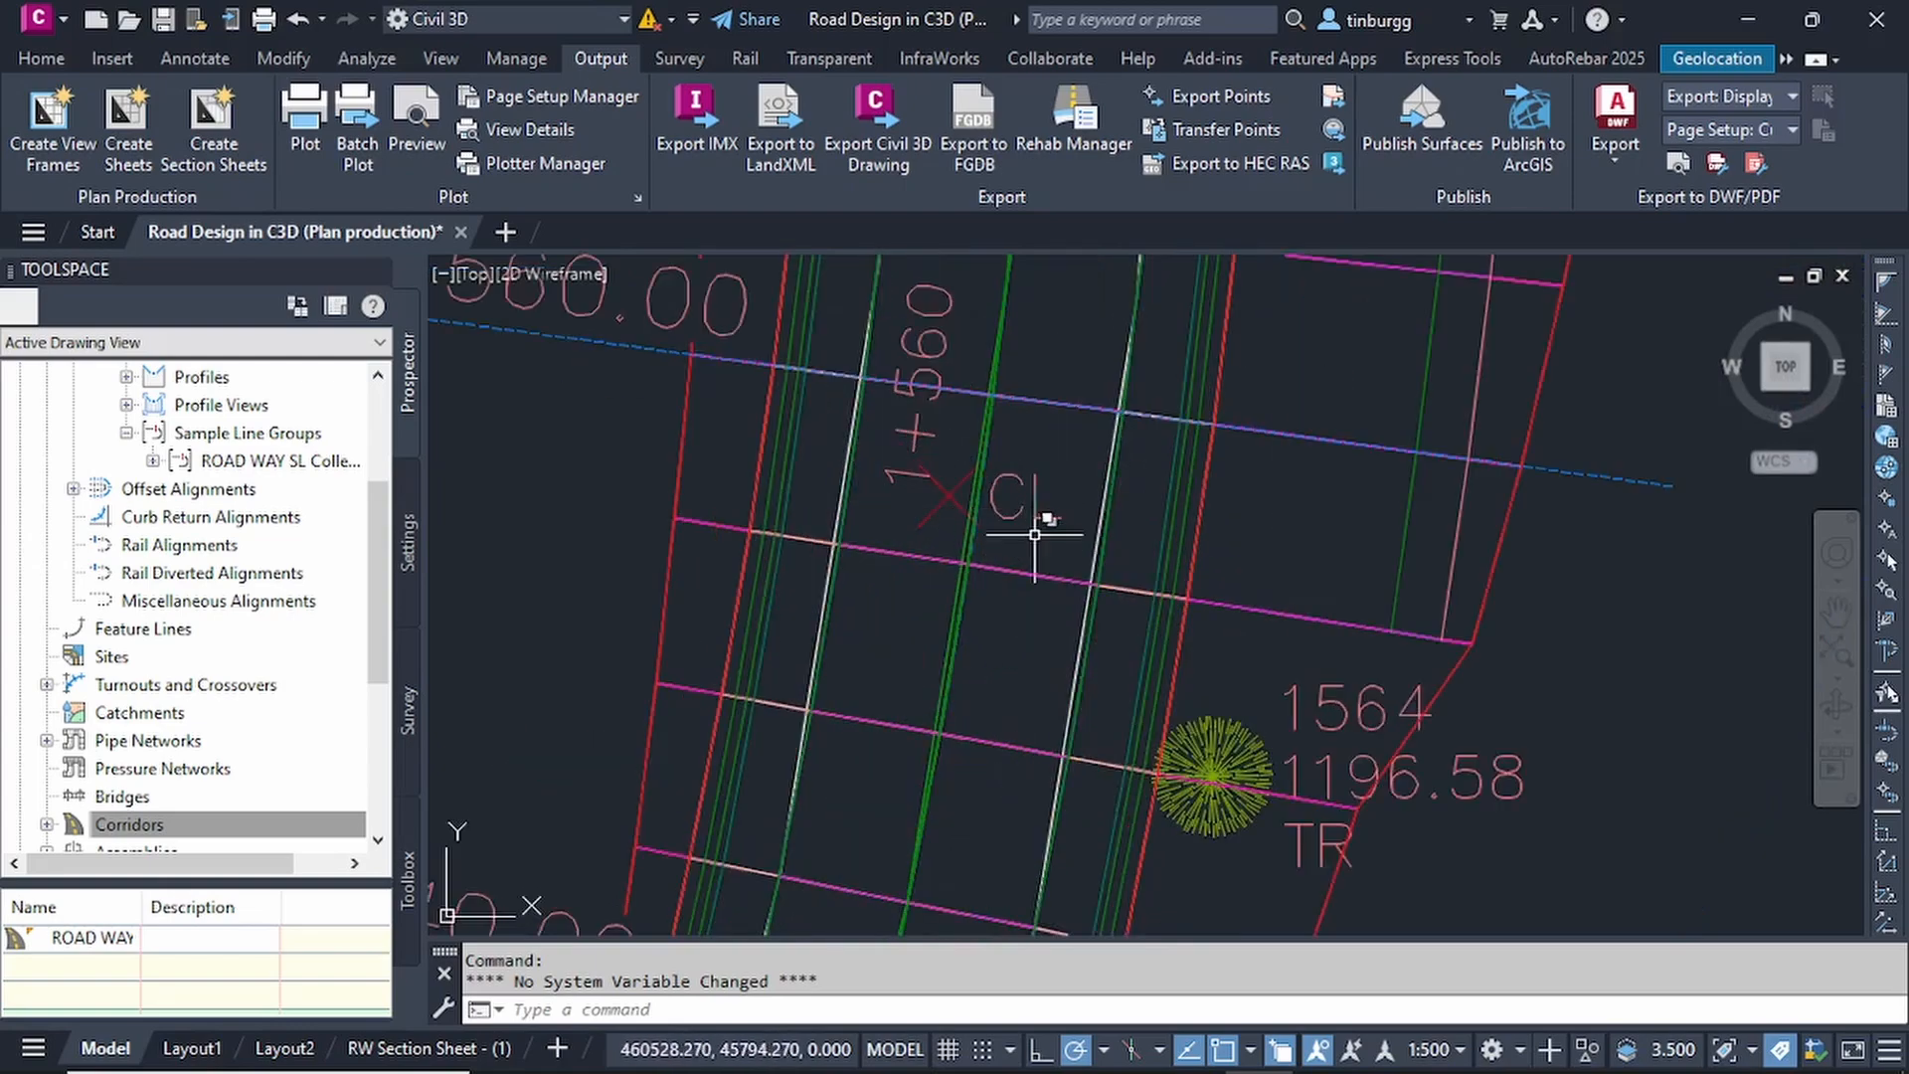
pyautogui.scroll(-4, 1005, 503)
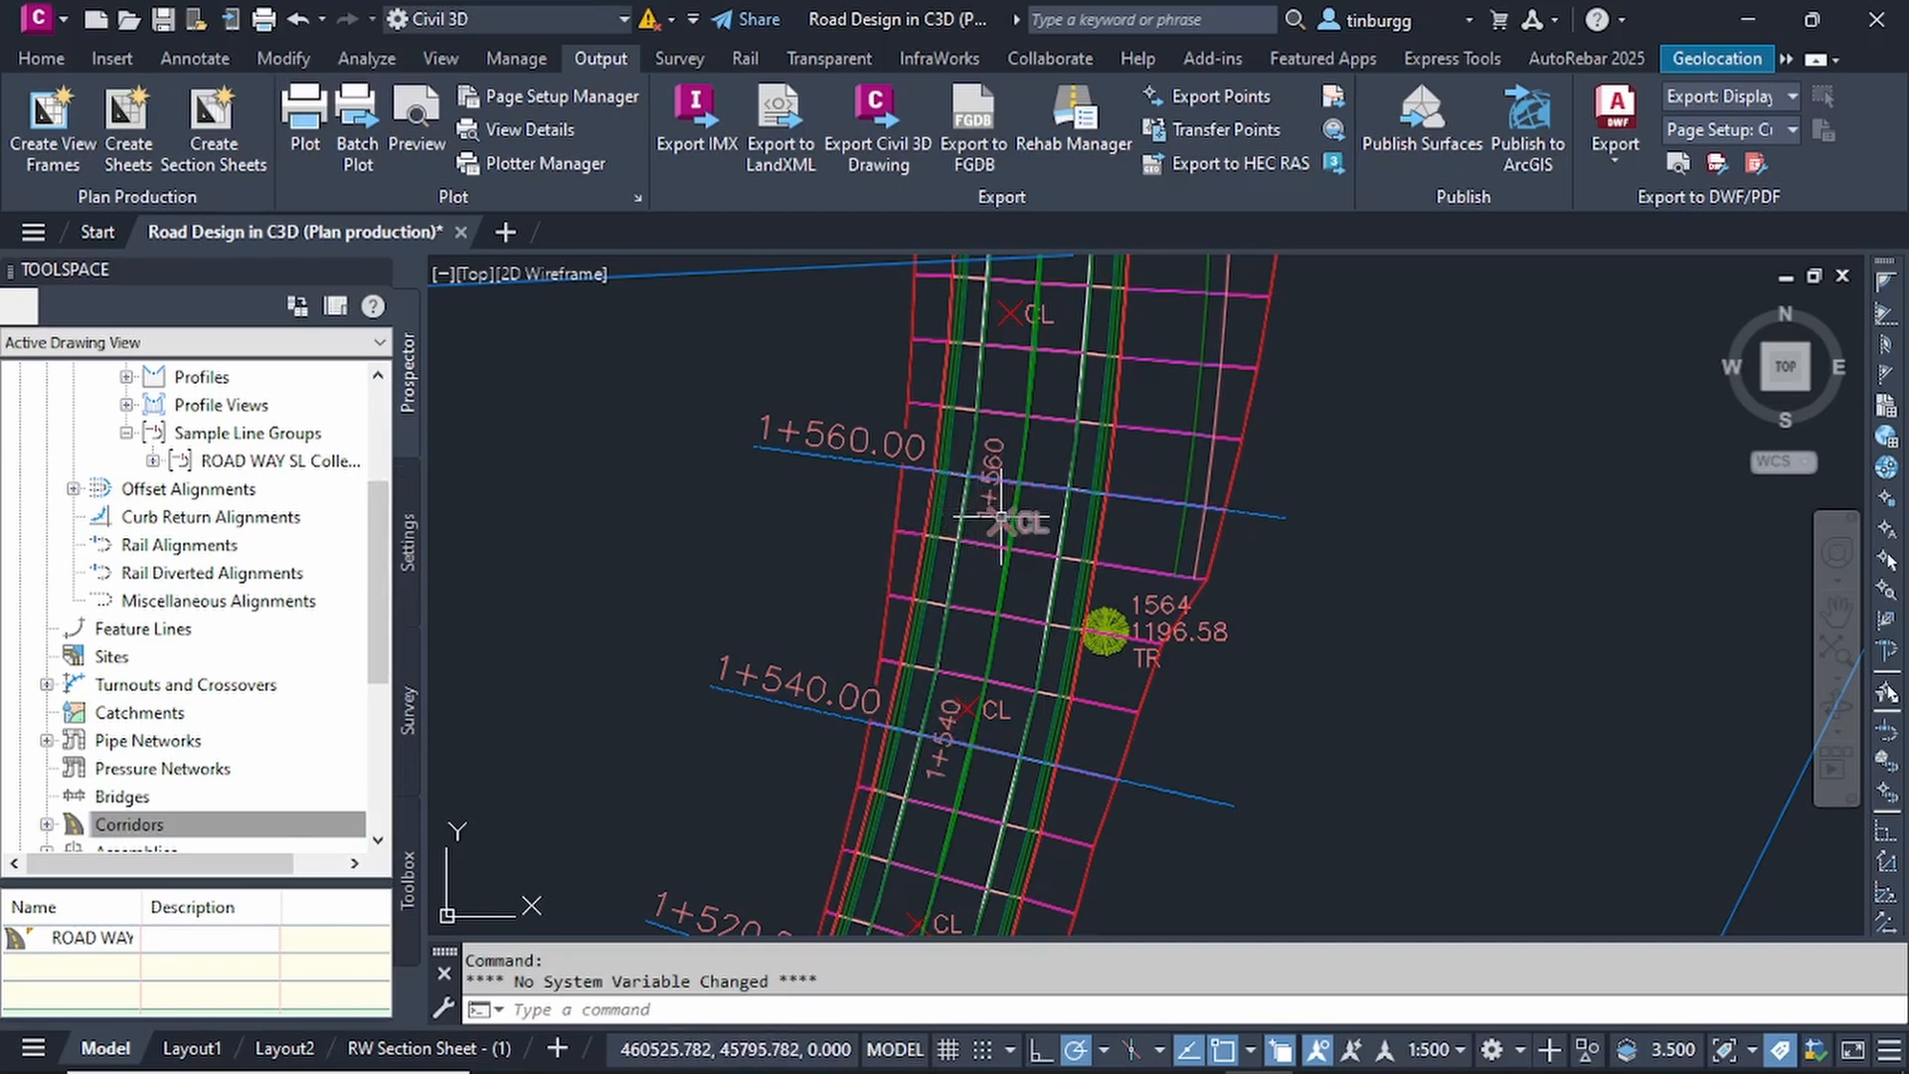
pyautogui.scroll(2, 1024, 517)
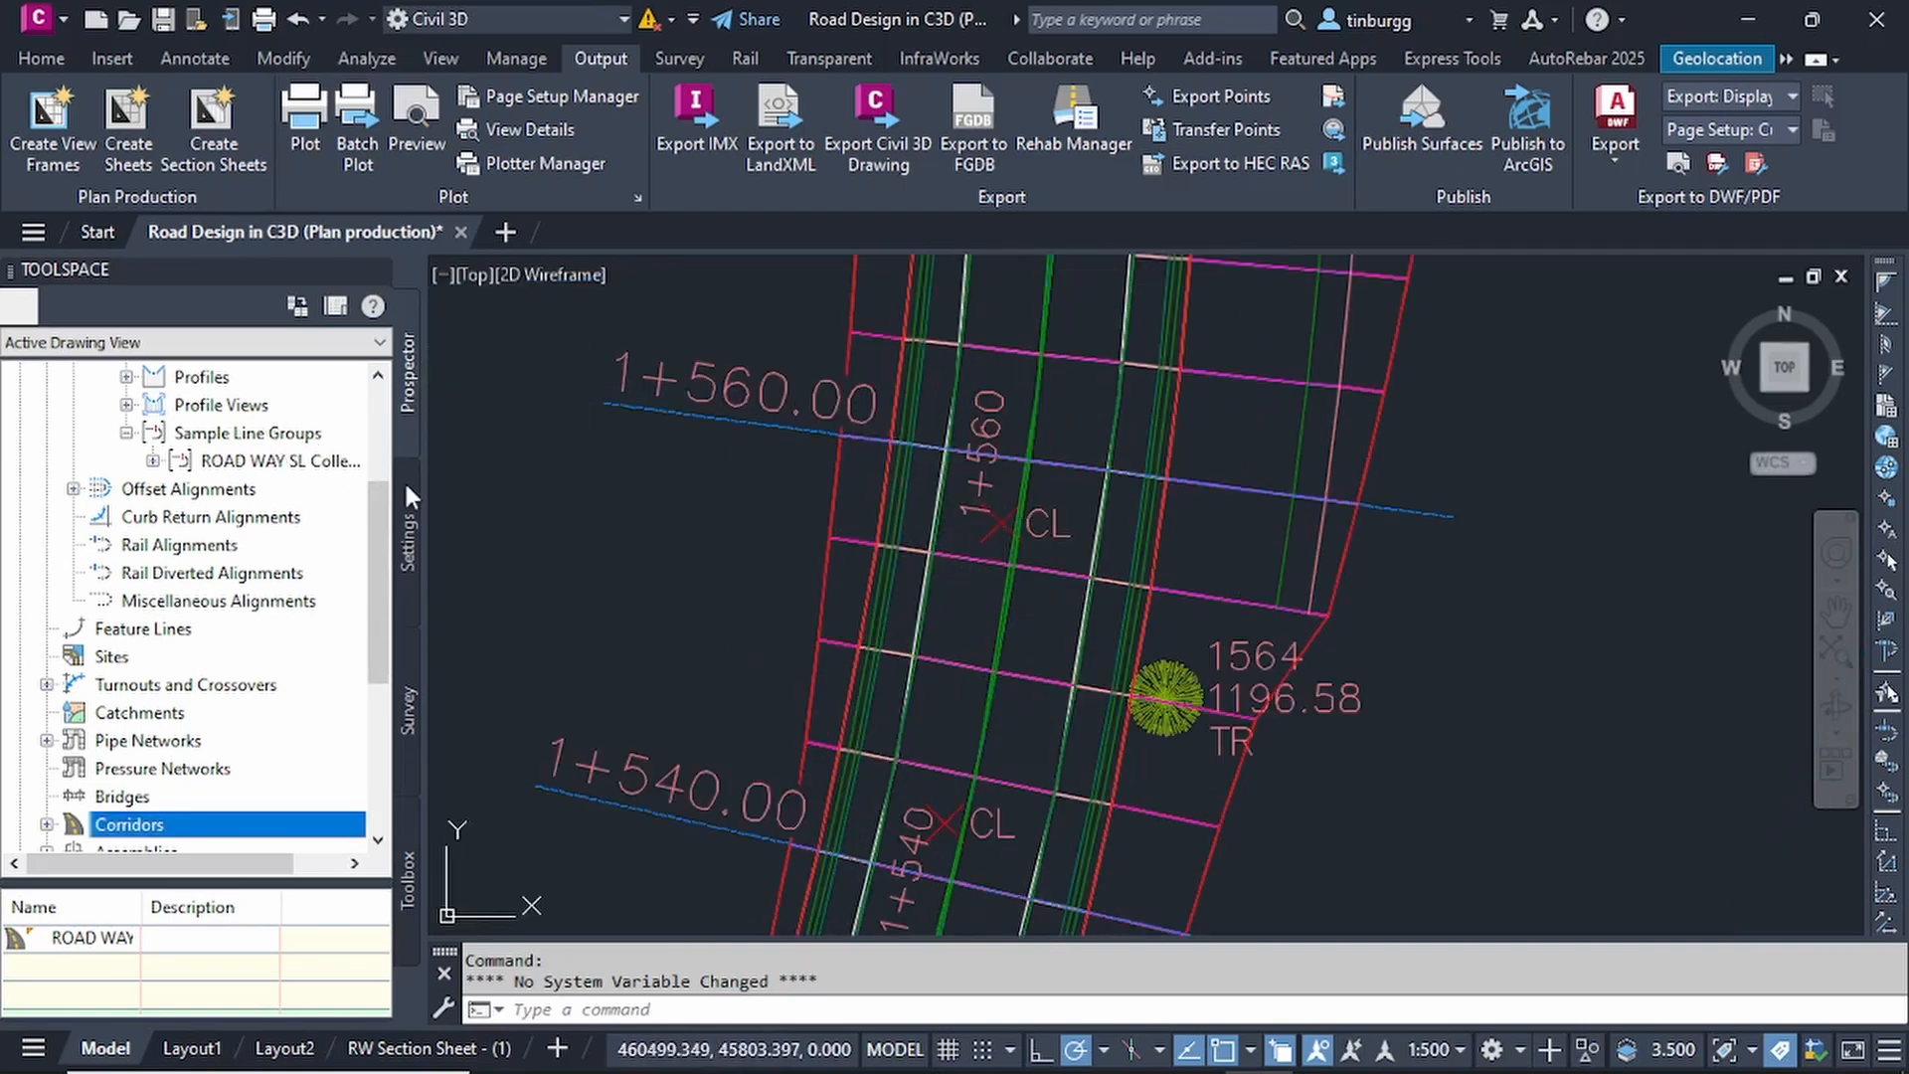
pyautogui.scroll(3, 276, 488)
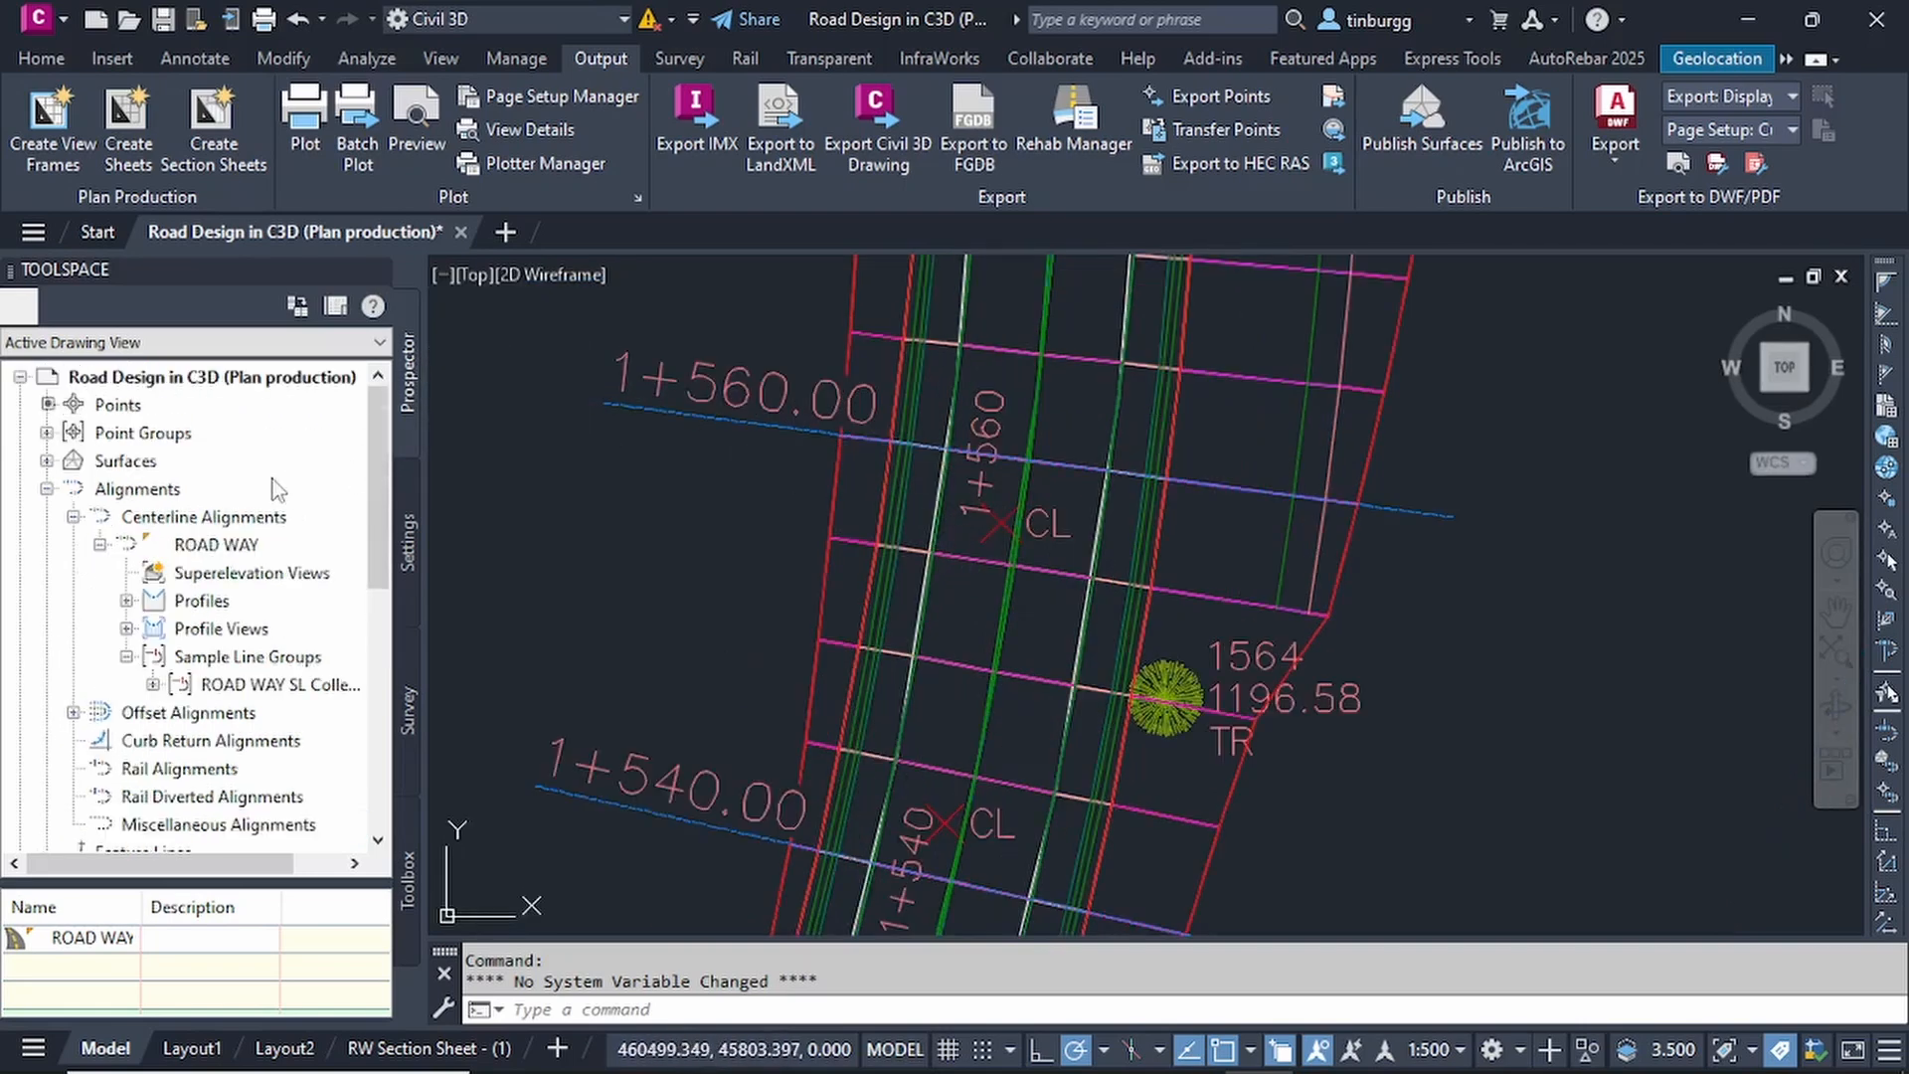
pyautogui.click(47, 432)
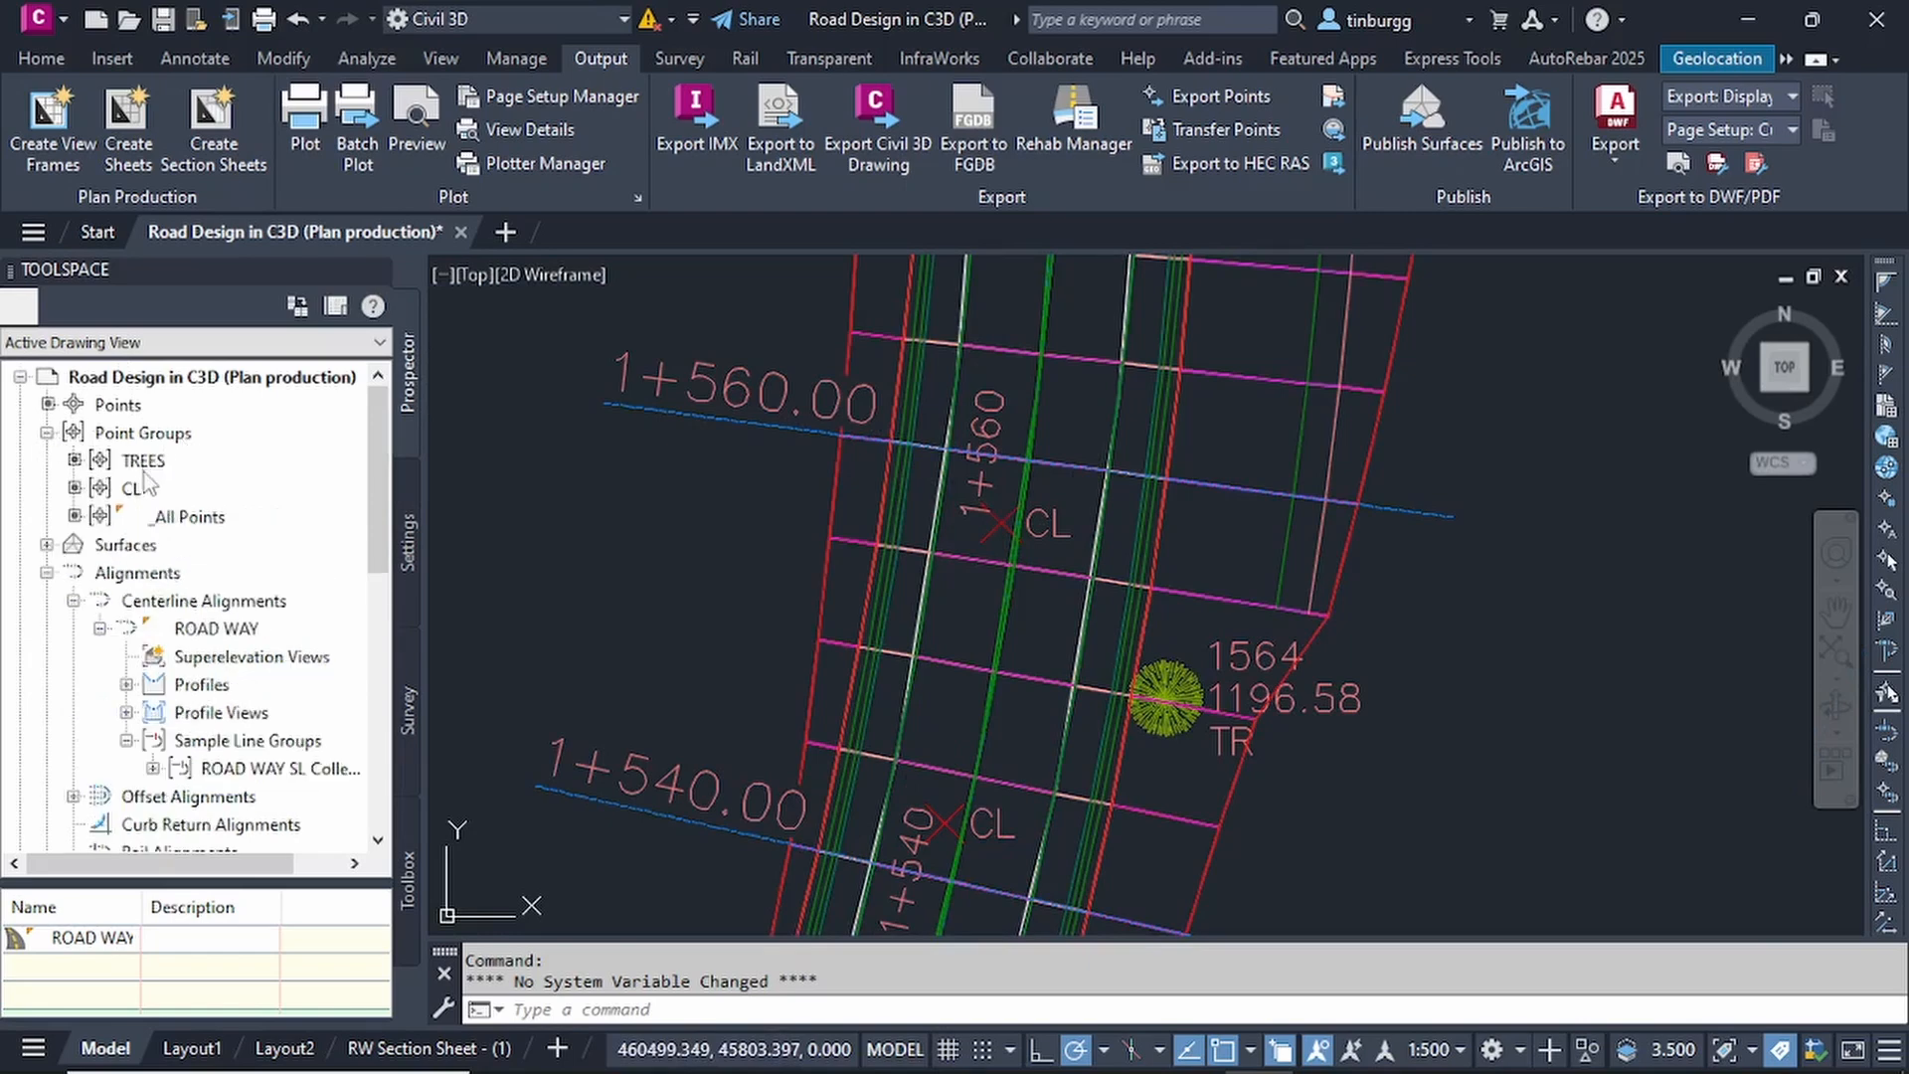
pyautogui.click(147, 489)
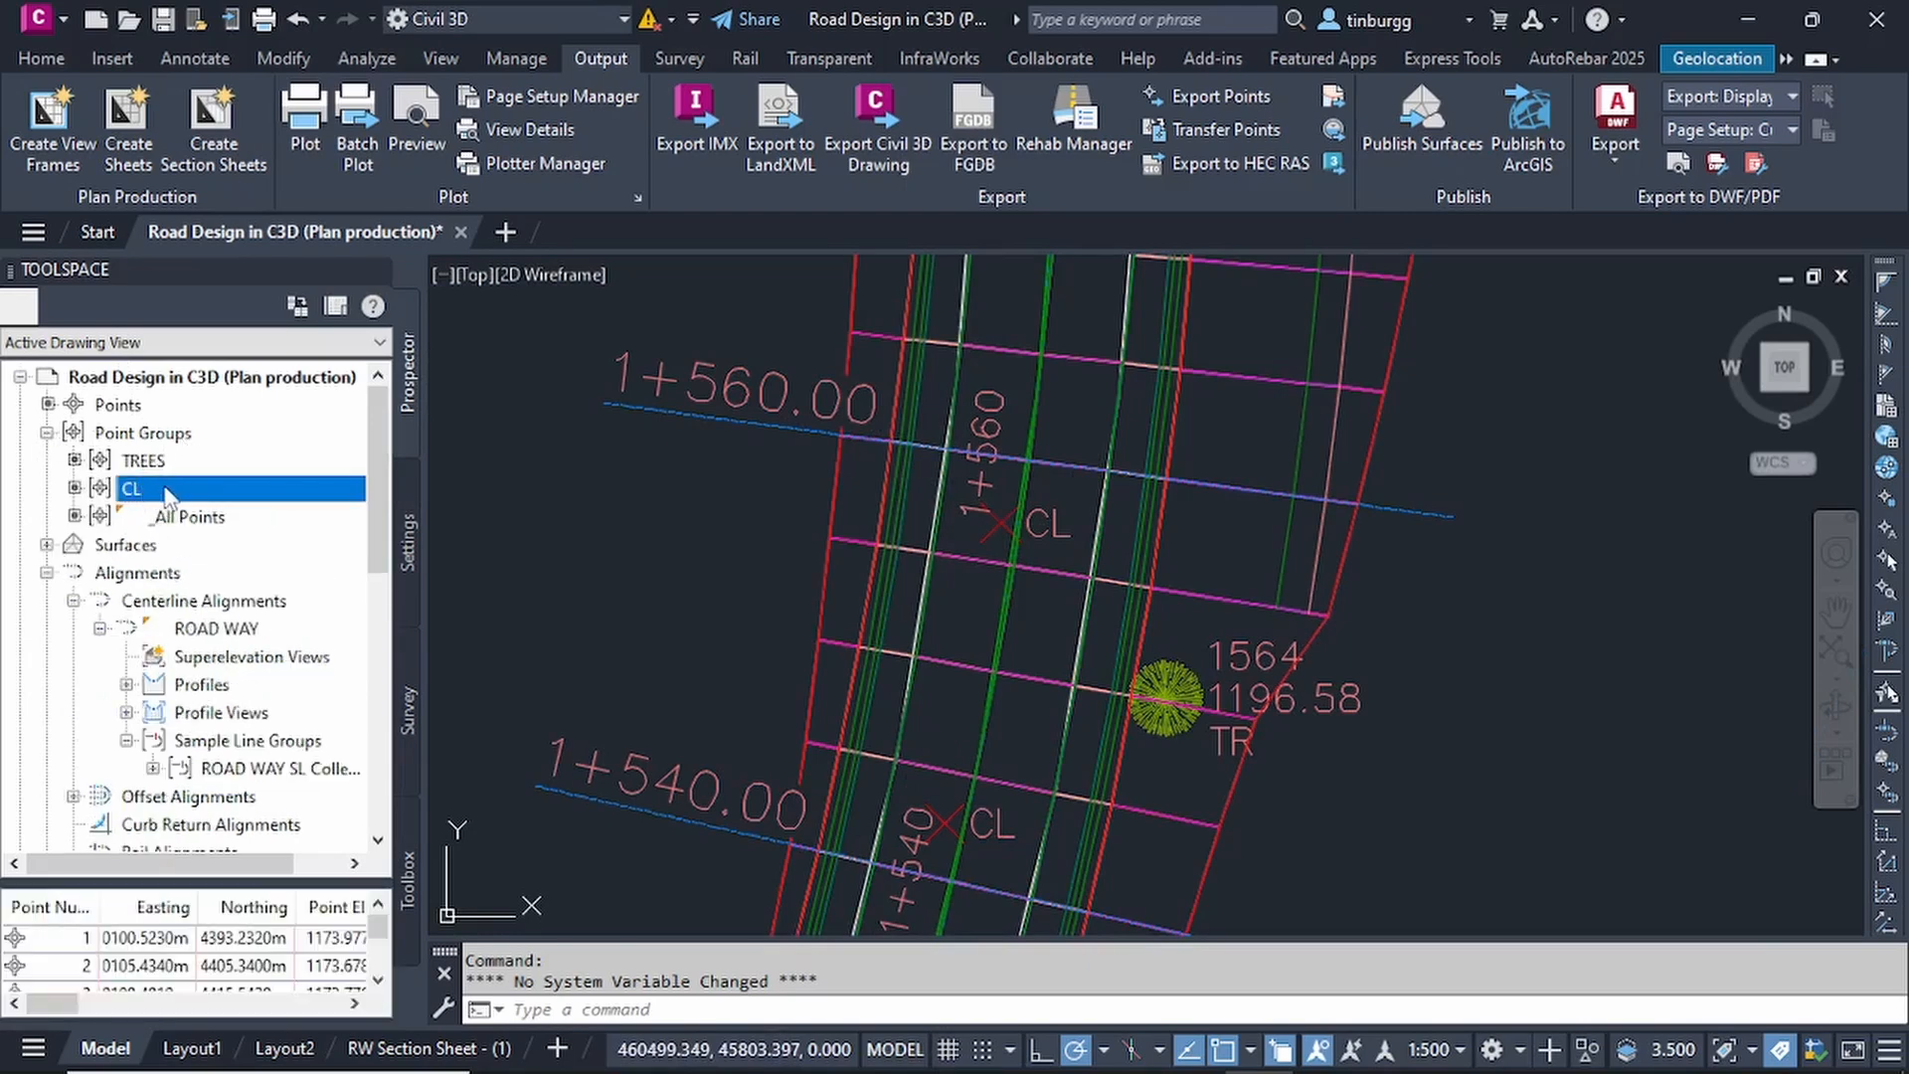
pyautogui.rightClick(198, 490)
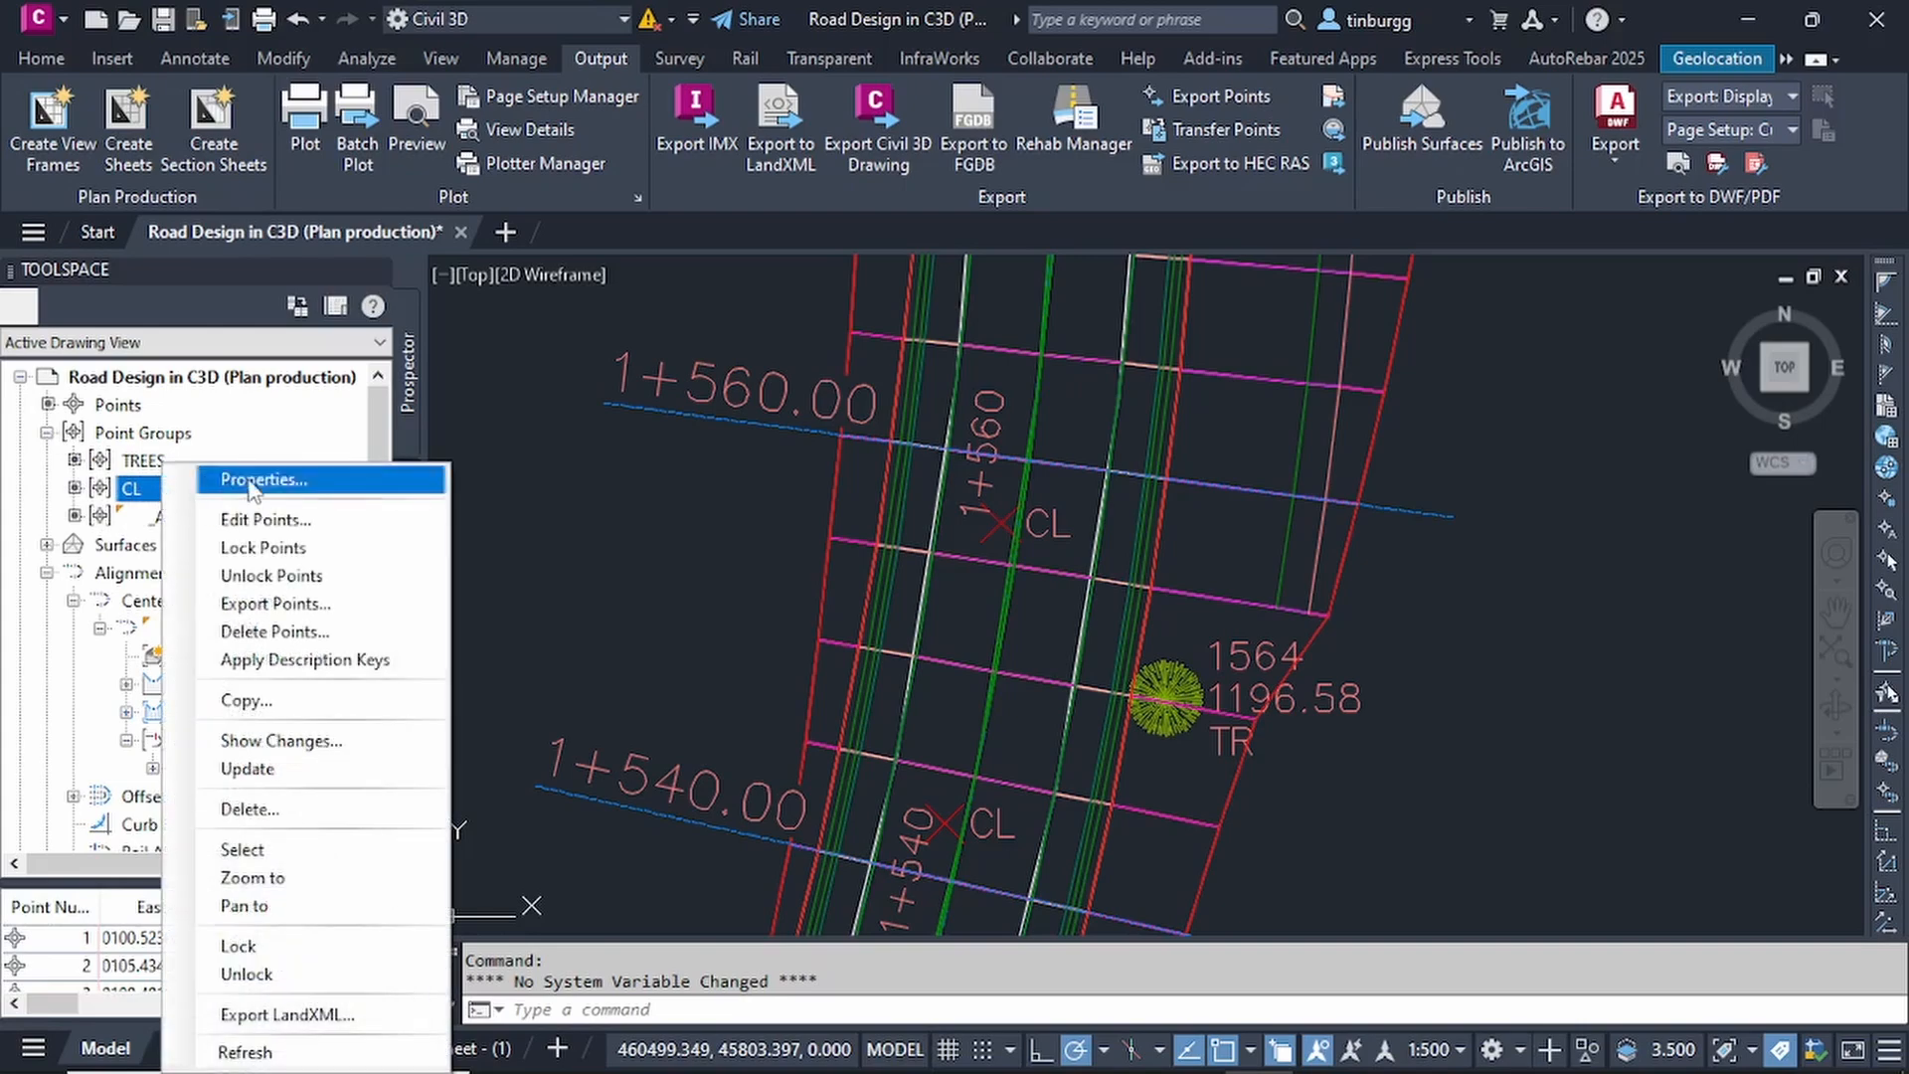
pyautogui.click(278, 478)
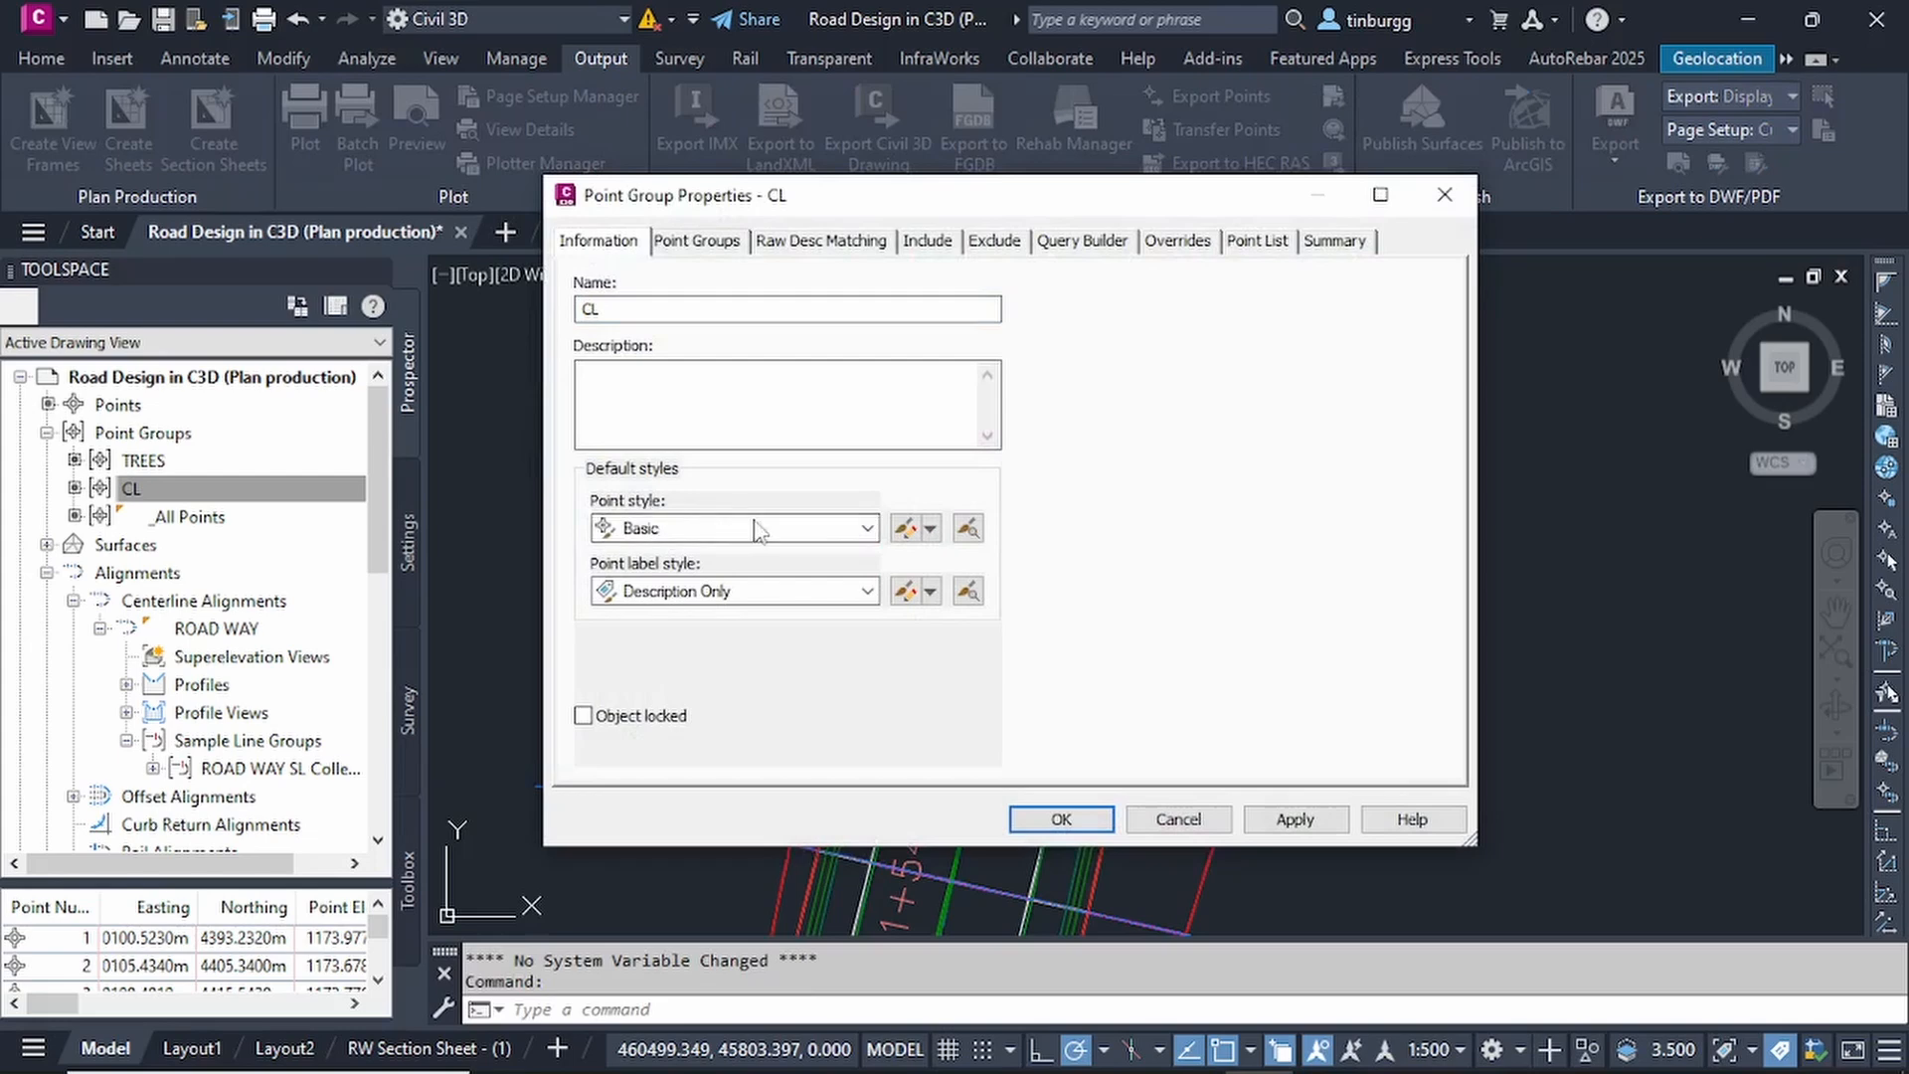
# Set the CL point group's default point style and point label style to <none> and apply the changes.
pyautogui.click(866, 528)
pyautogui.scroll(1, 716, 564)
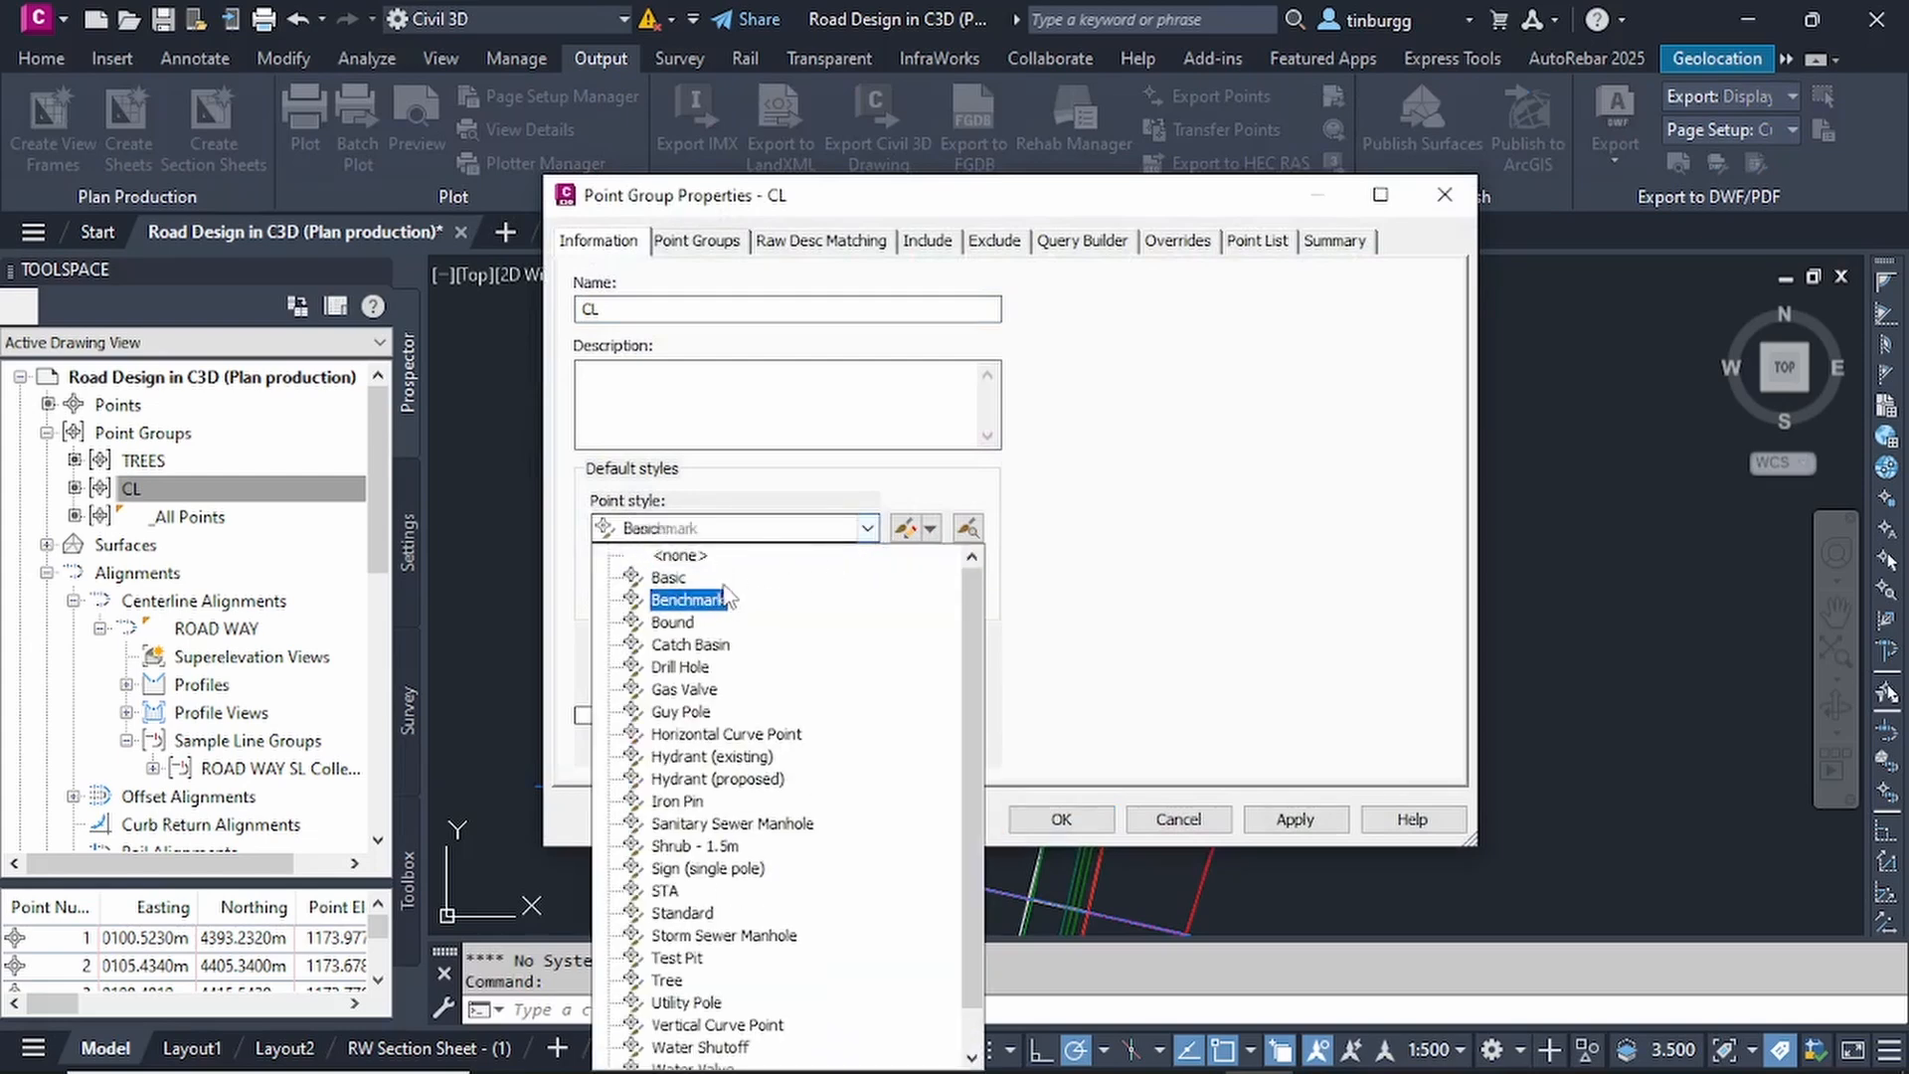
pyautogui.click(711, 556)
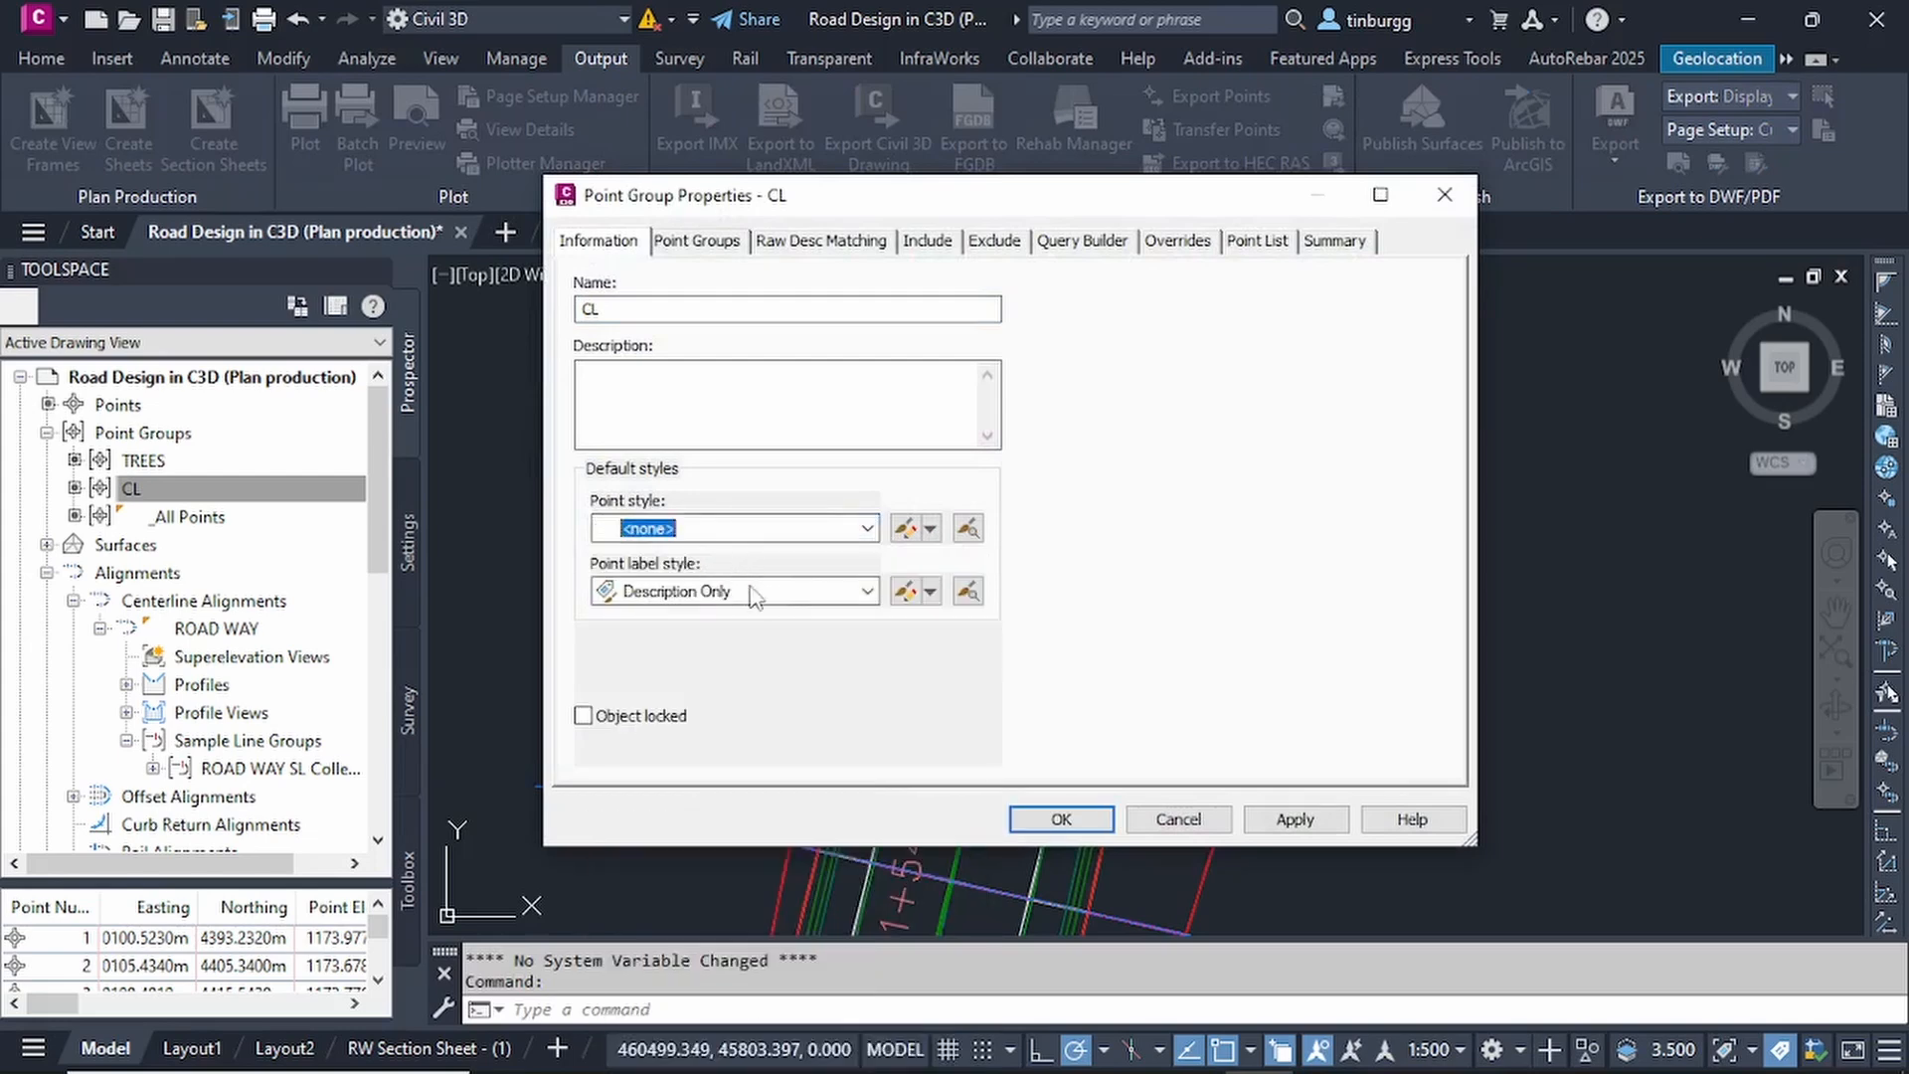
pyautogui.click(867, 593)
pyautogui.click(716, 618)
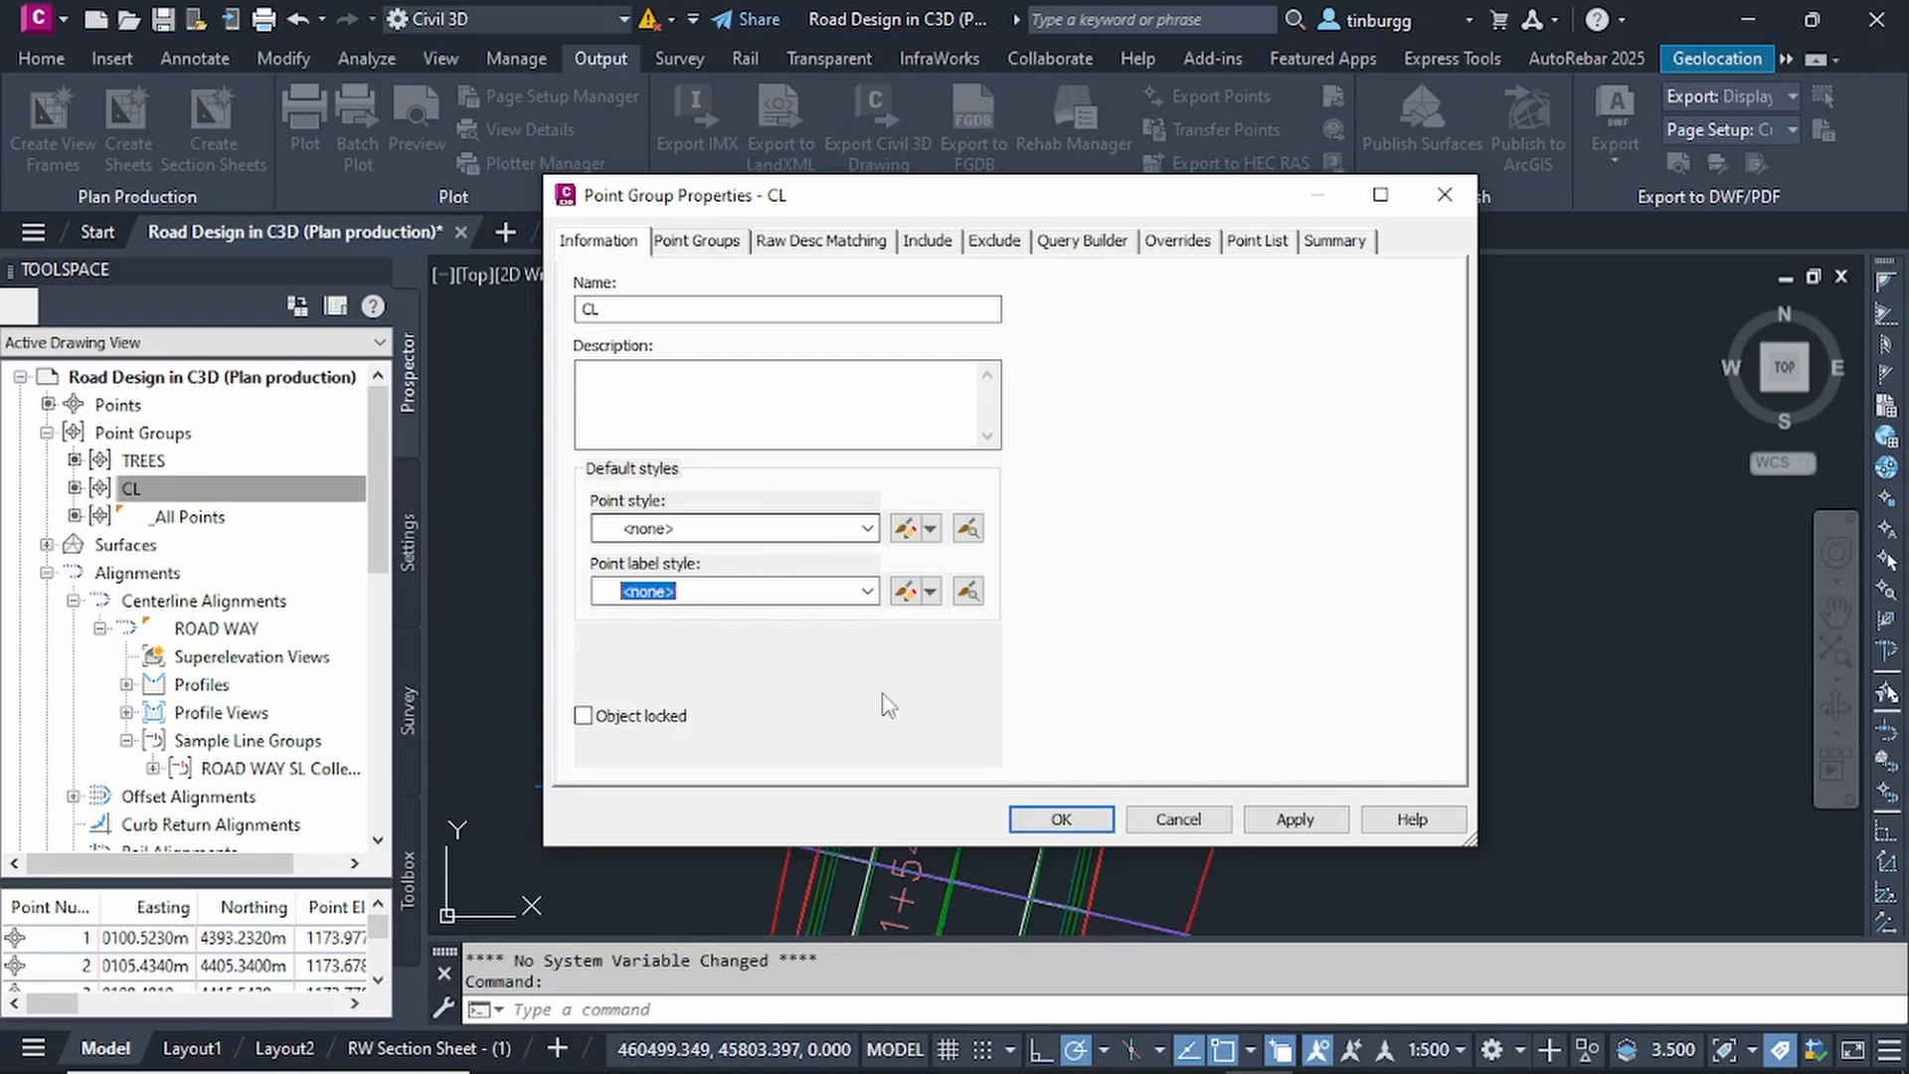
pyautogui.click(1065, 813)
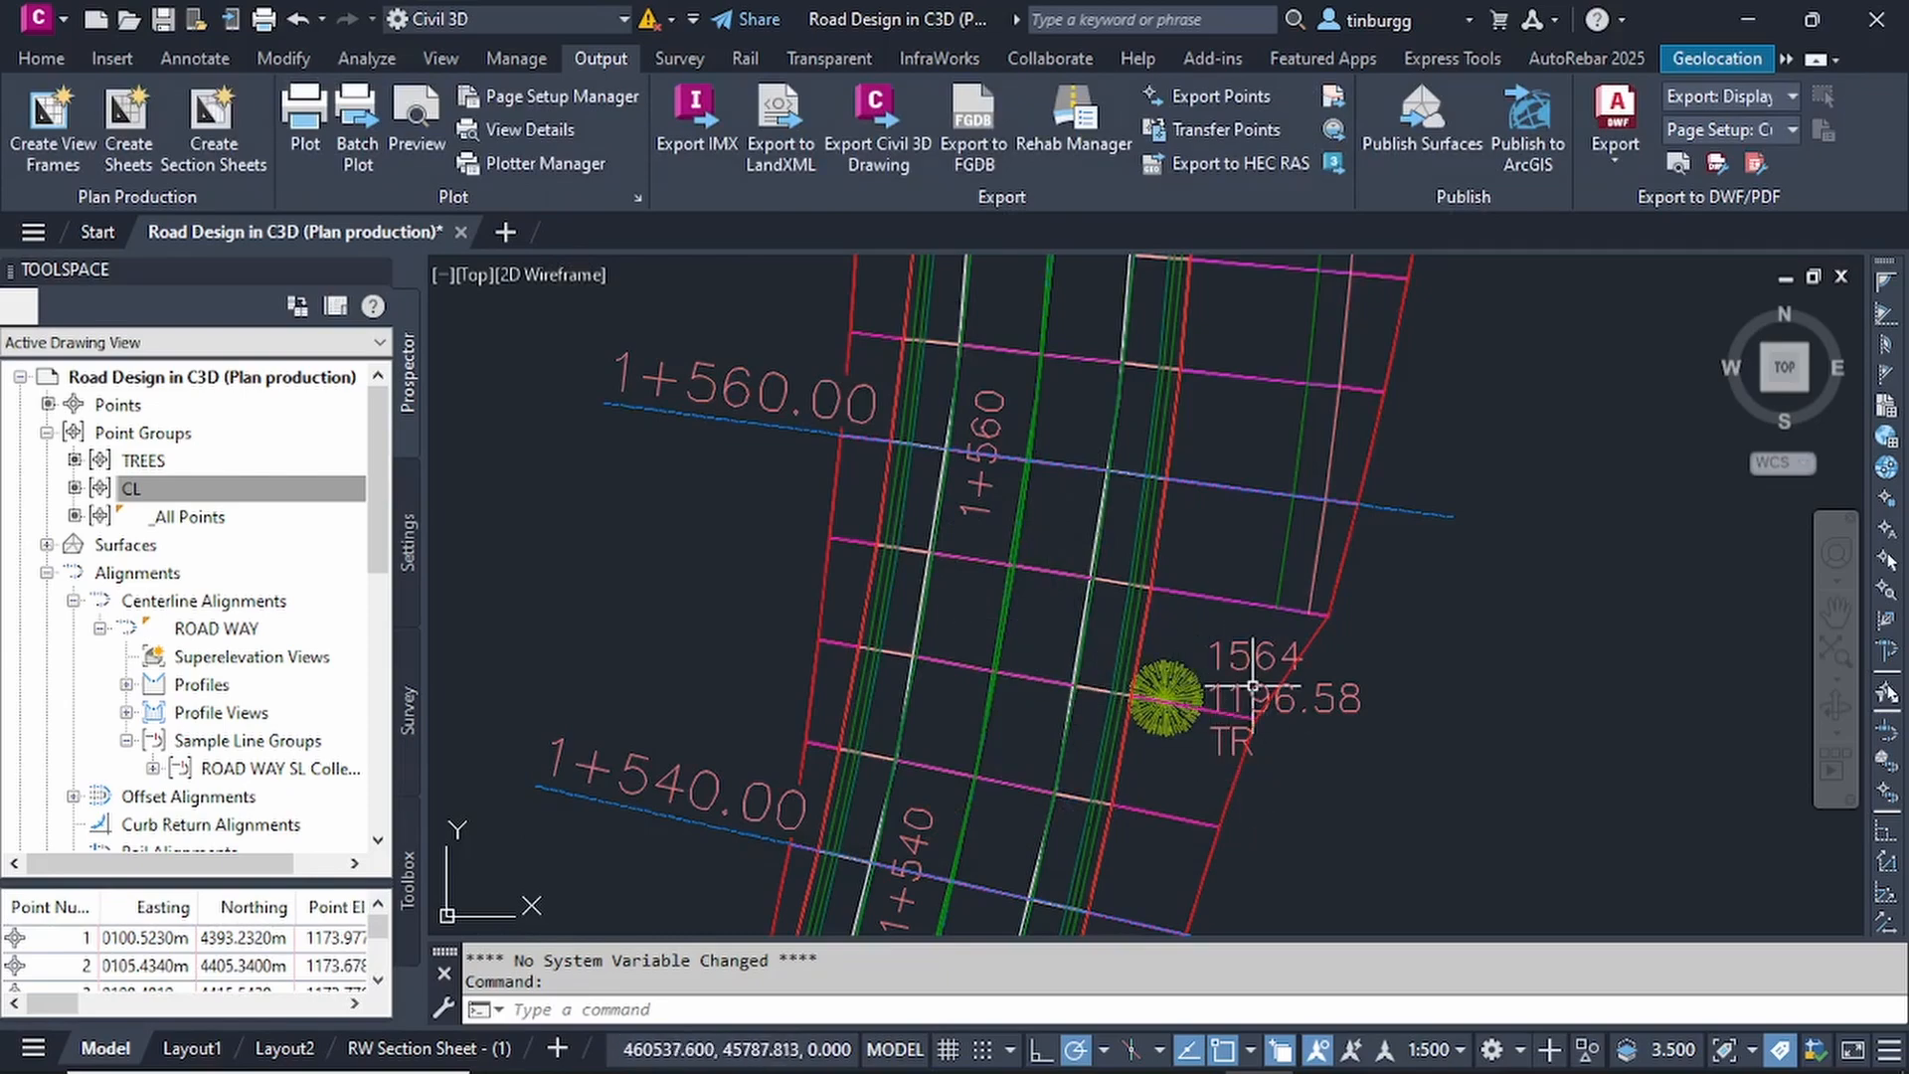
# Examine the road plan within the view frames for remaining point markers, including the tree point near station 1+550.
pyautogui.scroll(-3, 1204, 676)
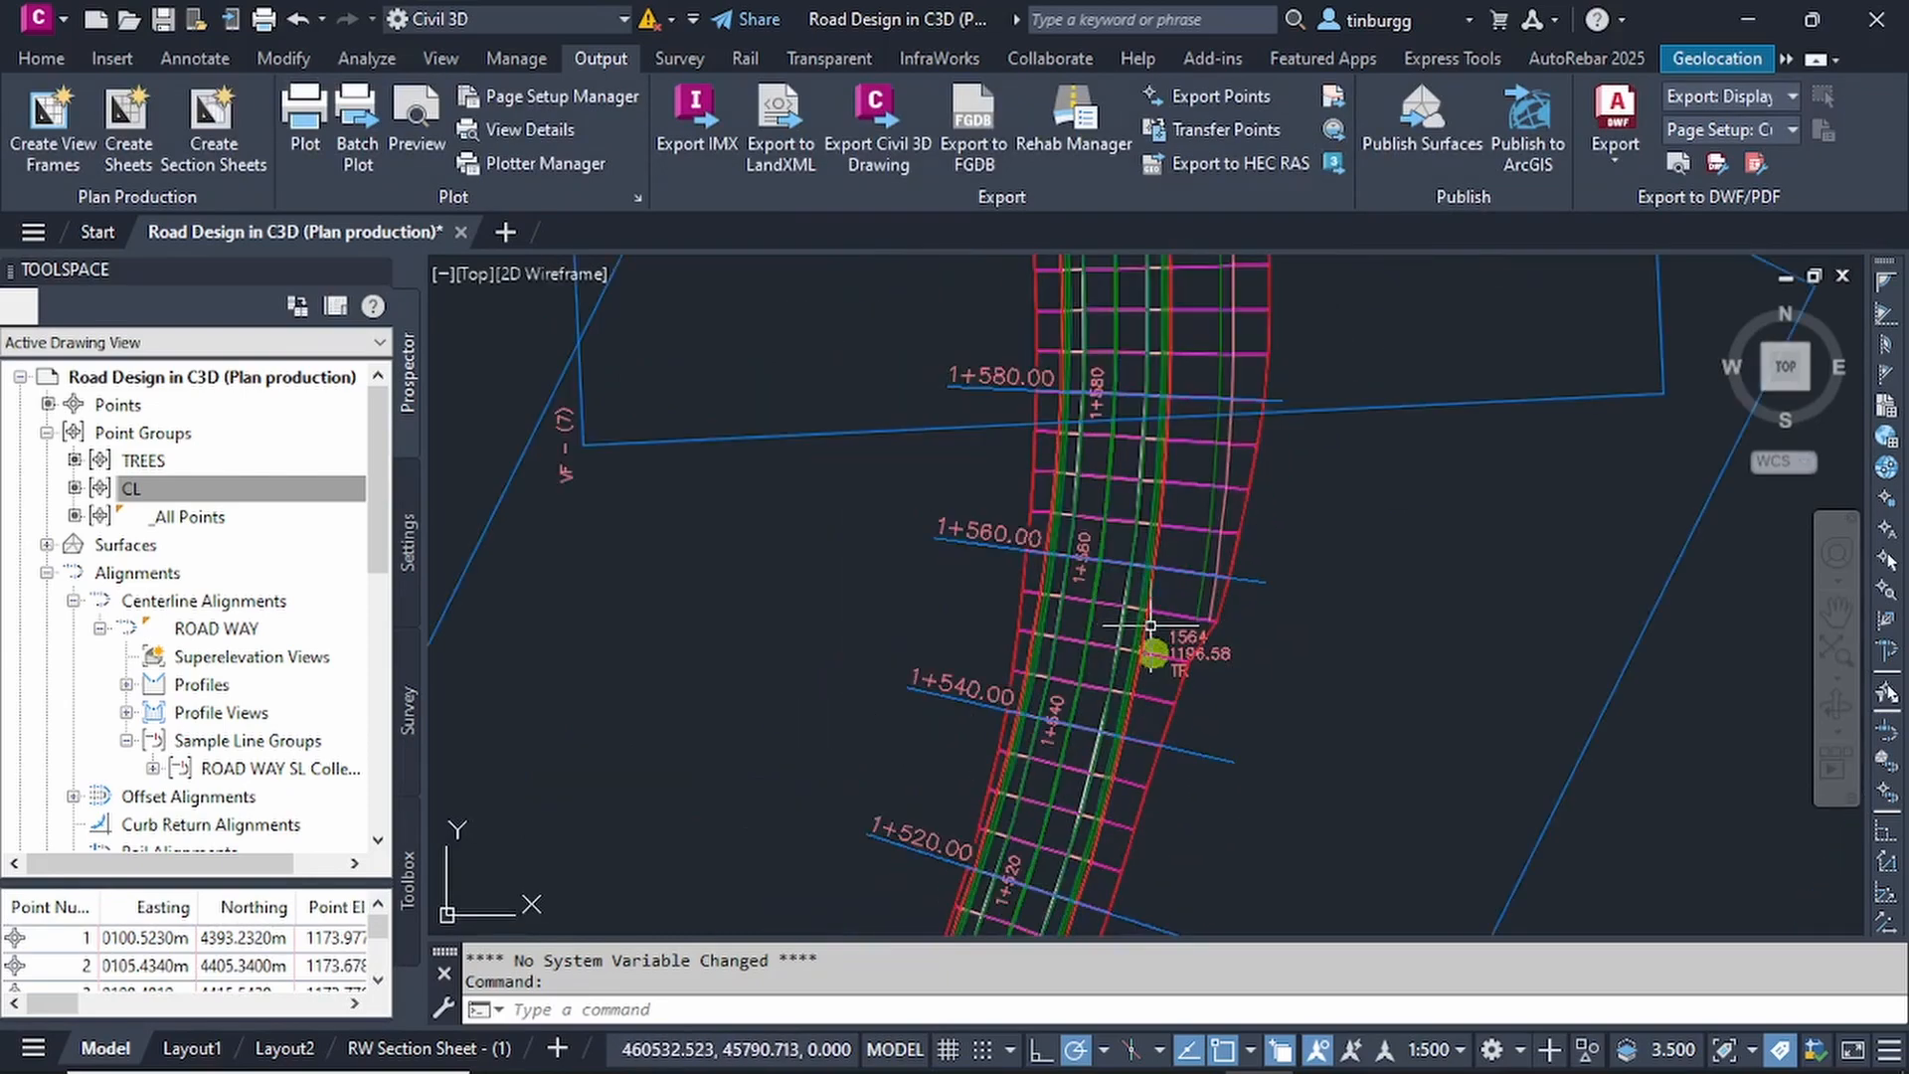
pyautogui.scroll(1, 1205, 676)
pyautogui.scroll(-3, 1205, 676)
pyautogui.scroll(3, 1193, 666)
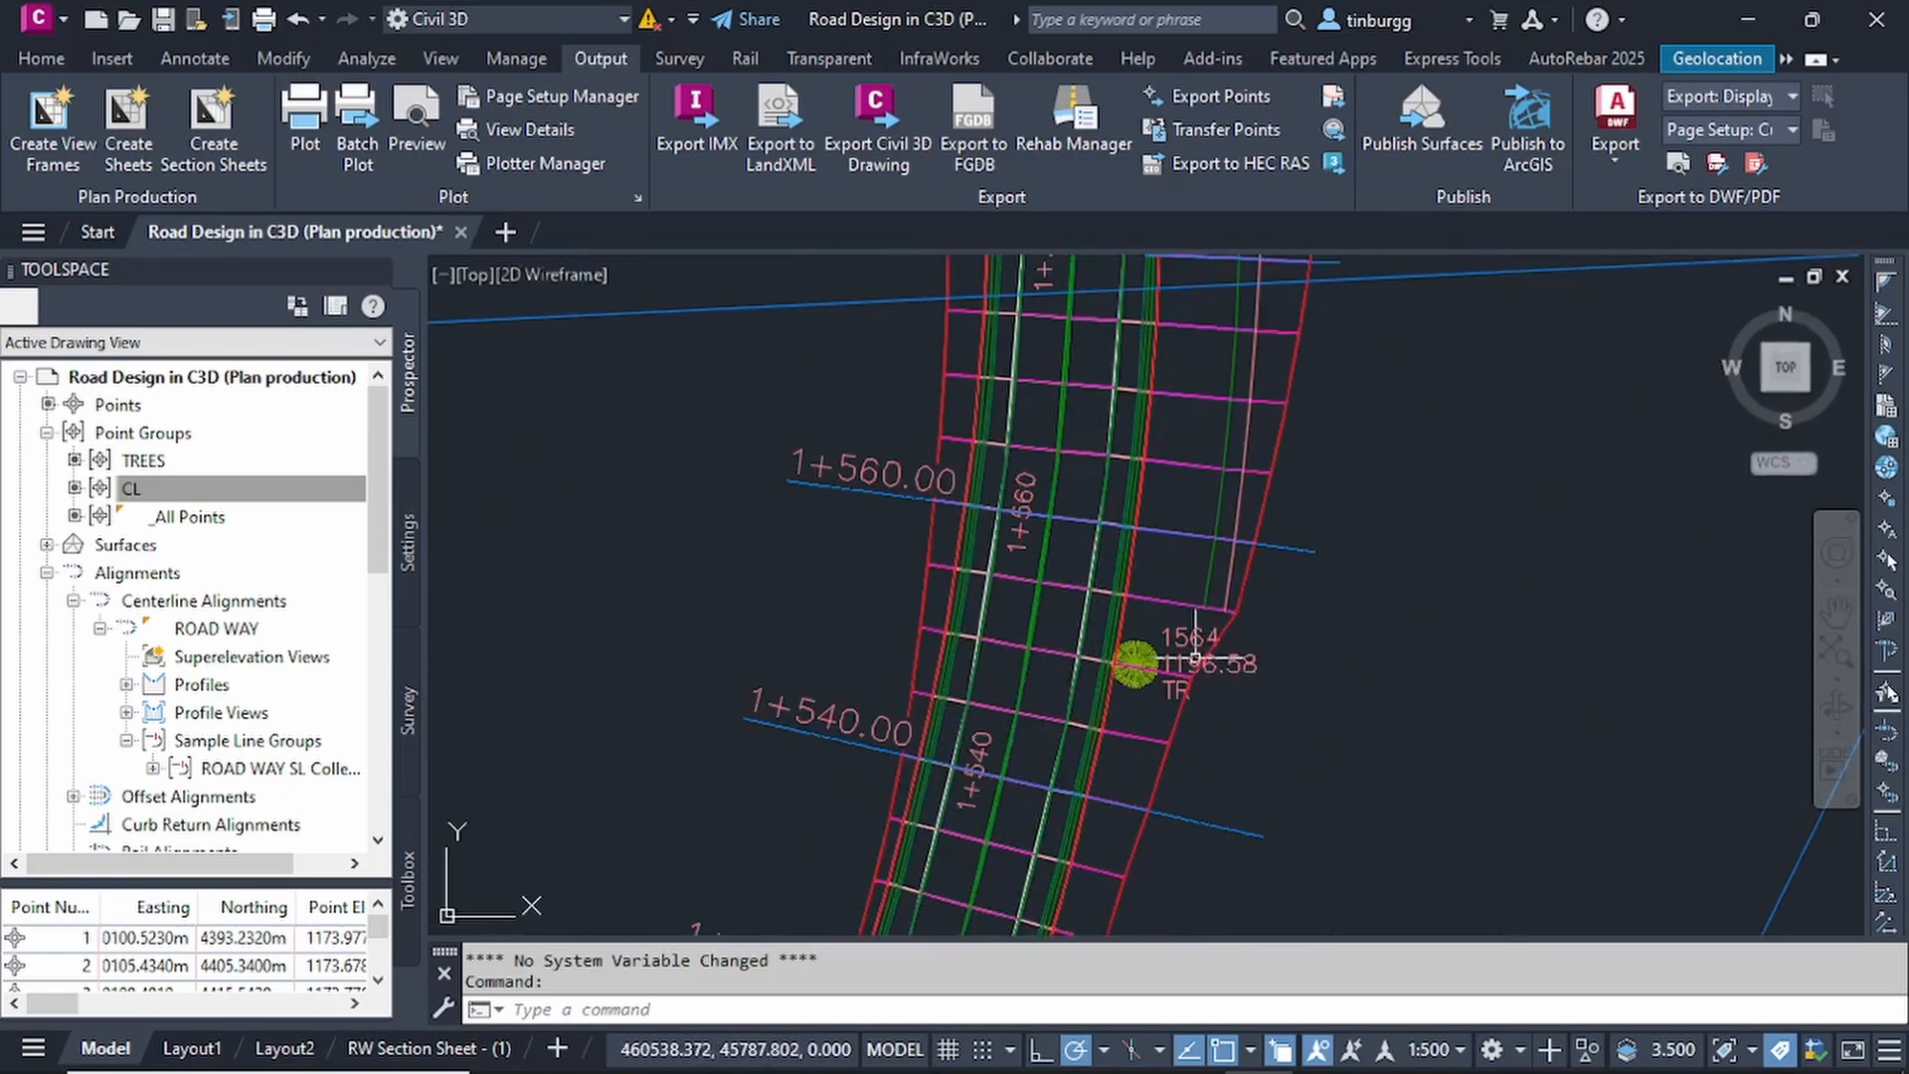
pyautogui.scroll(-2, 1177, 658)
pyautogui.scroll(-2, 1177, 658)
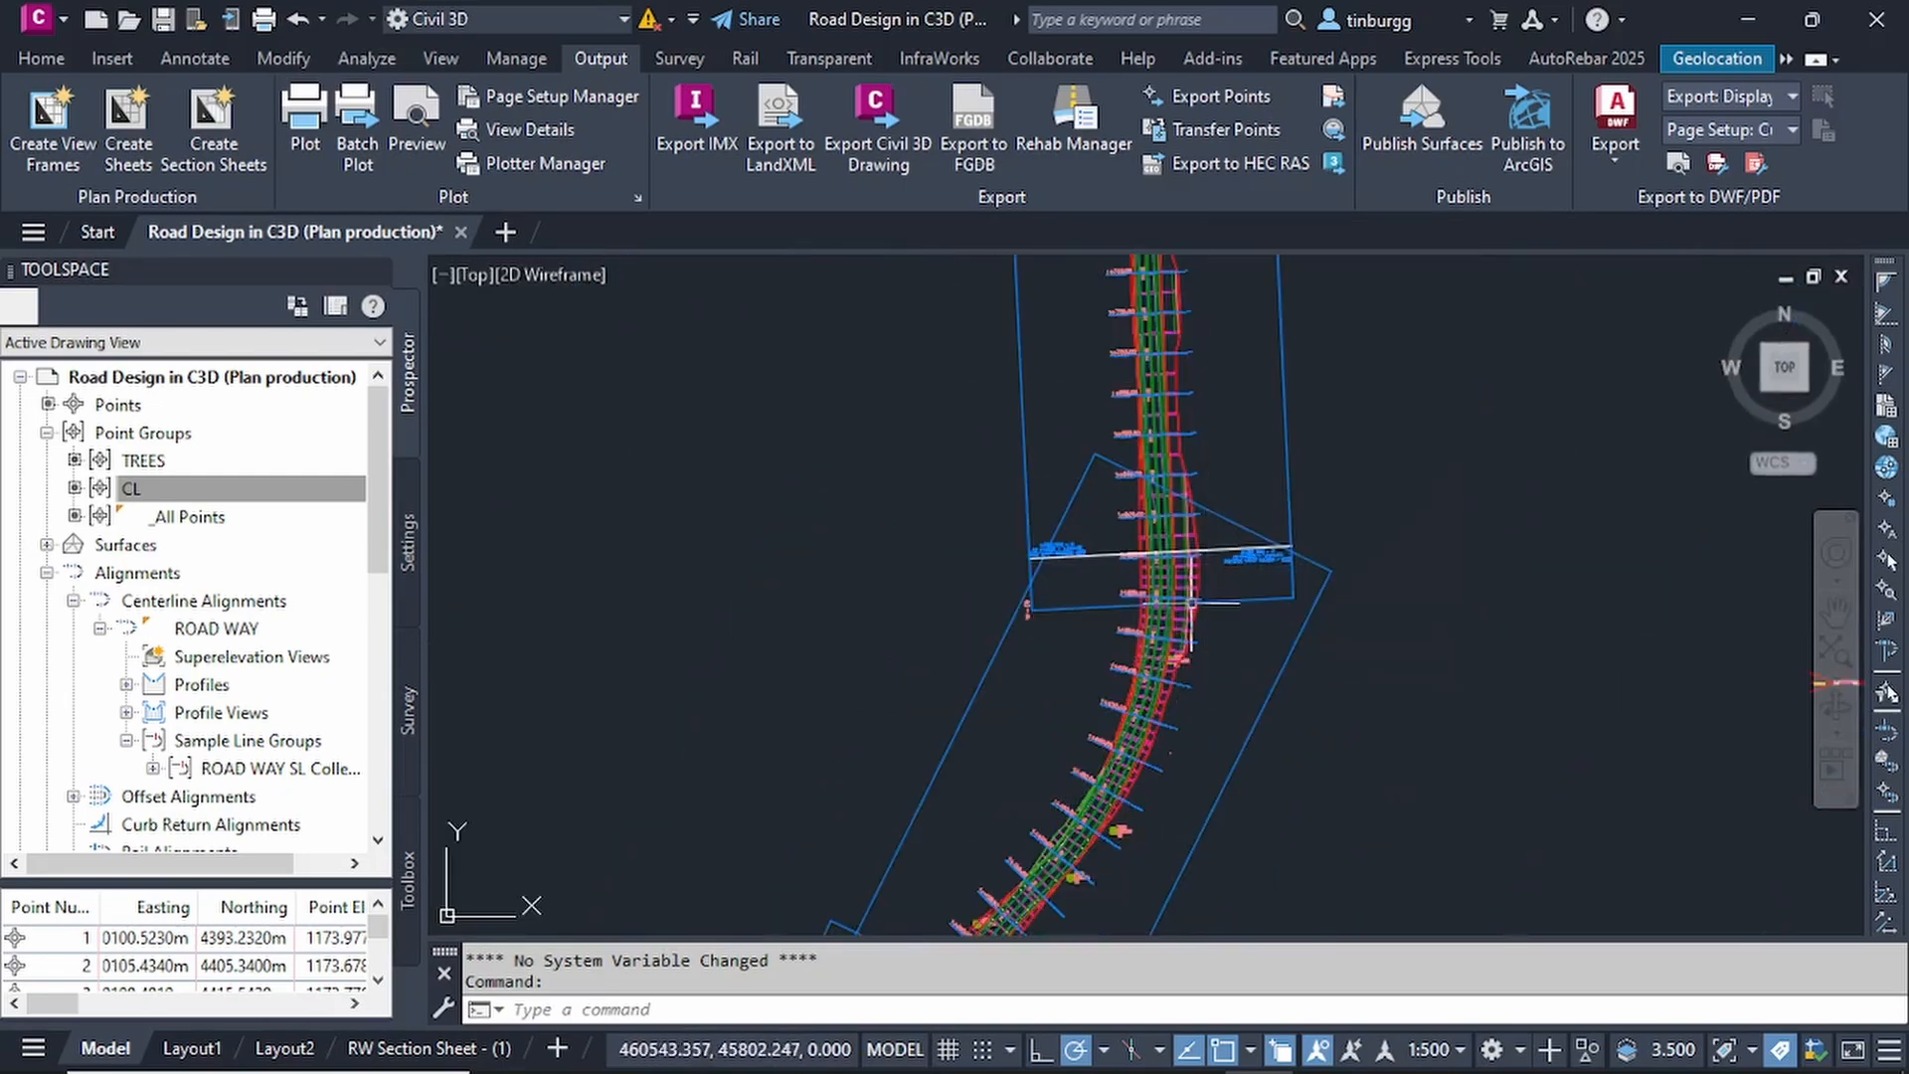
pyautogui.moveTo(1333, 558)
pyautogui.mouseDown(button='middle')
pyautogui.moveTo(1223, 716)
pyautogui.moveTo(1167, 867)
pyautogui.mouseUp(button='middle')
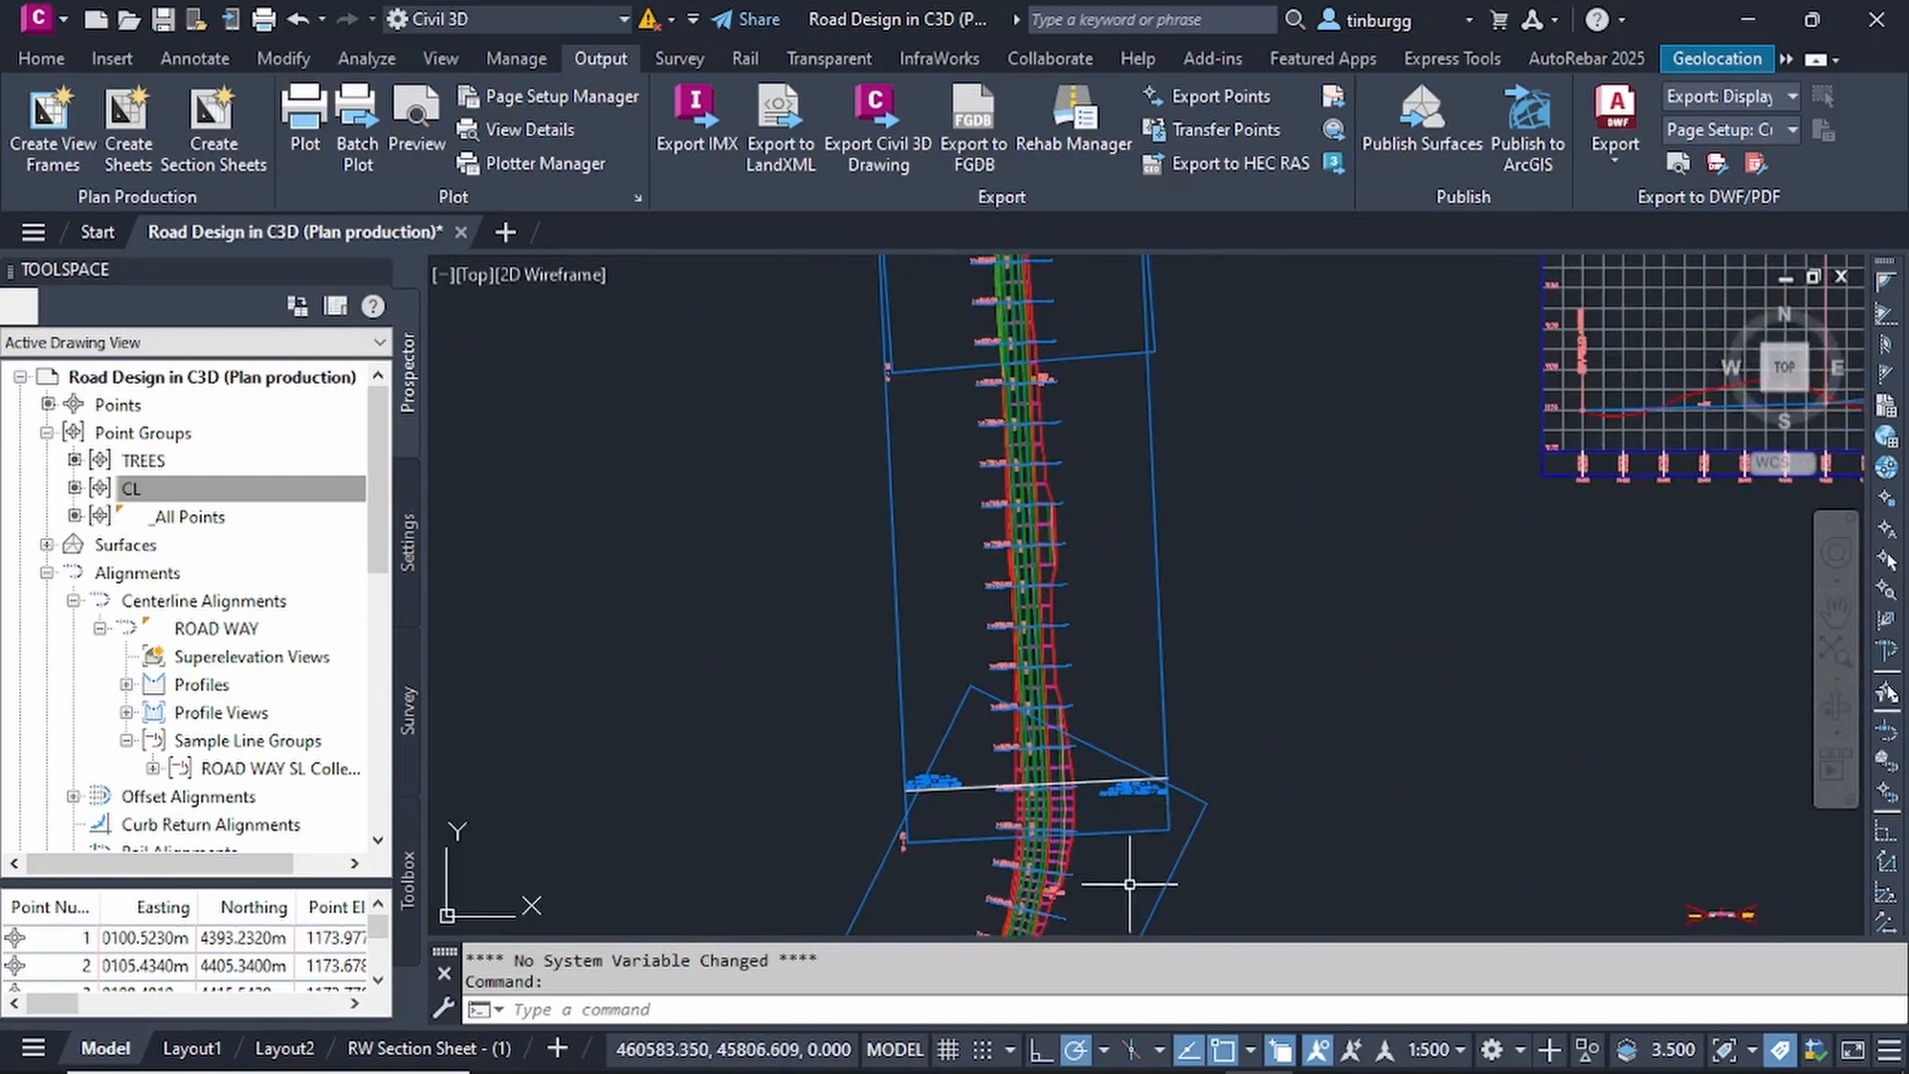
pyautogui.moveTo(1136, 783); pyautogui.dragTo(1137, 378, button='middle')
pyautogui.scroll(4, 1054, 489)
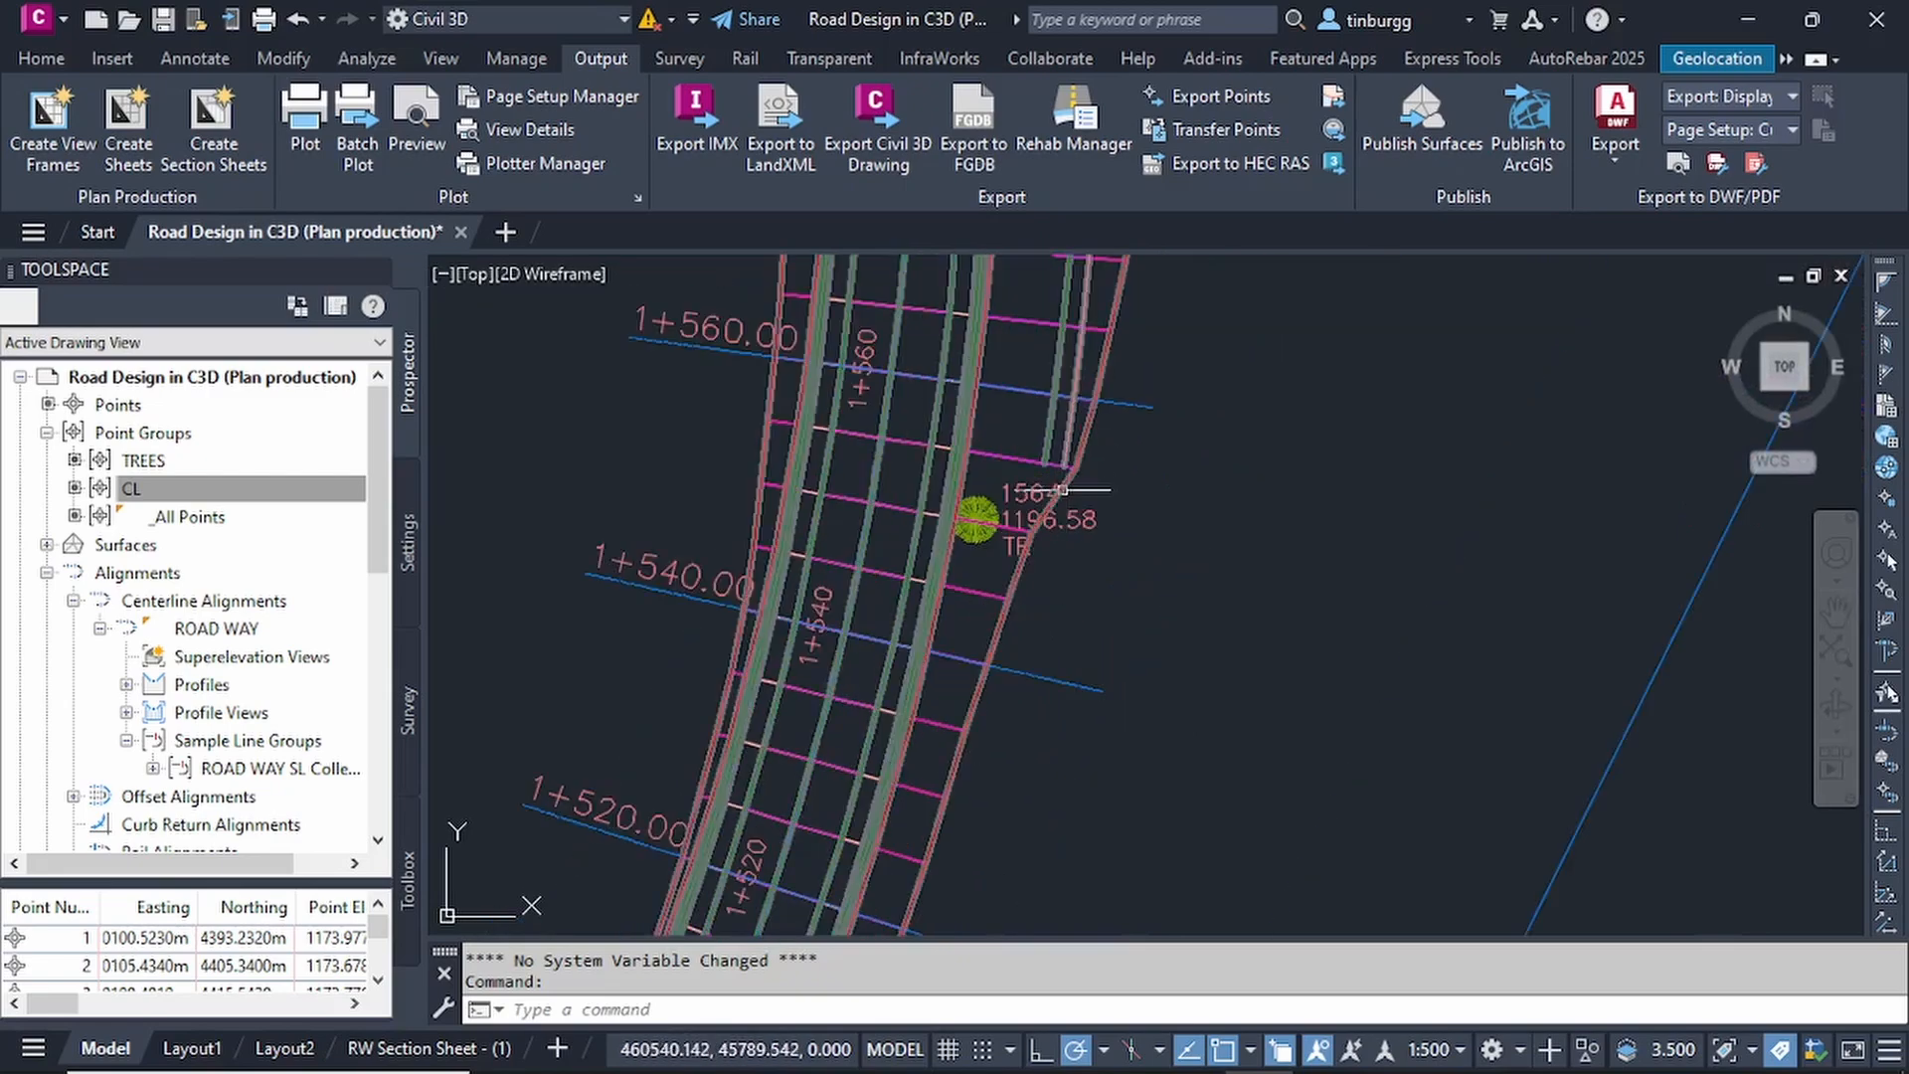
pyautogui.scroll(-2, 1145, 542)
pyautogui.scroll(-2, 1146, 542)
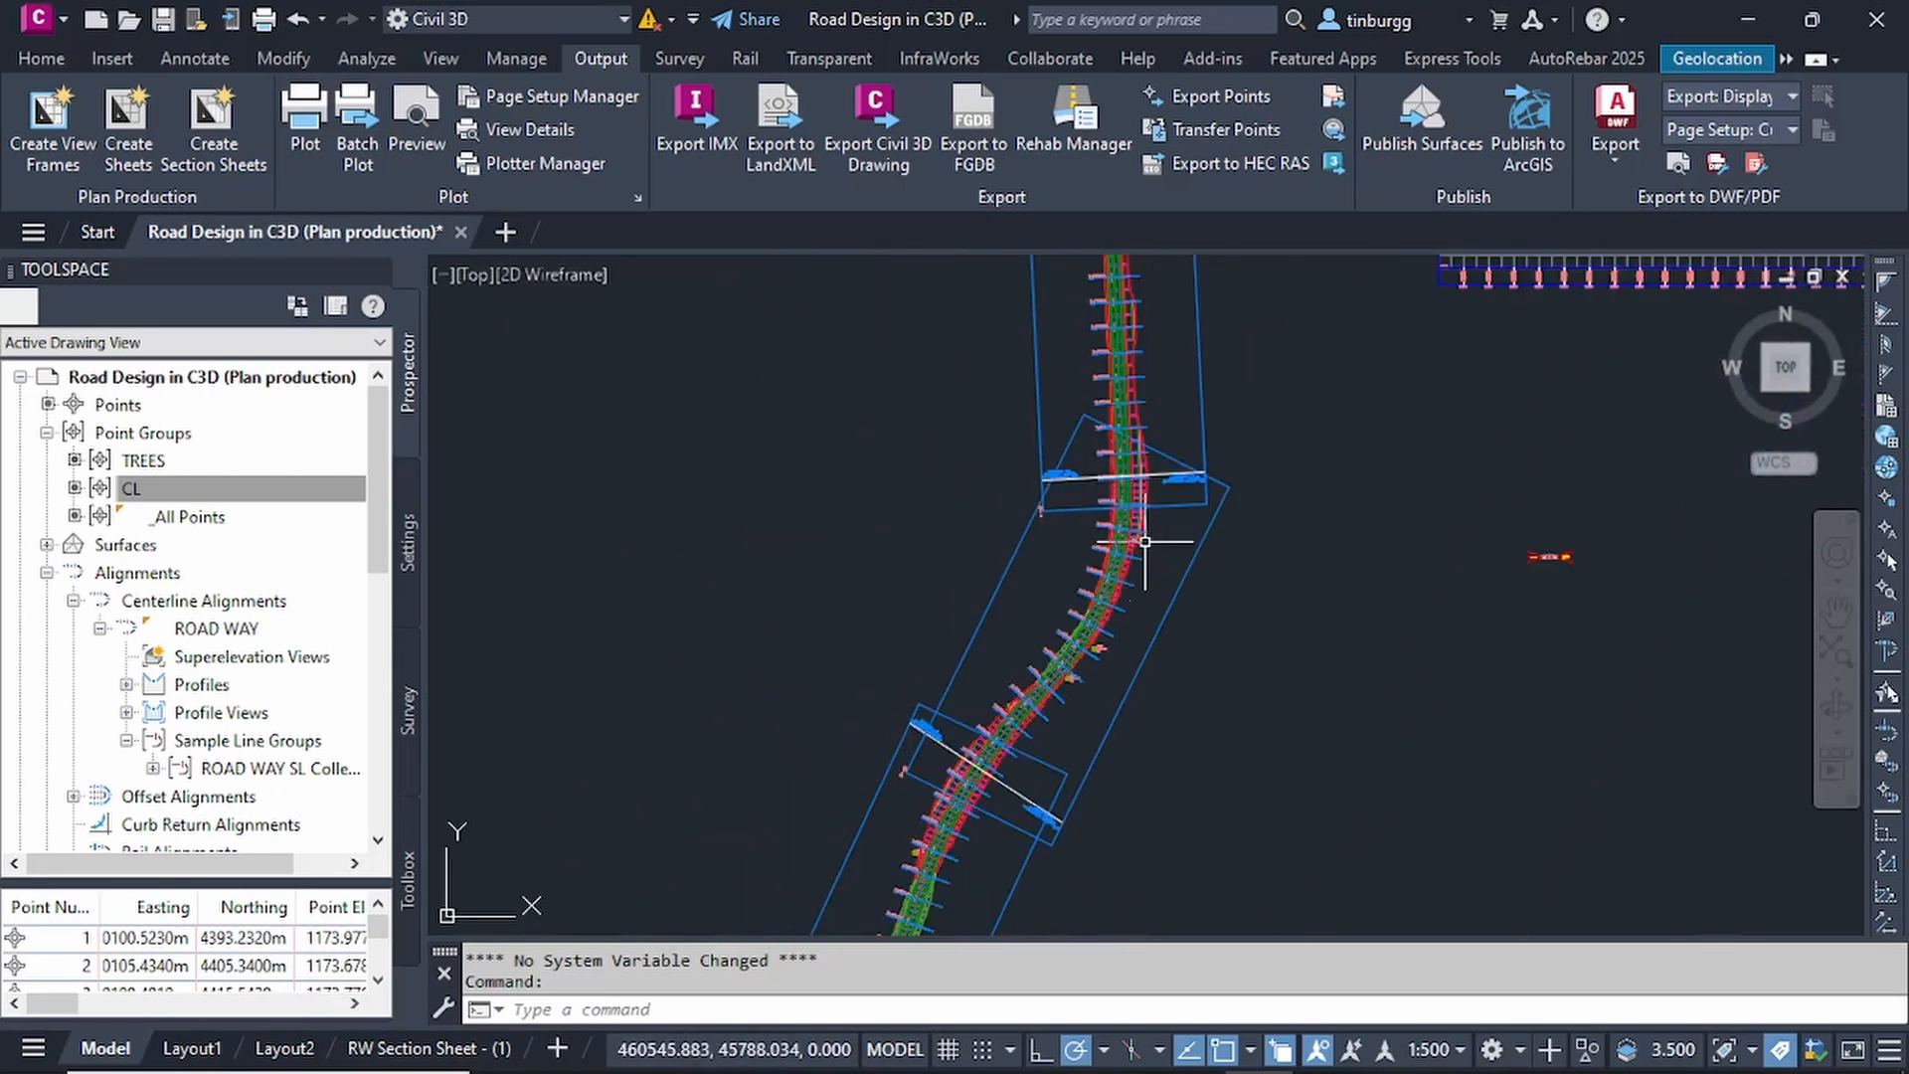
pyautogui.scroll(3, 1080, 622)
pyautogui.scroll(-3, 1166, 662)
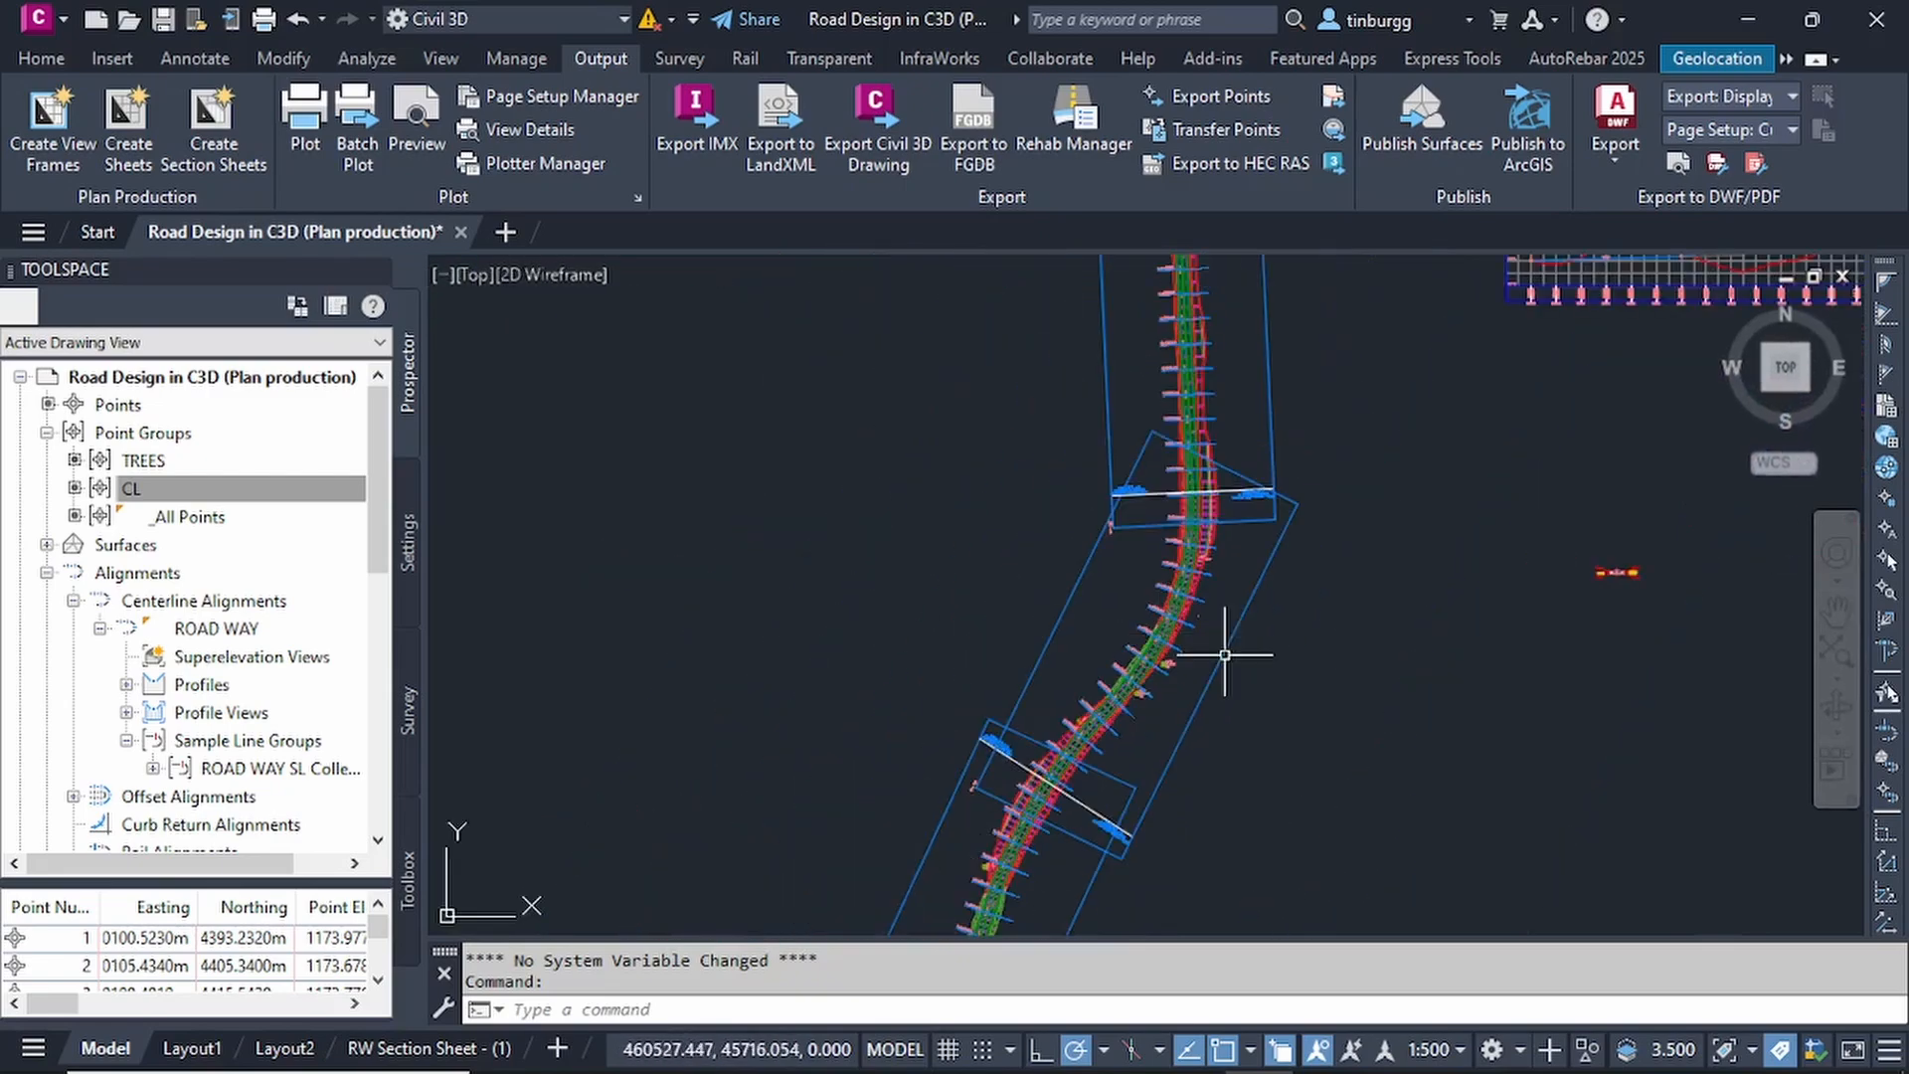
pyautogui.scroll(-2, 1115, 576)
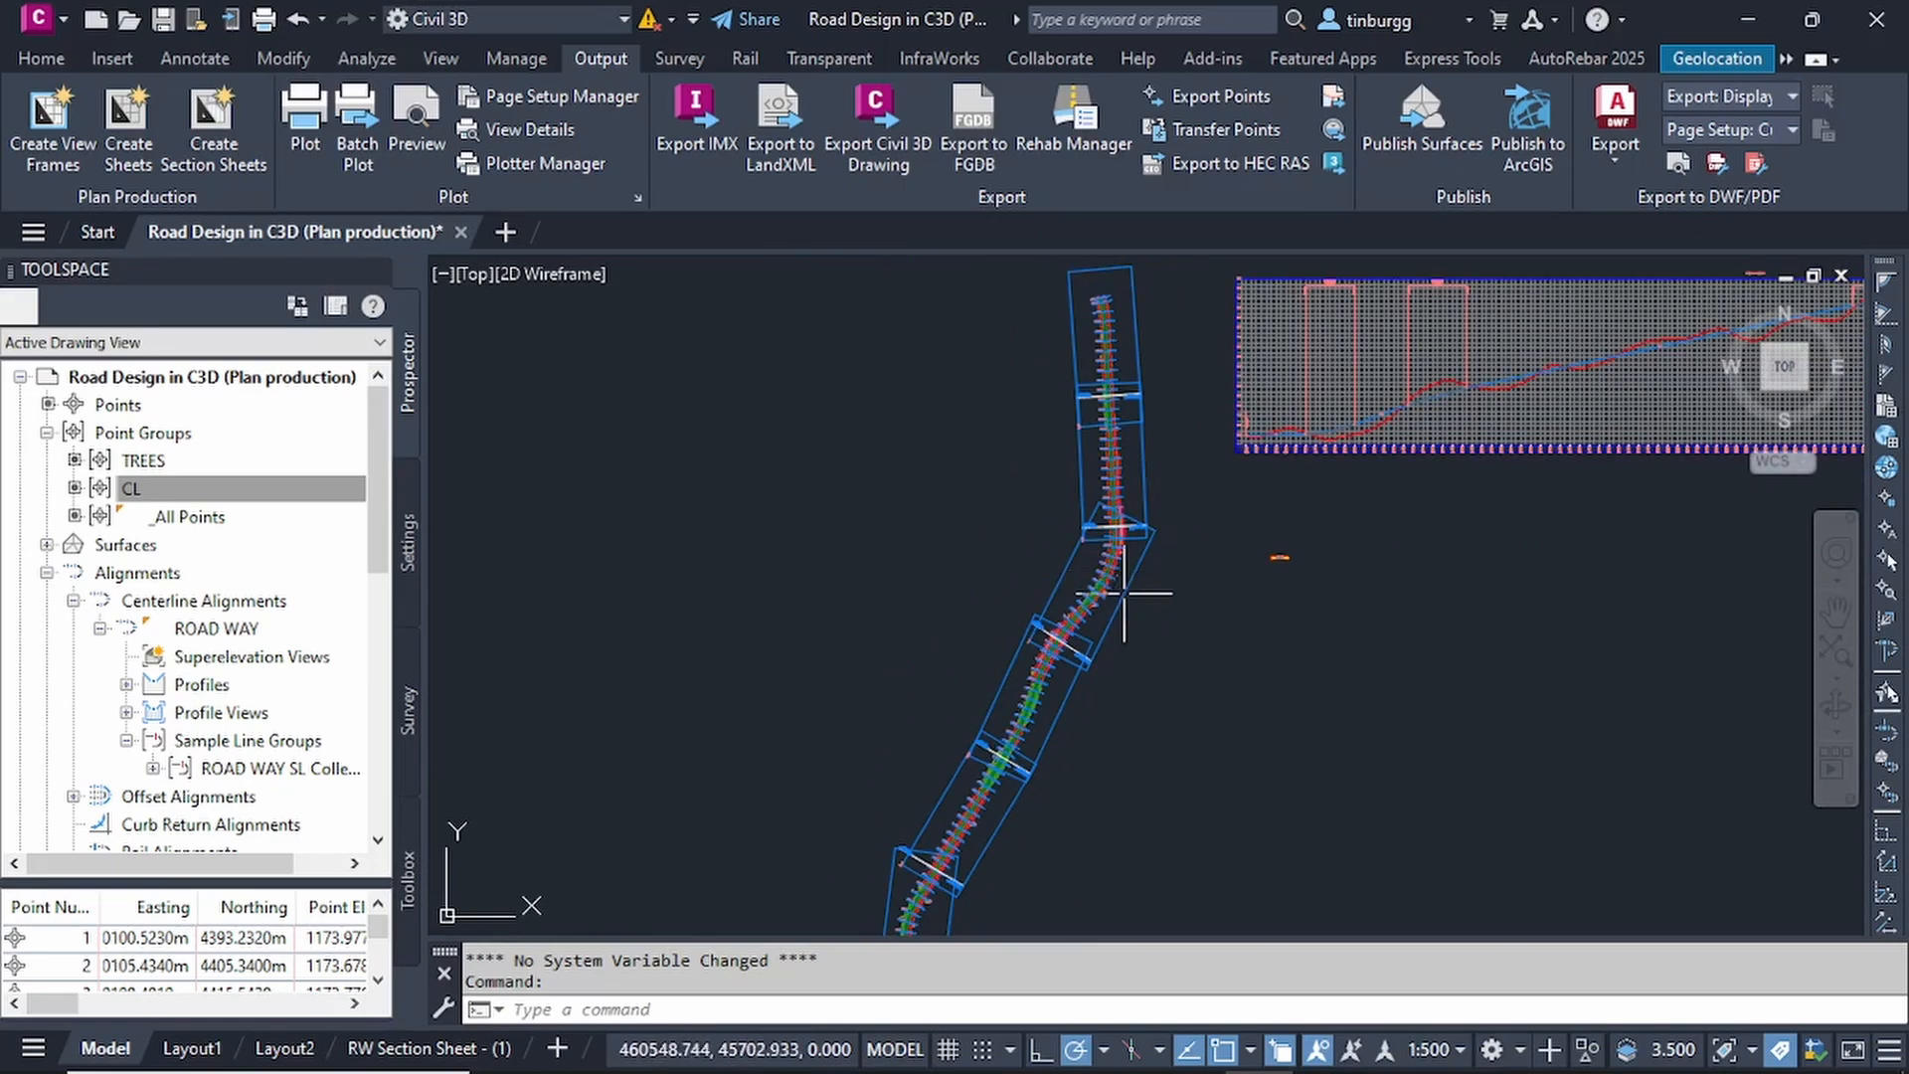
pyautogui.scroll(2, 1100, 533)
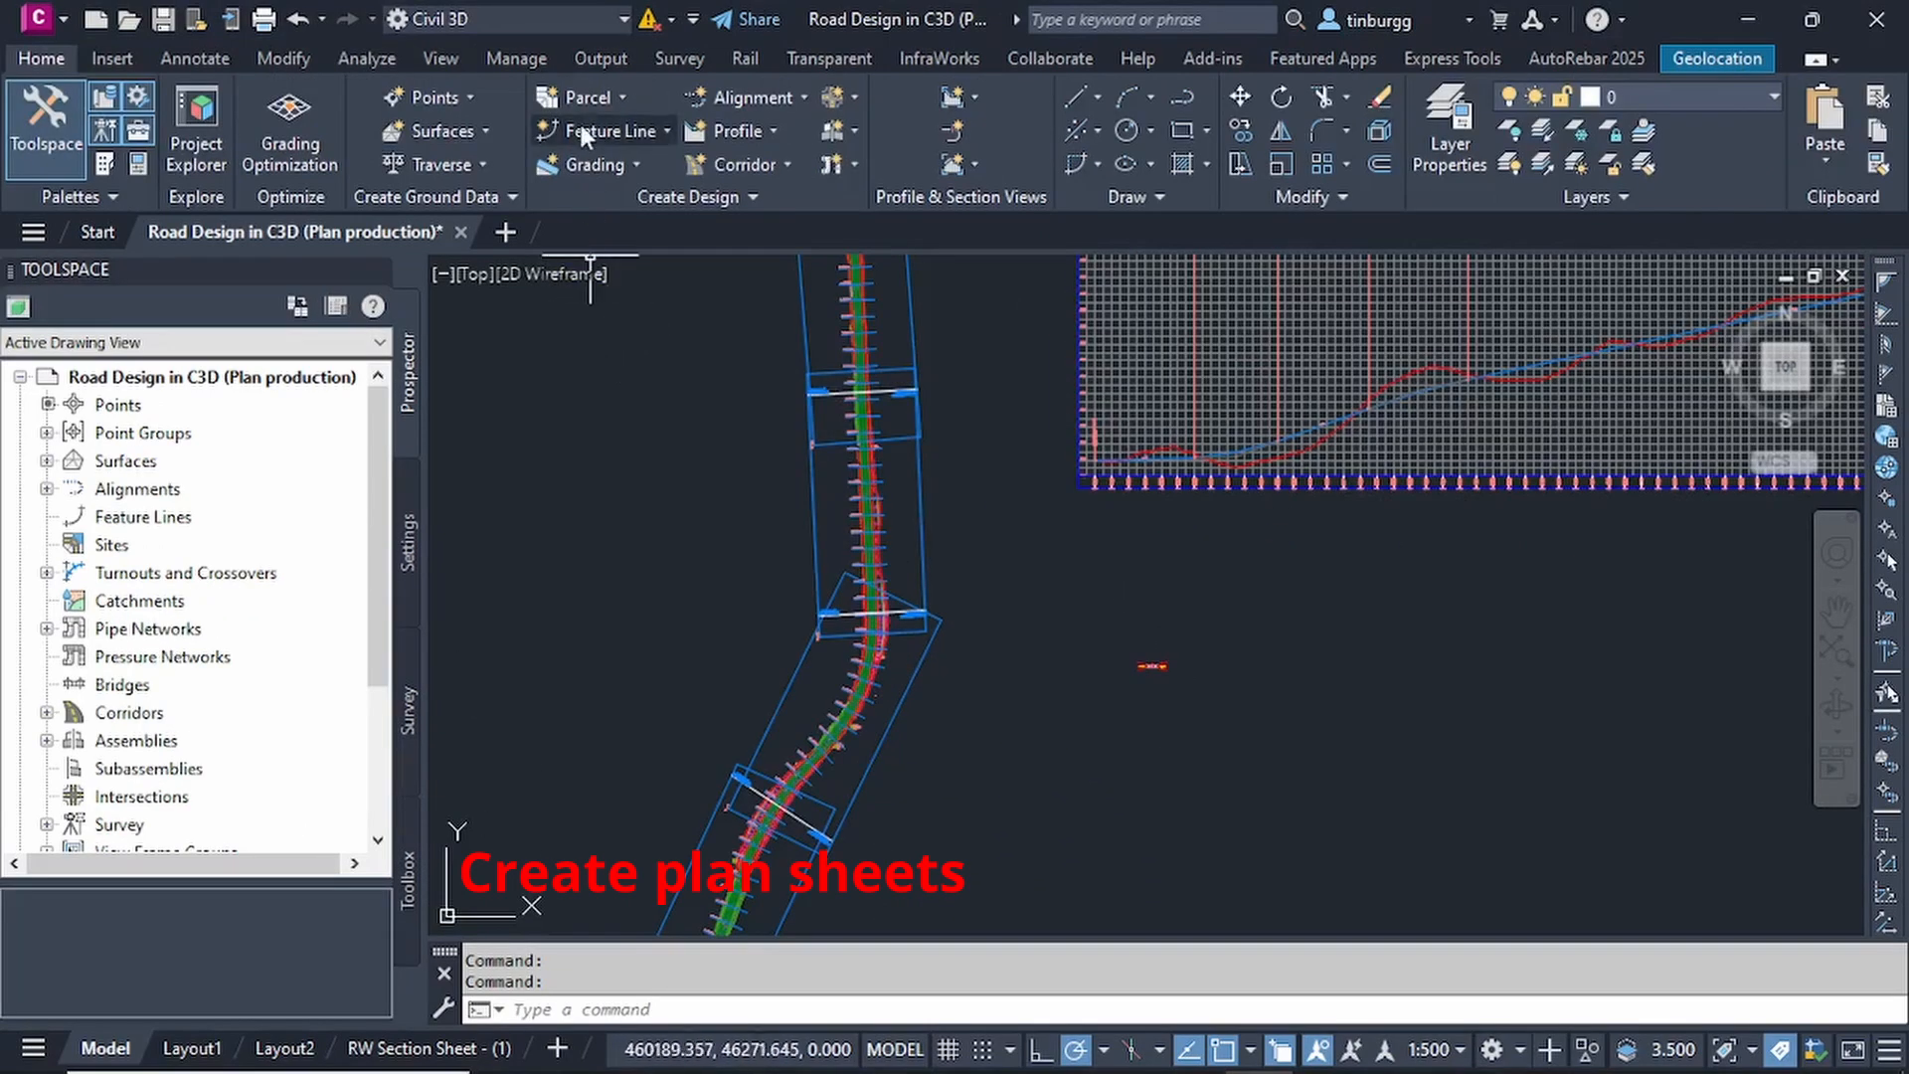
# Start creating sheets from the view frame group VFG - ROAD WAY - (1).
pyautogui.click(605, 52)
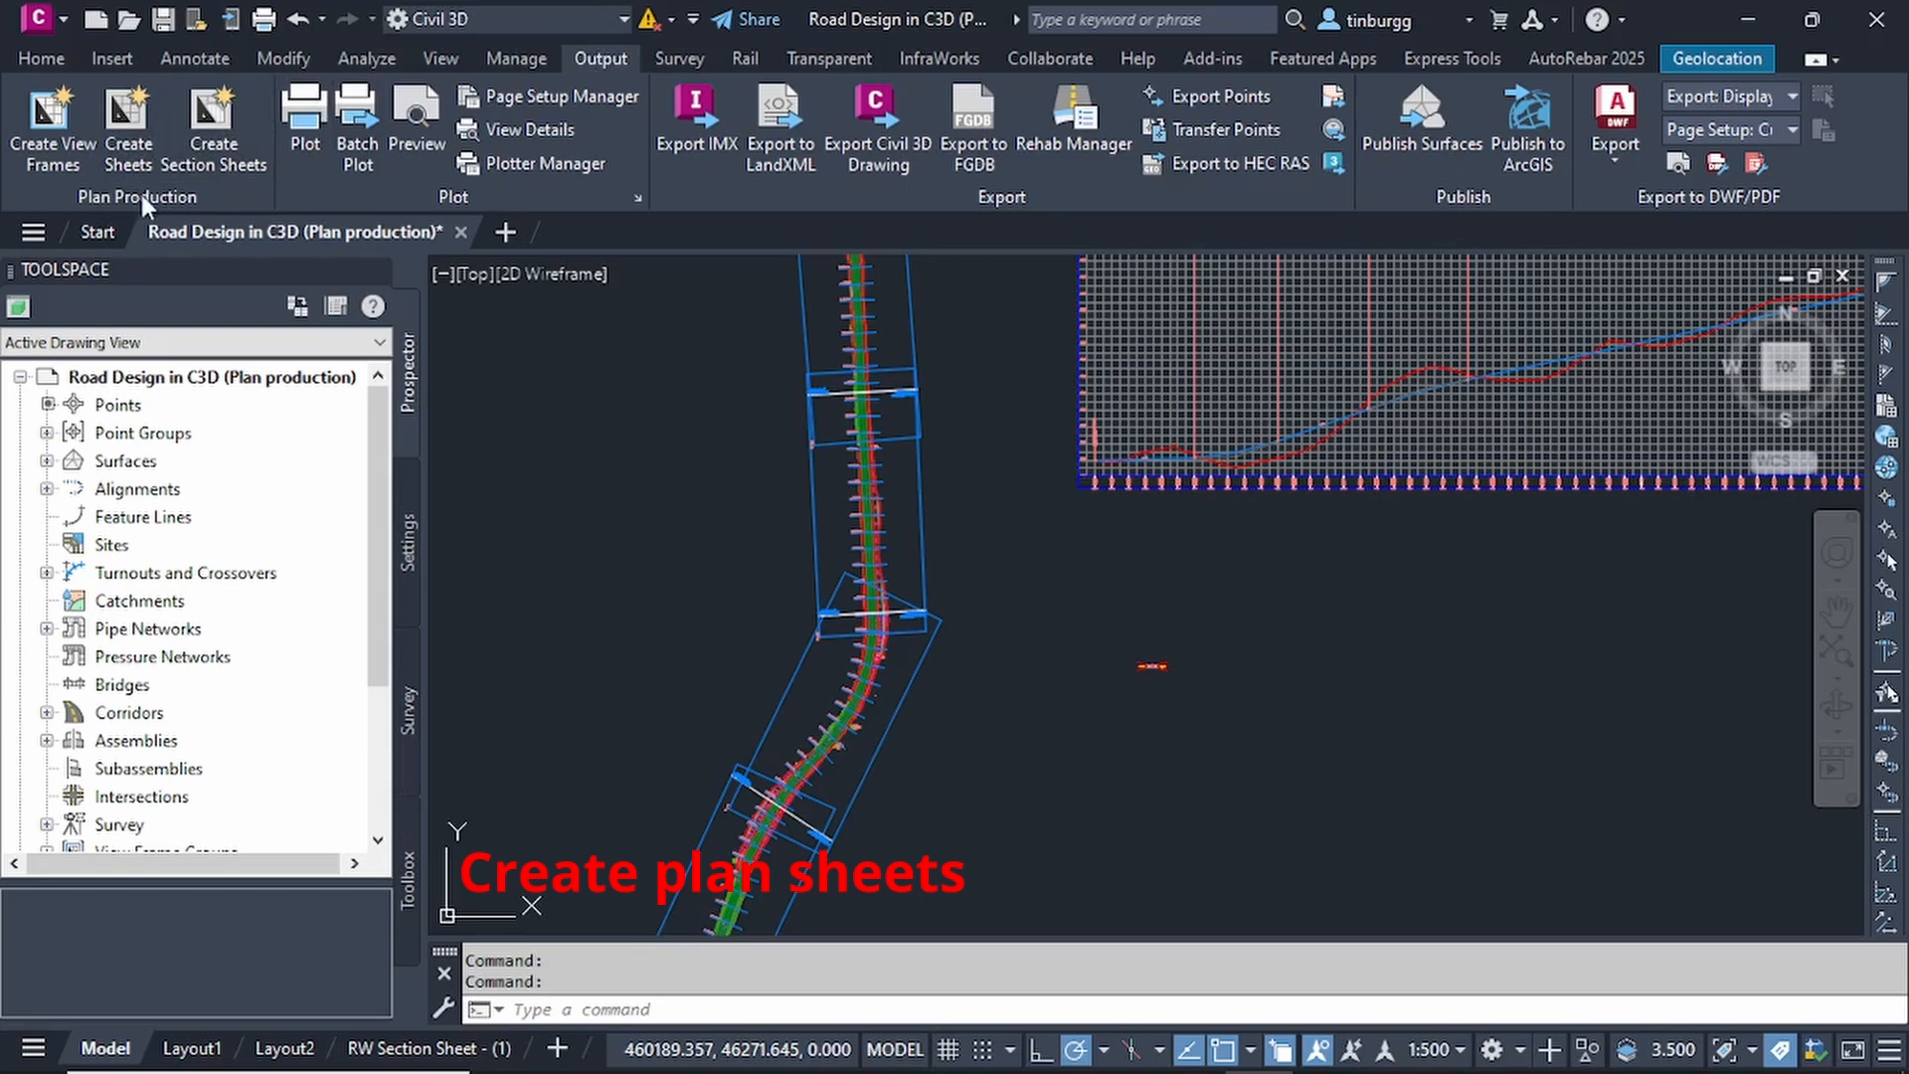
pyautogui.click(119, 121)
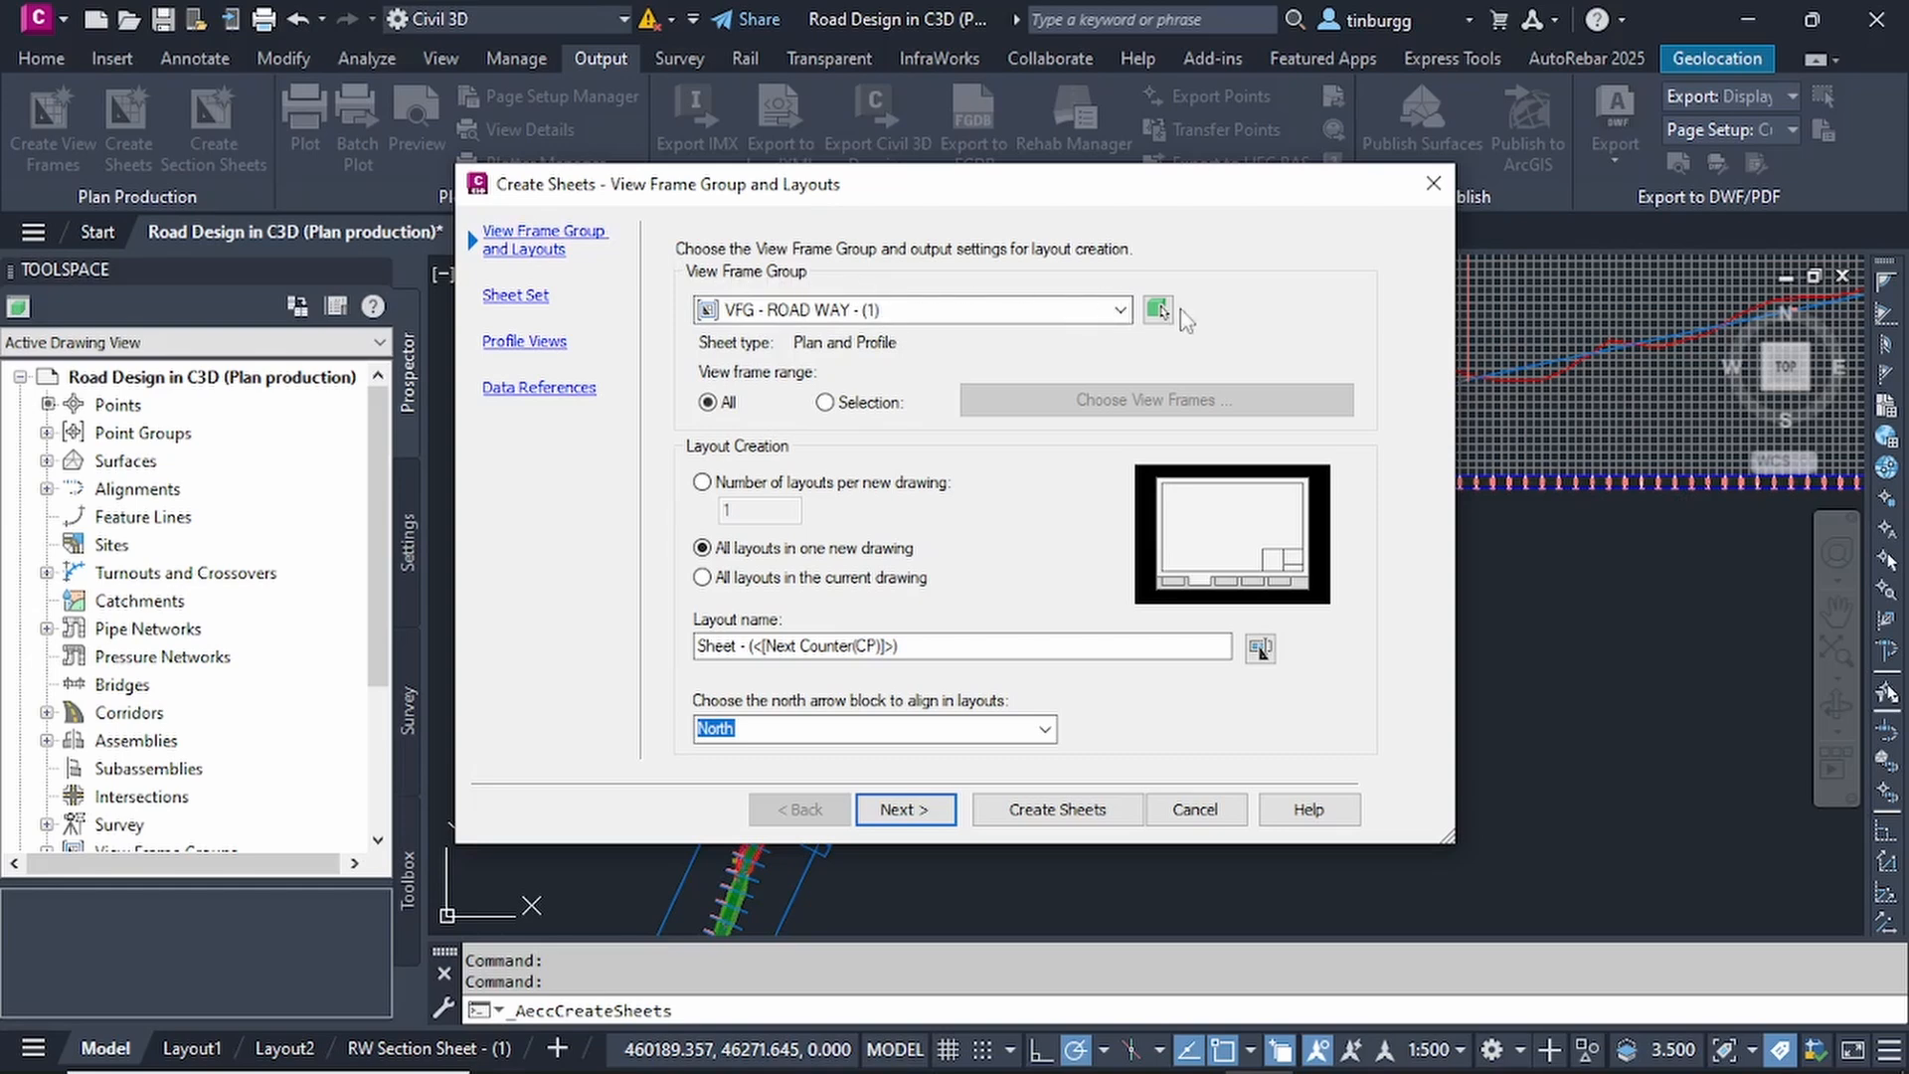
pyautogui.click(1120, 311)
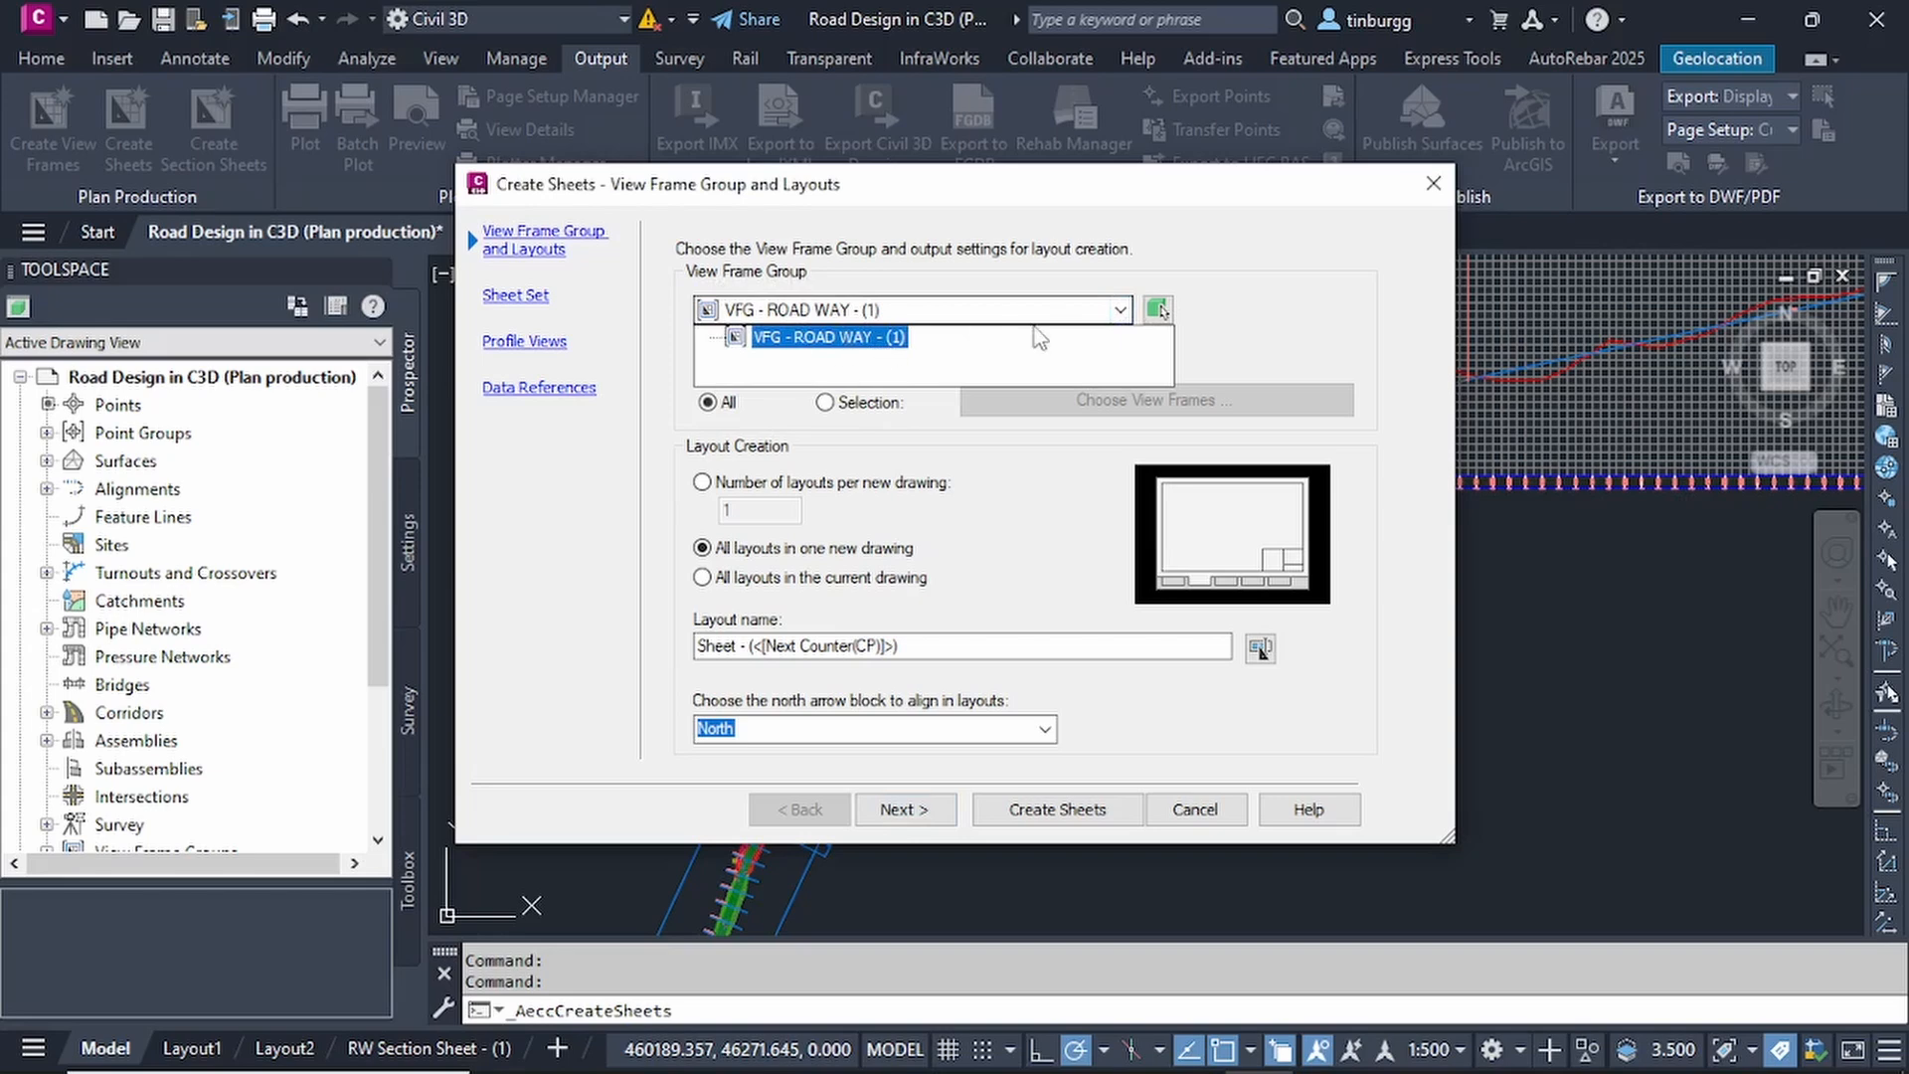
pyautogui.click(1121, 311)
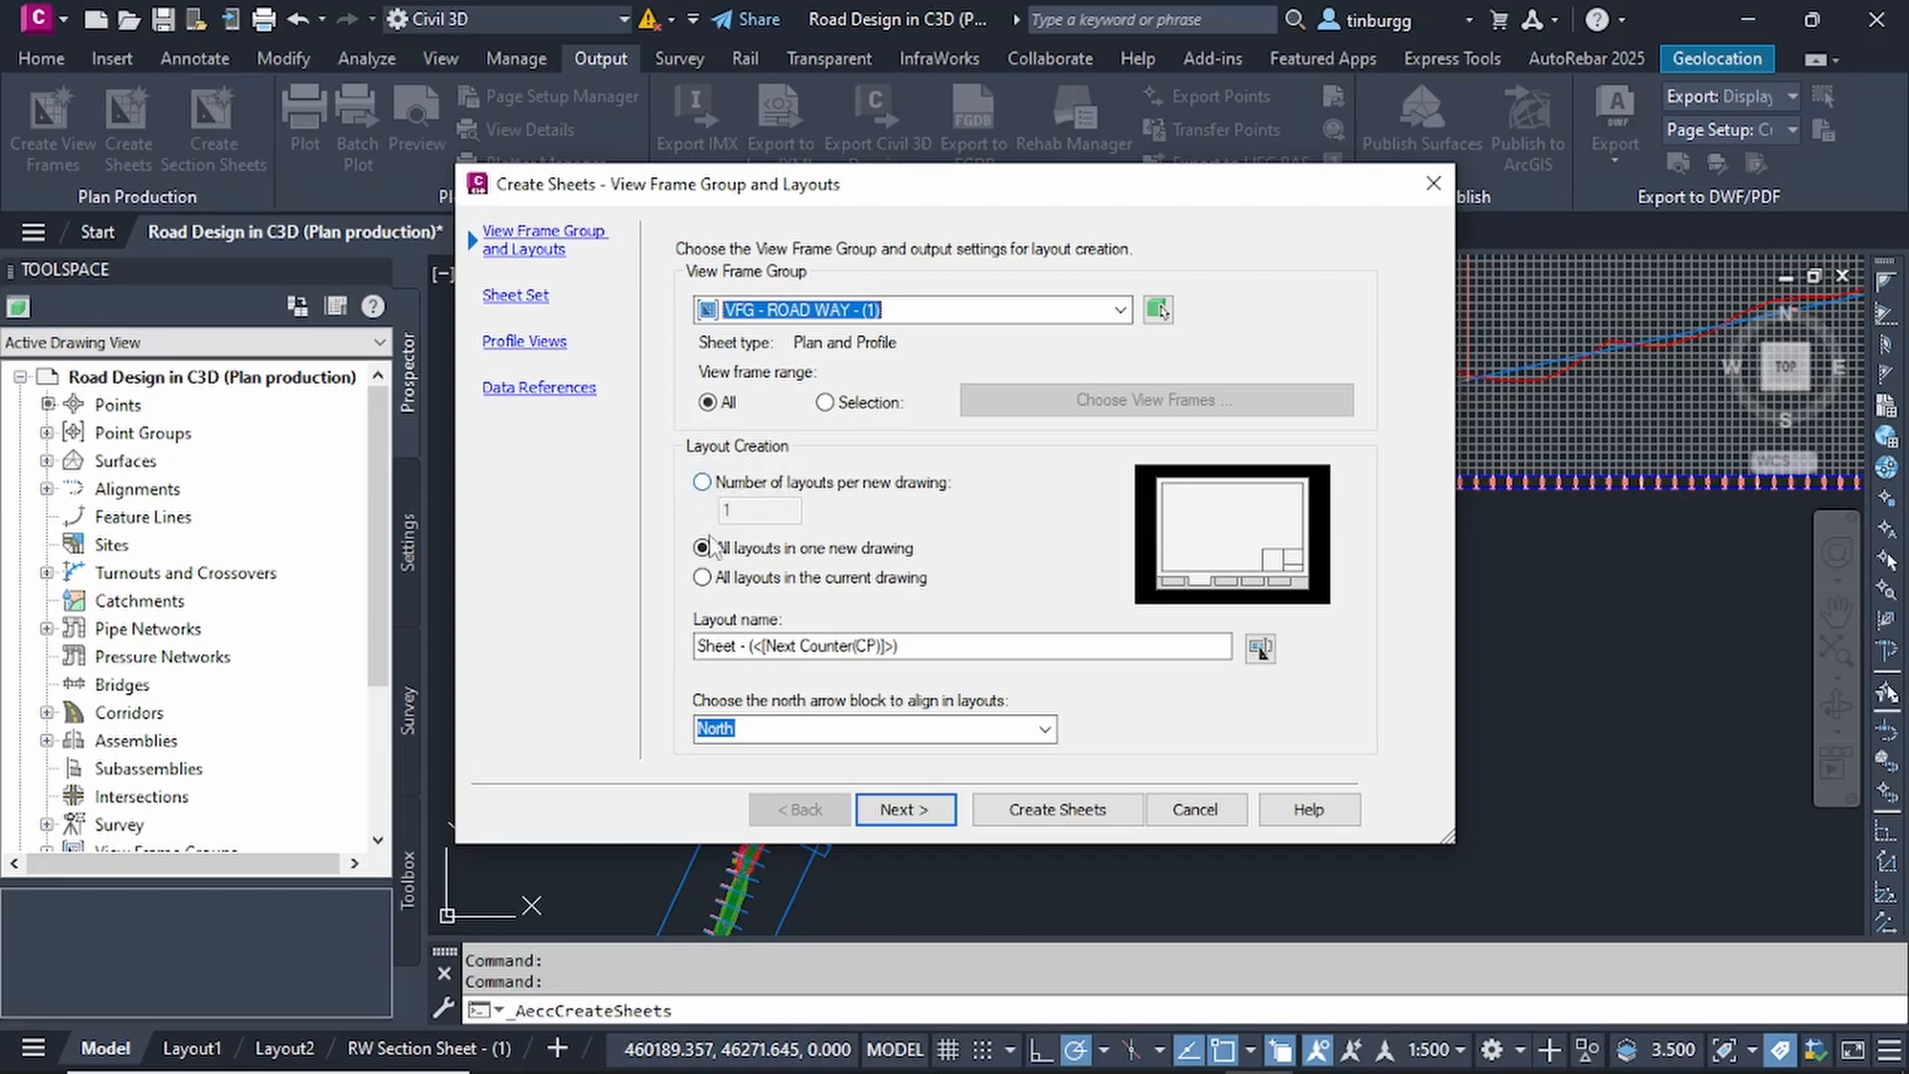
# Compare the layout creation options, keep all layouts in one new drawing, and check the layout name template.
pyautogui.click(703, 483)
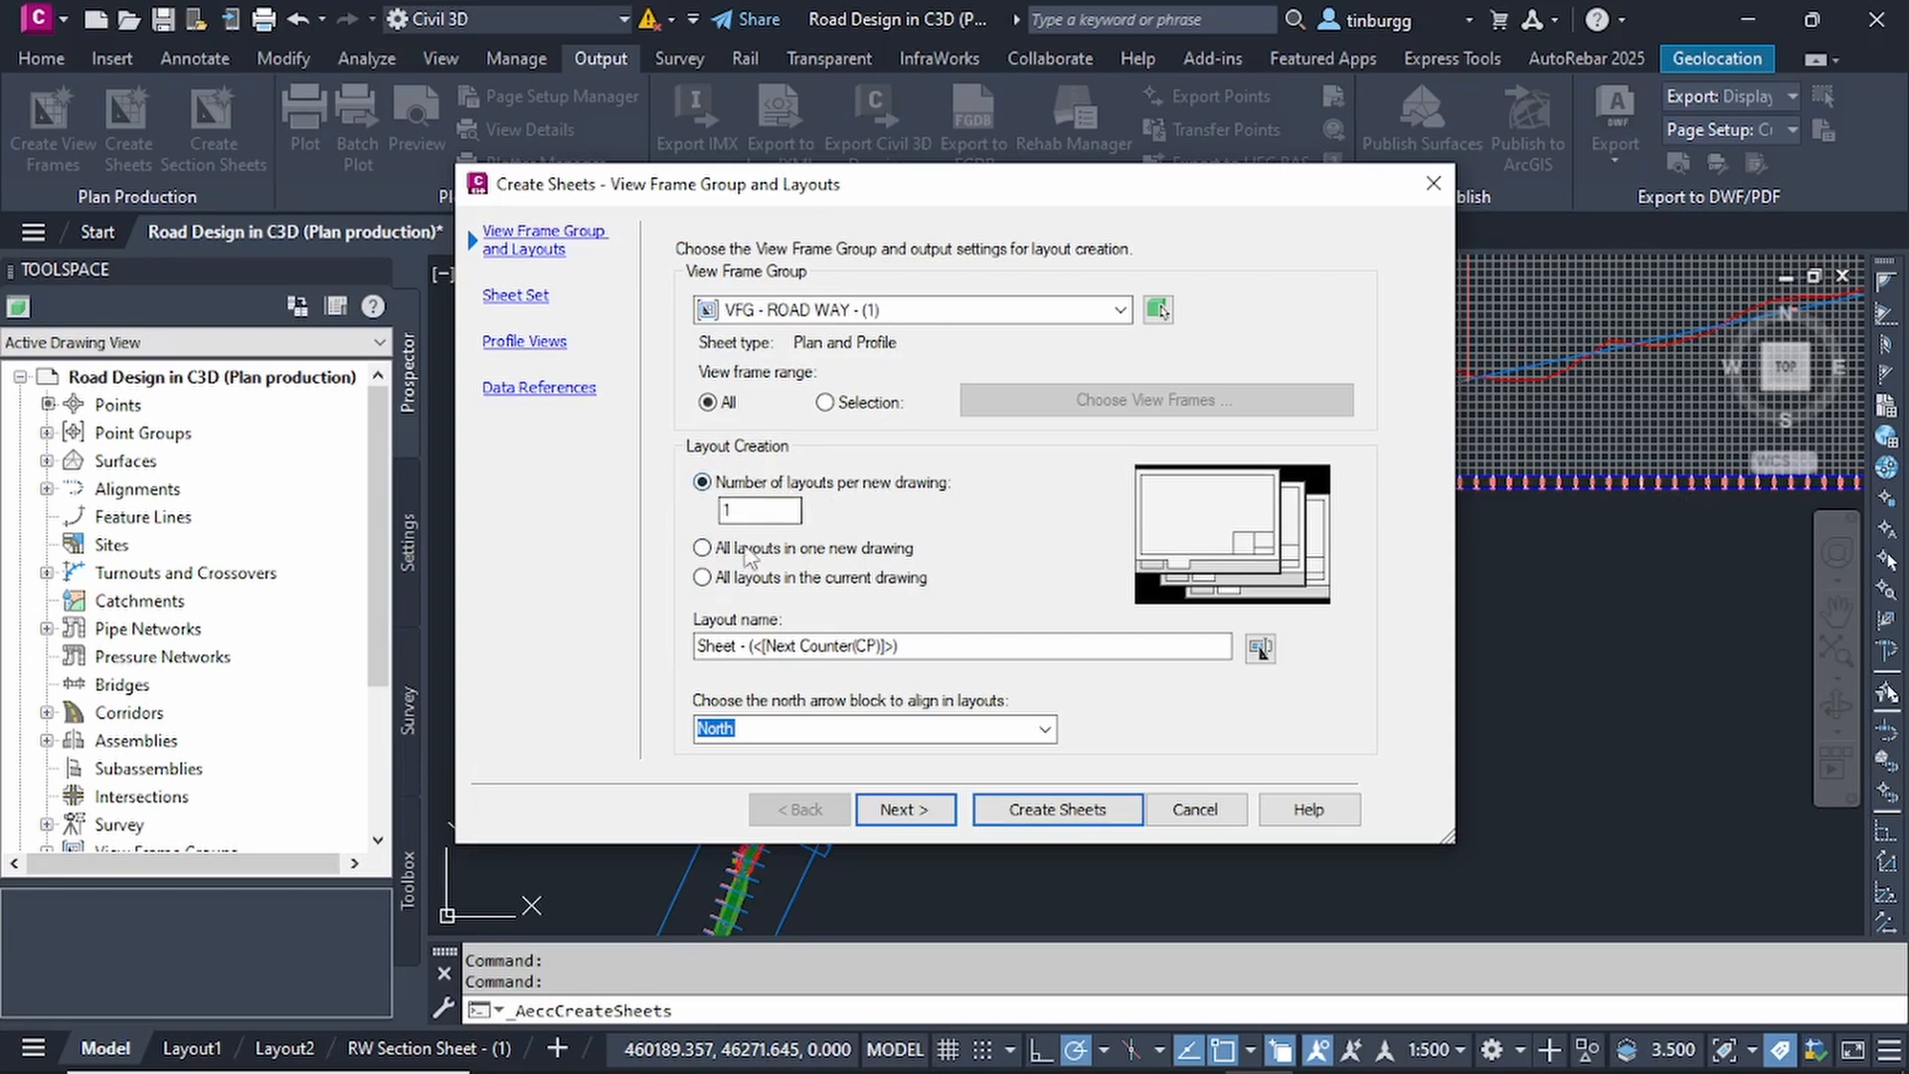
pyautogui.click(702, 548)
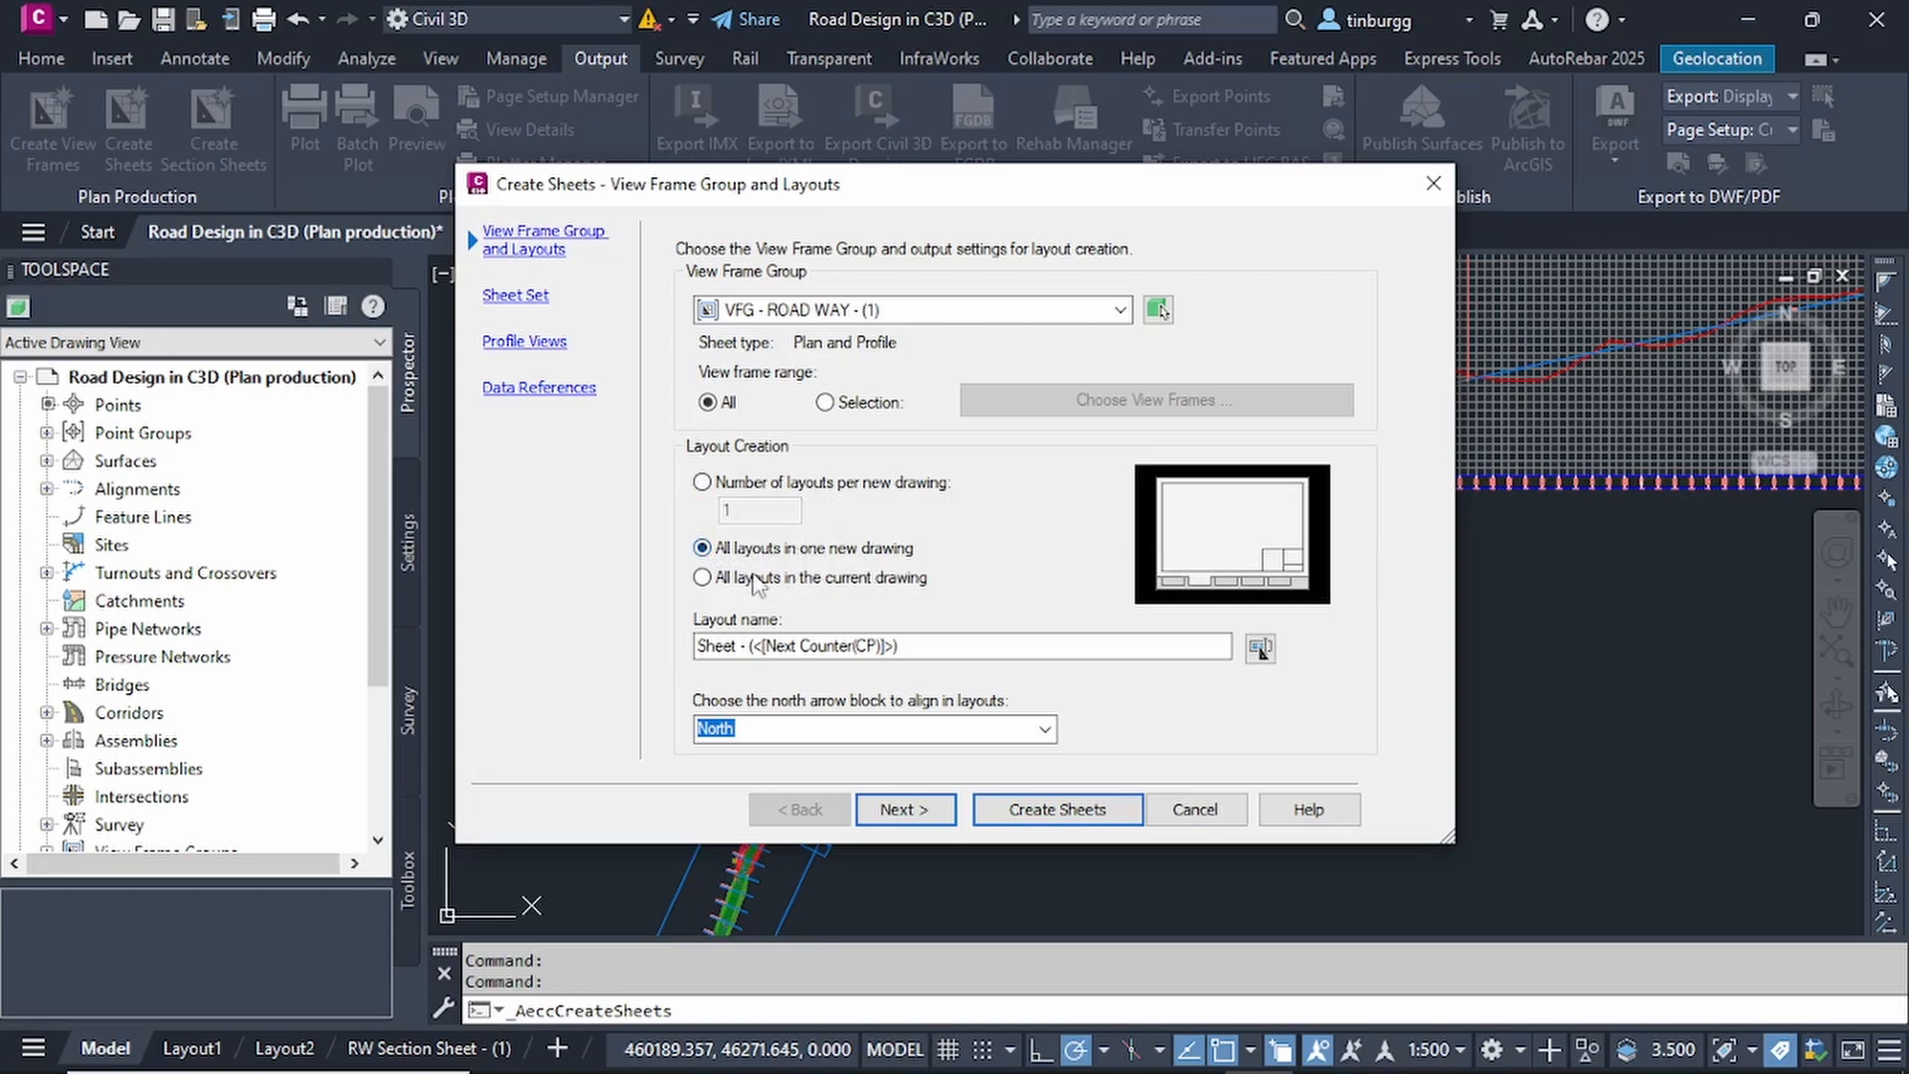
pyautogui.click(702, 579)
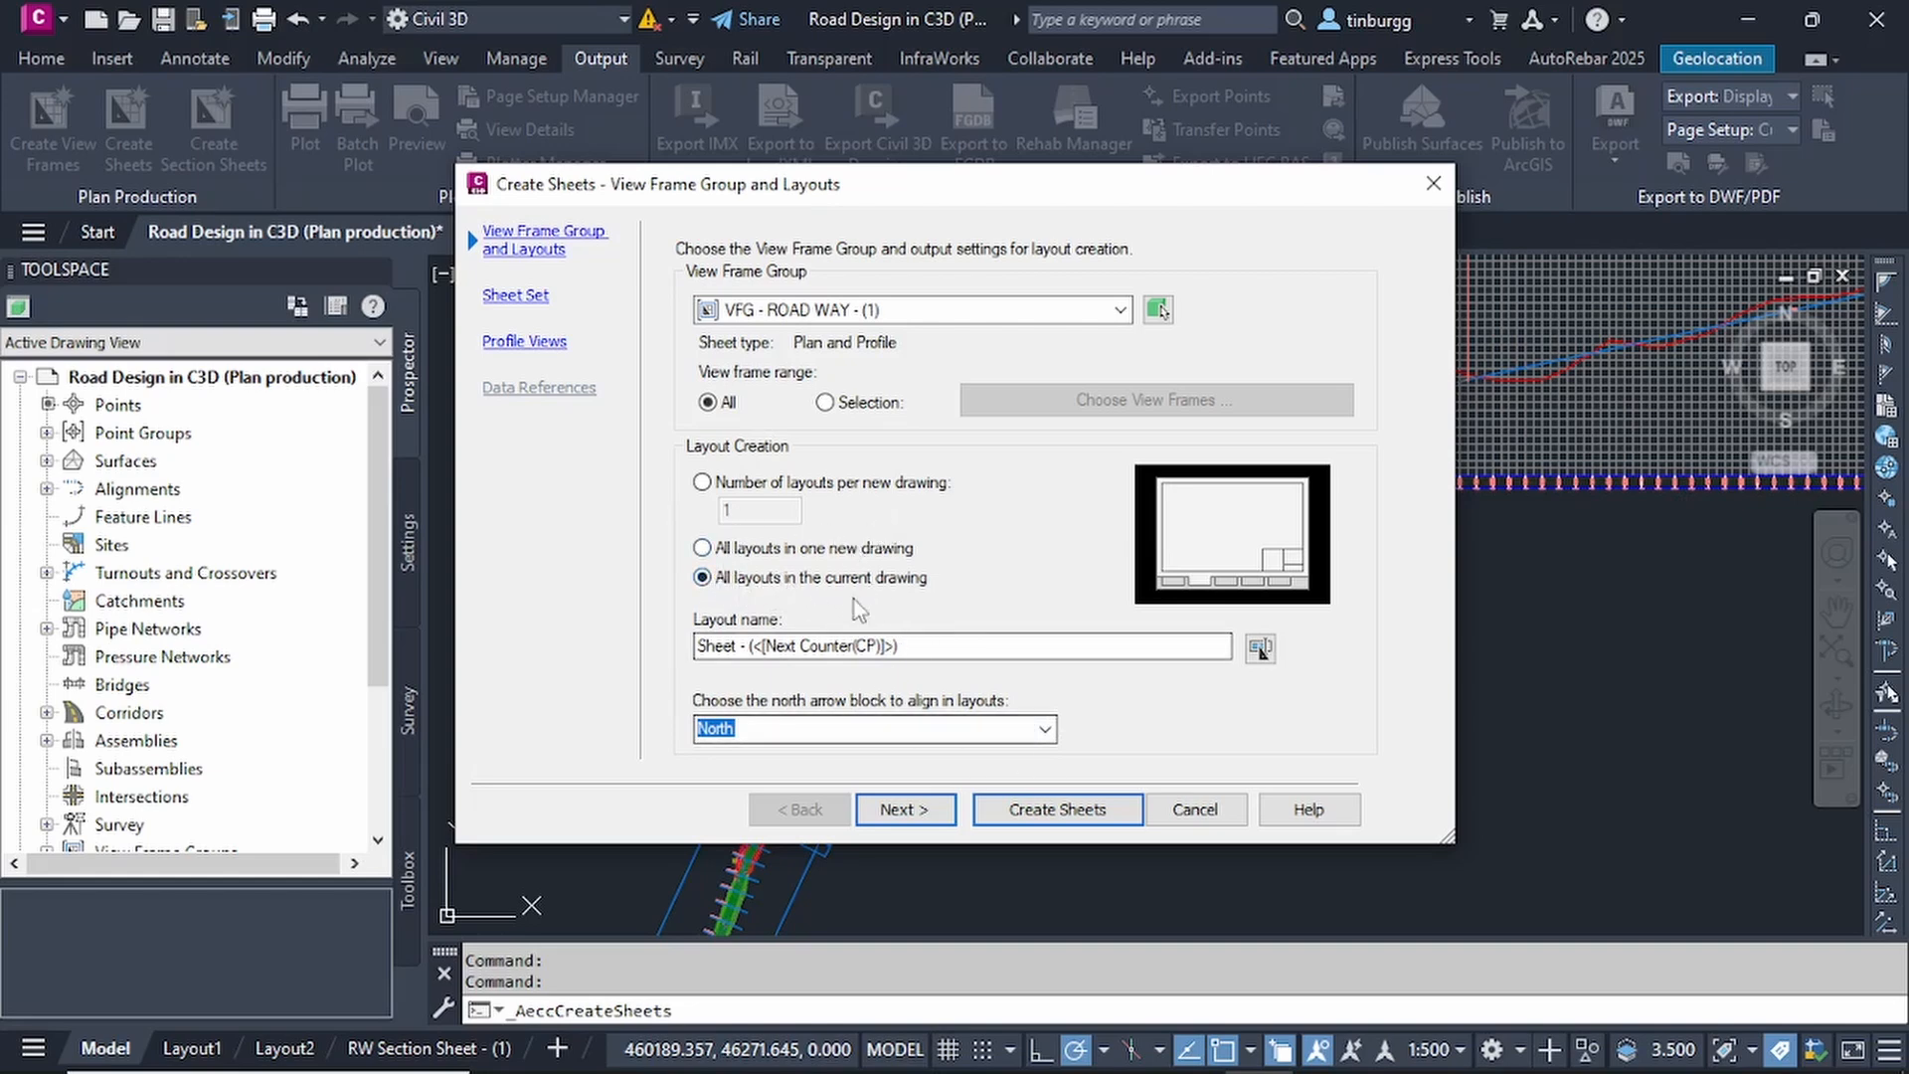
pyautogui.click(702, 548)
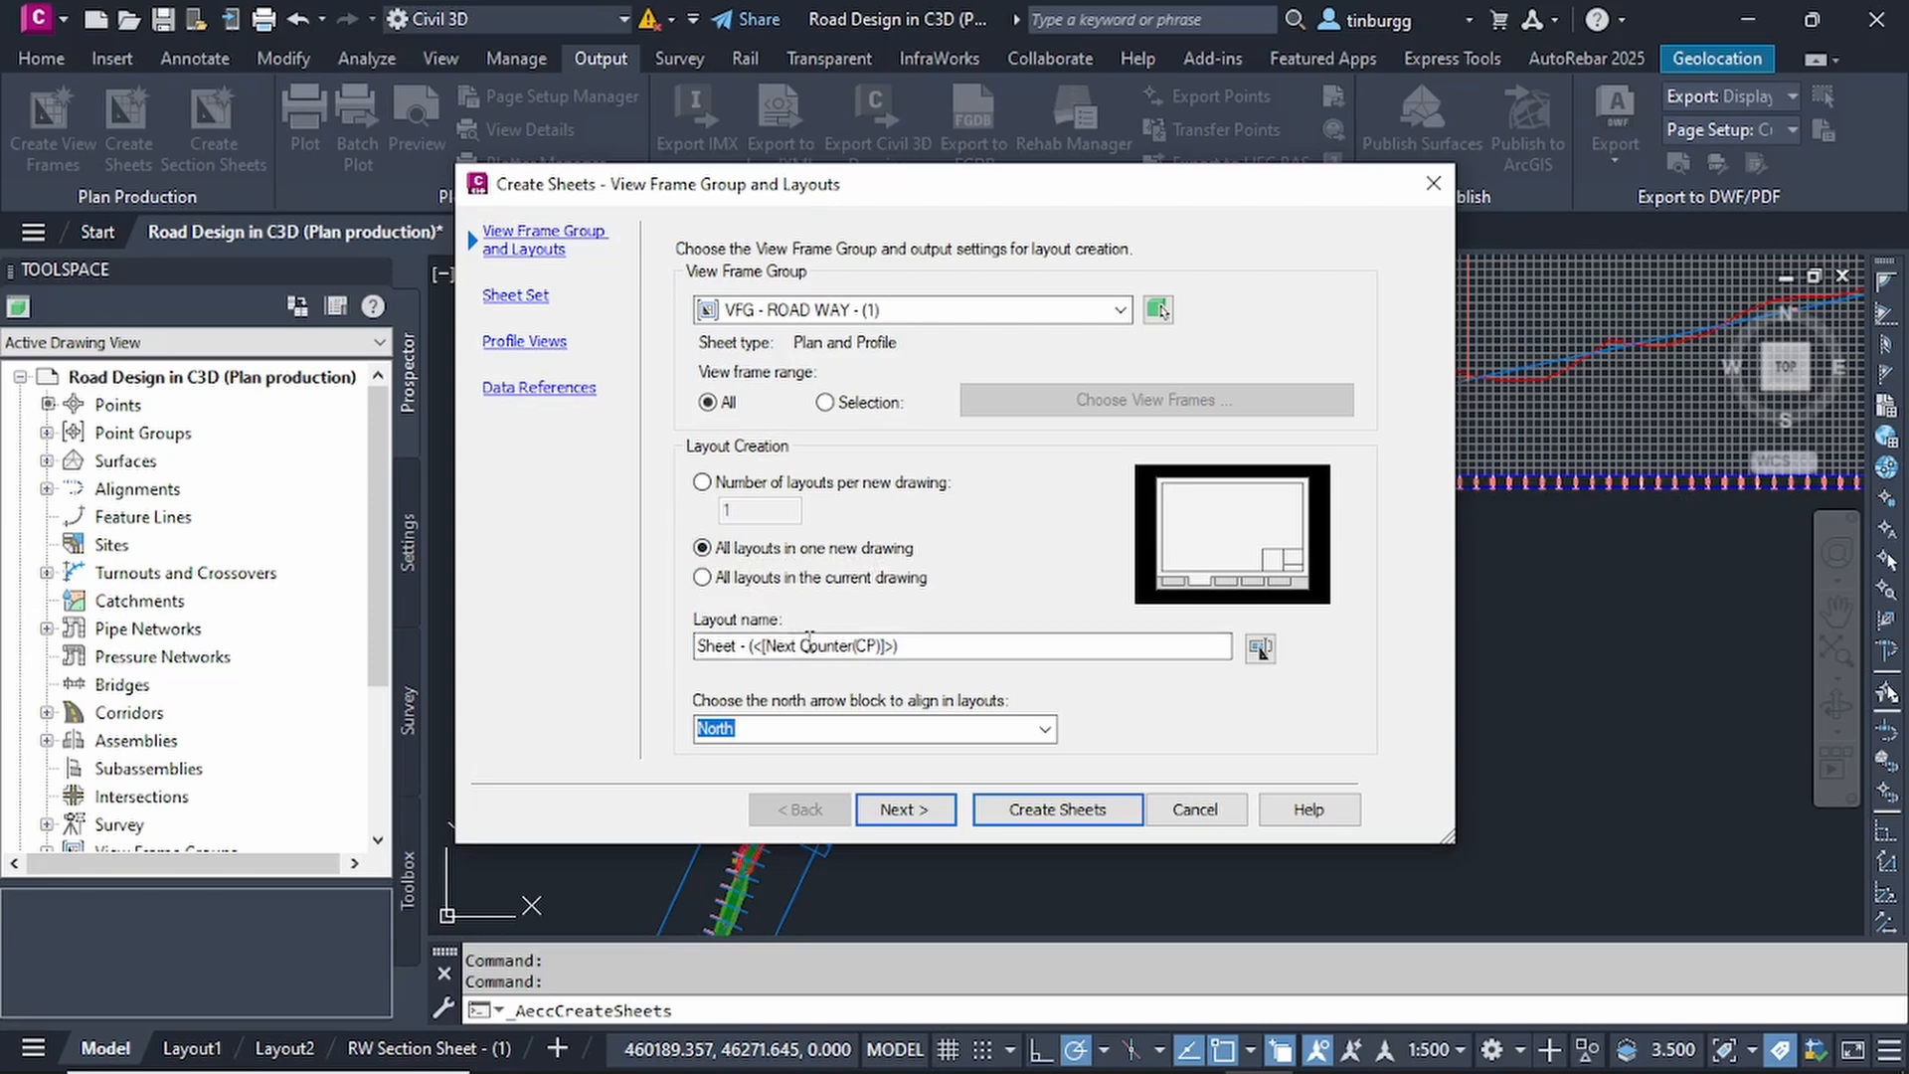
pyautogui.click(944, 648)
pyautogui.moveTo(909, 645)
pyautogui.mouseDown()
pyautogui.moveTo(724, 648)
pyautogui.moveTo(911, 653)
pyautogui.mouseUp()
# Choose North as the north arrow block to align in the layouts and continue to the sheet set settings.
pyautogui.click(1044, 731)
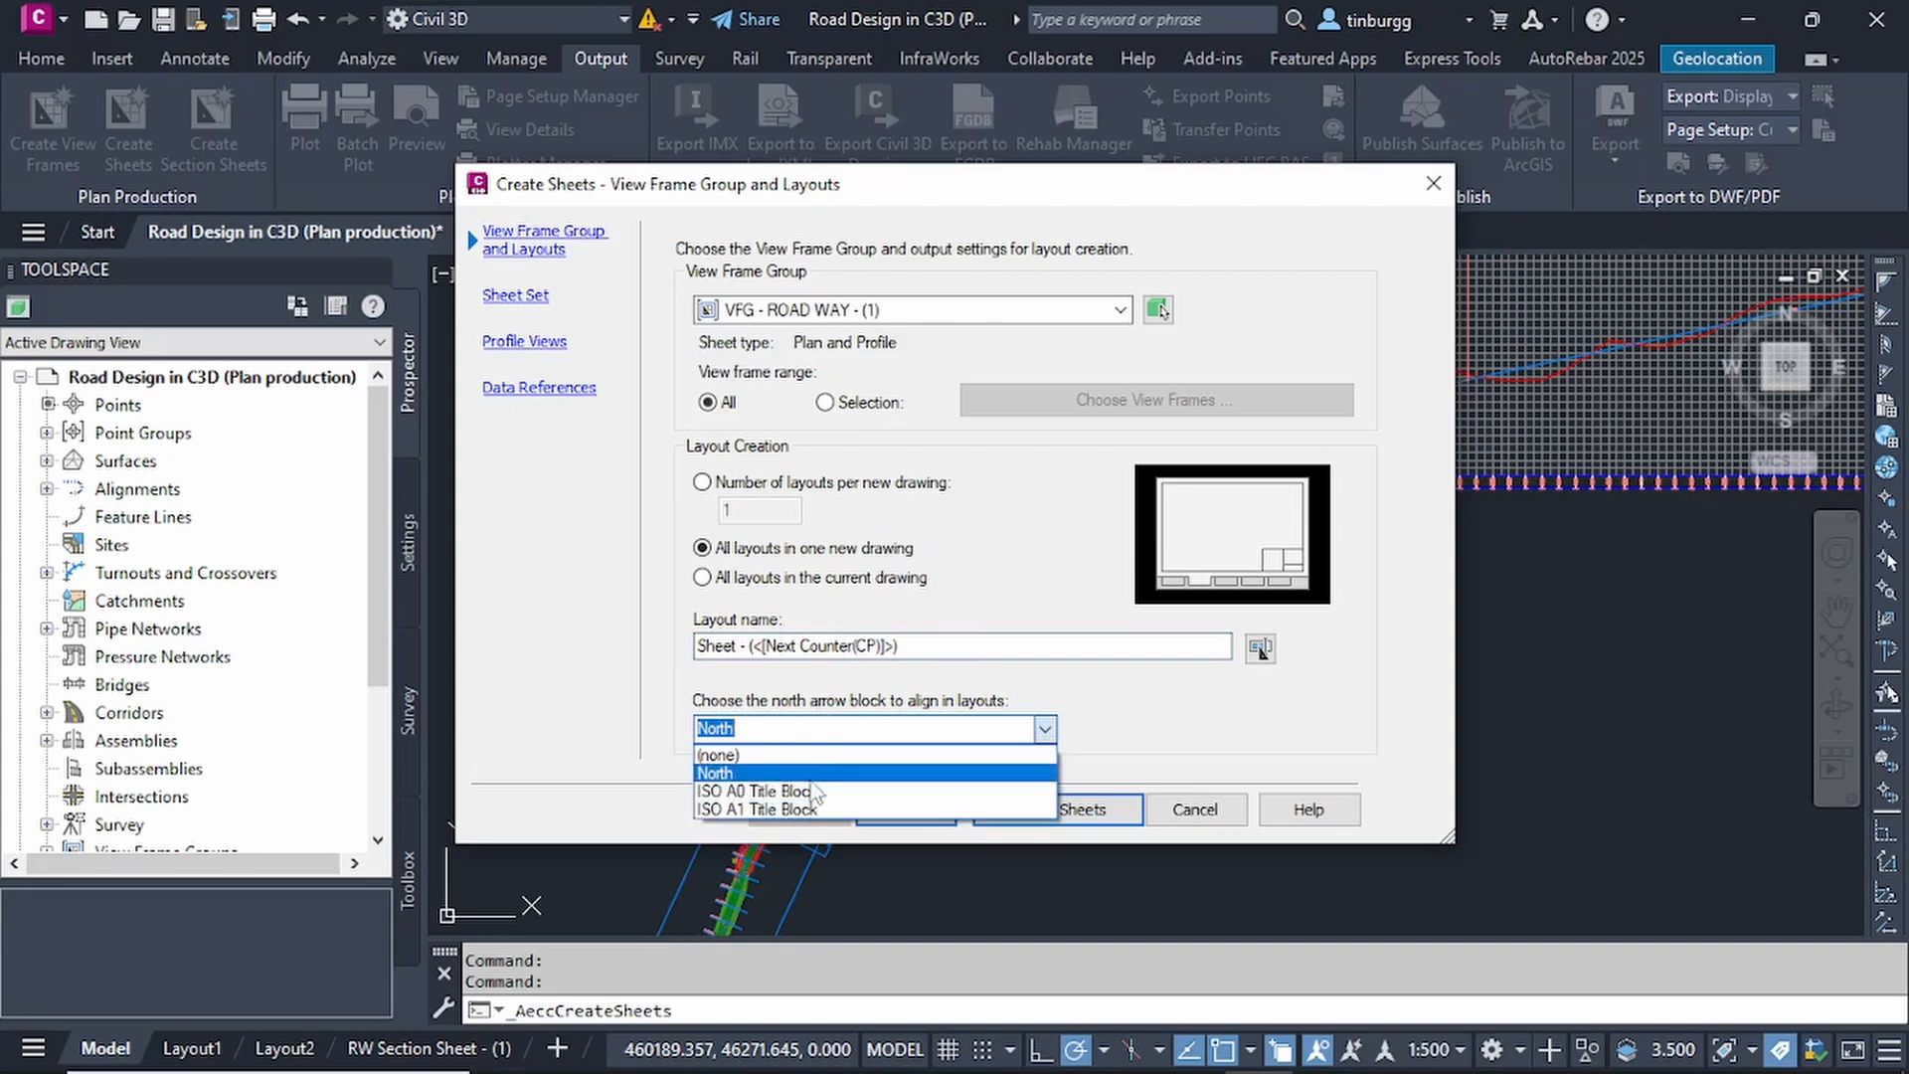
pyautogui.click(1044, 731)
pyautogui.click(1043, 730)
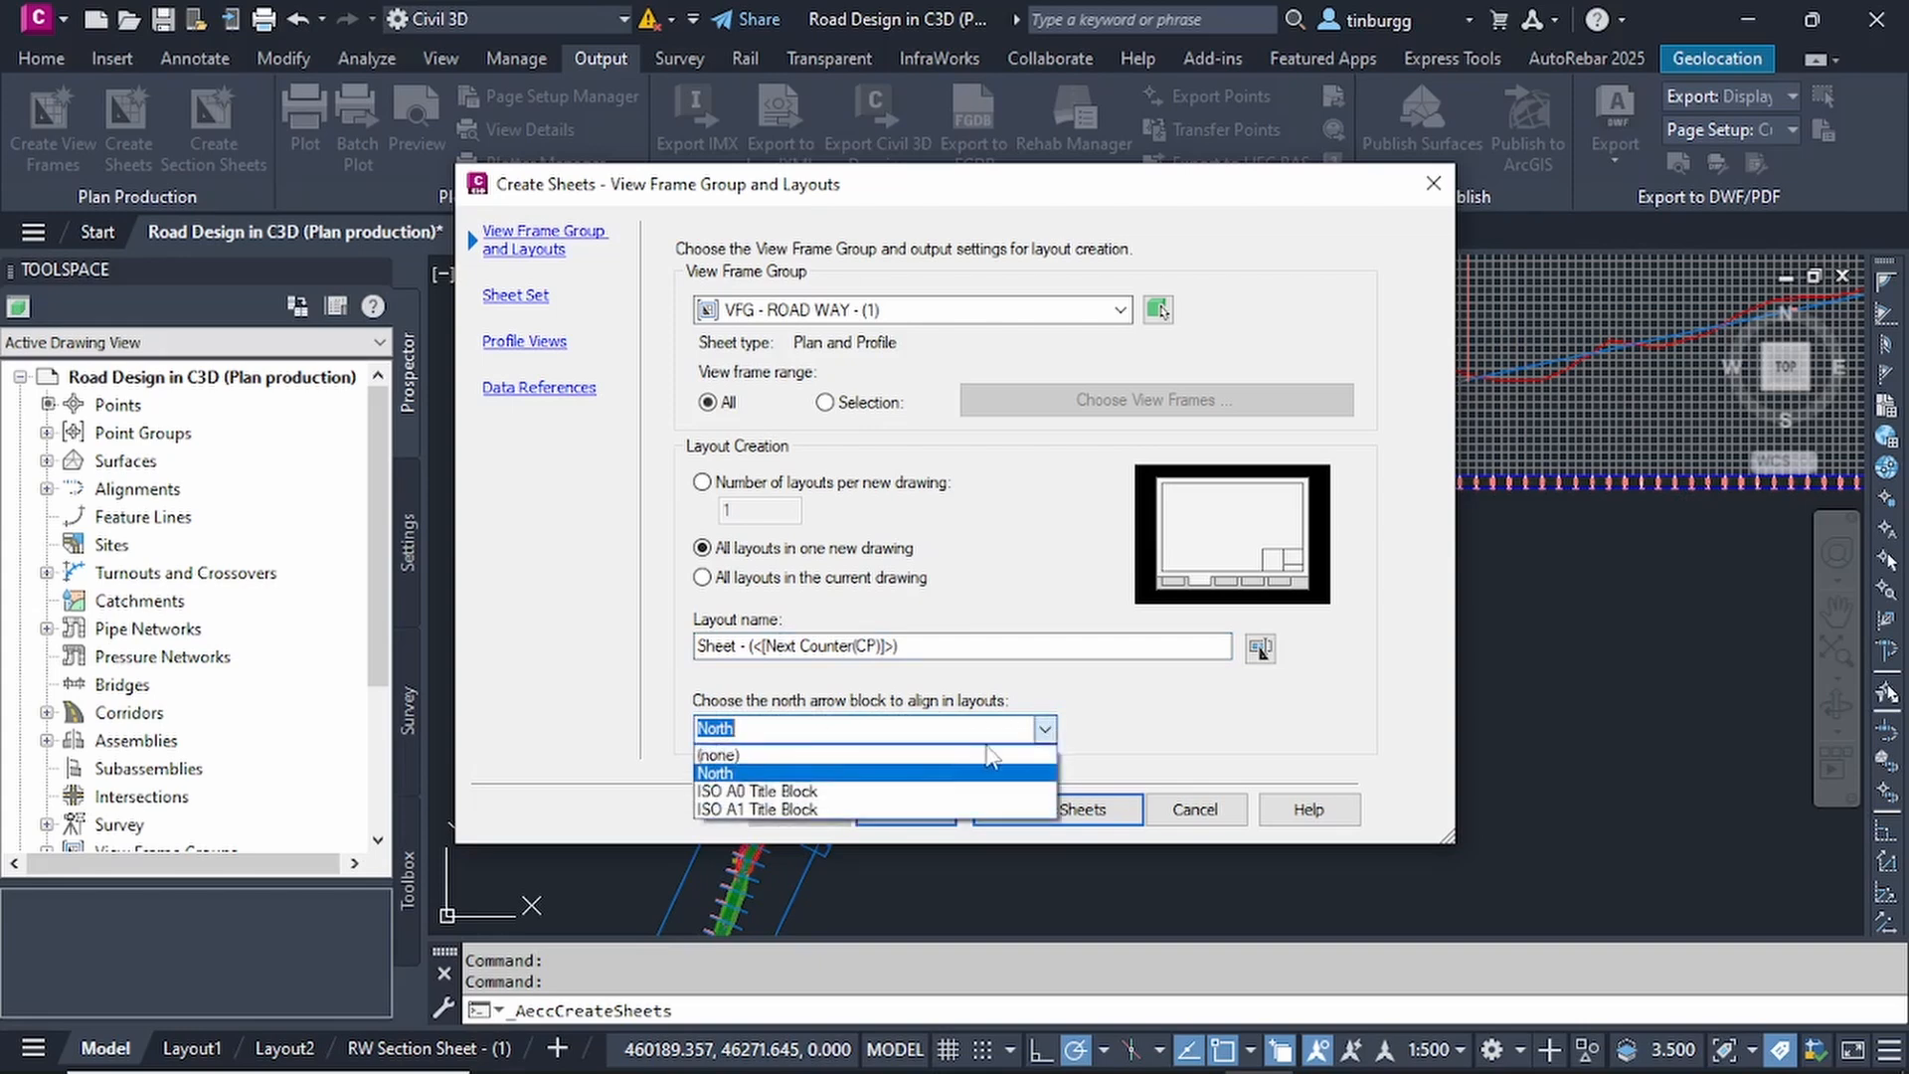
pyautogui.click(749, 773)
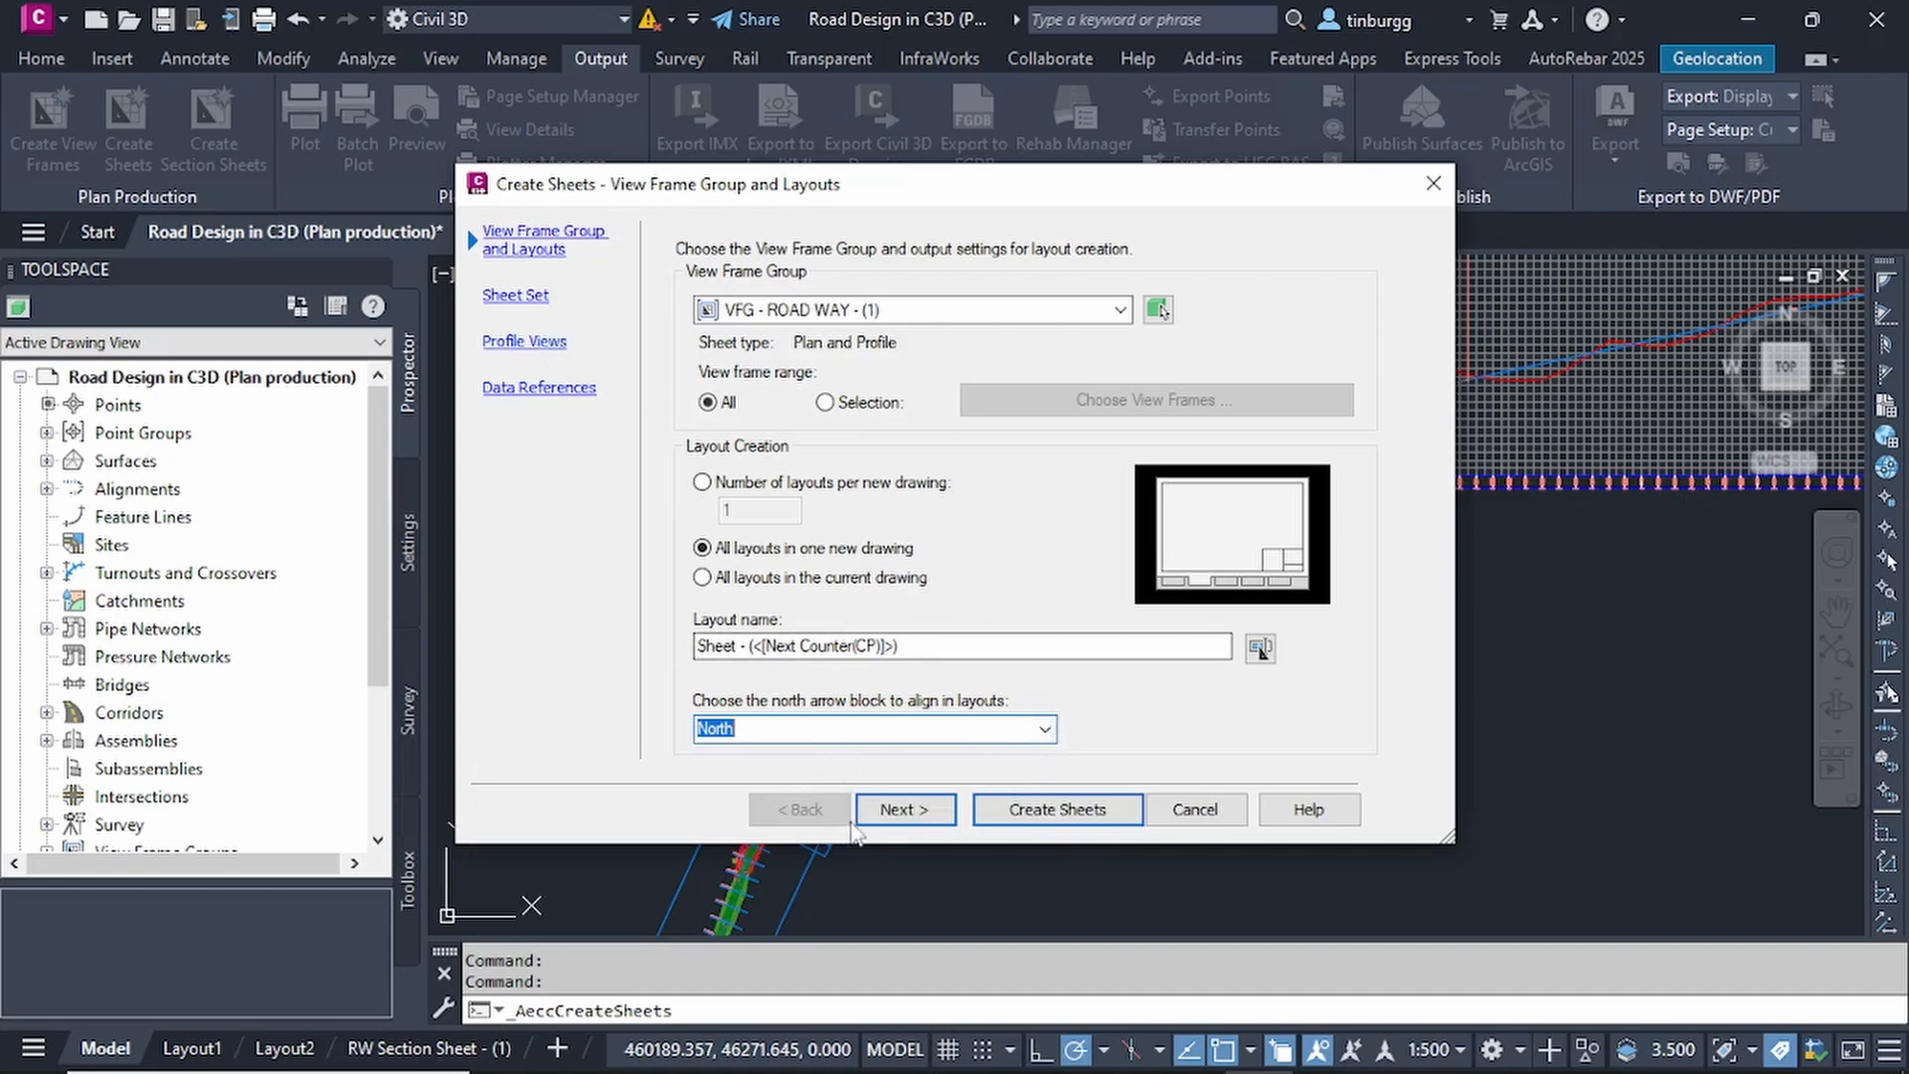
pyautogui.click(906, 809)
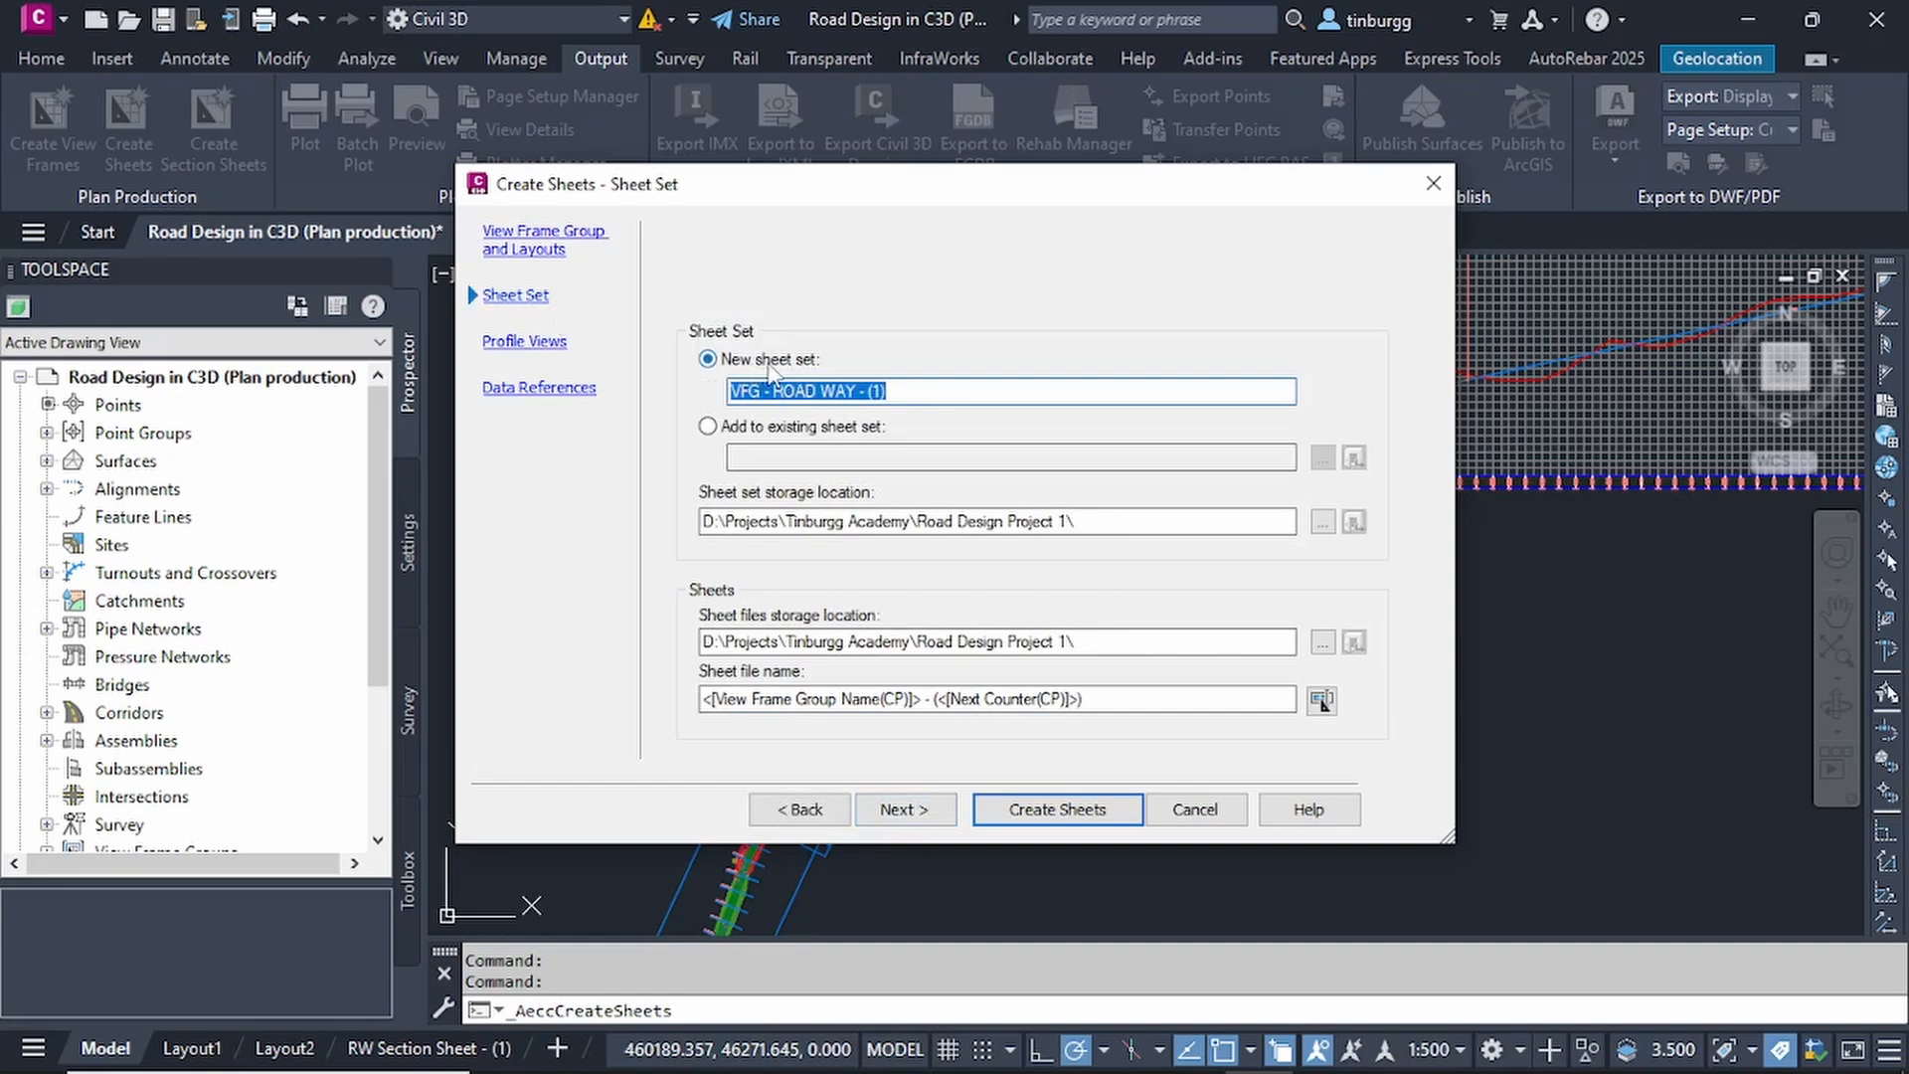
pyautogui.click(708, 427)
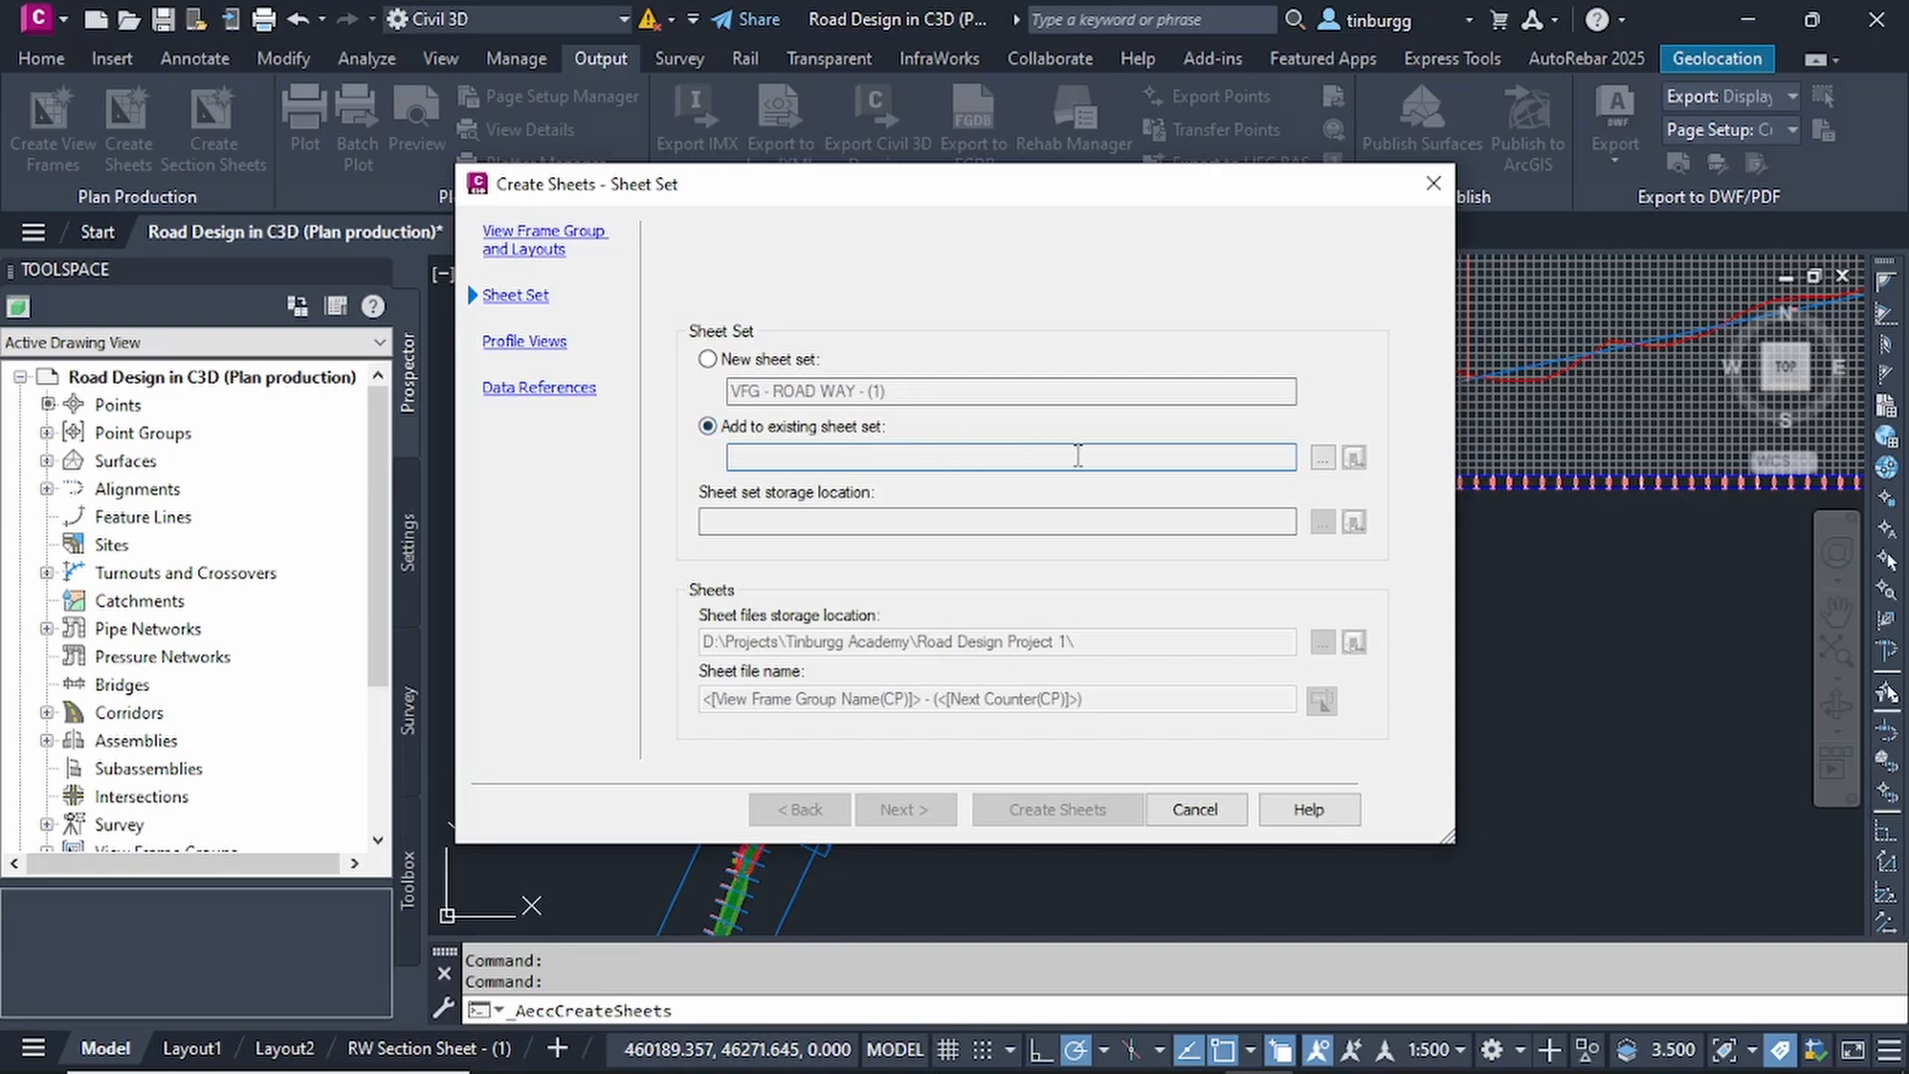
pyautogui.click(1323, 458)
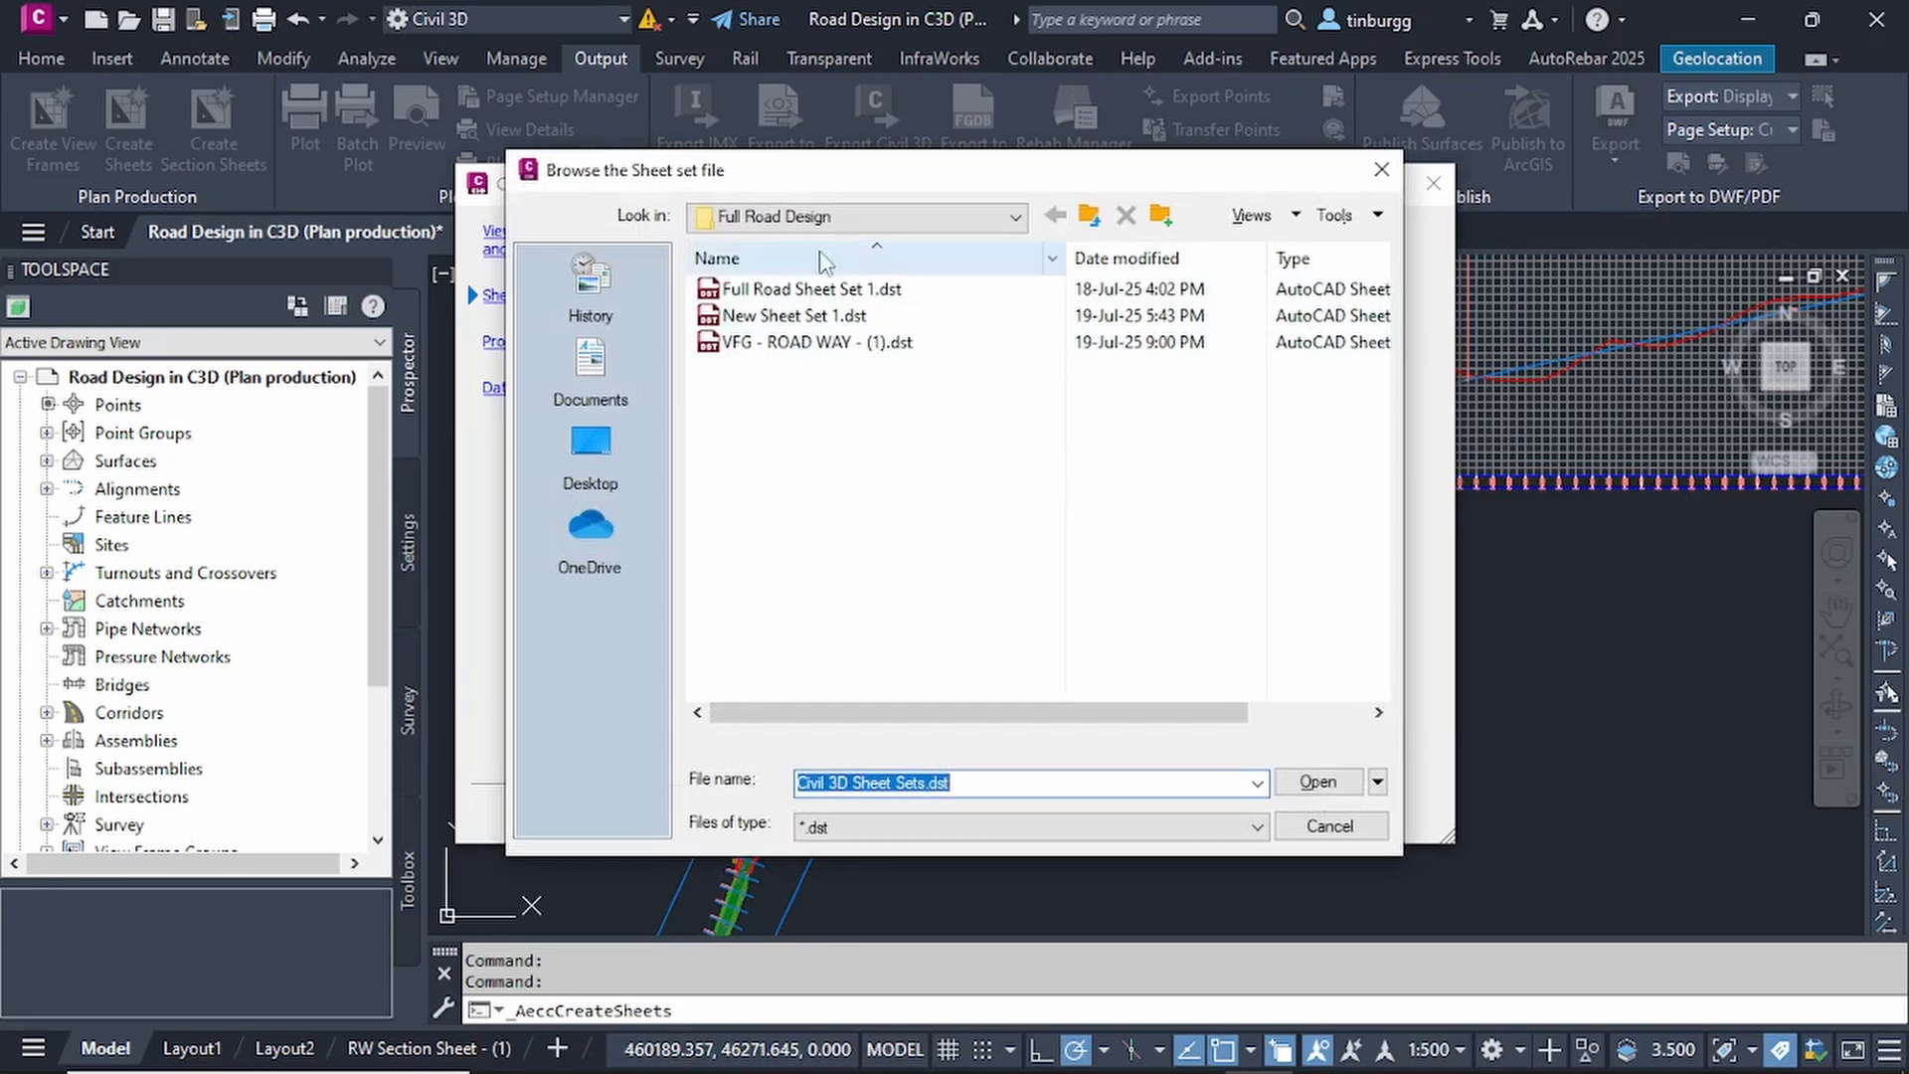
pyautogui.click(1381, 171)
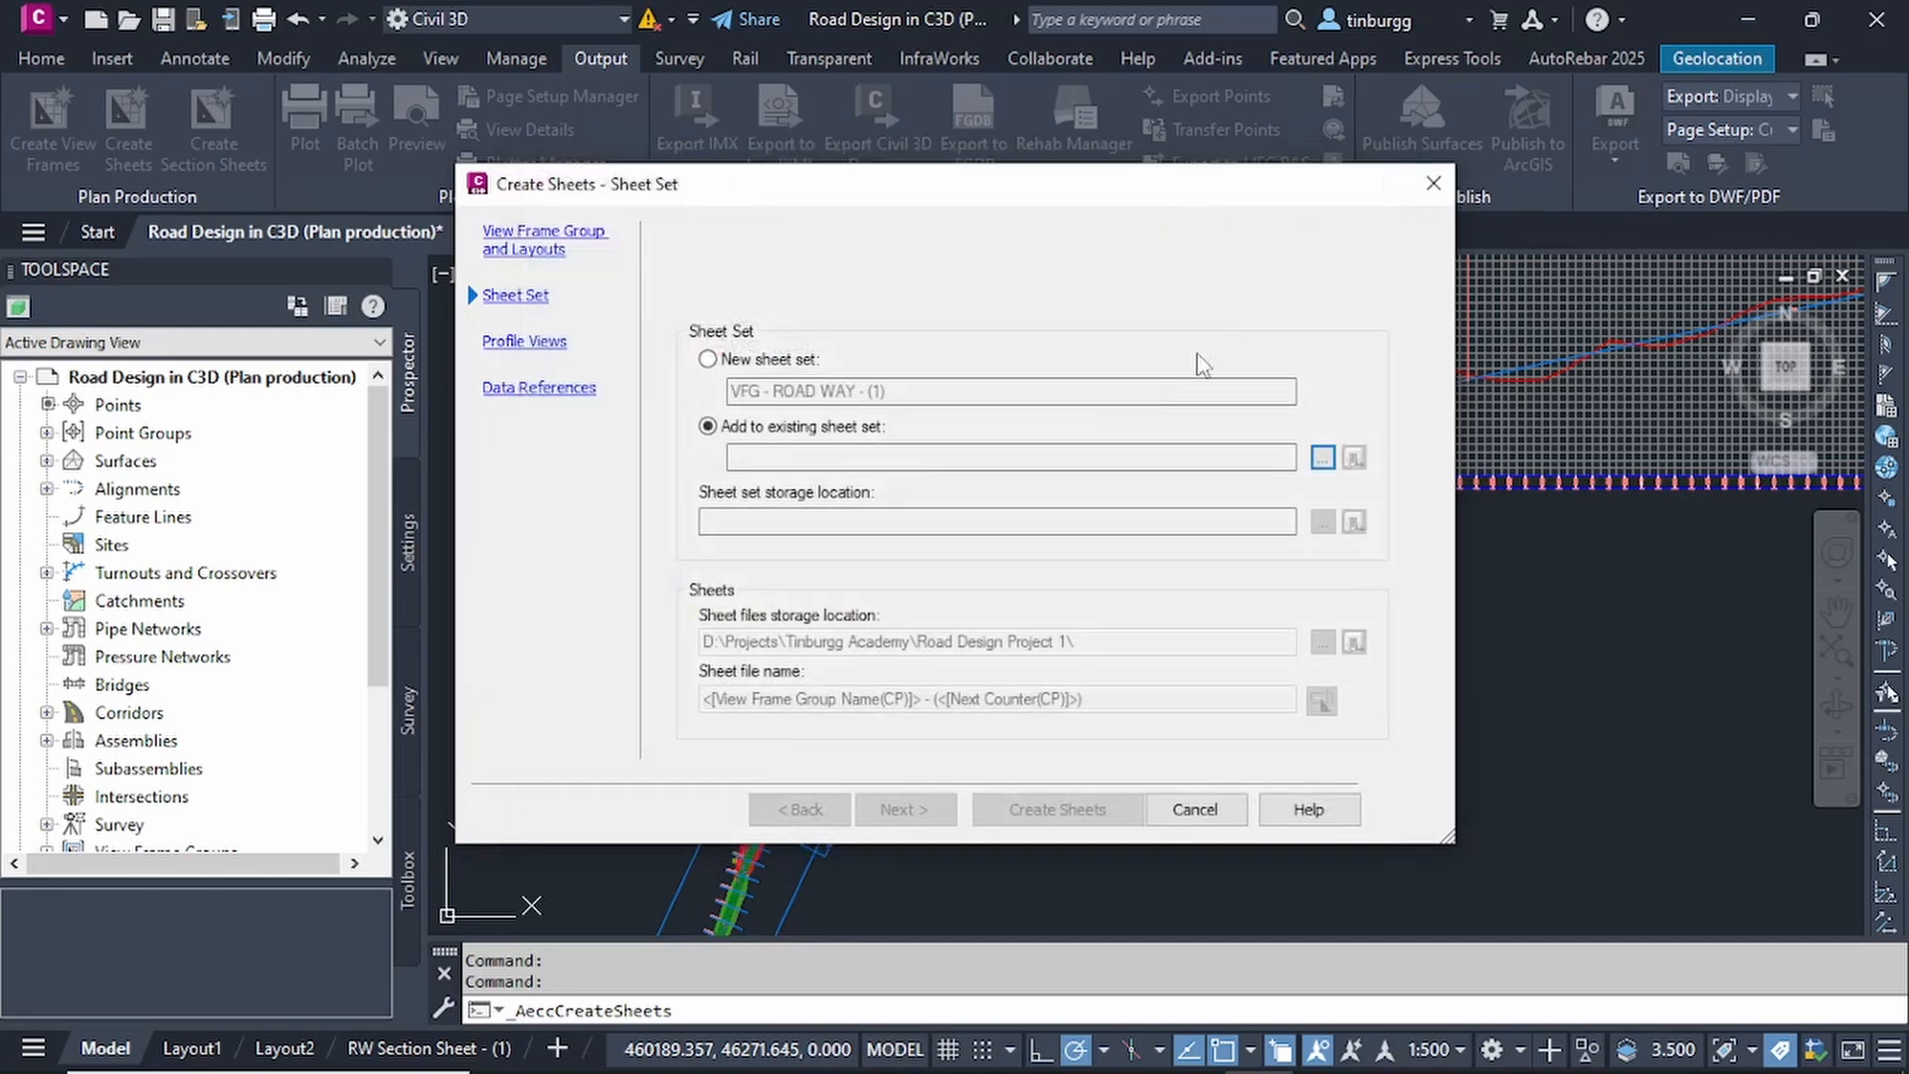
pyautogui.click(707, 360)
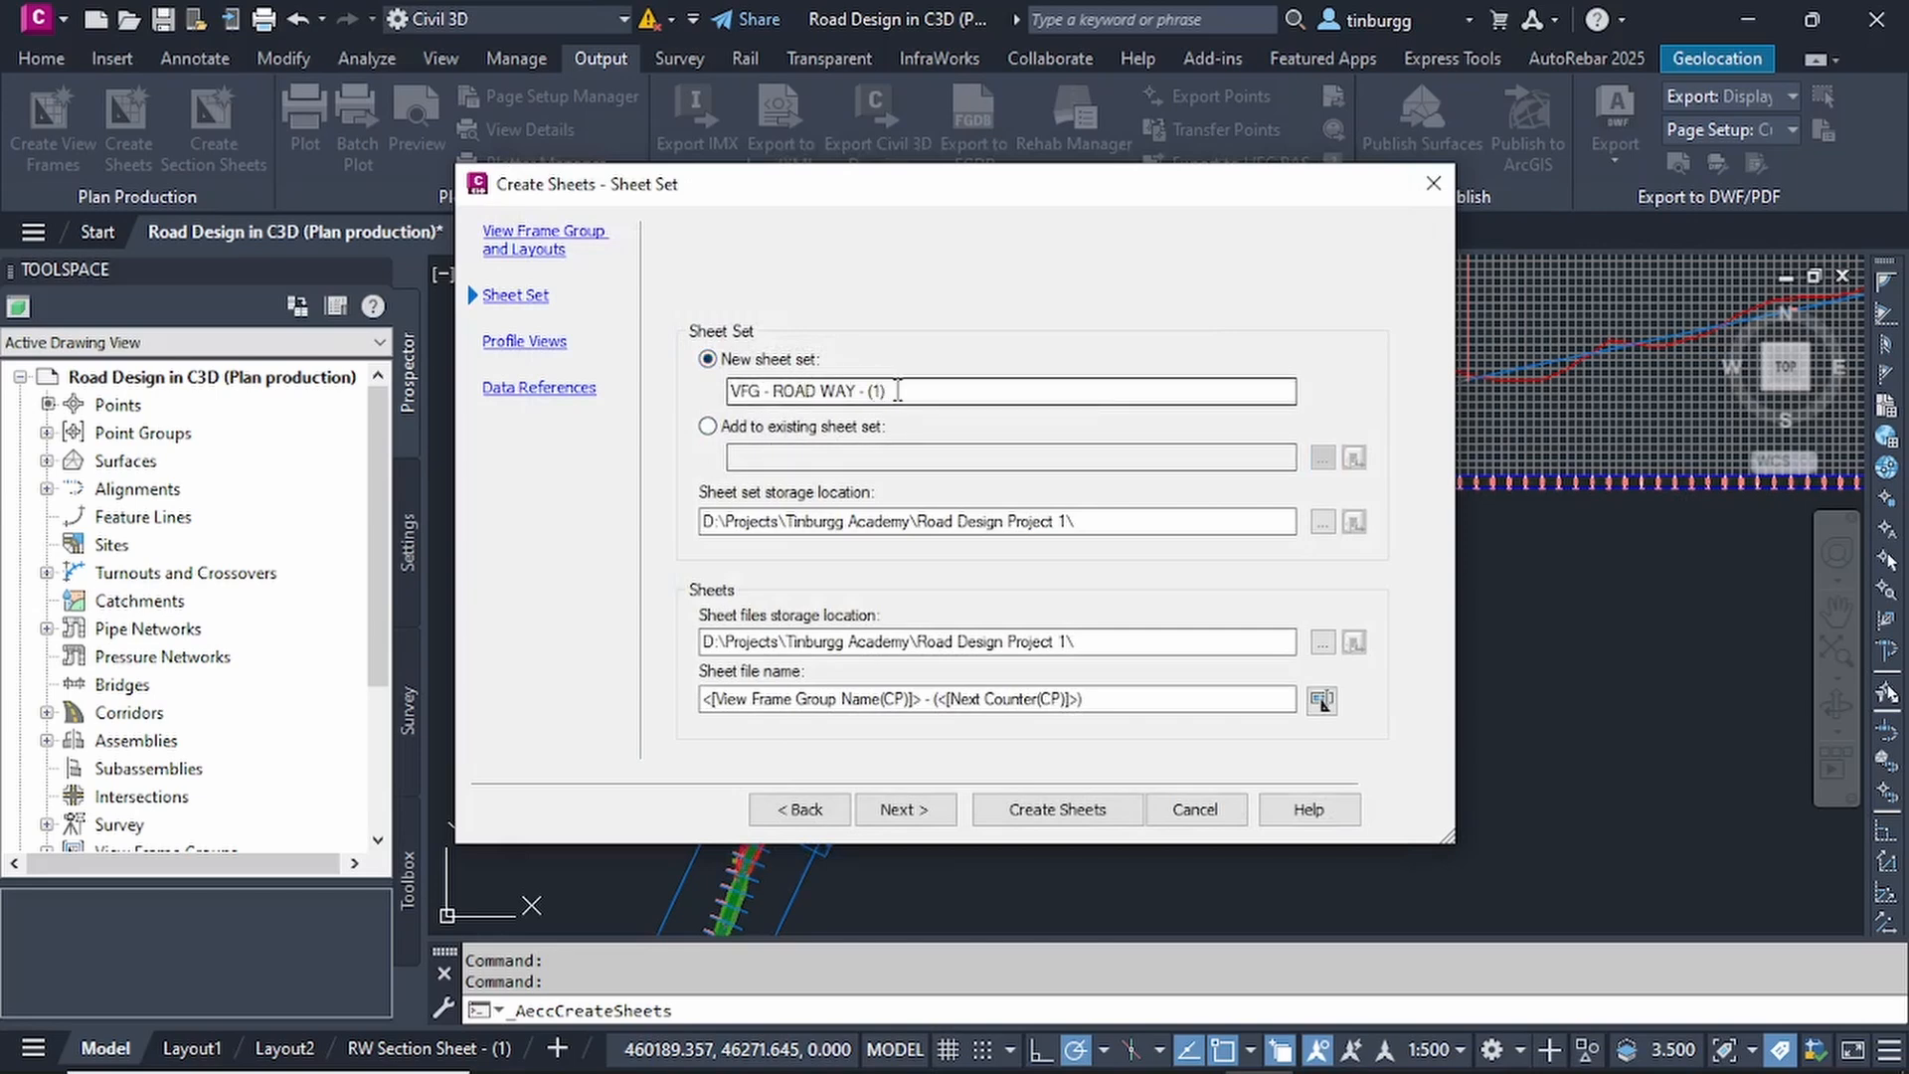
# Name the new sheet set VFG - ROAD WAY.
pyautogui.moveTo(898, 391); pyautogui.dragTo(730, 391)
pyautogui.click(961, 390)
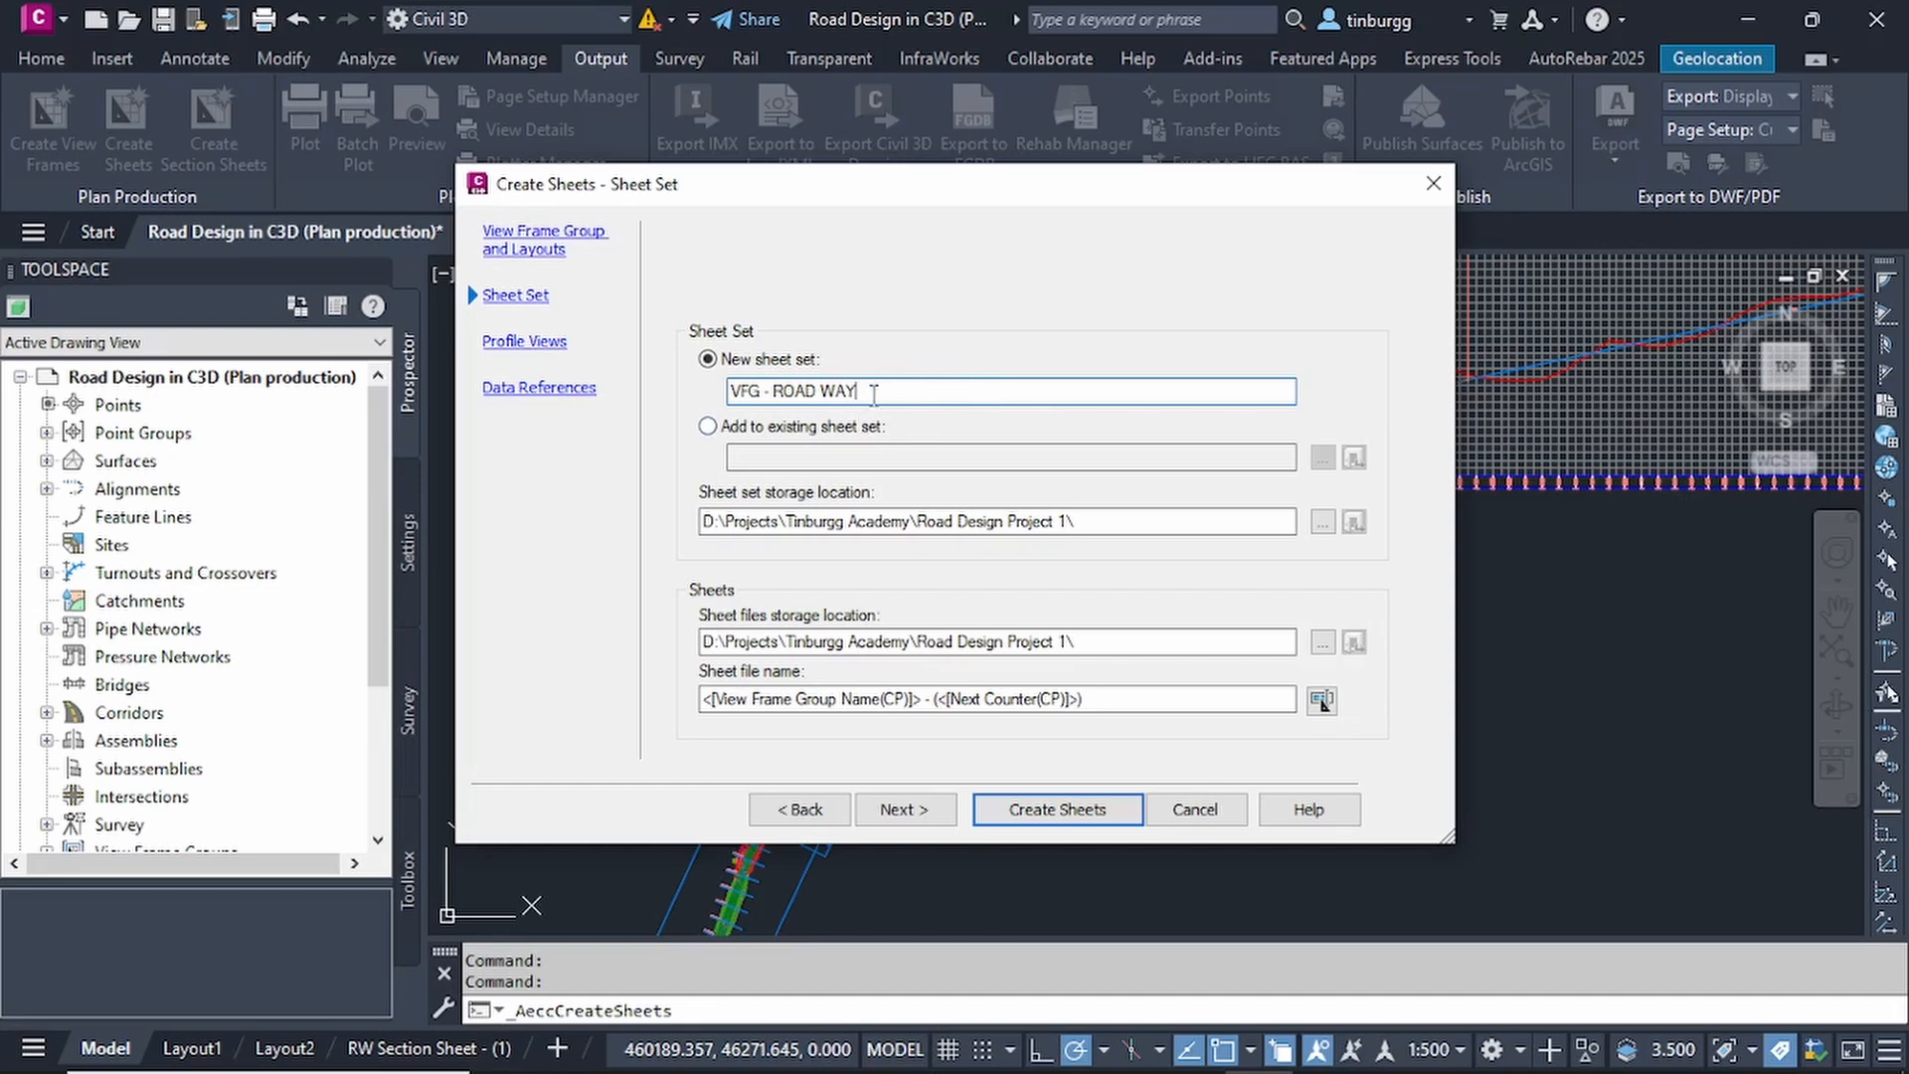
pyautogui.moveTo(873, 393); pyautogui.dragTo(741, 410)
pyautogui.click(923, 389)
# Check the storage folders for the sheet set and sheet files, keep the sheet file name template, and continue to the profile view settings.
pyautogui.click(1322, 522)
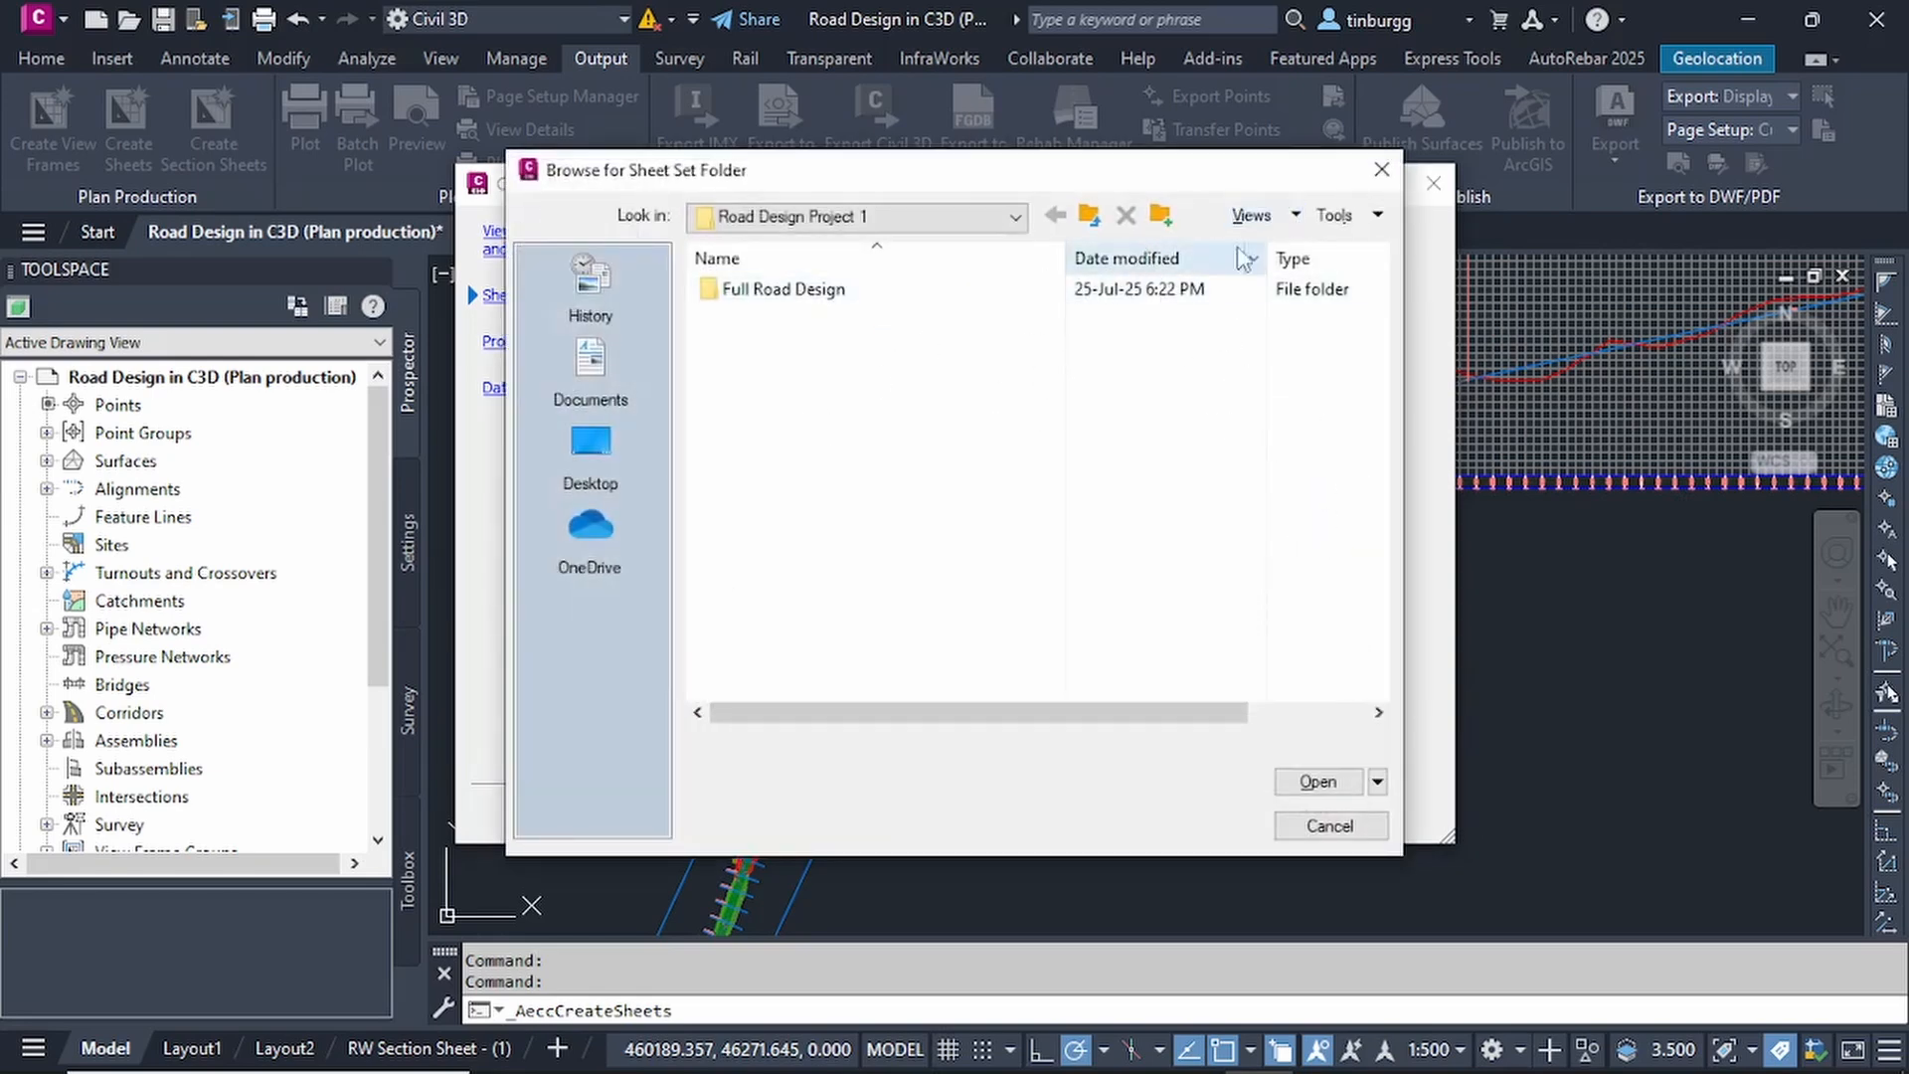
pyautogui.click(1382, 171)
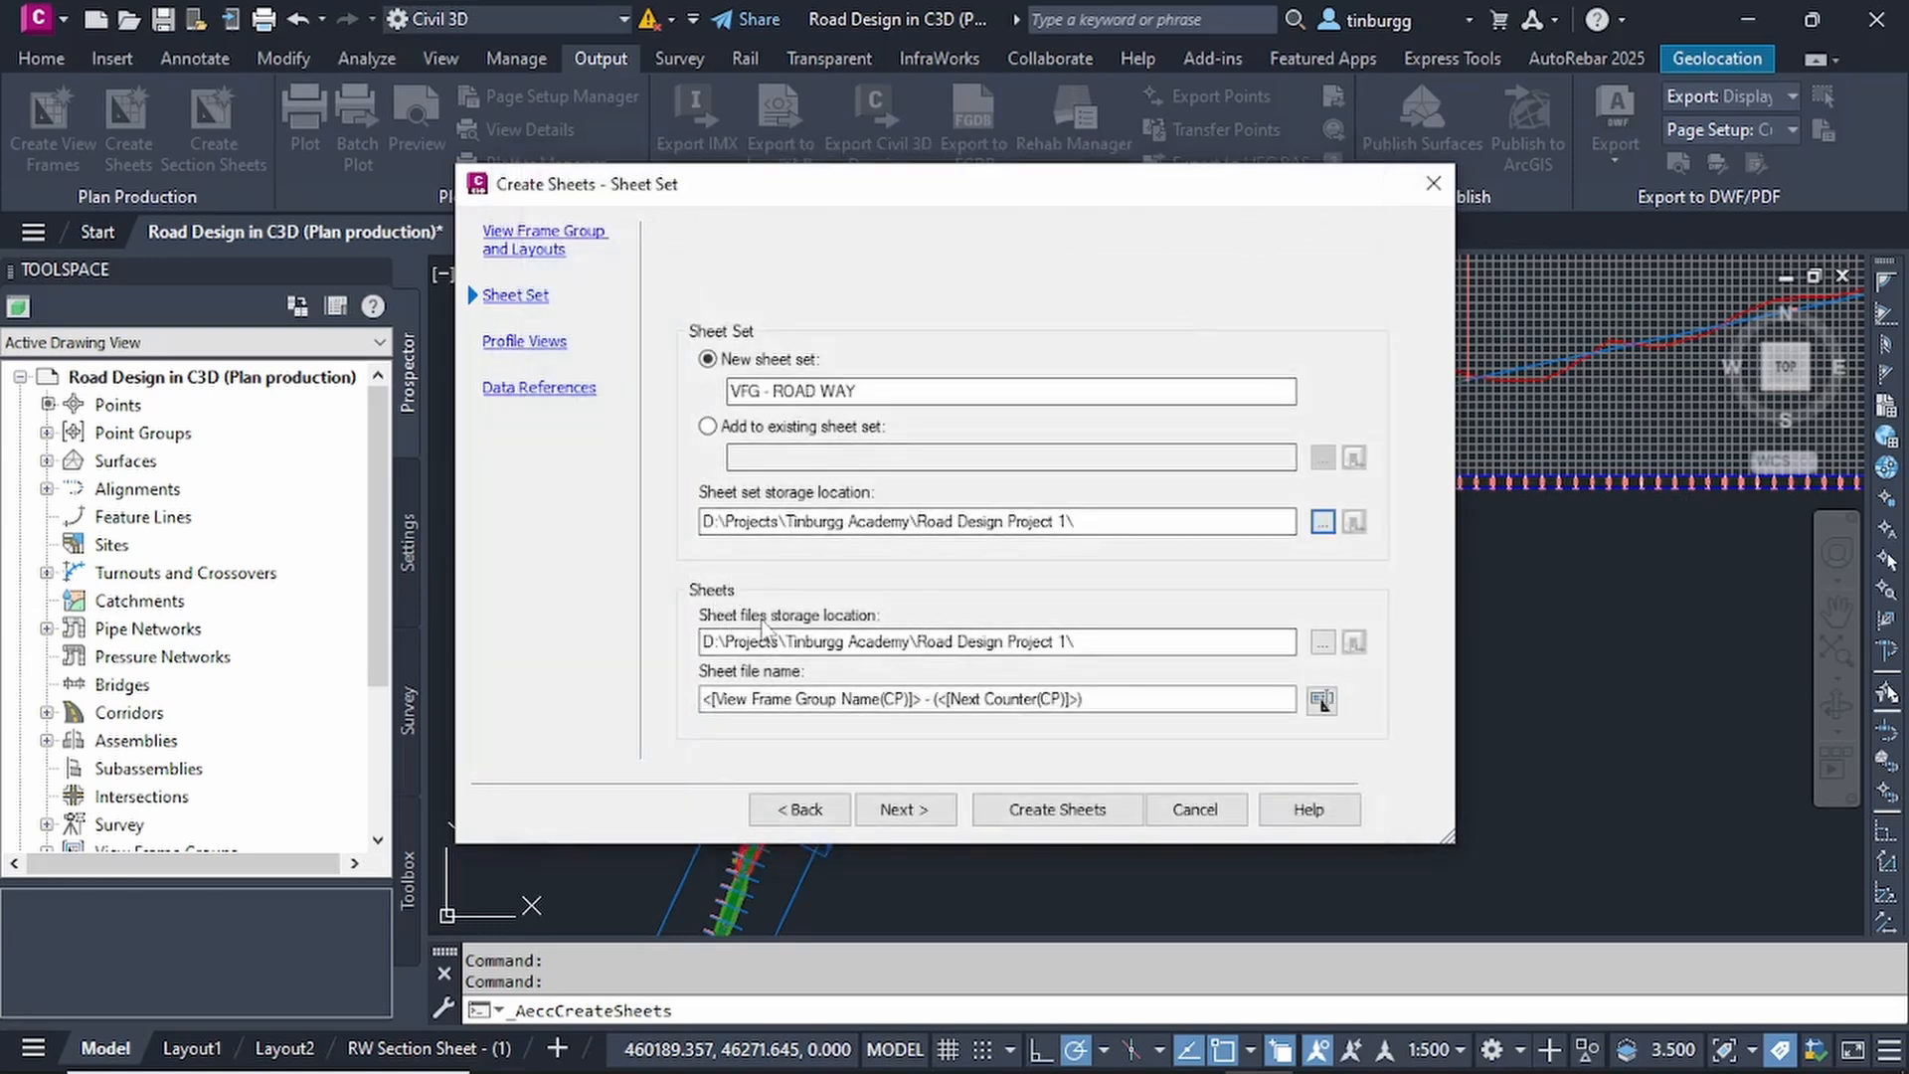
pyautogui.click(1322, 642)
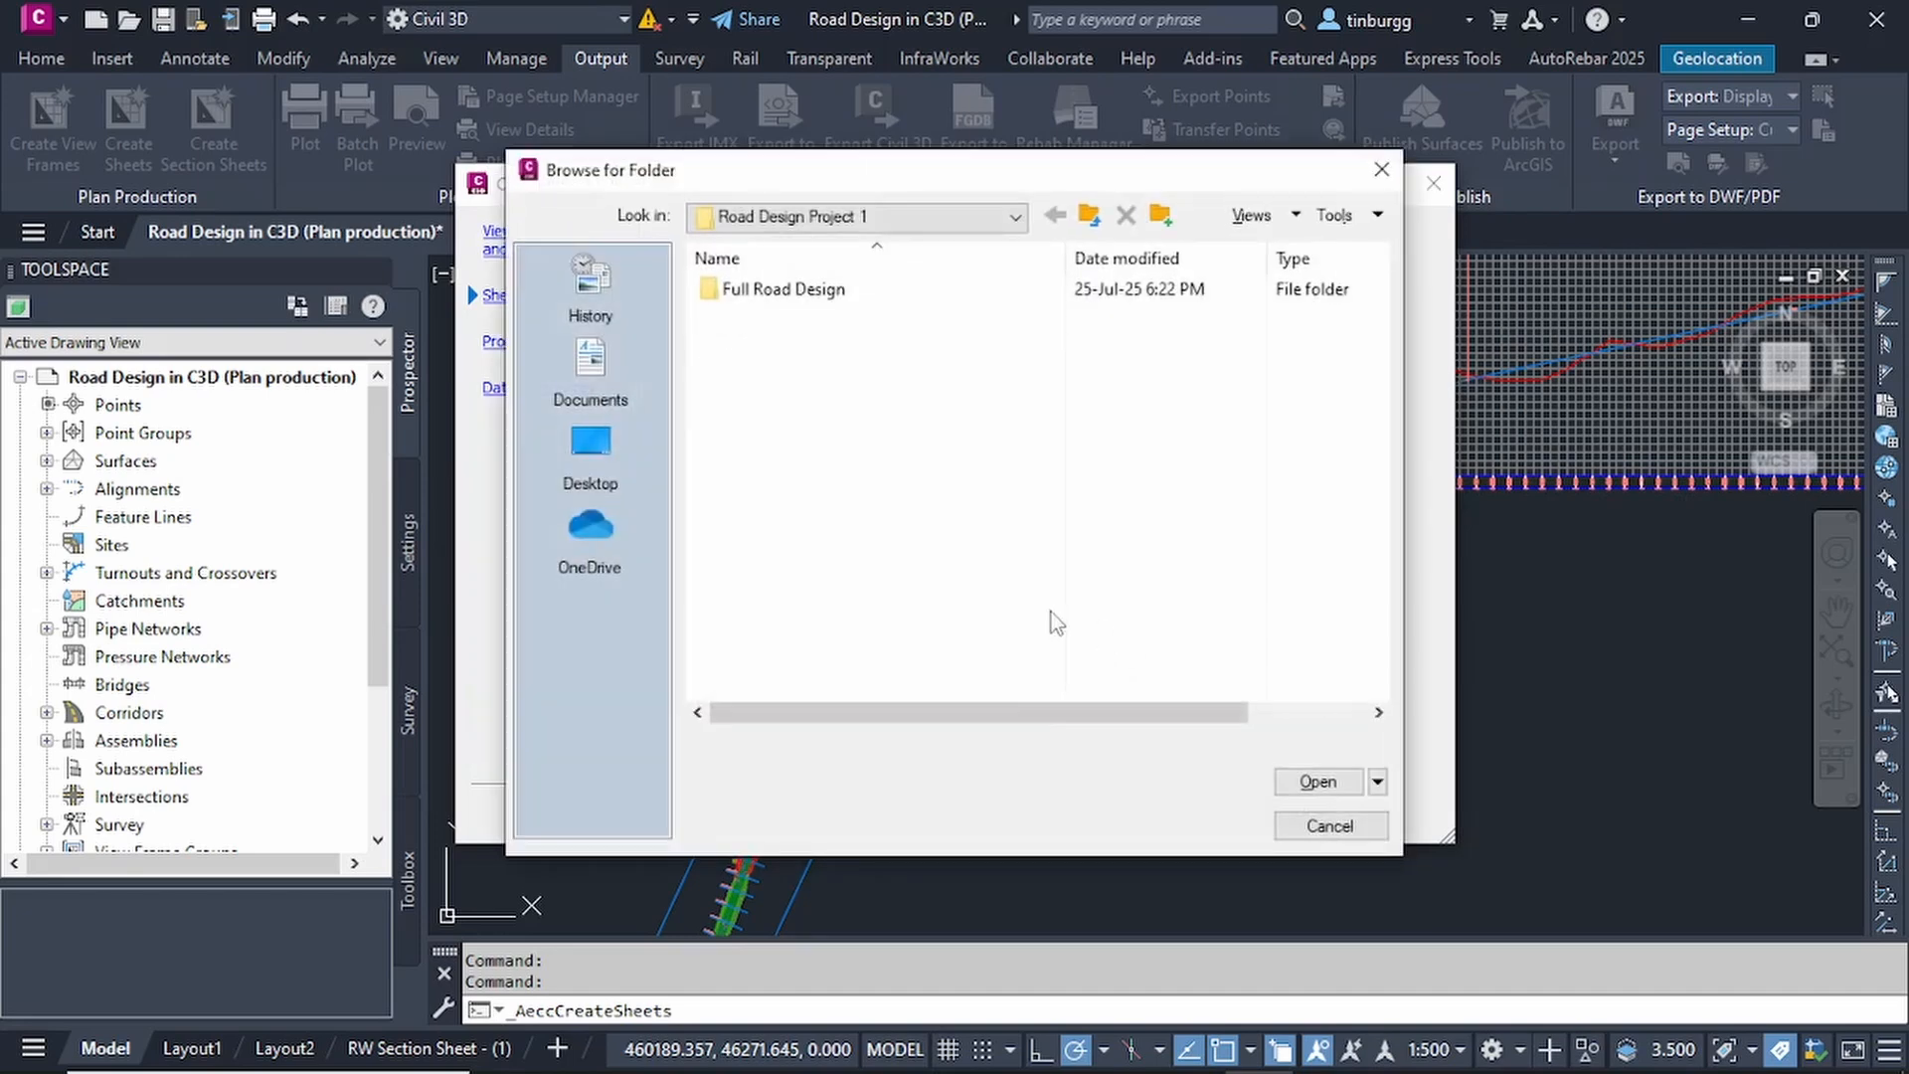
pyautogui.click(1381, 170)
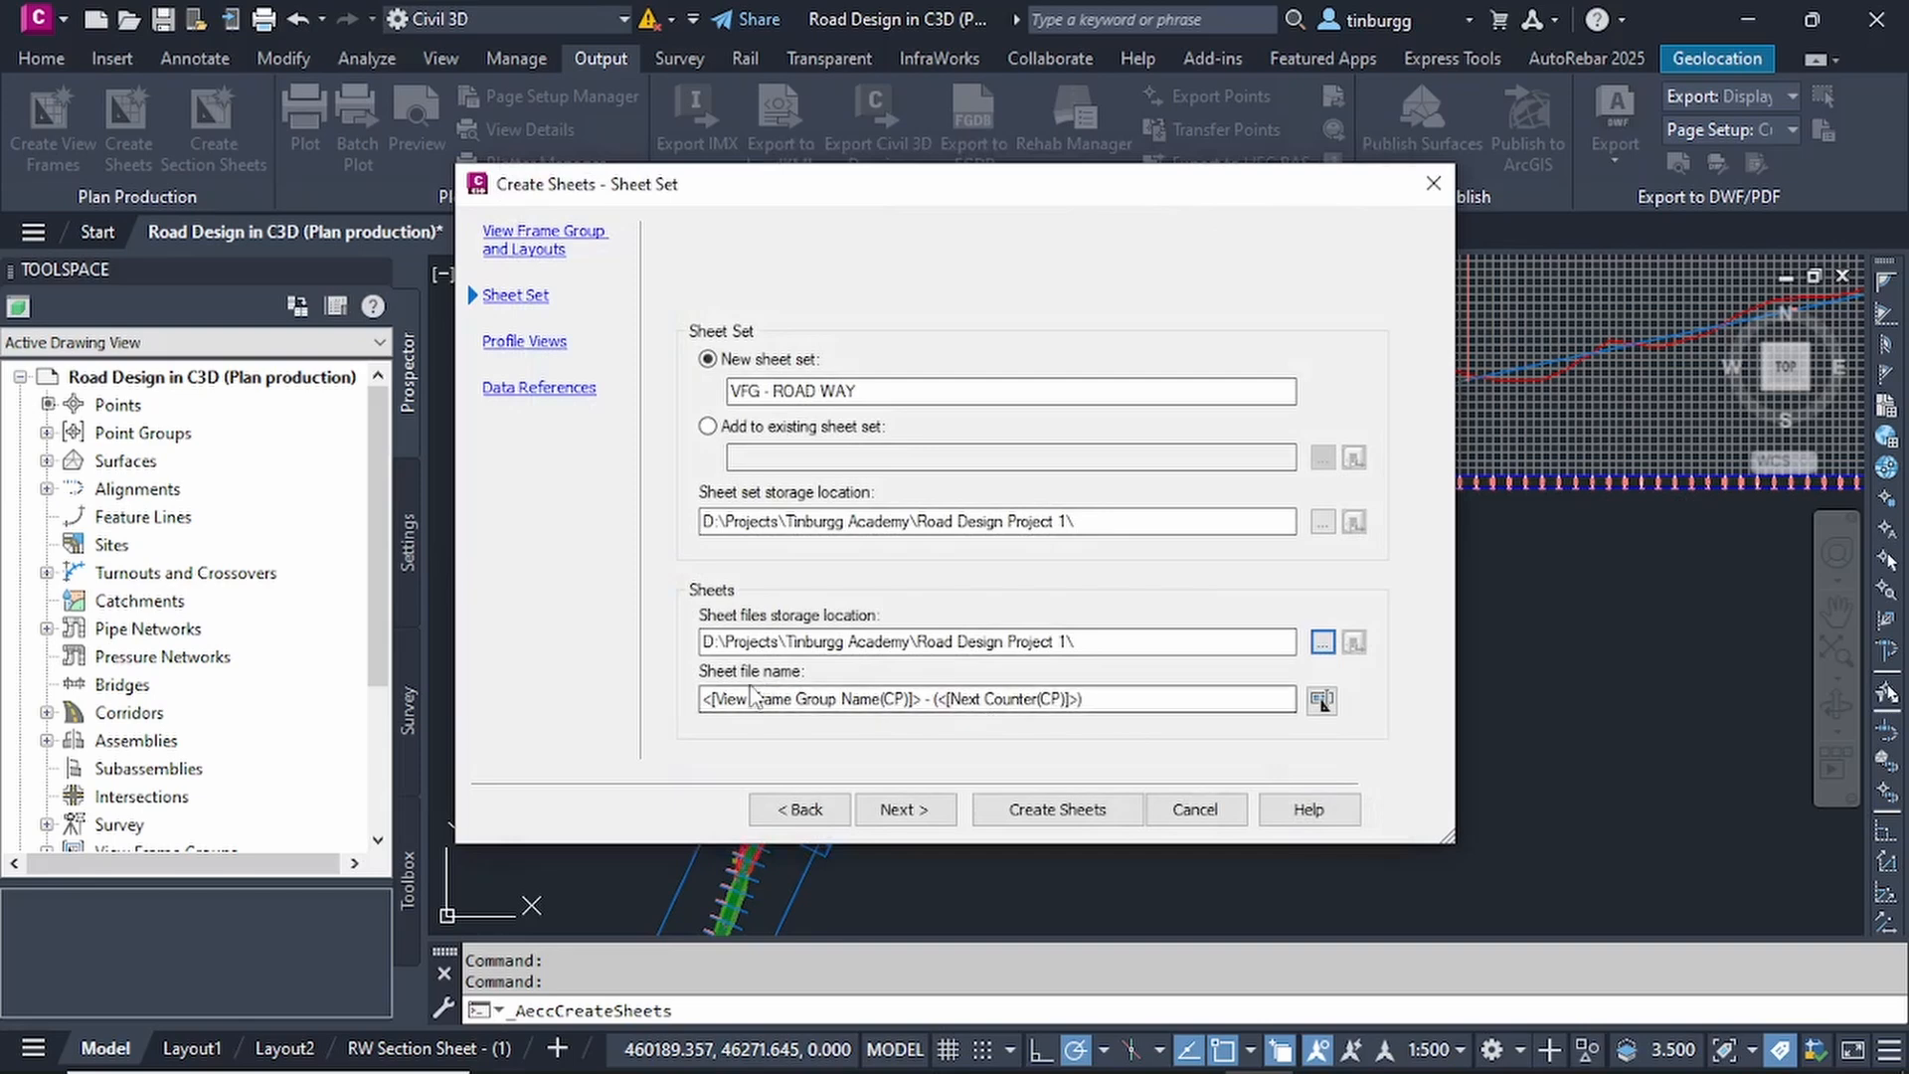
pyautogui.click(1106, 699)
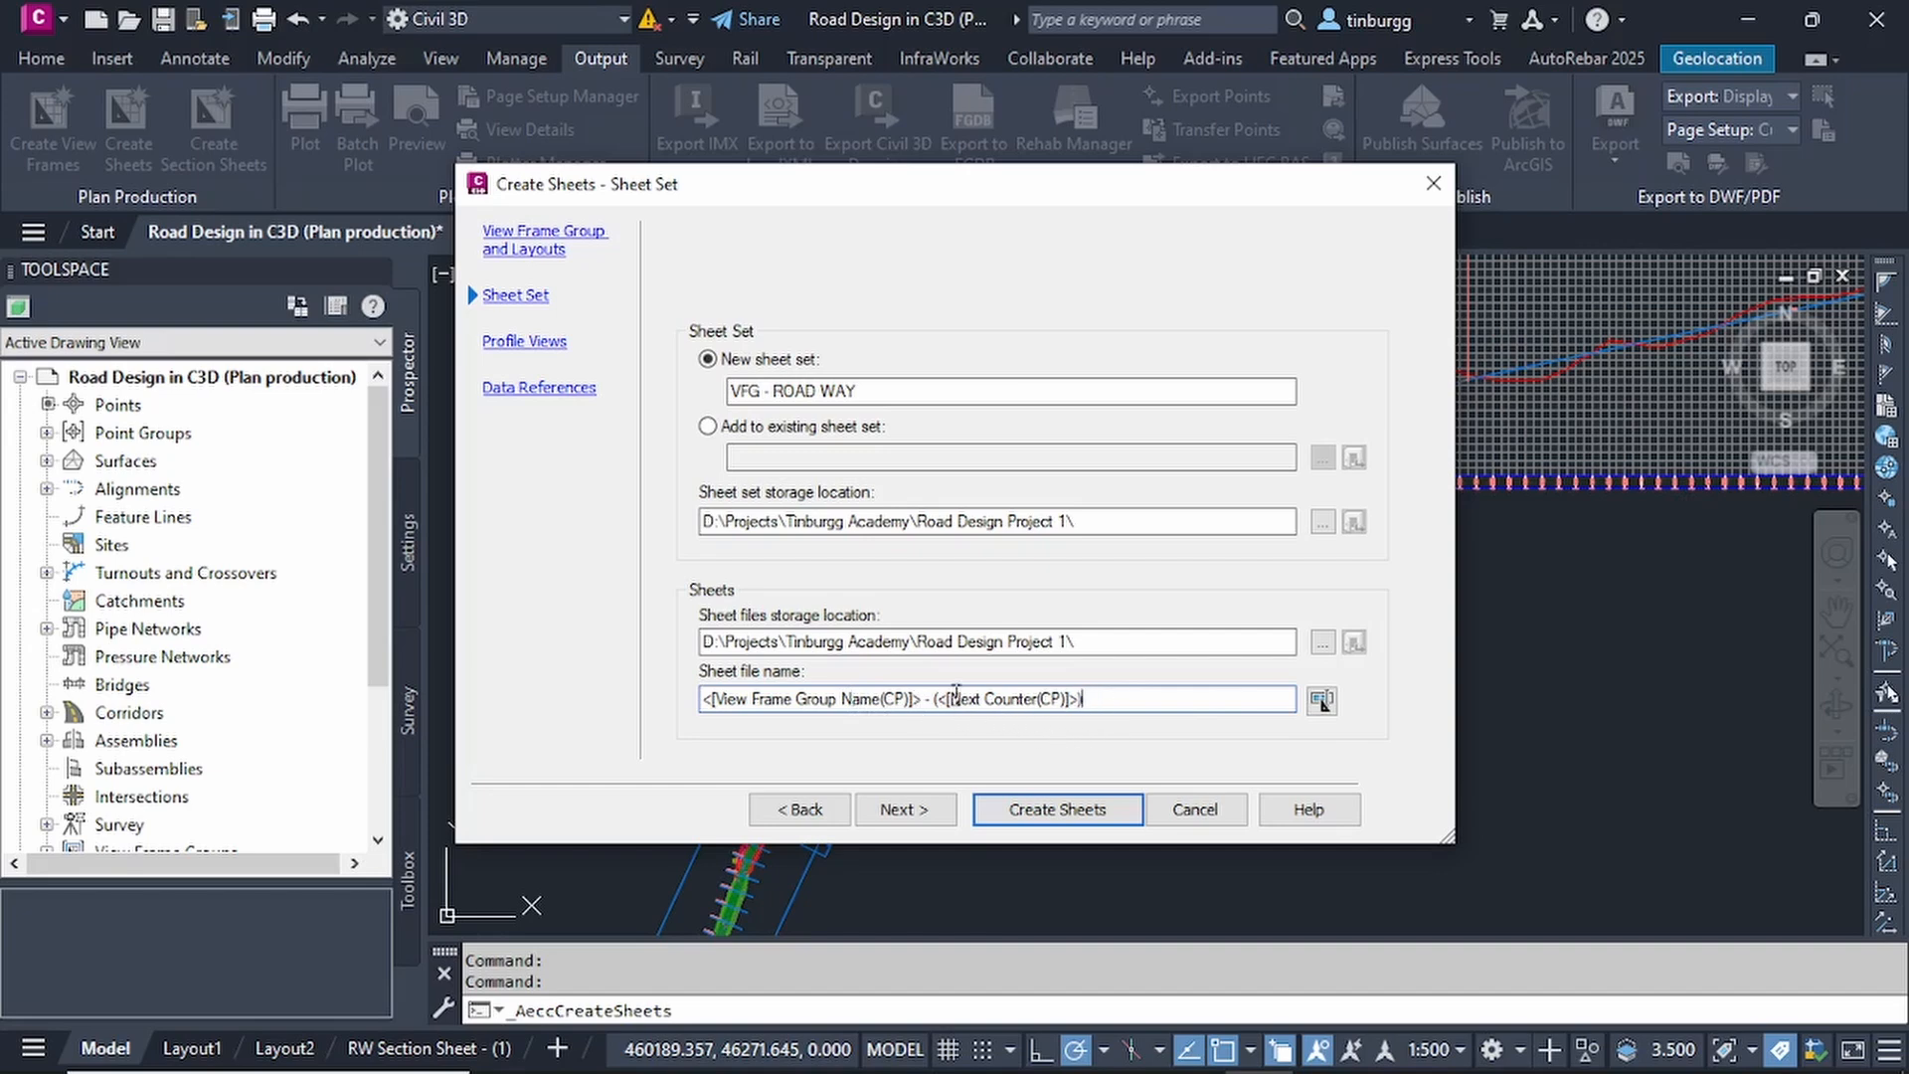
pyautogui.click(916, 813)
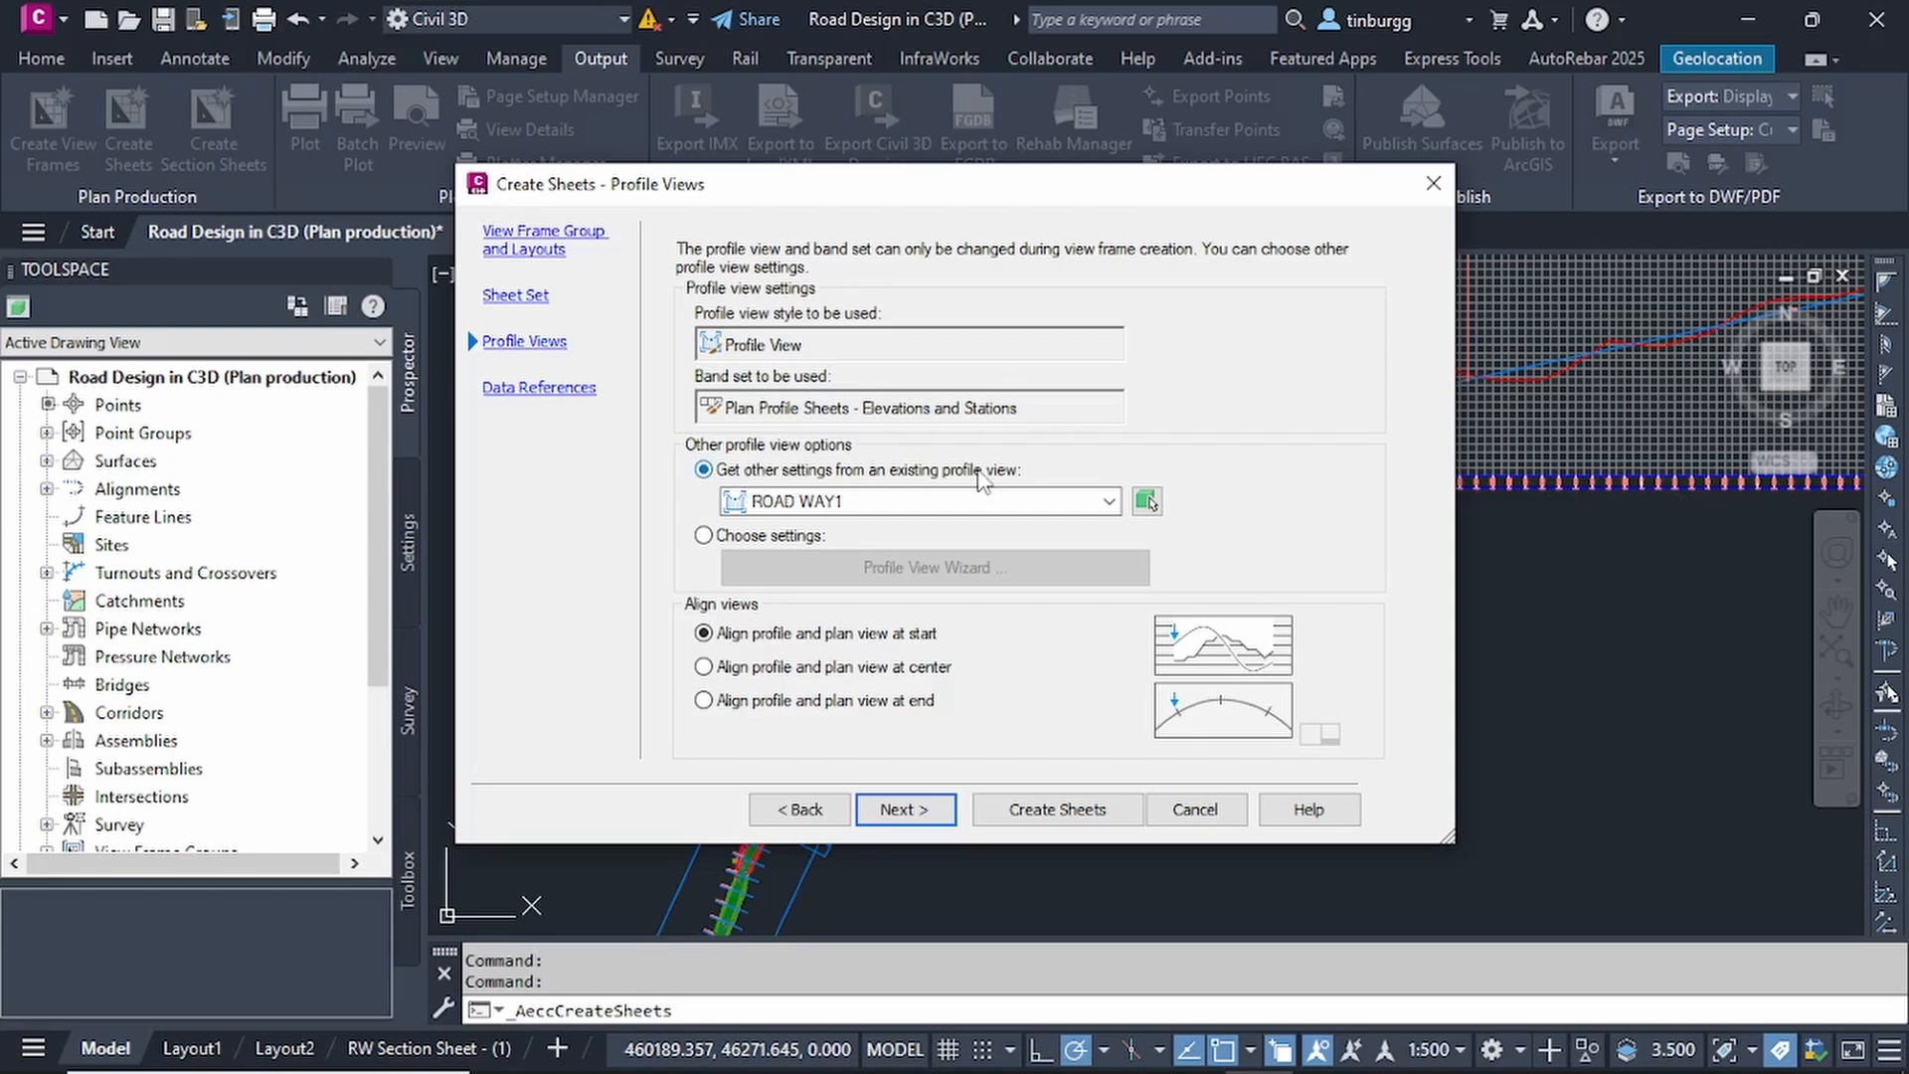
# Switch the other profile view options from the existing ROAD WAY1 view to chosen settings and open the Profile View Wizard.
pyautogui.click(1108, 502)
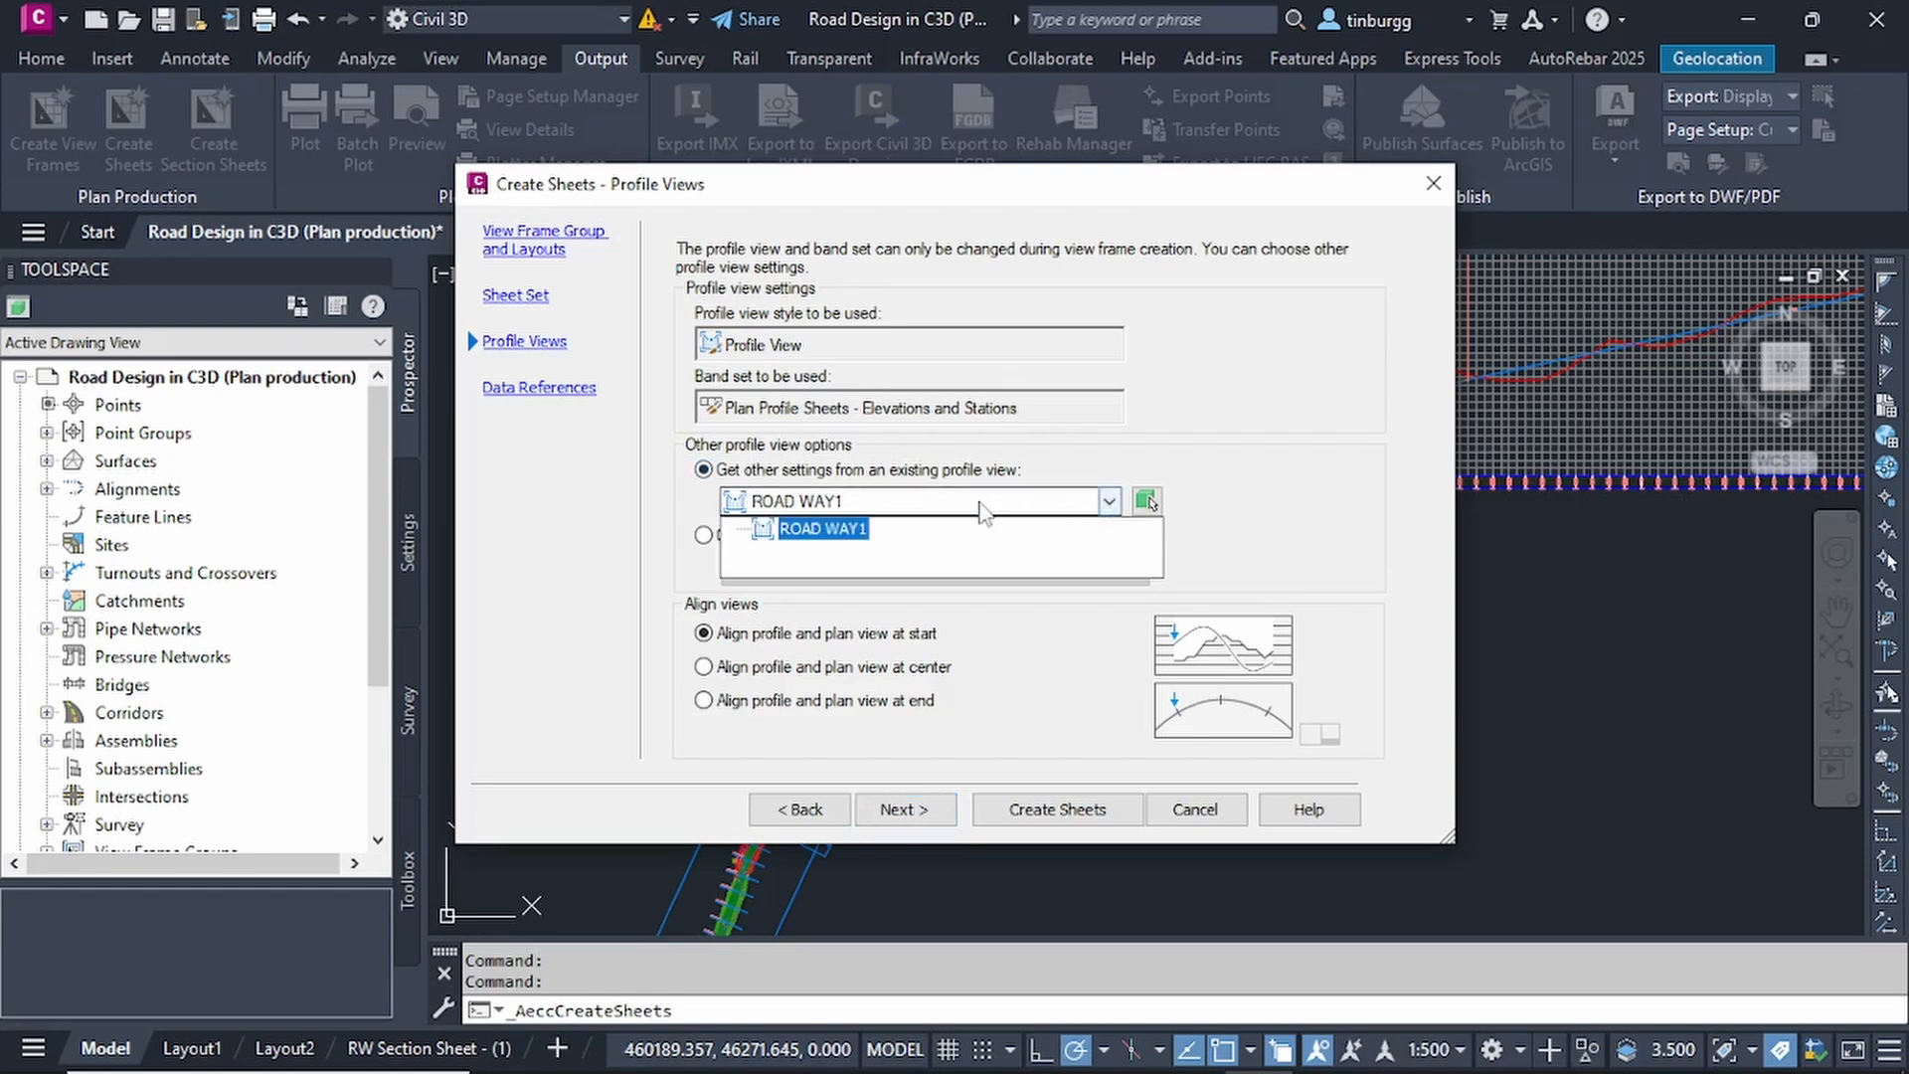
pyautogui.click(1104, 497)
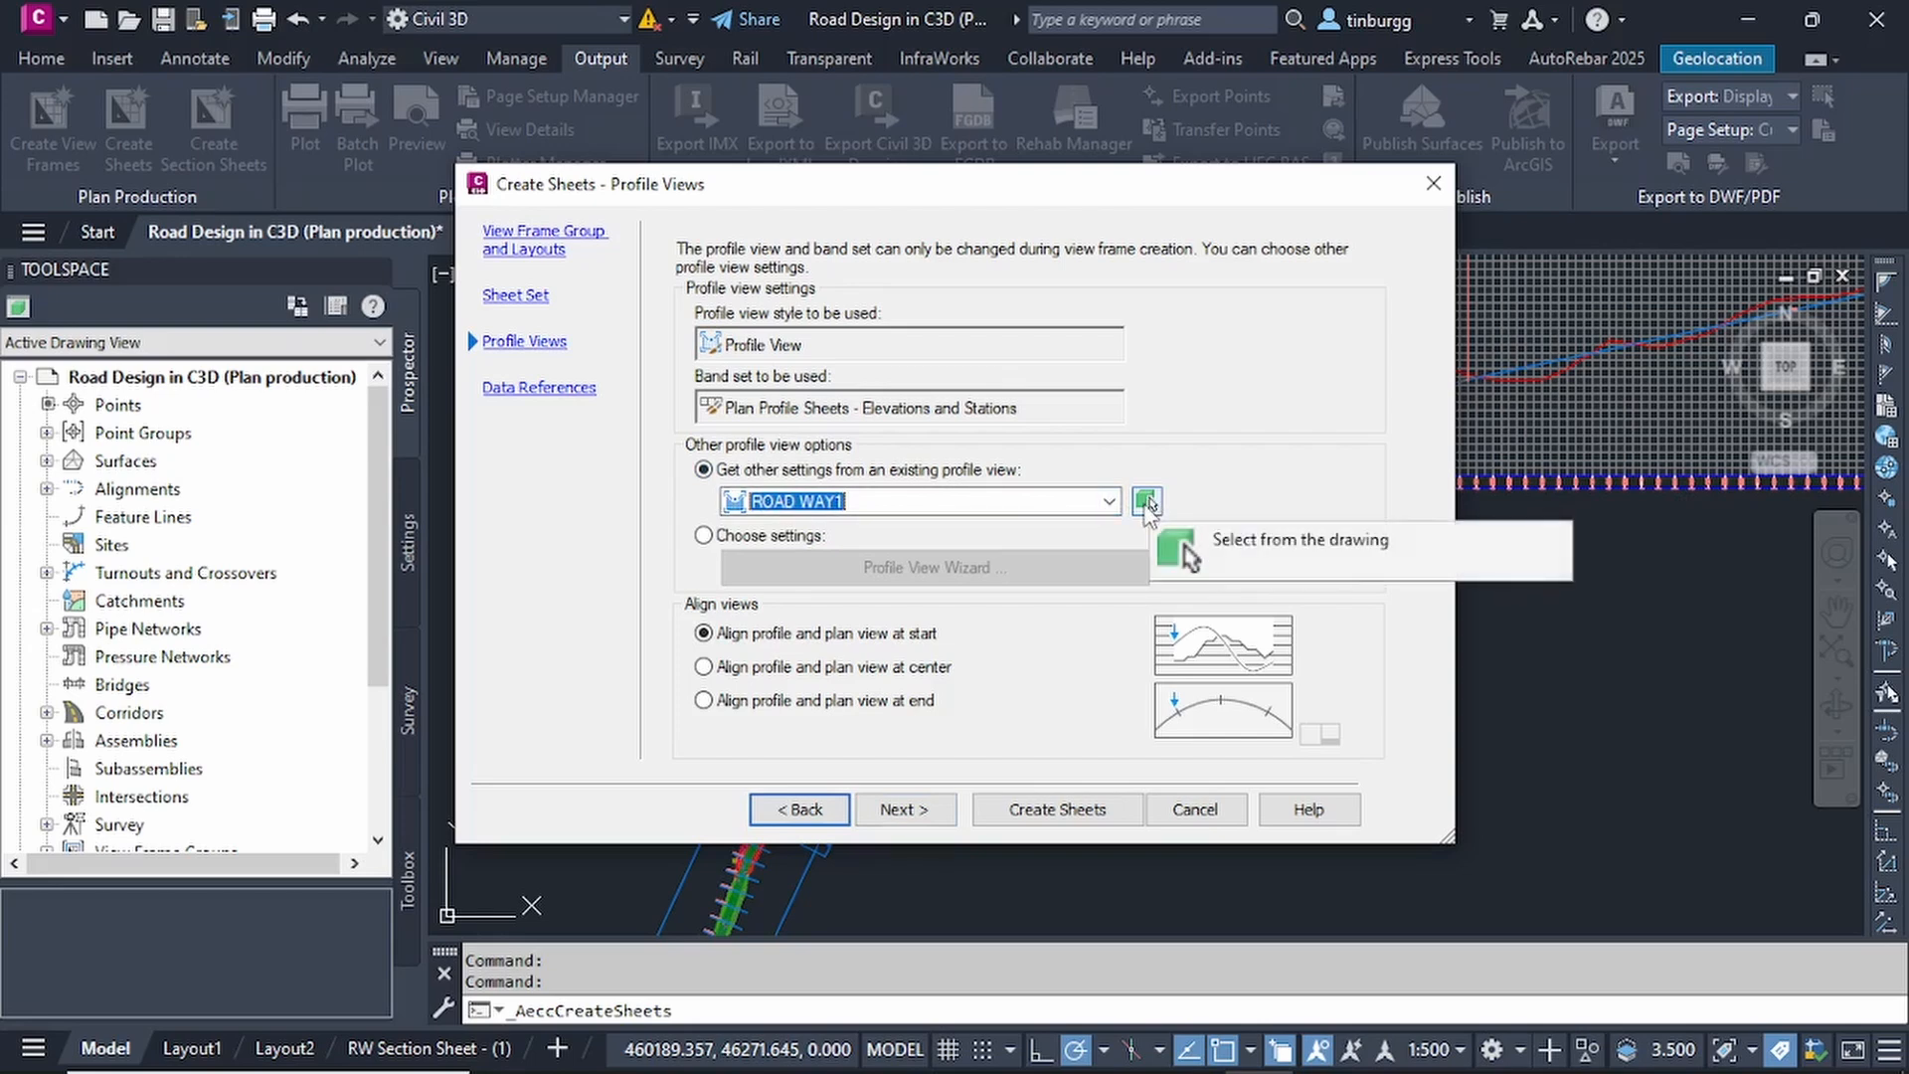
pyautogui.click(706, 538)
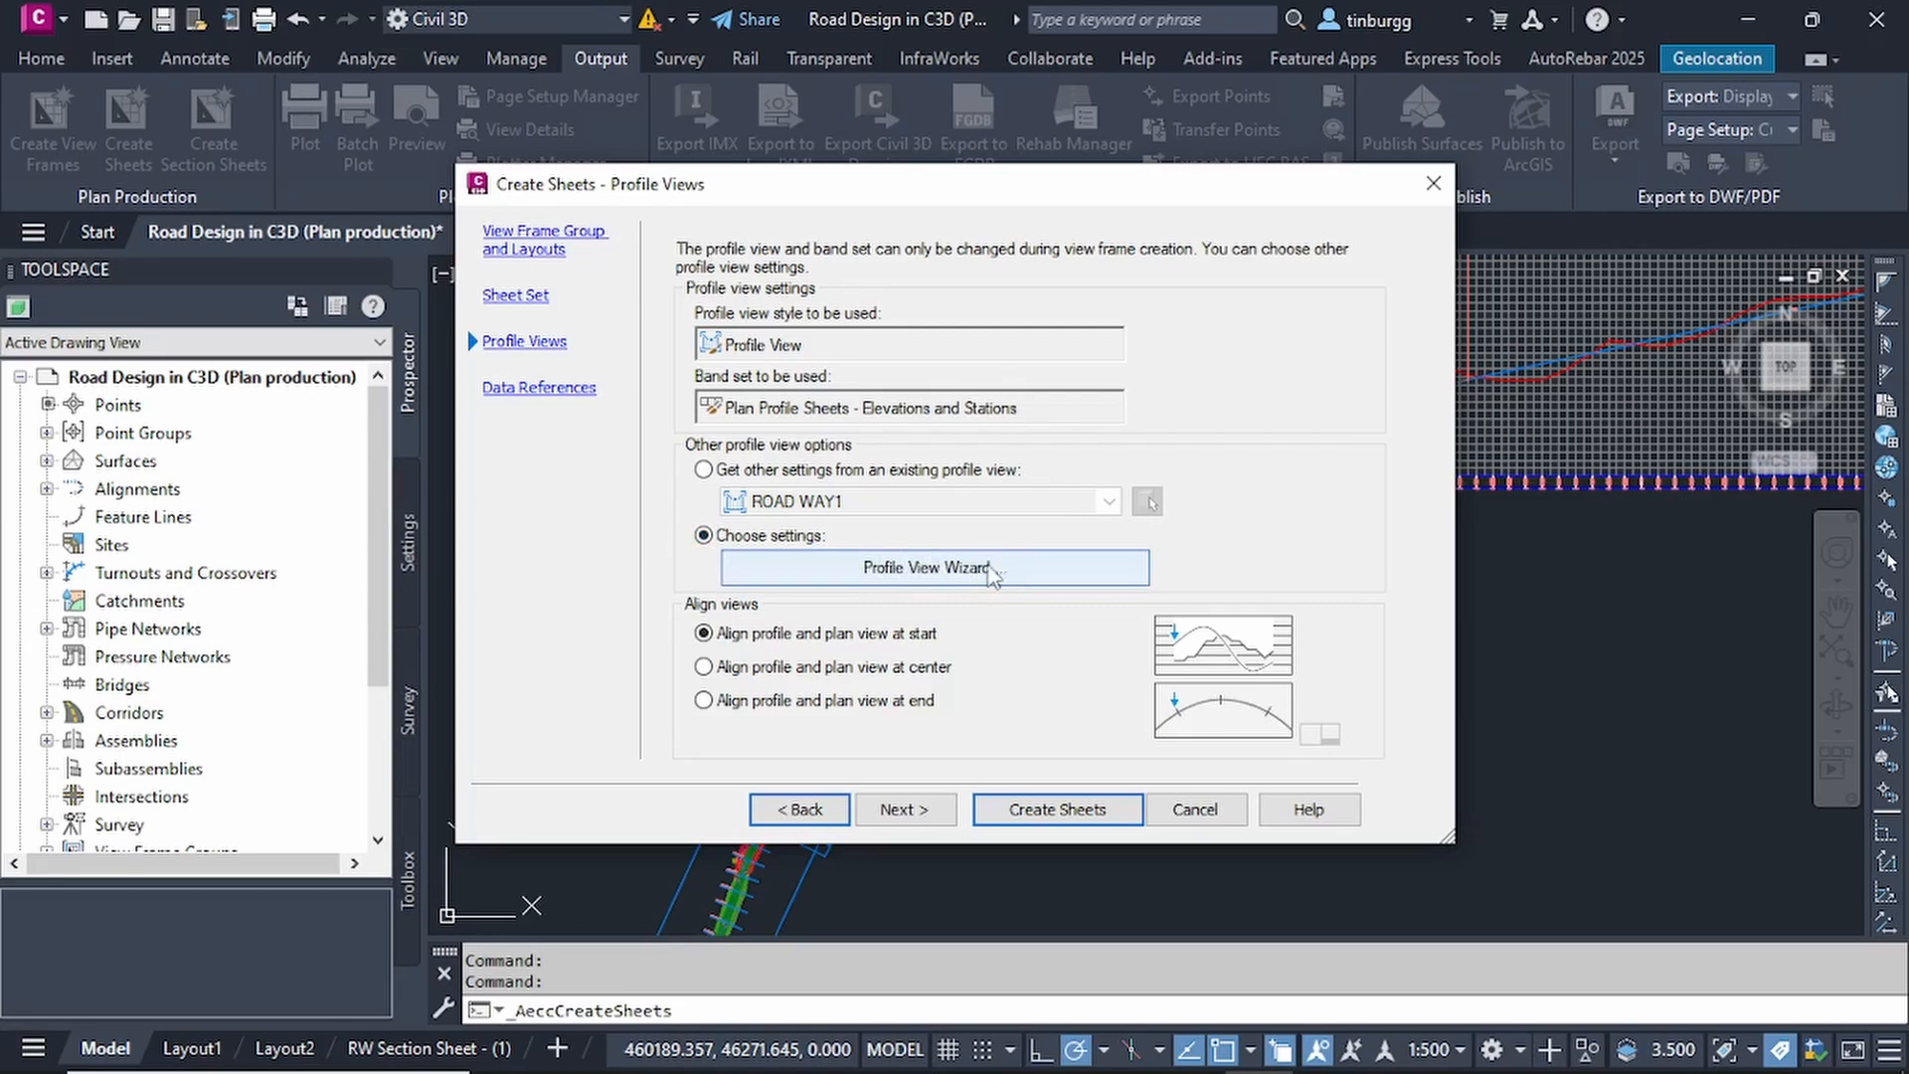
pyautogui.click(949, 572)
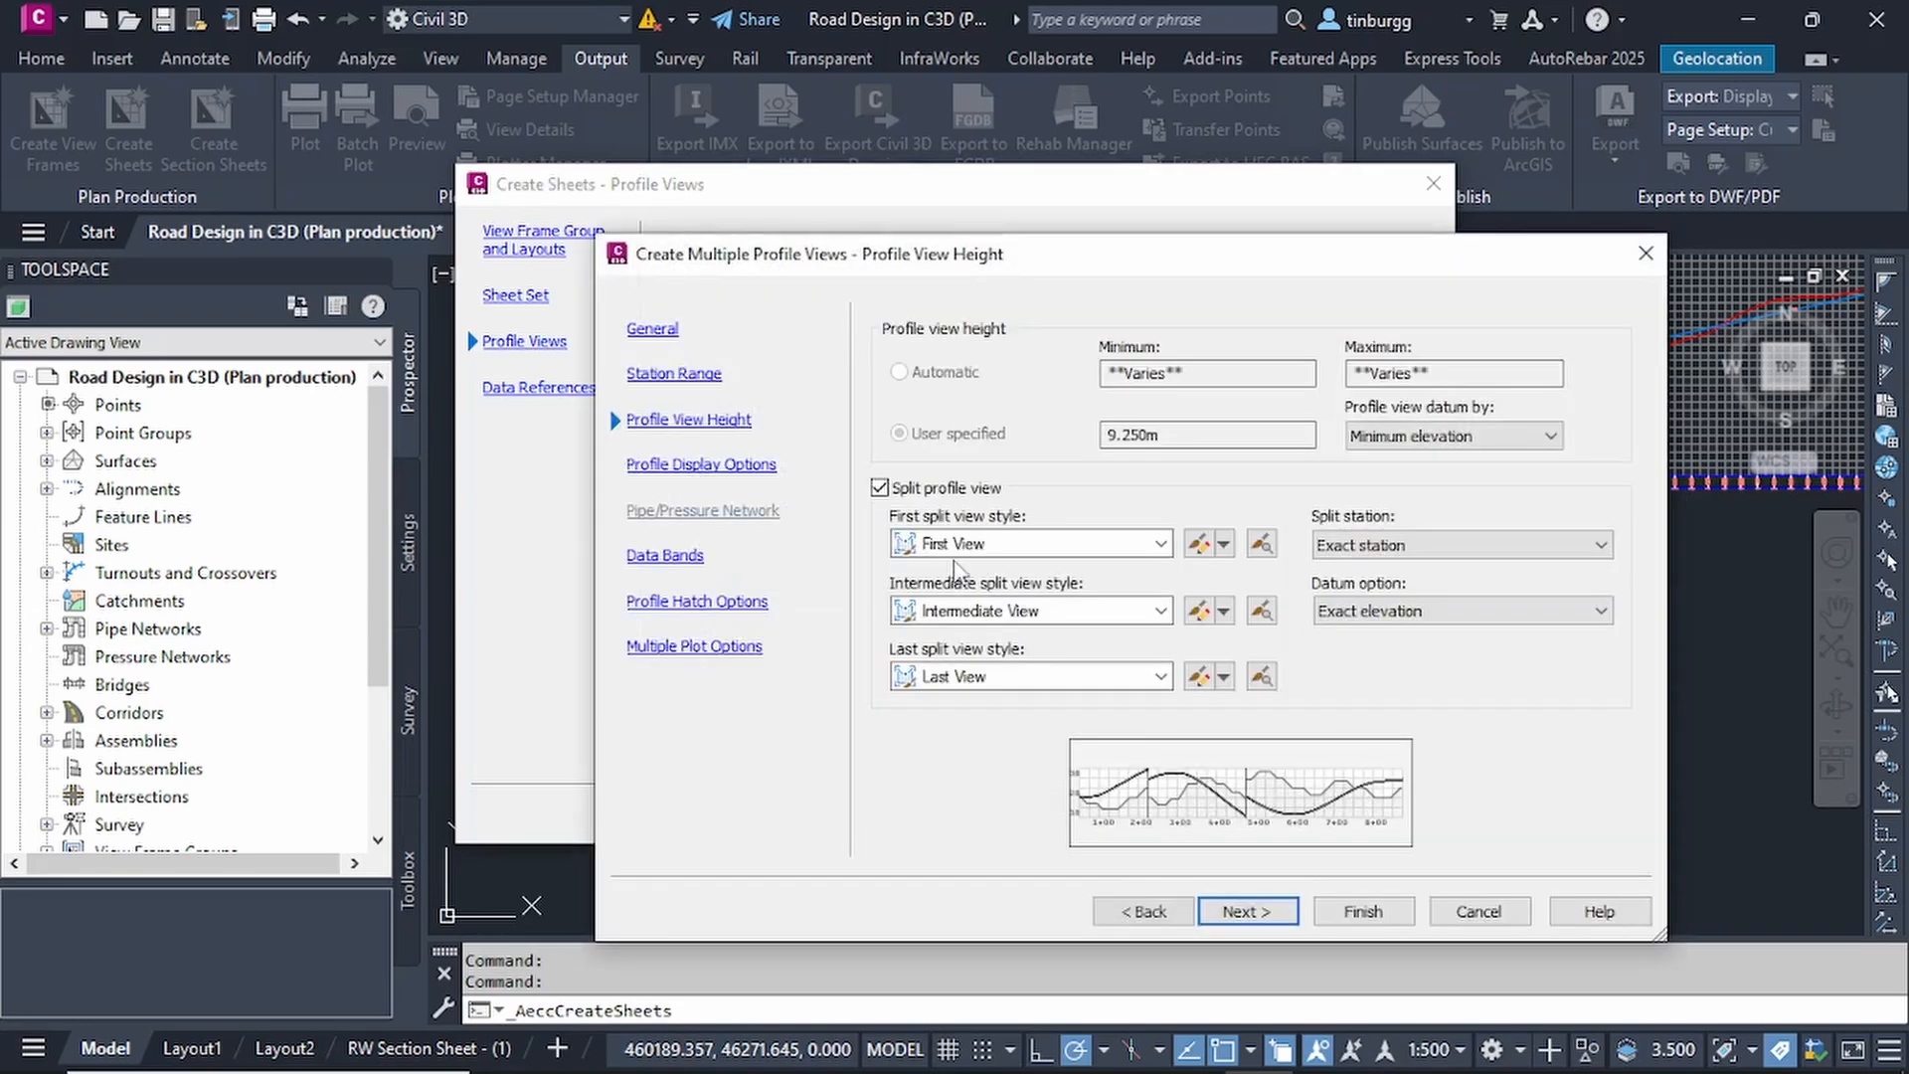
pyautogui.moveTo(939, 271); pyautogui.dragTo(843, 197)
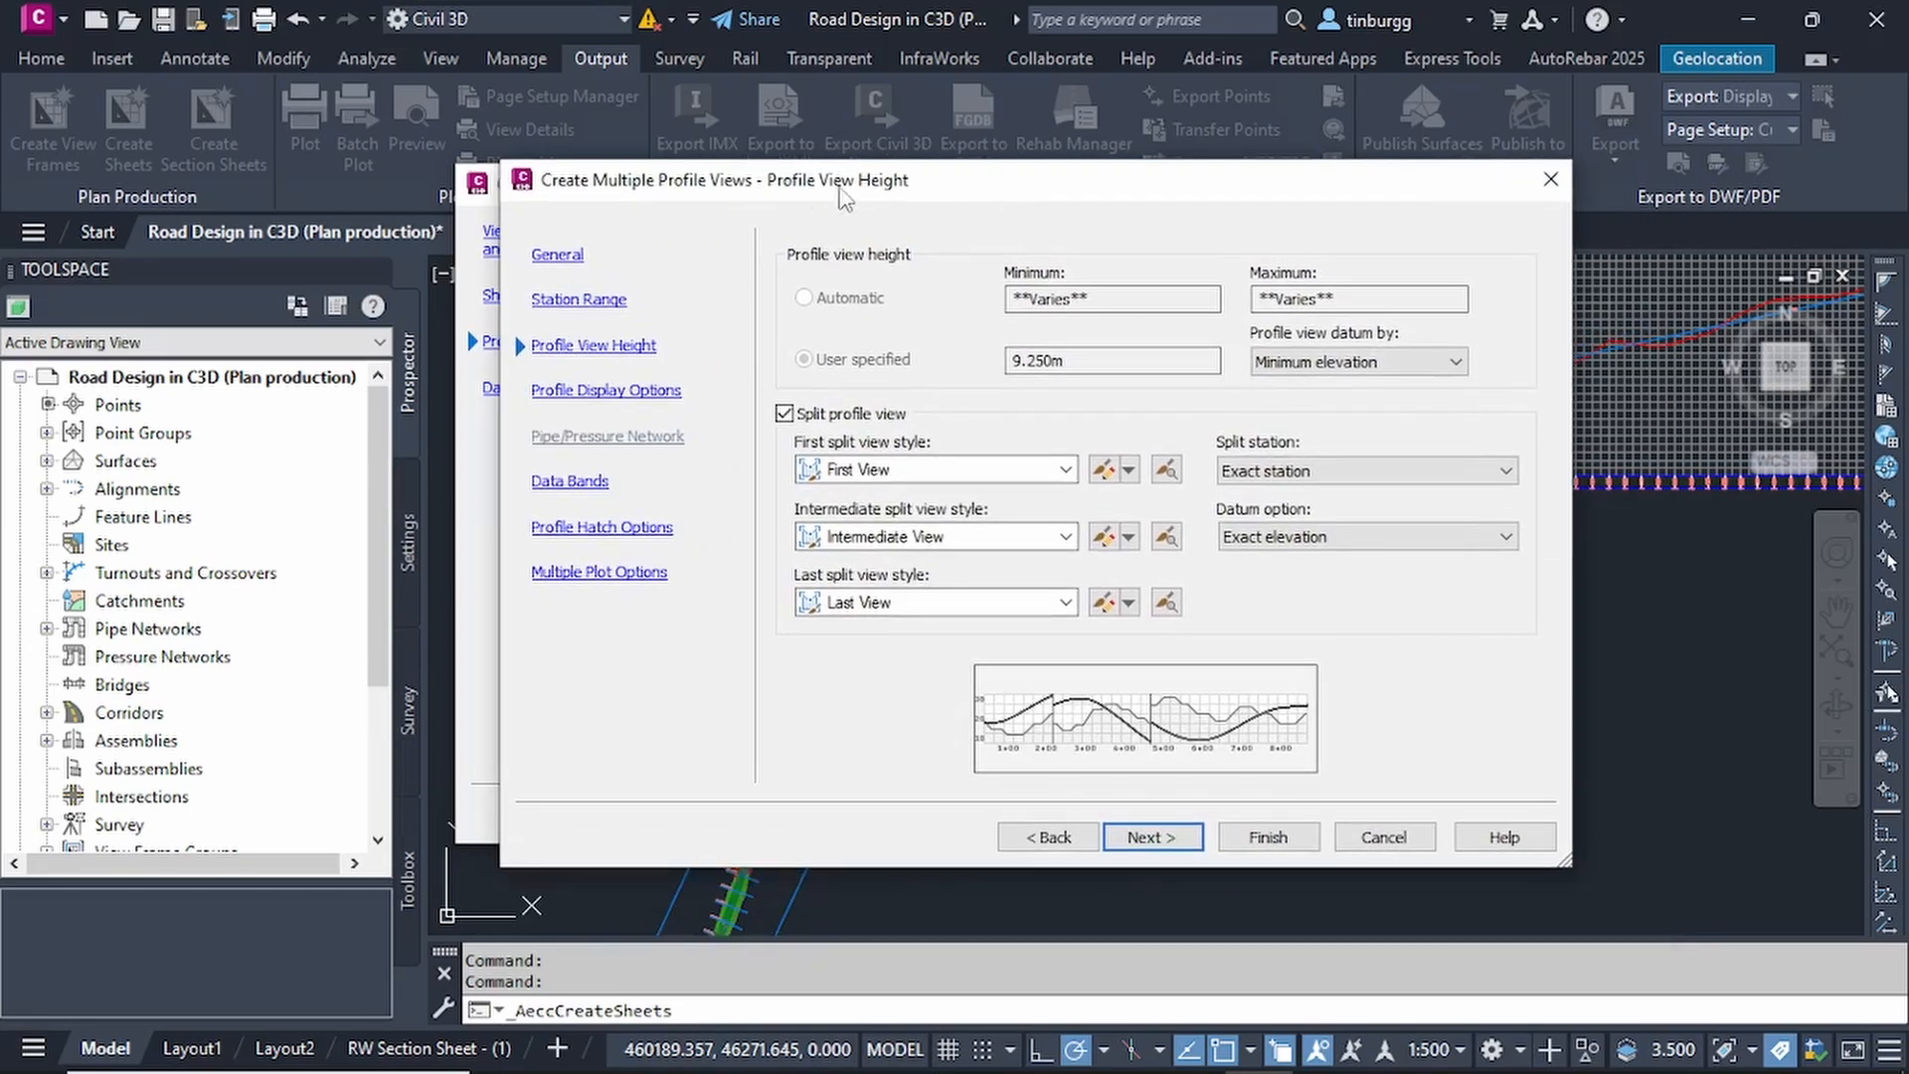
# Review the general, station range, profile view height and profile display settings, and continue to the data bands.
pyautogui.click(568, 275)
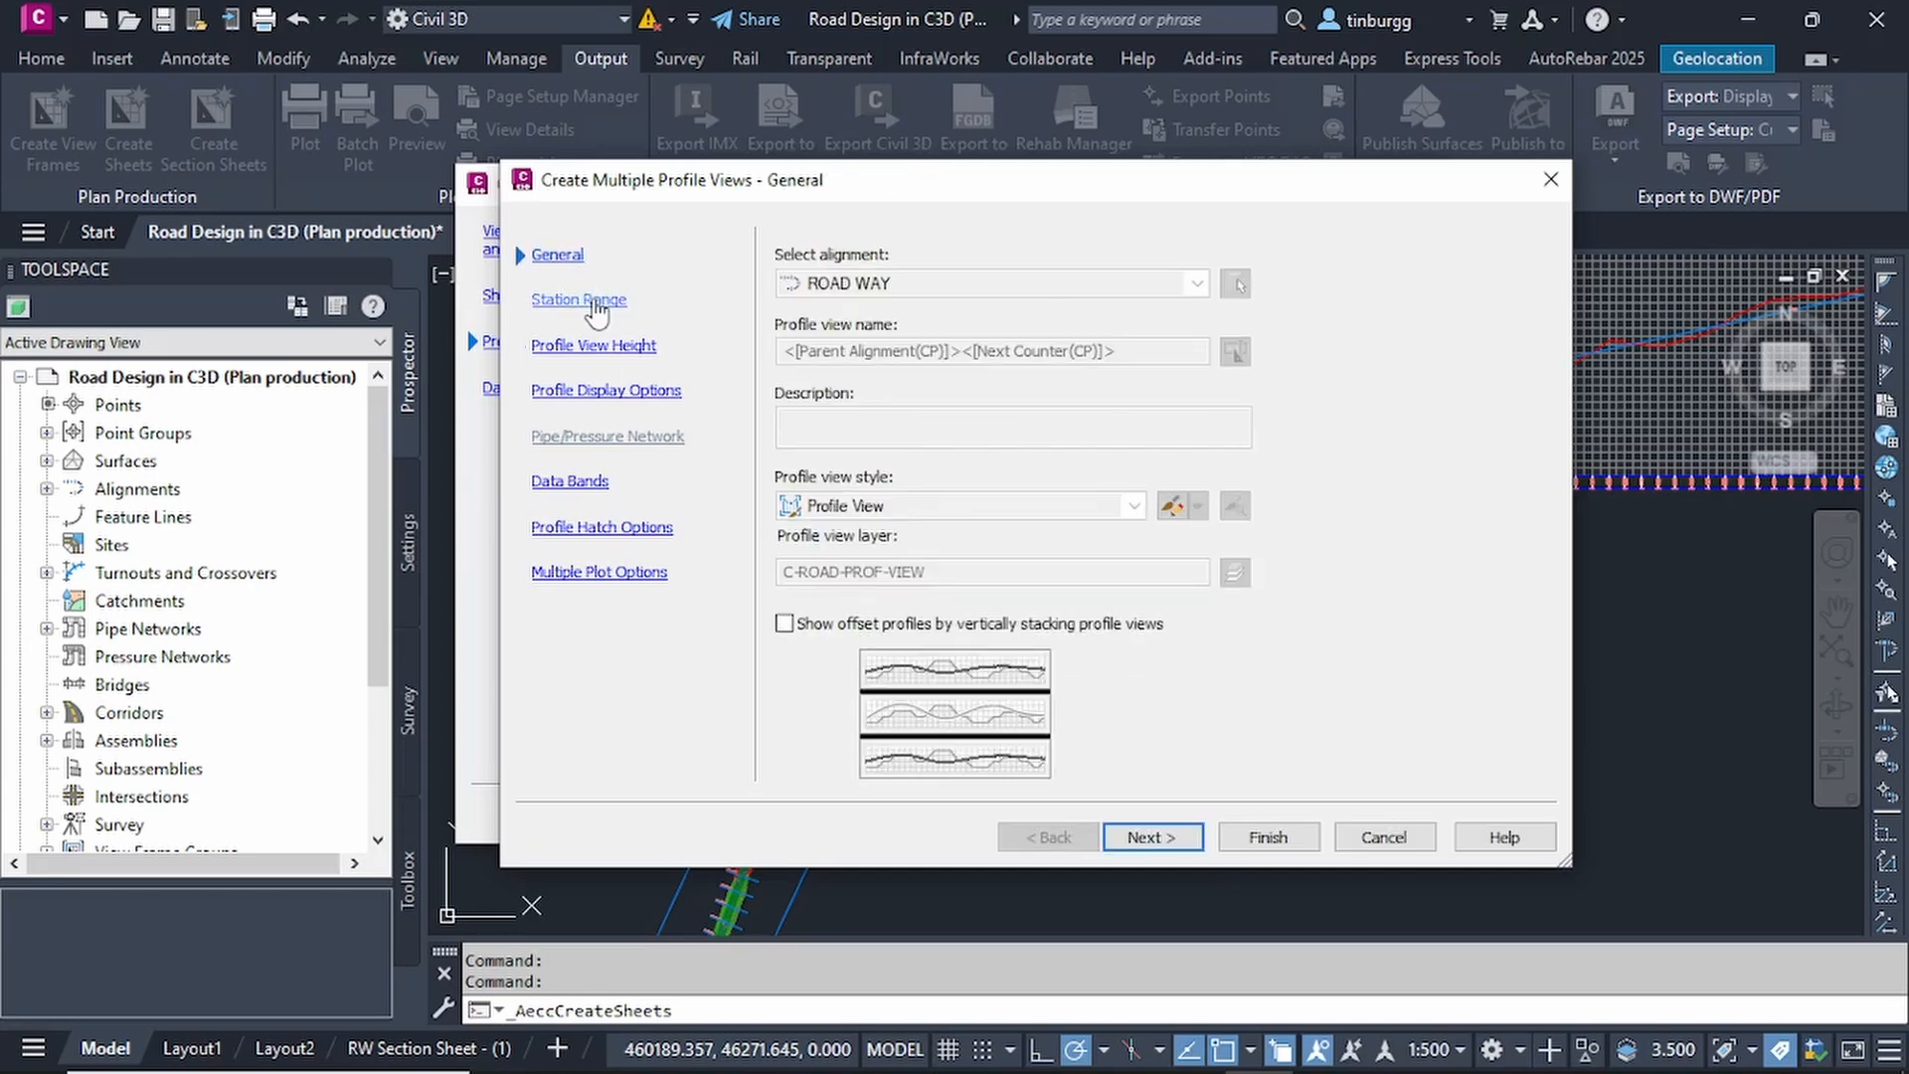
pyautogui.click(597, 308)
pyautogui.click(615, 345)
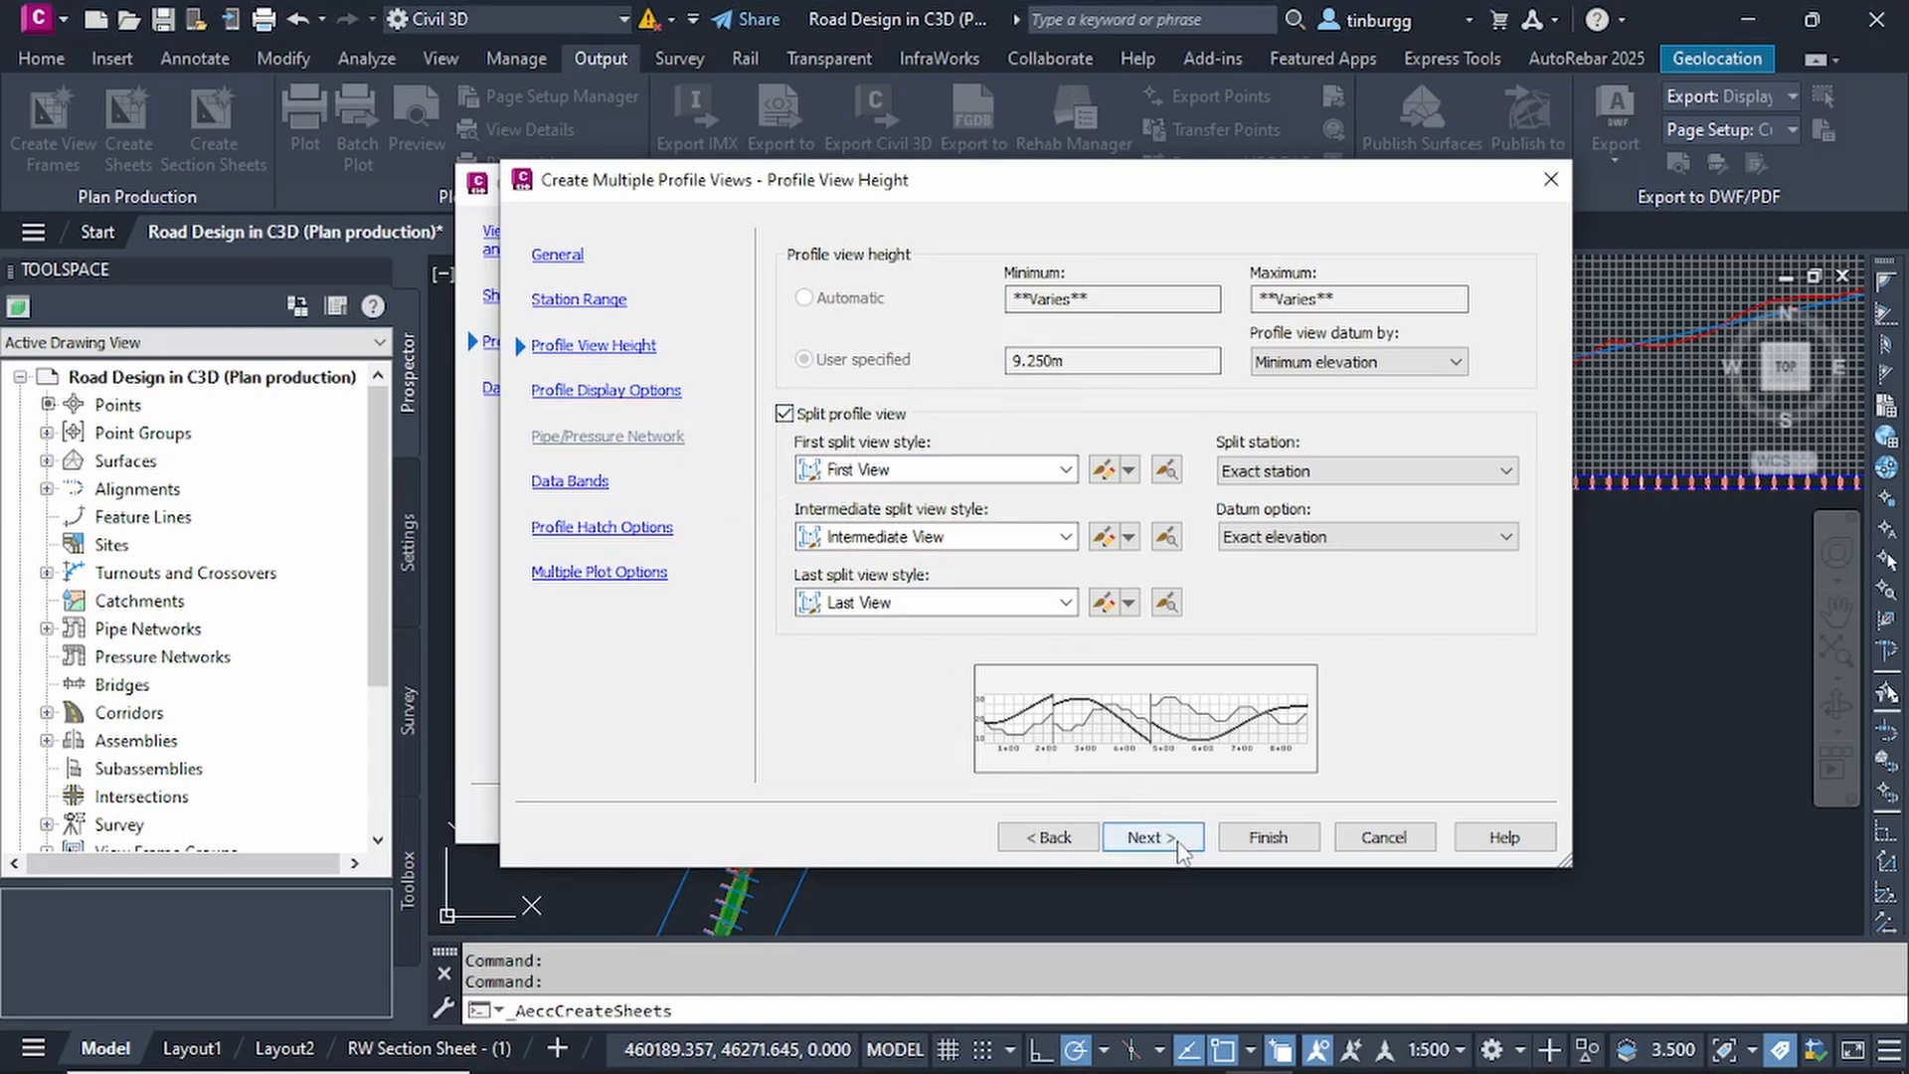
pyautogui.click(1145, 837)
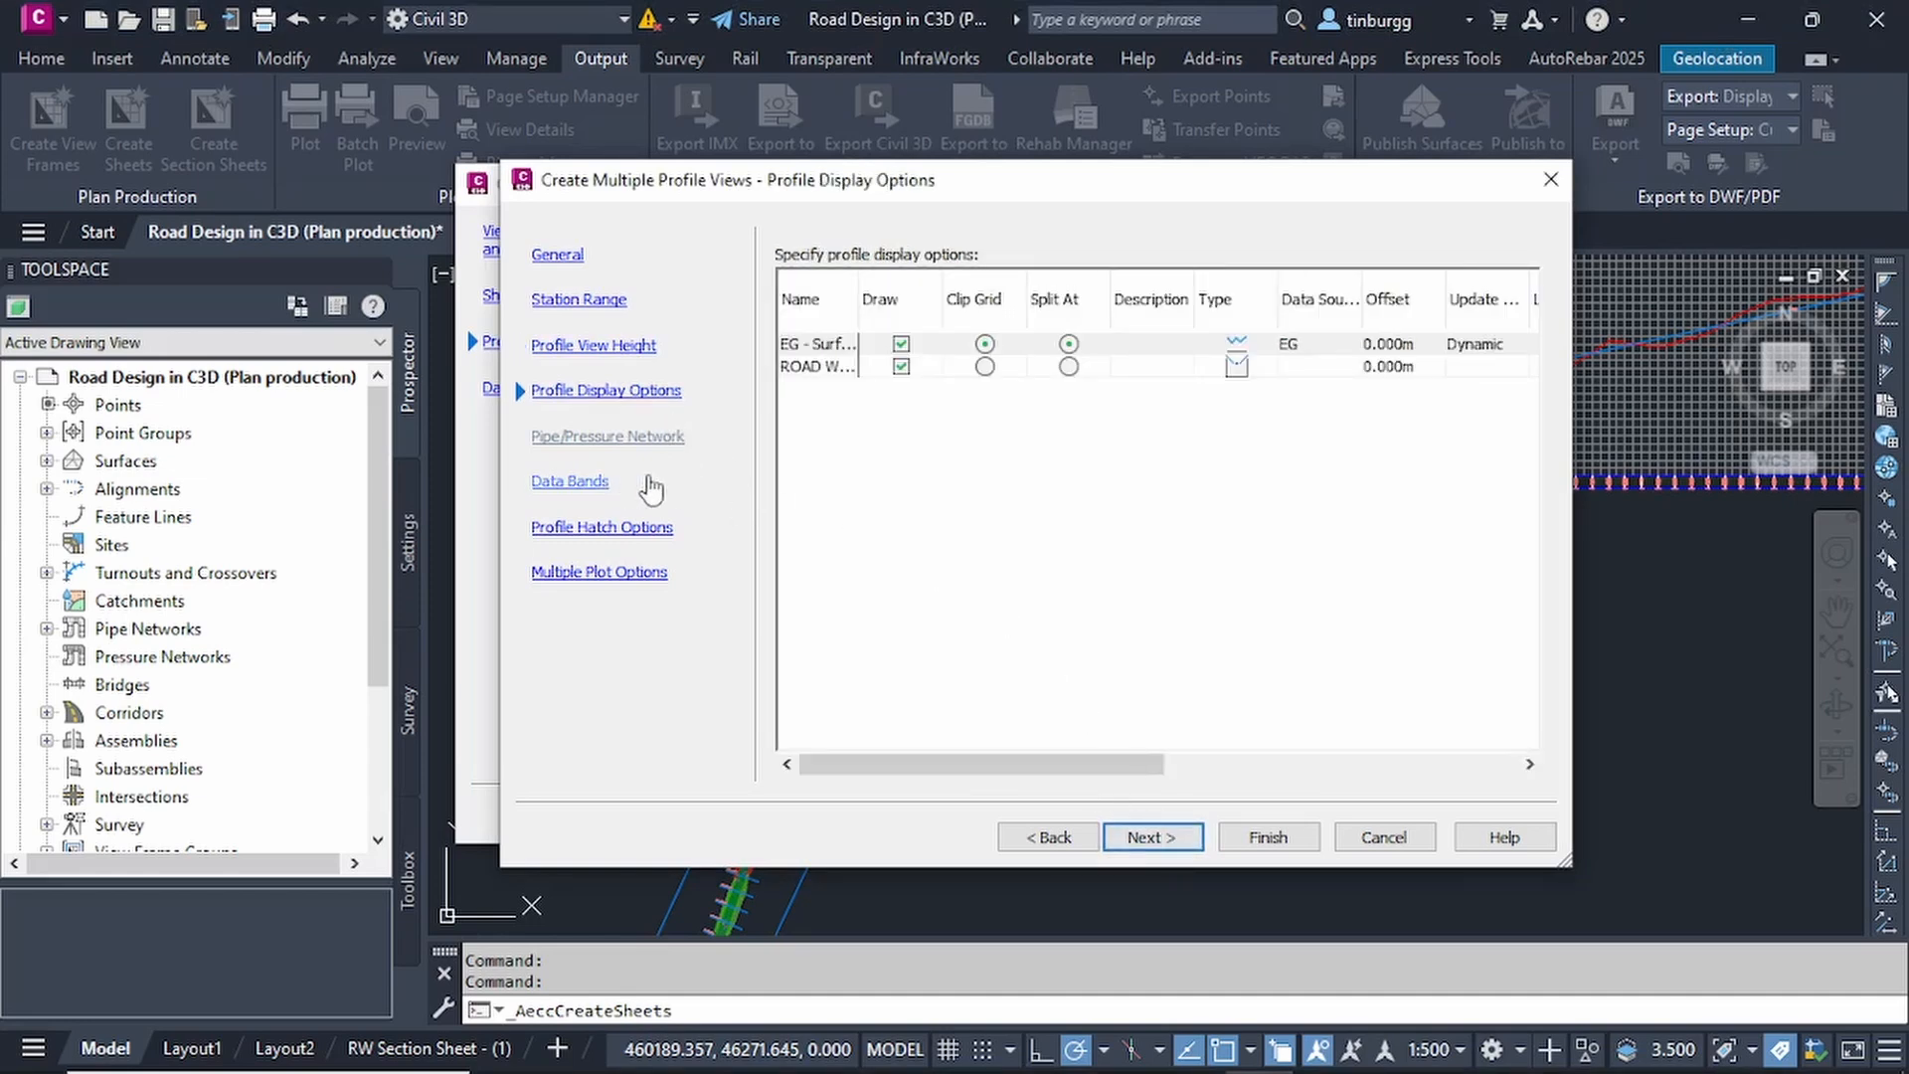
pyautogui.click(574, 483)
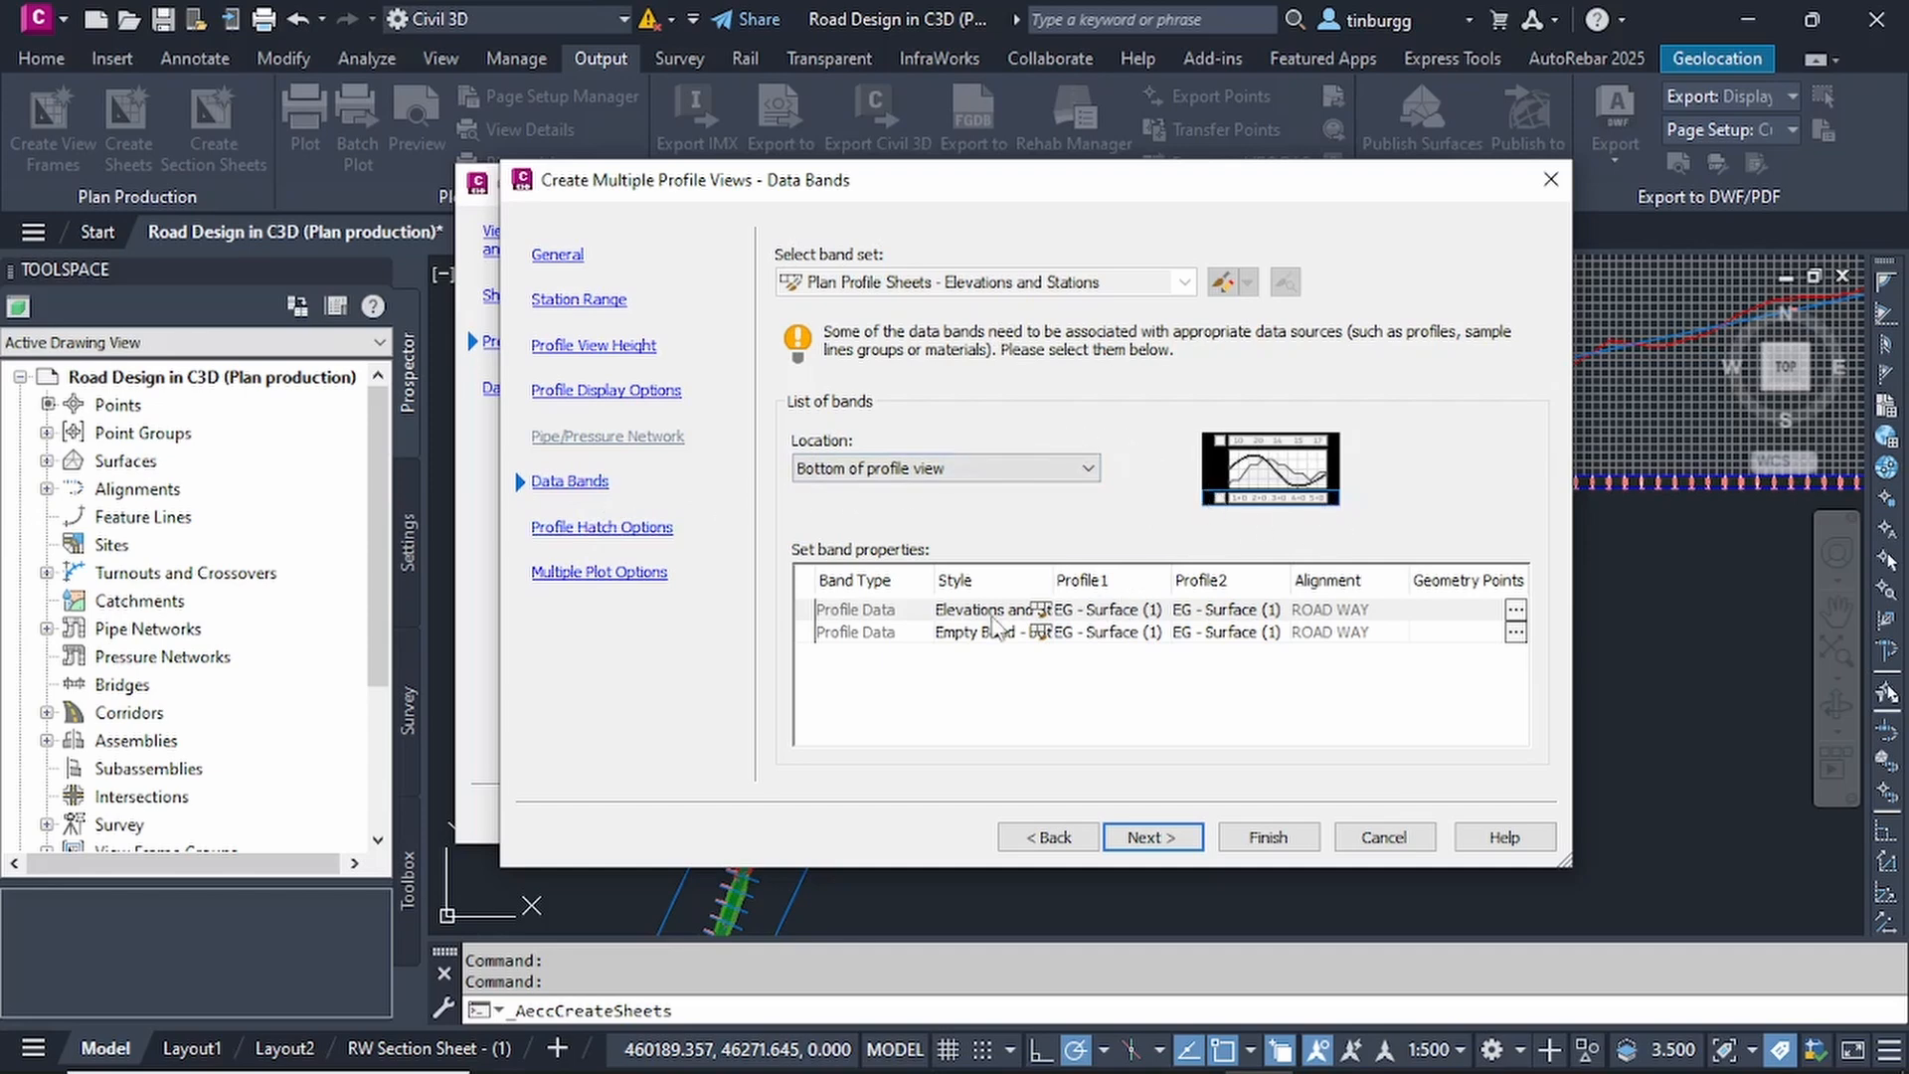
# Set Profile2 of the first profile data band, the elevations and stations band, to ROAD WAY DESIGN PROFILE.
pyautogui.click(1323, 612)
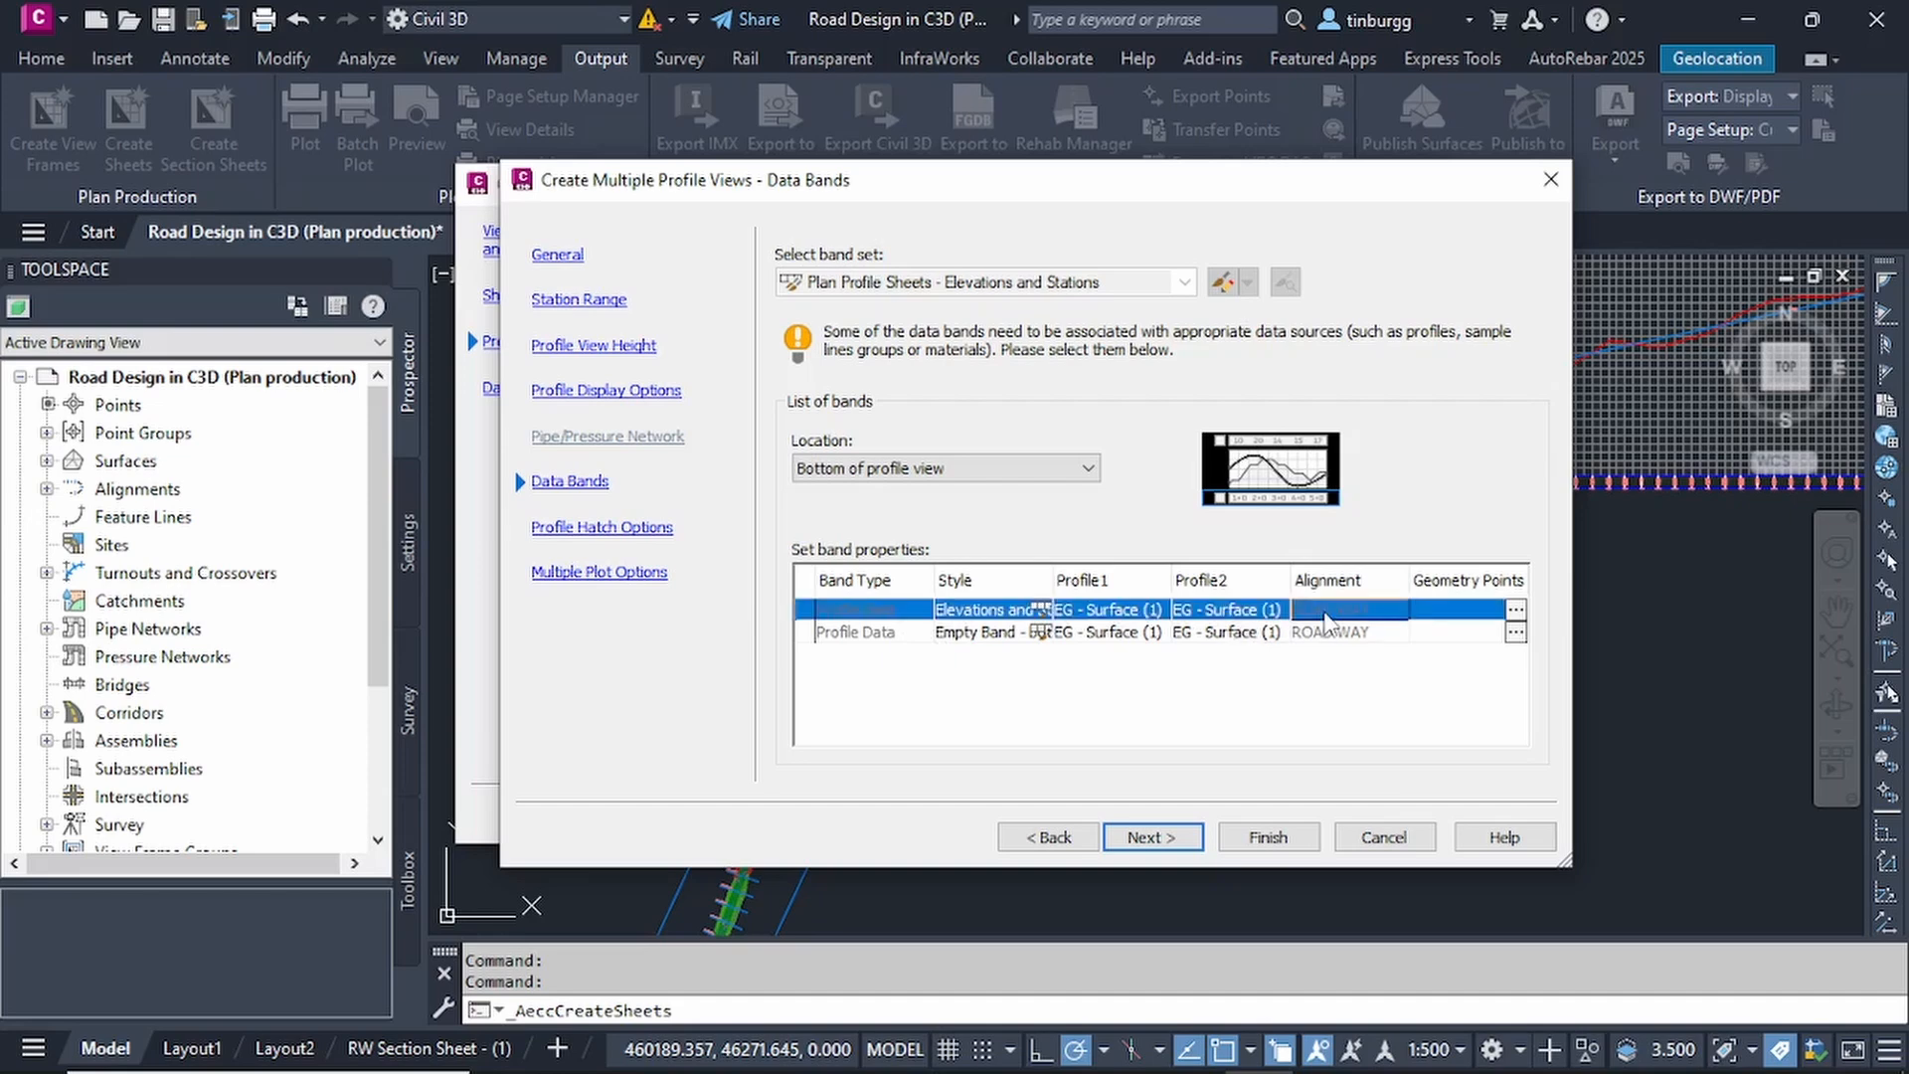
pyautogui.click(1232, 610)
pyautogui.click(1217, 608)
pyautogui.click(1216, 609)
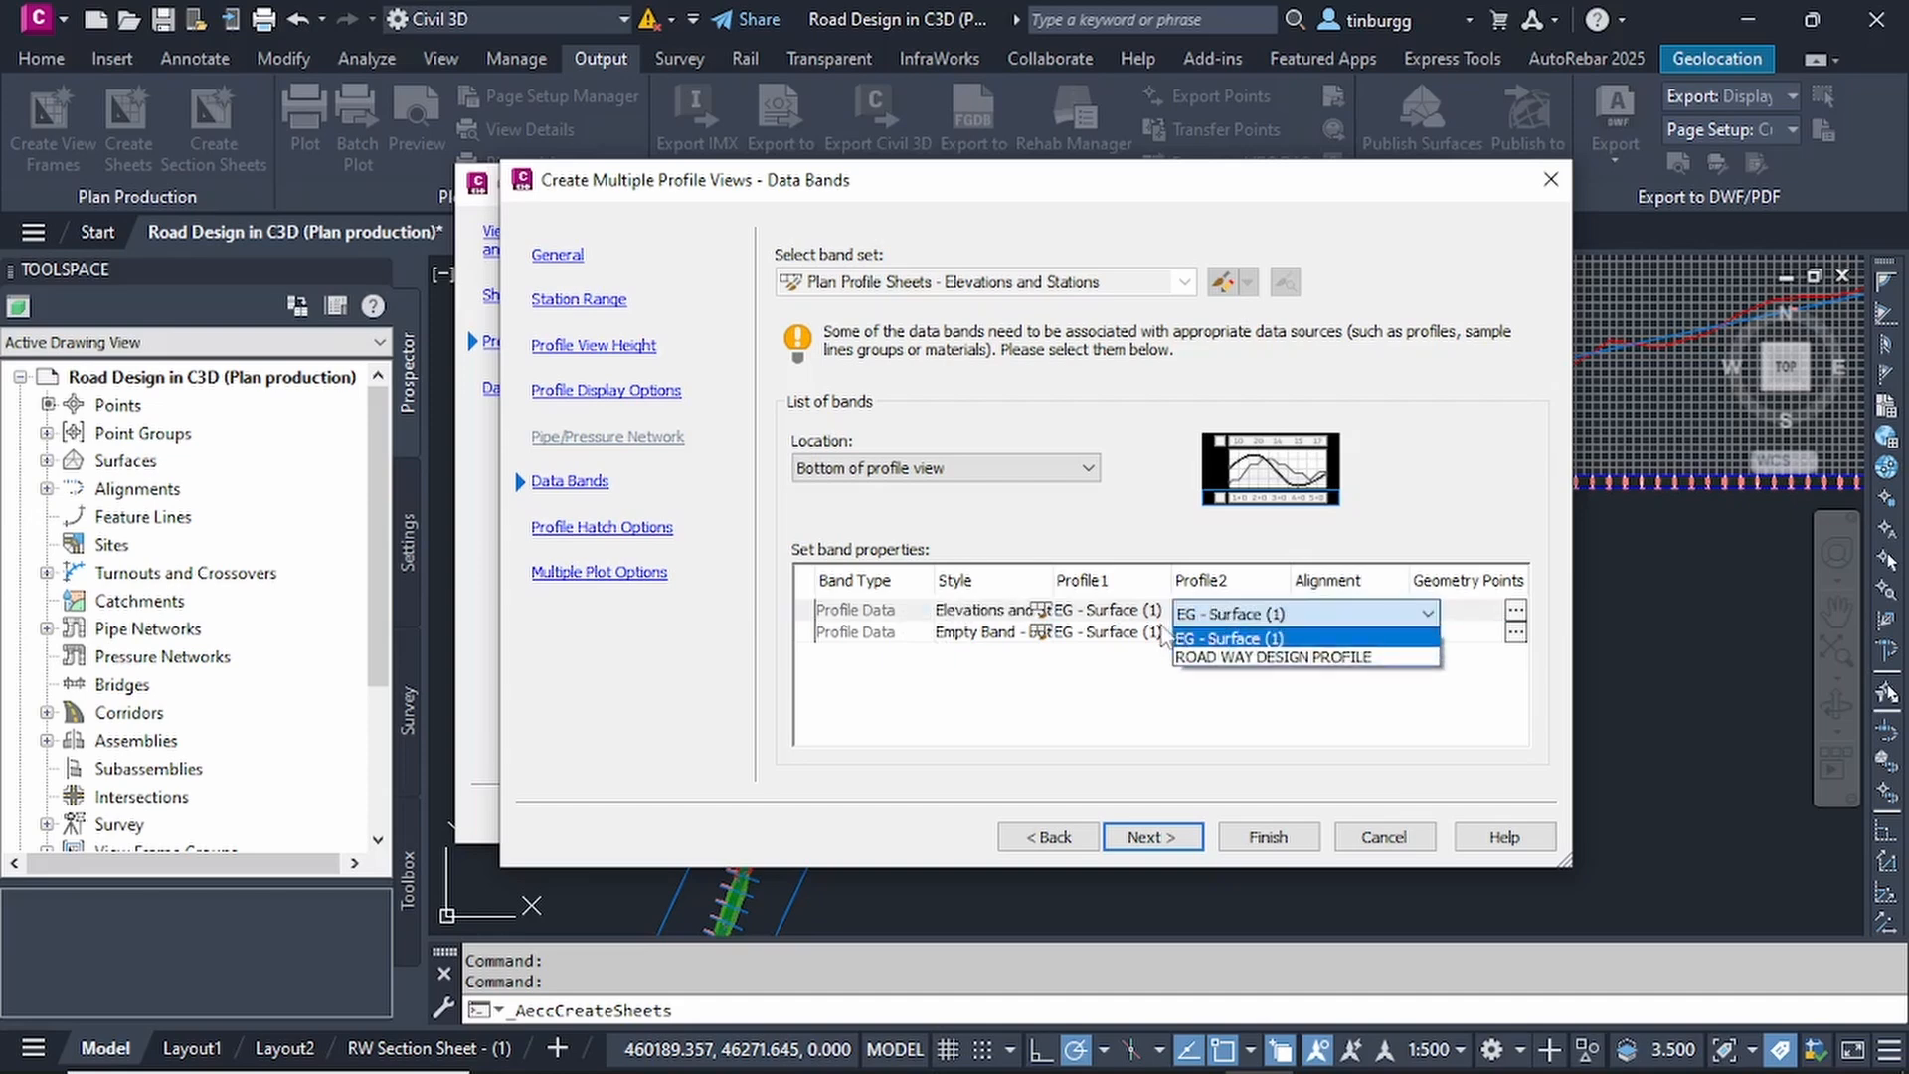
pyautogui.click(1213, 609)
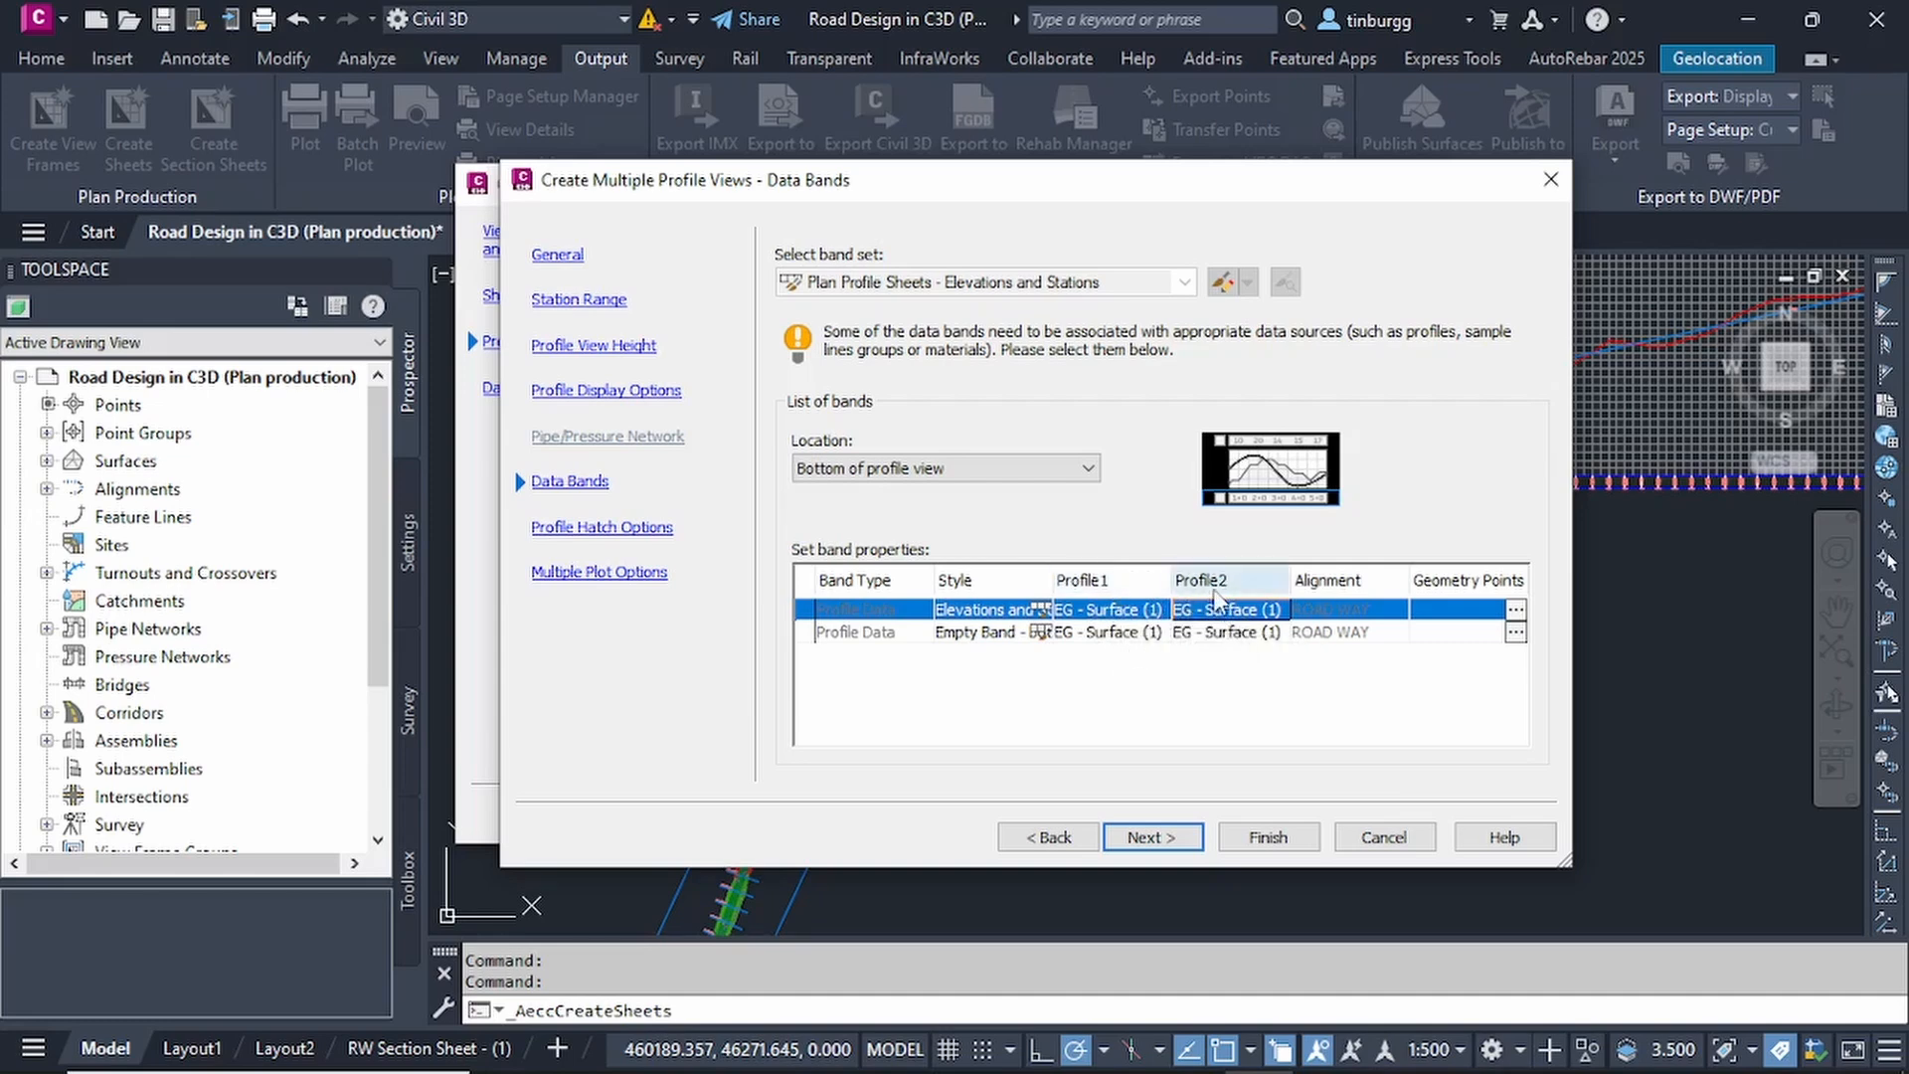
pyautogui.click(1247, 613)
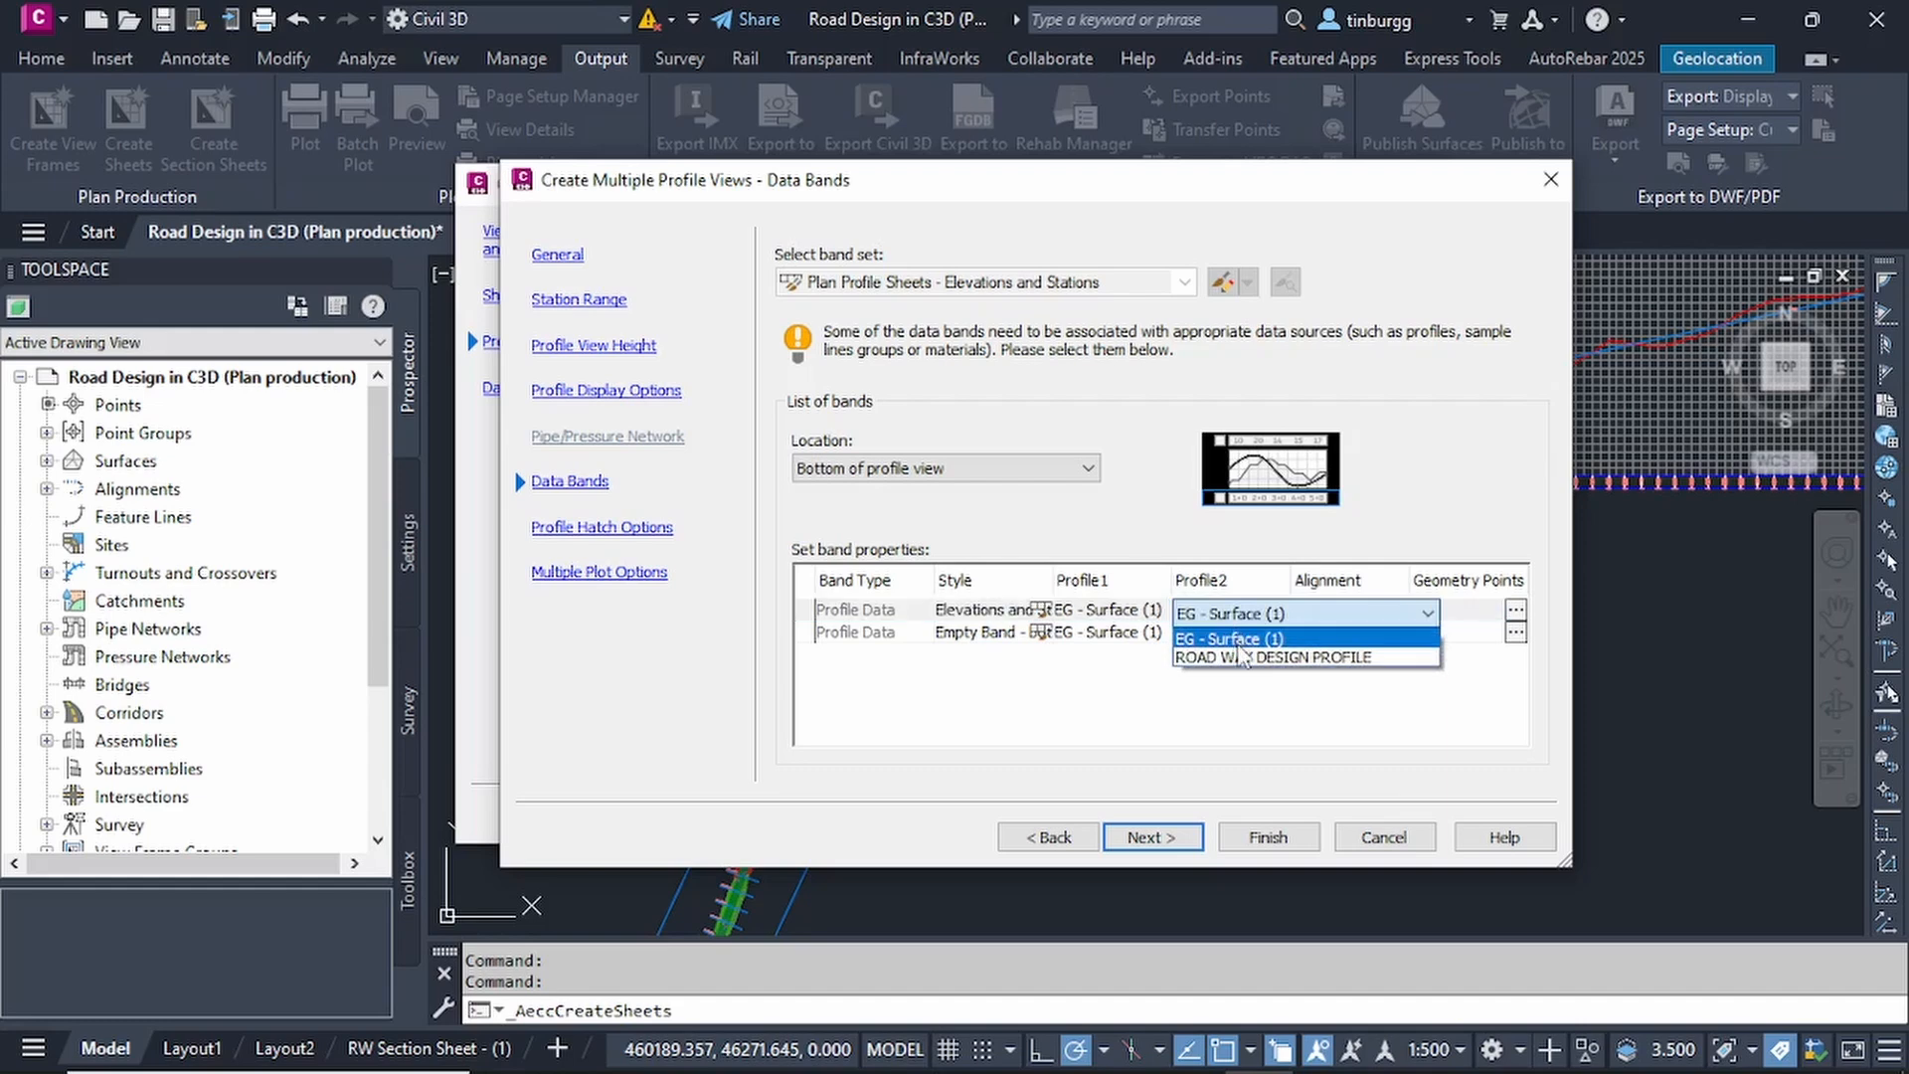
pyautogui.click(1238, 658)
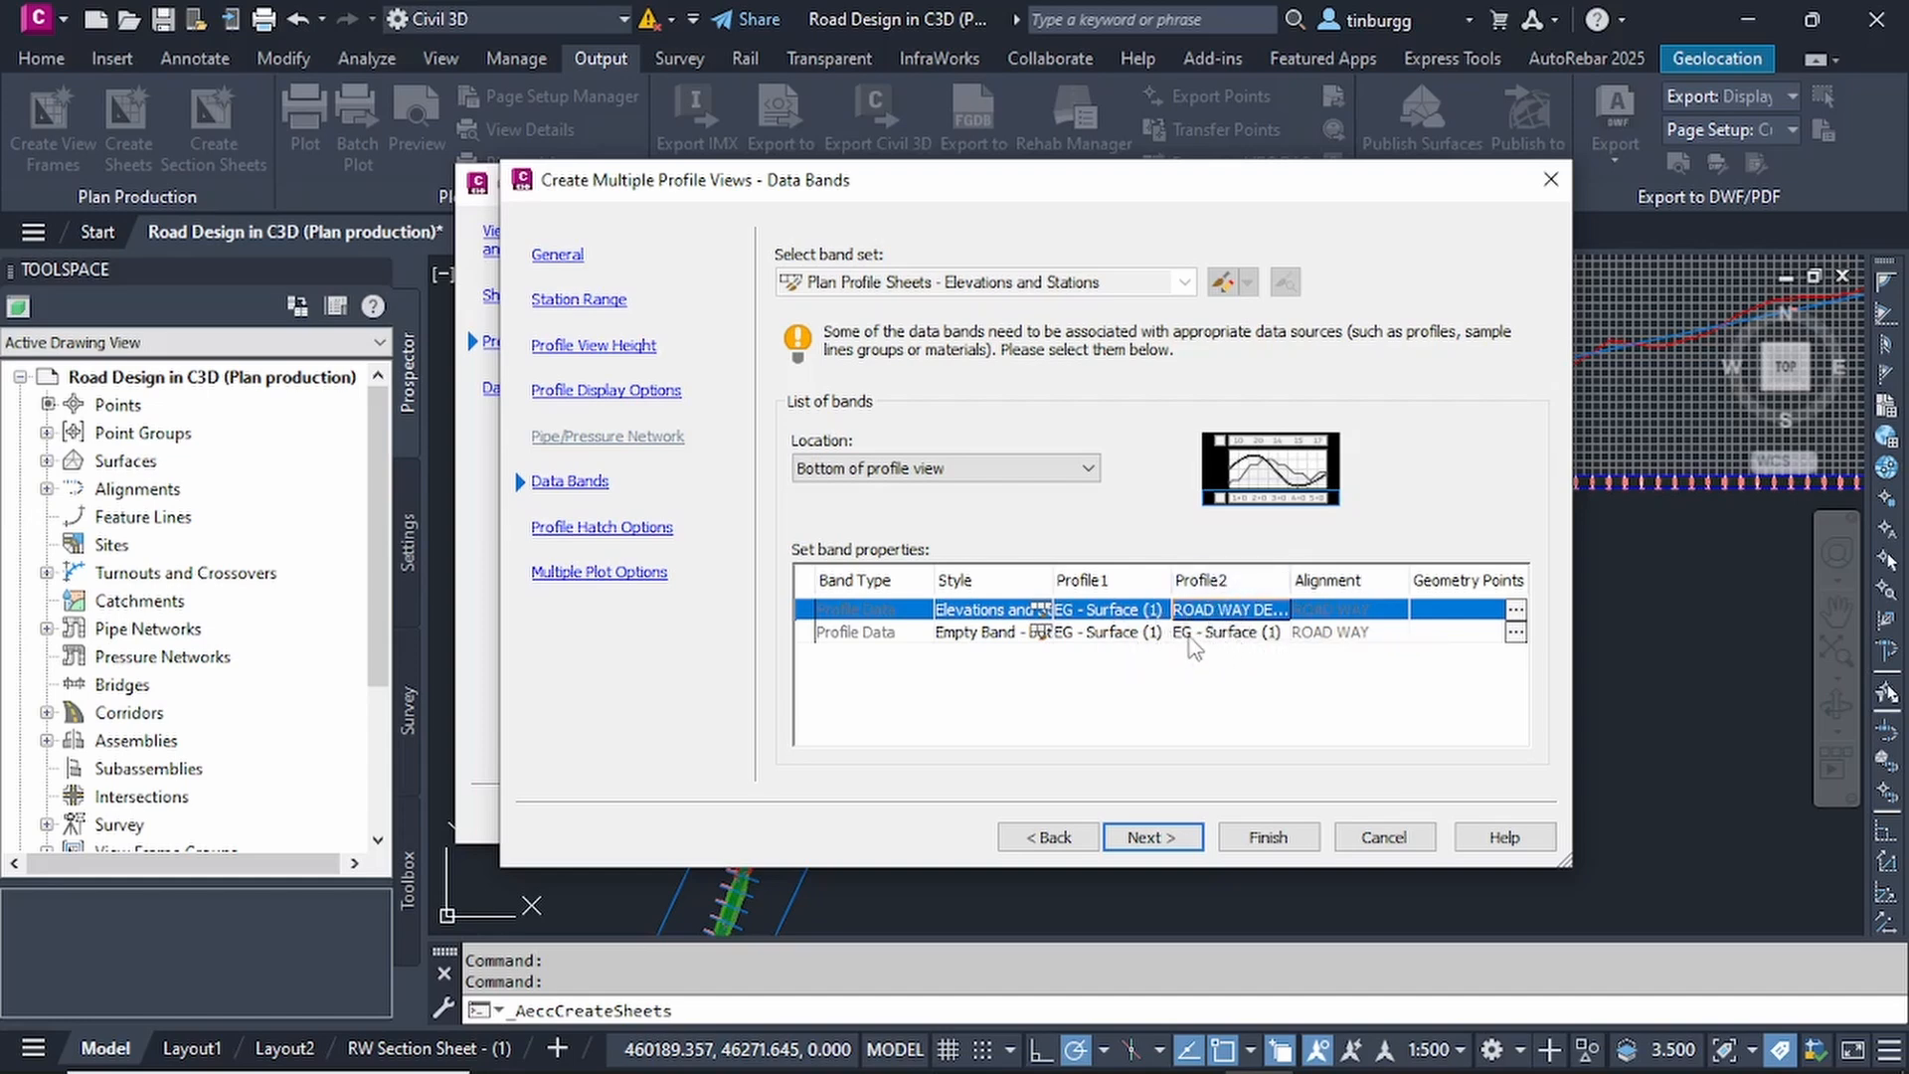
# Set Profile2 of the Empty Band to ROAD WAY DESIGN PROFILE.
pyautogui.click(1217, 636)
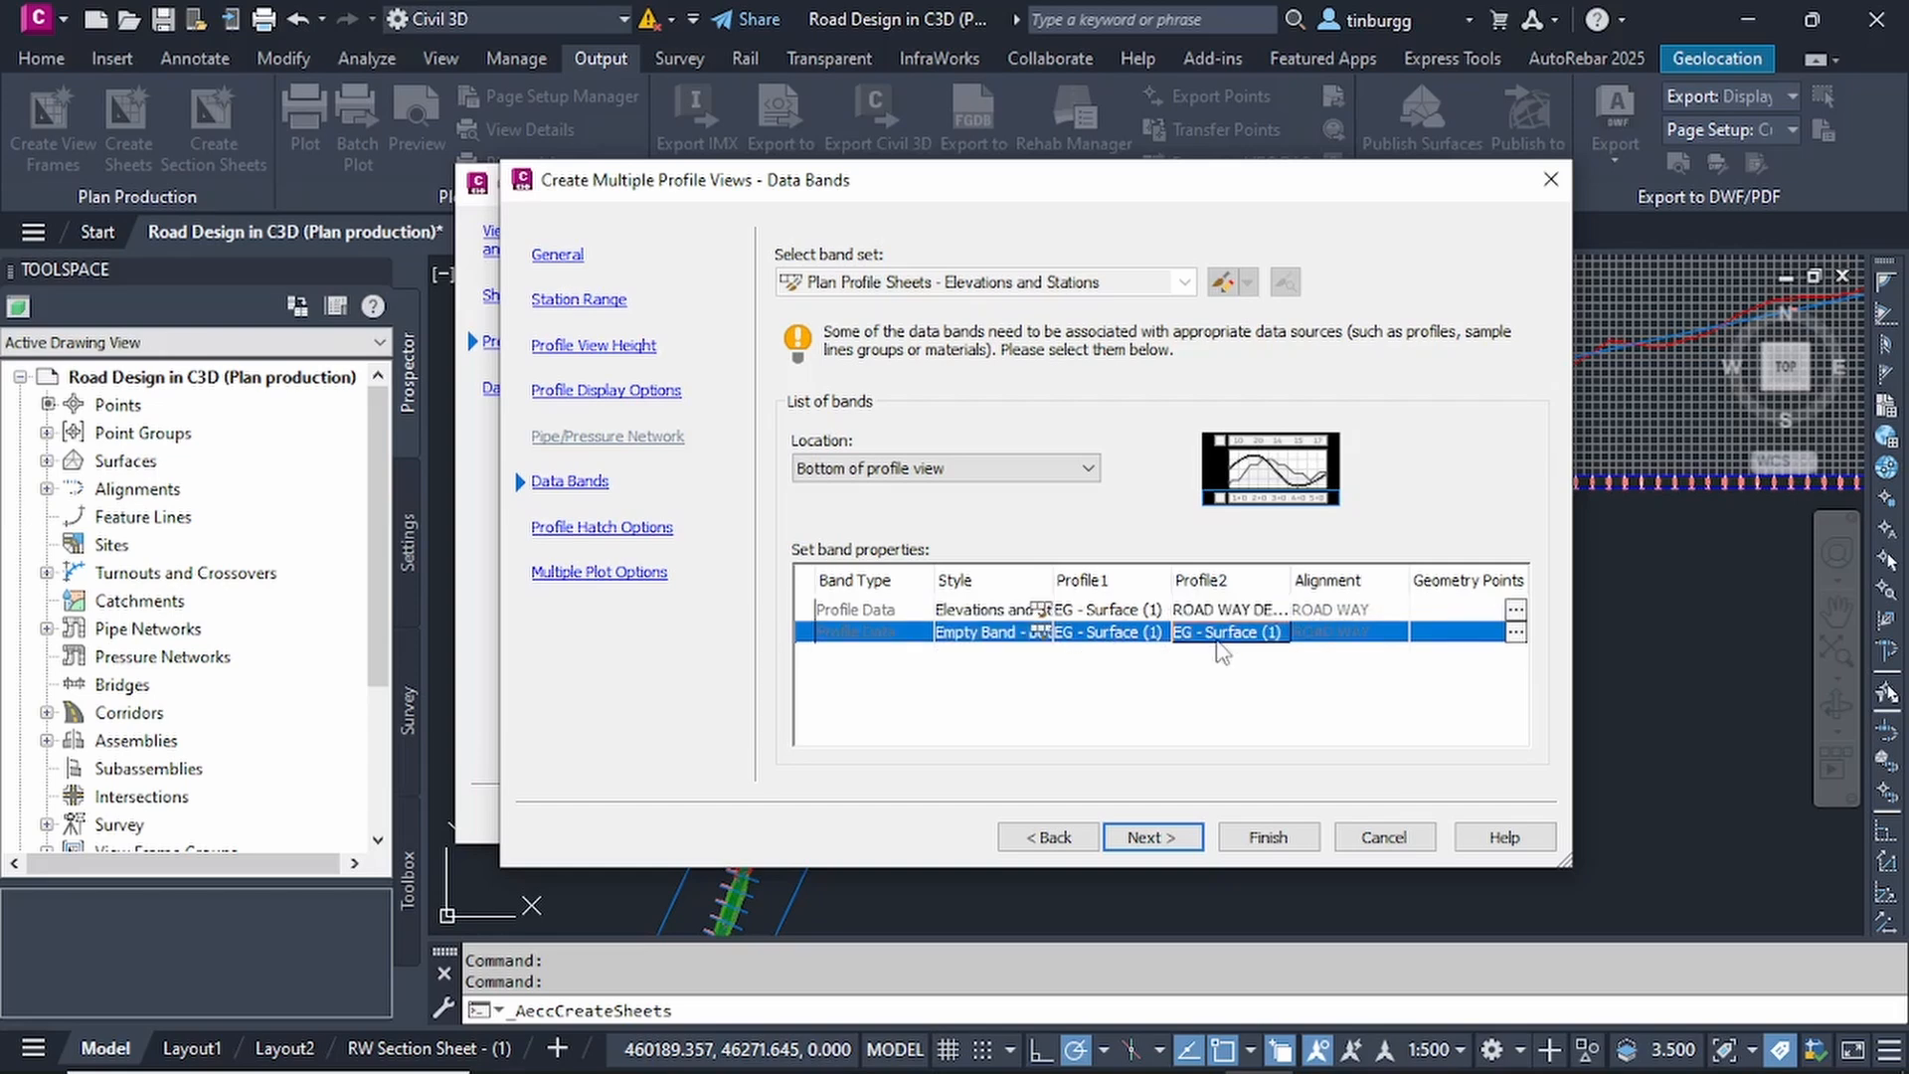
pyautogui.click(1223, 641)
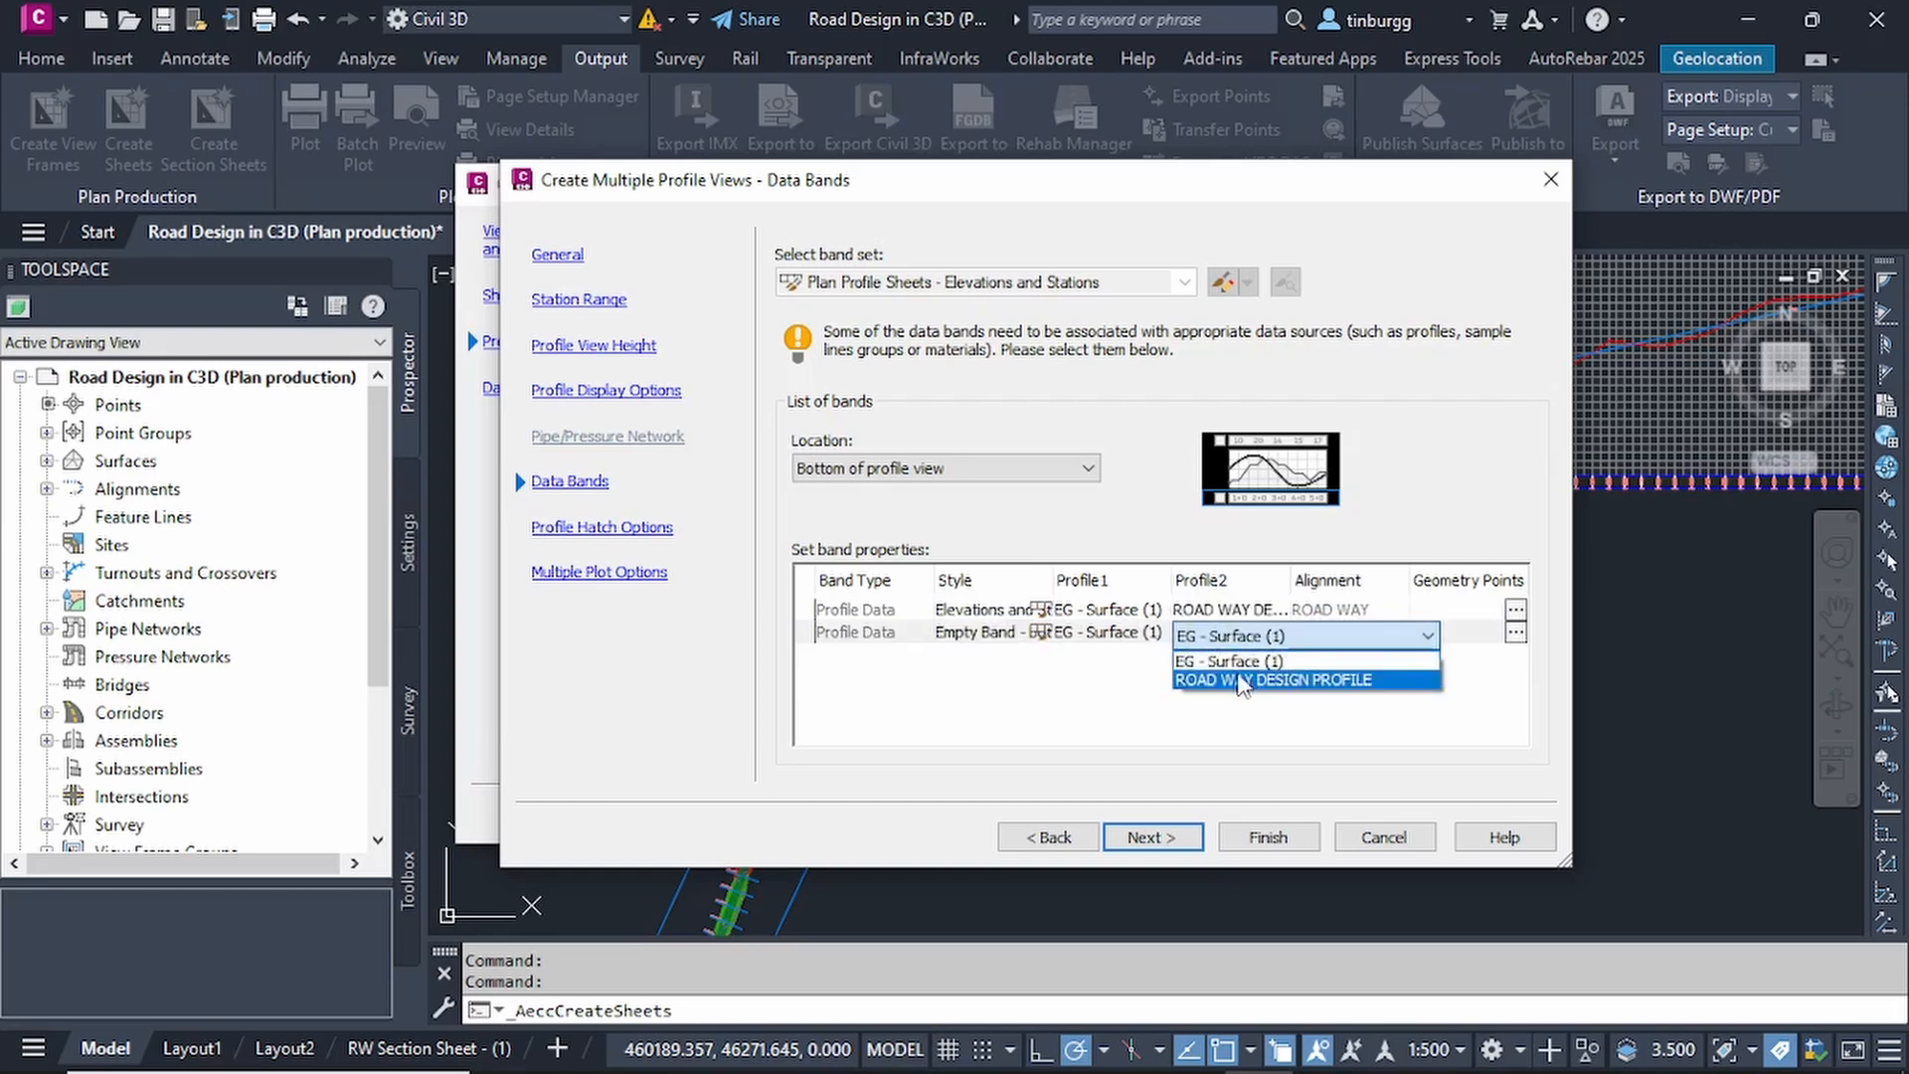
pyautogui.click(1243, 672)
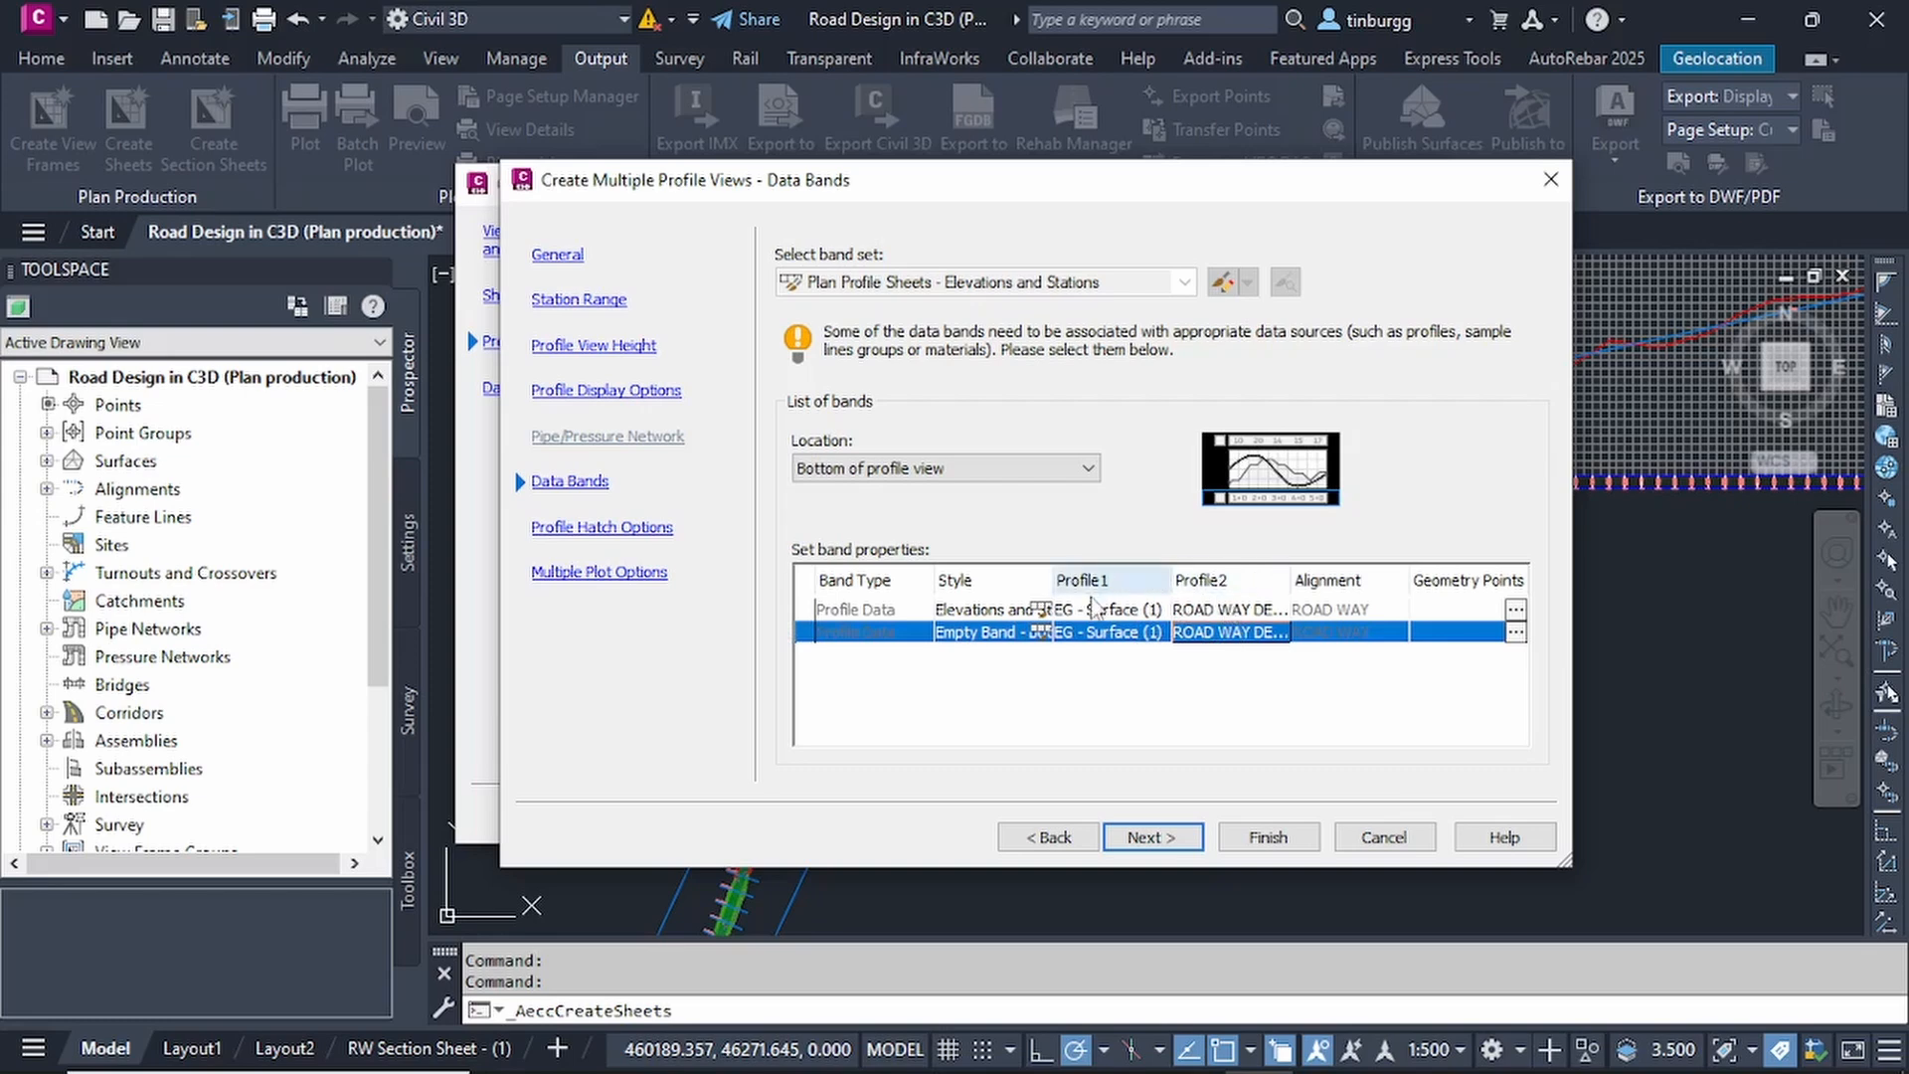
# Keep the profile hatch and multiple plot options as they are and finish the profile view settings.
pyautogui.click(1153, 838)
pyautogui.click(1153, 838)
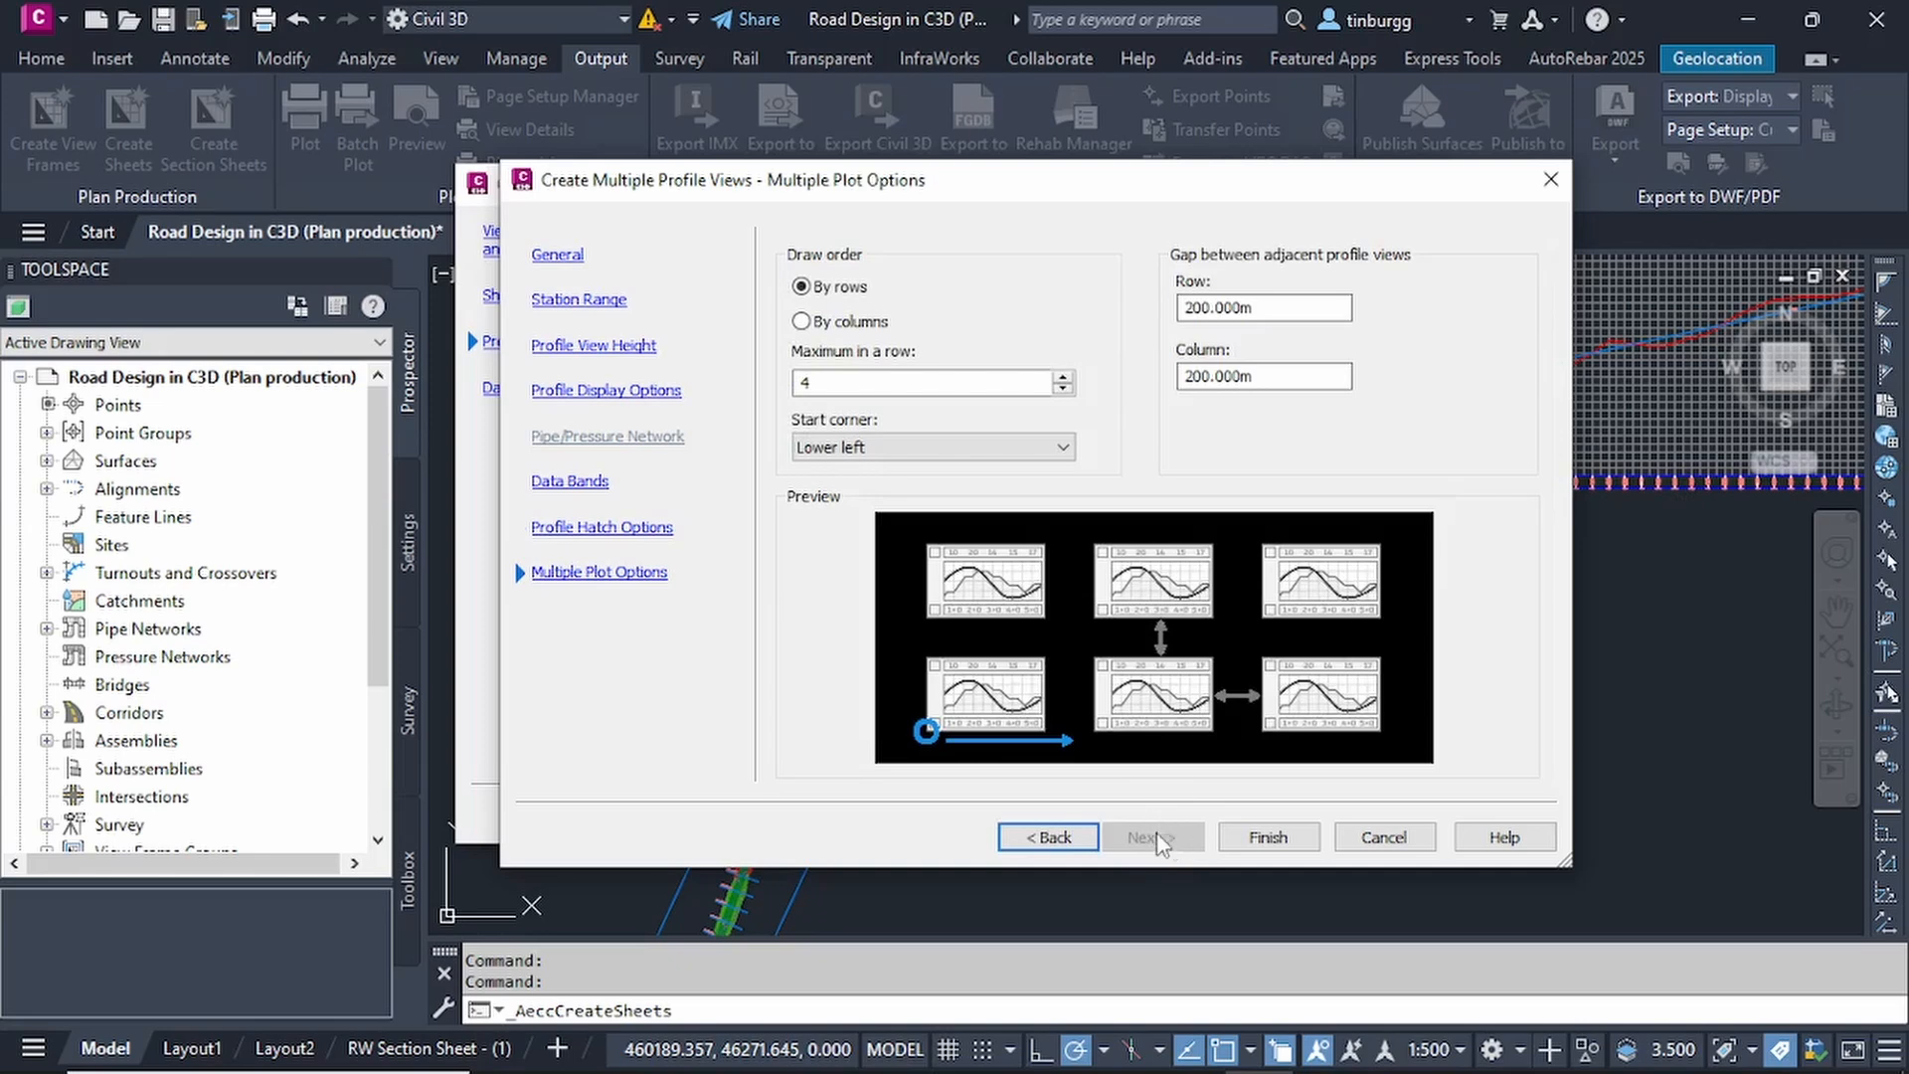
pyautogui.click(1270, 838)
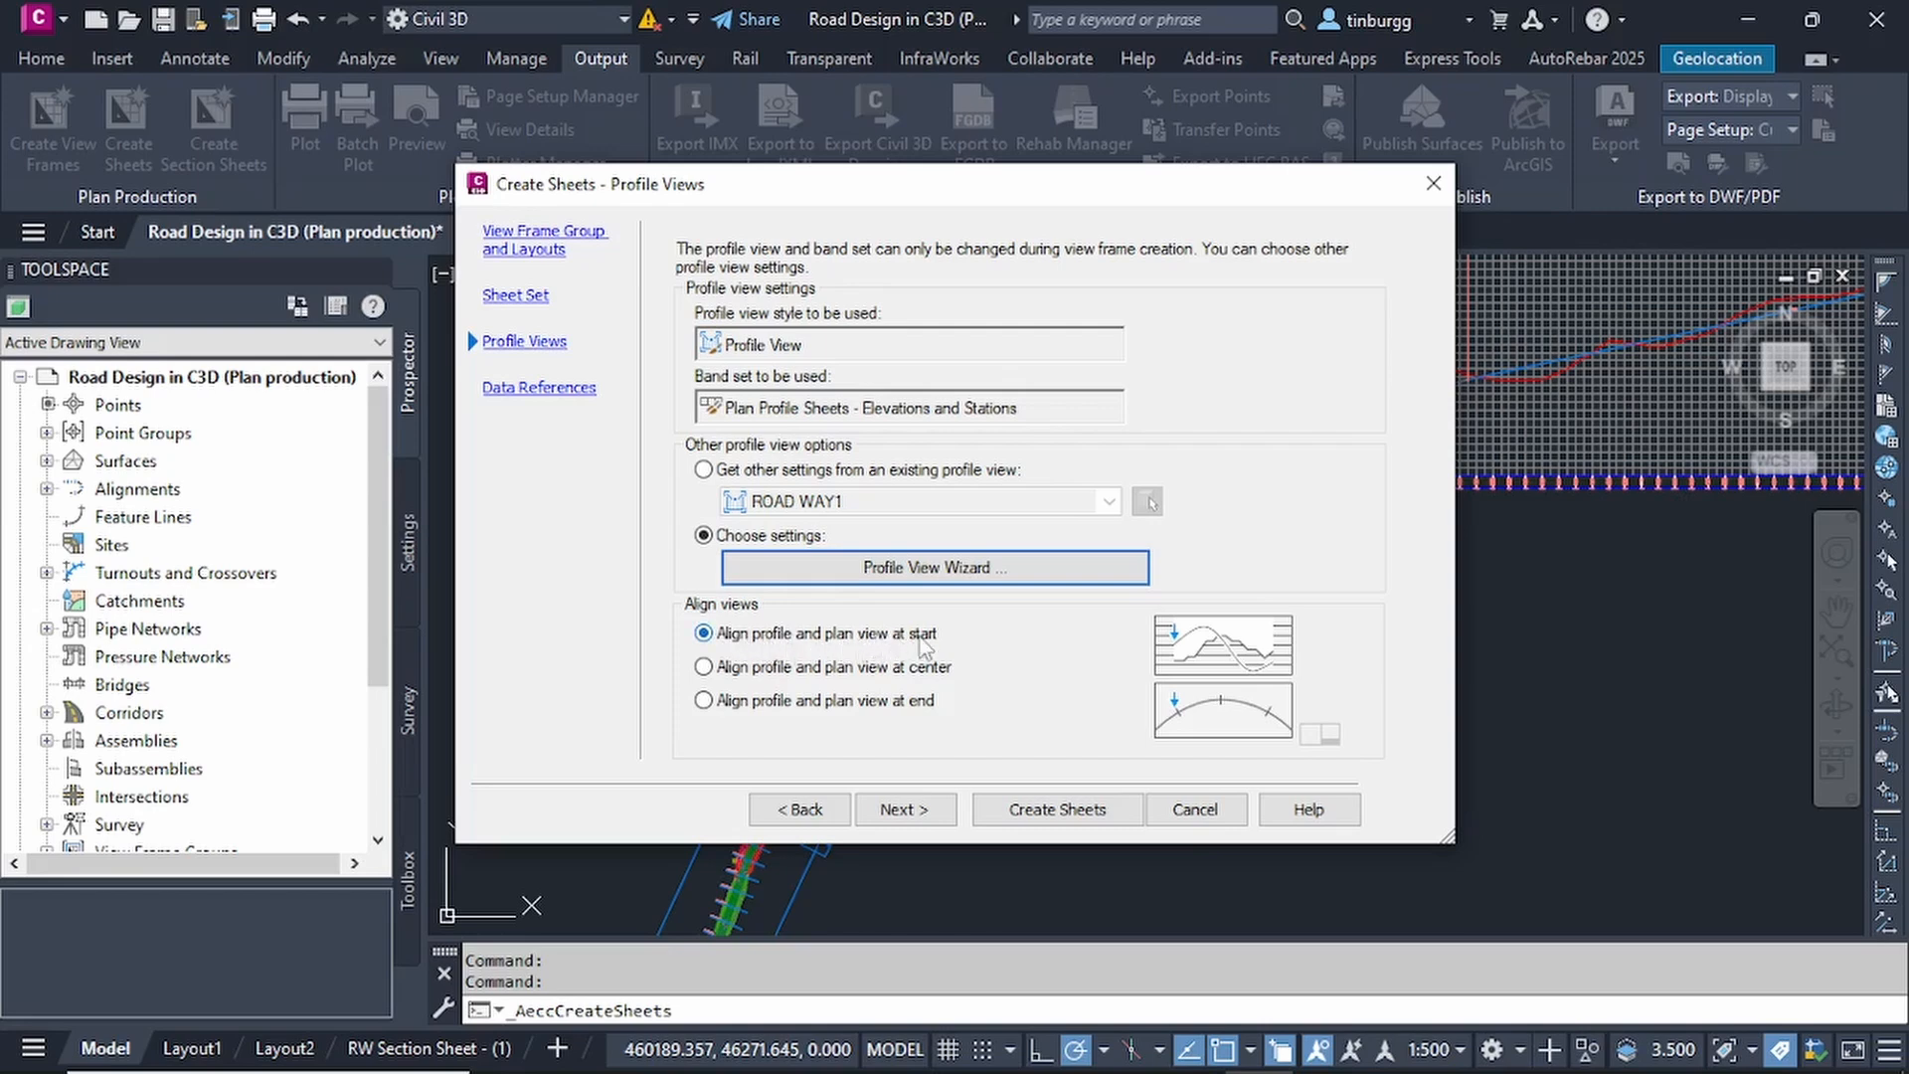
# Compare the center and end view alignment options, choose to align profile and plan view at start, and continue to the data references.
pyautogui.click(703, 666)
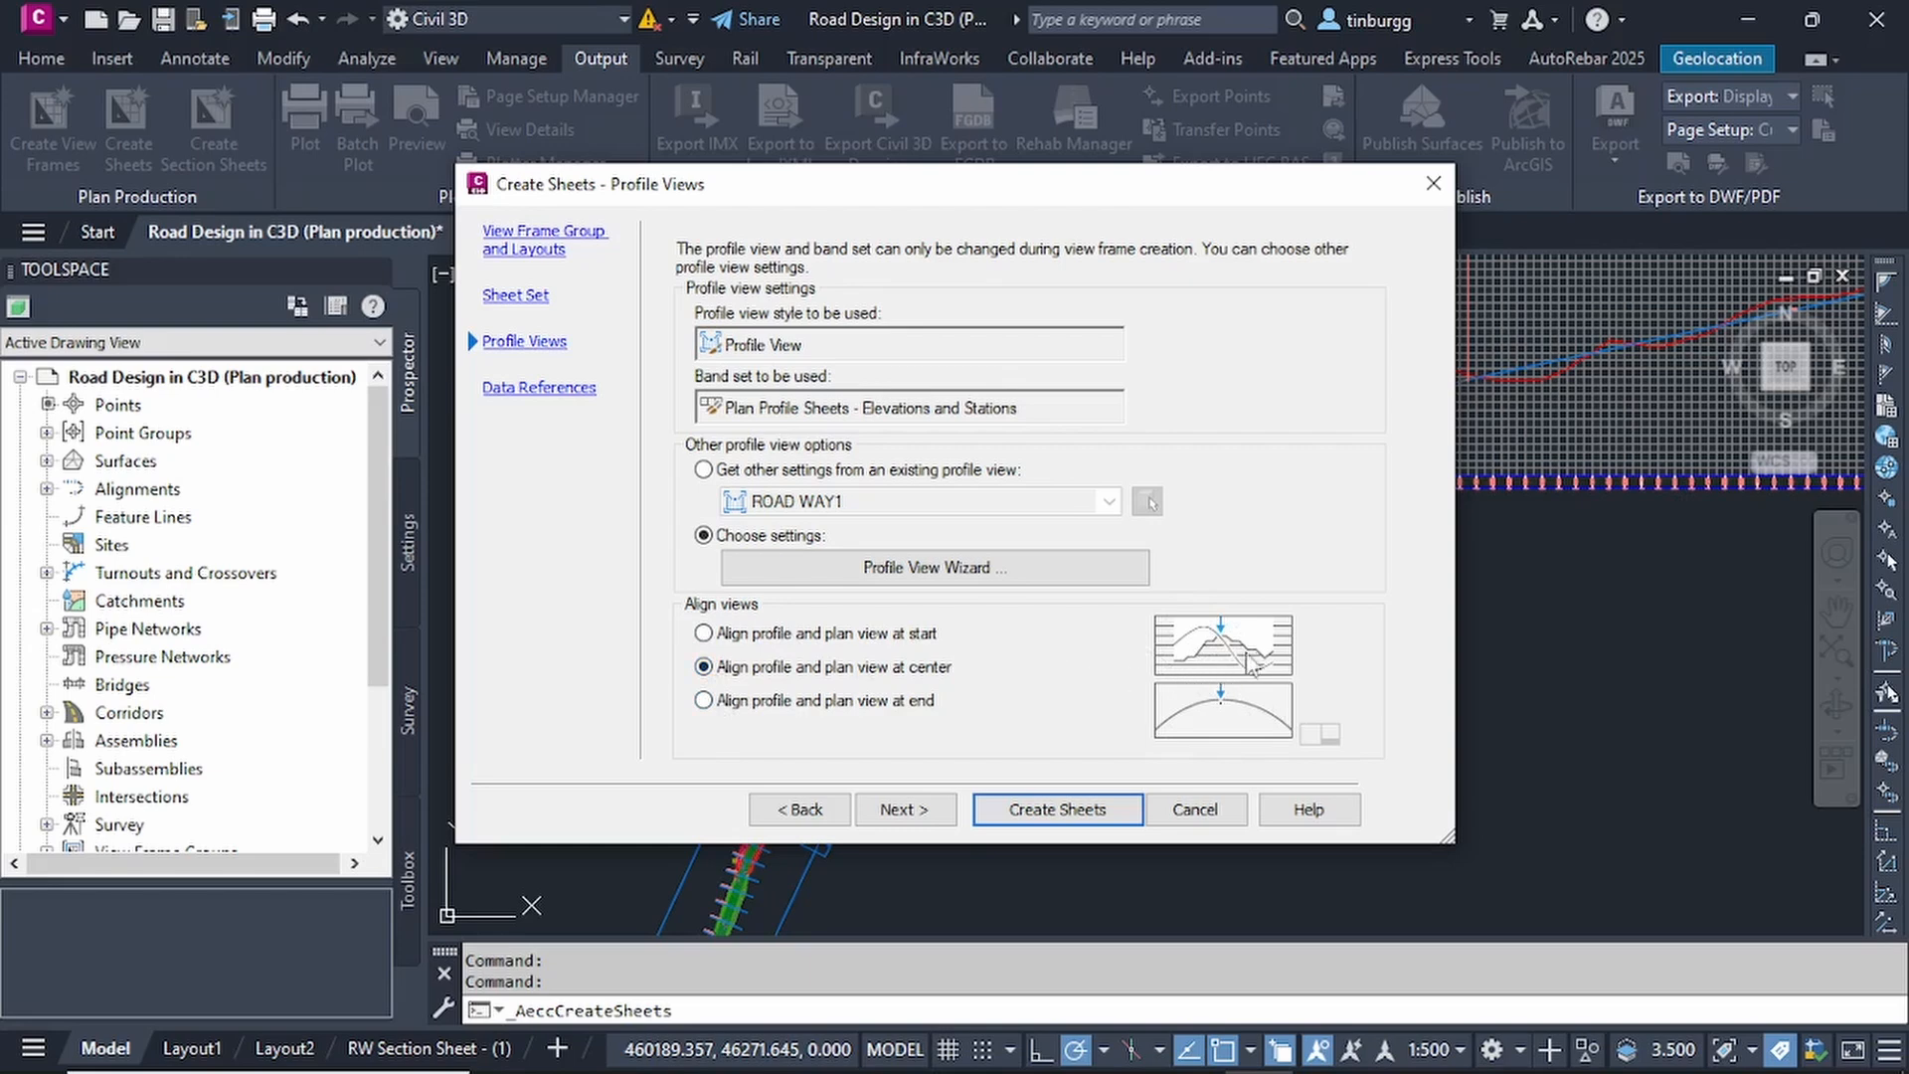
pyautogui.click(704, 700)
pyautogui.click(703, 666)
pyautogui.click(703, 632)
pyautogui.click(916, 809)
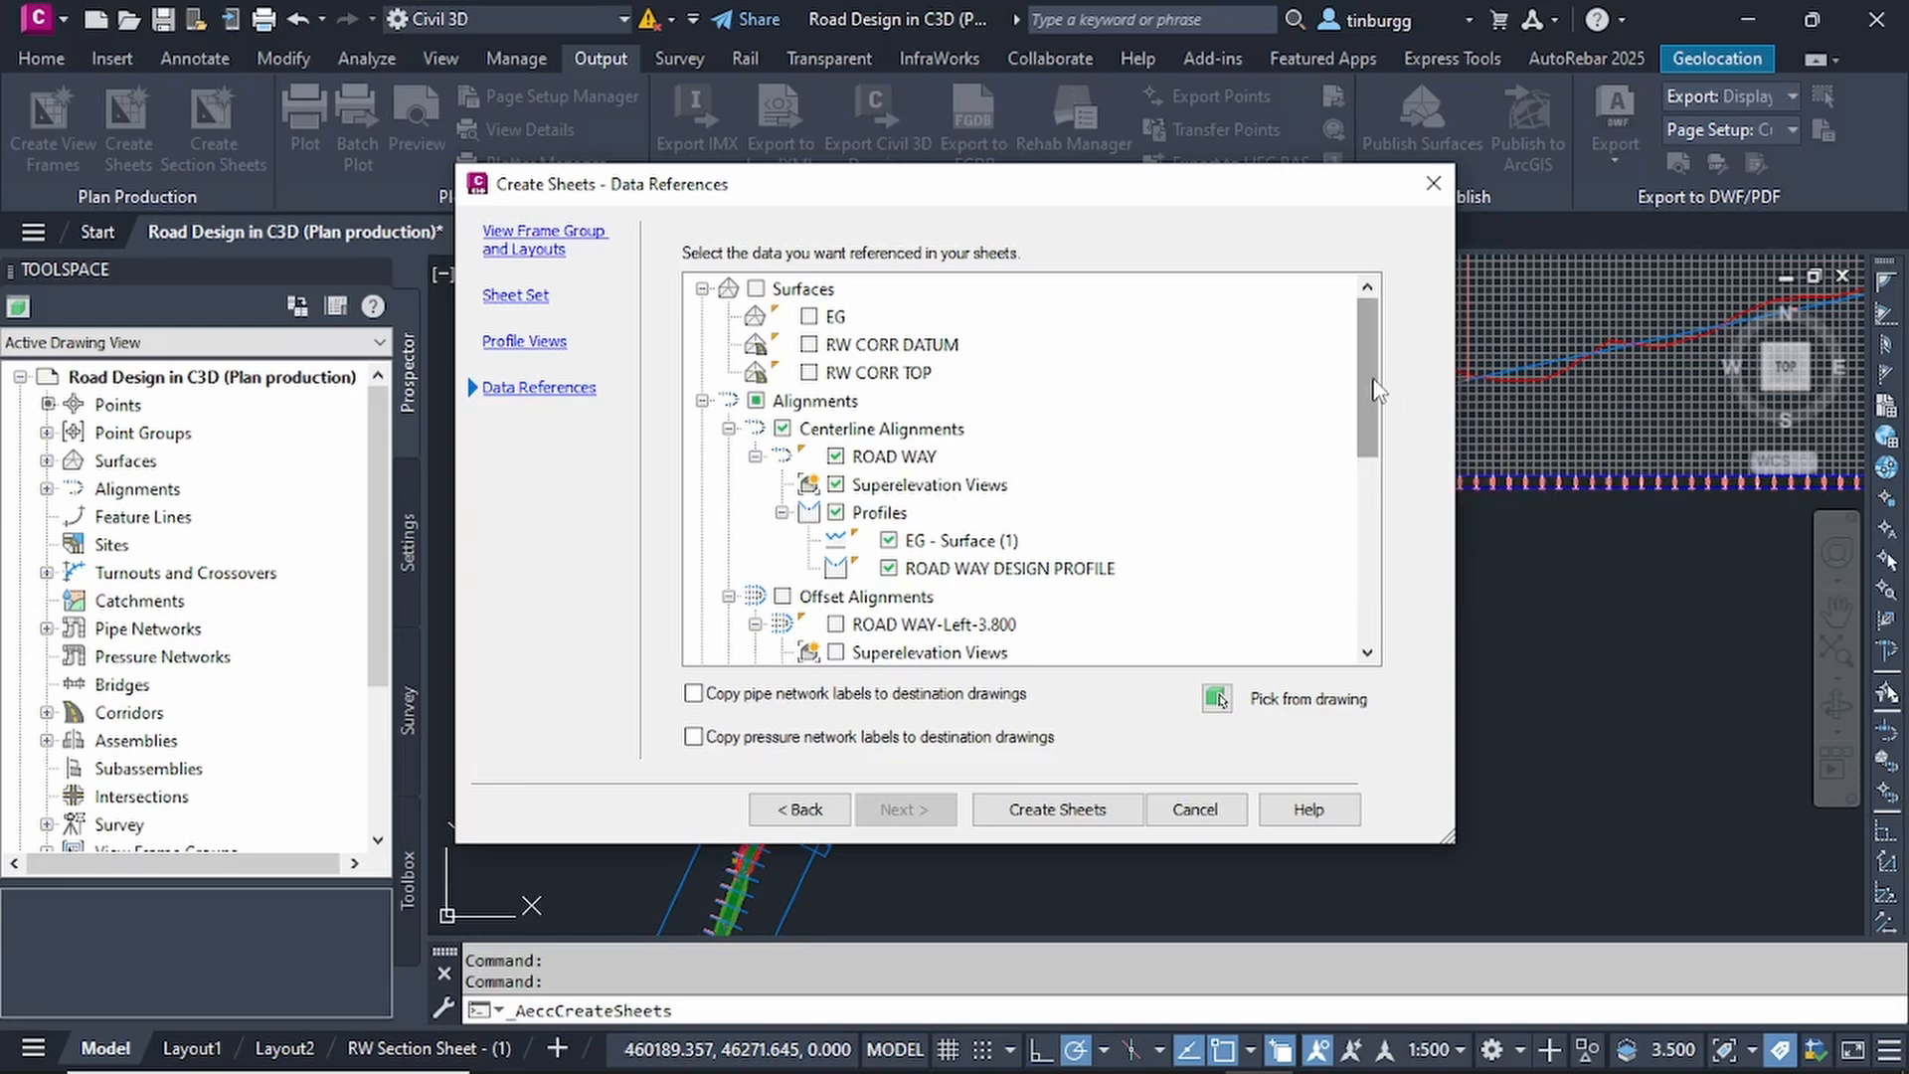
# Examine which surfaces, alignments, profiles, sites and pipe networks are selected as data references for the sheets.
pyautogui.moveTo(1373, 378)
pyautogui.mouseDown()
pyautogui.moveTo(1377, 473)
pyautogui.moveTo(1363, 341)
pyautogui.mouseUp()
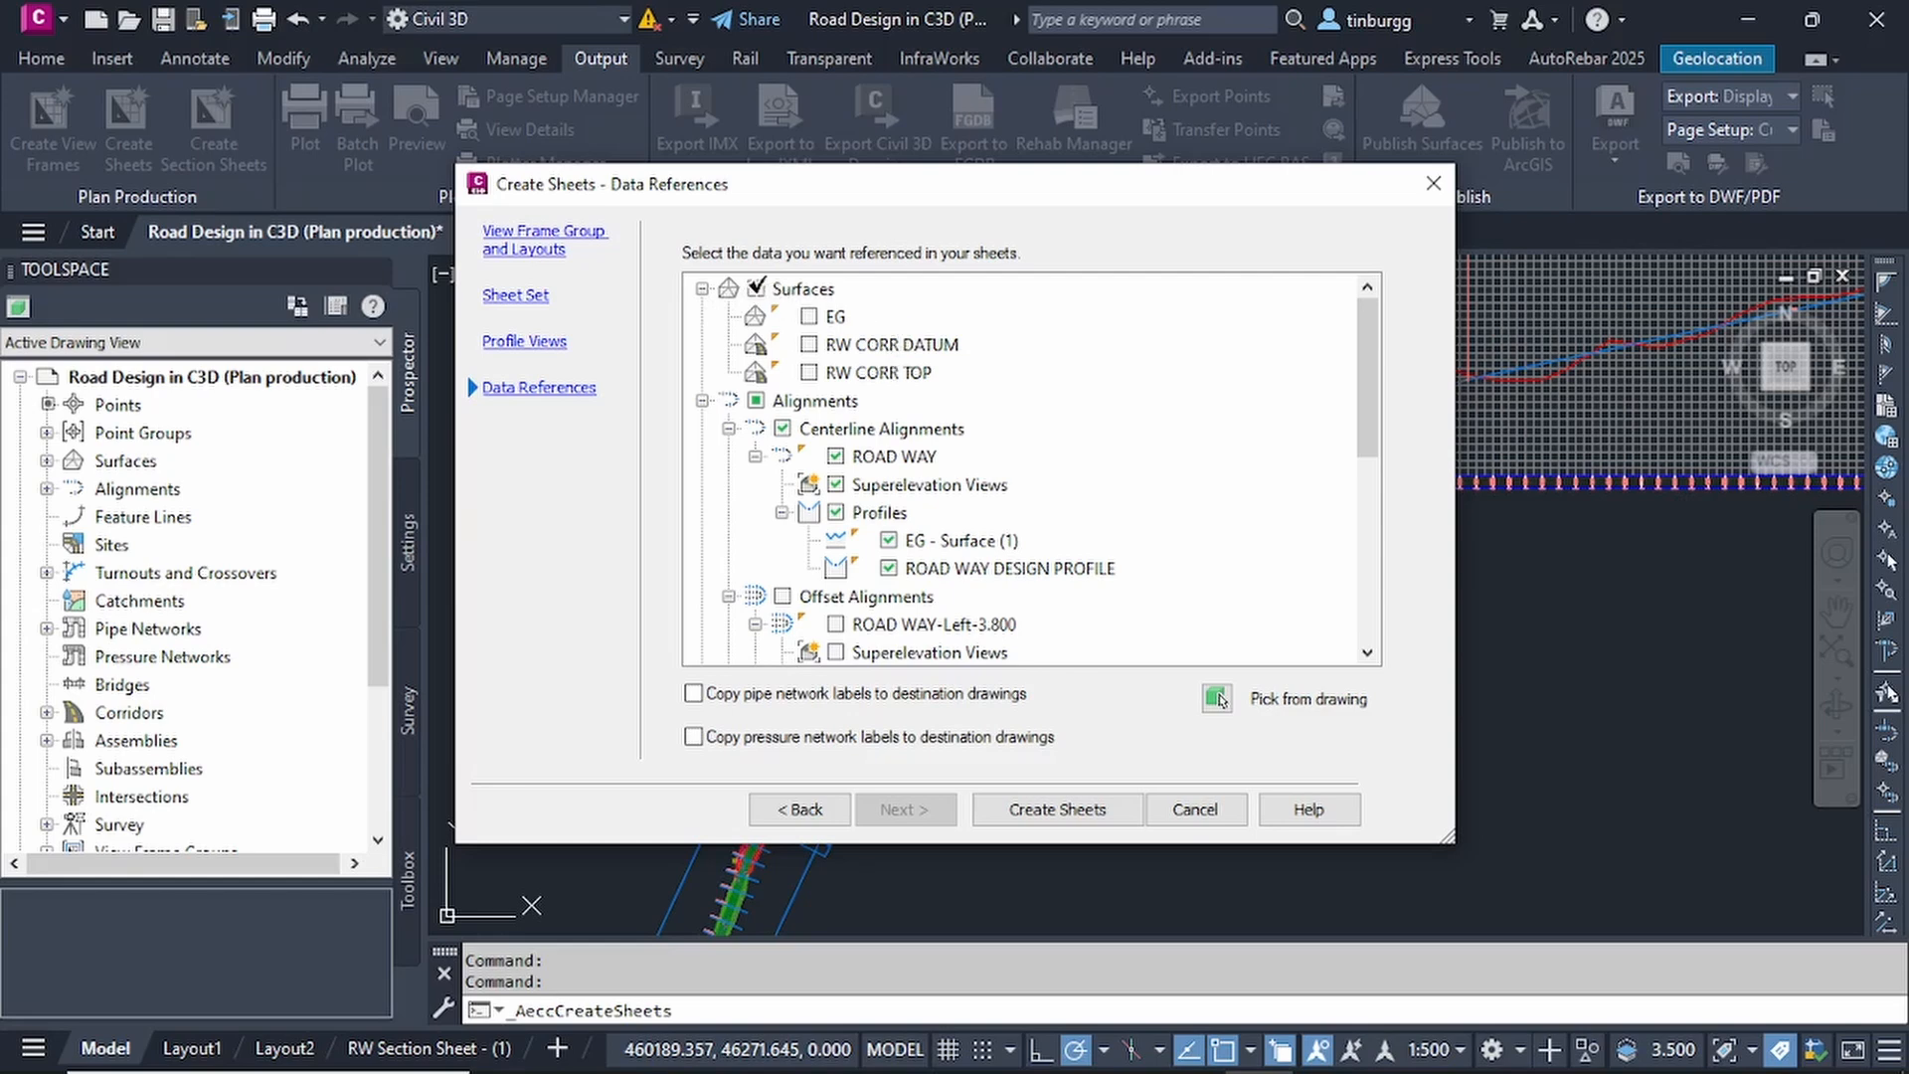
pyautogui.click(756, 288)
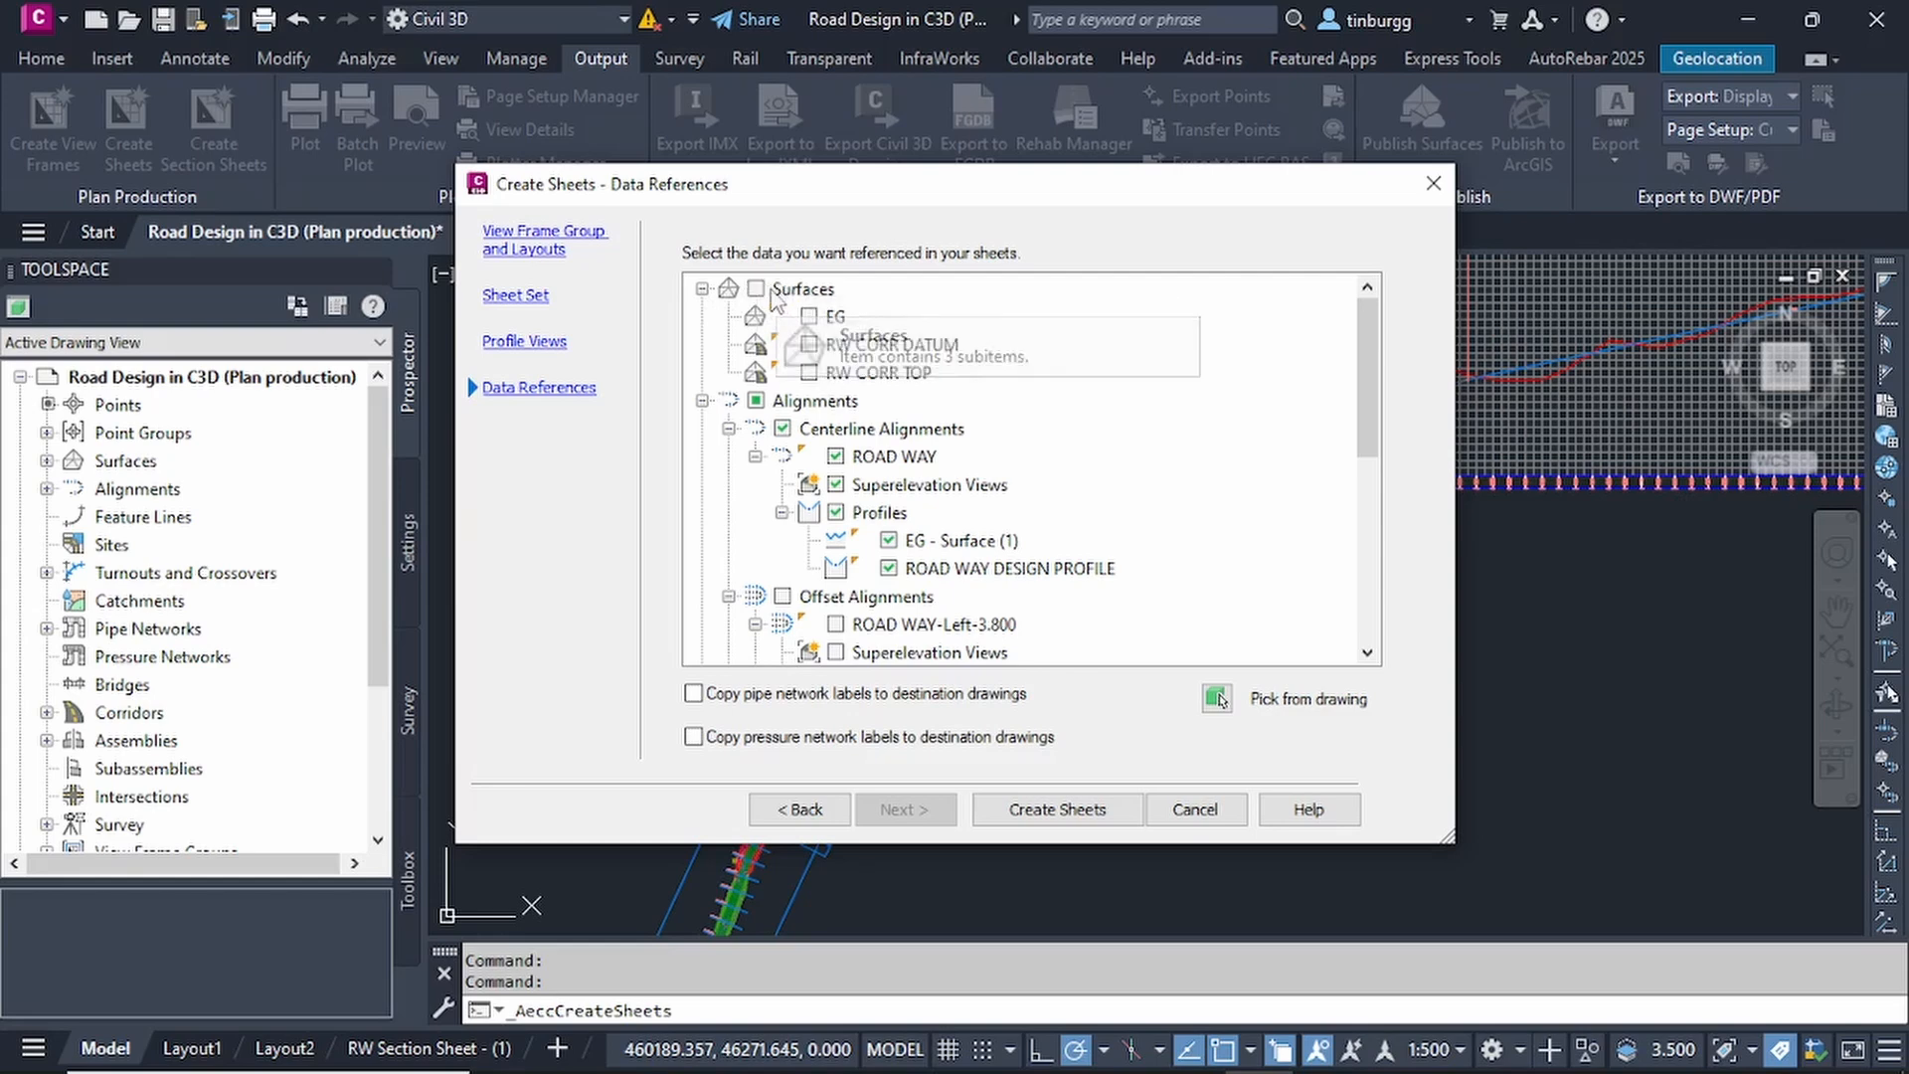
pyautogui.click(758, 287)
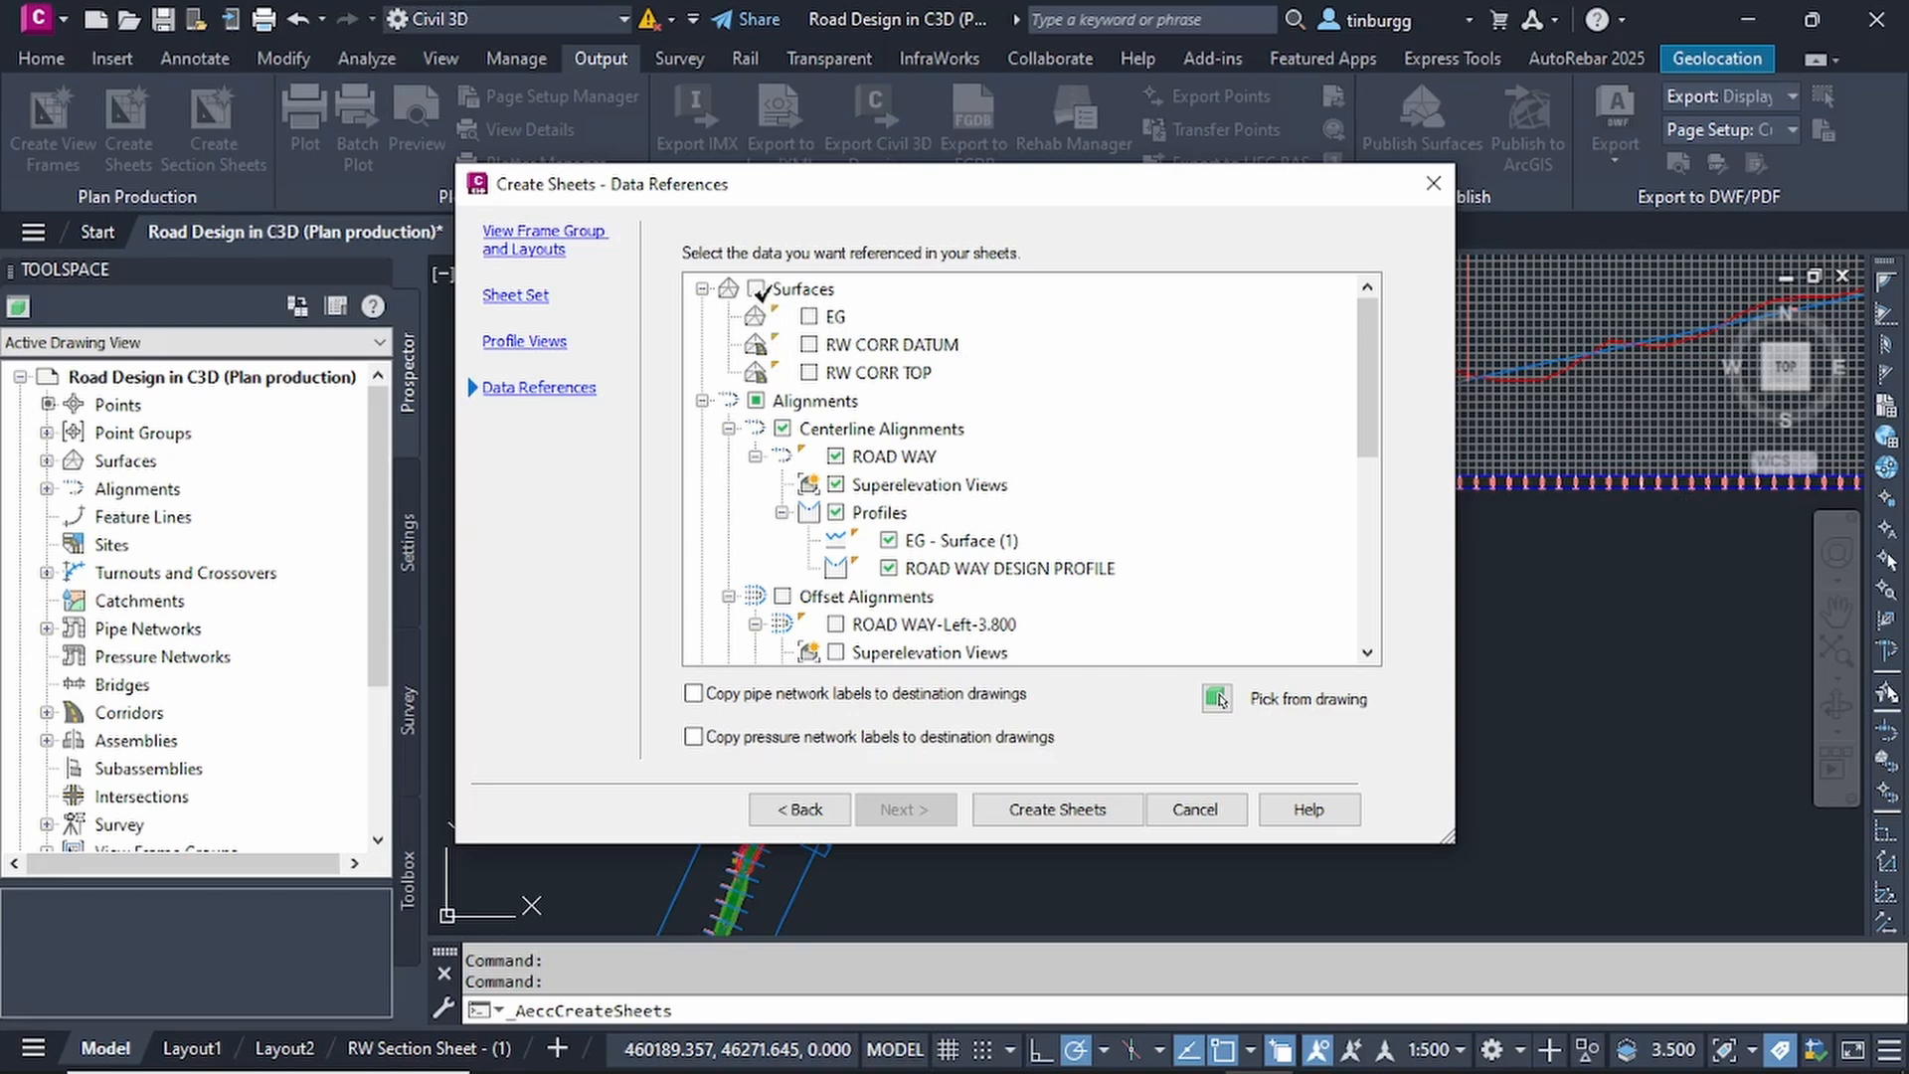
pyautogui.scroll(-5, 845, 418)
pyautogui.scroll(5, 855, 457)
pyautogui.click(756, 288)
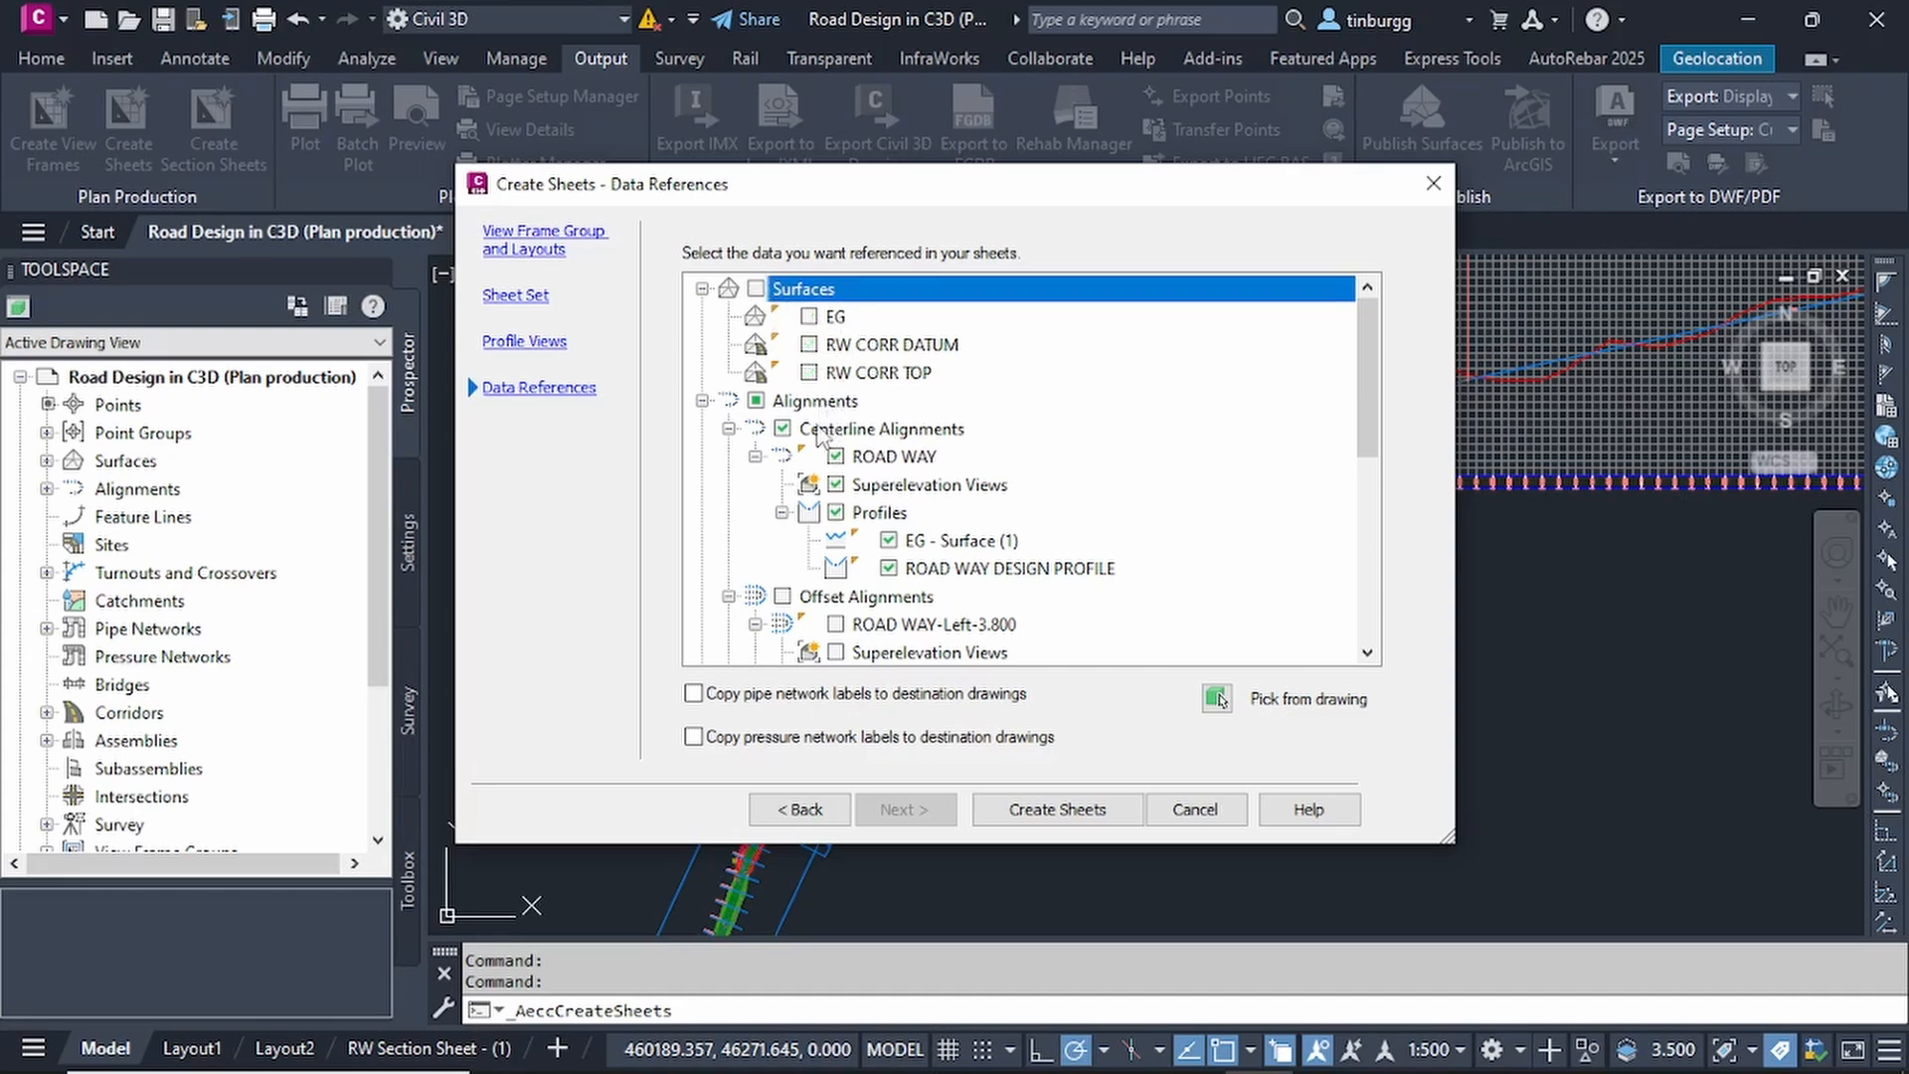
pyautogui.click(756, 401)
pyautogui.scroll(-5, 950, 467)
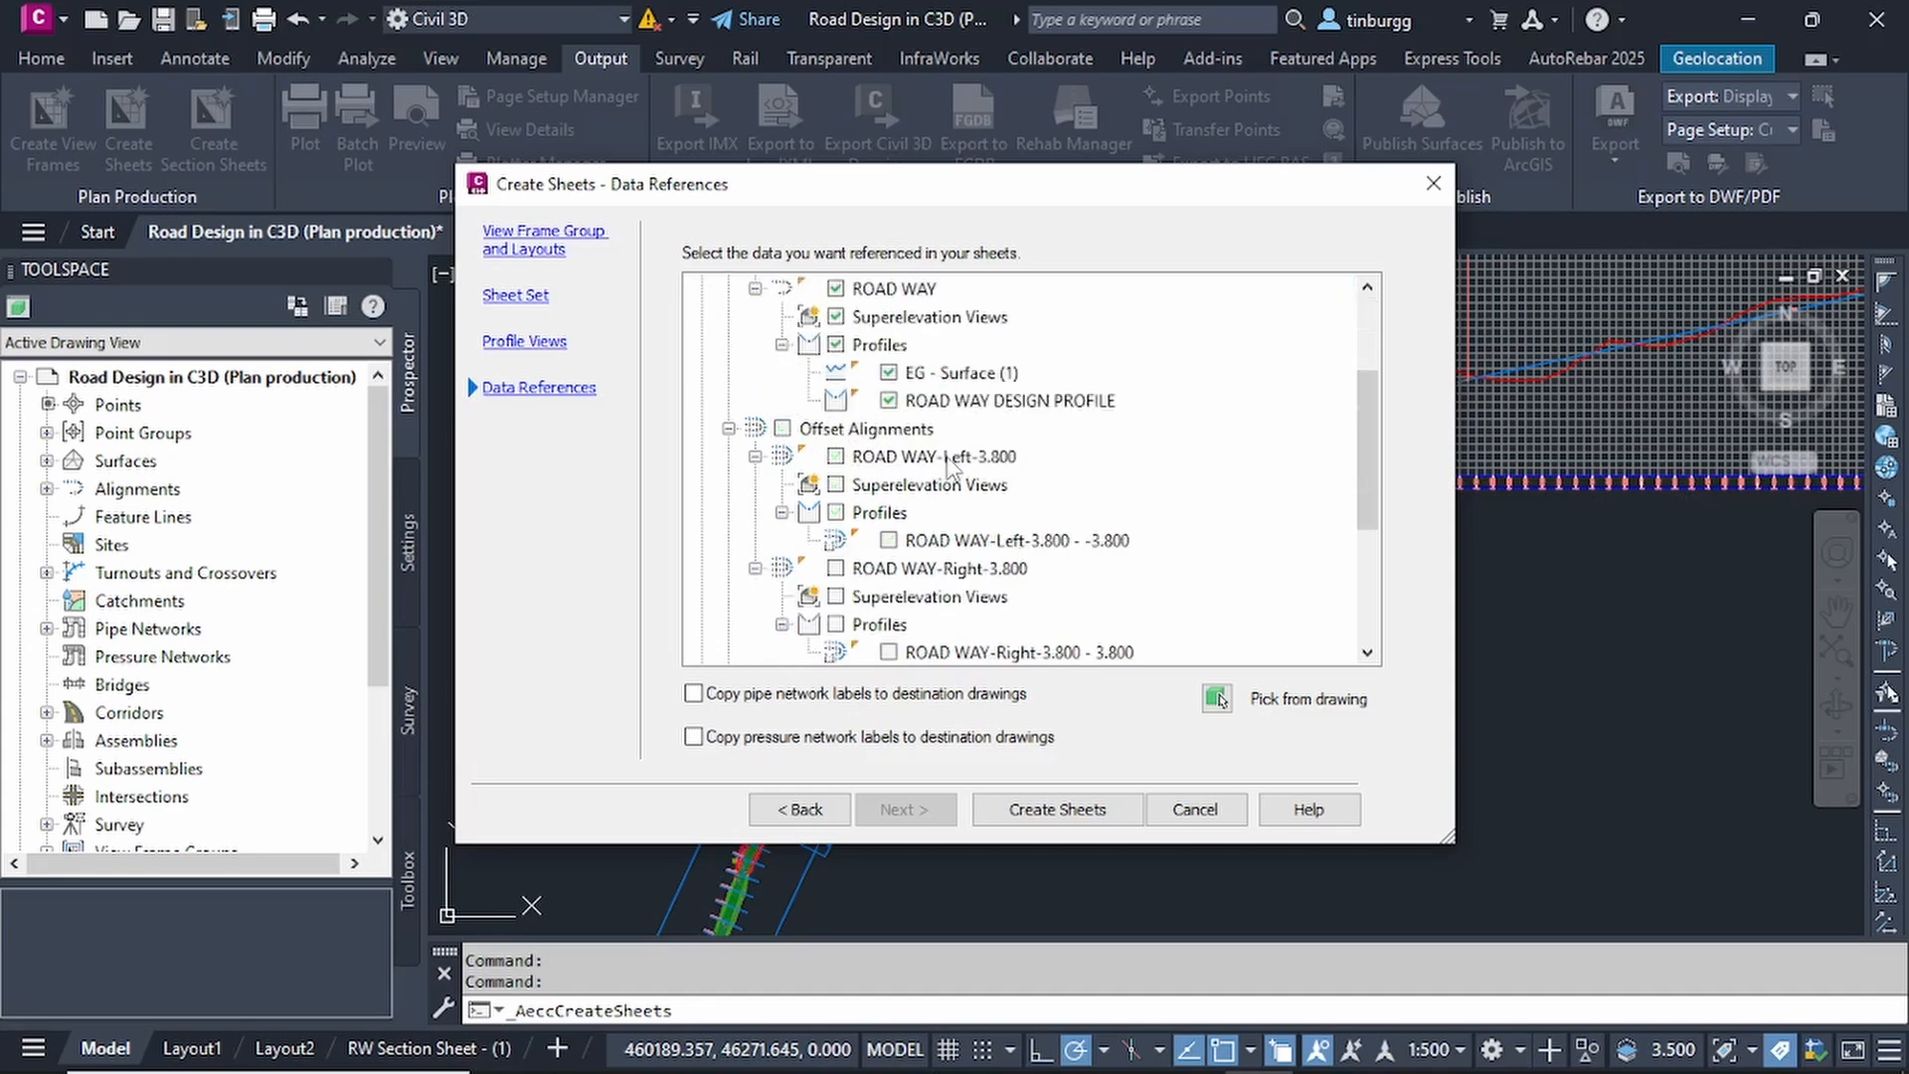
pyautogui.scroll(5, 949, 465)
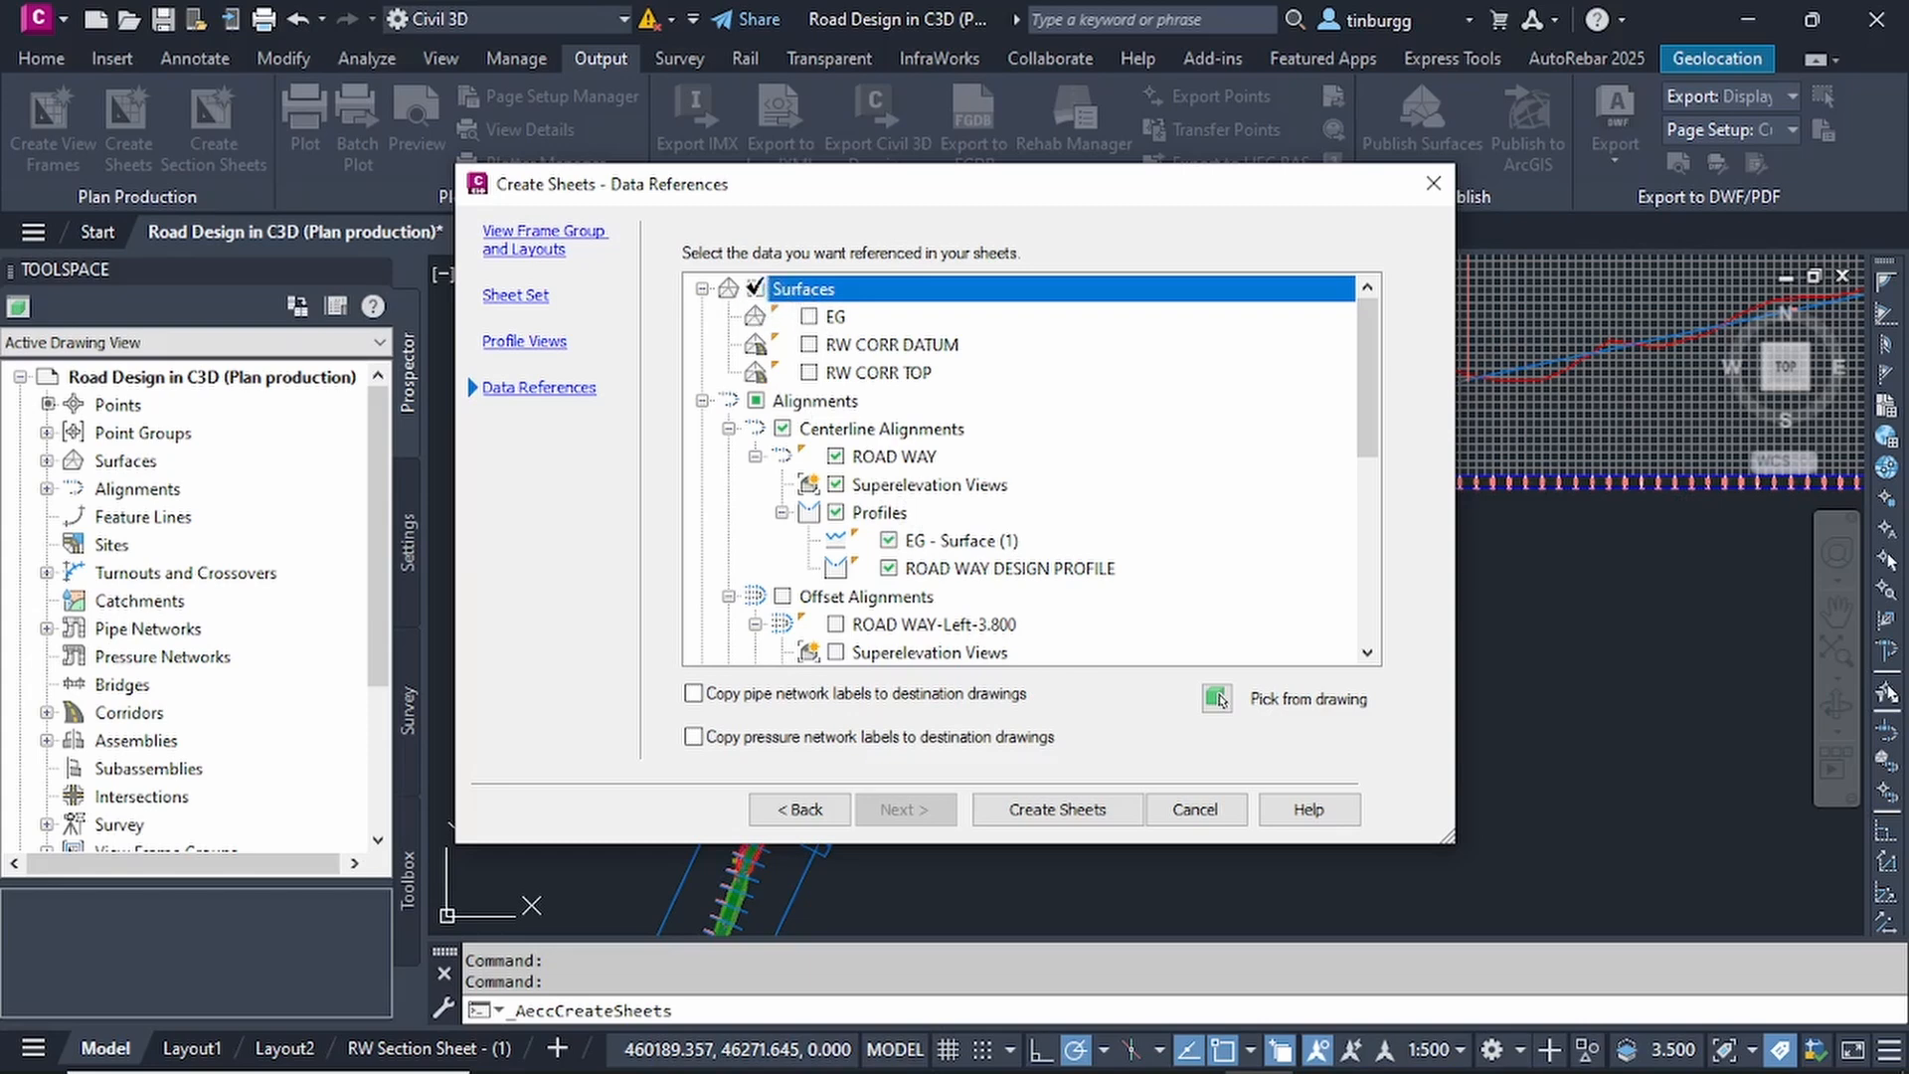
pyautogui.click(754, 289)
pyautogui.click(898, 348)
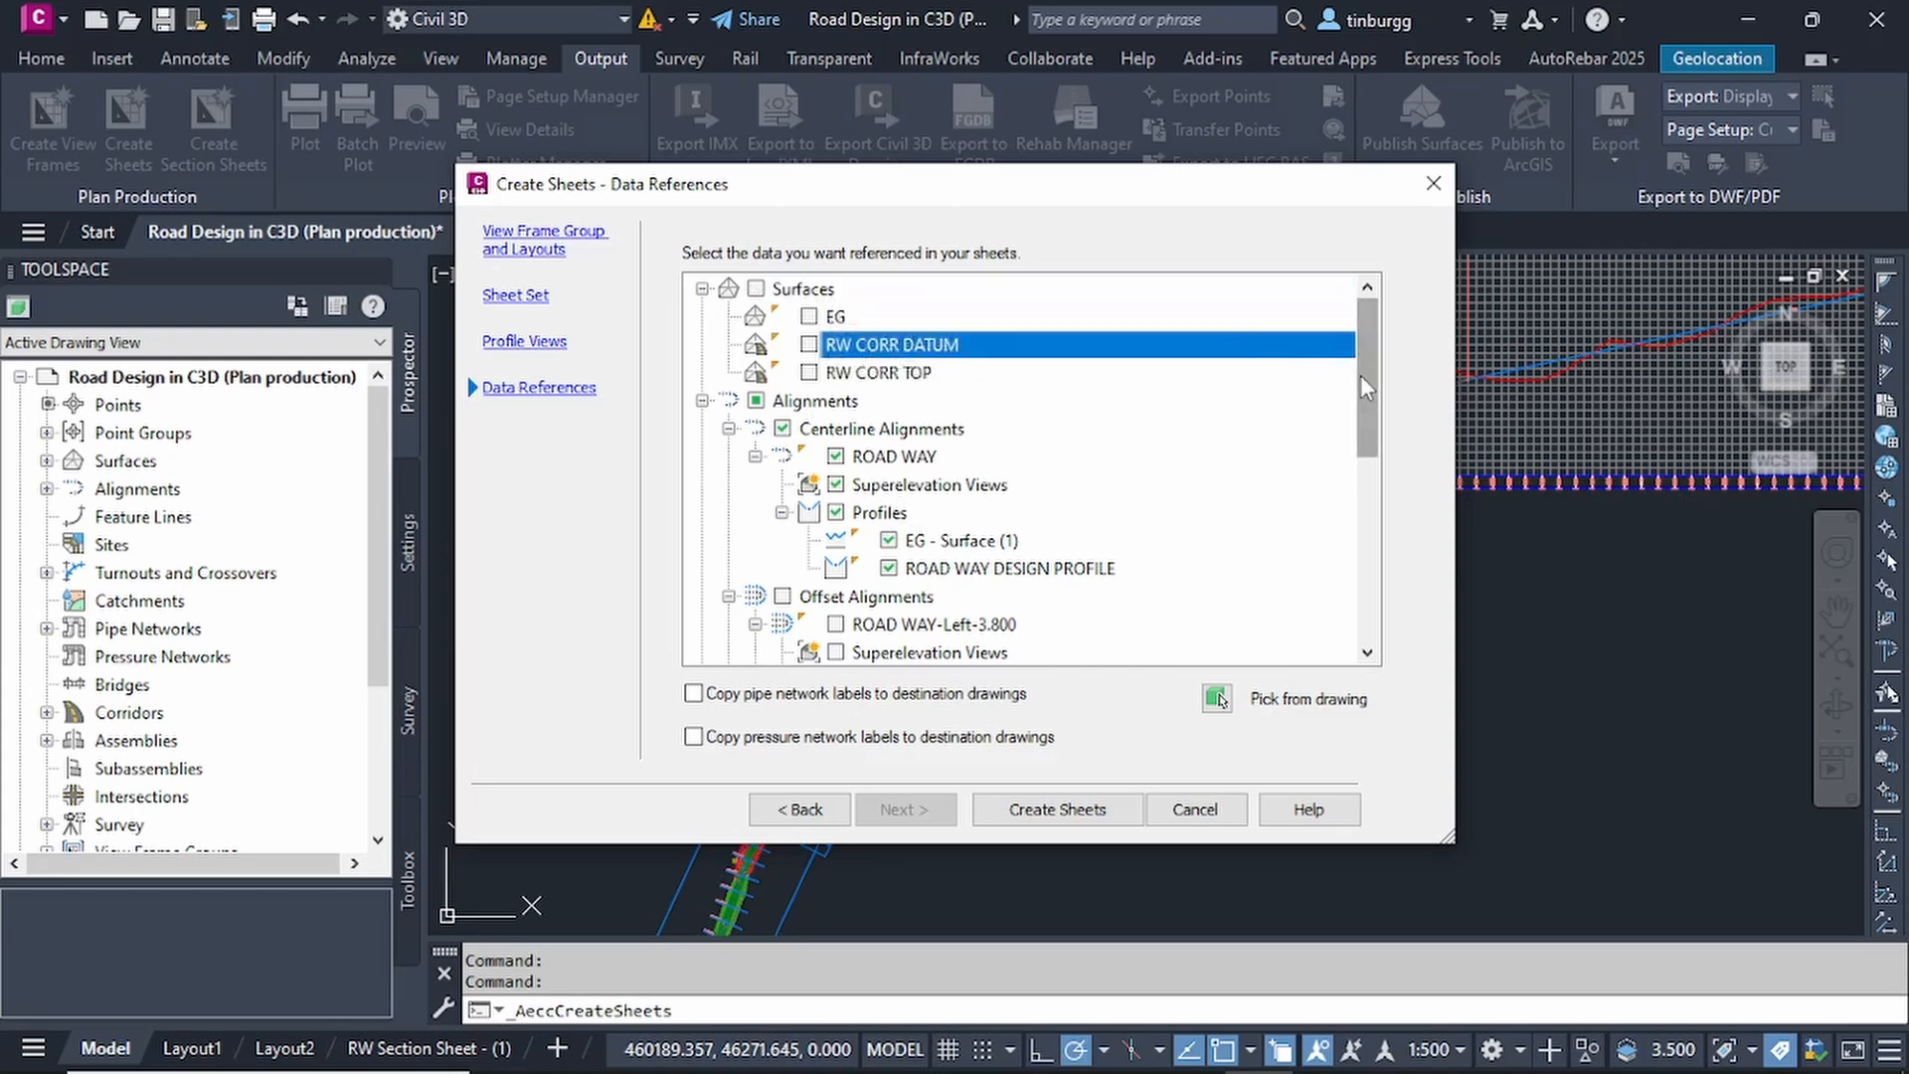
pyautogui.moveTo(1362, 374); pyautogui.dragTo(1358, 318)
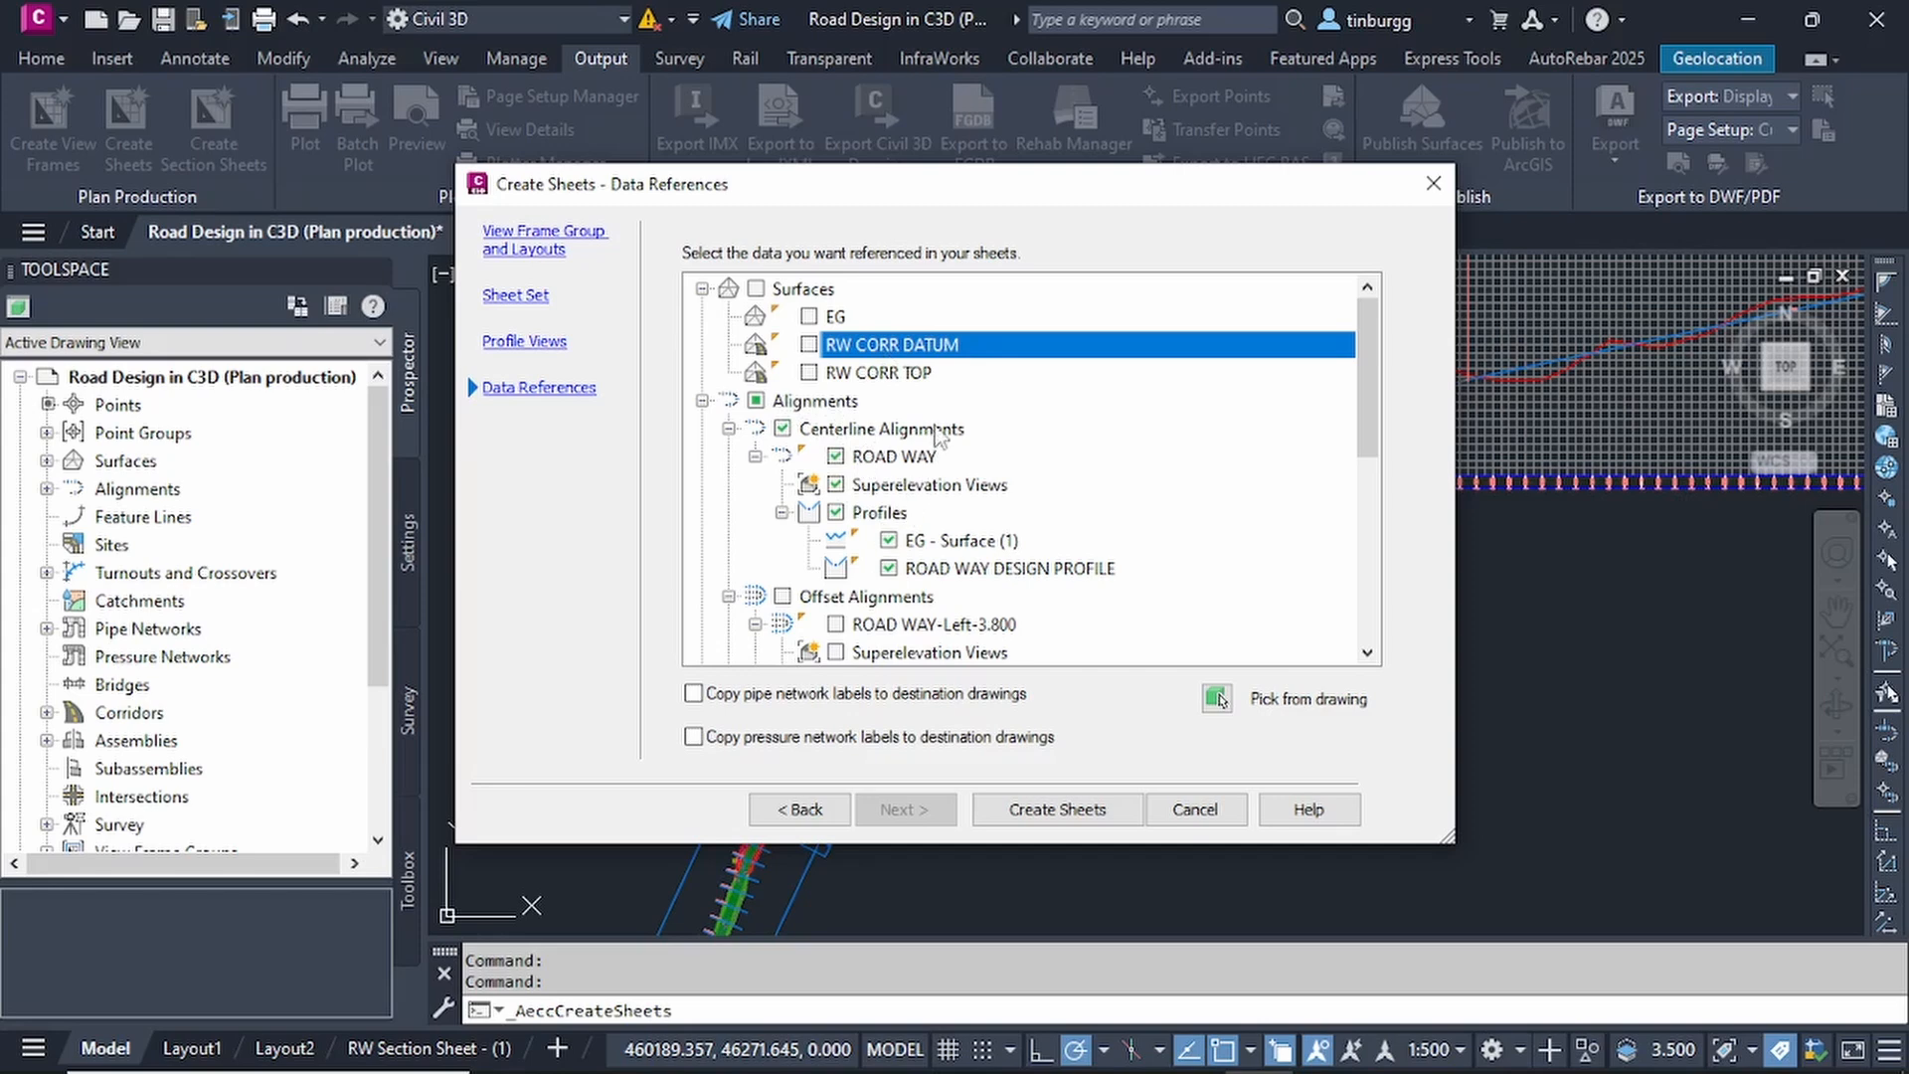
pyautogui.scroll(-5, 926, 457)
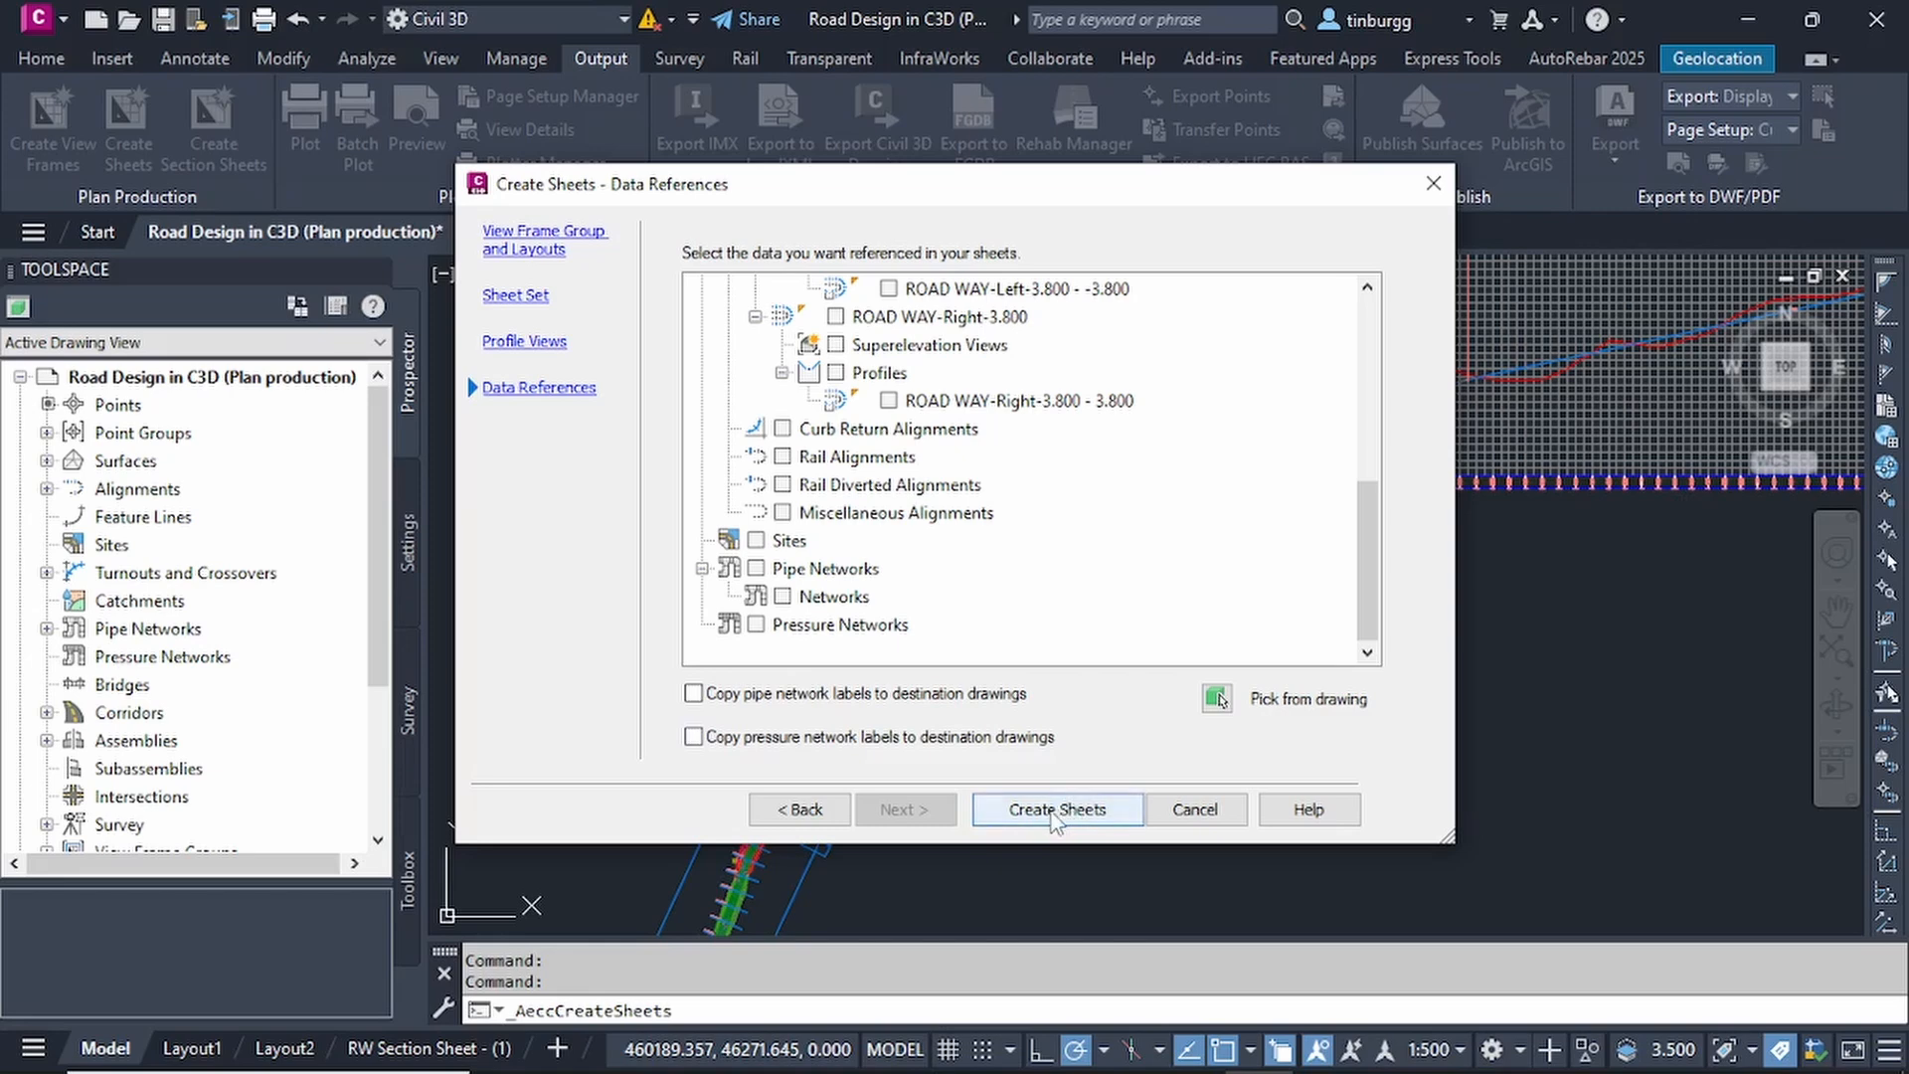
# Create the sheets, accepting the drawing save, with the profile view origin just above the upper-left corner of the first section sheet, and close the resulting messages.
pyautogui.click(1082, 817)
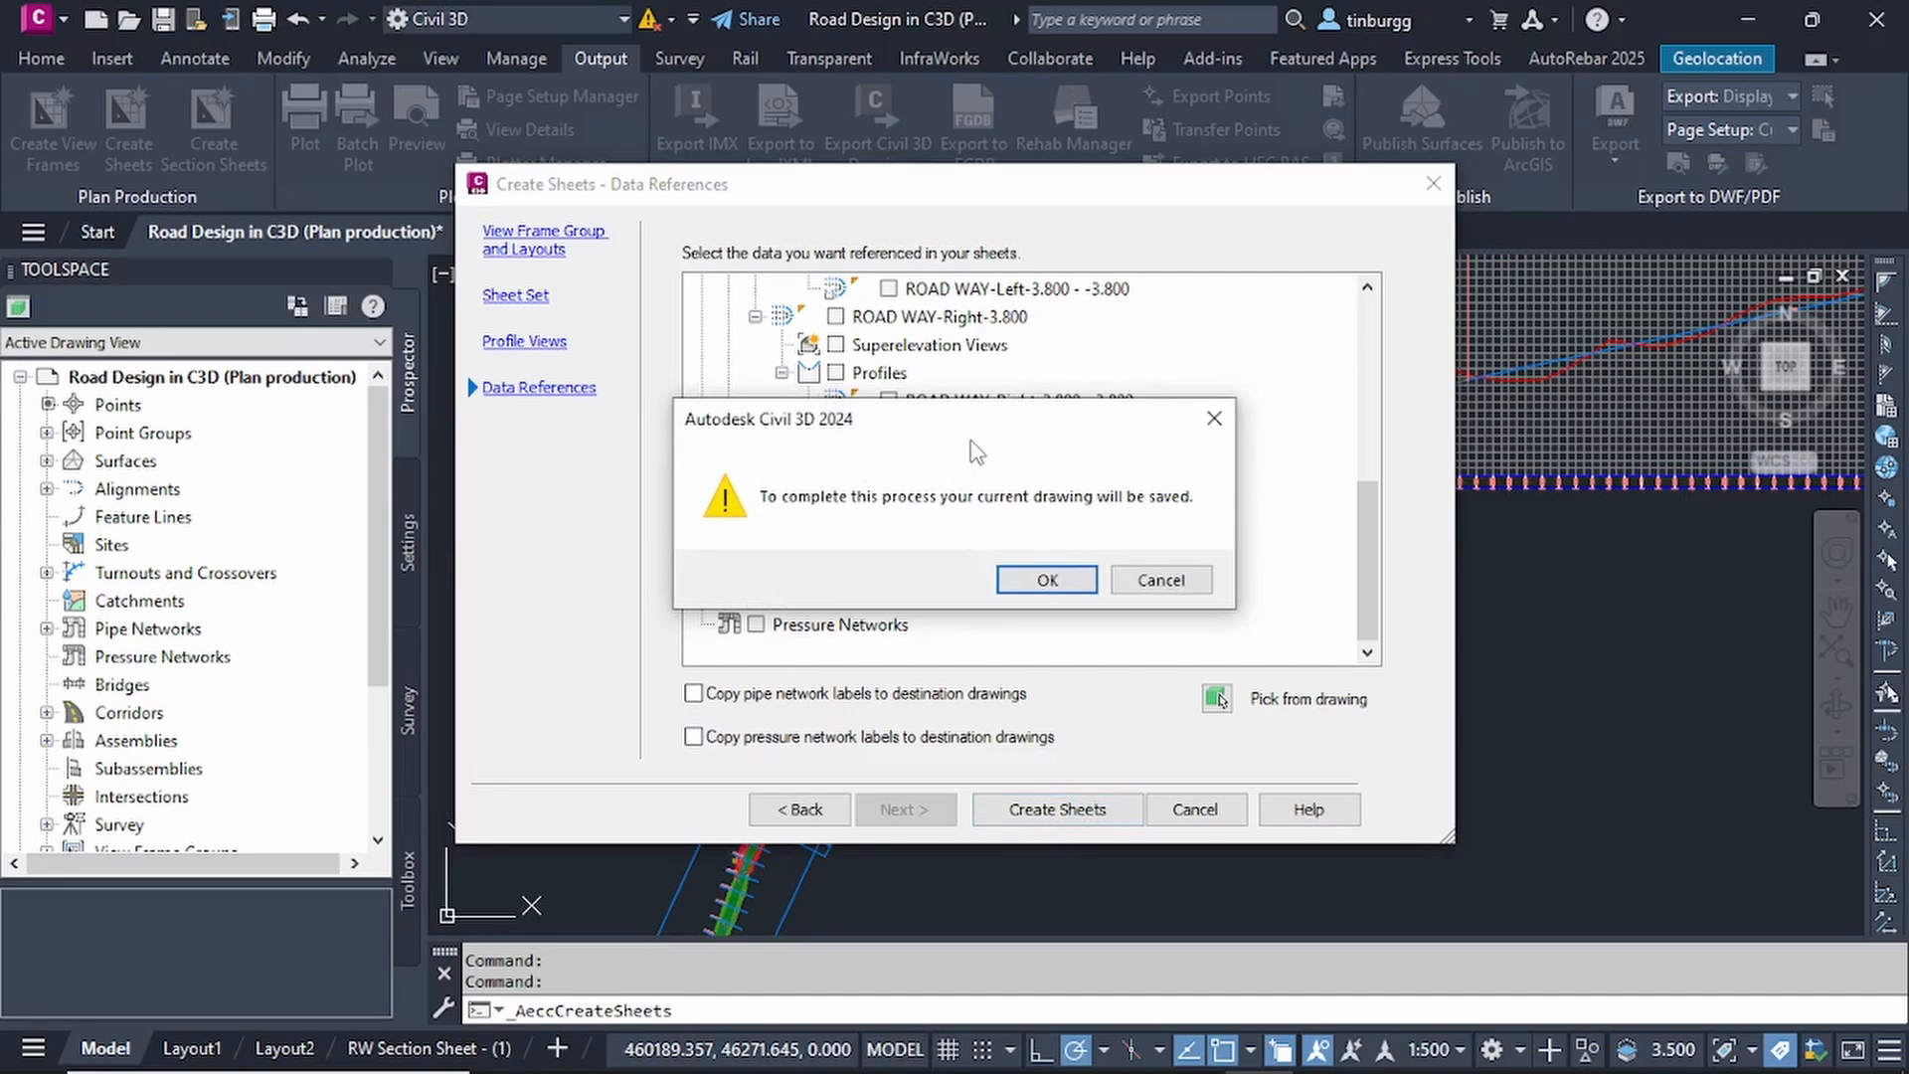
pyautogui.click(1047, 581)
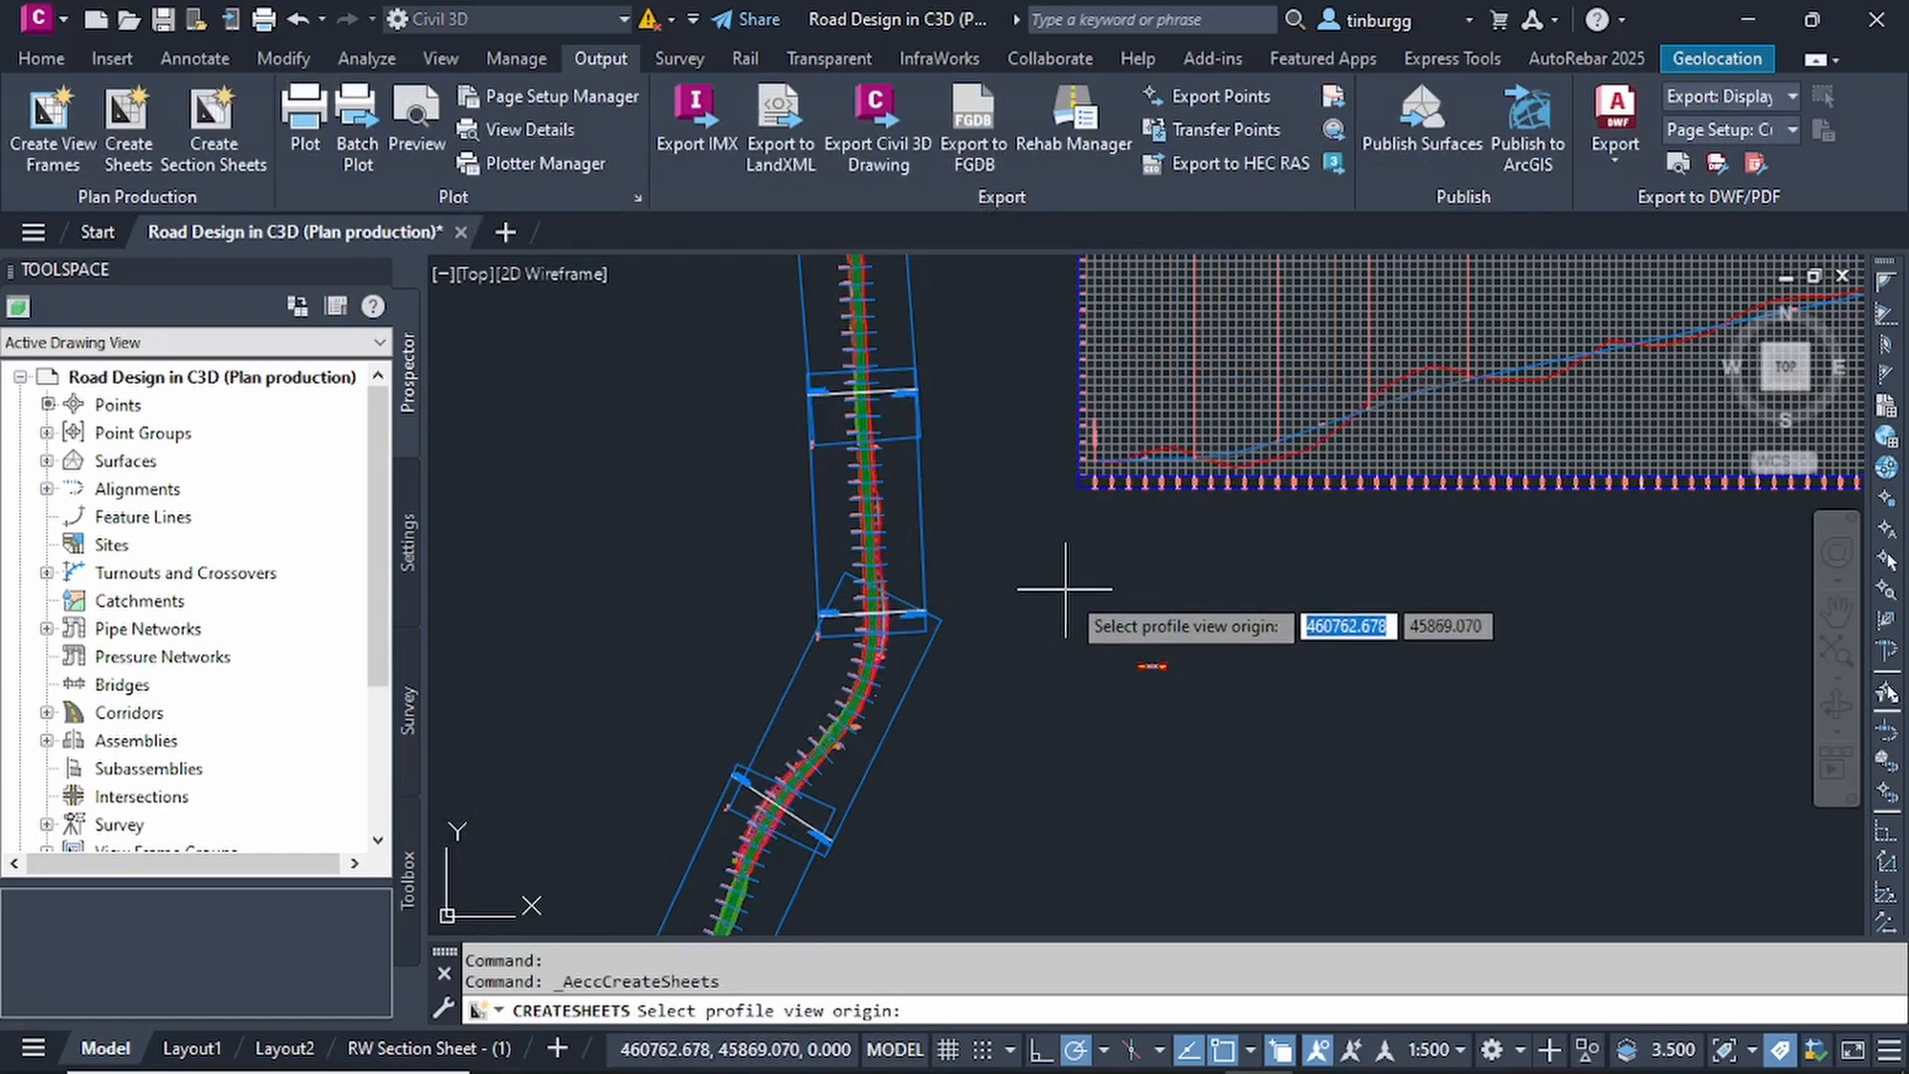
pyautogui.scroll(-3, 1063, 586)
pyautogui.scroll(1, 1063, 588)
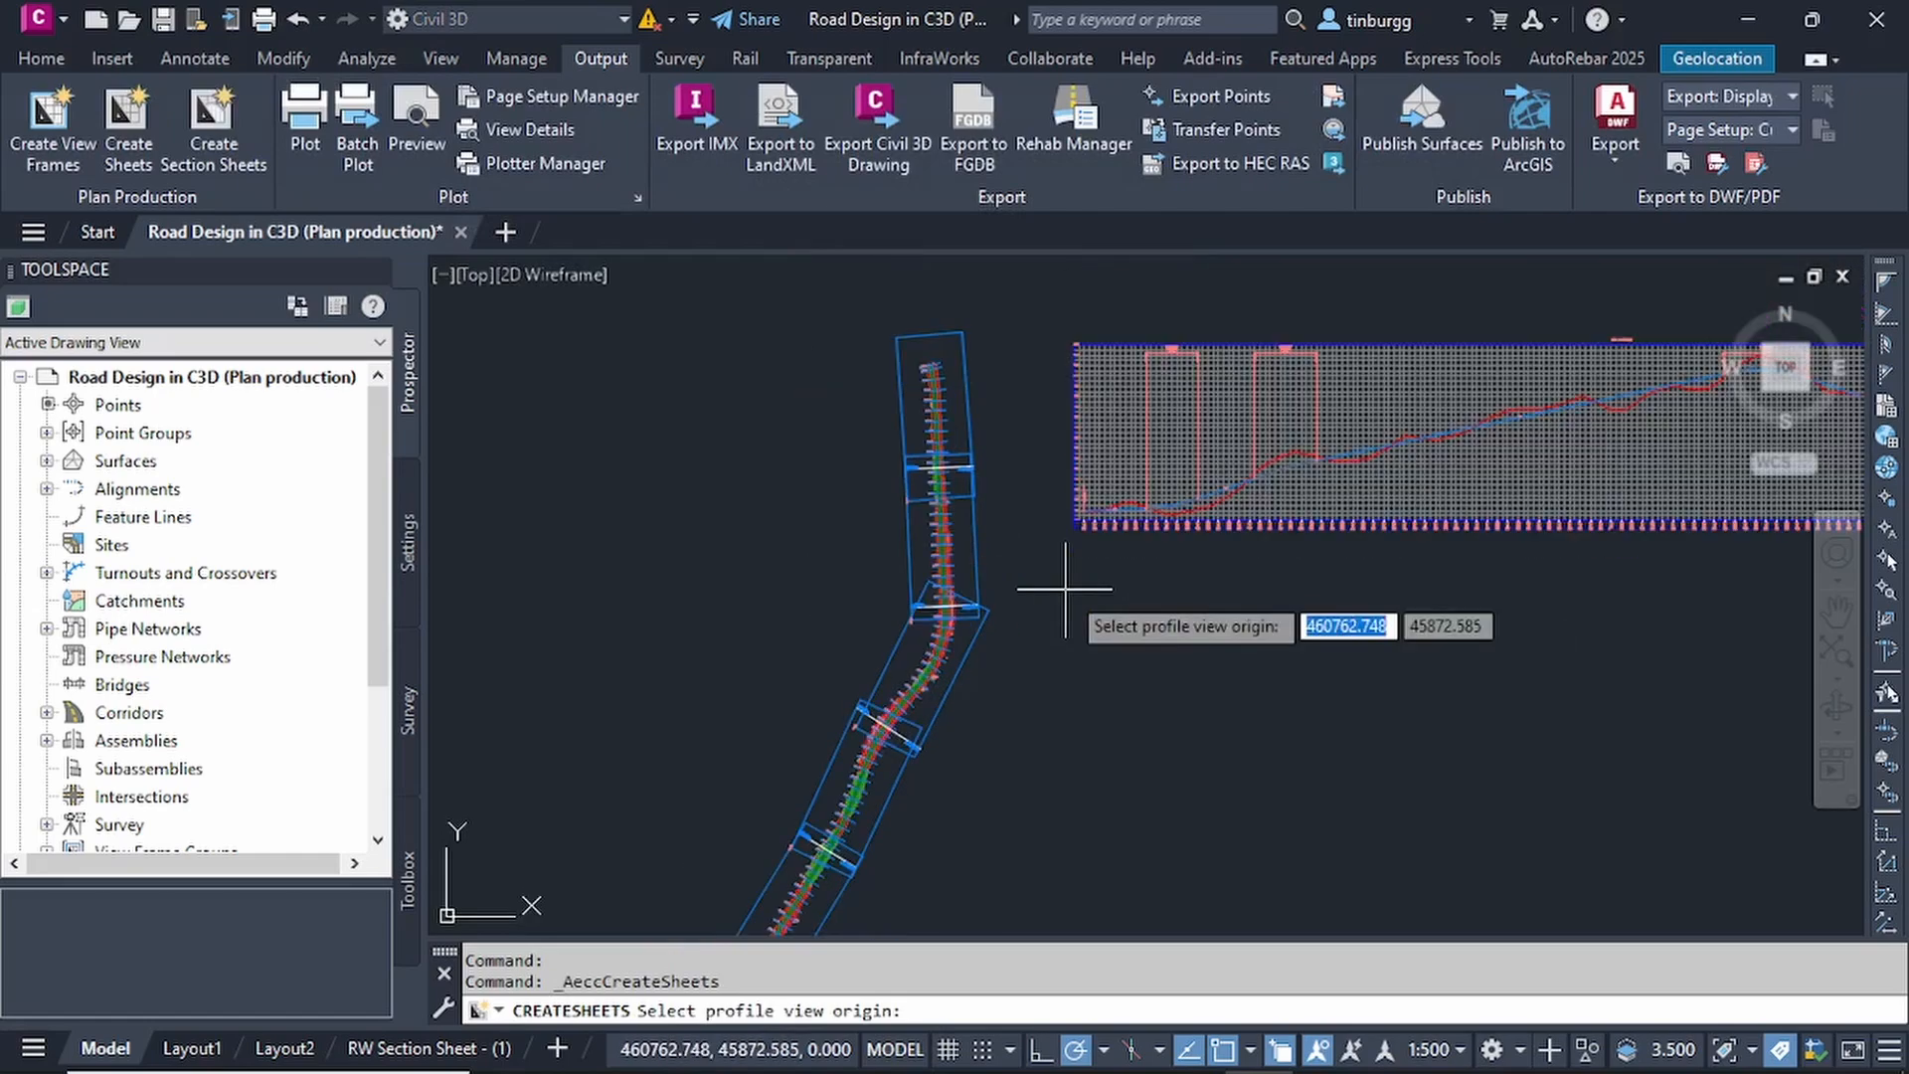
pyautogui.scroll(-3, 1073, 589)
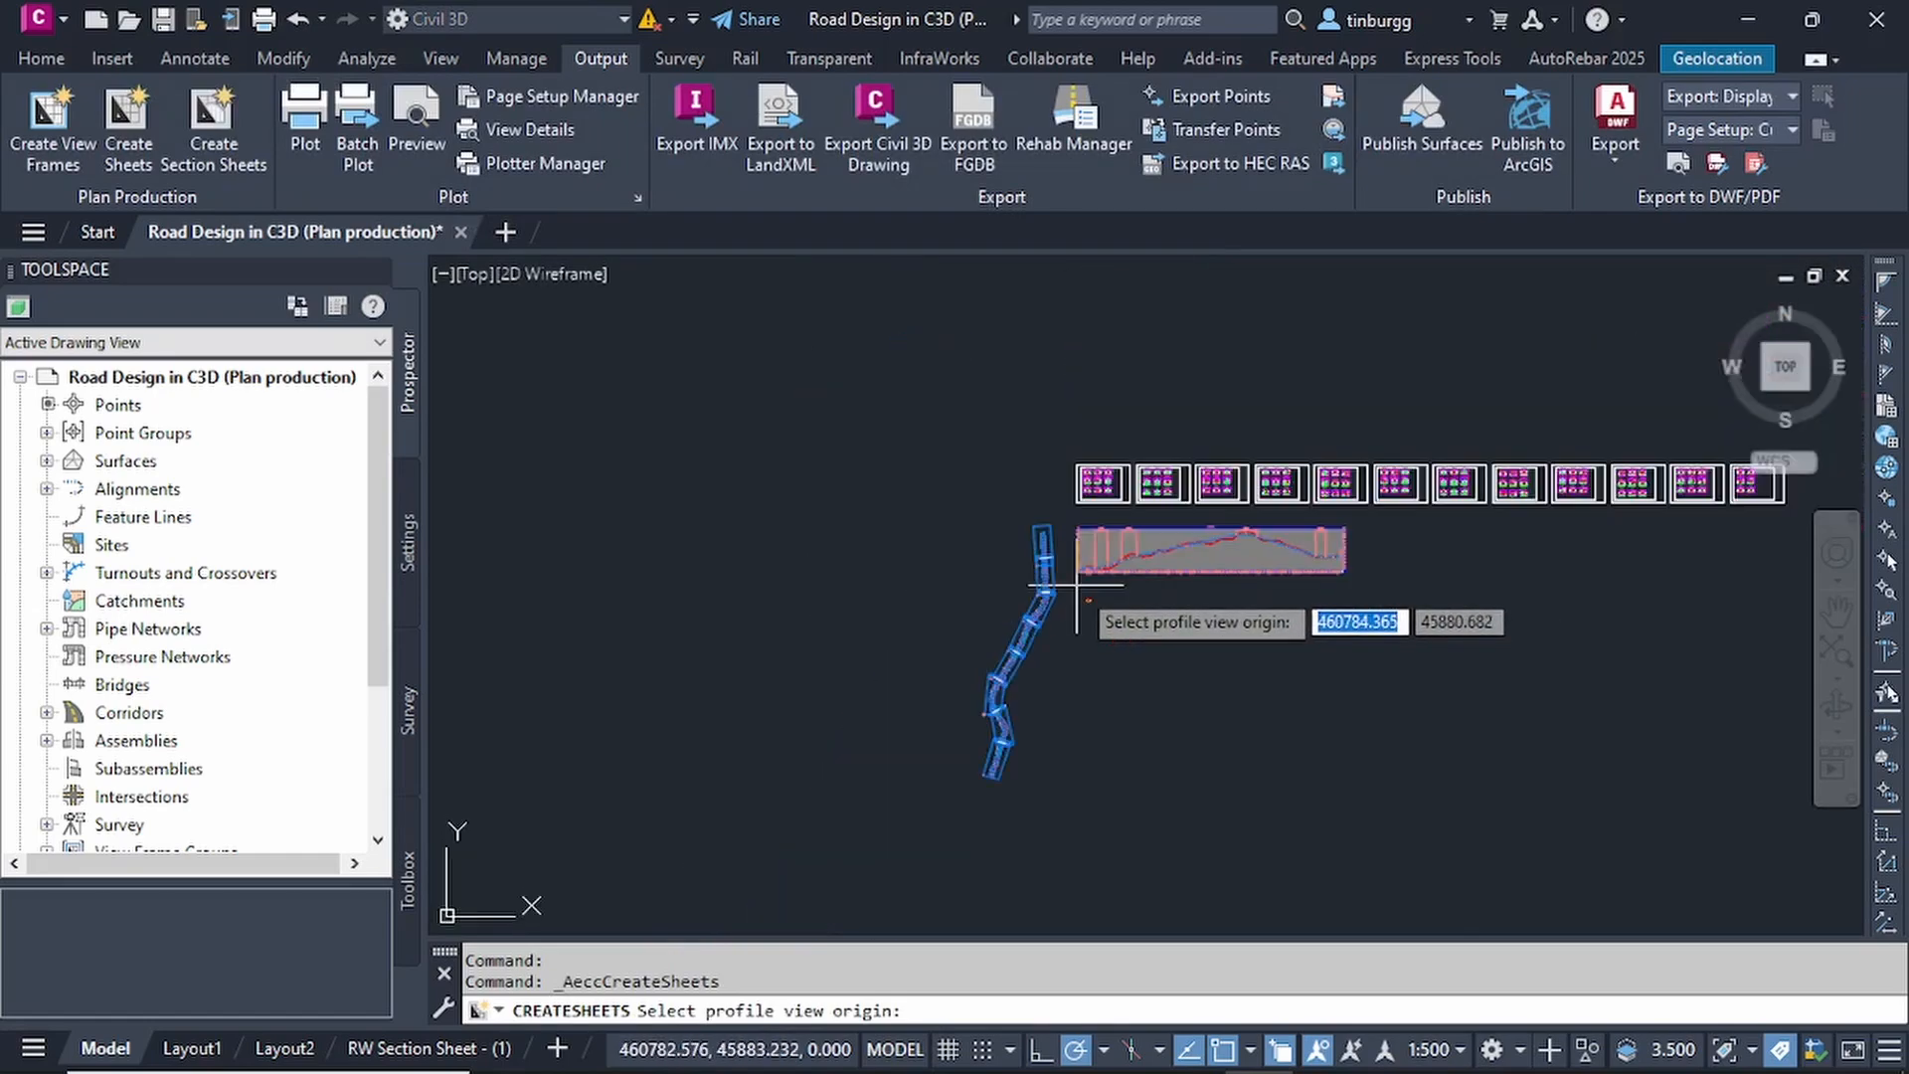
pyautogui.scroll(-2, 1075, 587)
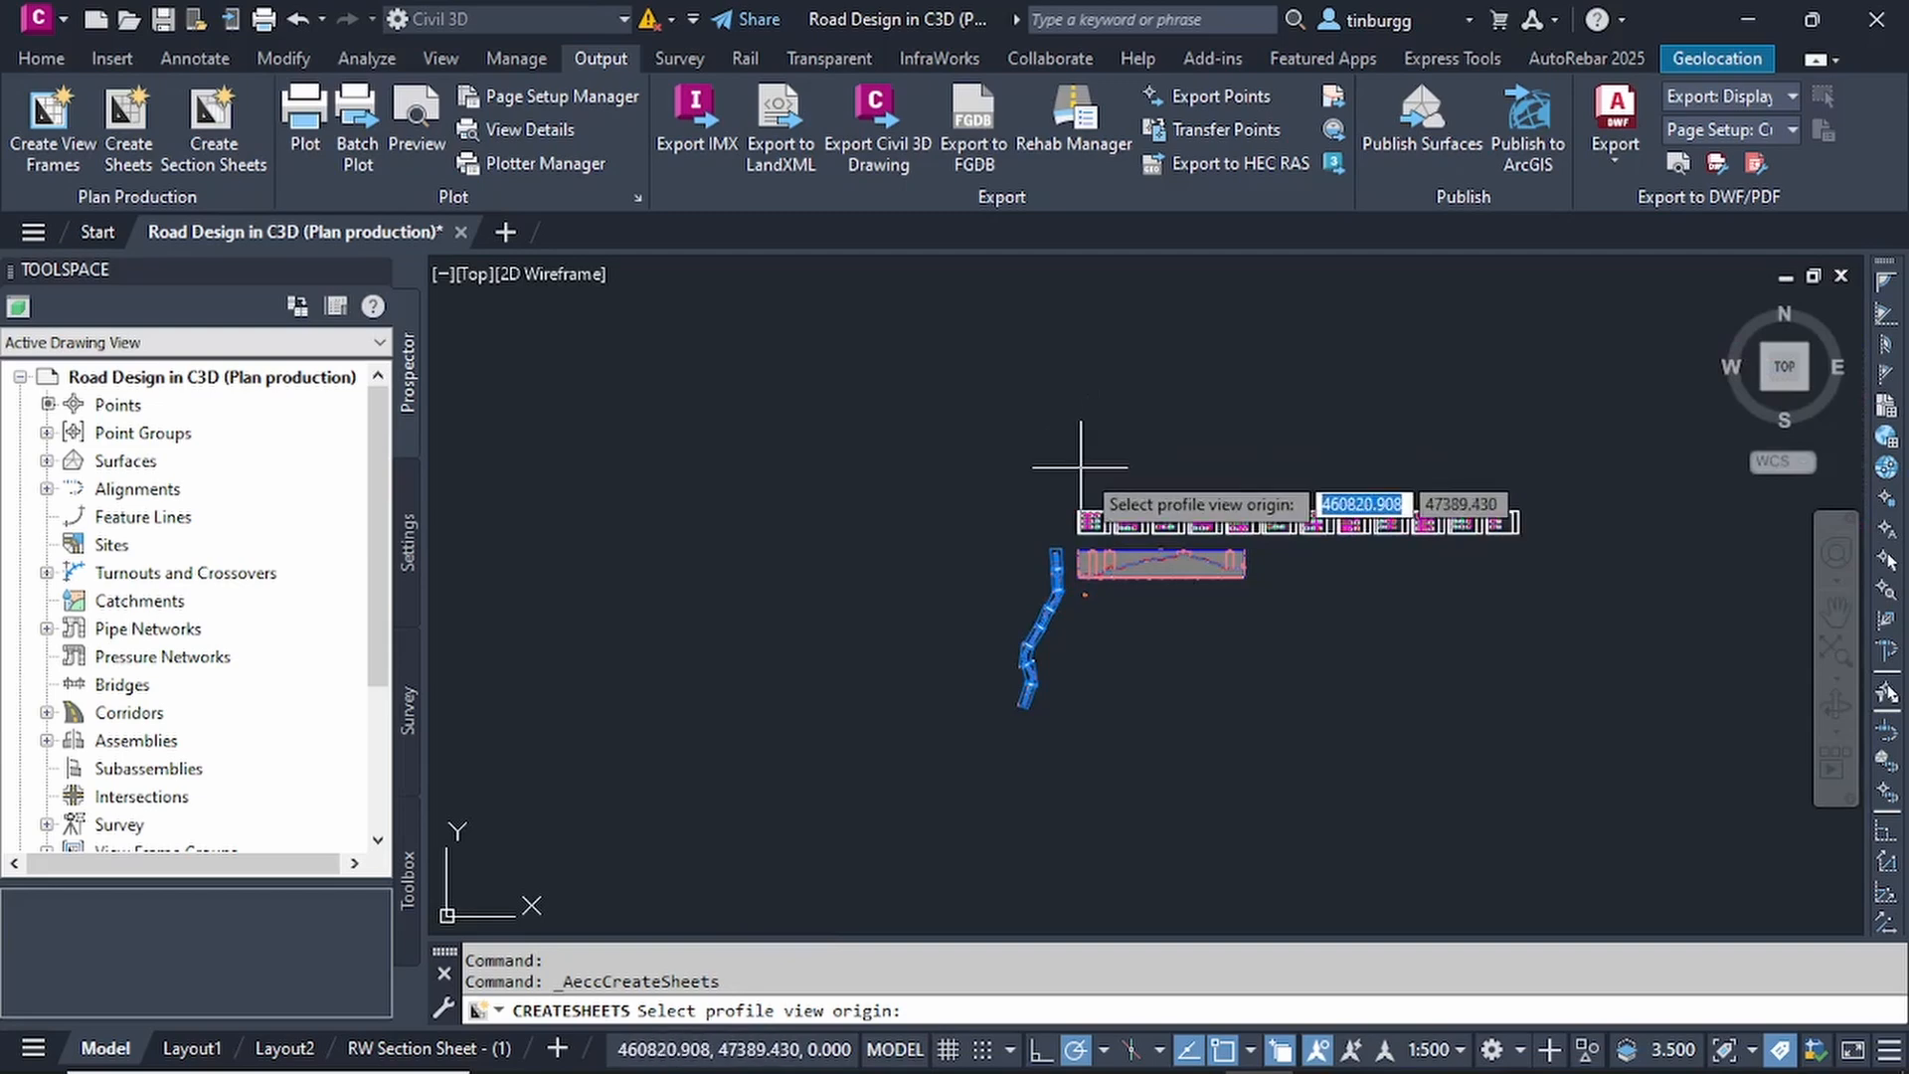
pyautogui.moveTo(1090, 461)
pyautogui.mouseDown(button='middle')
pyautogui.moveTo(1021, 509)
pyautogui.moveTo(971, 510)
pyautogui.mouseUp(button='middle')
pyautogui.scroll(6, 1014, 522)
pyautogui.scroll(2, 960, 527)
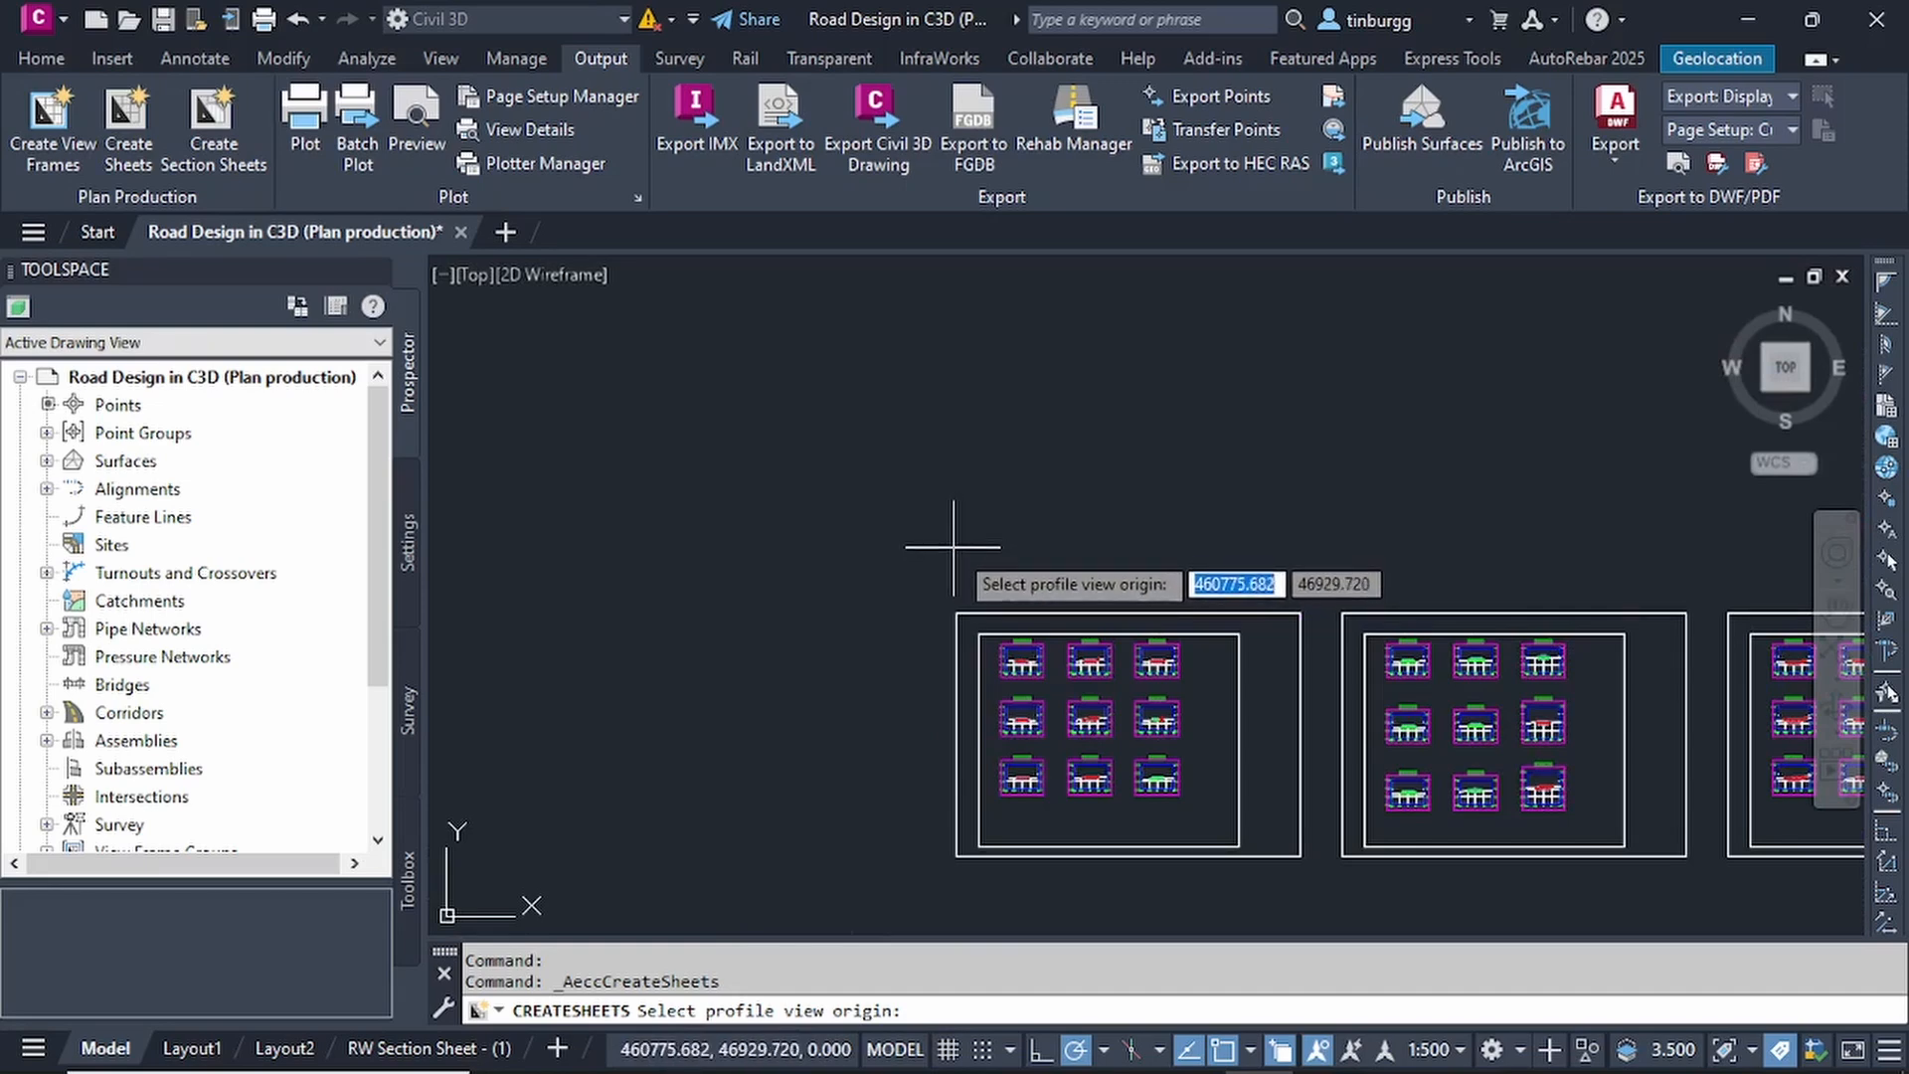
pyautogui.scroll(-1, 955, 540)
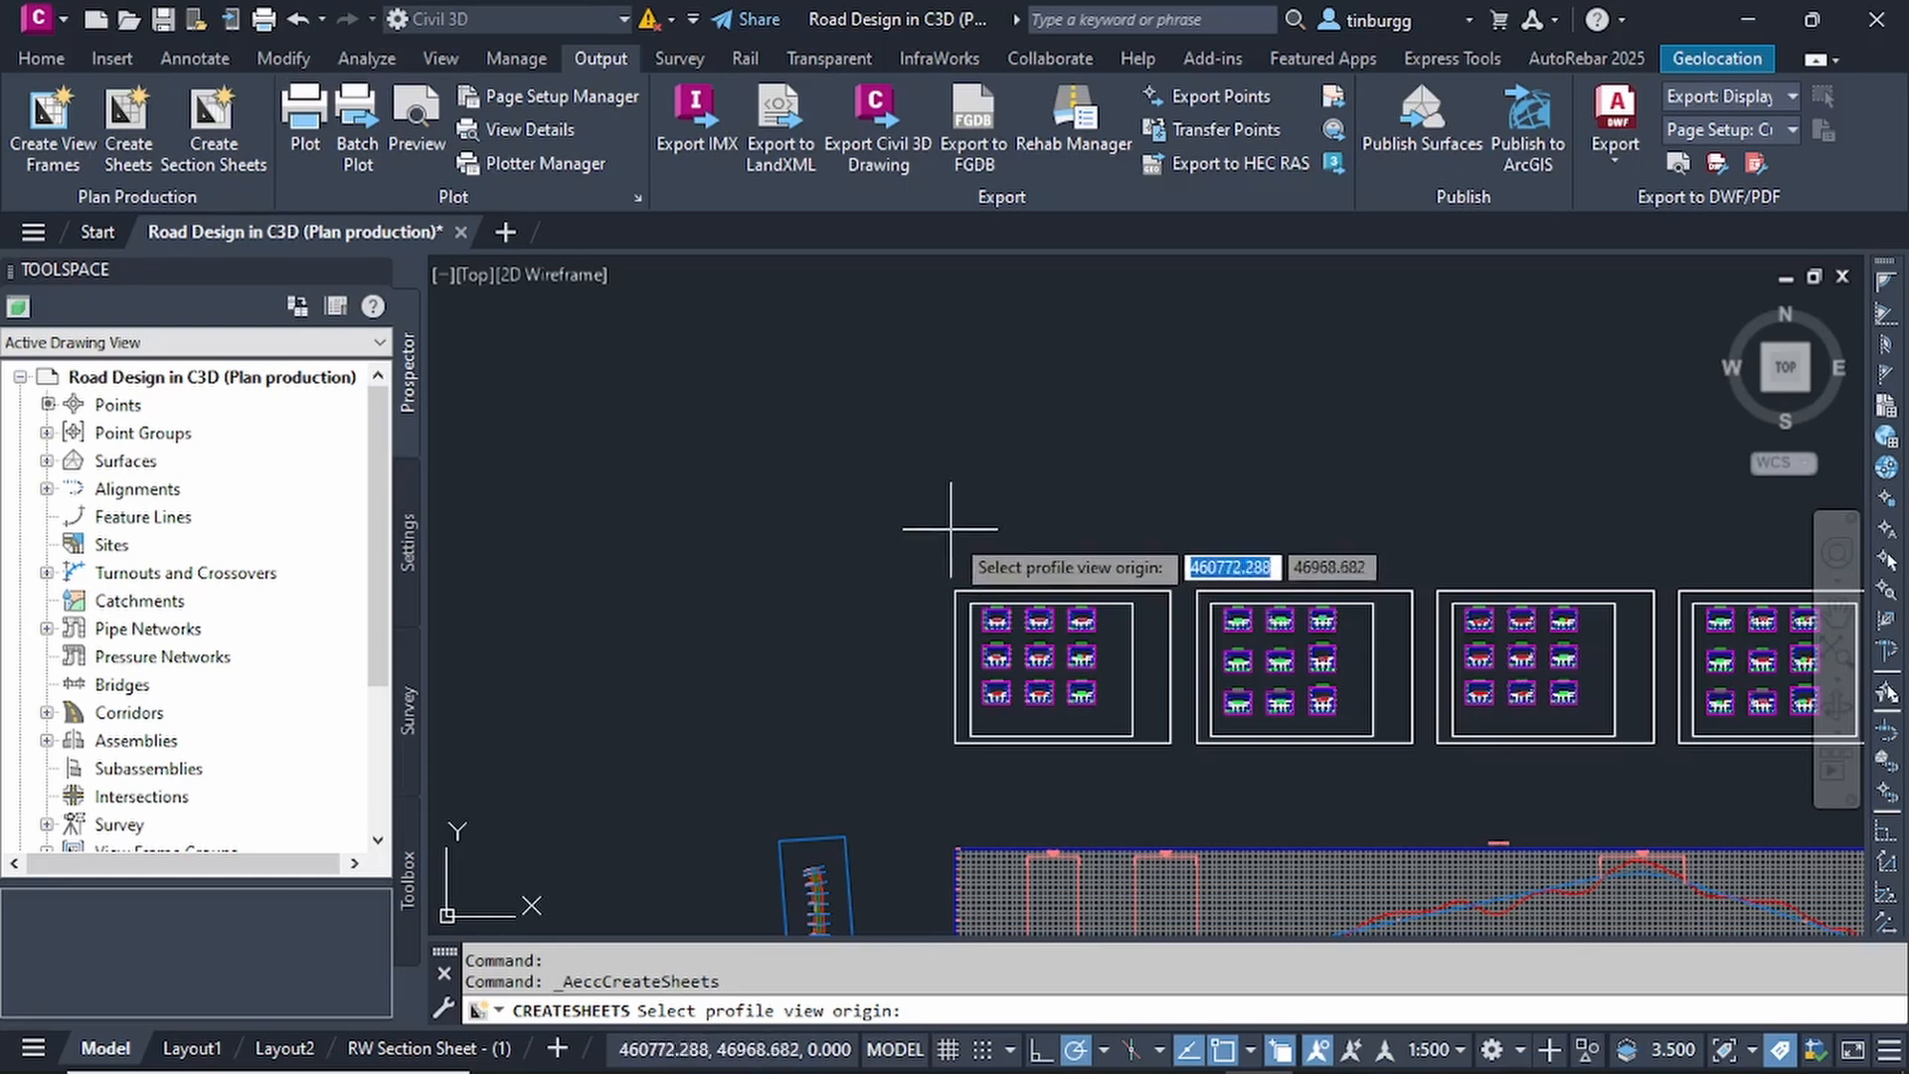
pyautogui.click(951, 527)
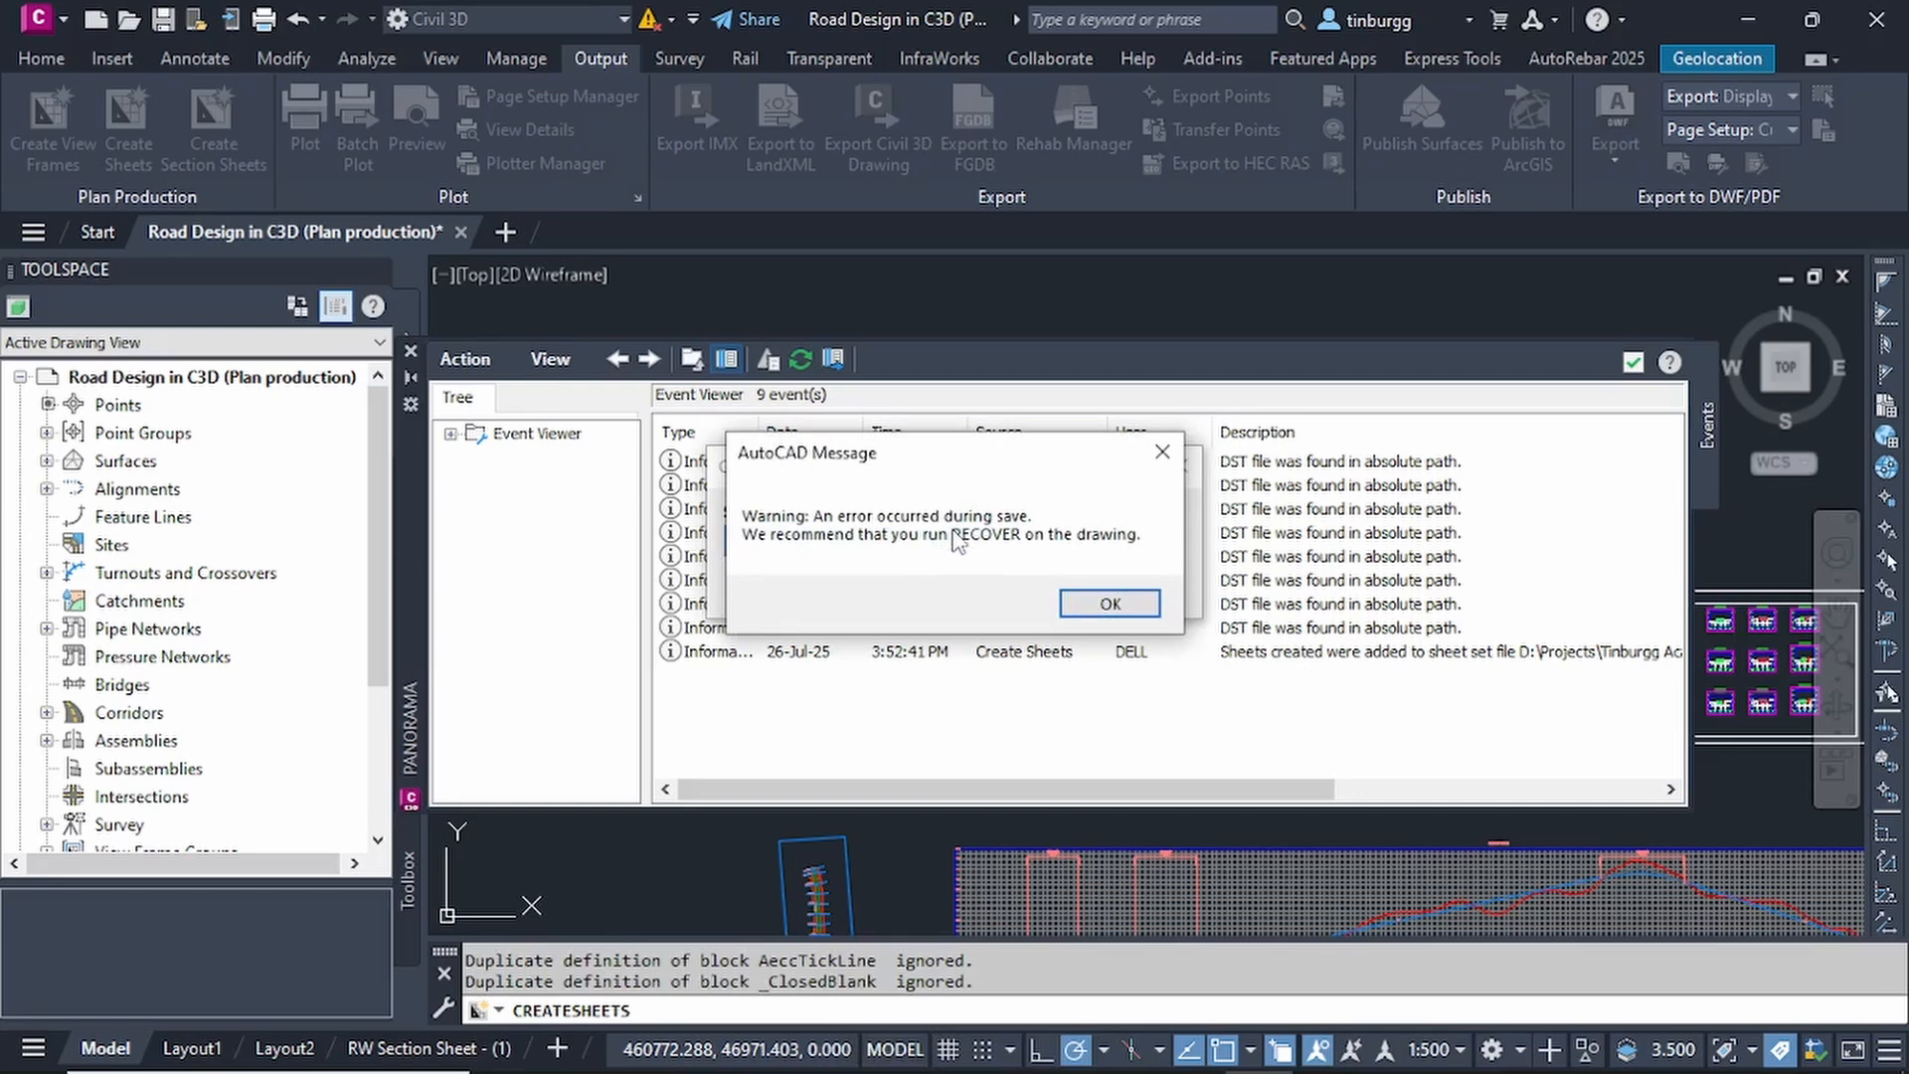
pyautogui.click(1109, 605)
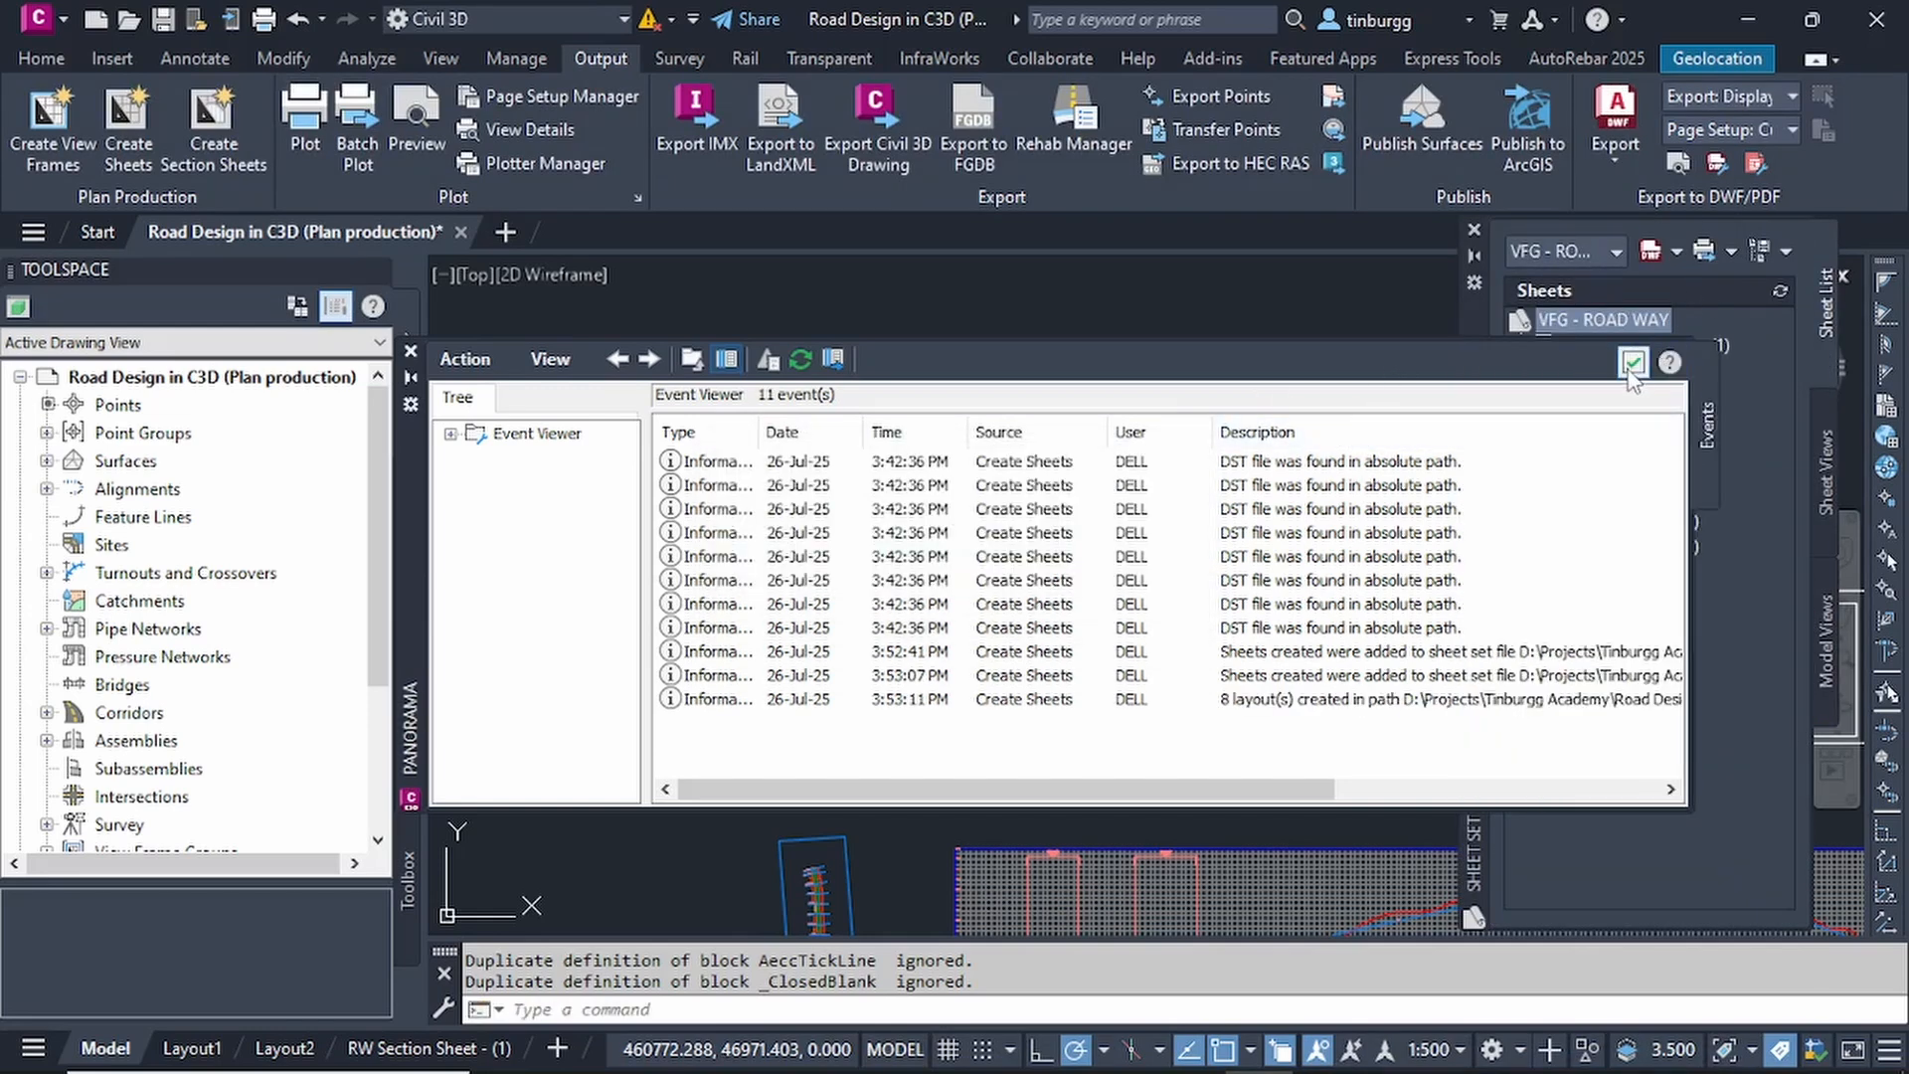
pyautogui.click(1633, 362)
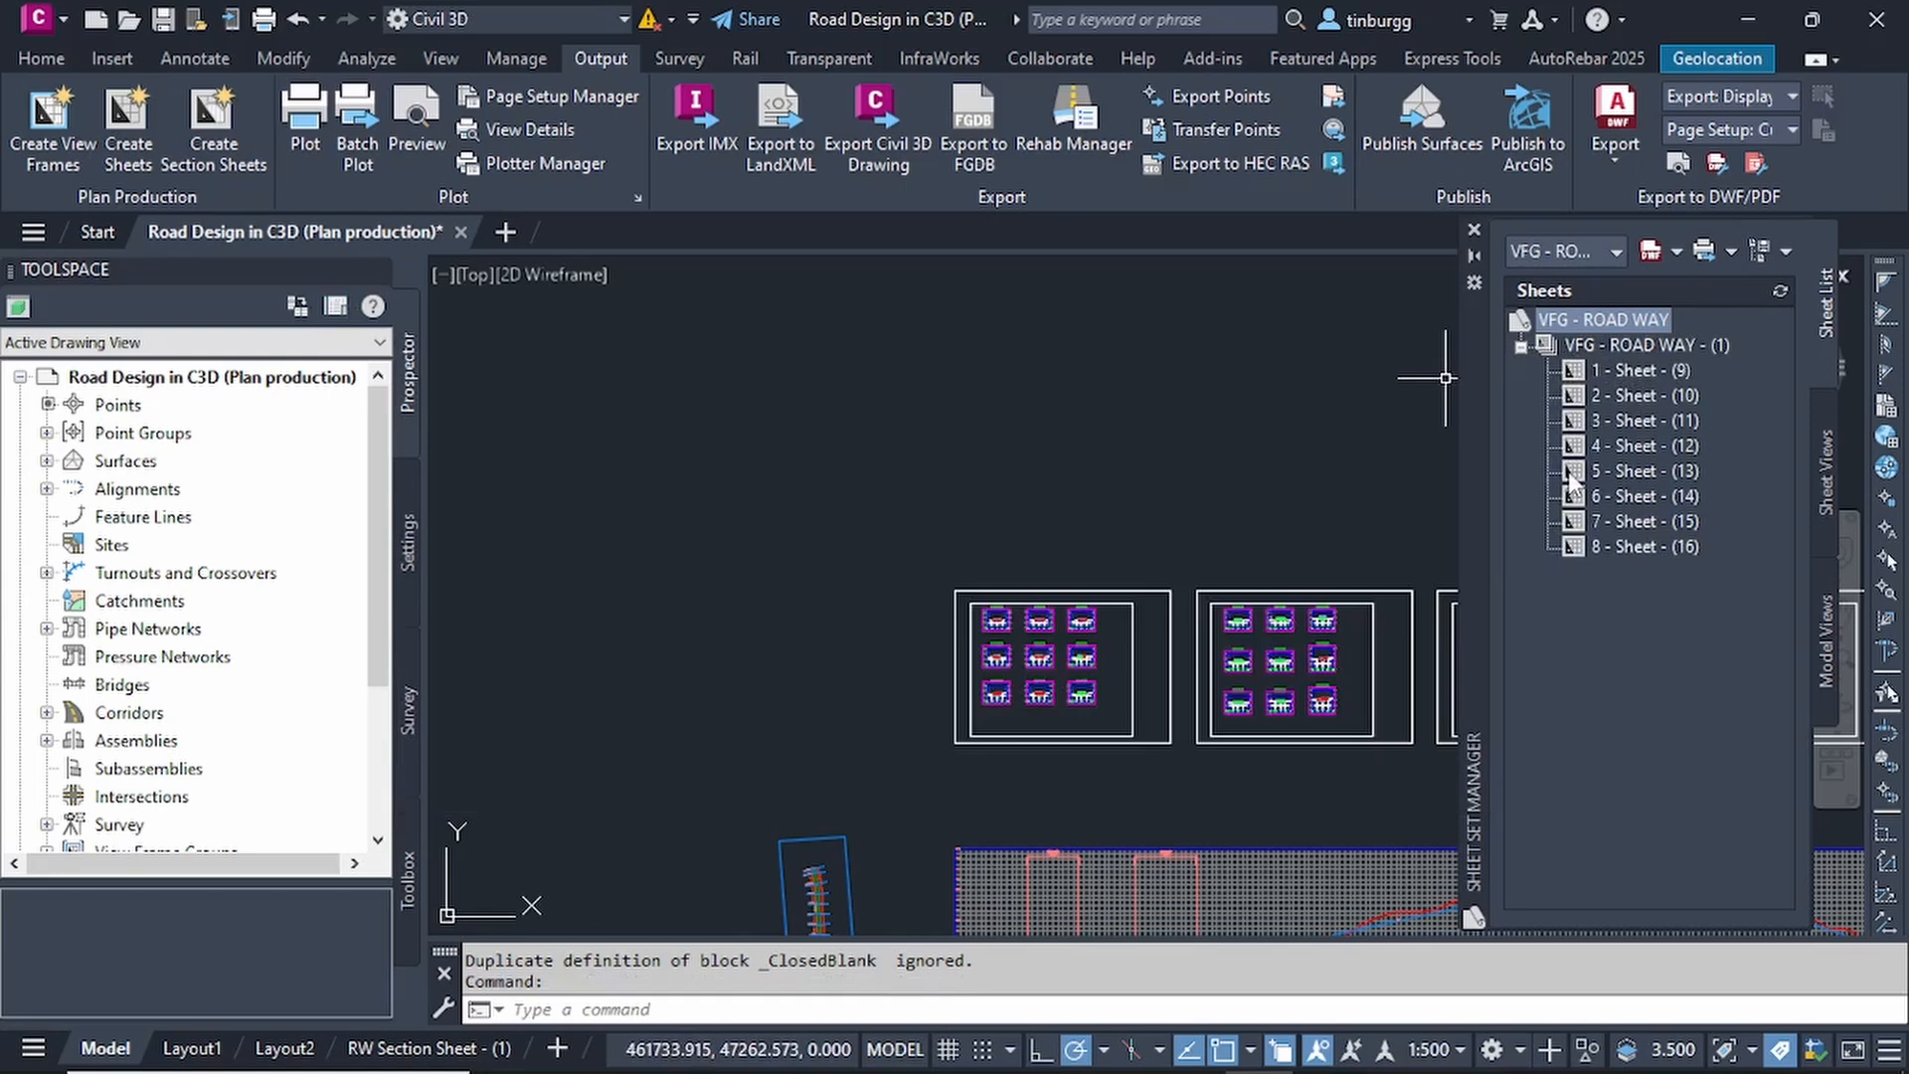
# Open the sheet 1 - Sheet - (9) from the VFG - ROAD WAY sheet set and move the Sheet Set Manager clear of the layout.
pyautogui.moveTo(1568, 471)
pyautogui.moveTo(1476, 383); pyautogui.dragTo(1374, 430)
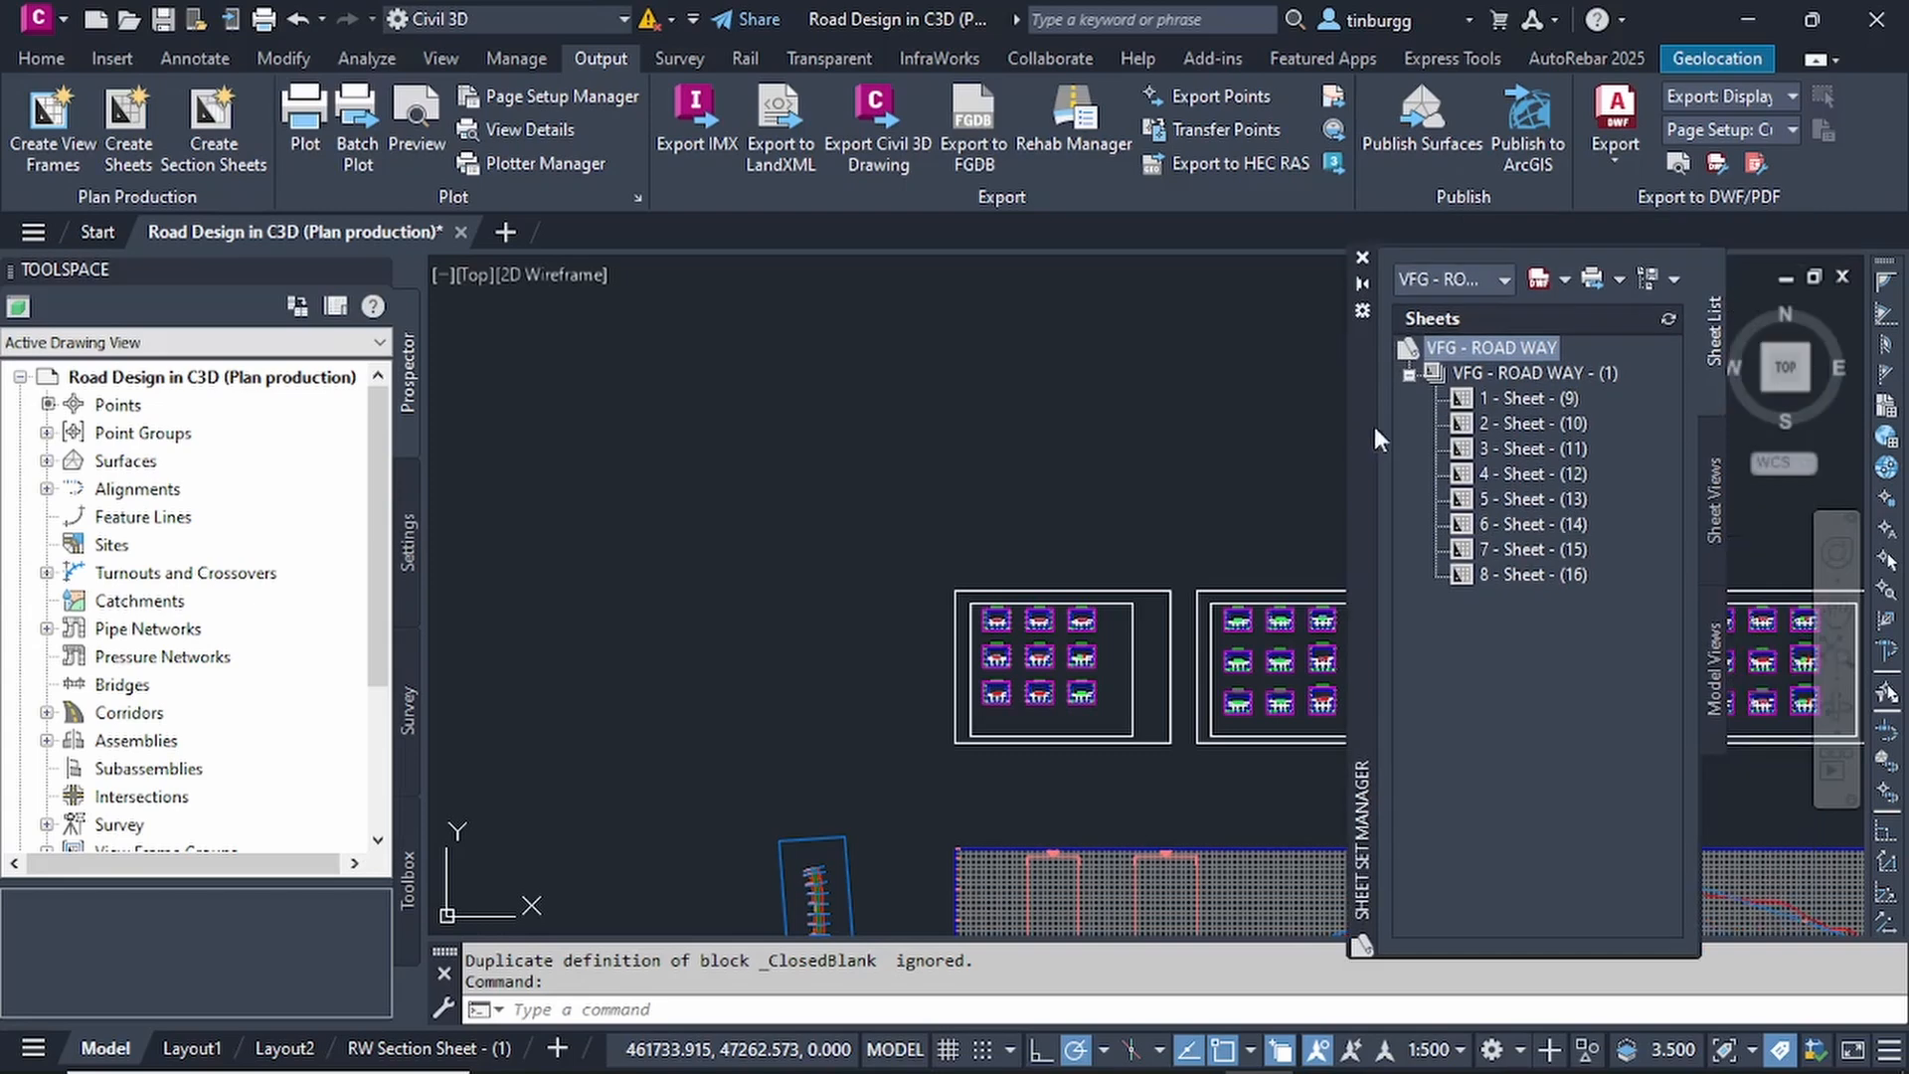
pyautogui.click(1517, 398)
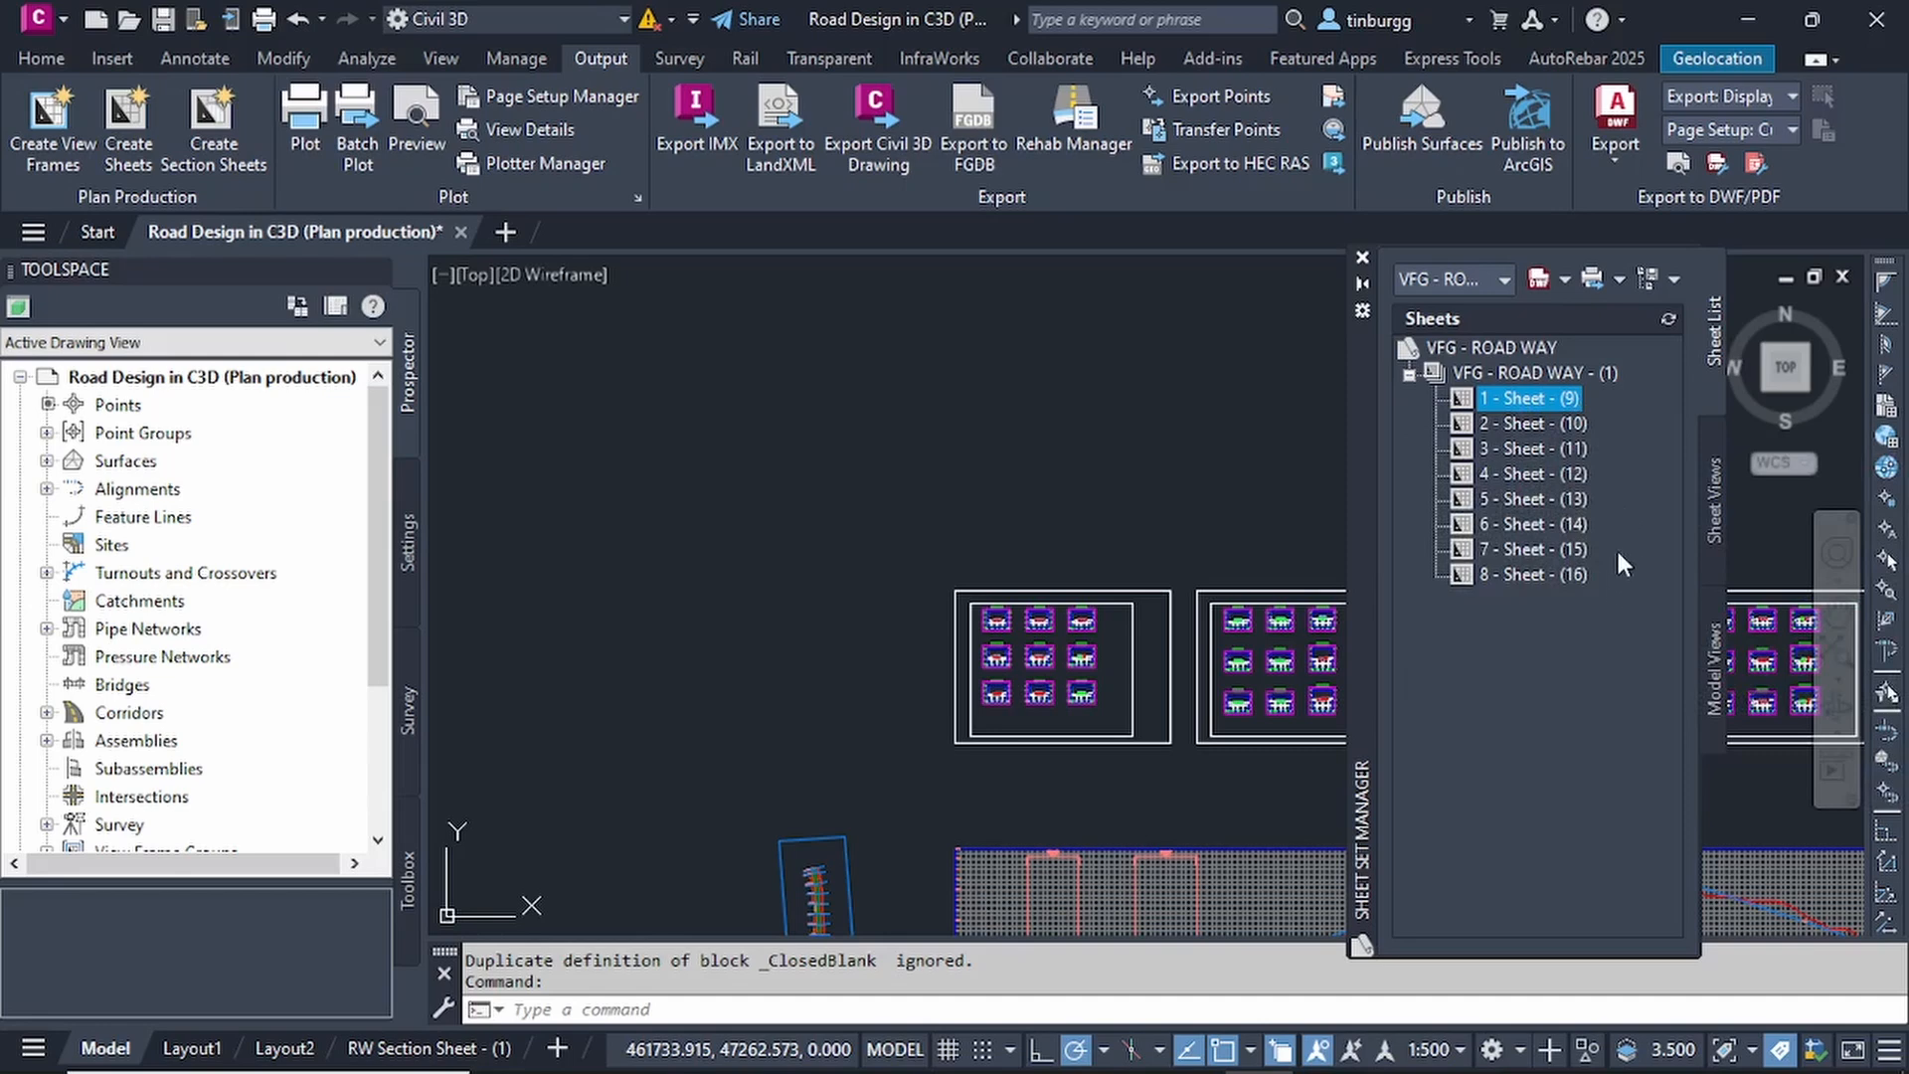
pyautogui.doubleClick(1528, 400)
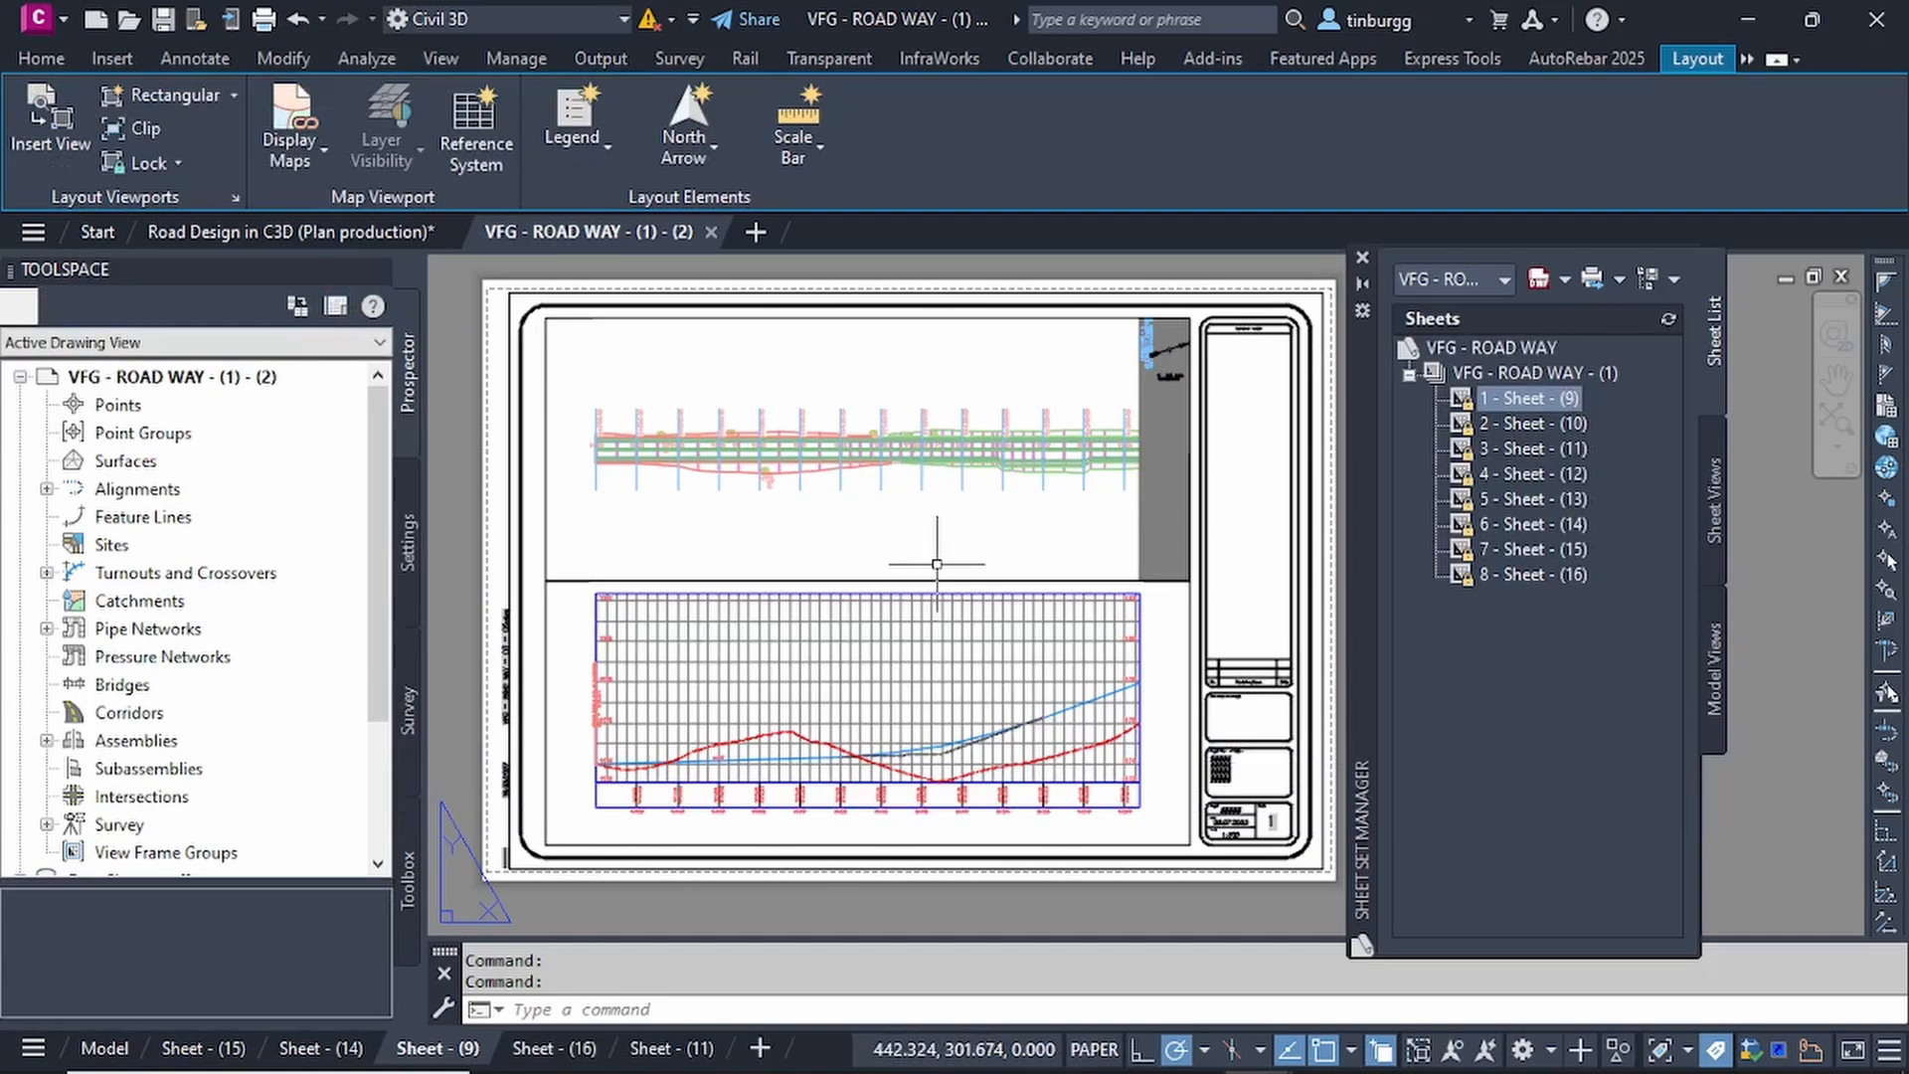
pyautogui.scroll(2, 866, 628)
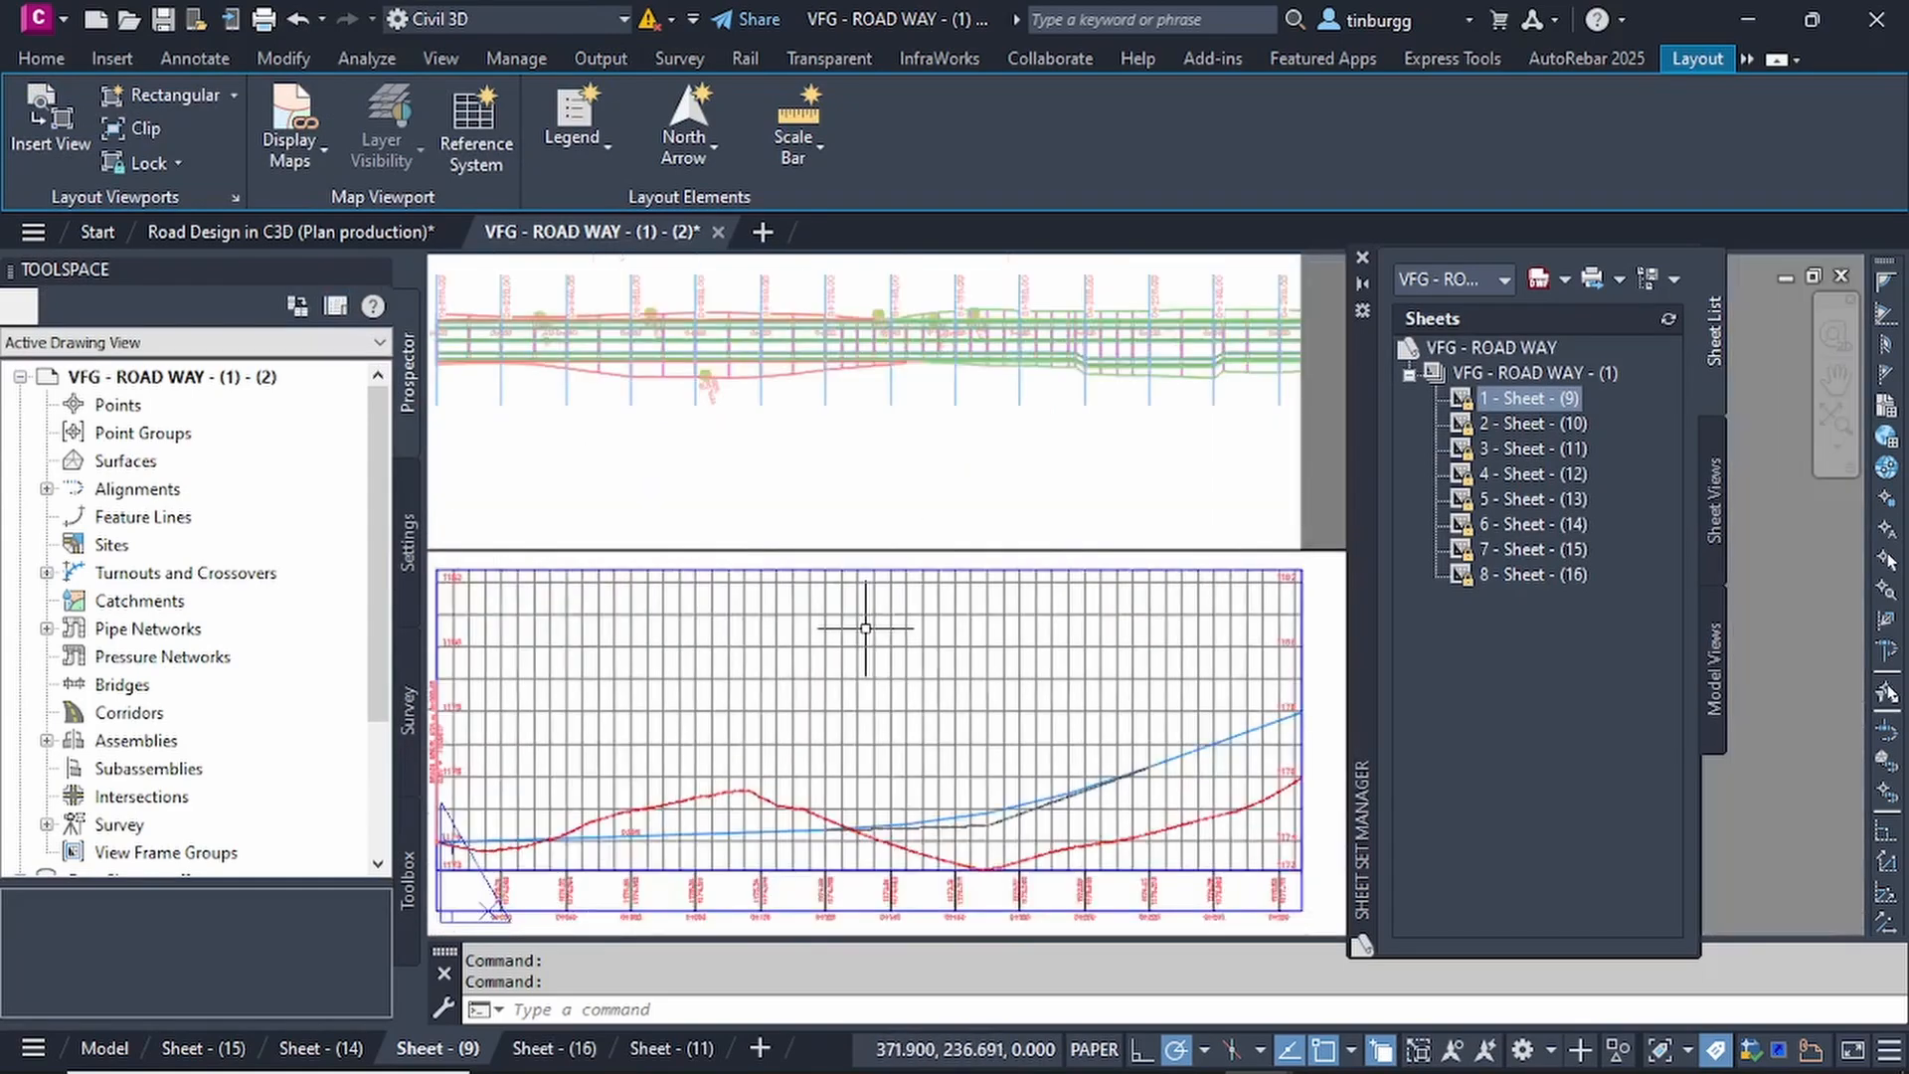
pyautogui.scroll(-2, 866, 628)
pyautogui.moveTo(1364, 285); pyautogui.dragTo(1543, 301)
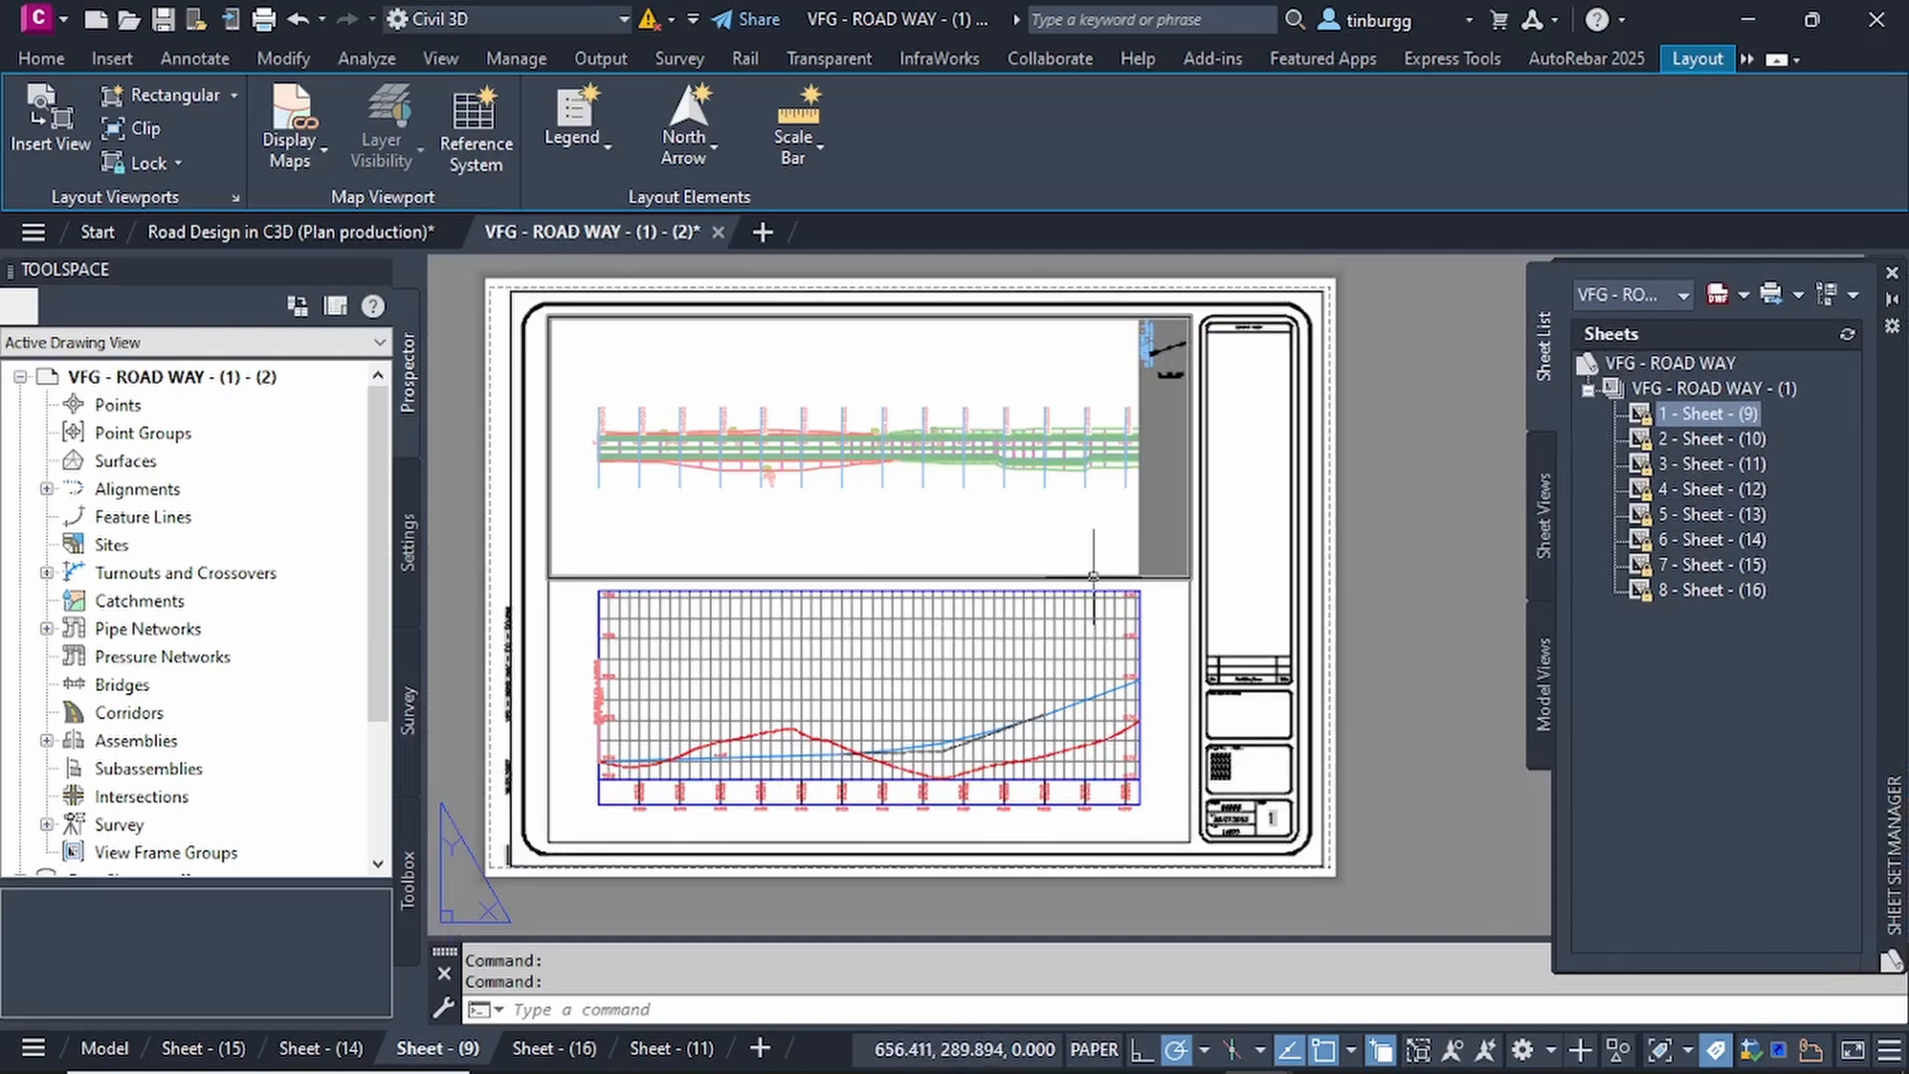
# Examine the plan view of the first sheet, including its station labels, north arrow, scale bar and match line.
pyautogui.scroll(-2, 1093, 578)
pyautogui.scroll(6, 901, 543)
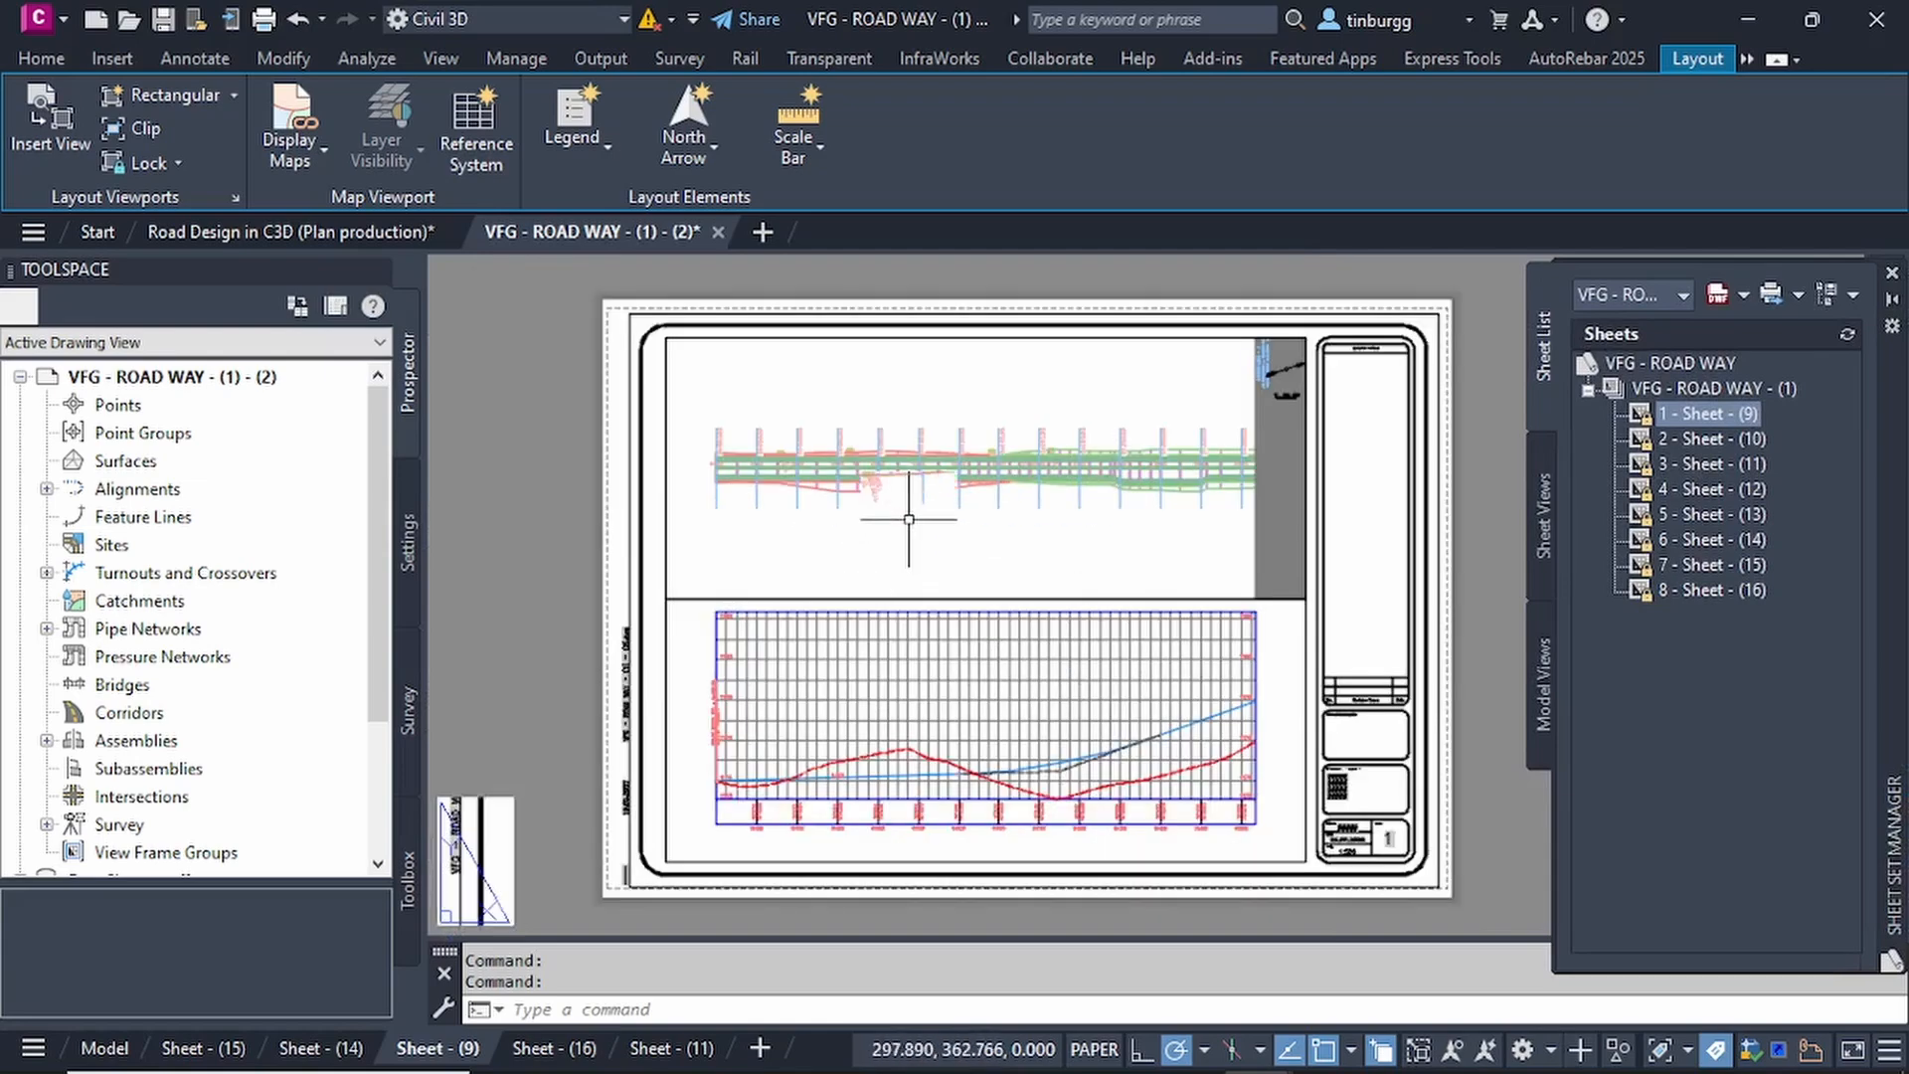
pyautogui.scroll(-4, 975, 481)
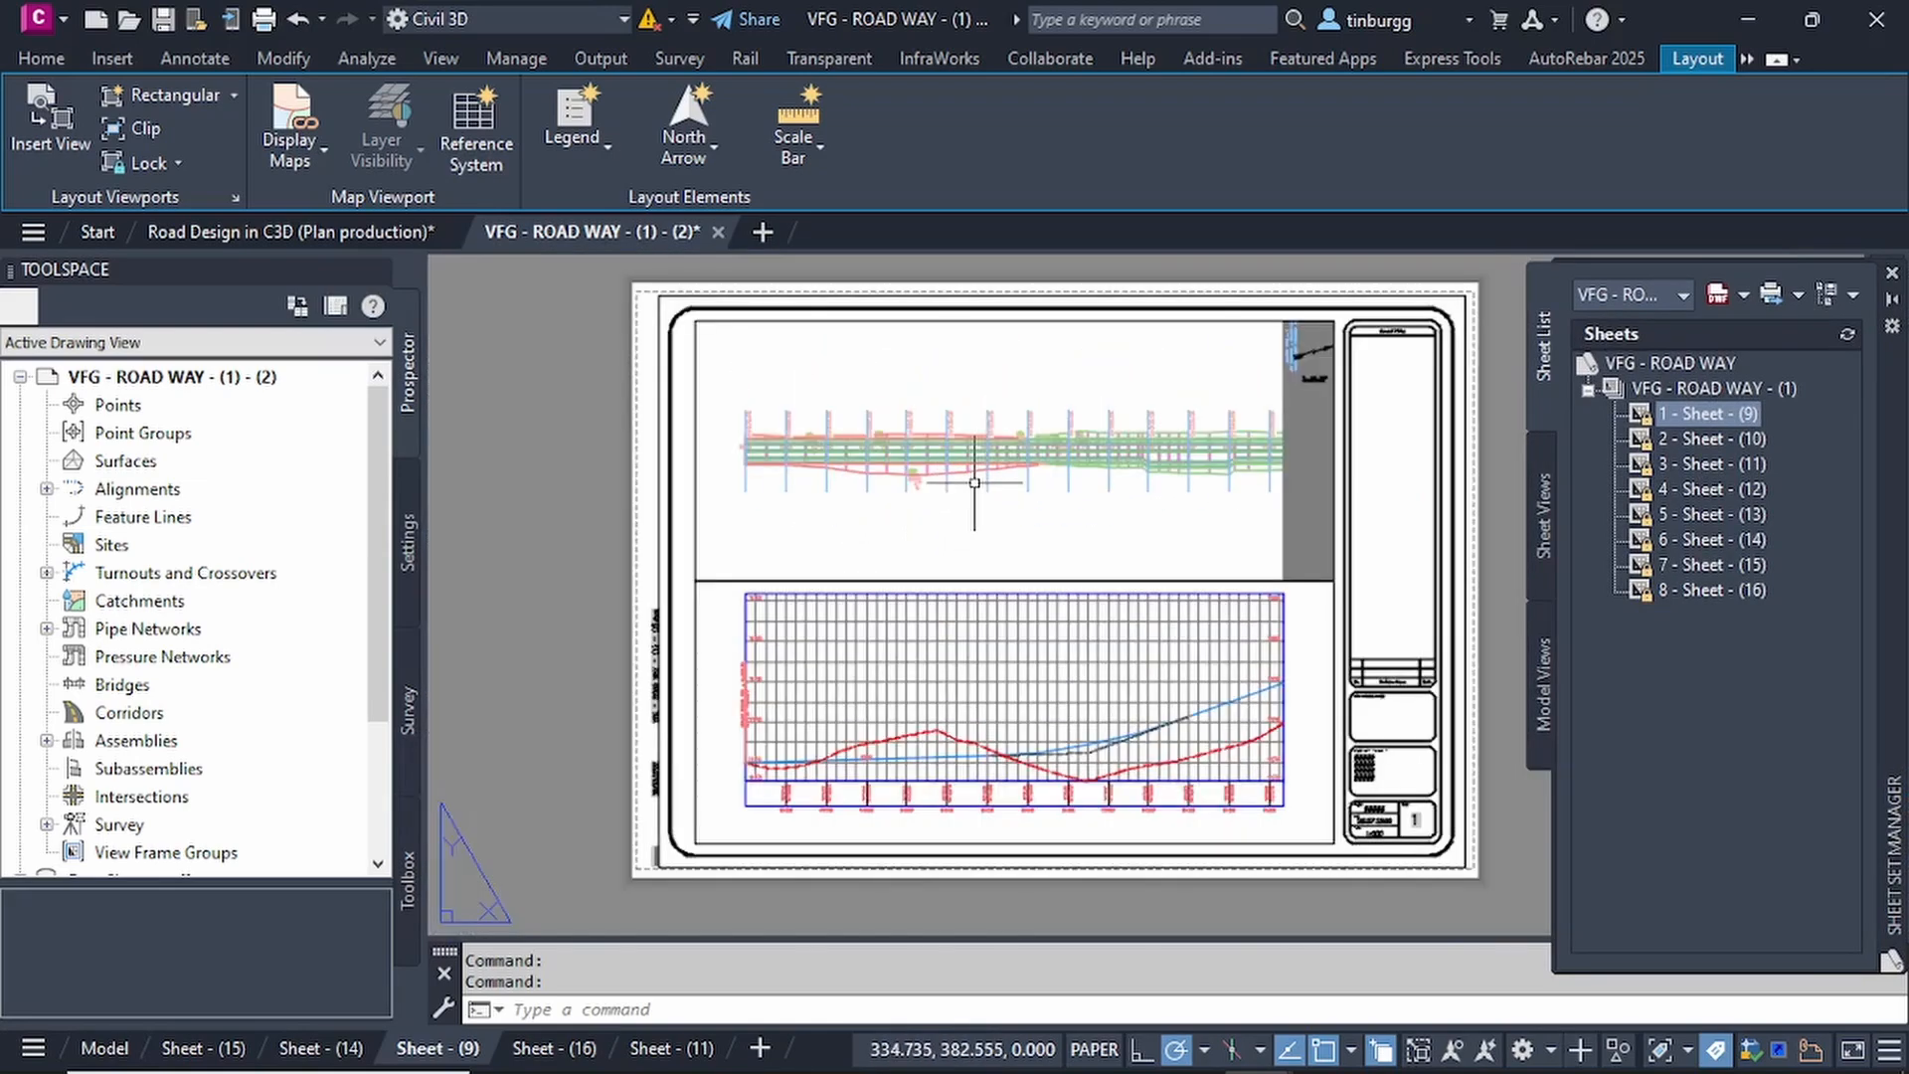
pyautogui.scroll(1, 1024, 446)
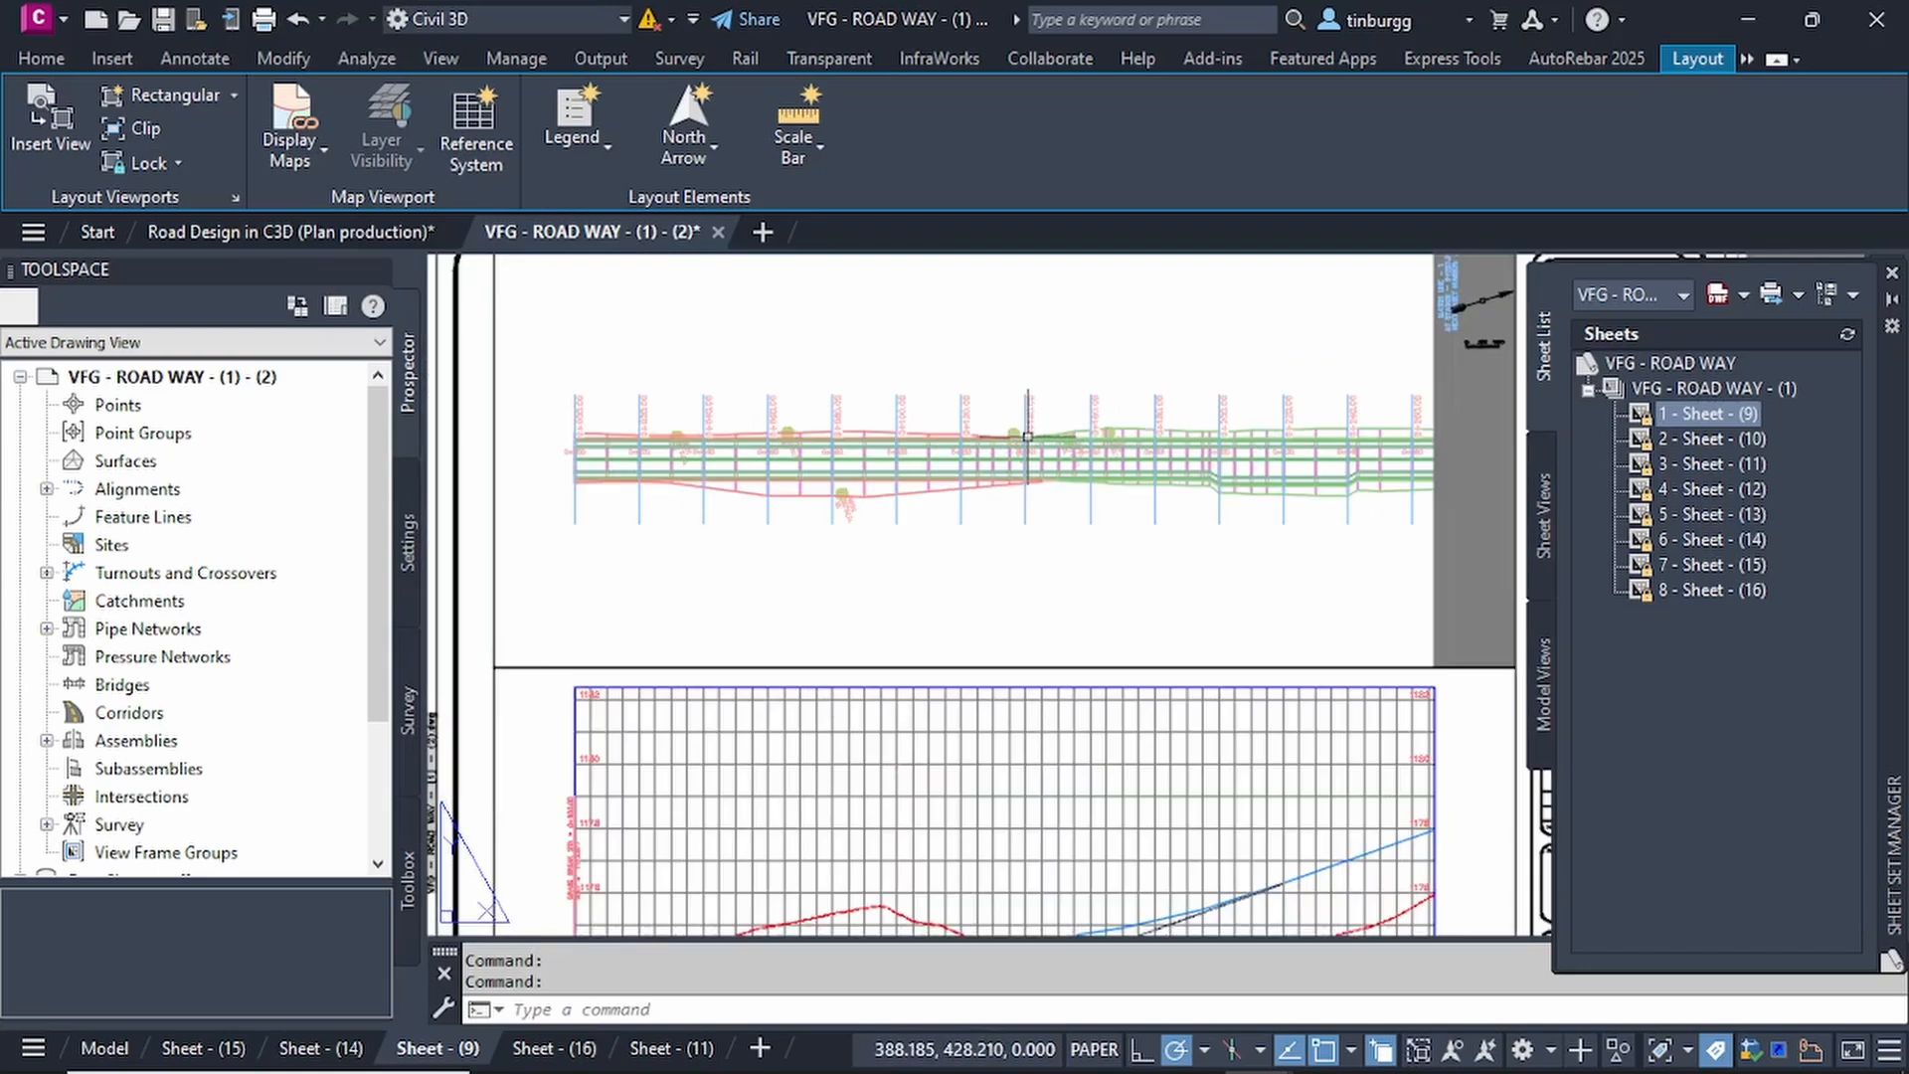
pyautogui.scroll(-1, 1024, 445)
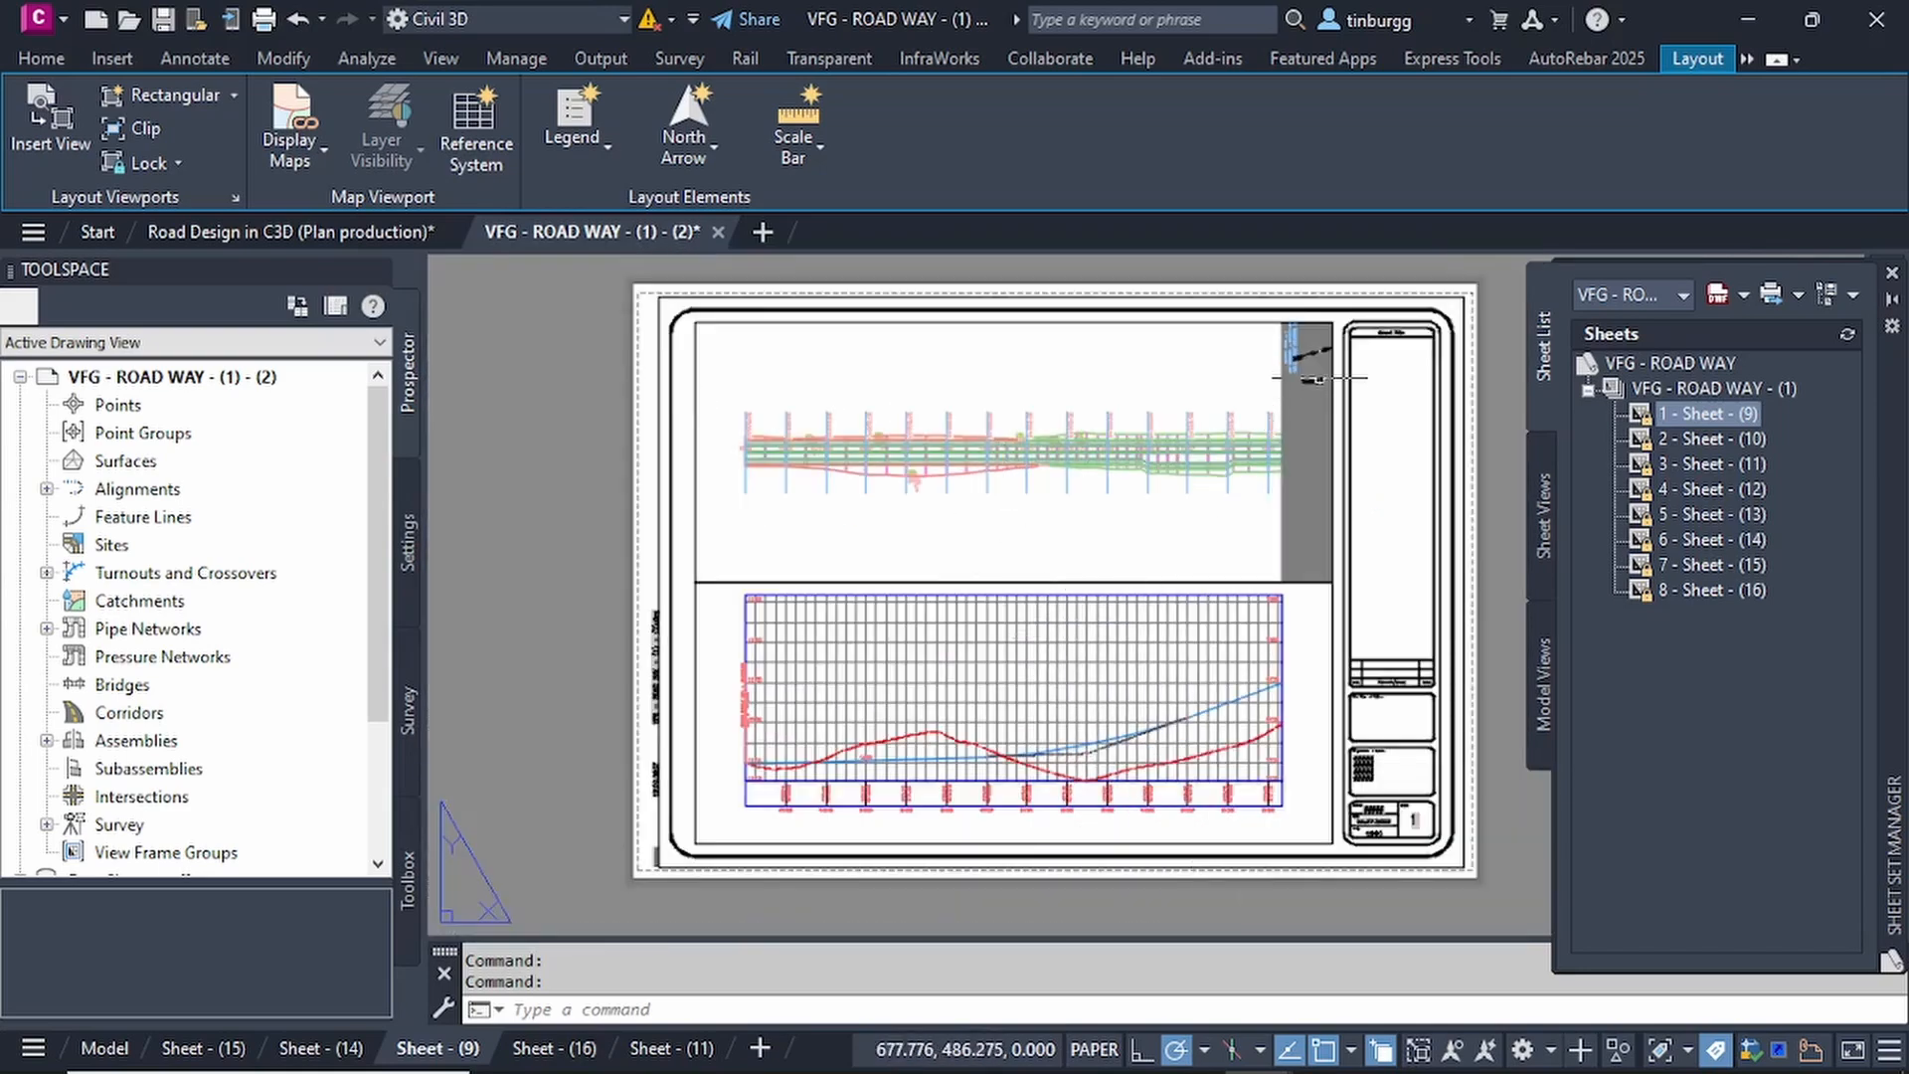
pyautogui.scroll(4, 1314, 379)
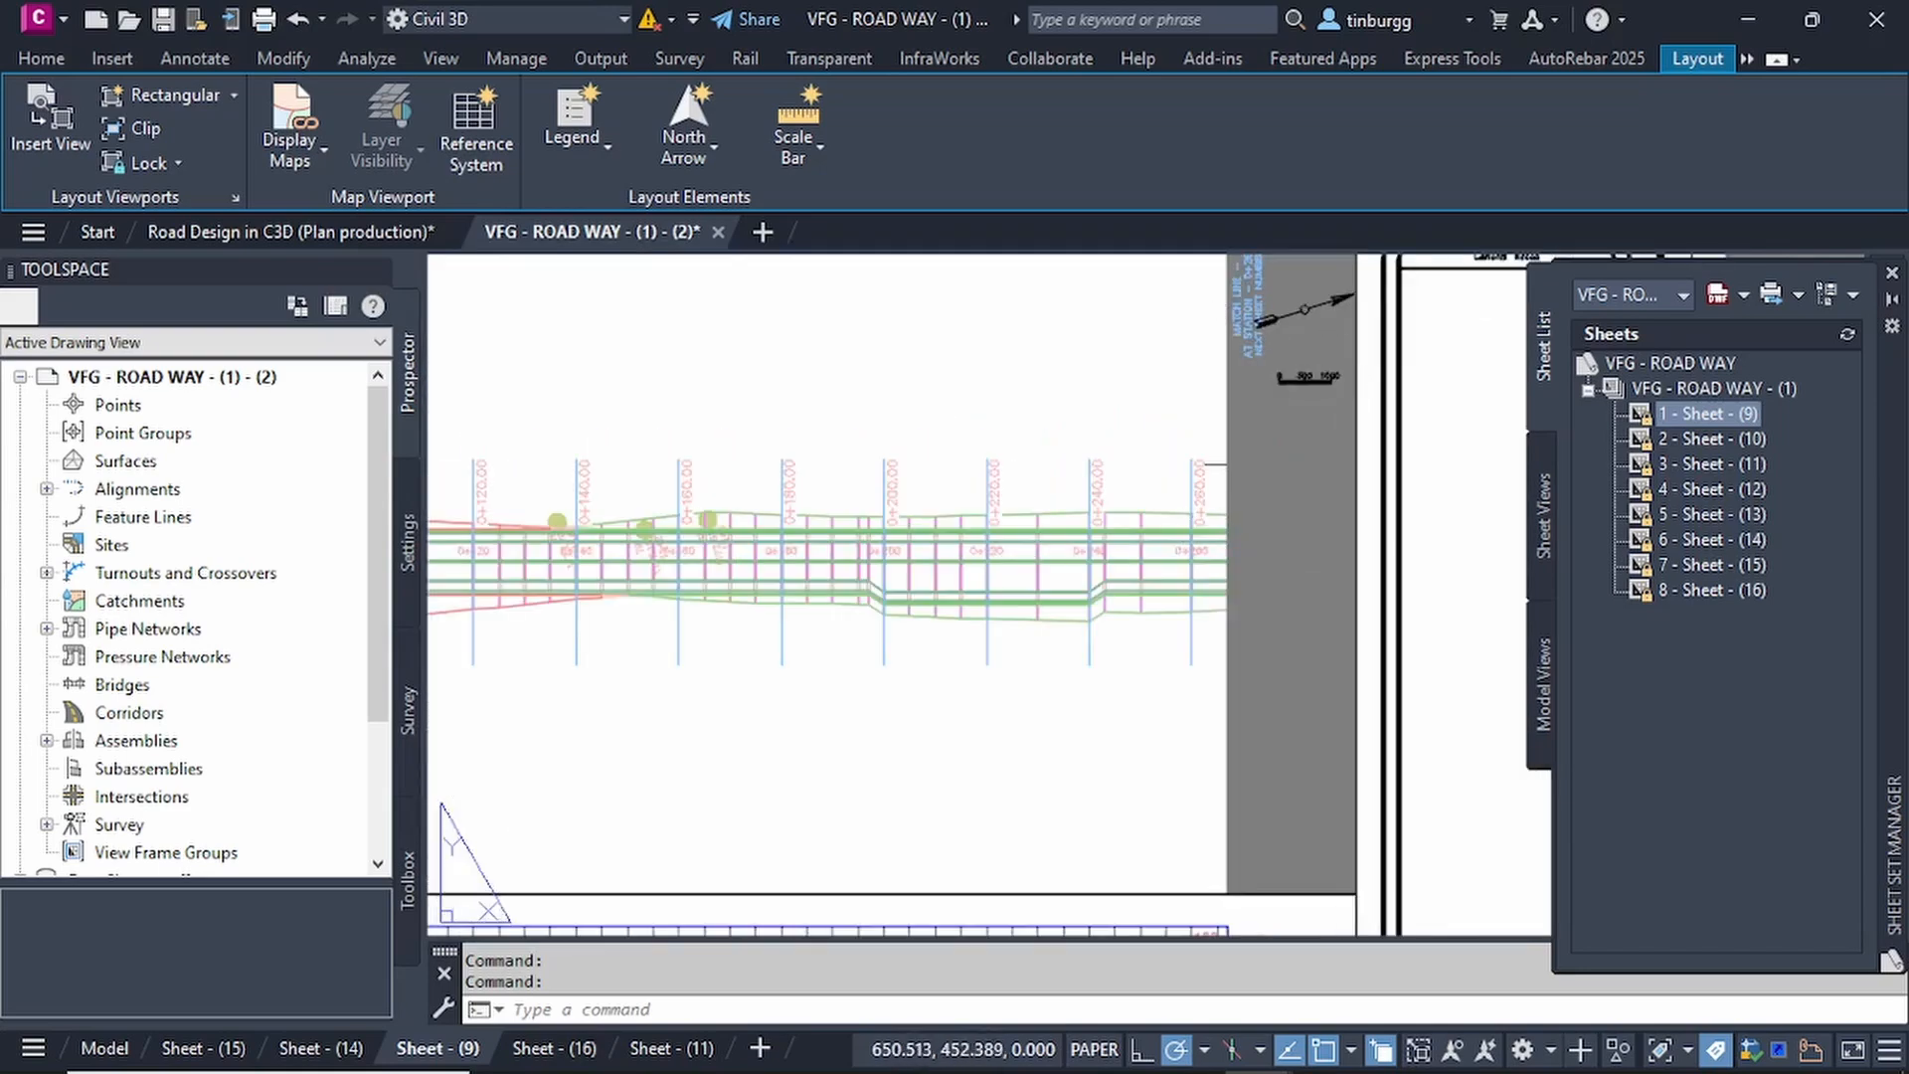
pyautogui.scroll(-2, 1223, 463)
pyautogui.scroll(-2, 1173, 497)
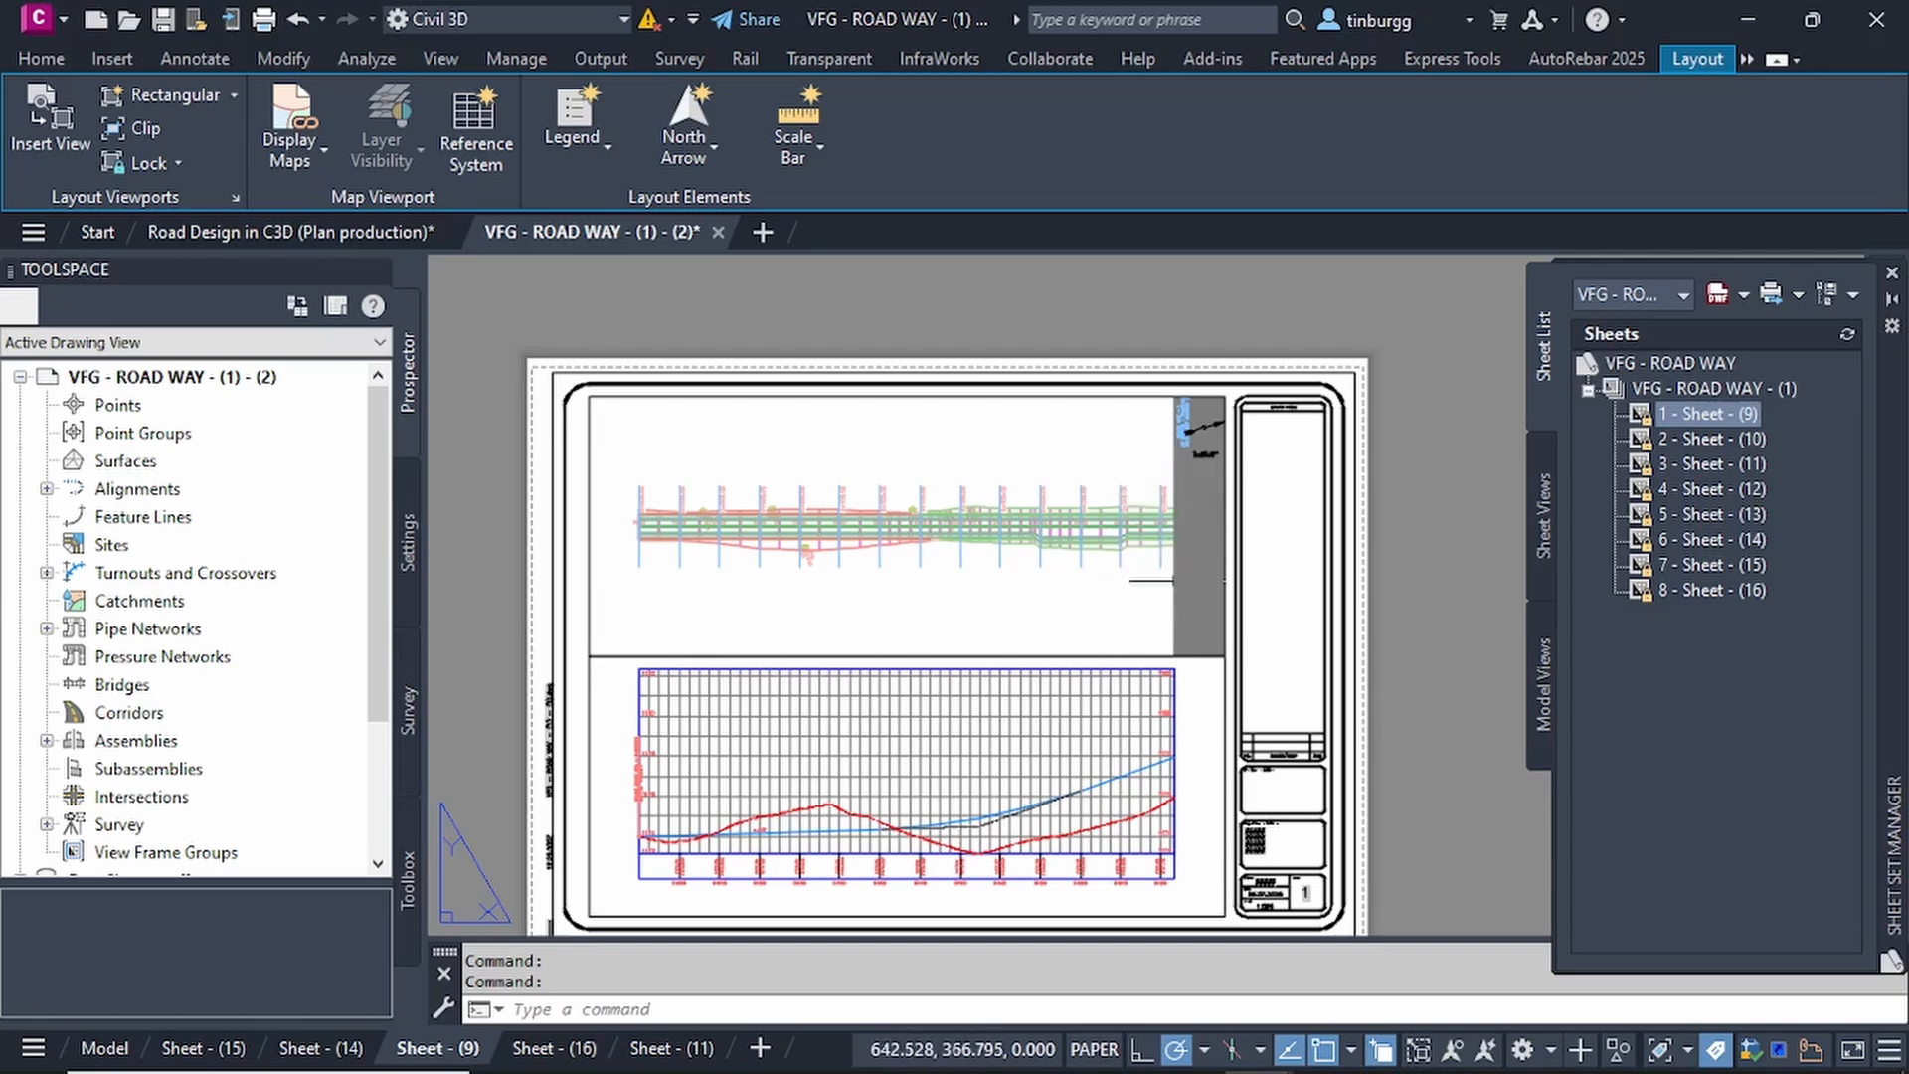
# Open the sheet 2 - Sheet - (10) from the sheet set and examine the curved road in its plan view.
pyautogui.doubleClick(1706, 440)
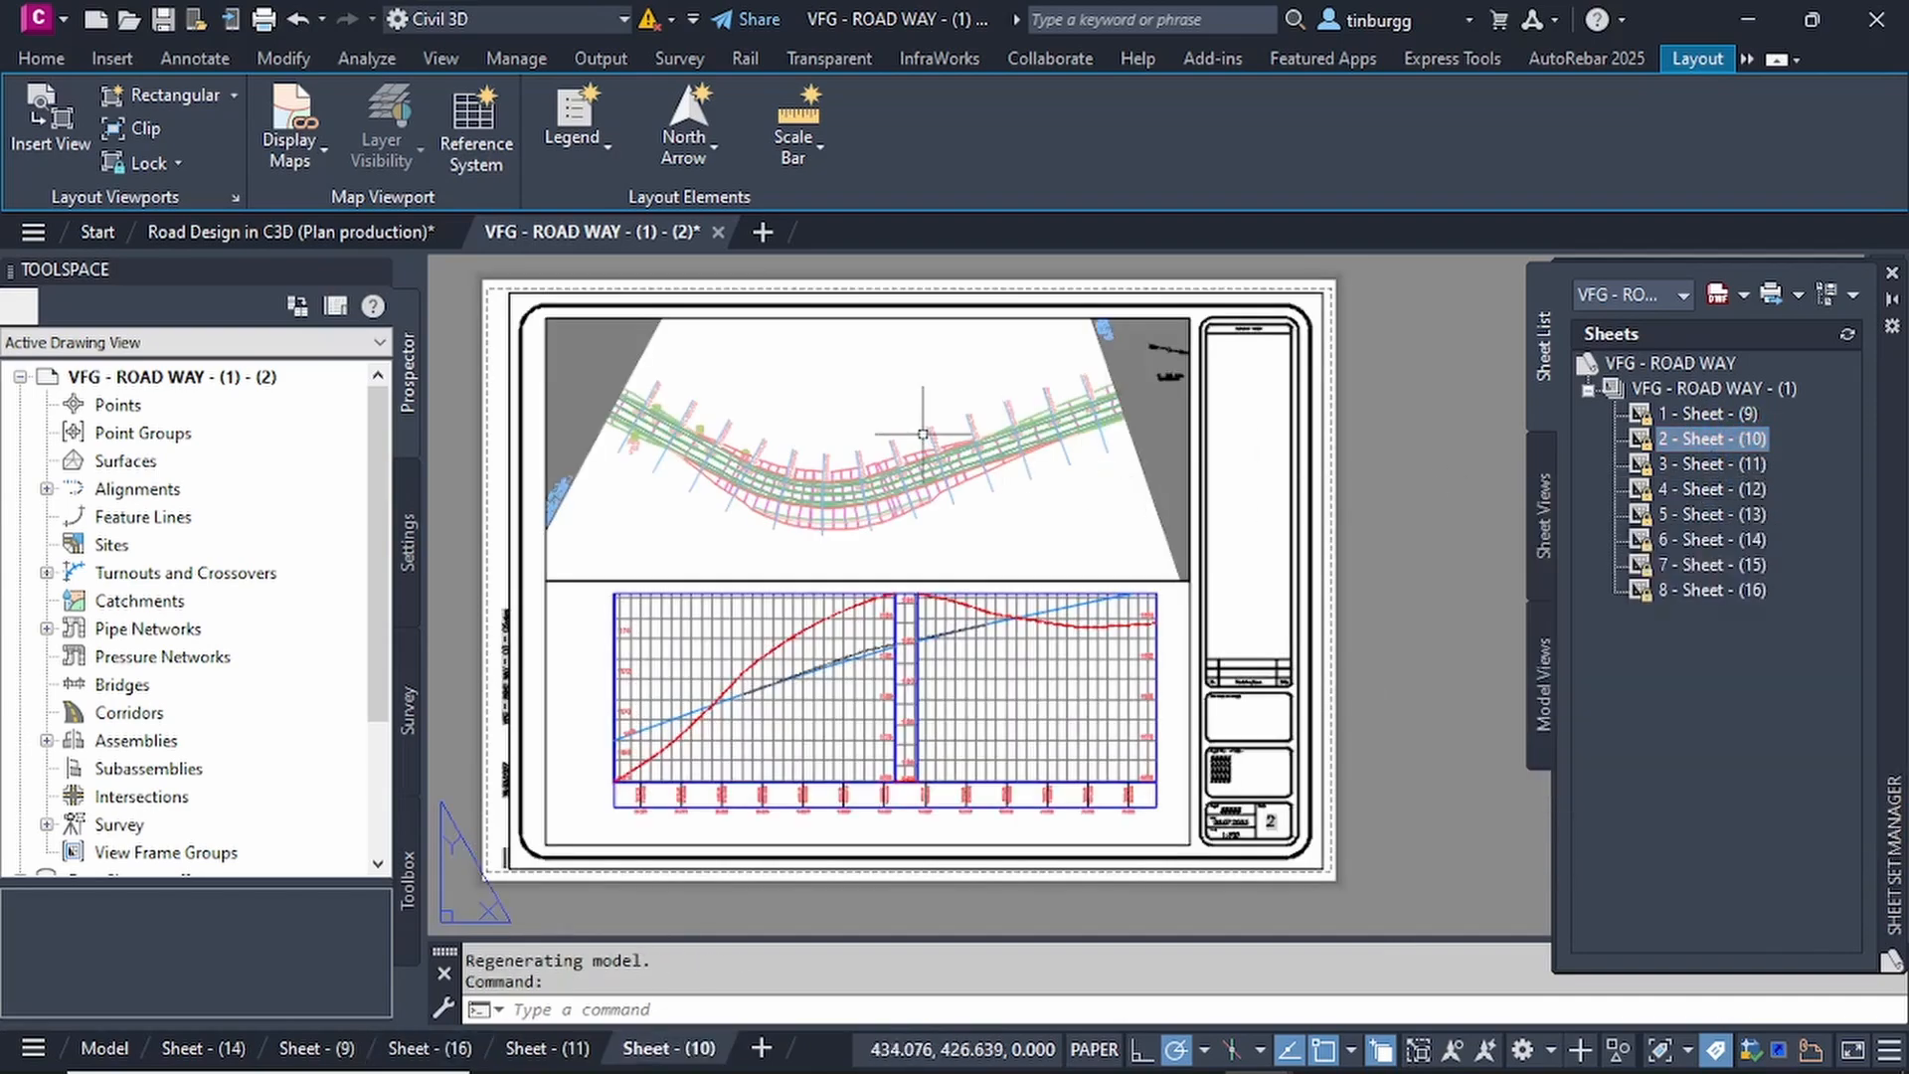
pyautogui.scroll(2, 786, 426)
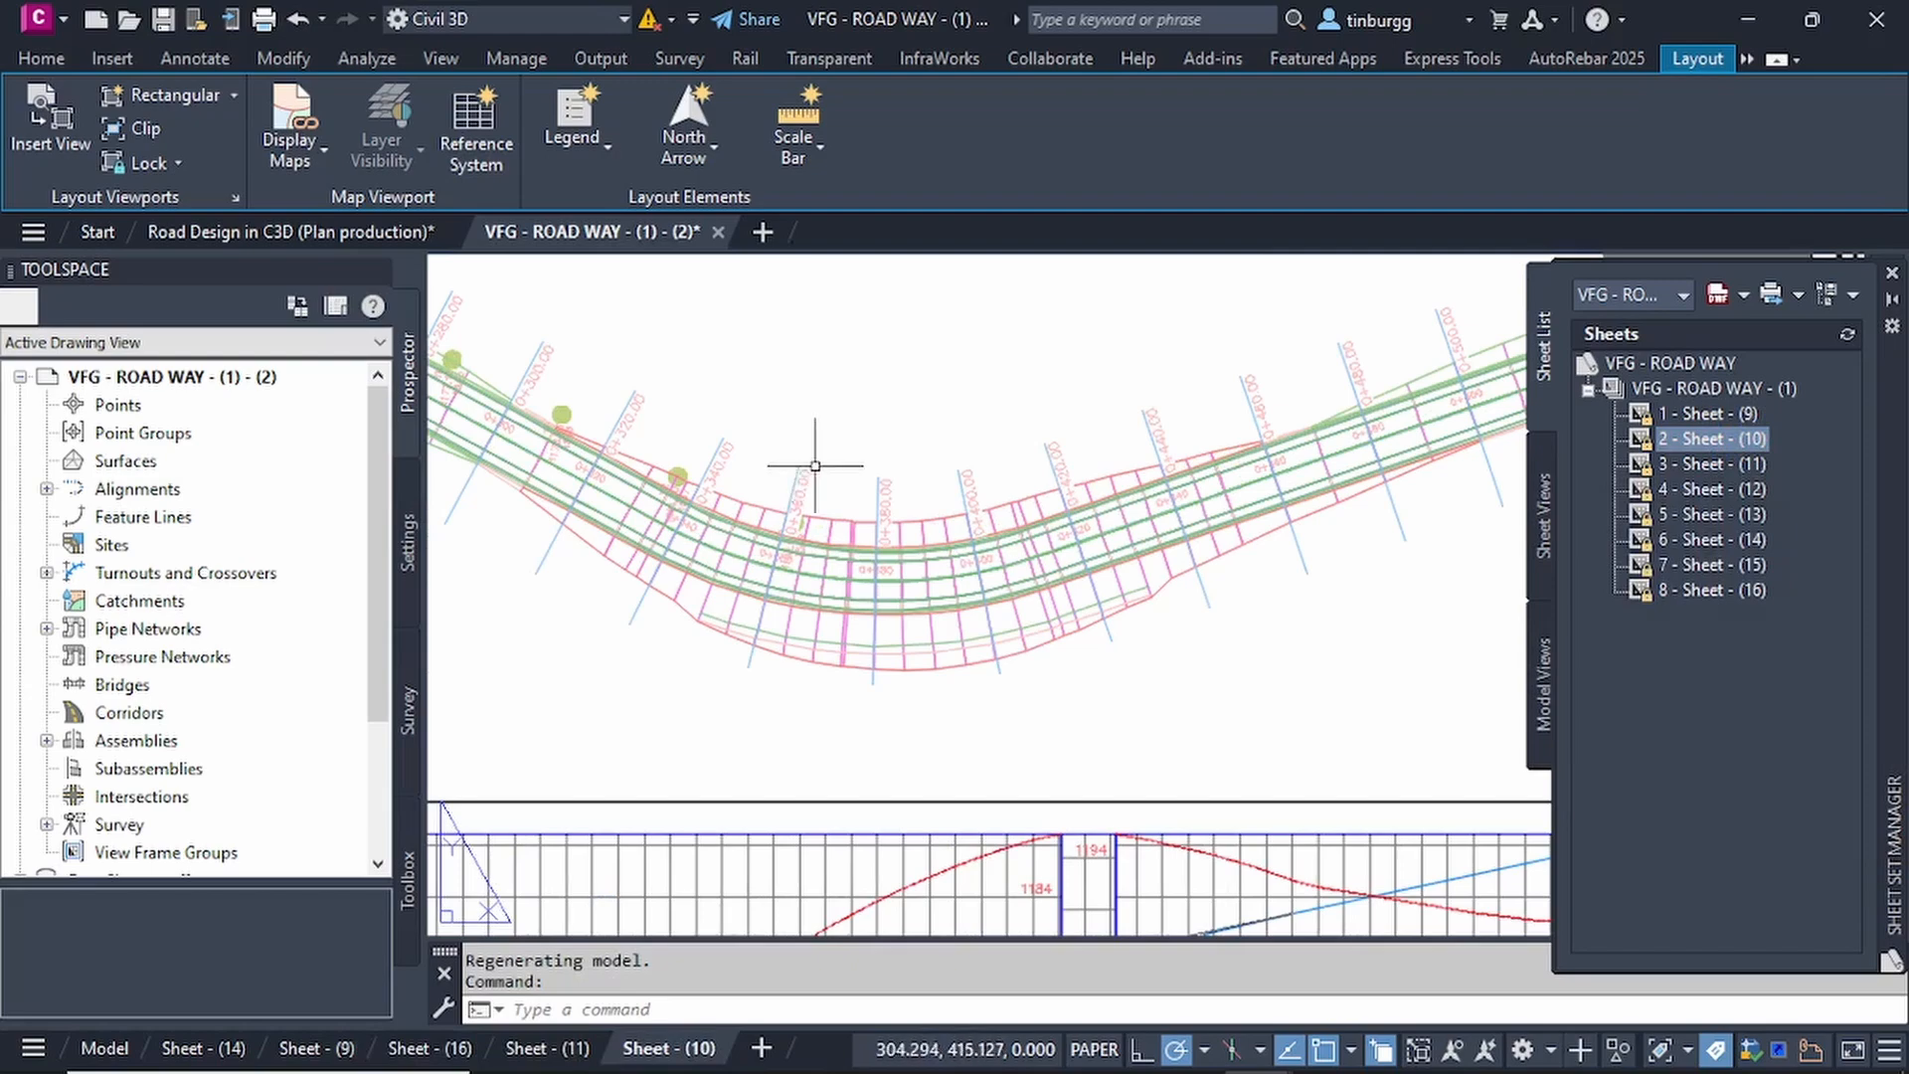
pyautogui.scroll(-2, 872, 485)
pyautogui.scroll(-2, 865, 484)
pyautogui.scroll(2, 760, 461)
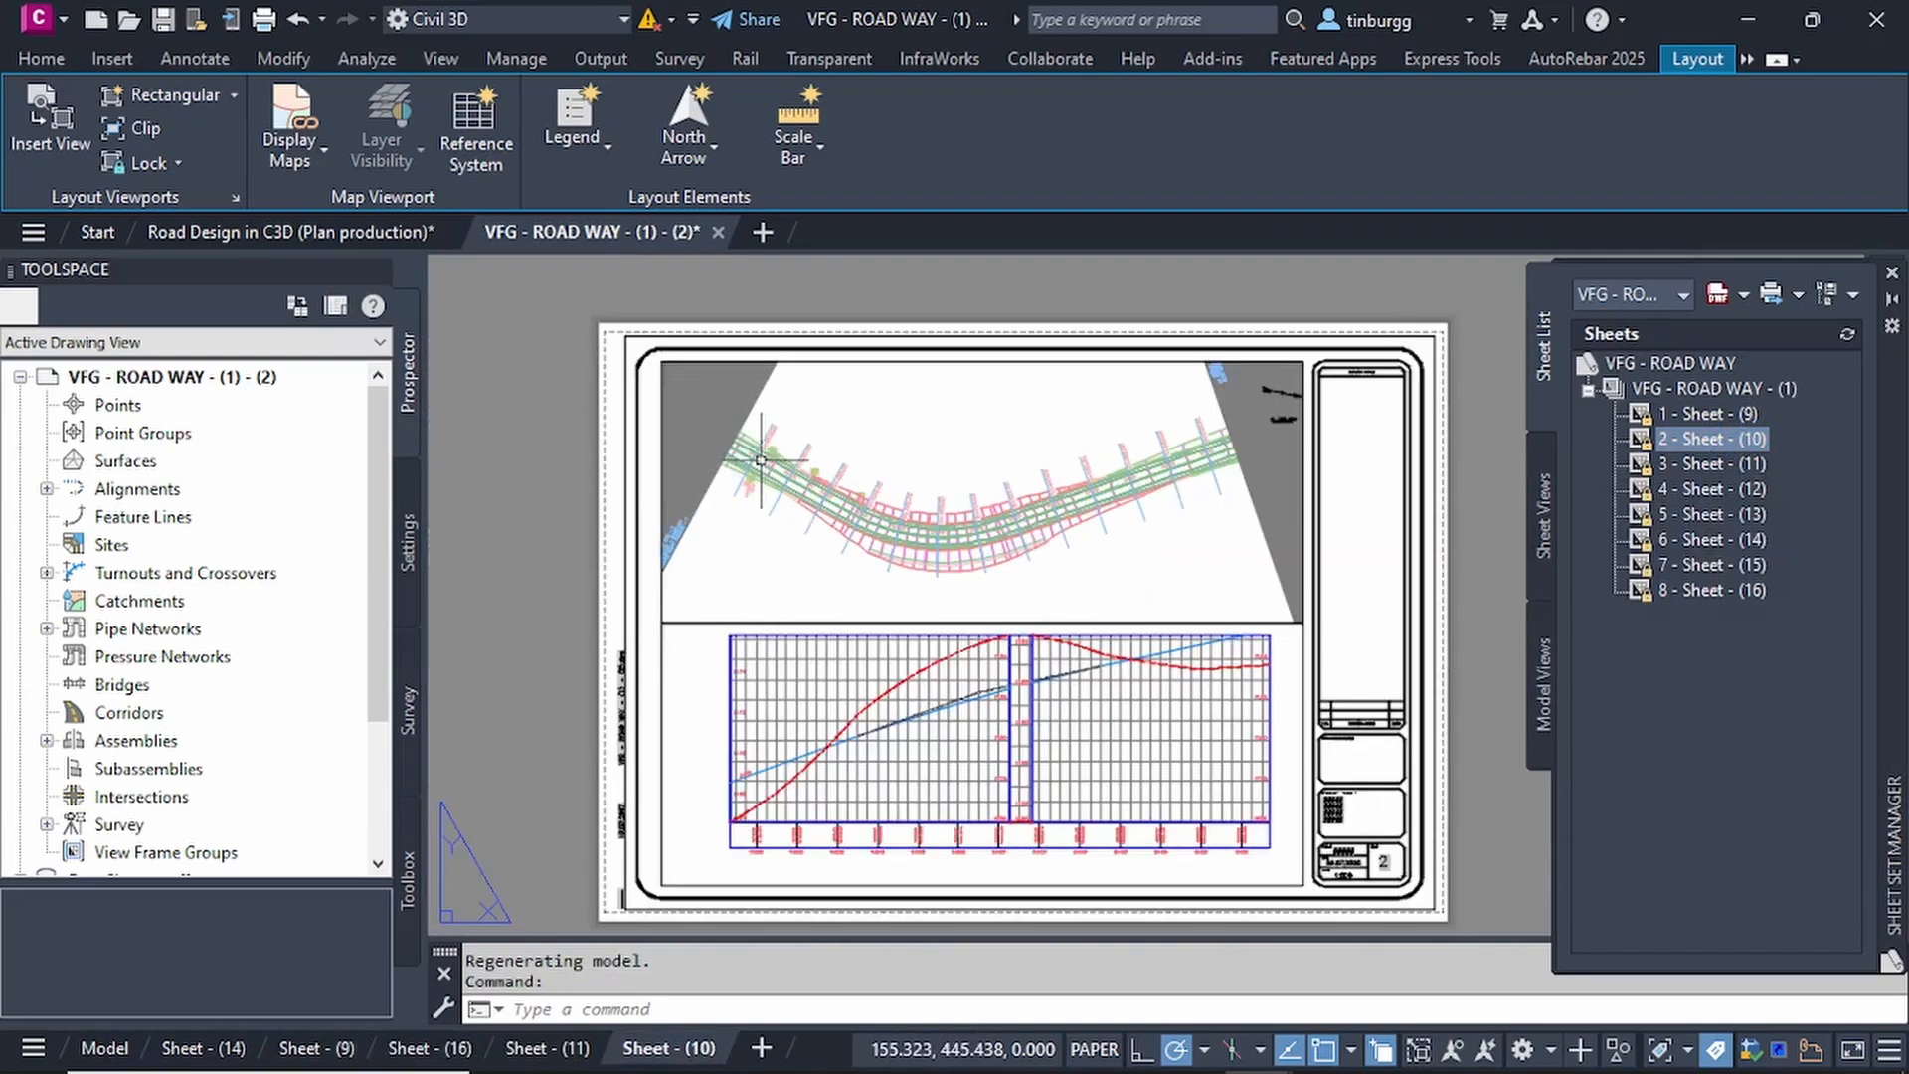
pyautogui.scroll(2, 761, 460)
pyautogui.scroll(-4, 775, 467)
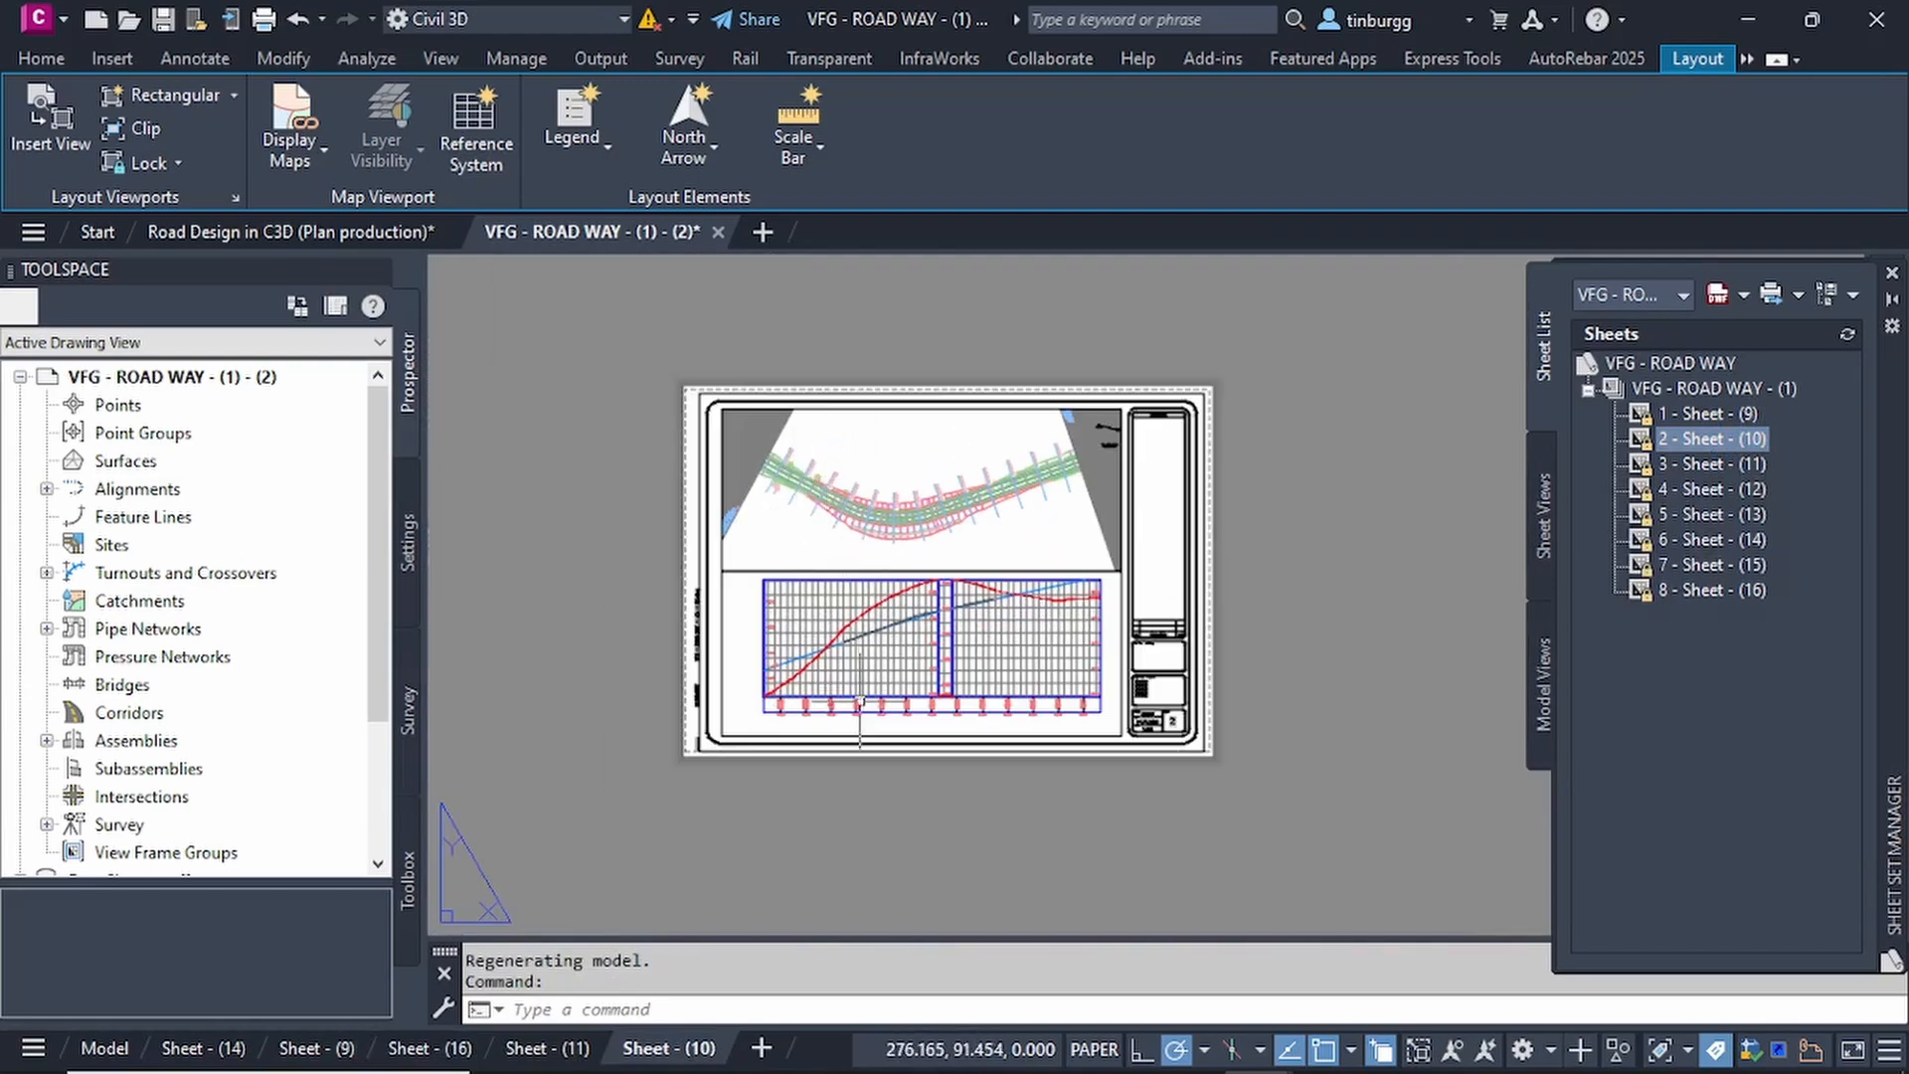
# Examine the split profile view on the second sheet and read the elevation and station labels in its data band.
pyautogui.scroll(4, 860, 731)
pyautogui.scroll(2, 860, 731)
pyautogui.scroll(-4, 748, 636)
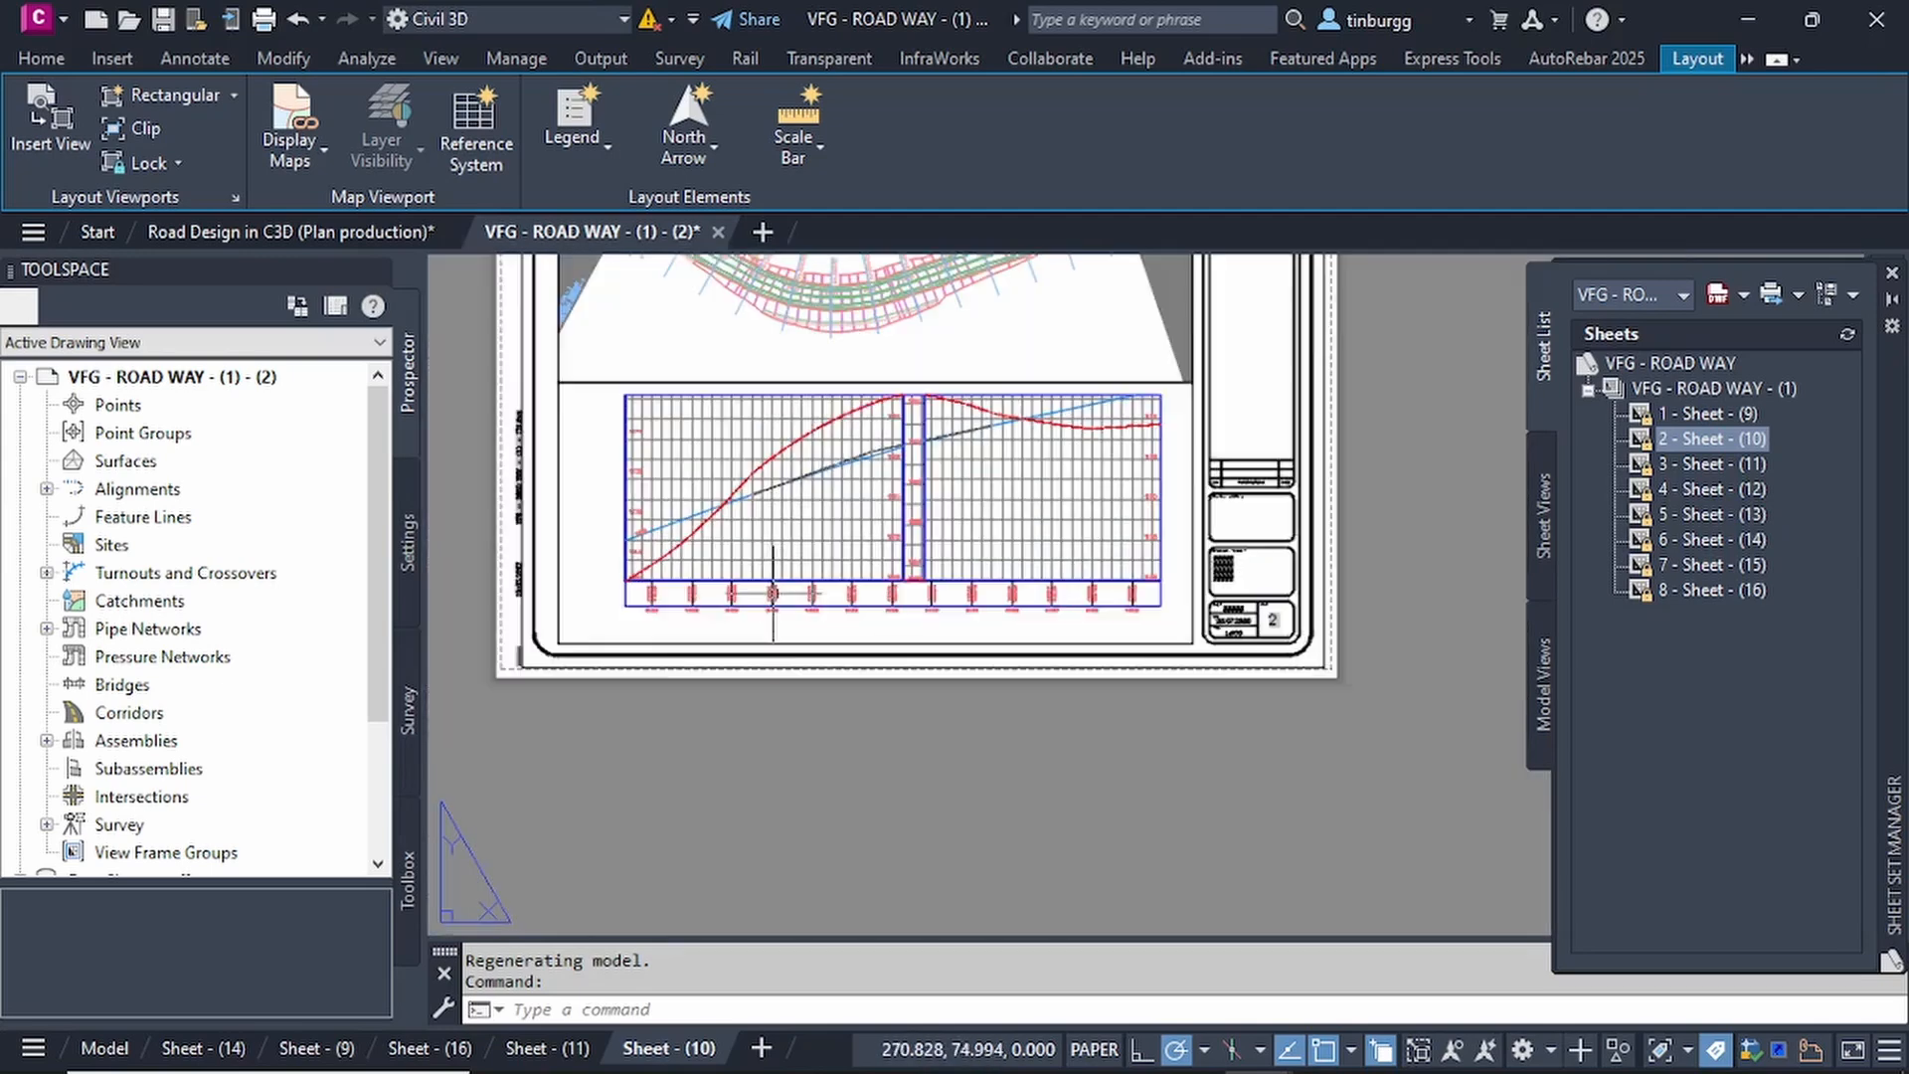
pyautogui.scroll(-2, 795, 606)
pyautogui.moveTo(825, 546); pyautogui.dragTo(843, 619, button='middle')
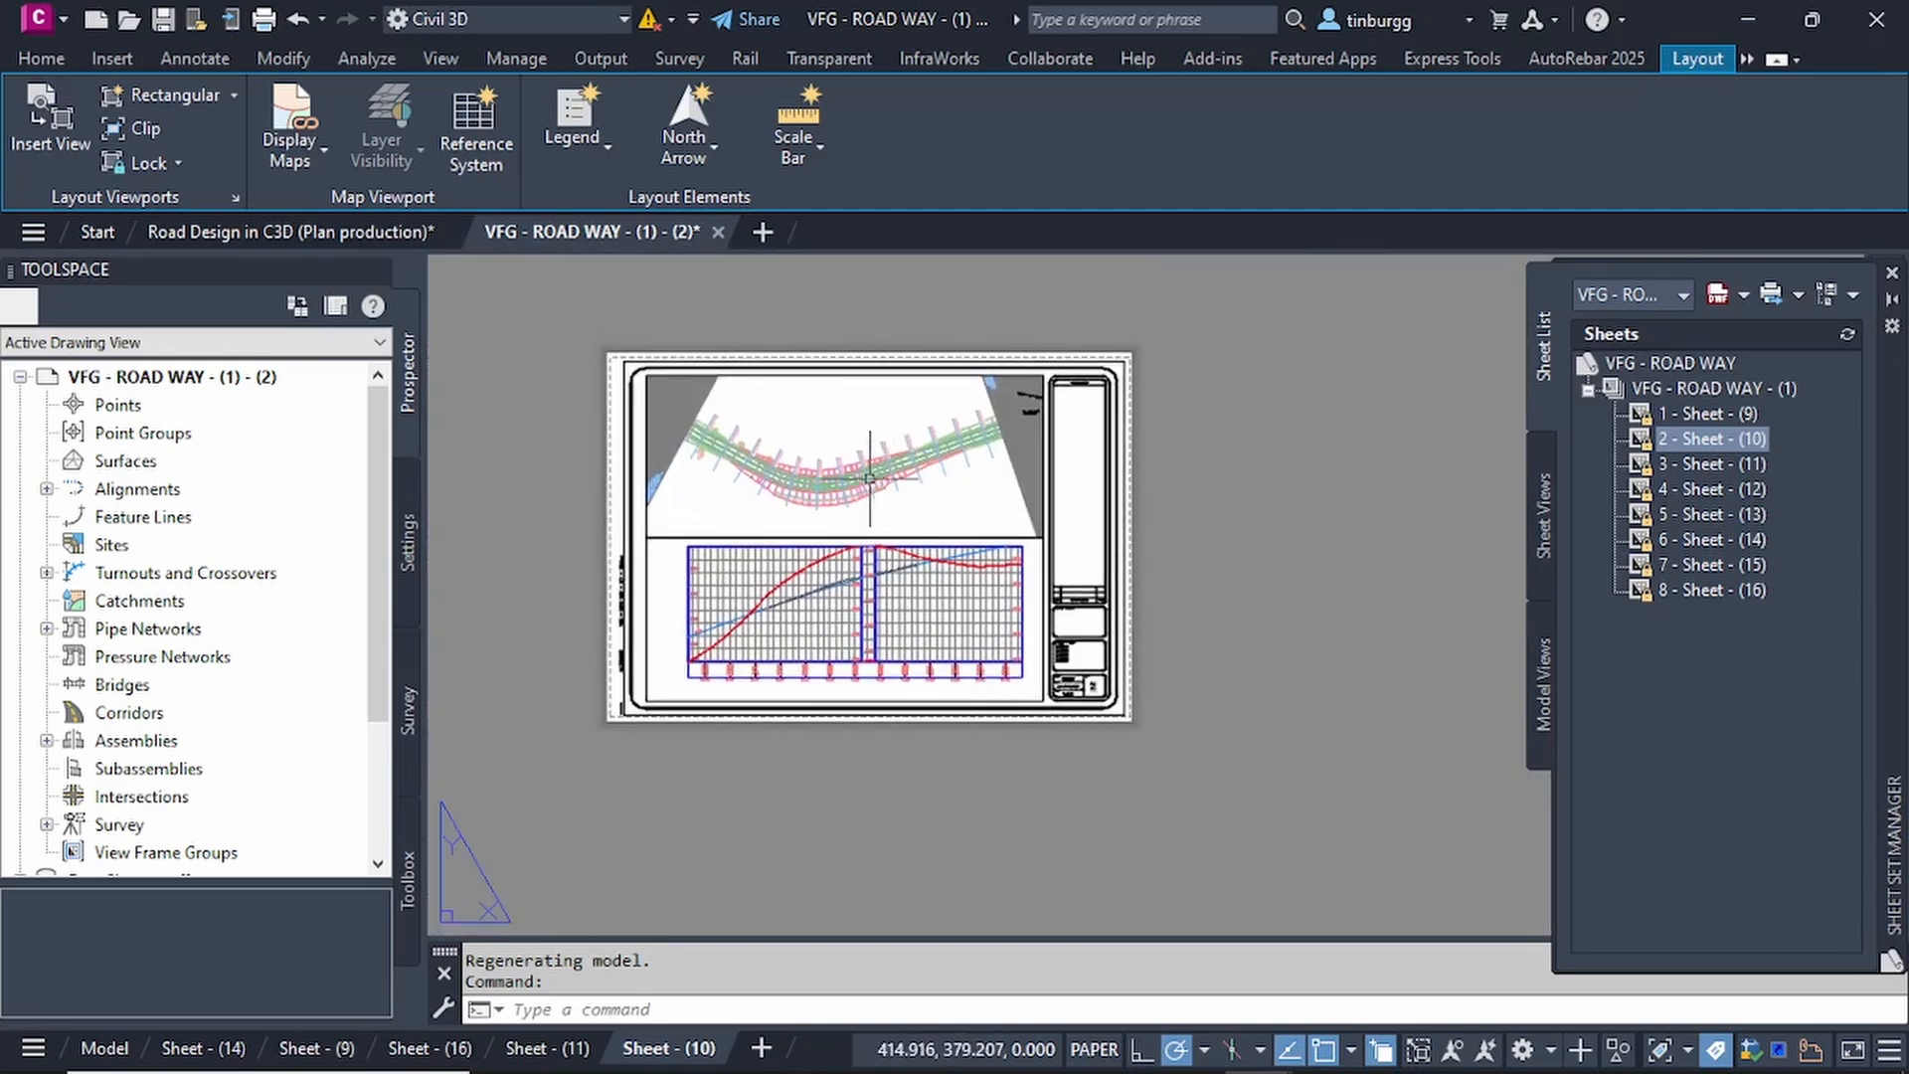
pyautogui.scroll(2, 869, 479)
pyautogui.moveTo(853, 507); pyautogui.dragTo(910, 517, button='middle')
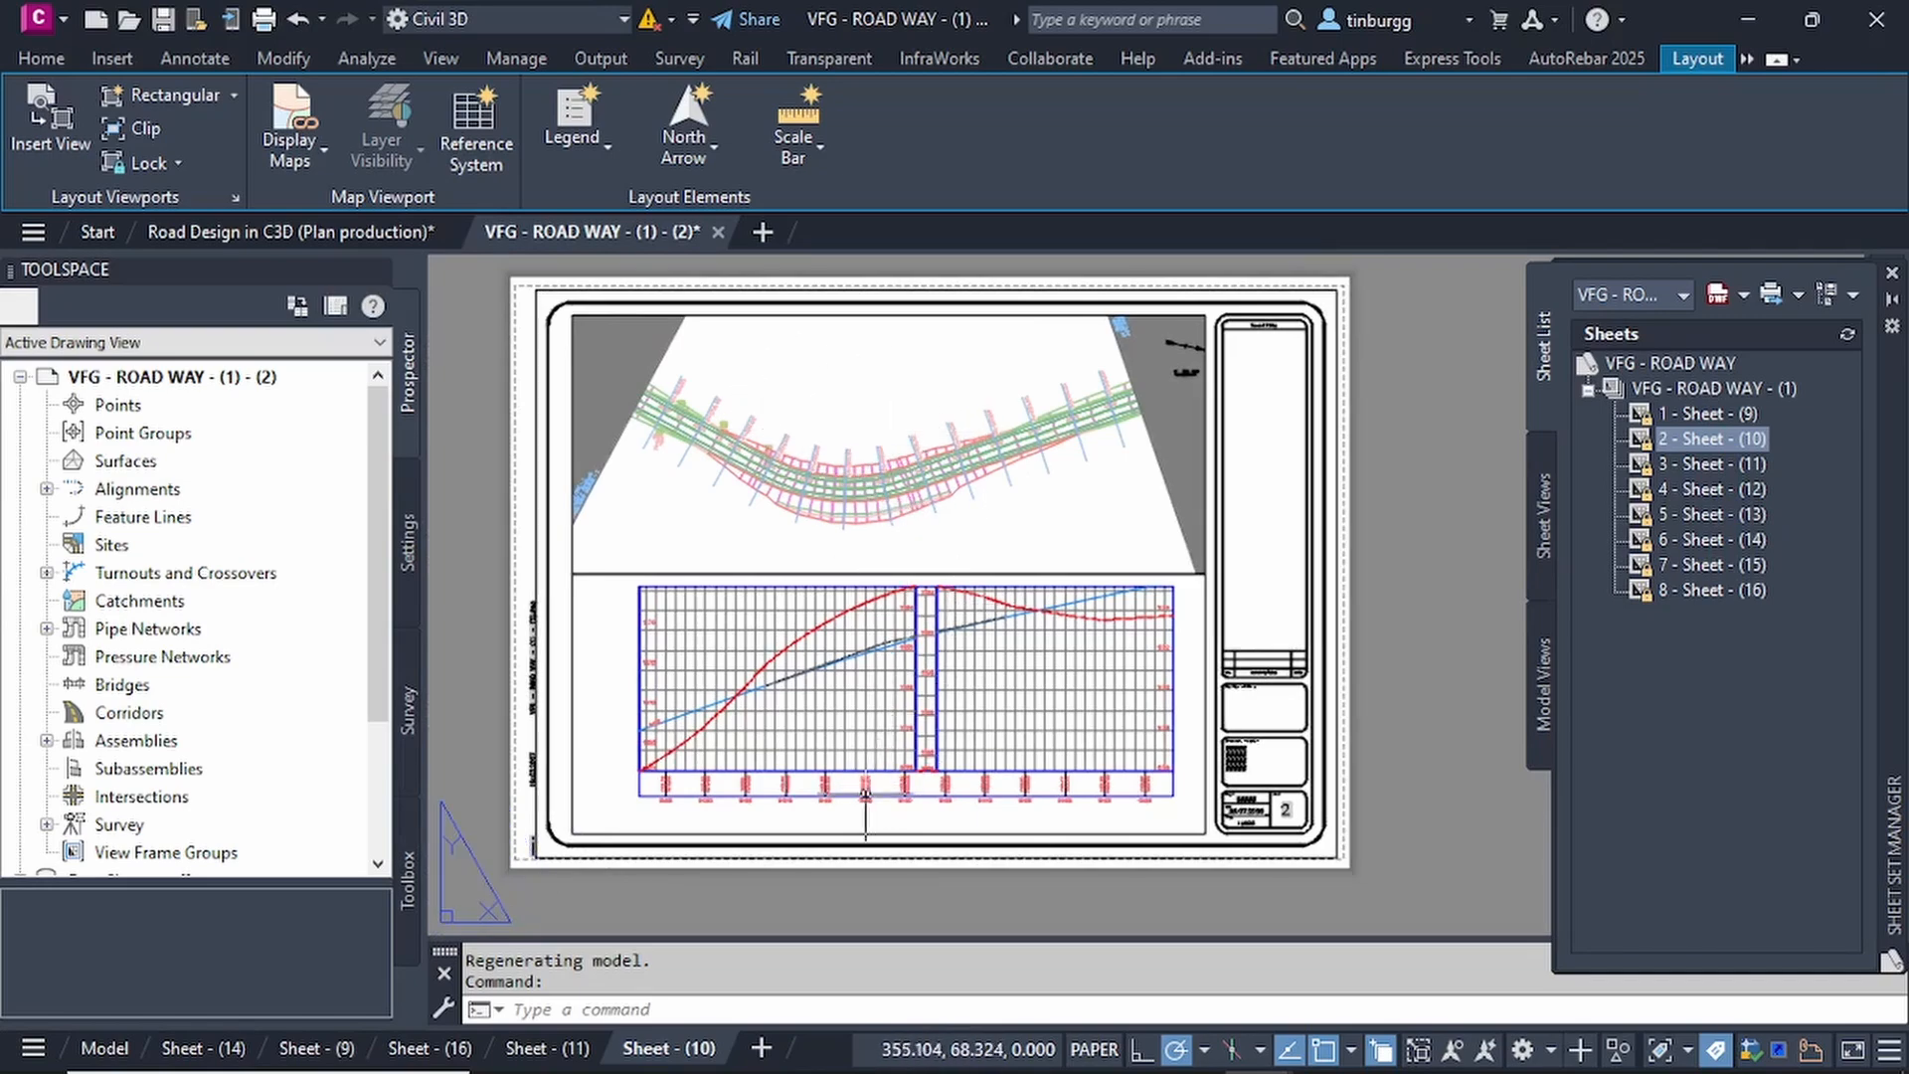
pyautogui.scroll(7, 892, 760)
pyautogui.scroll(2, 933, 732)
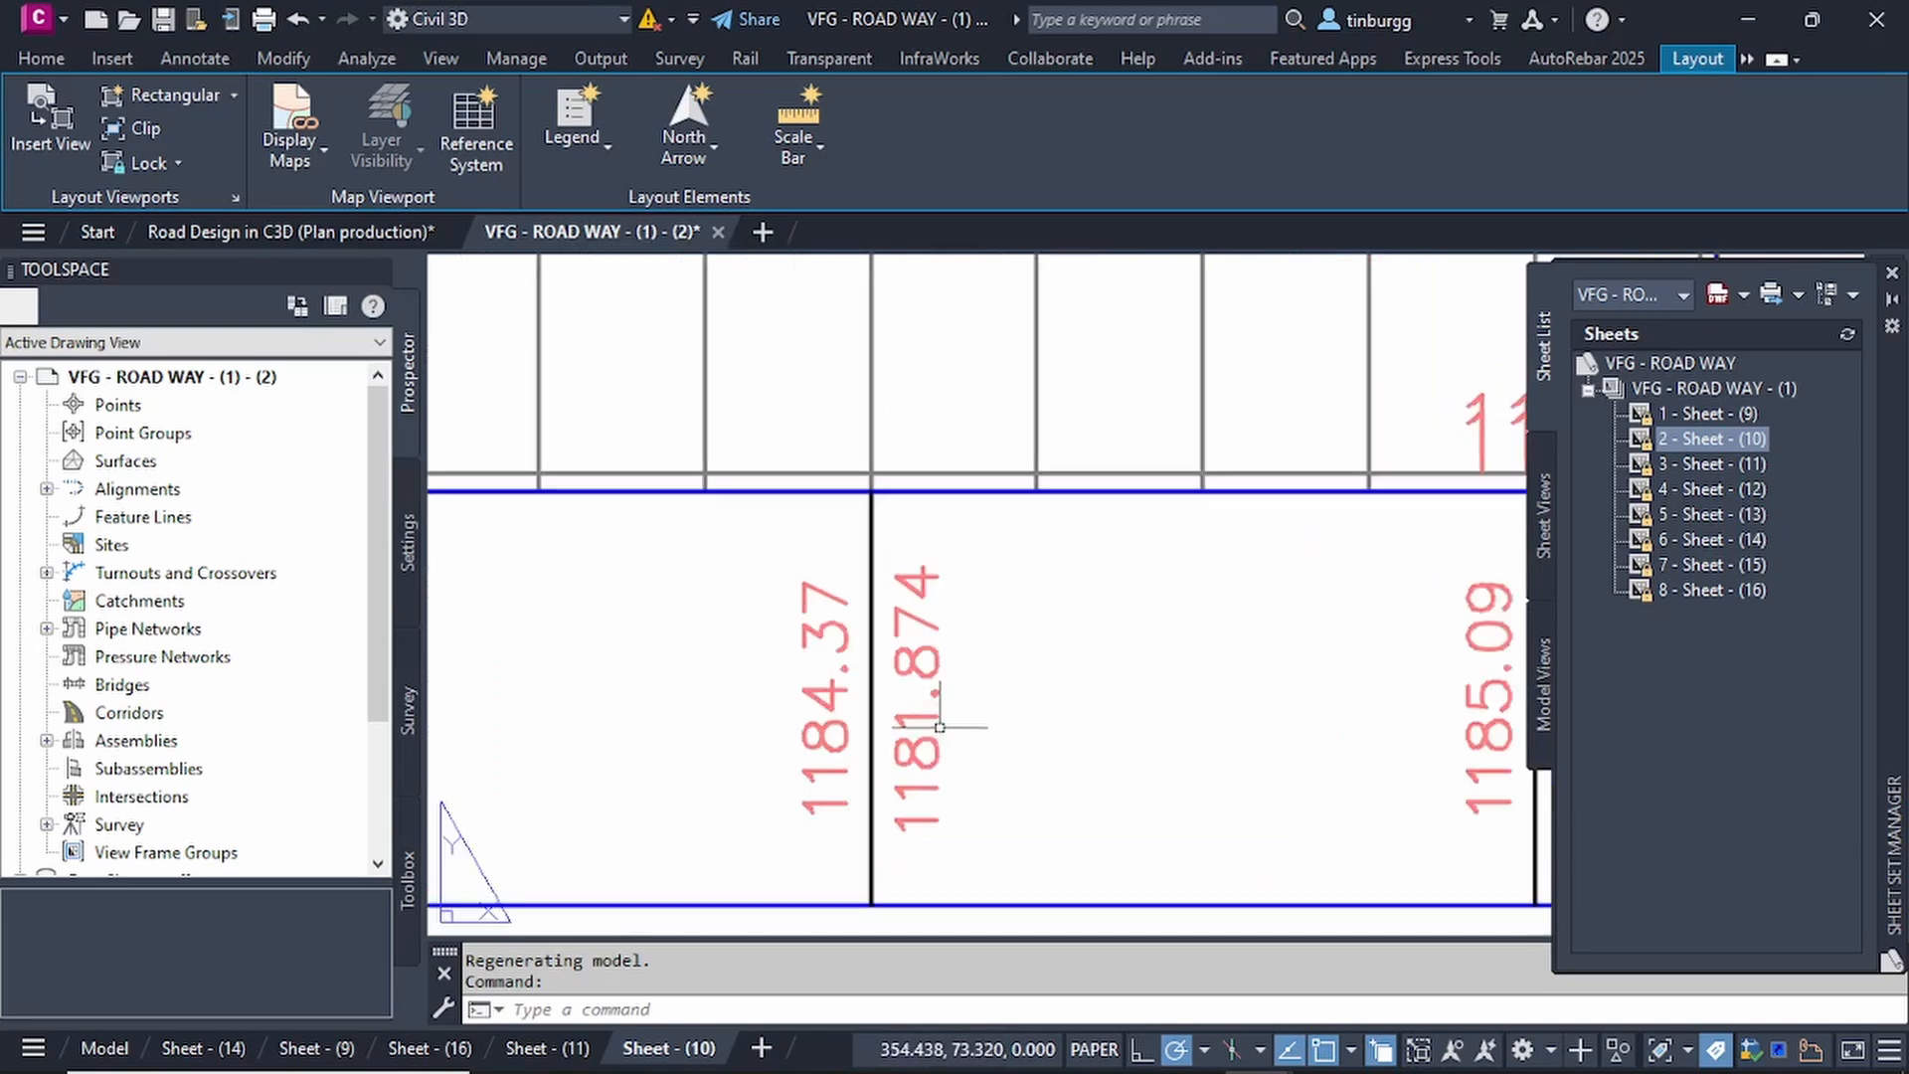
pyautogui.scroll(-6, 997, 715)
pyautogui.scroll(4, 1002, 719)
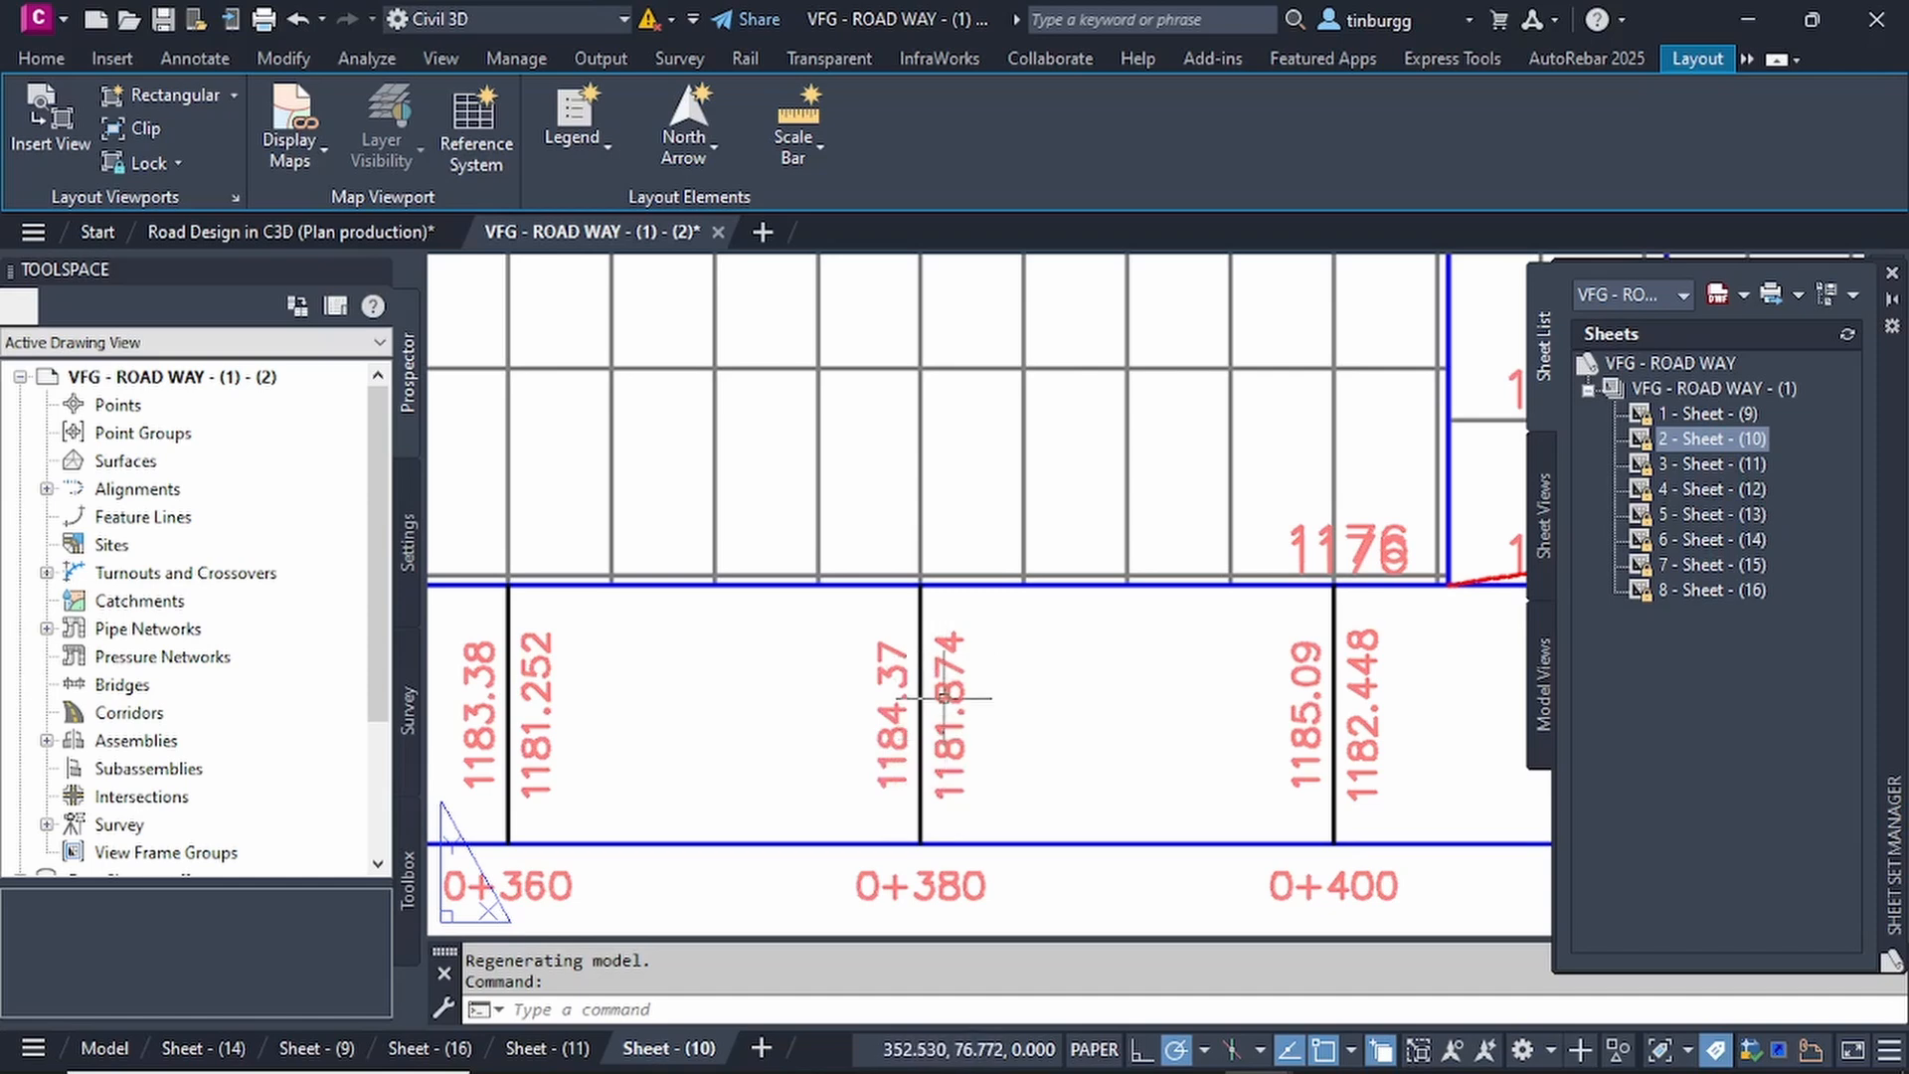
pyautogui.scroll(-6, 958, 721)
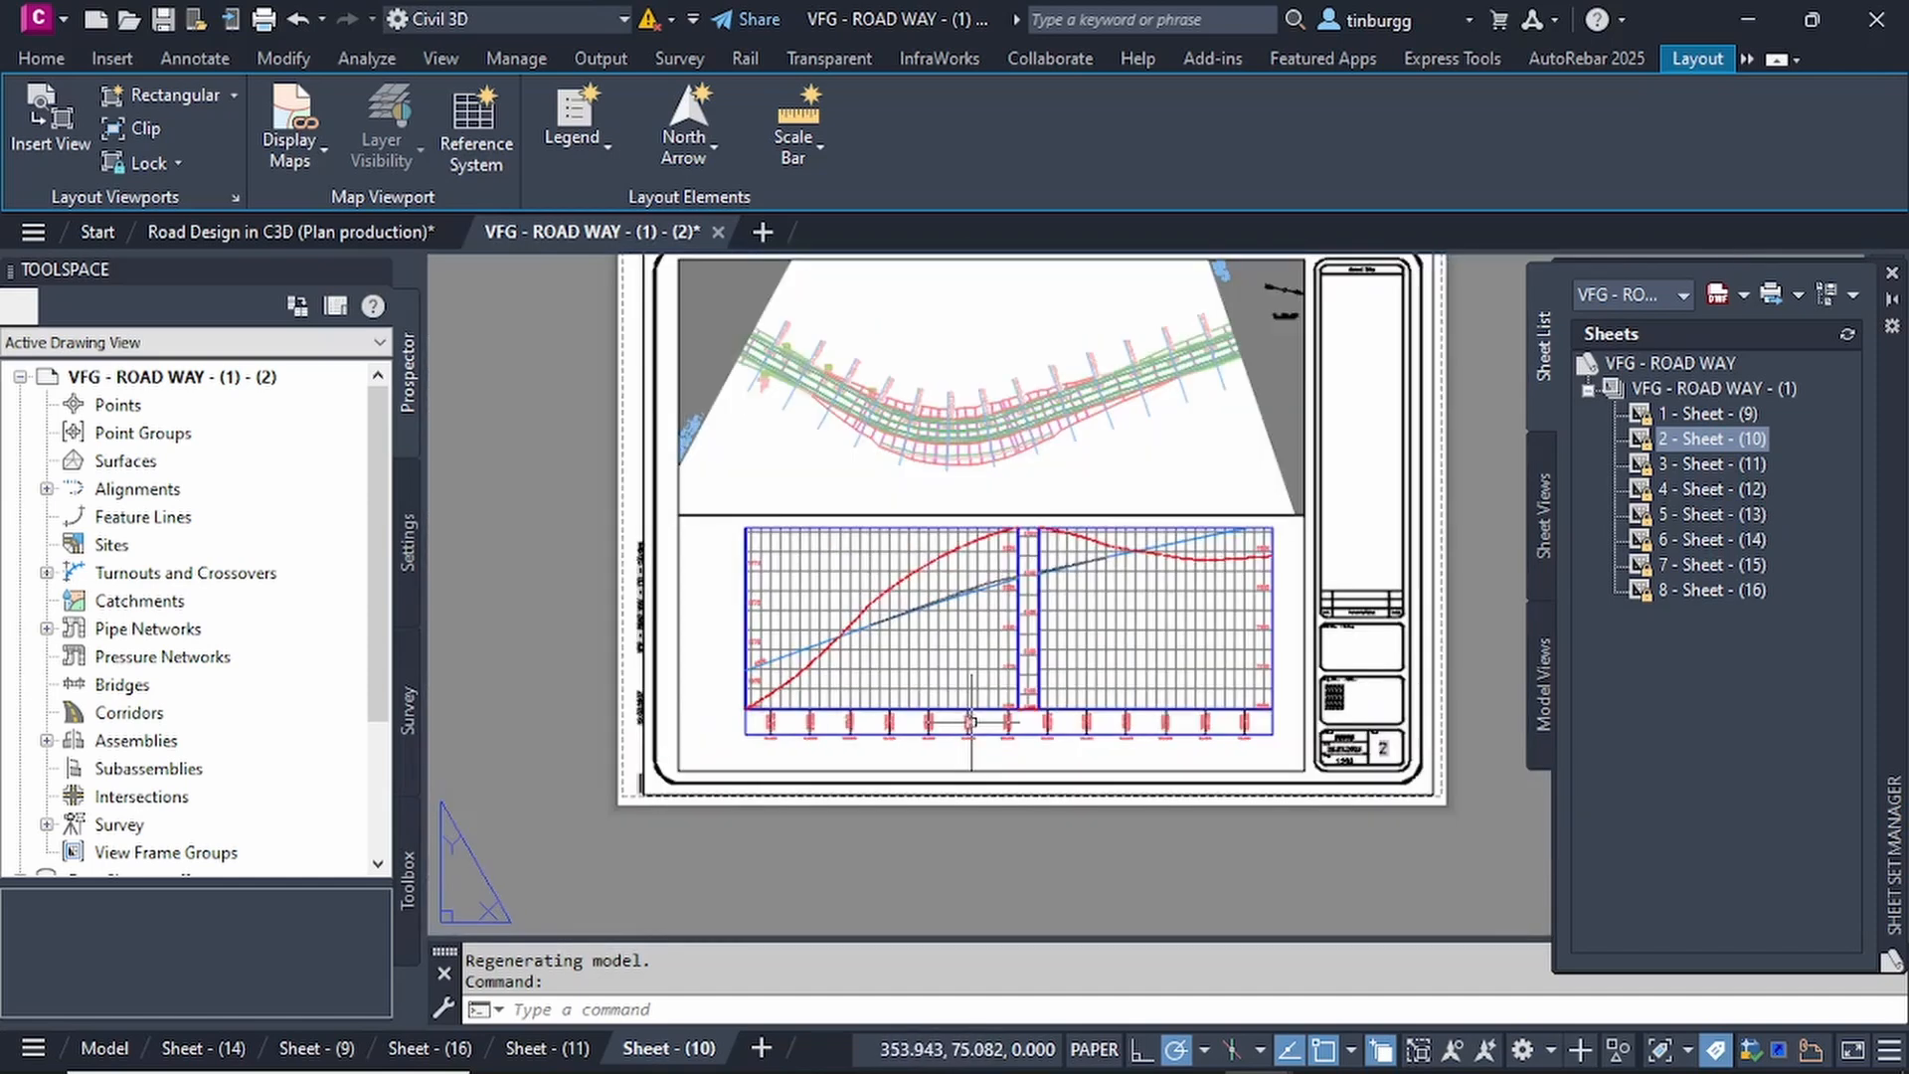
pyautogui.scroll(2, 1027, 616)
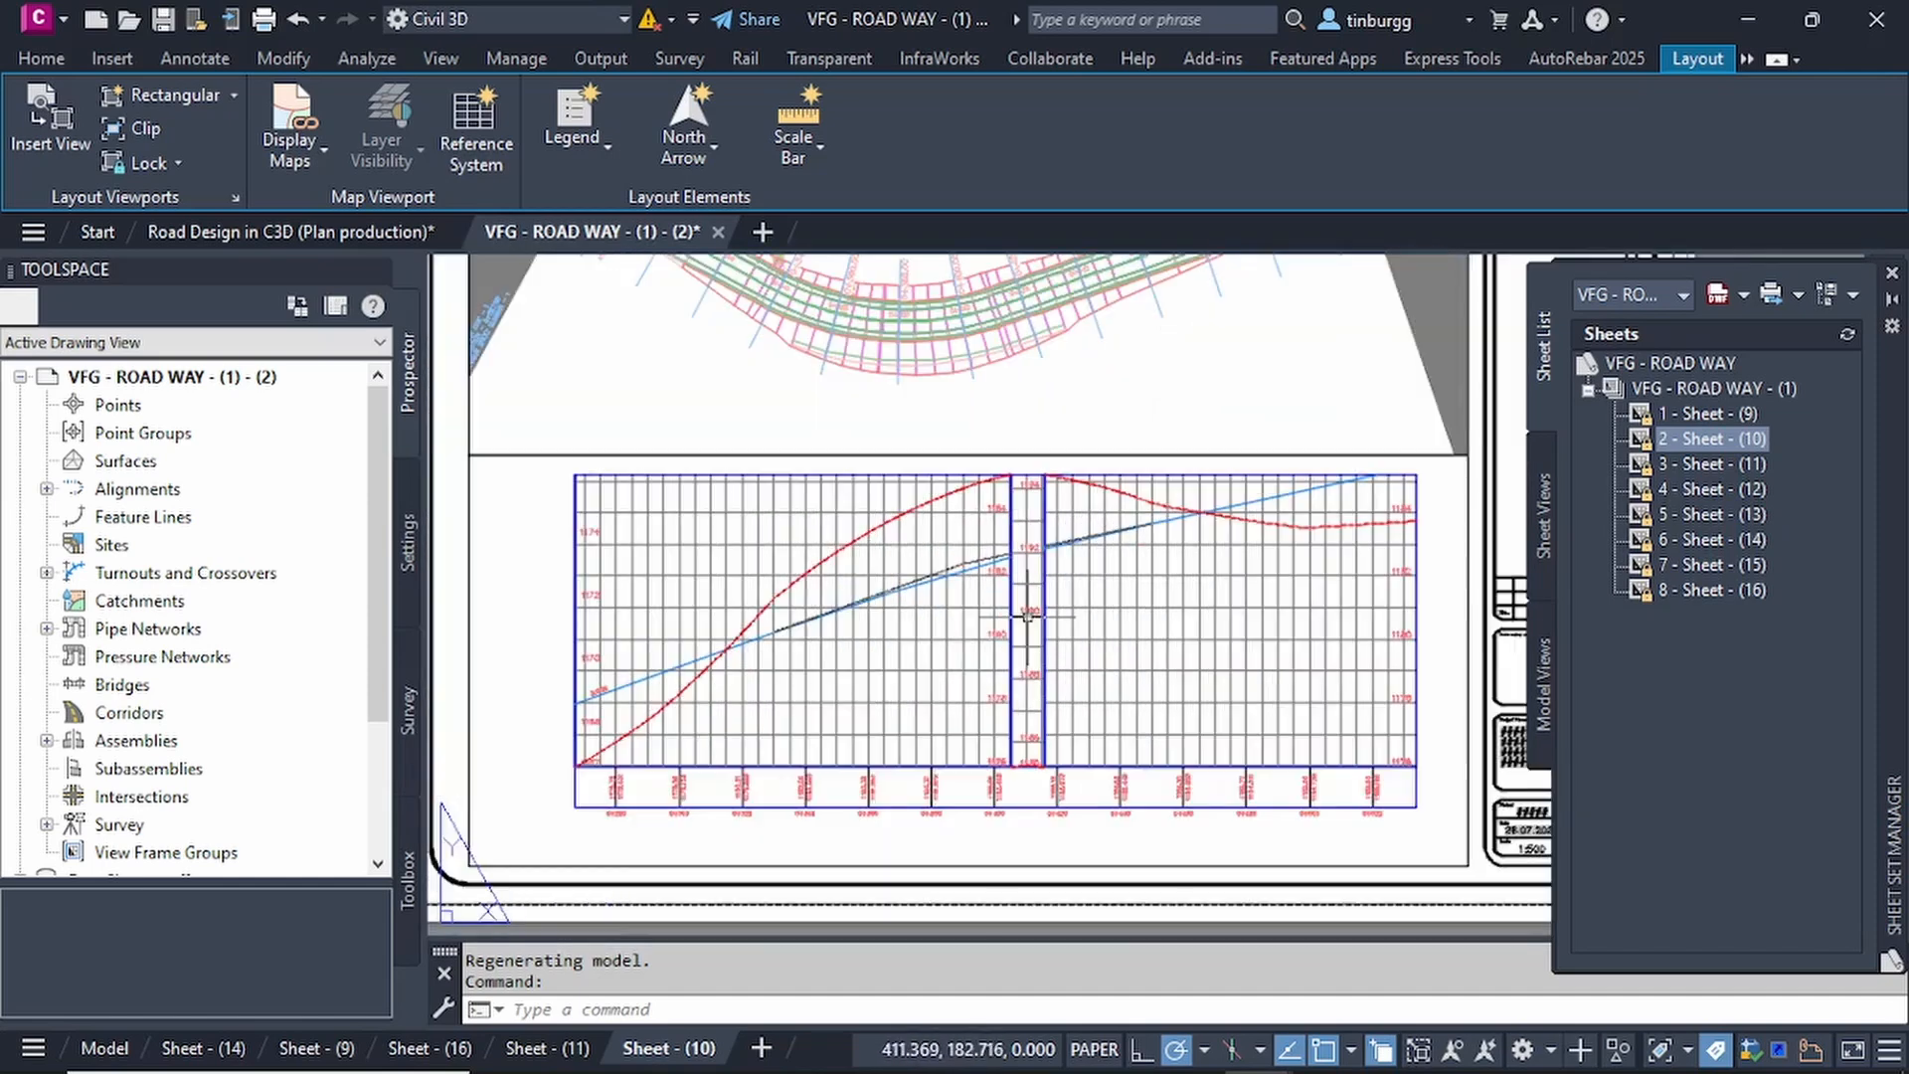
# Open the sheet 3 - Sheet - (11) from the sheet set and inspect its profile lines and curved plan alignment.
pyautogui.doubleClick(1708, 463)
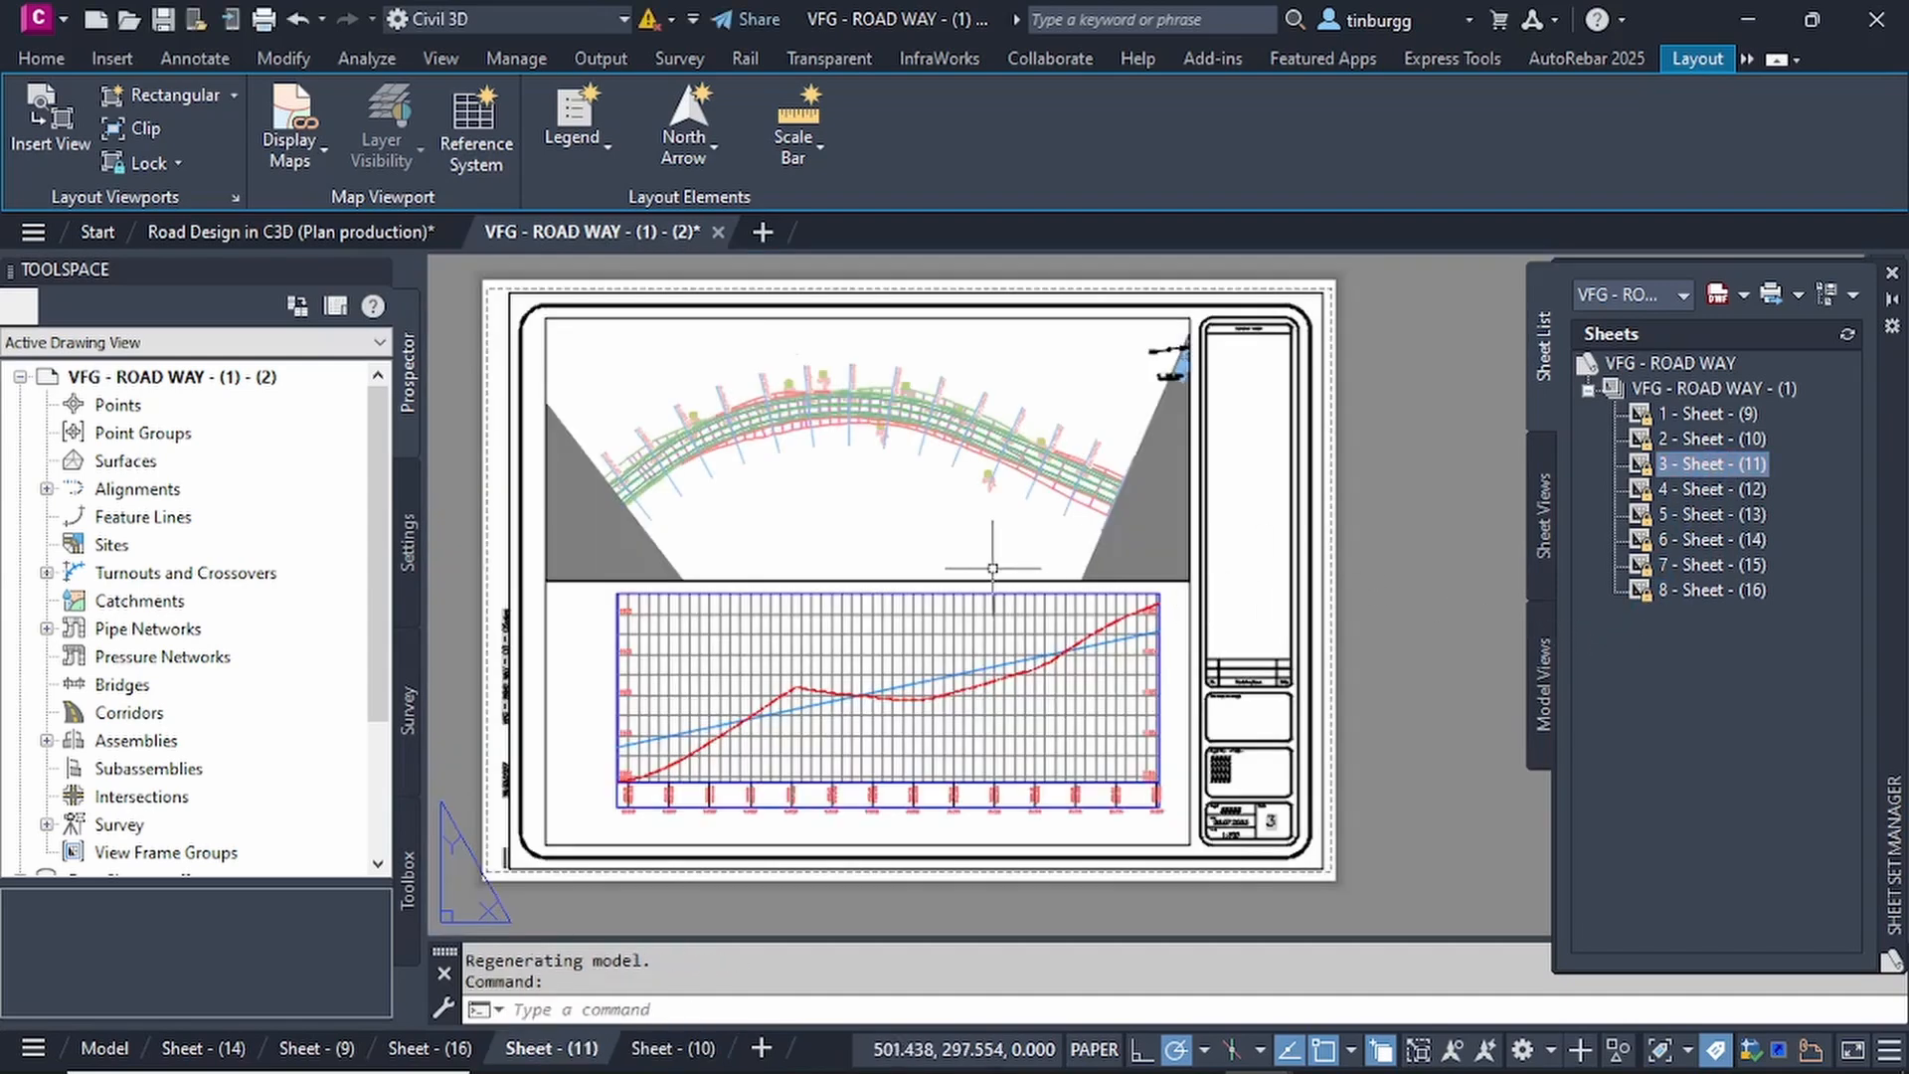
pyautogui.scroll(3, 937, 658)
pyautogui.scroll(2, 988, 733)
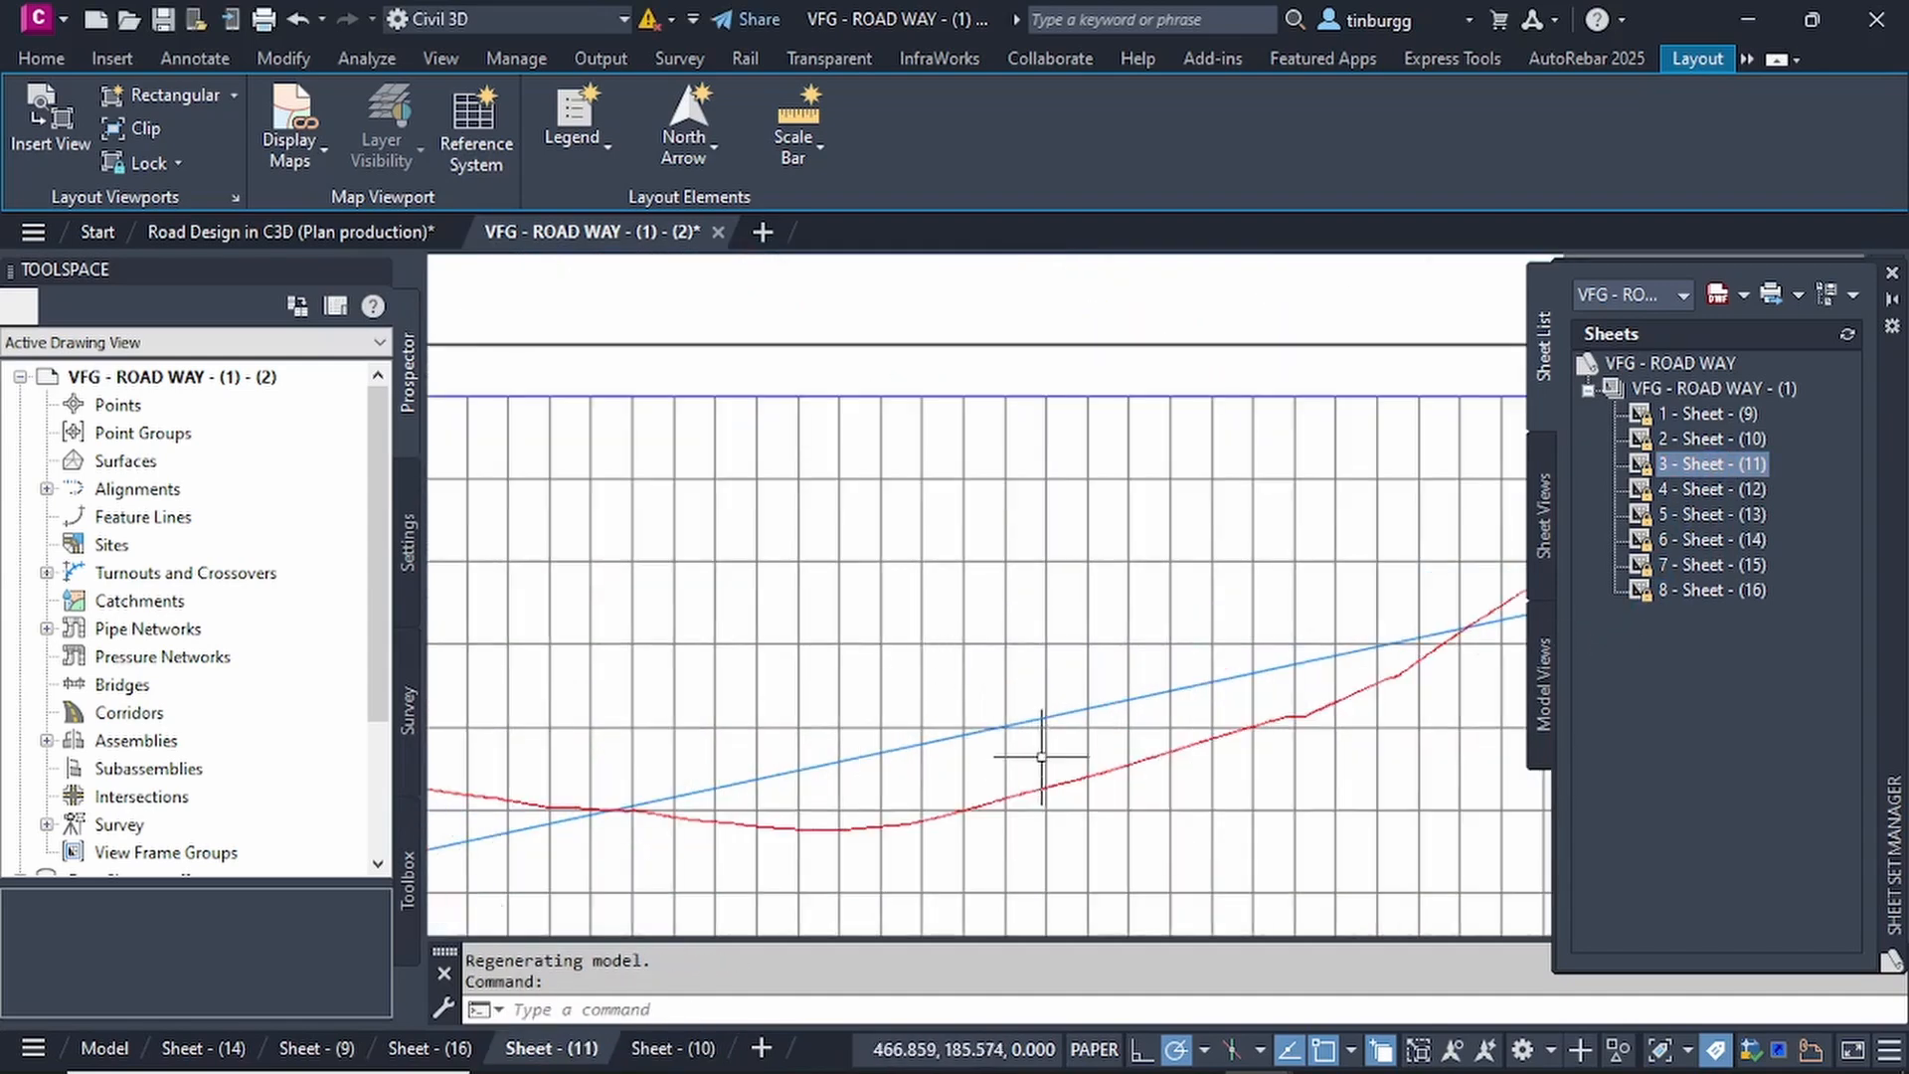
pyautogui.scroll(-5, 1046, 758)
pyautogui.scroll(4, 826, 477)
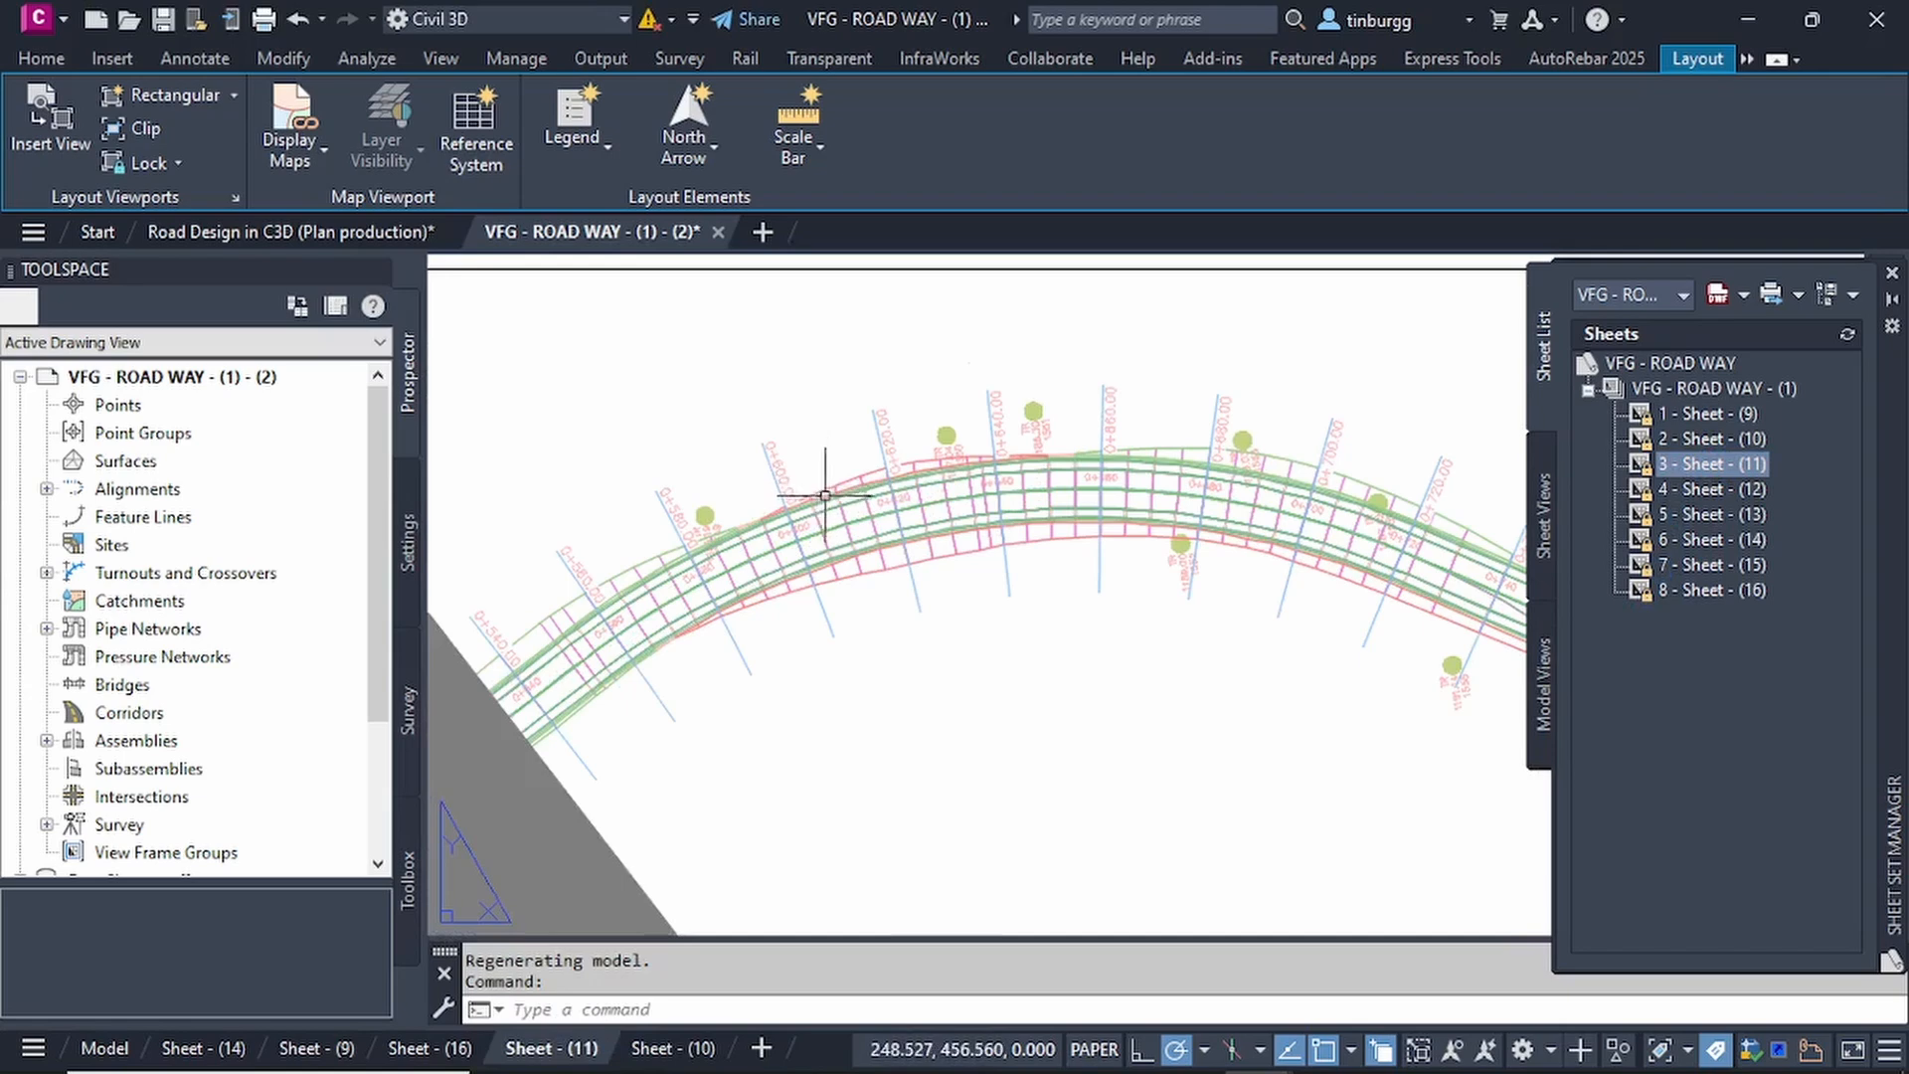
pyautogui.scroll(-4, 827, 497)
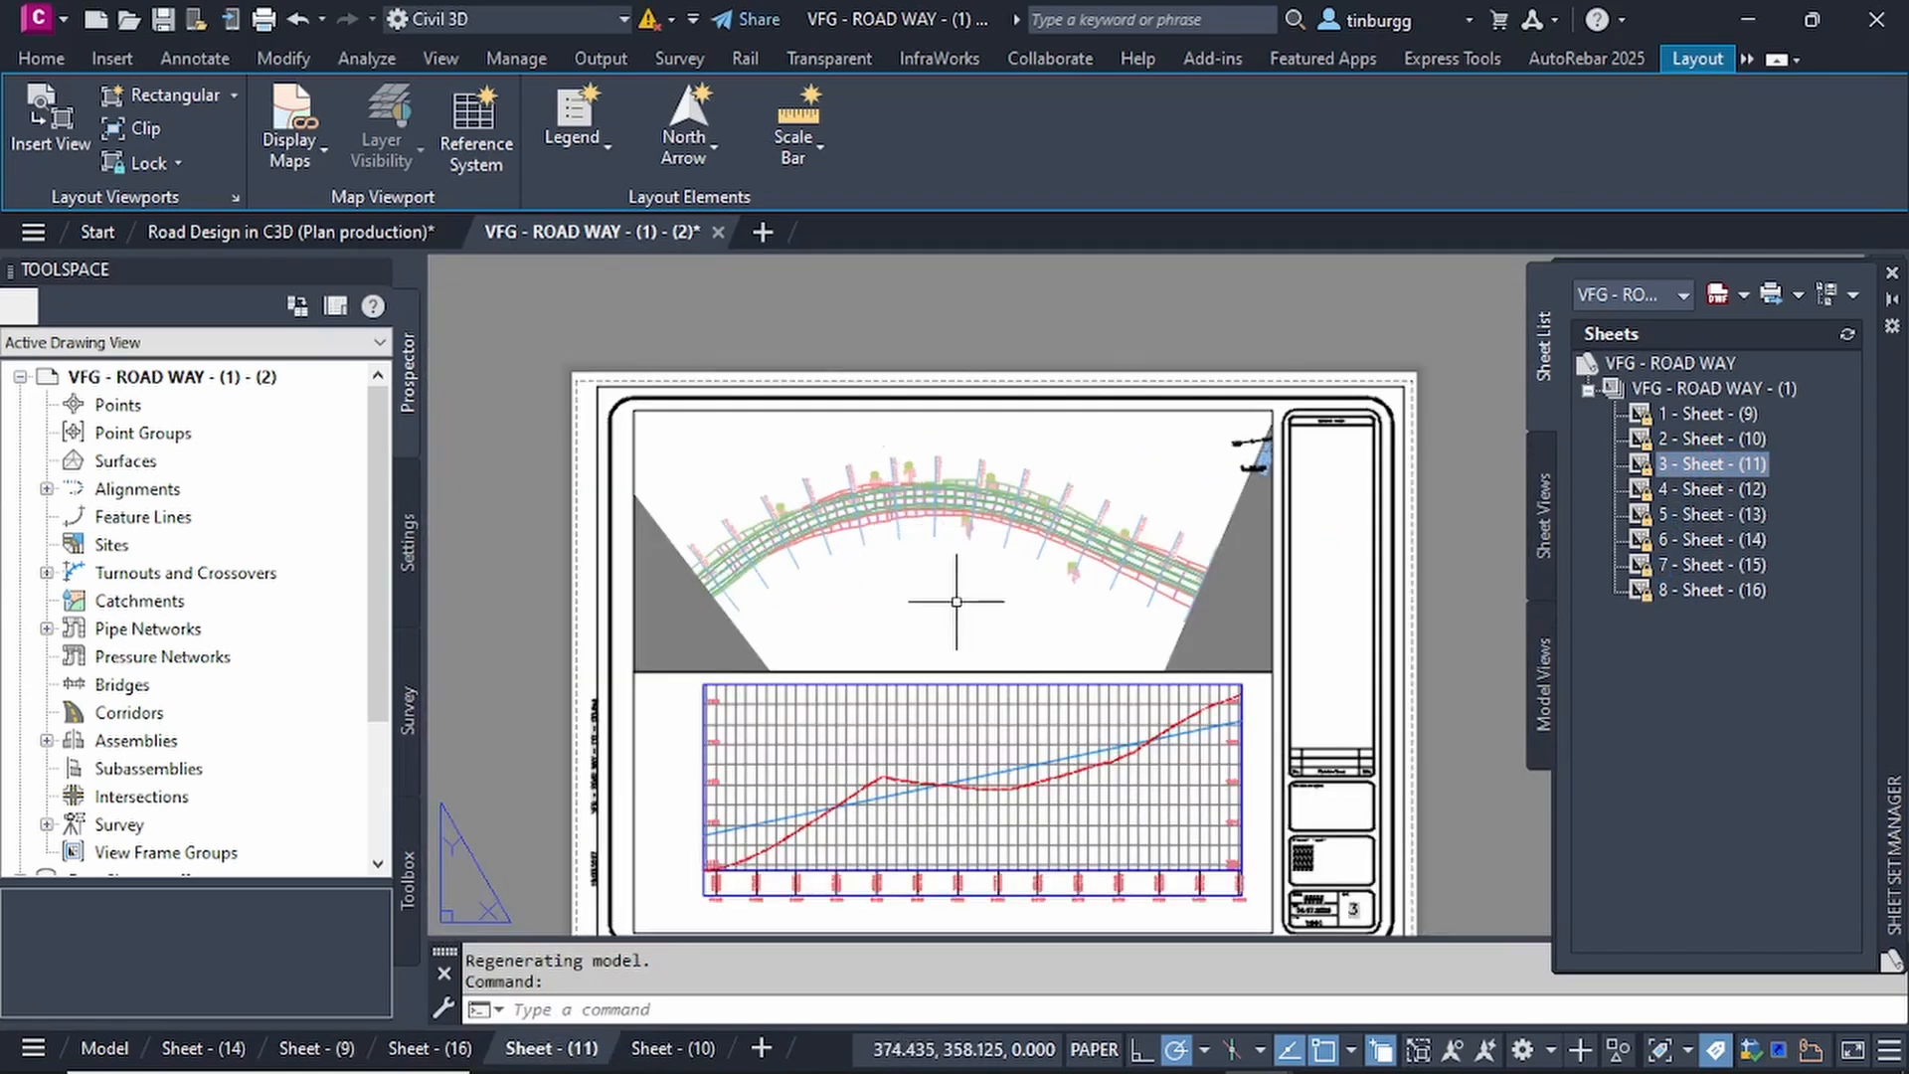
pyautogui.moveTo(994, 686); pyautogui.dragTo(996, 602, button='middle')
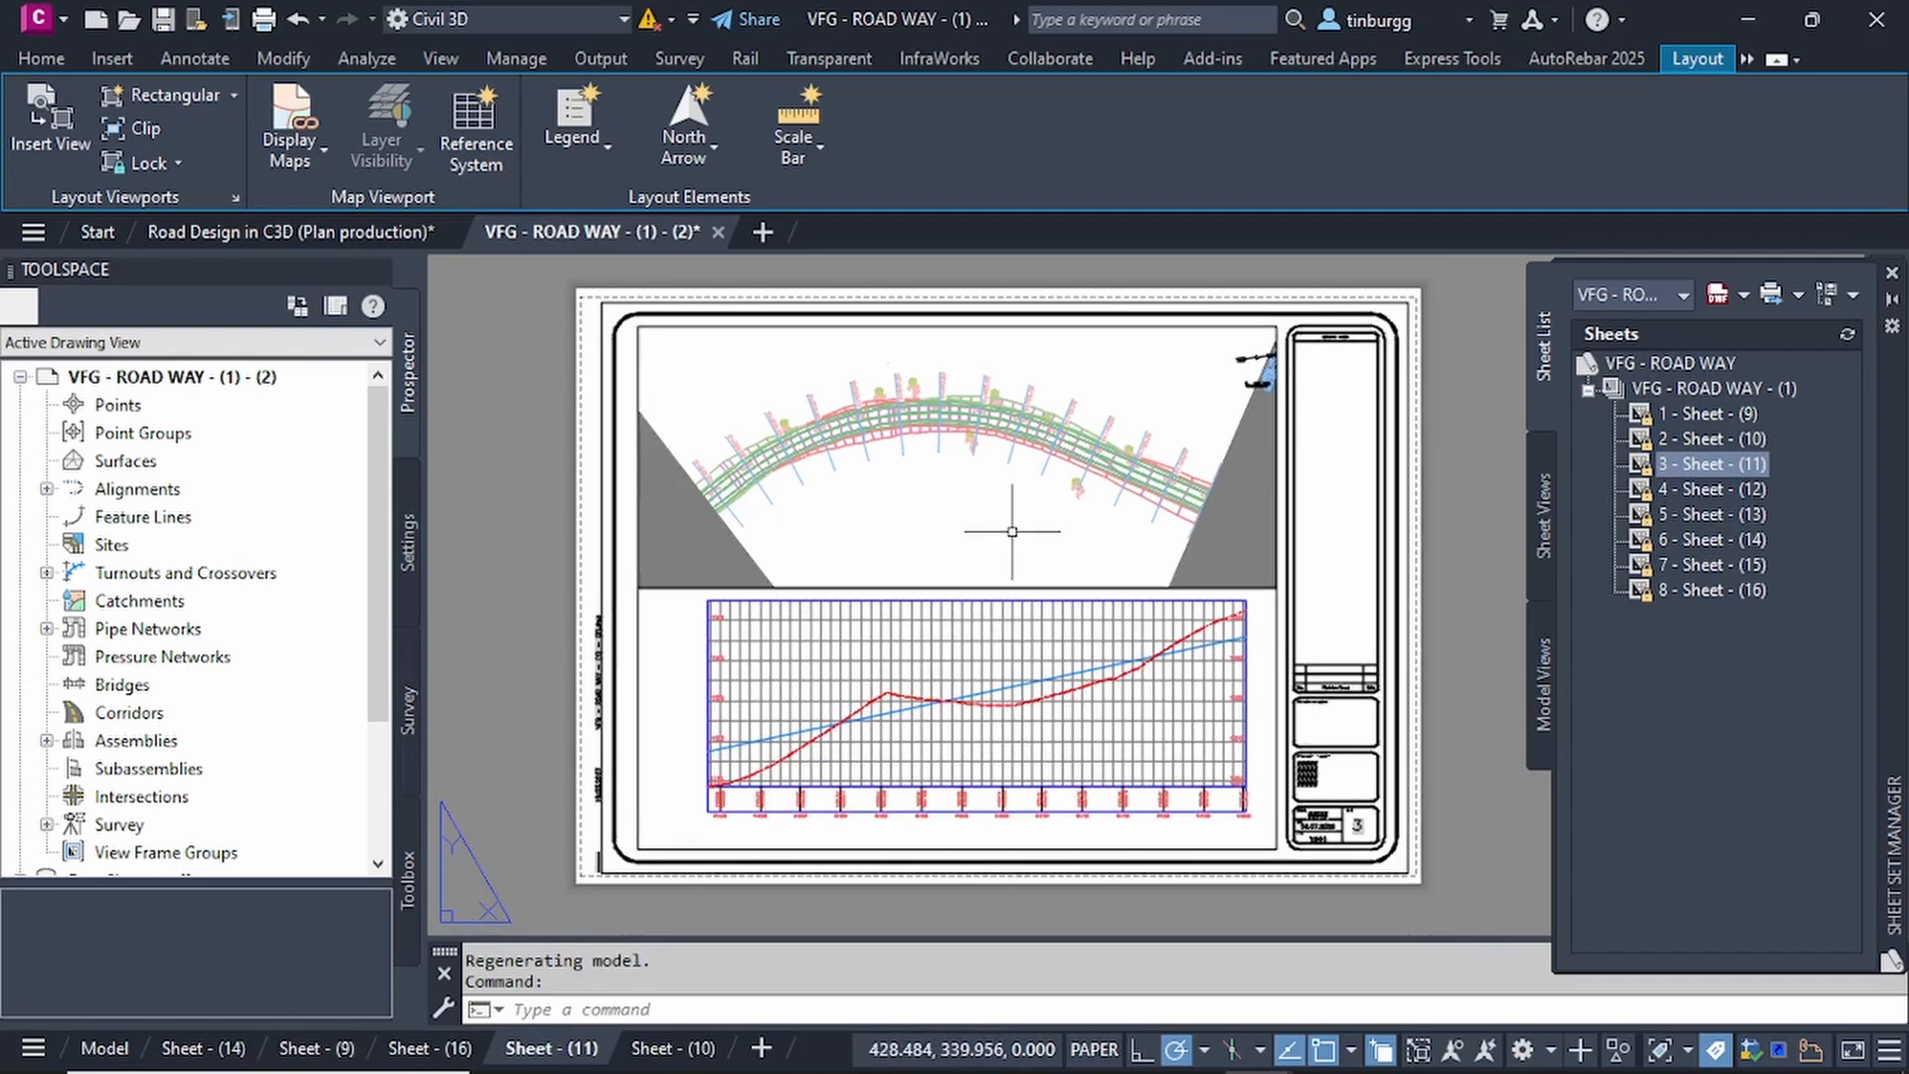
# Examine the match line, north arrow and scale bar on the third sheet, and compare the two profile lines below the plan.
pyautogui.scroll(2, 991, 529)
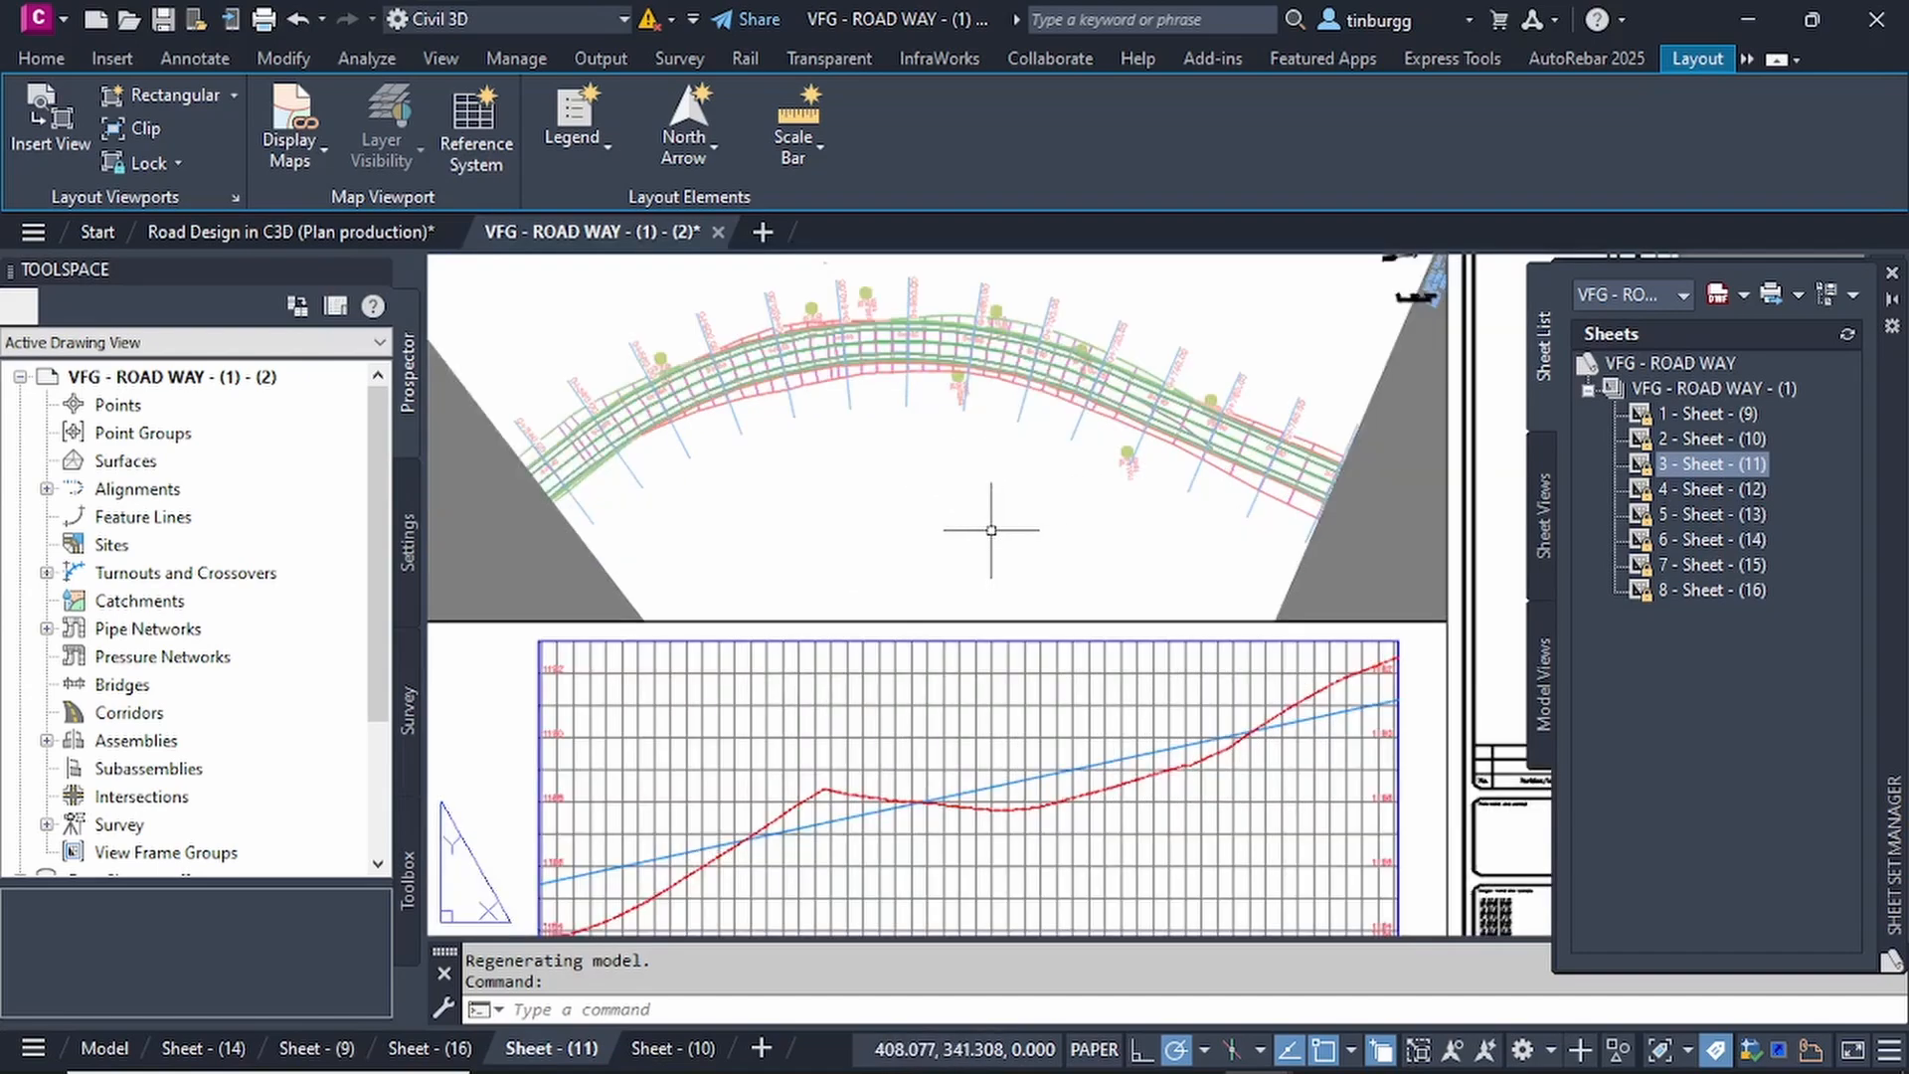
pyautogui.scroll(-2, 992, 530)
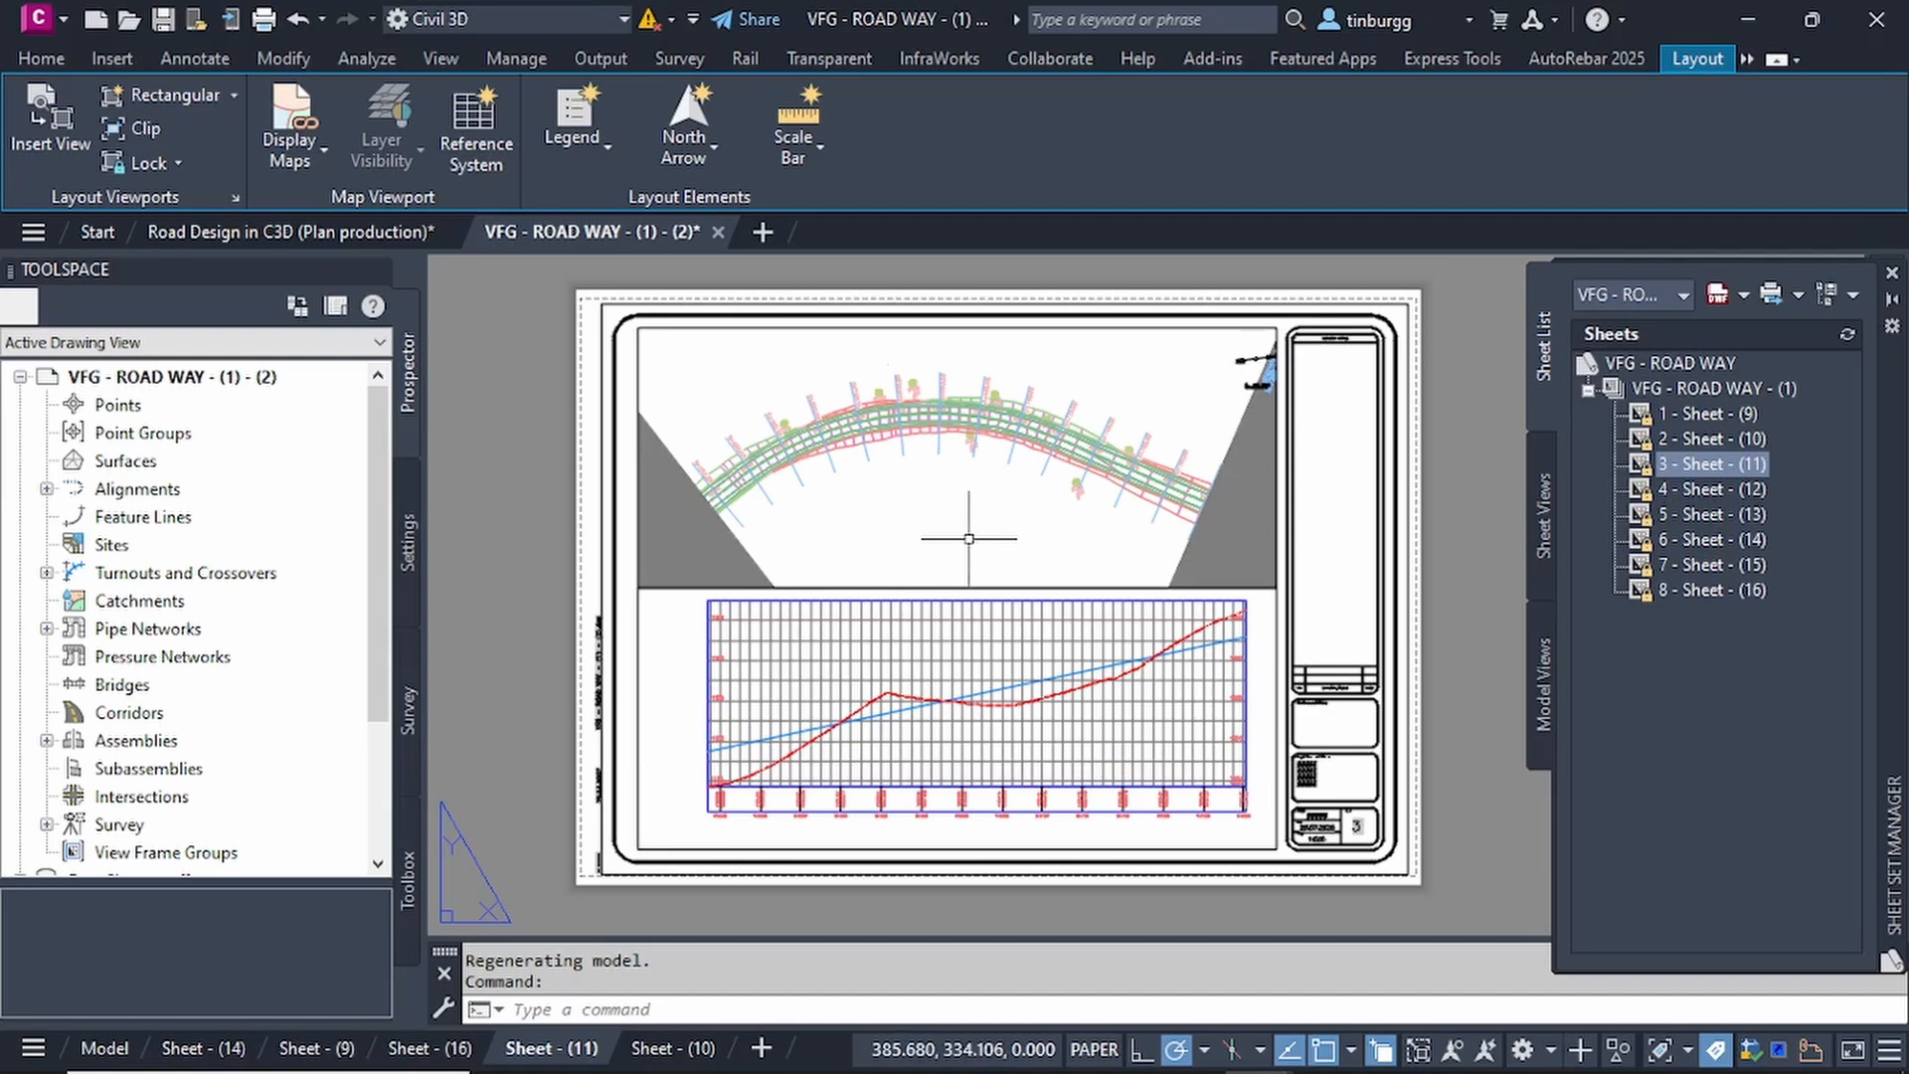
pyautogui.scroll(6, 1265, 377)
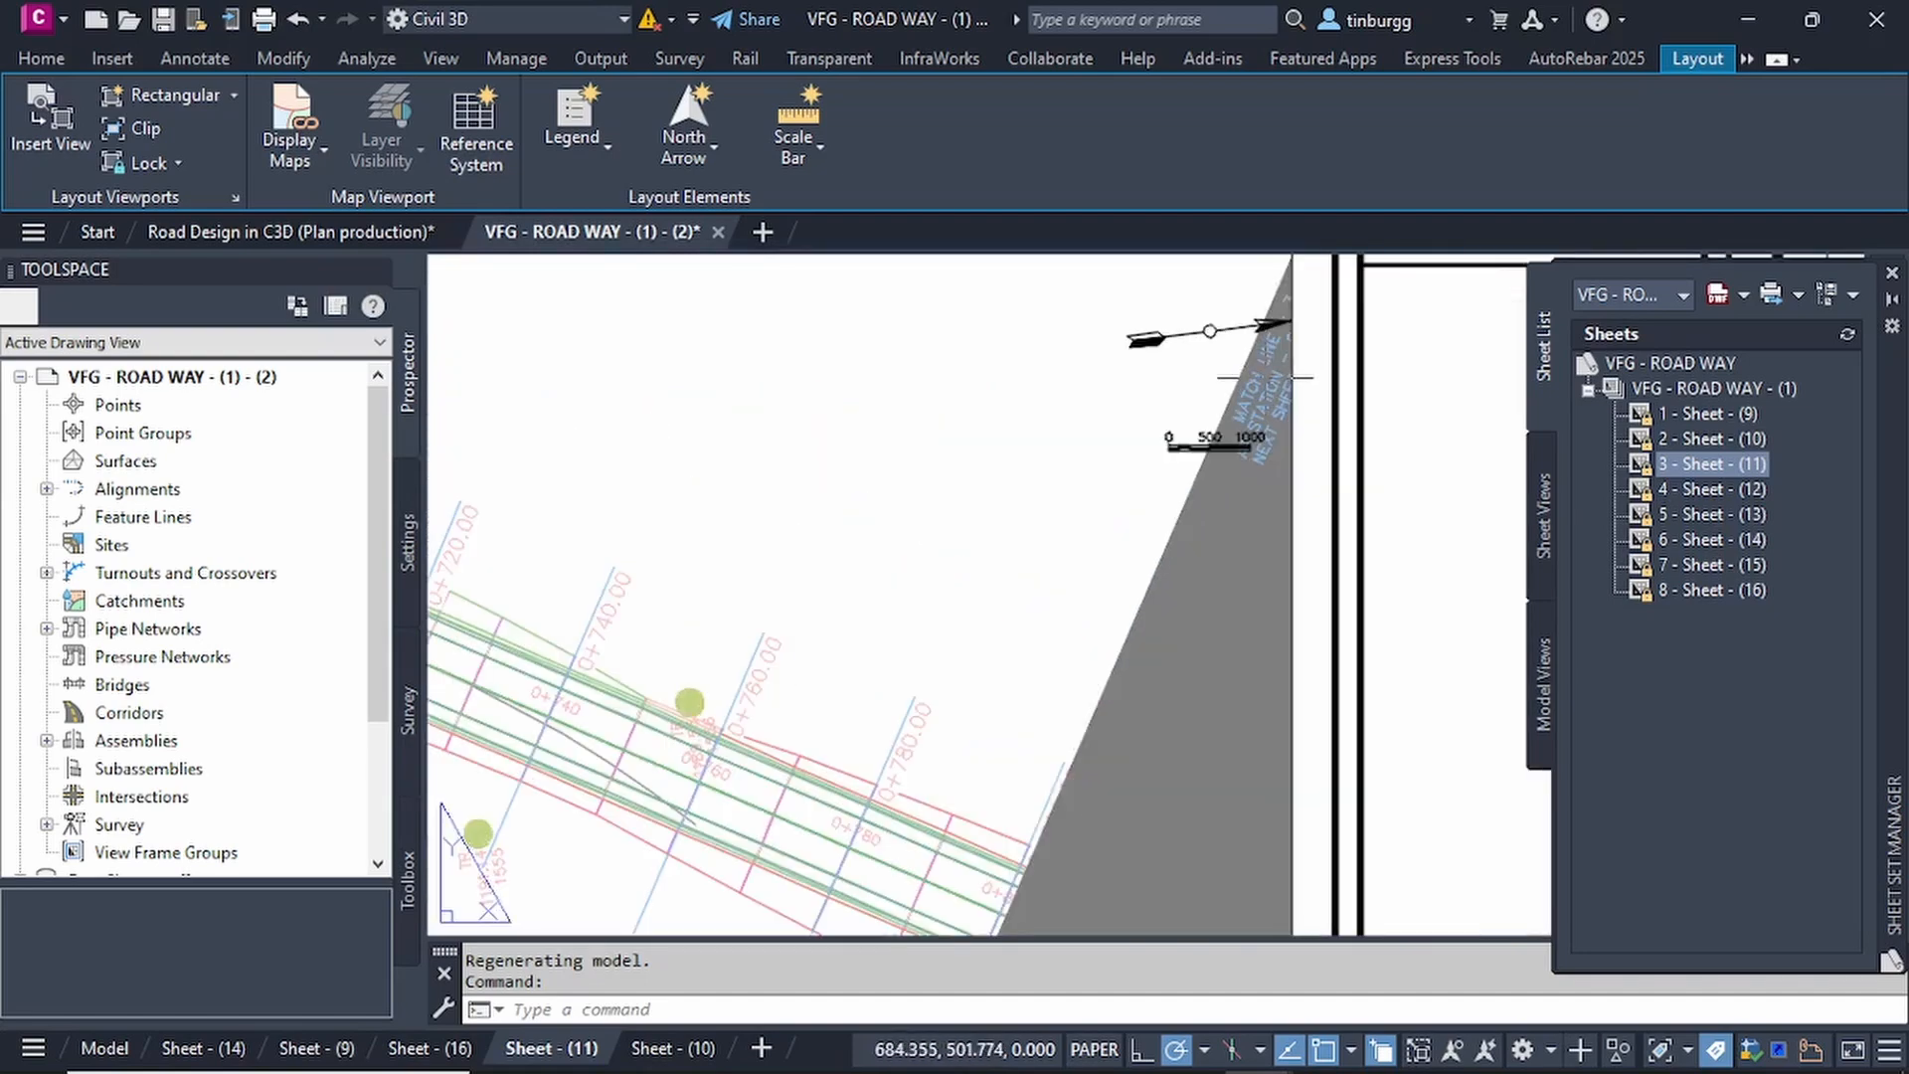
pyautogui.scroll(-6, 1263, 377)
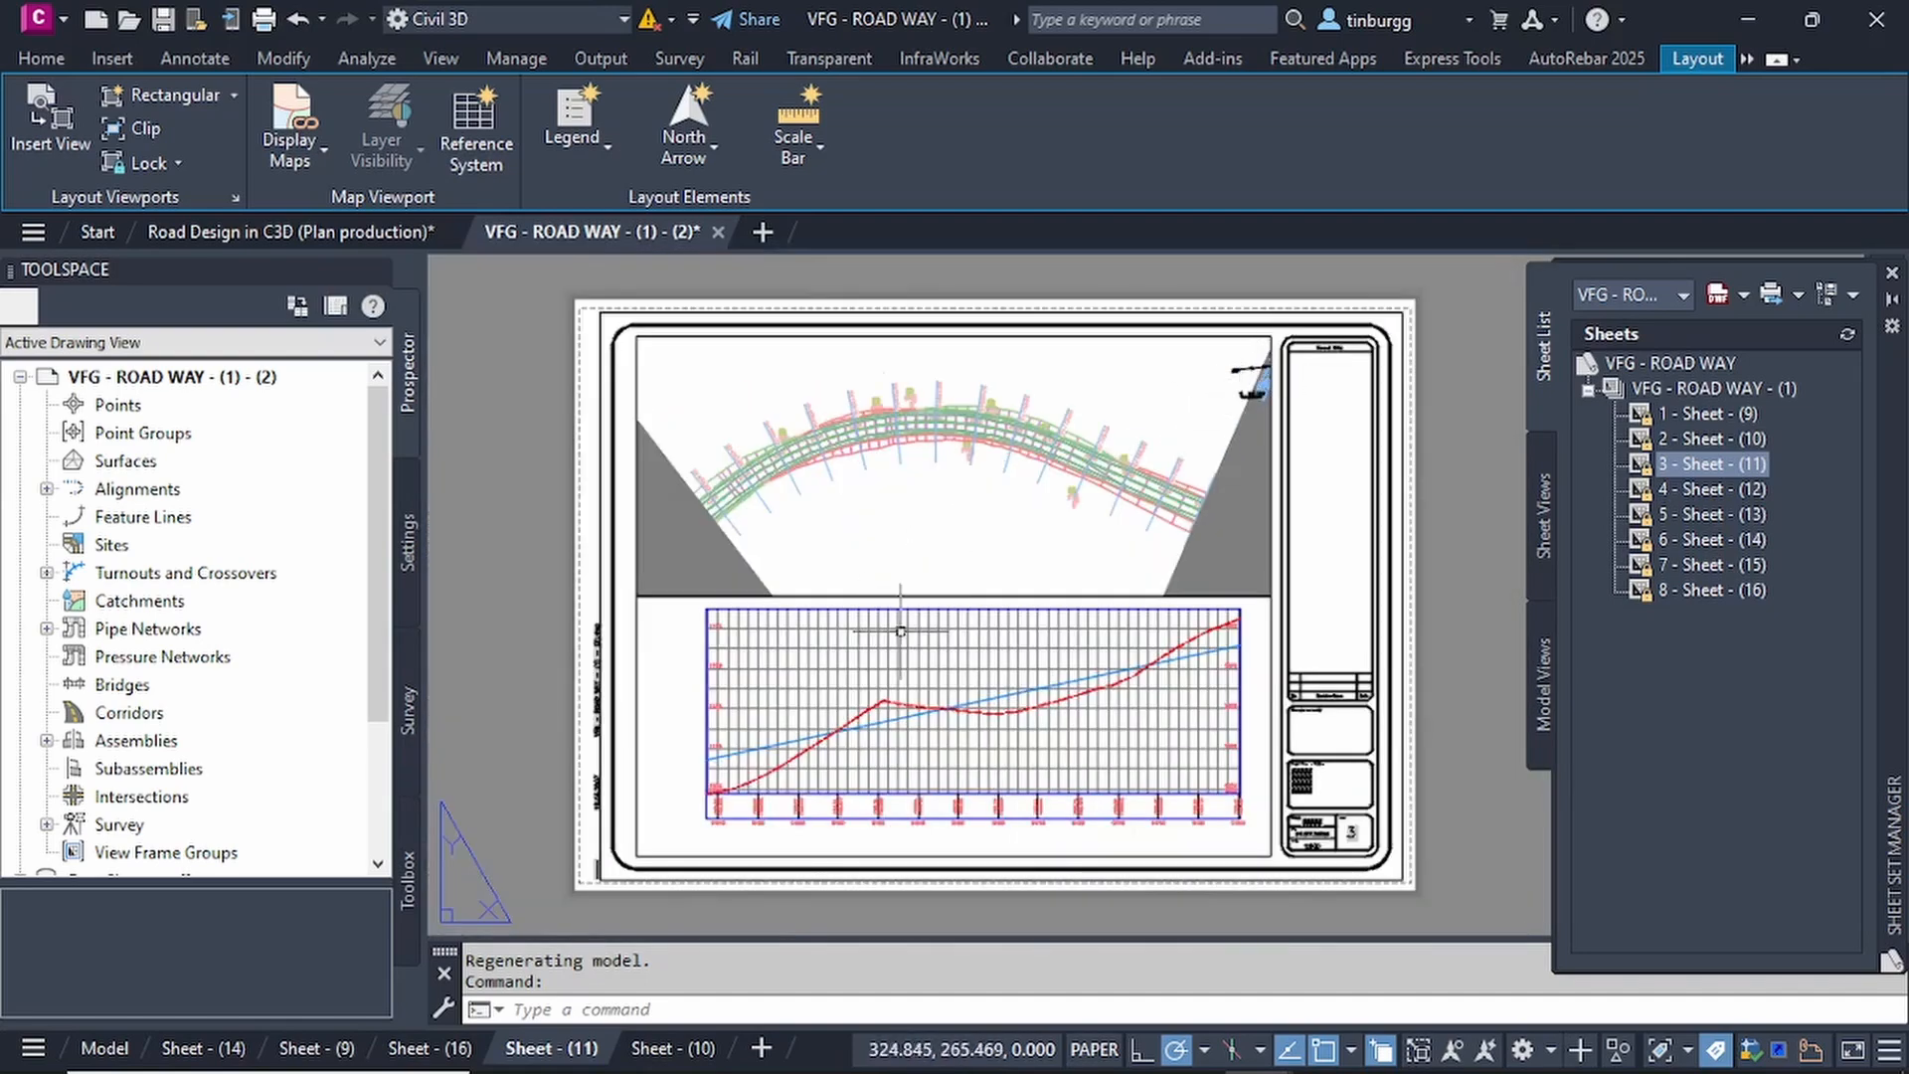
pyautogui.scroll(4, 899, 633)
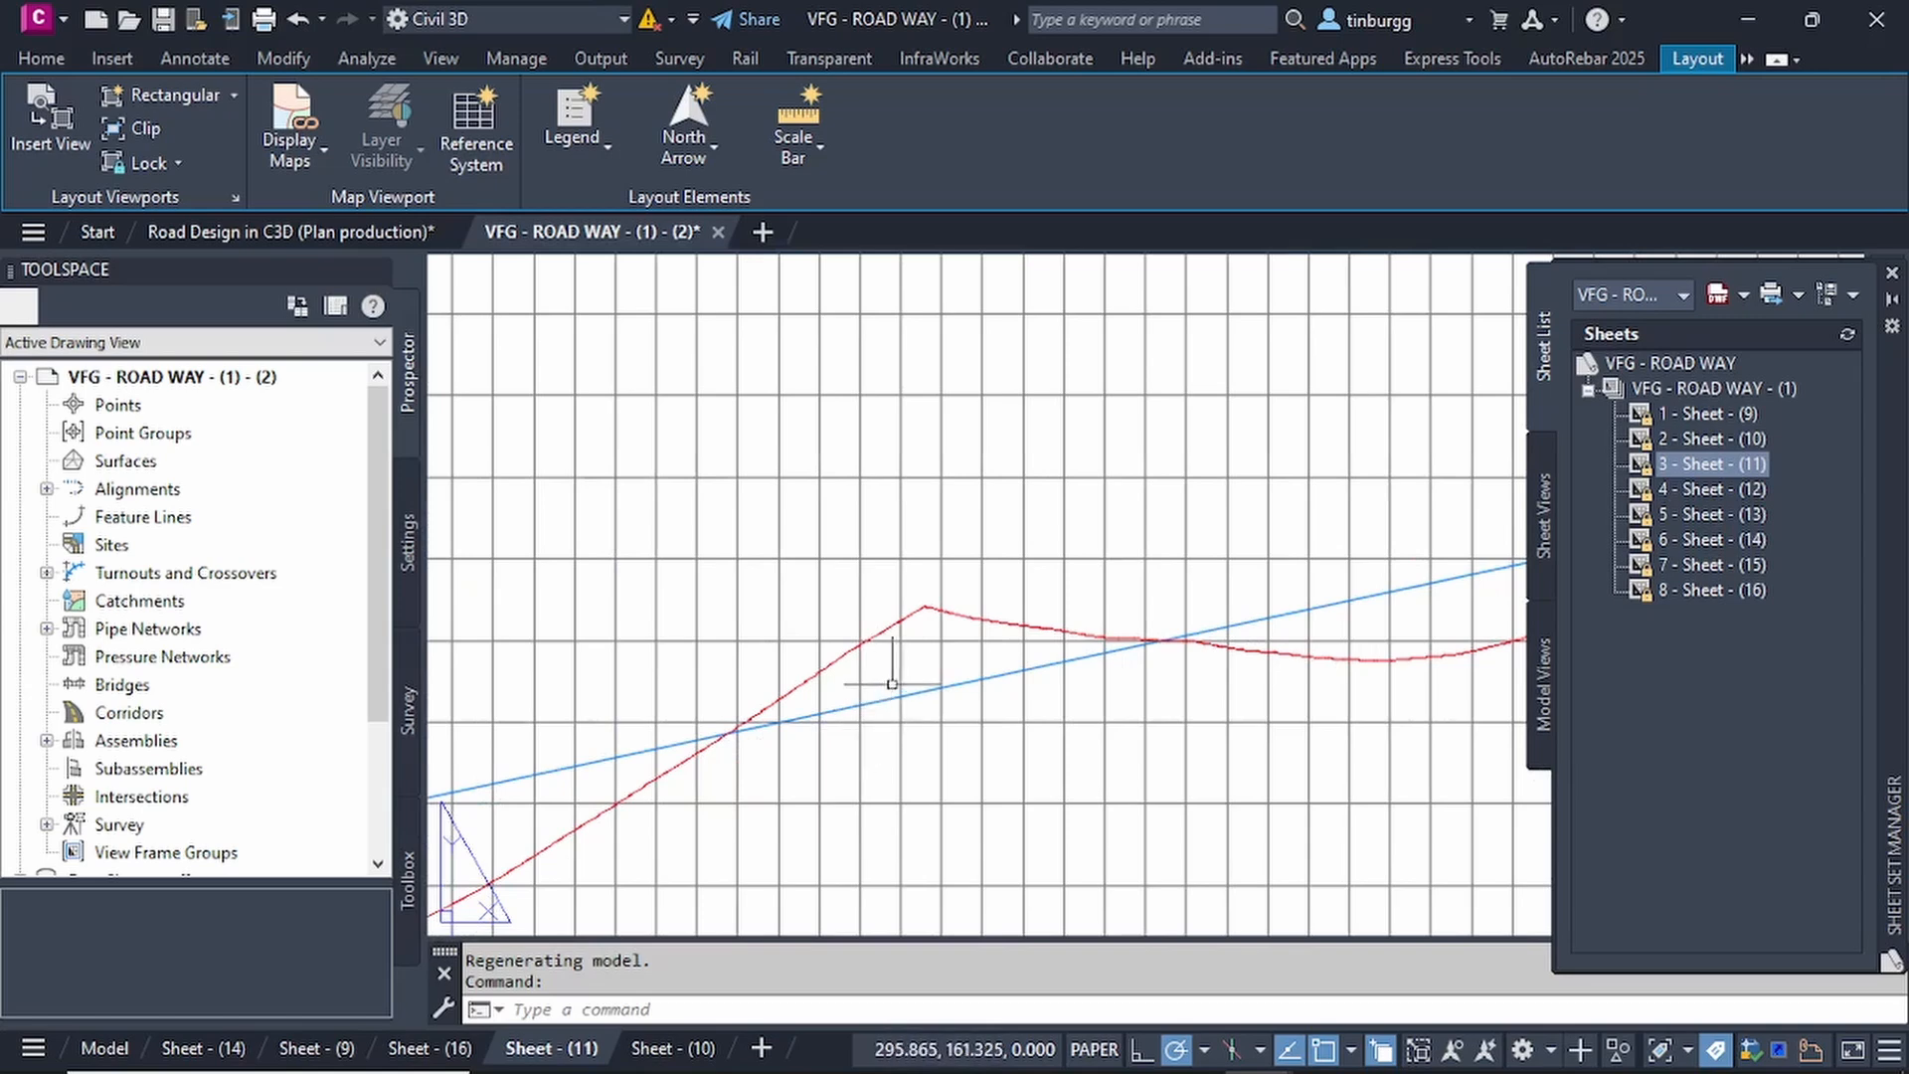
pyautogui.scroll(-3, 906, 628)
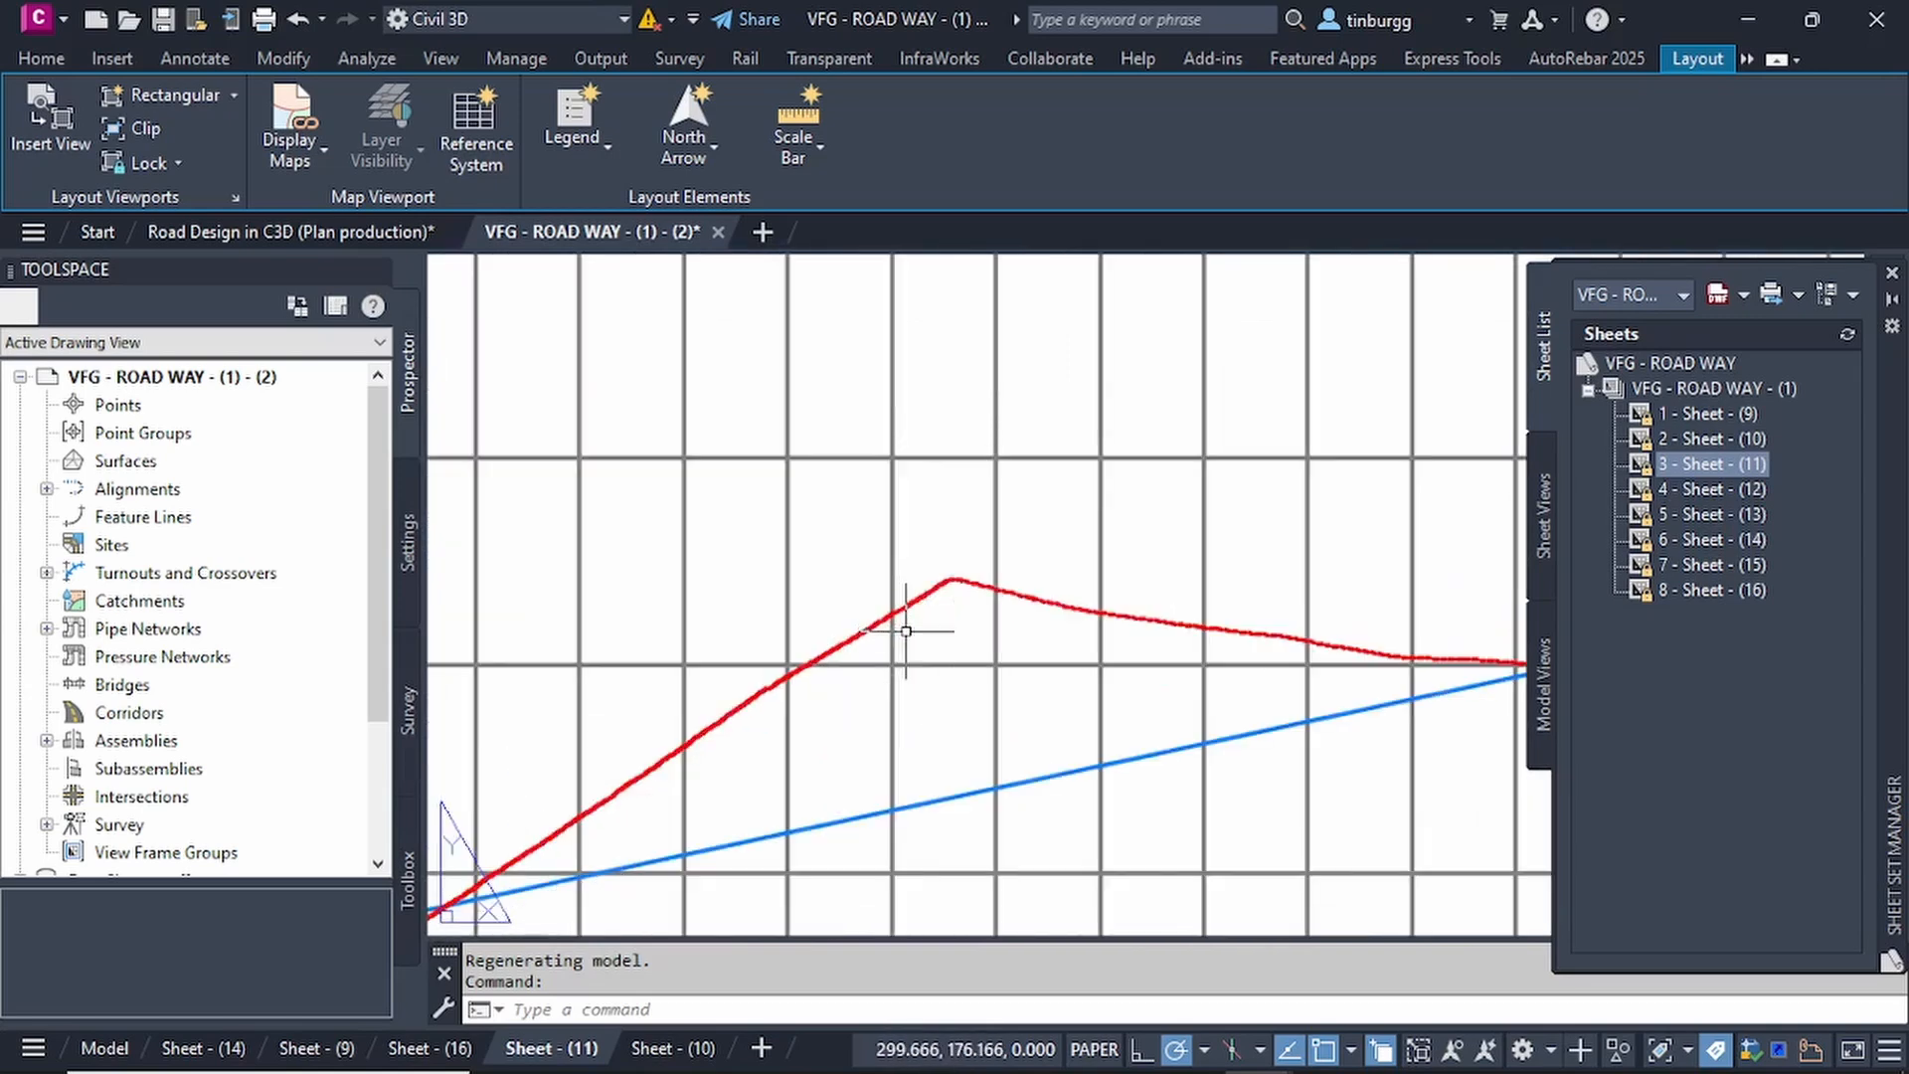
pyautogui.scroll(-2, 905, 641)
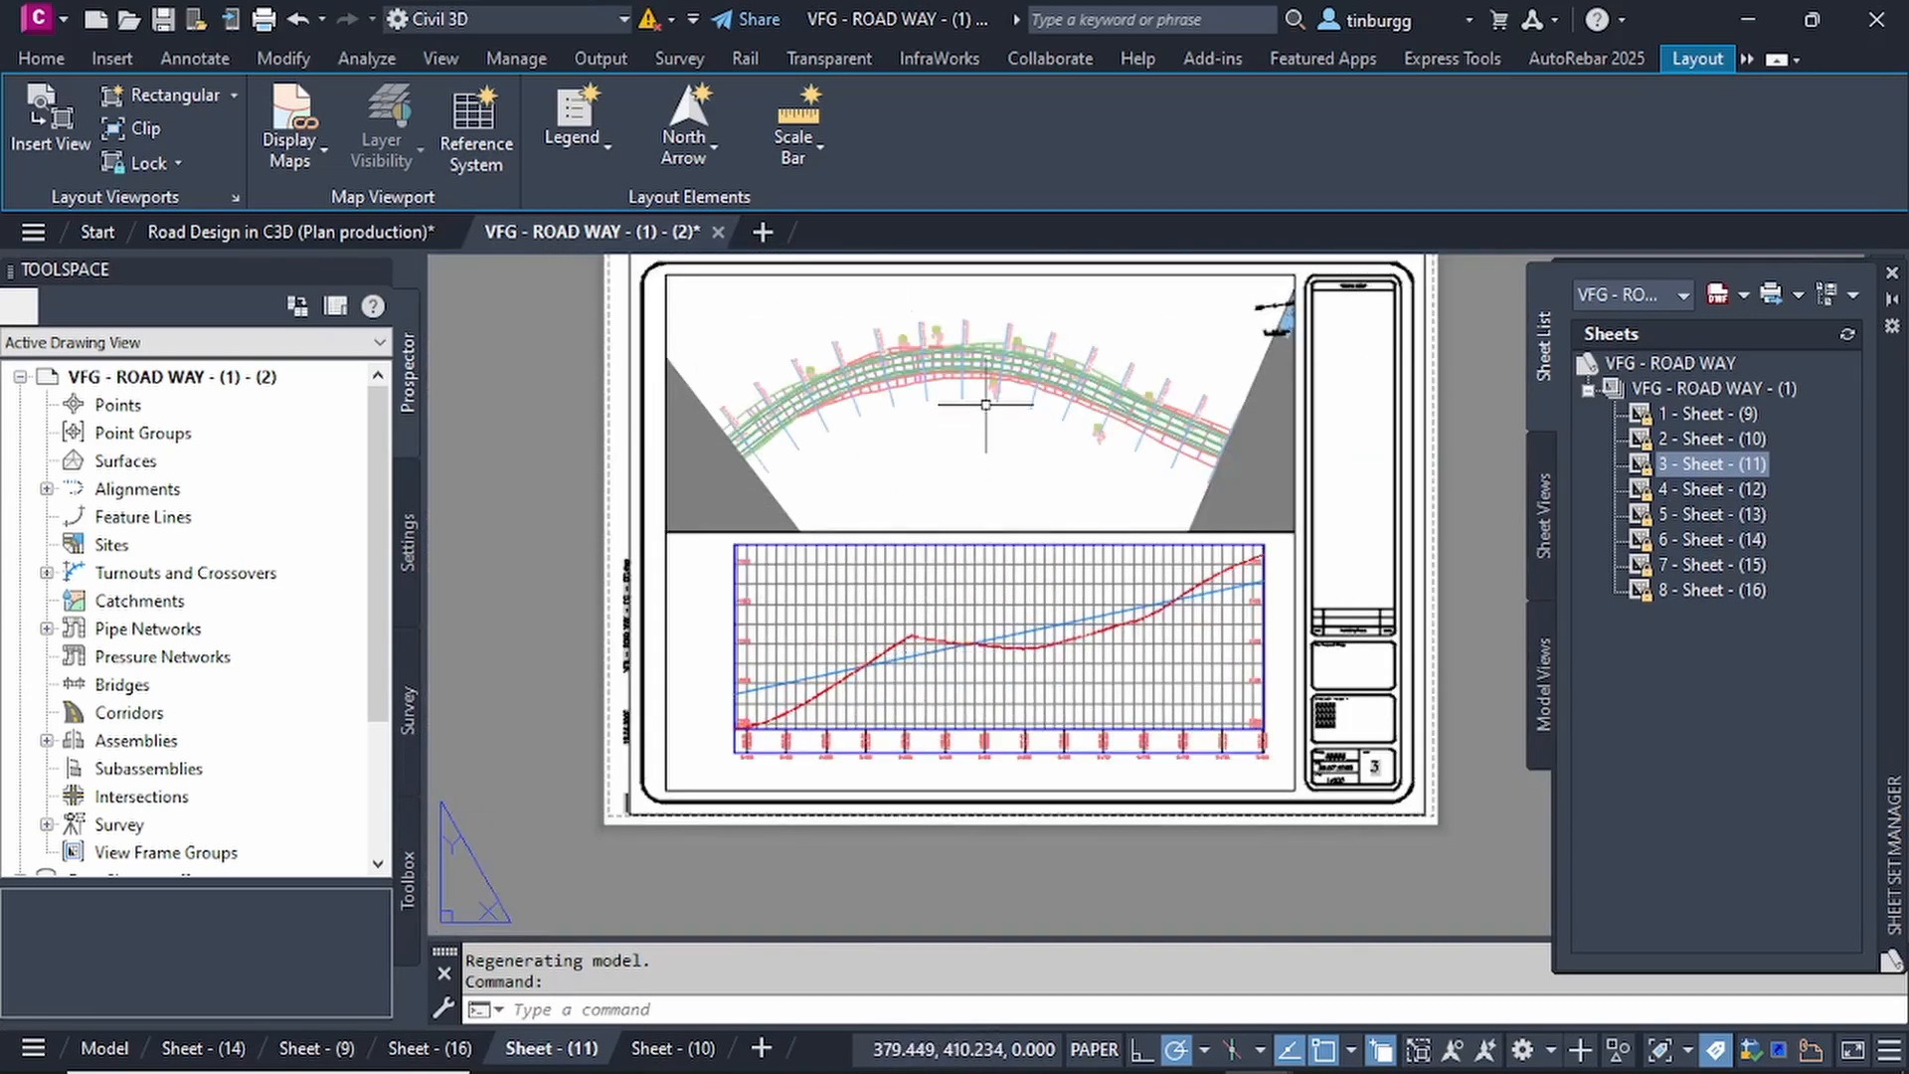
pyautogui.scroll(2, 975, 424)
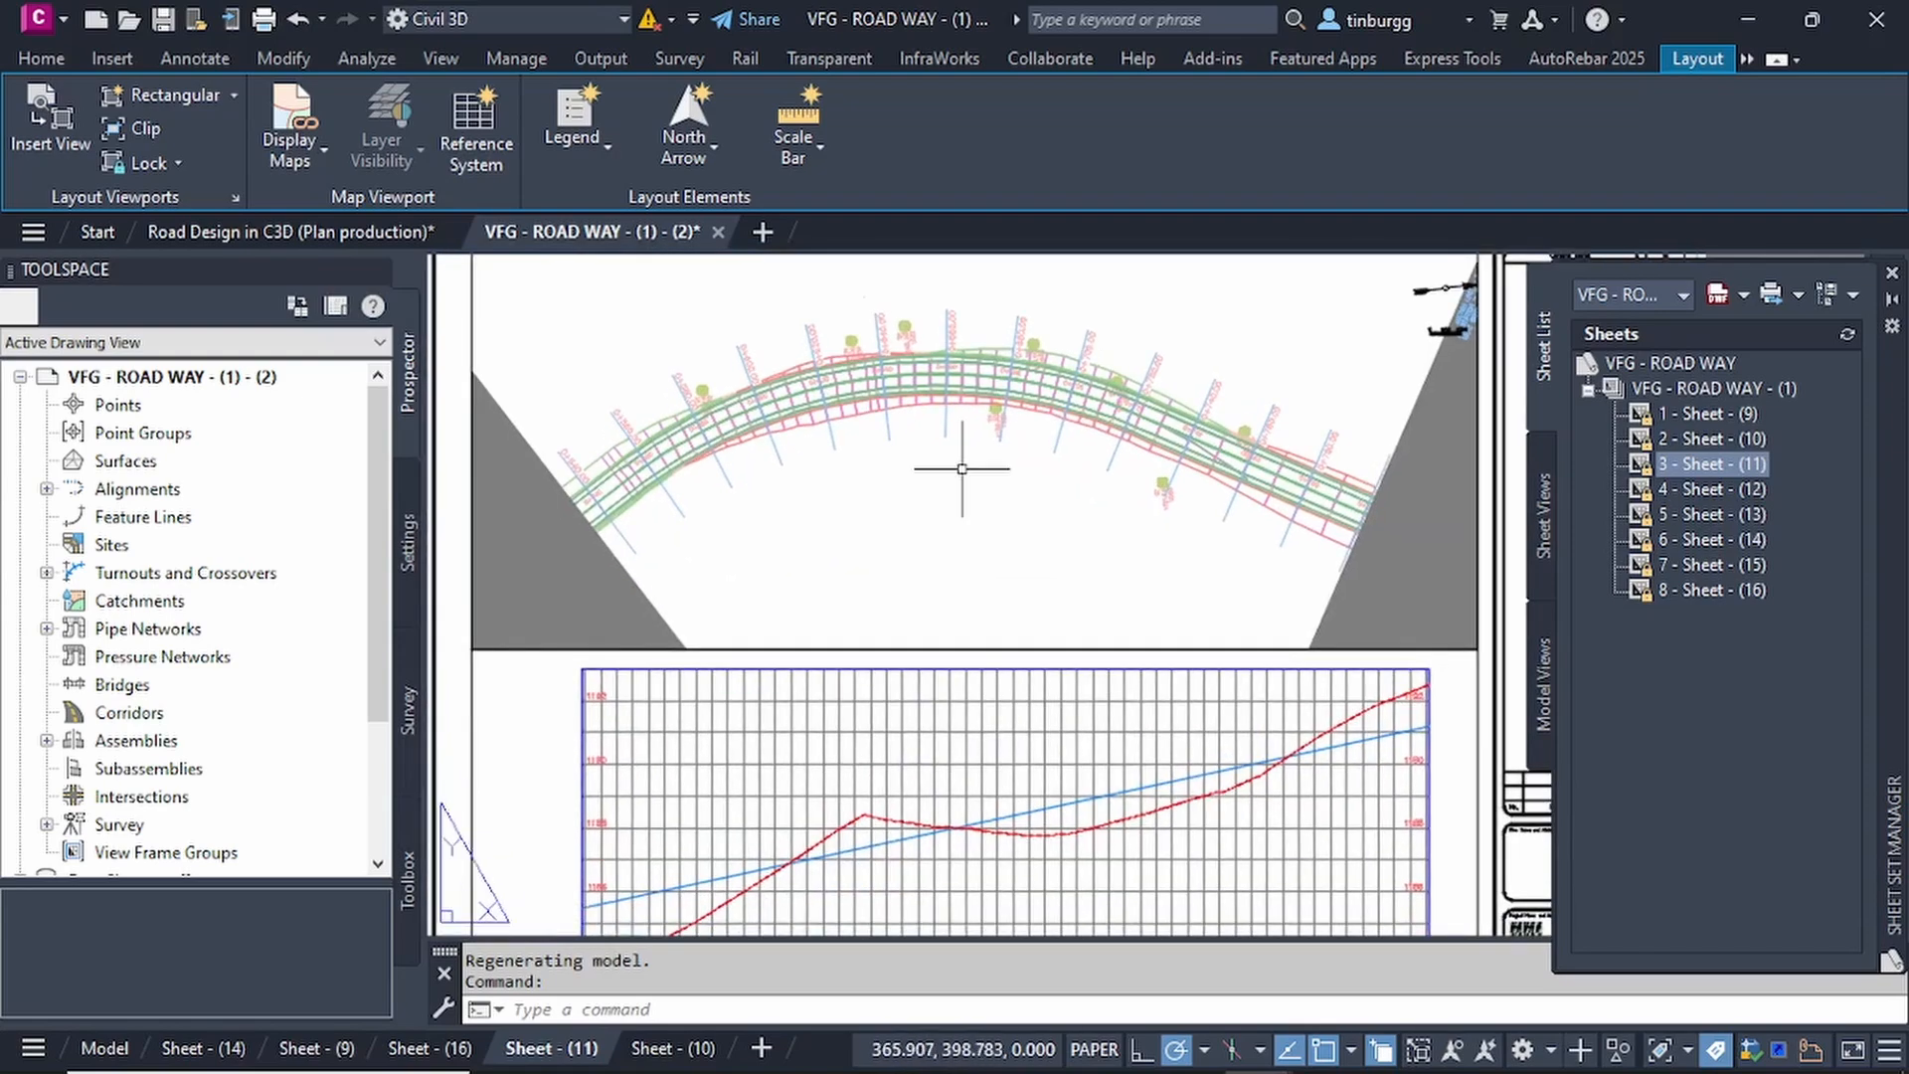
# Examine the whole layout of sheet 3 - Sheet - (11), covering the curved road plan and the profile below it.
pyautogui.scroll(-2, 961, 468)
pyautogui.moveTo(964, 466); pyautogui.dragTo(953, 476, button='middle')
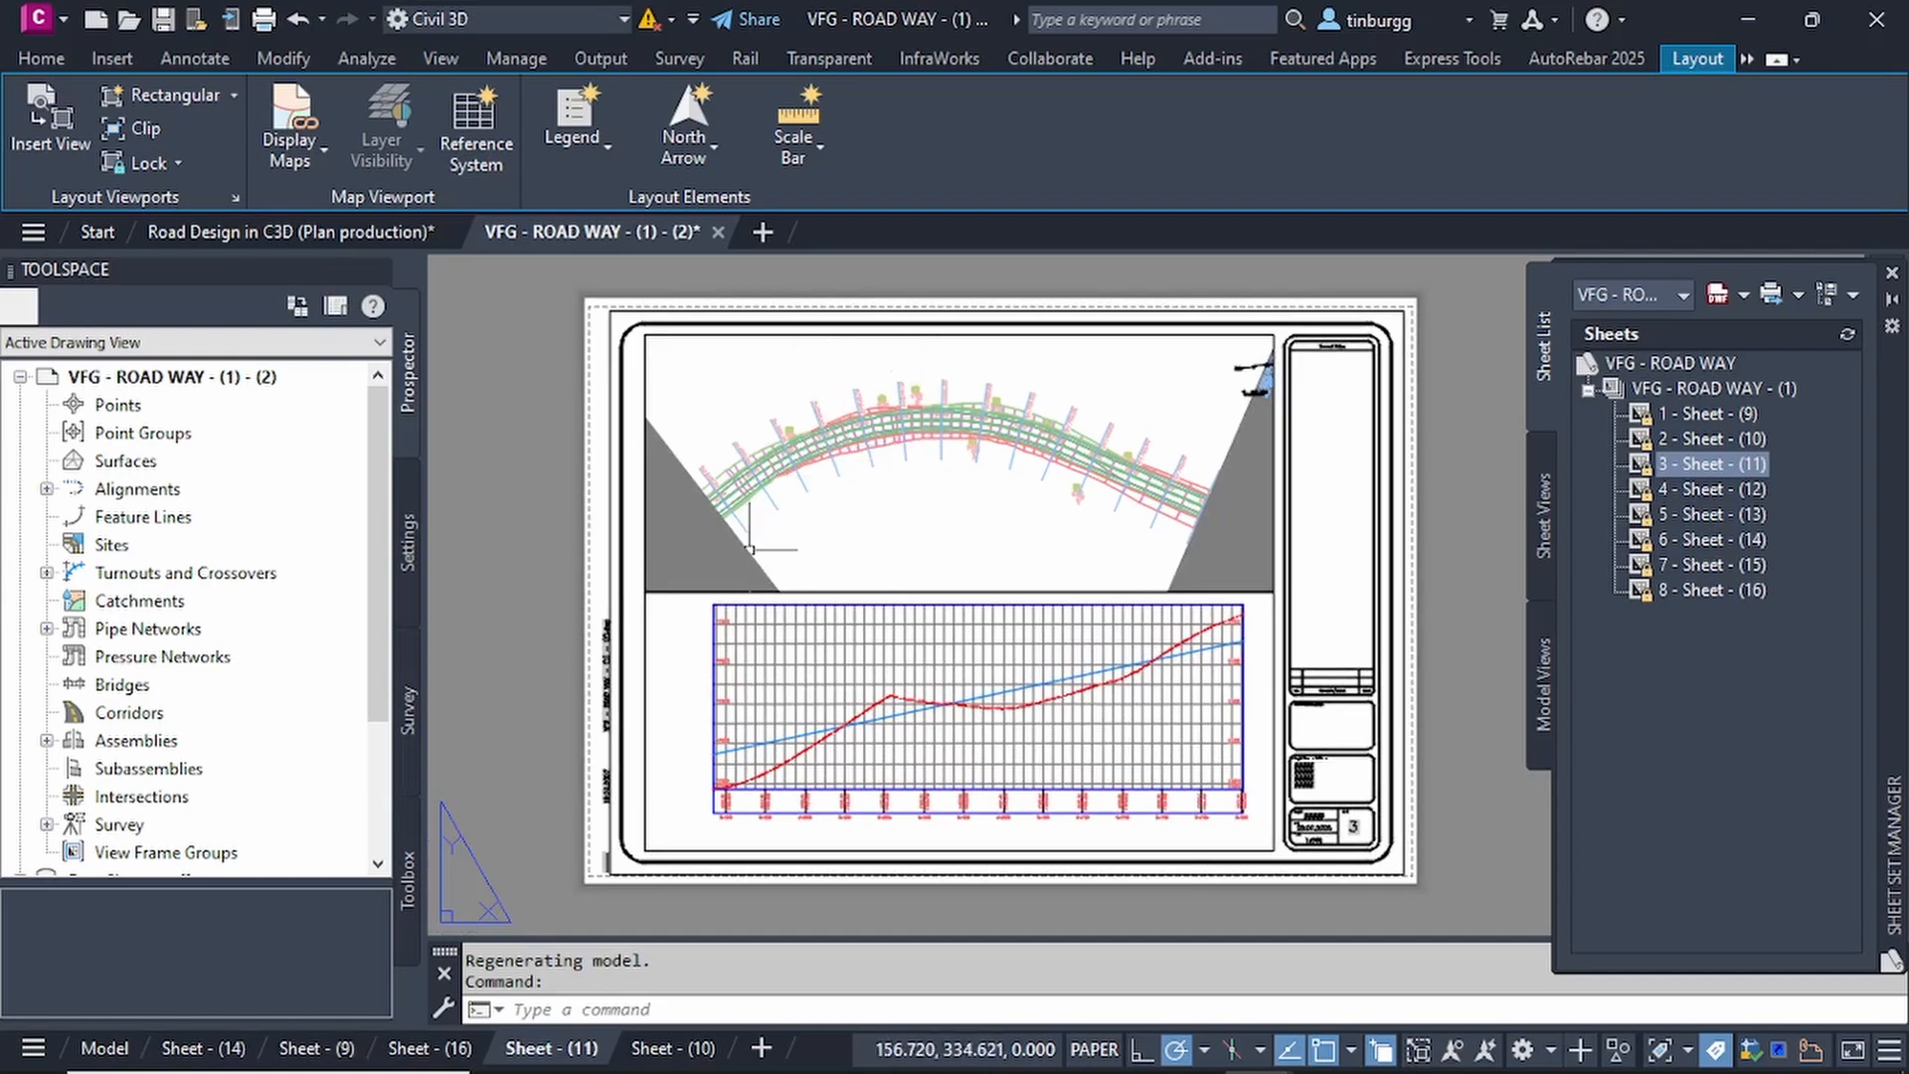
pyautogui.scroll(2, 904, 447)
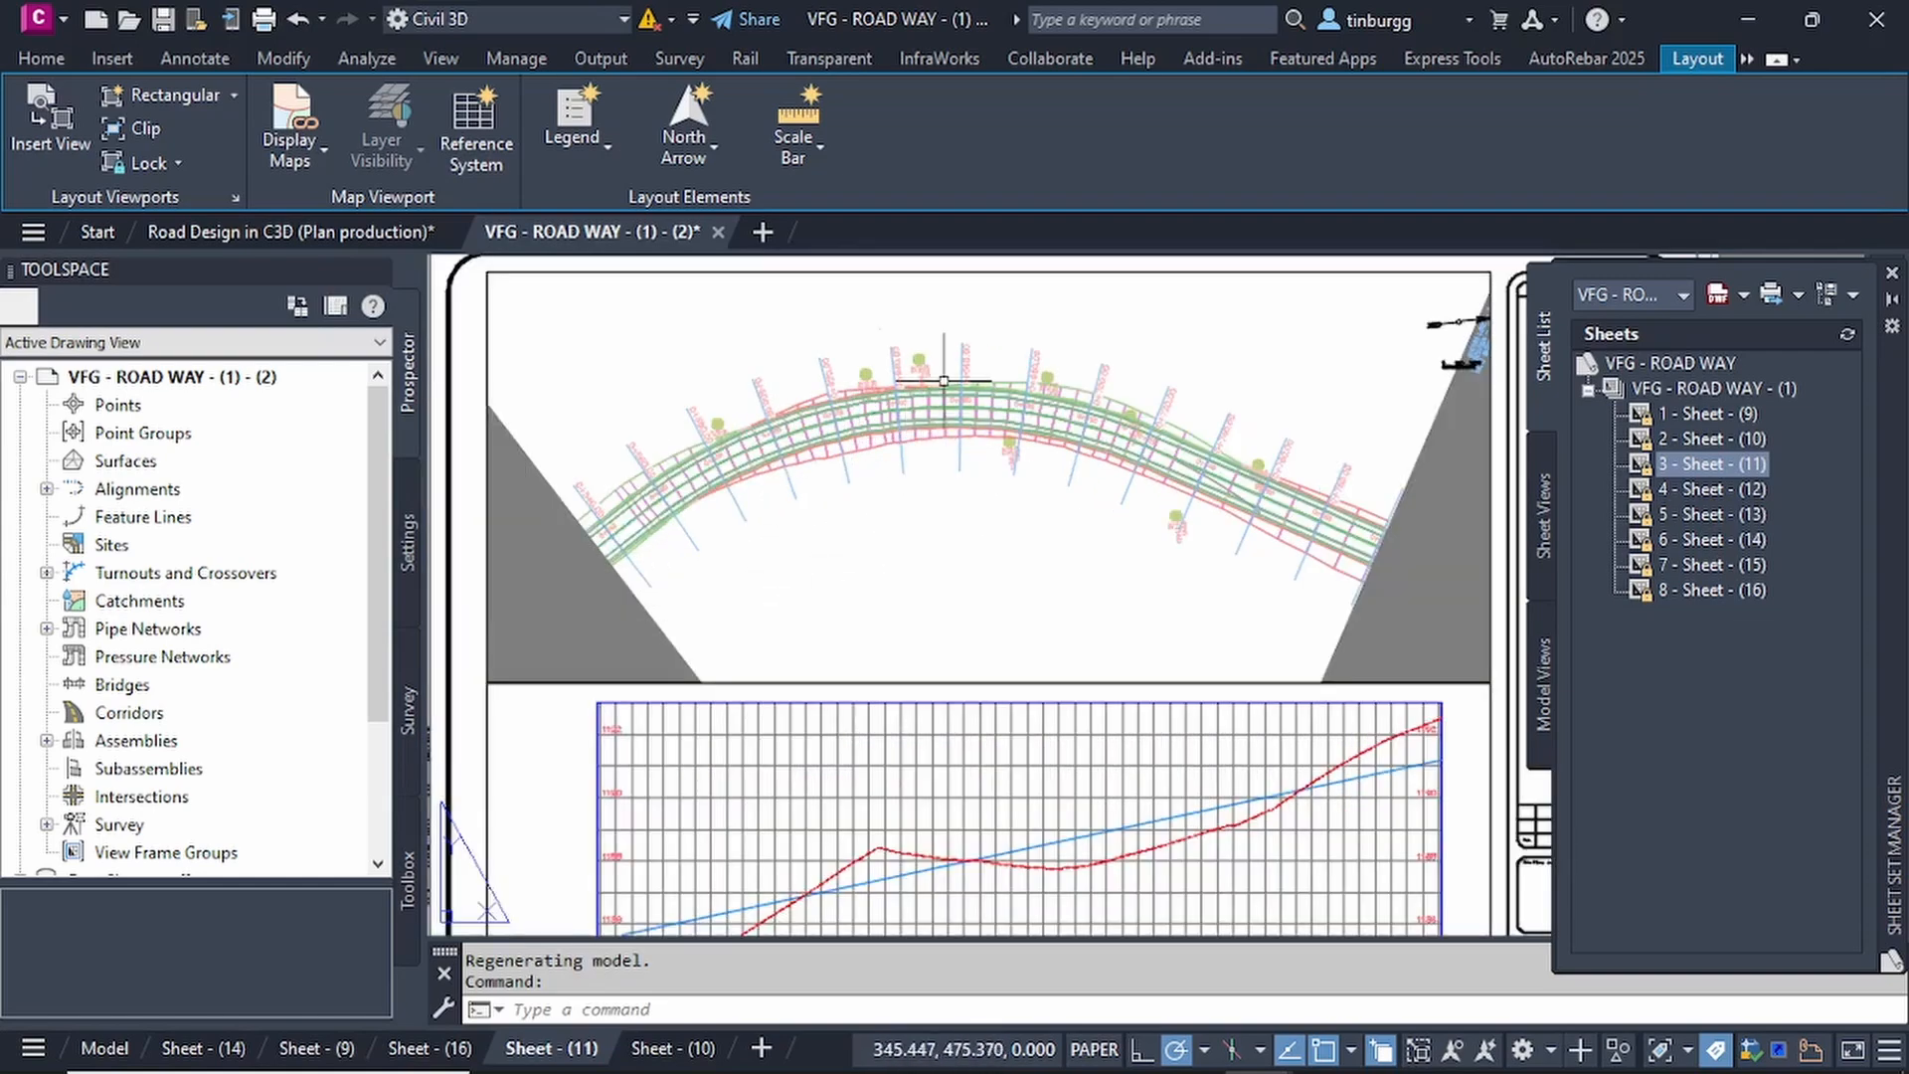
pyautogui.scroll(-2, 945, 398)
pyautogui.scroll(3, 980, 621)
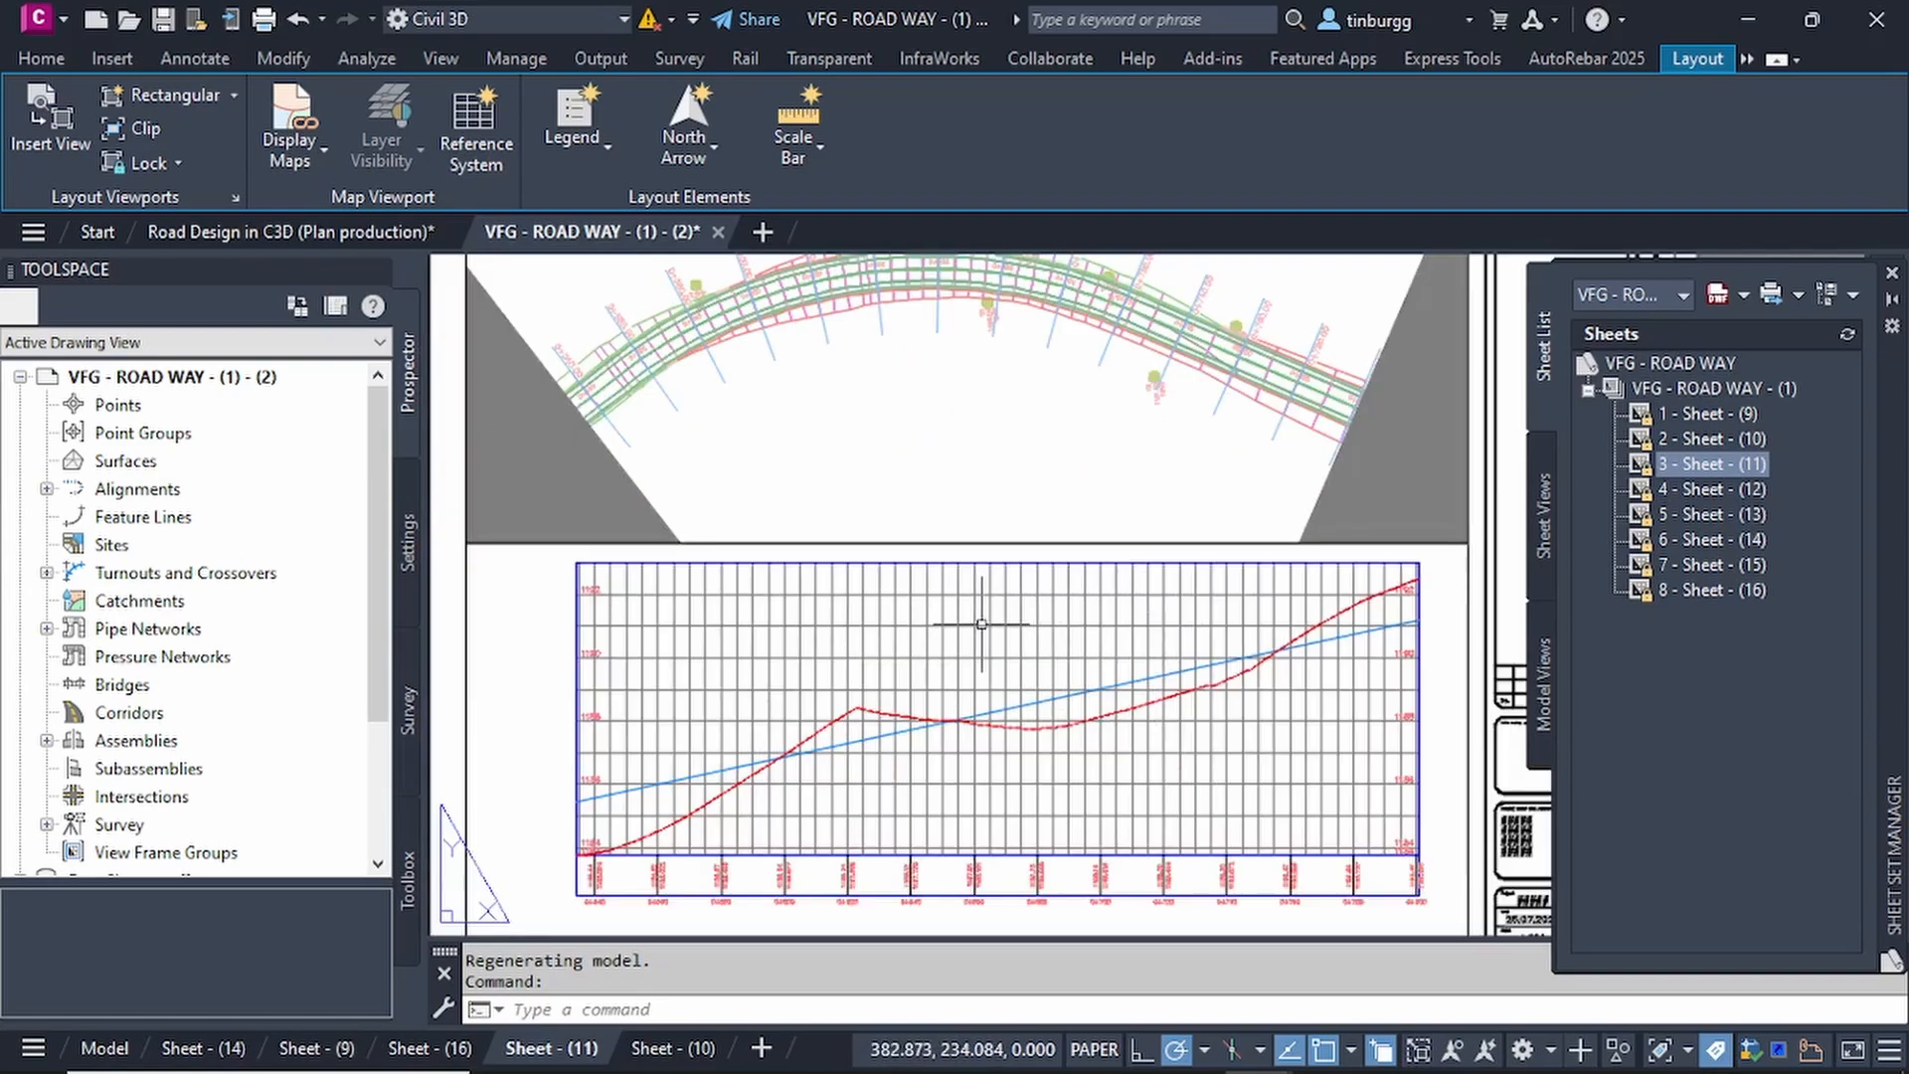
pyautogui.scroll(-3, 980, 625)
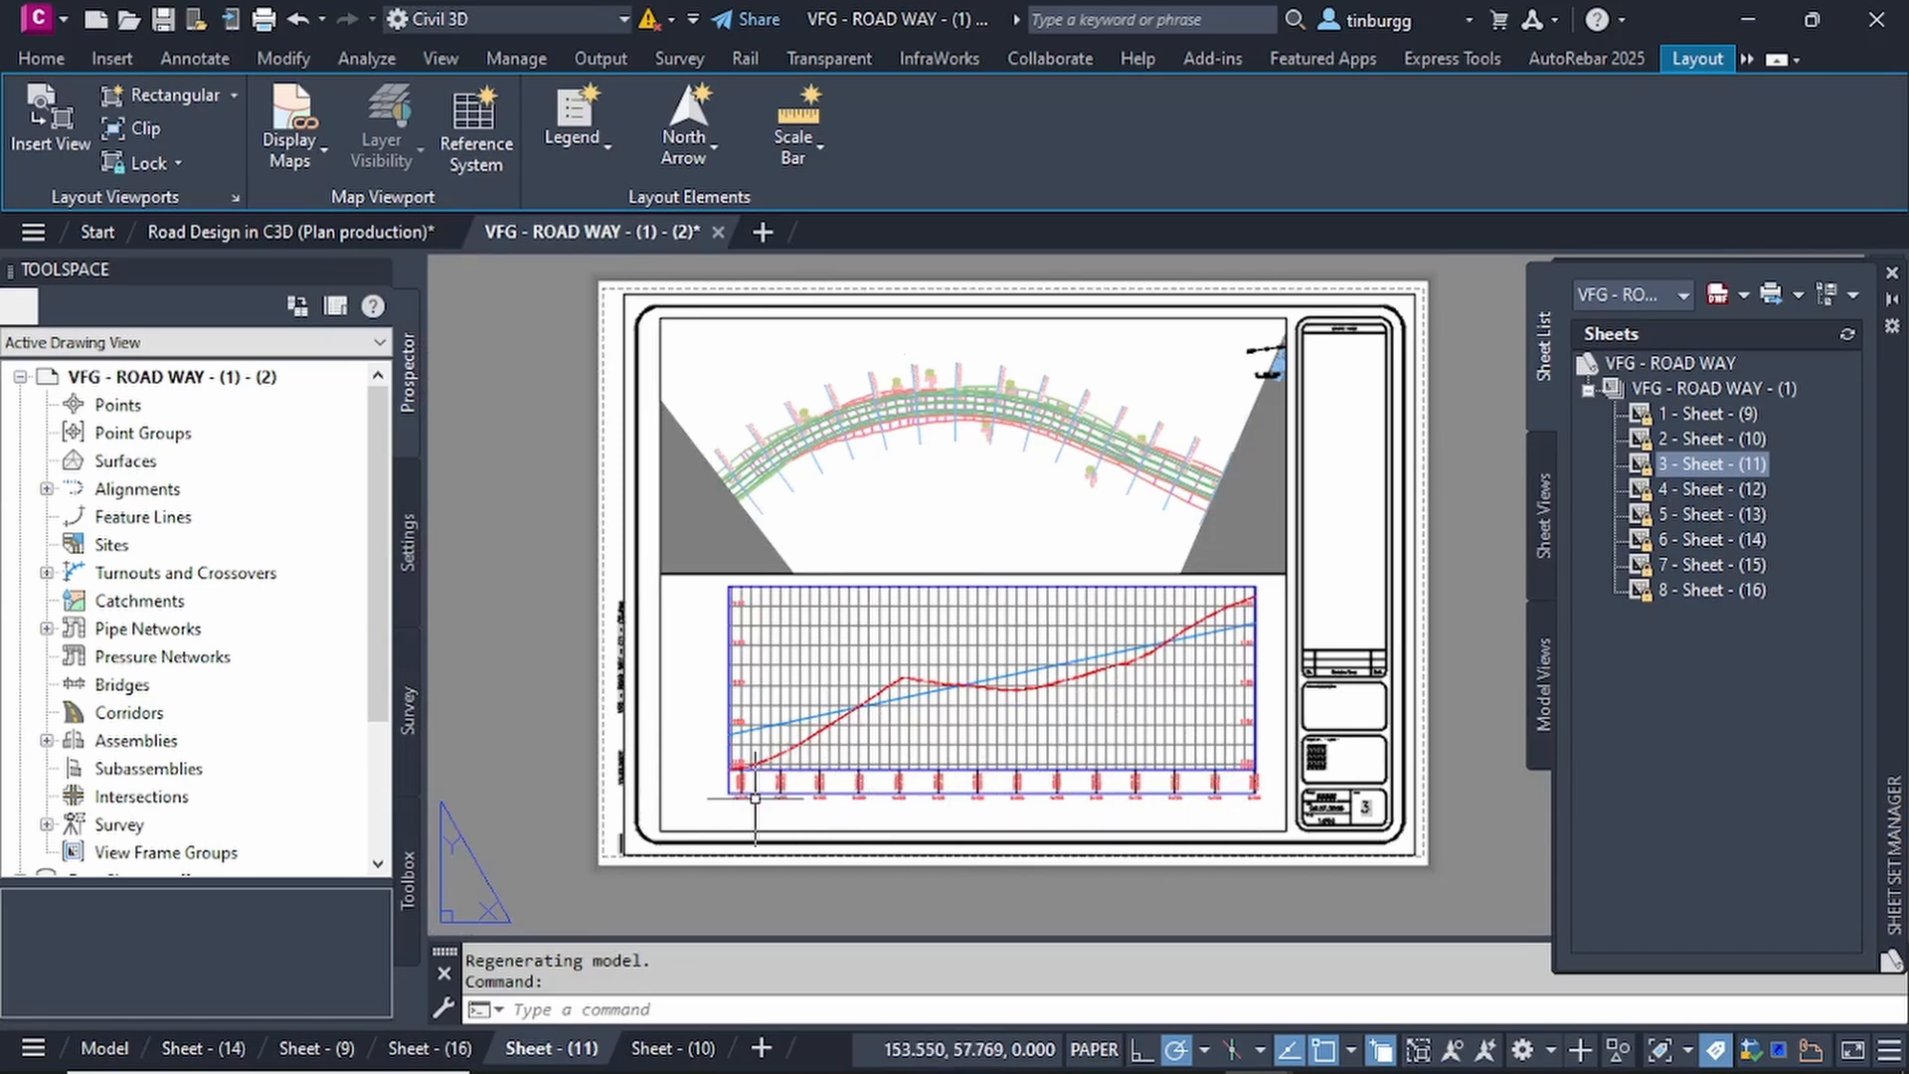
# Read the elevation and station labels in the third sheet's profile data band and review the full profile lines.
pyautogui.scroll(6, 815, 787)
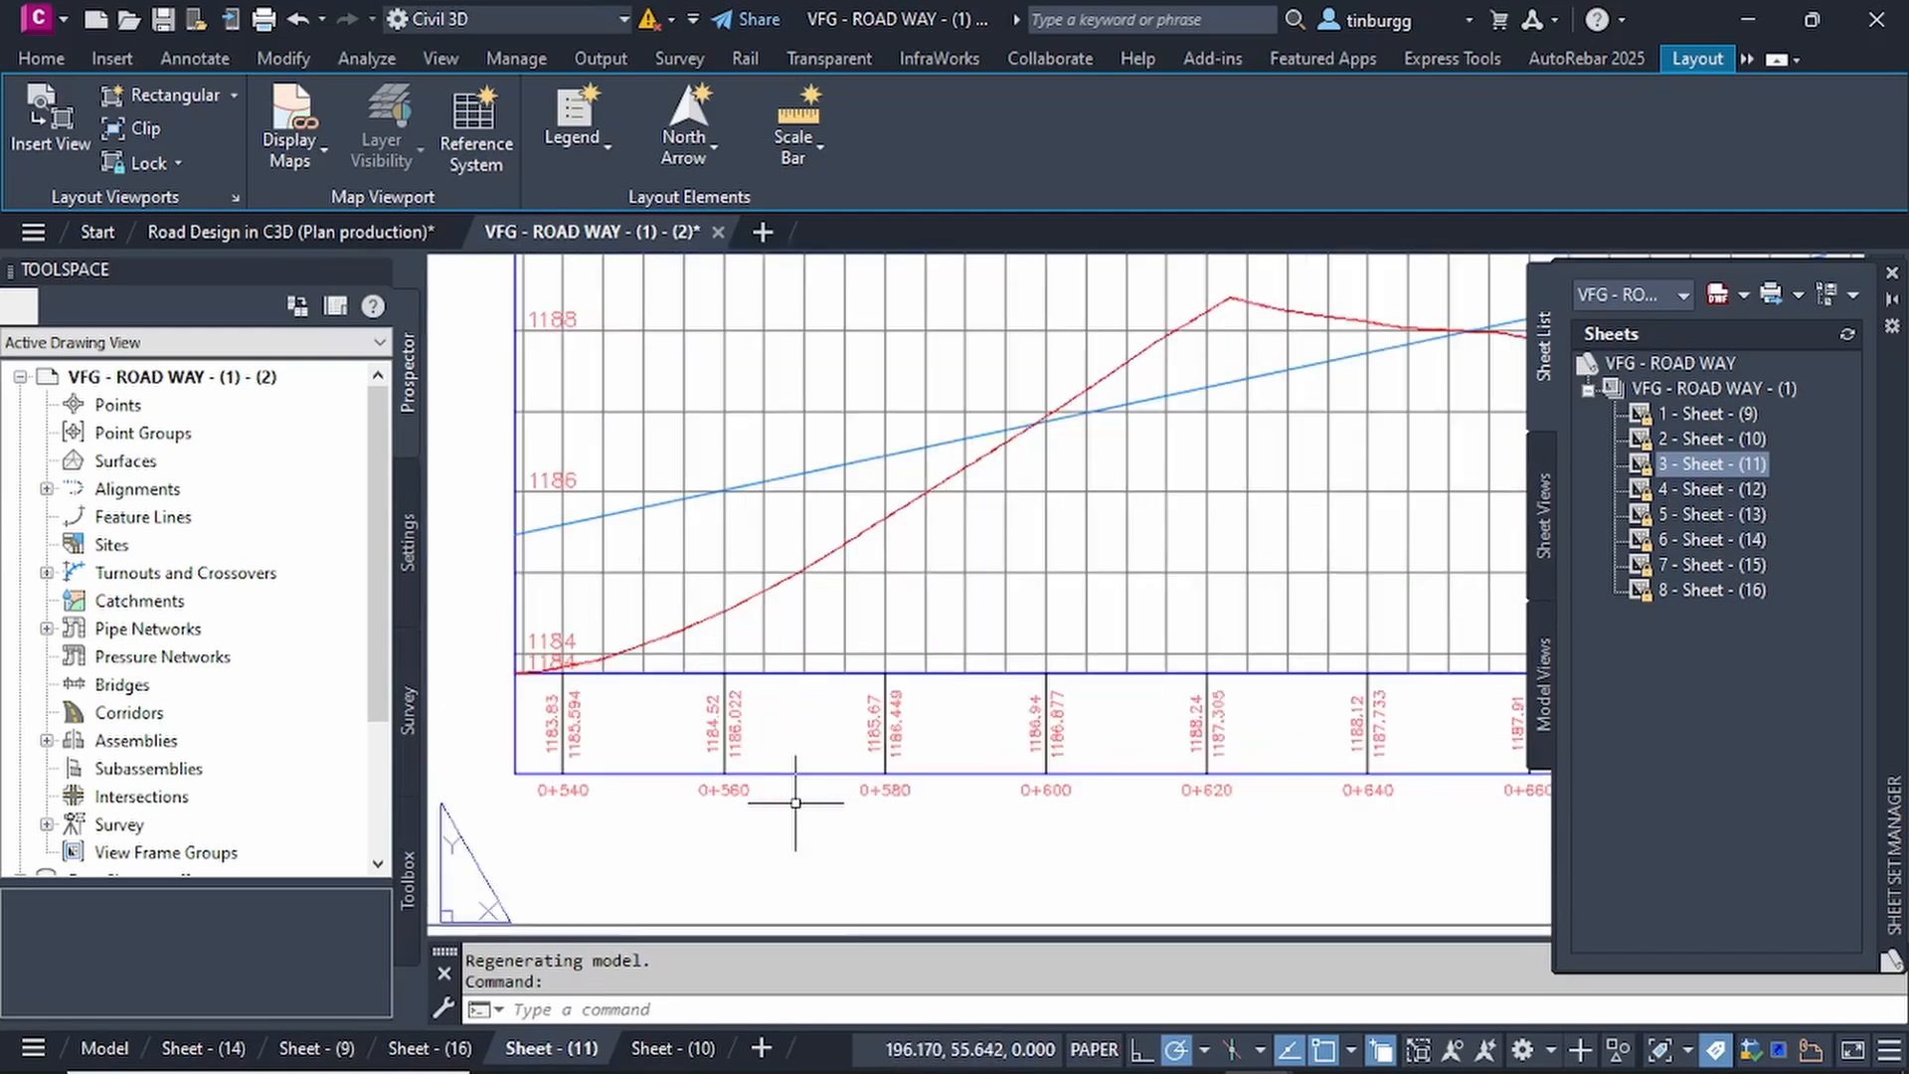
pyautogui.scroll(4, 853, 700)
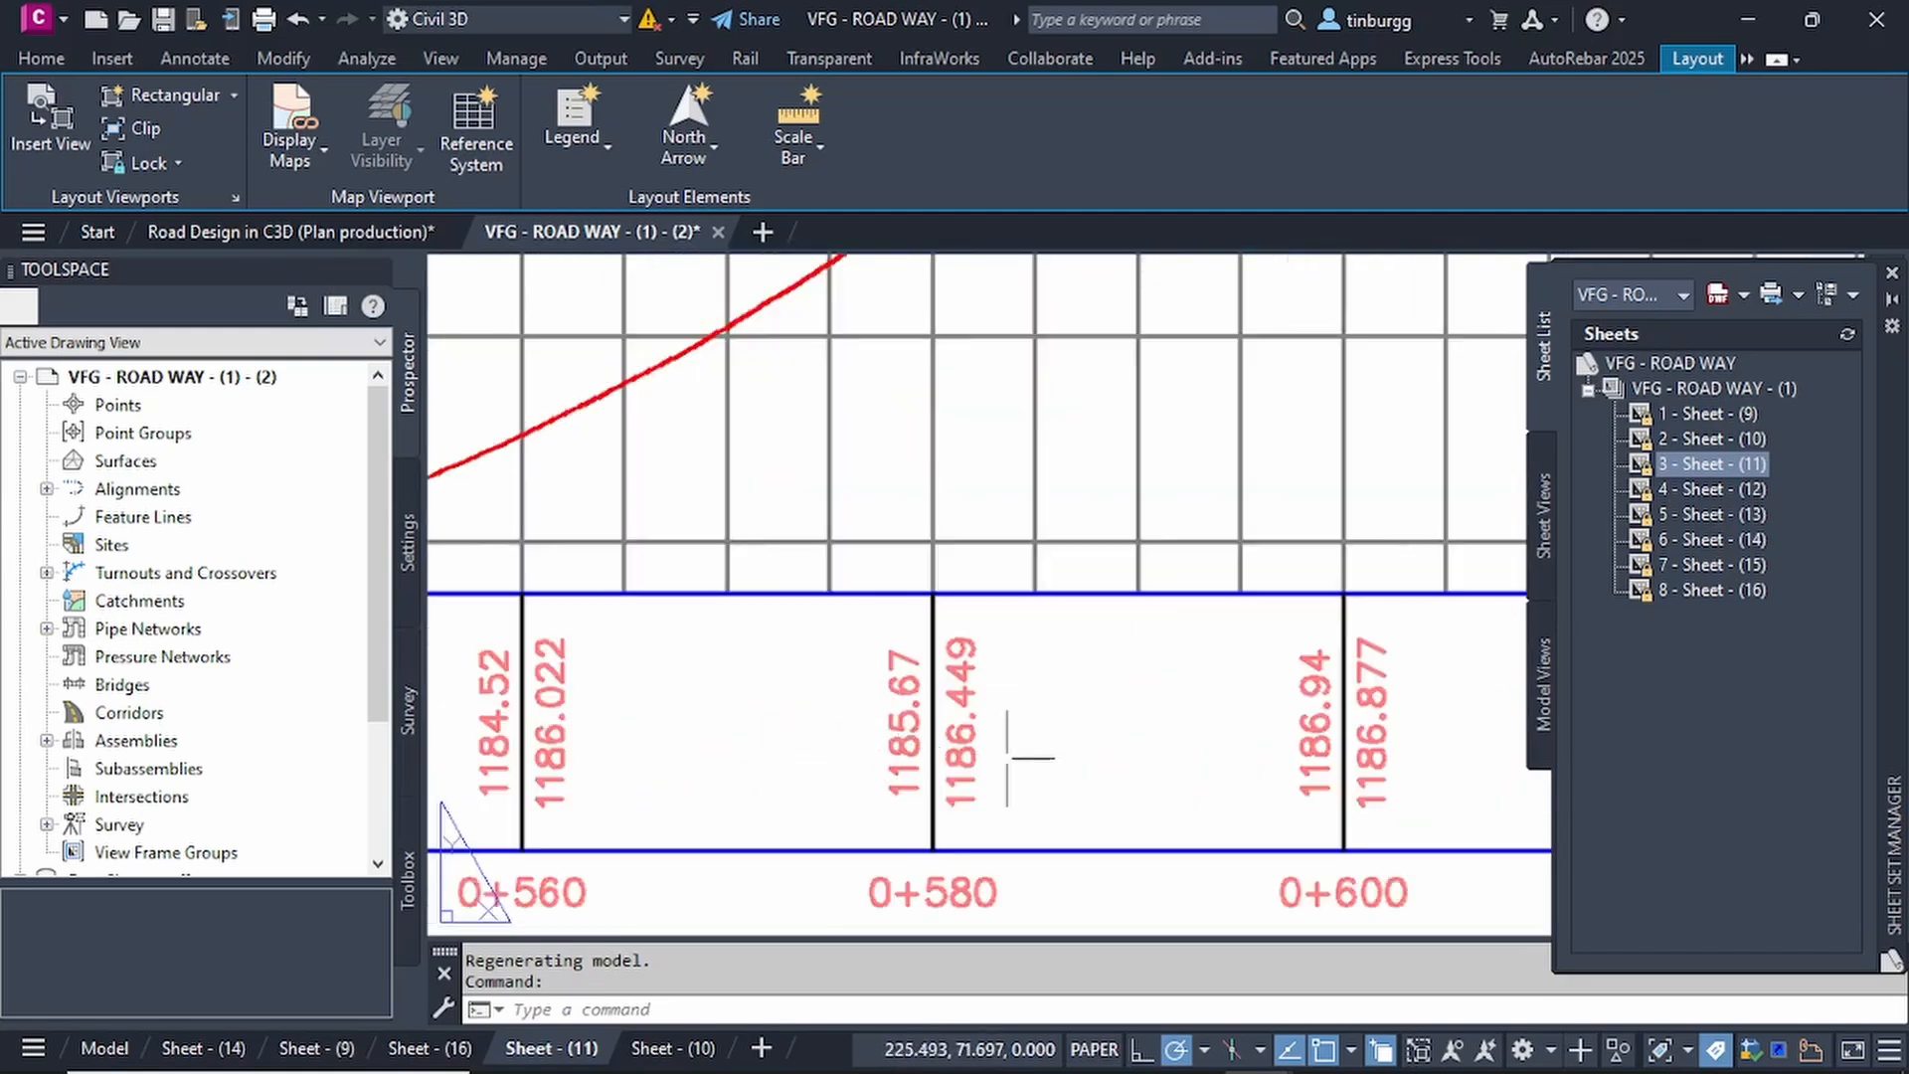
pyautogui.scroll(-8, 1090, 757)
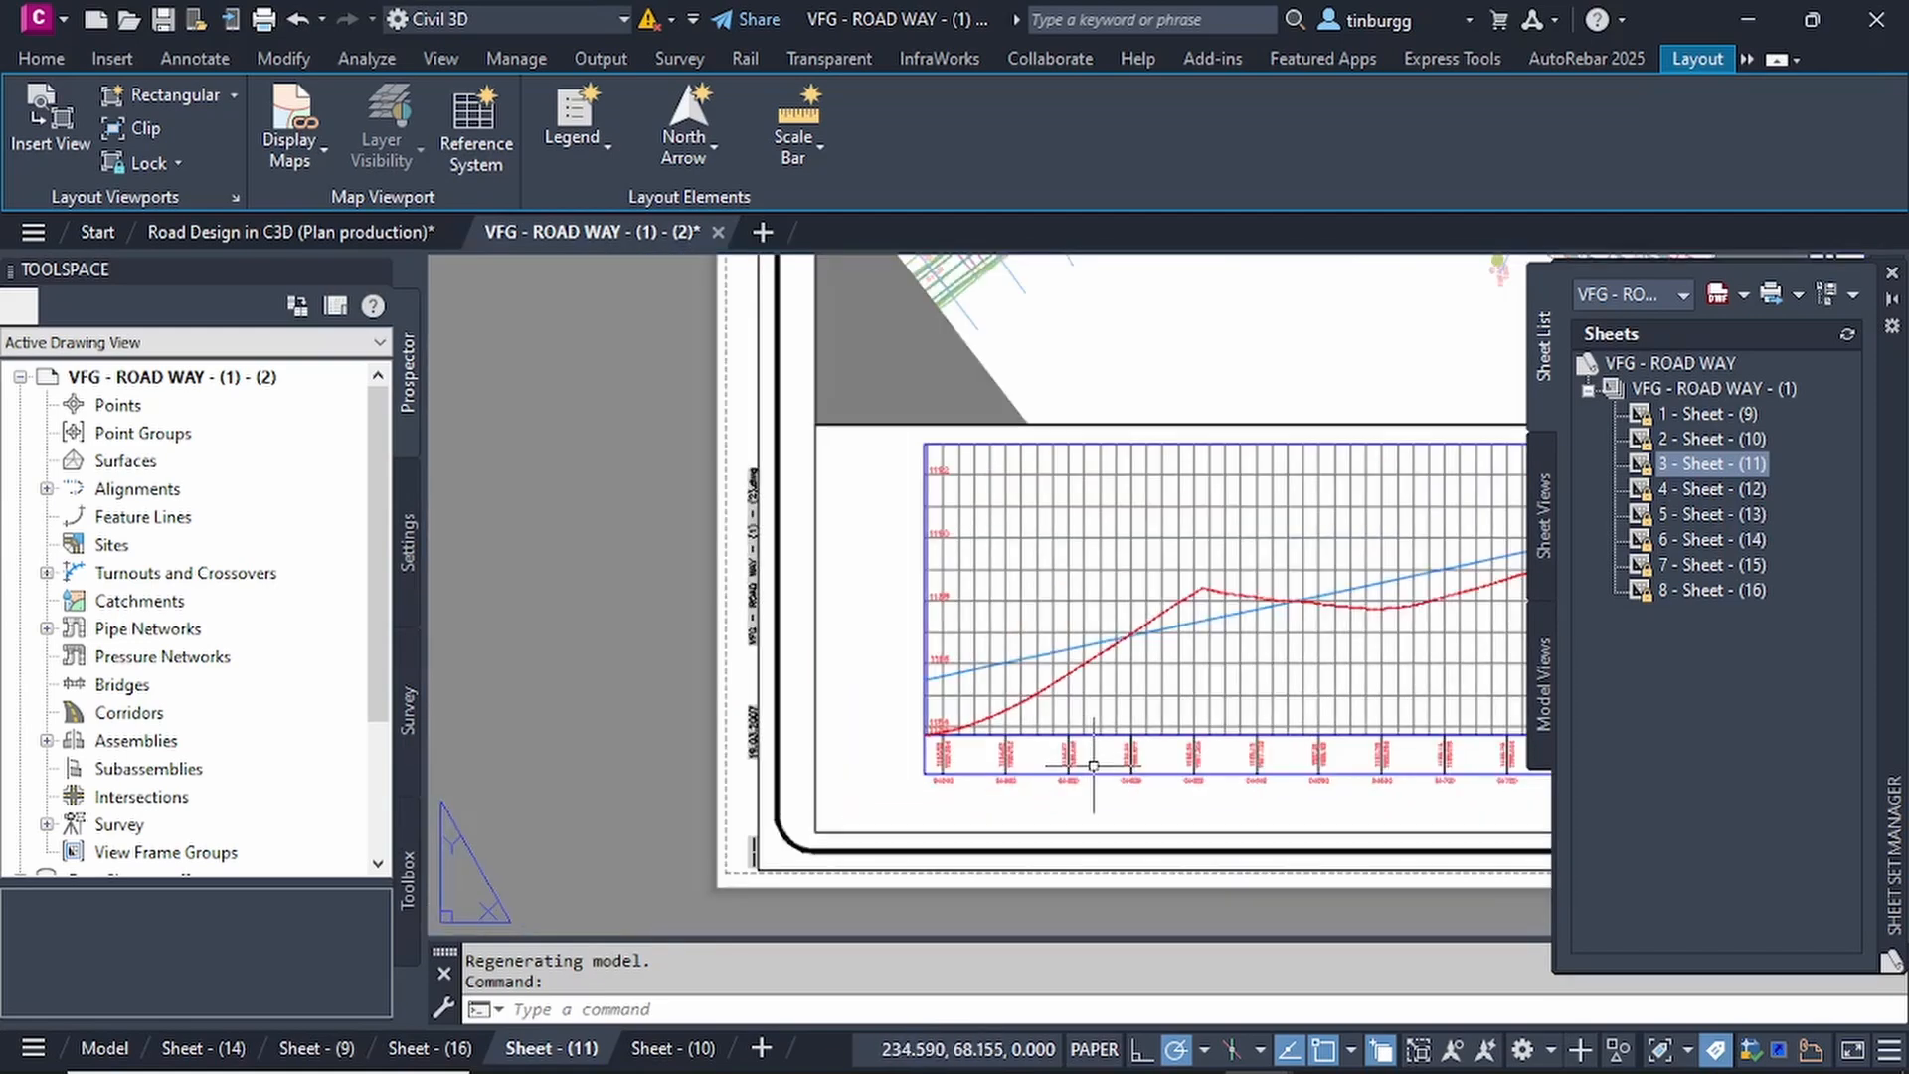
pyautogui.moveTo(1093, 766); pyautogui.dragTo(853, 694, button='middle')
pyautogui.scroll(2, 897, 660)
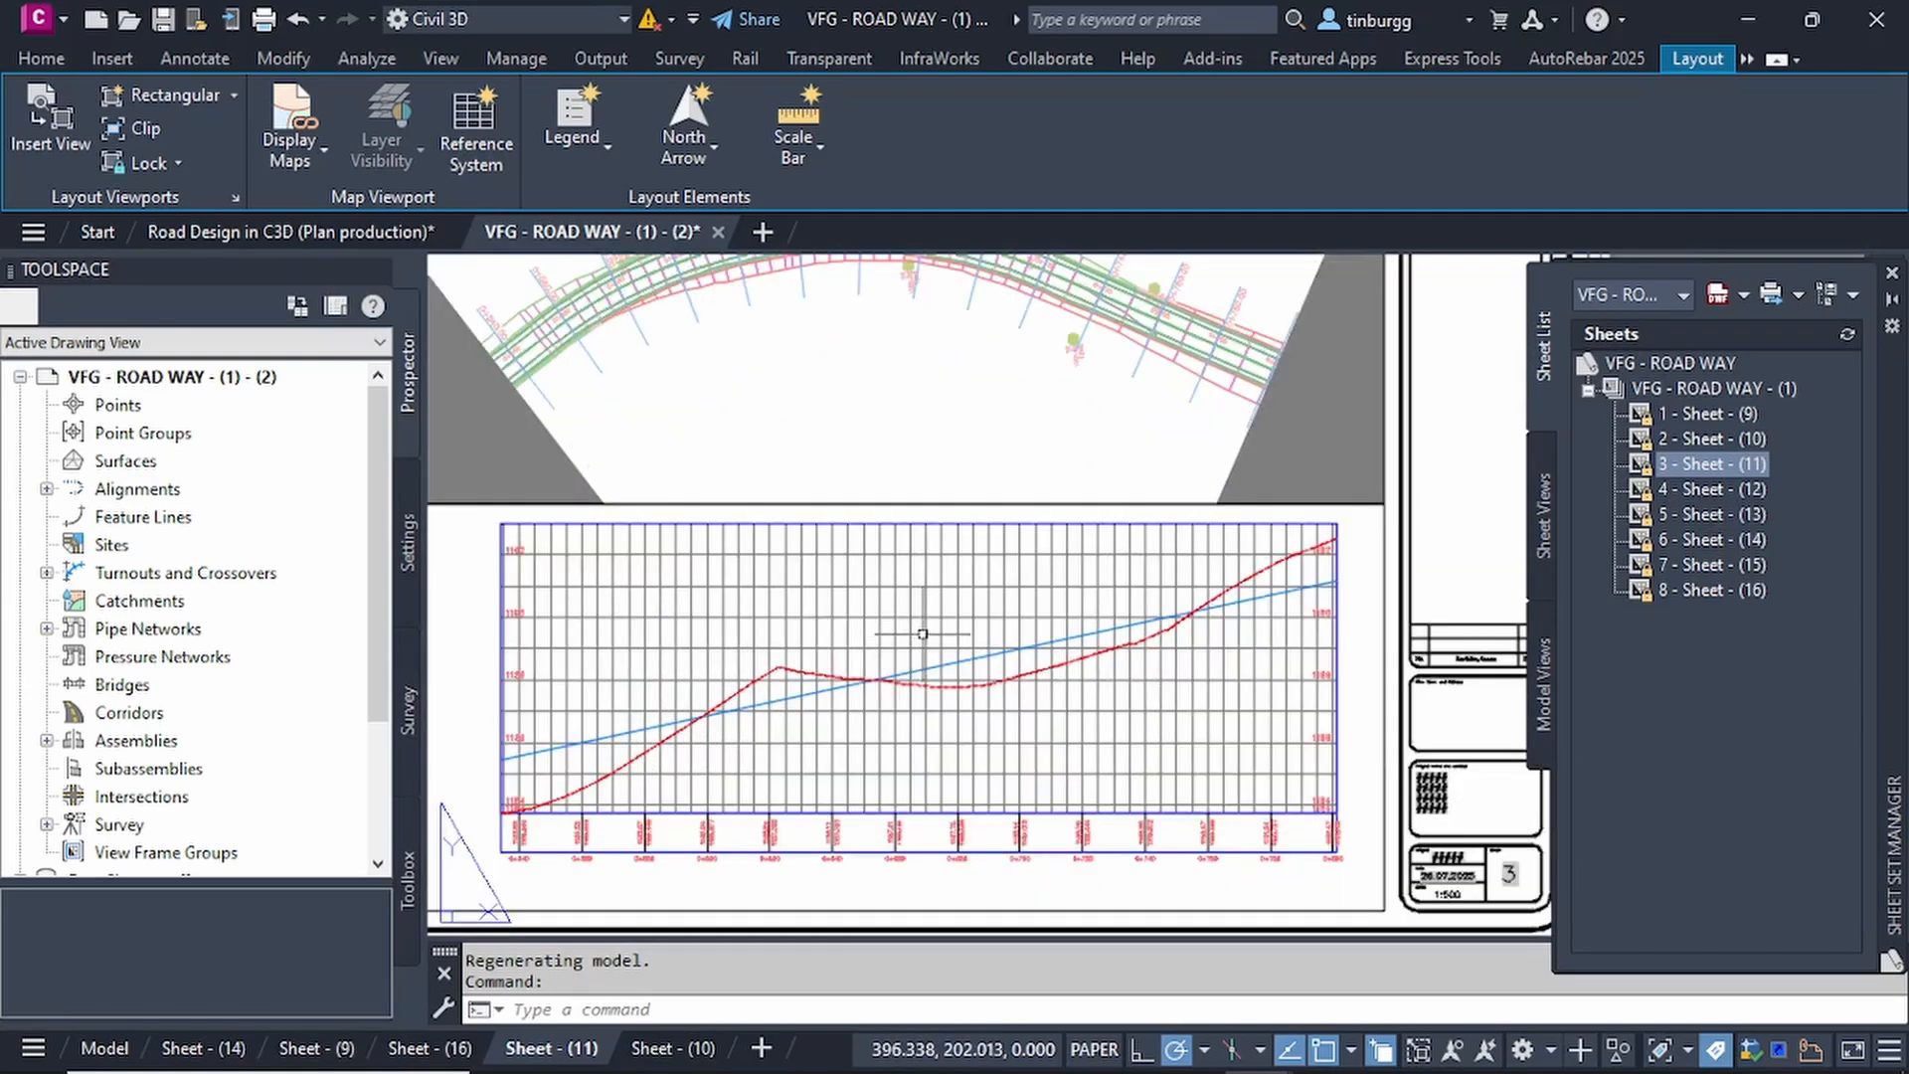
pyautogui.scroll(-2, 923, 634)
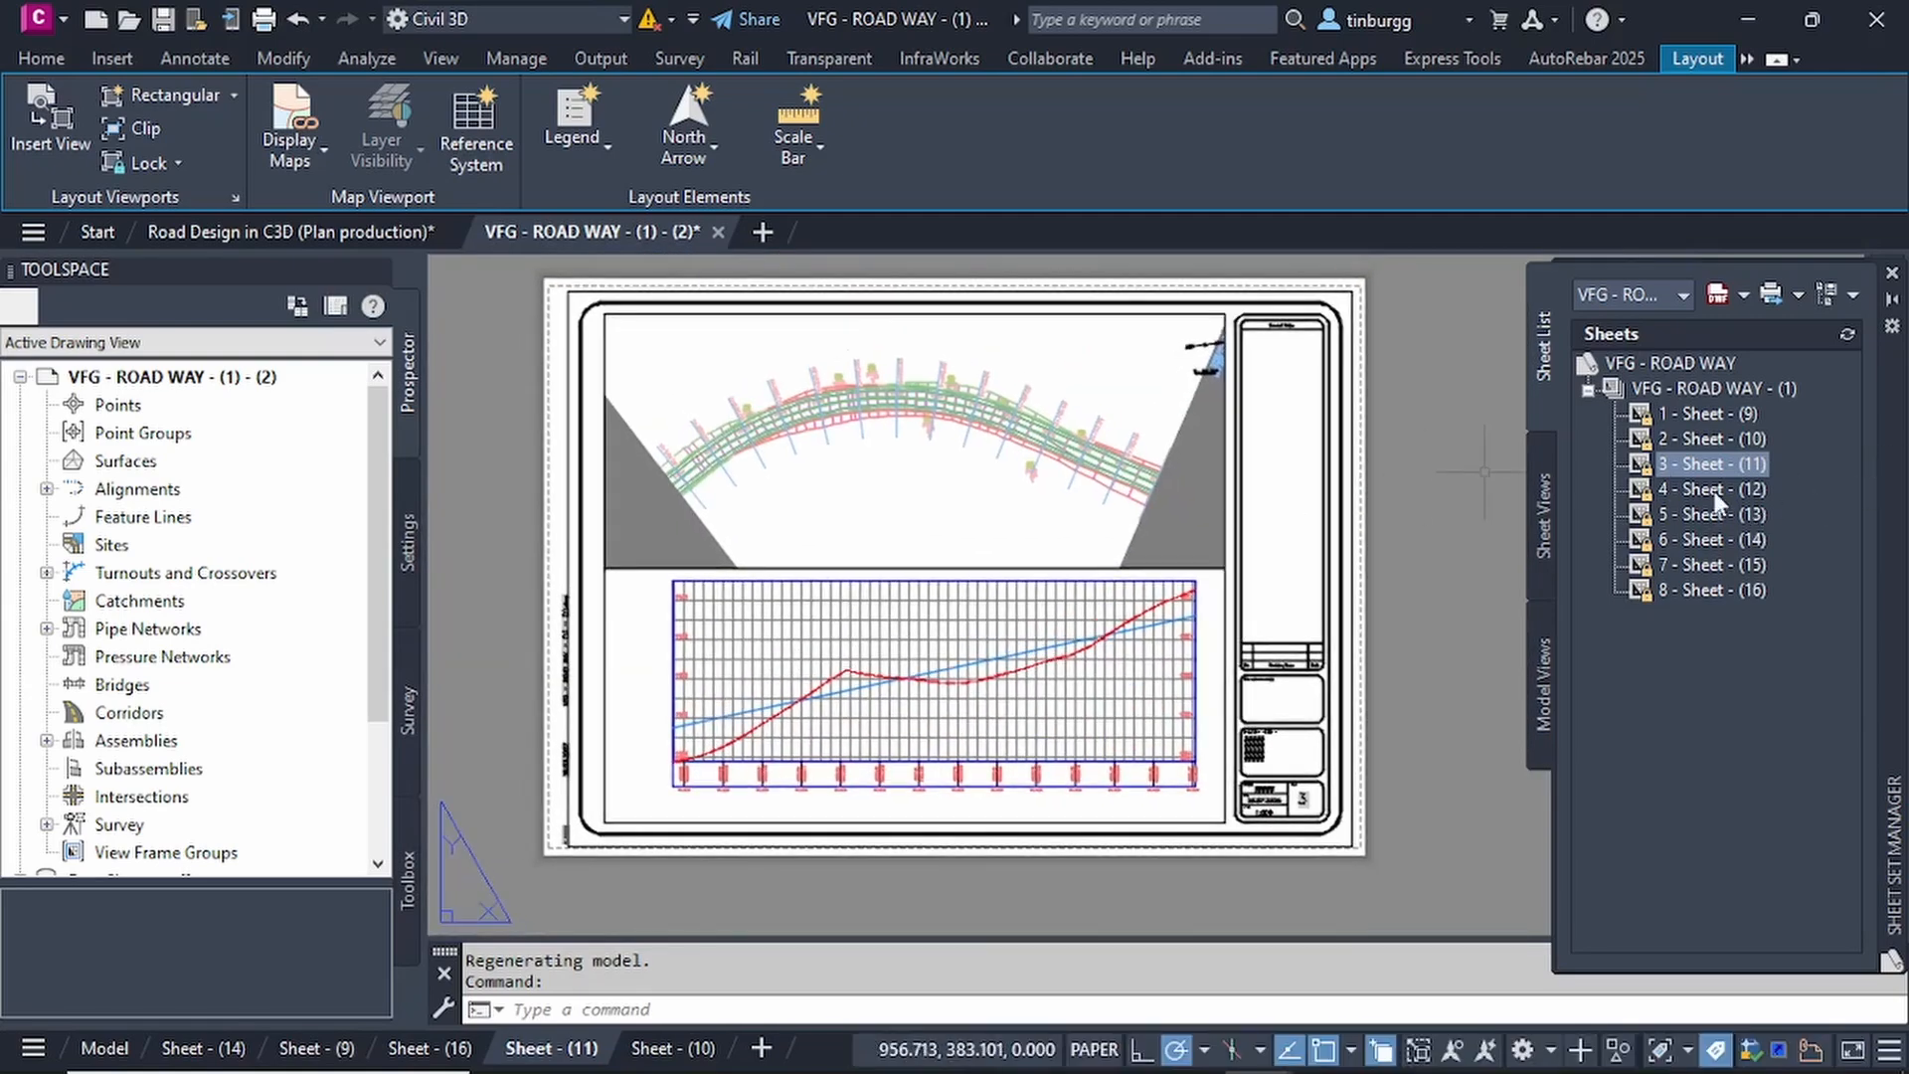
# Open the sheet 4 - Sheet - (12), return to 3 - Sheet - (11), and inspect the station labels along its curved road plan.
pyautogui.doubleClick(1706, 486)
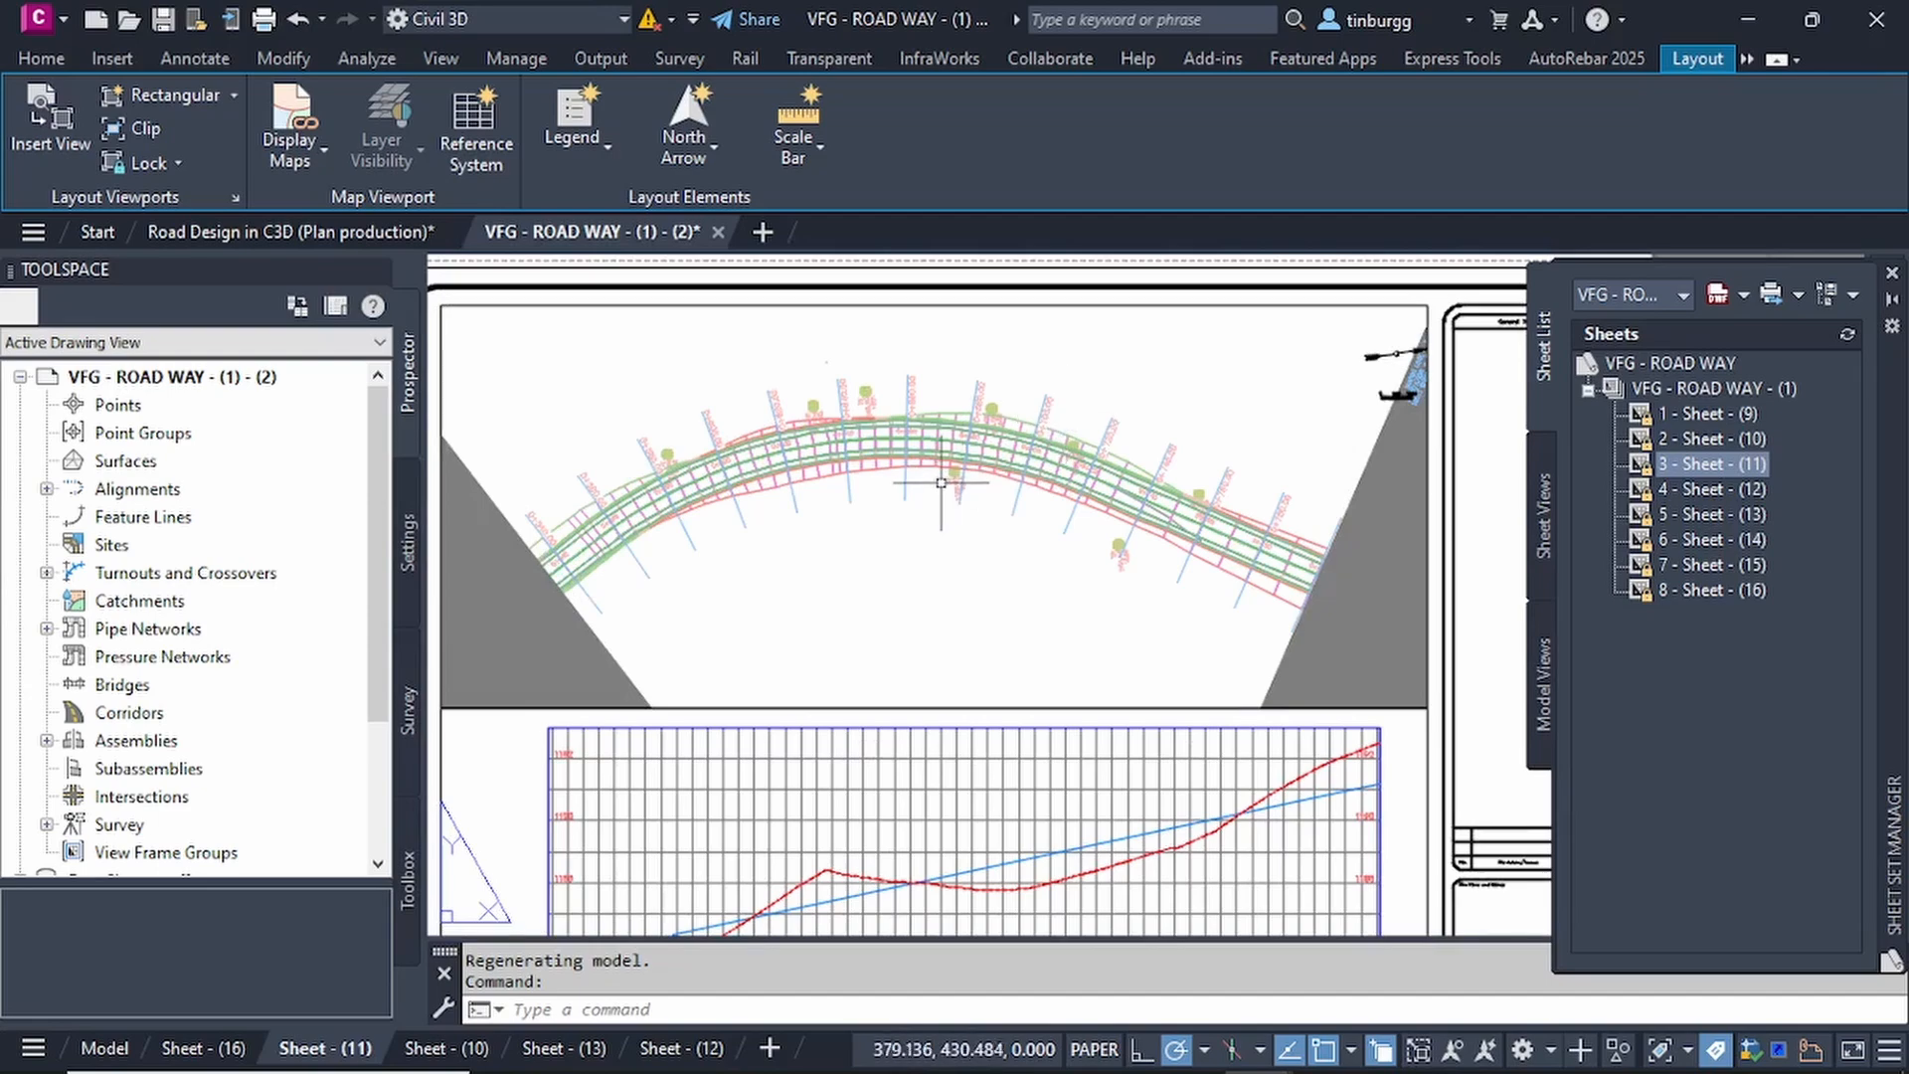
pyautogui.scroll(-2, 940, 483)
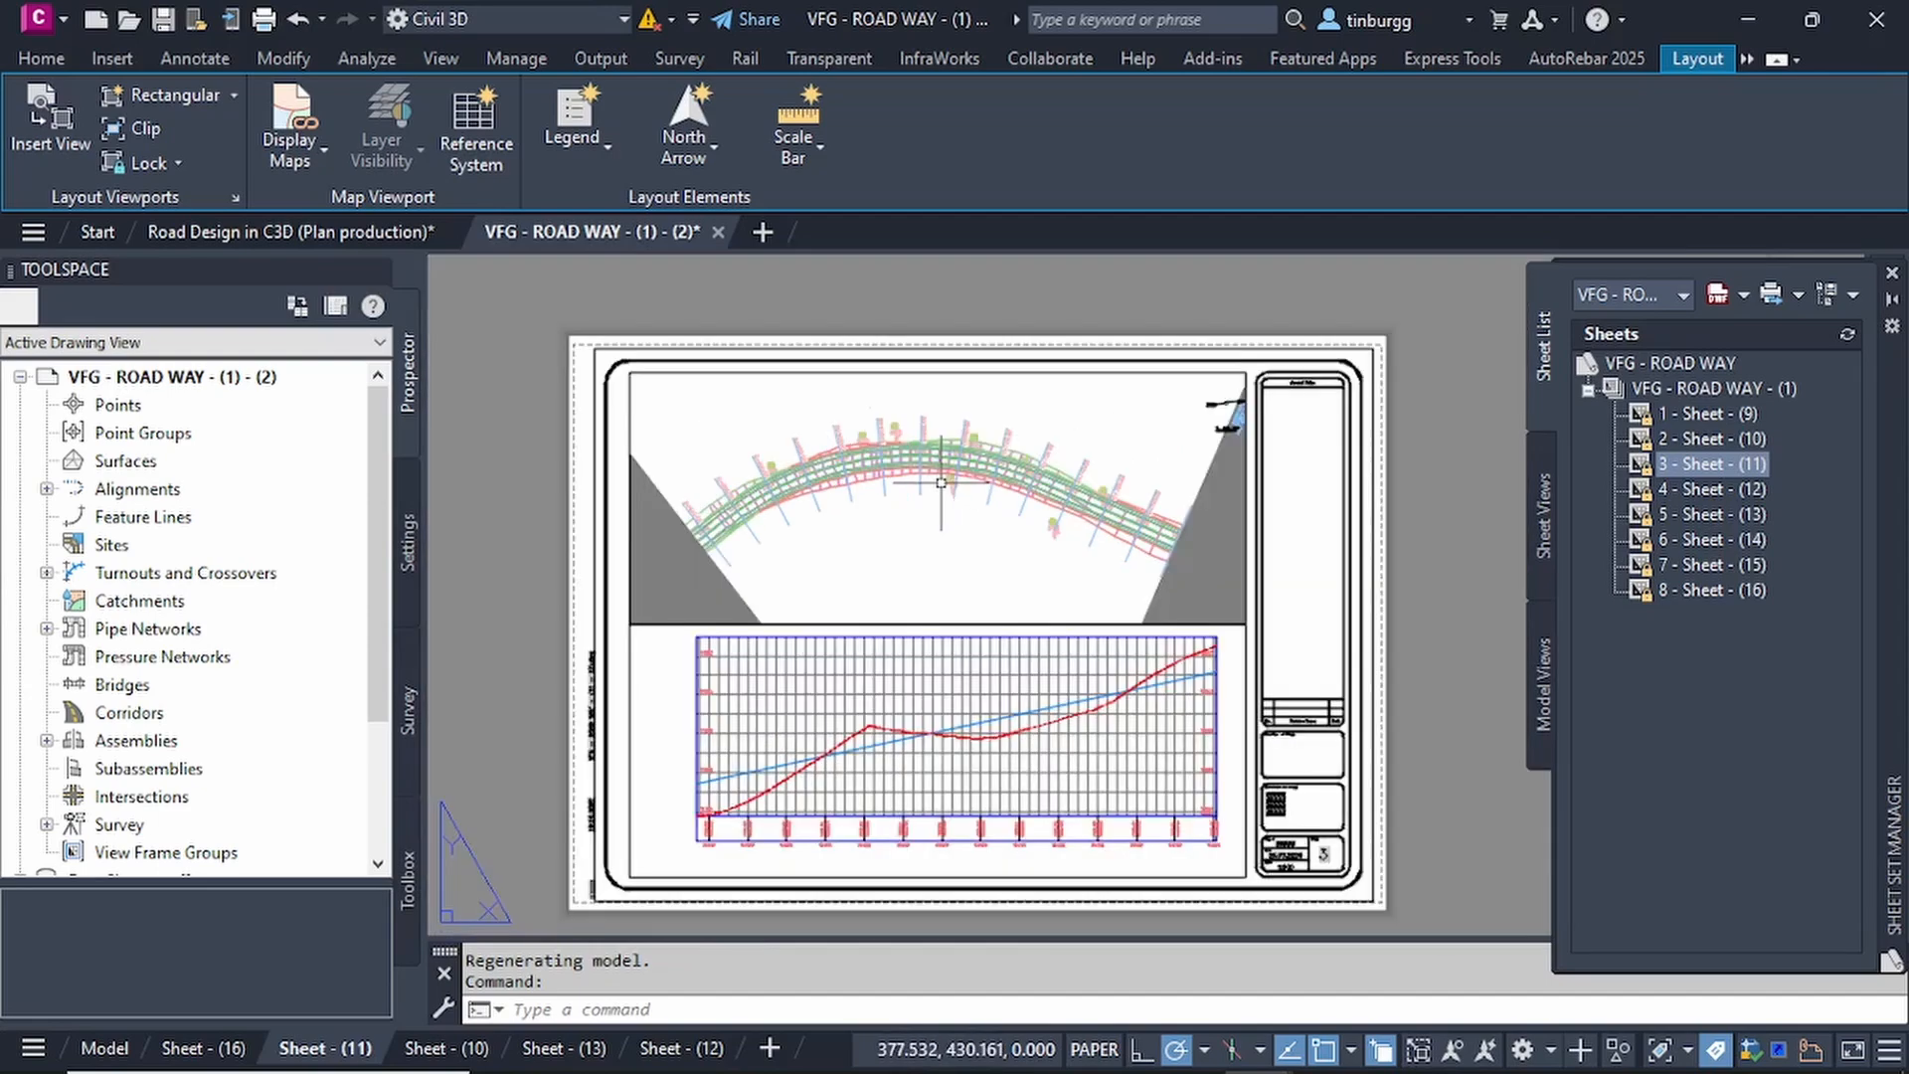
pyautogui.scroll(2, 940, 483)
pyautogui.scroll(1, 940, 484)
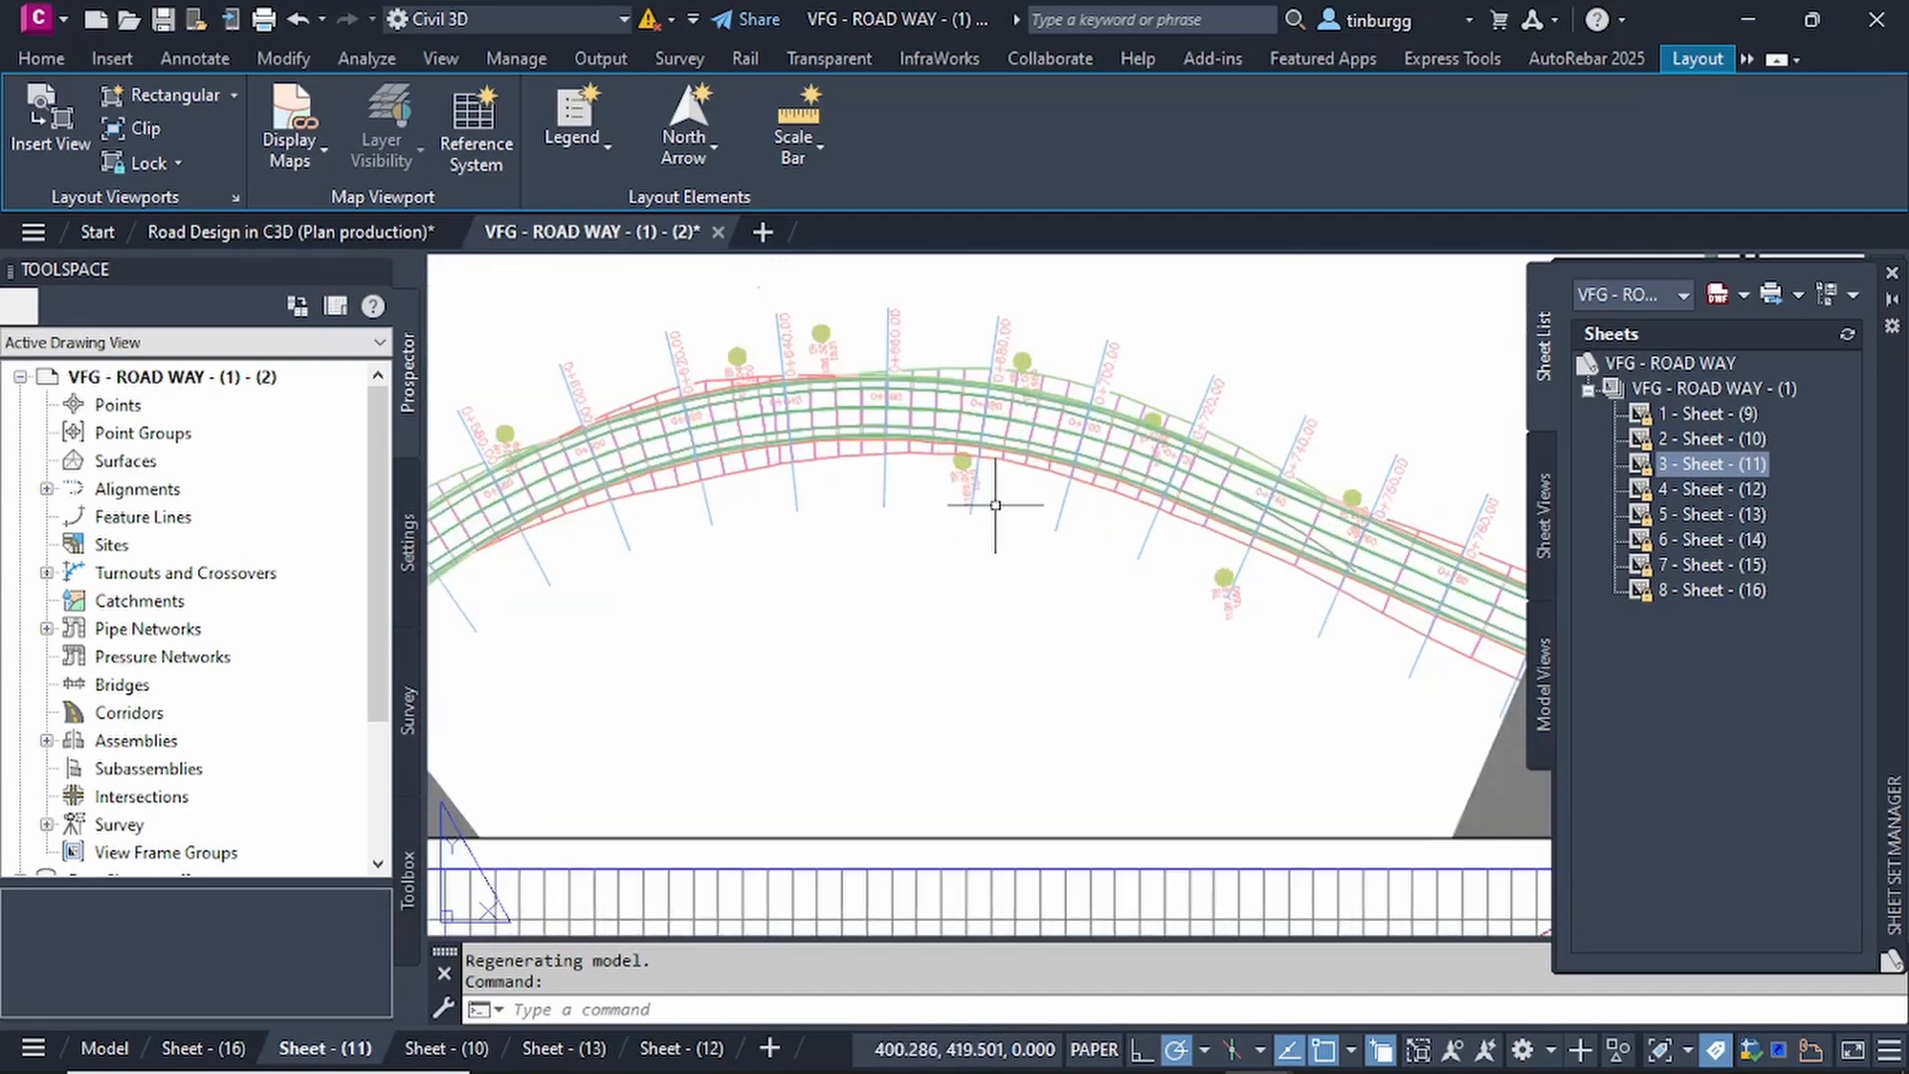
pyautogui.scroll(-3, 992, 498)
pyautogui.scroll(2, 996, 505)
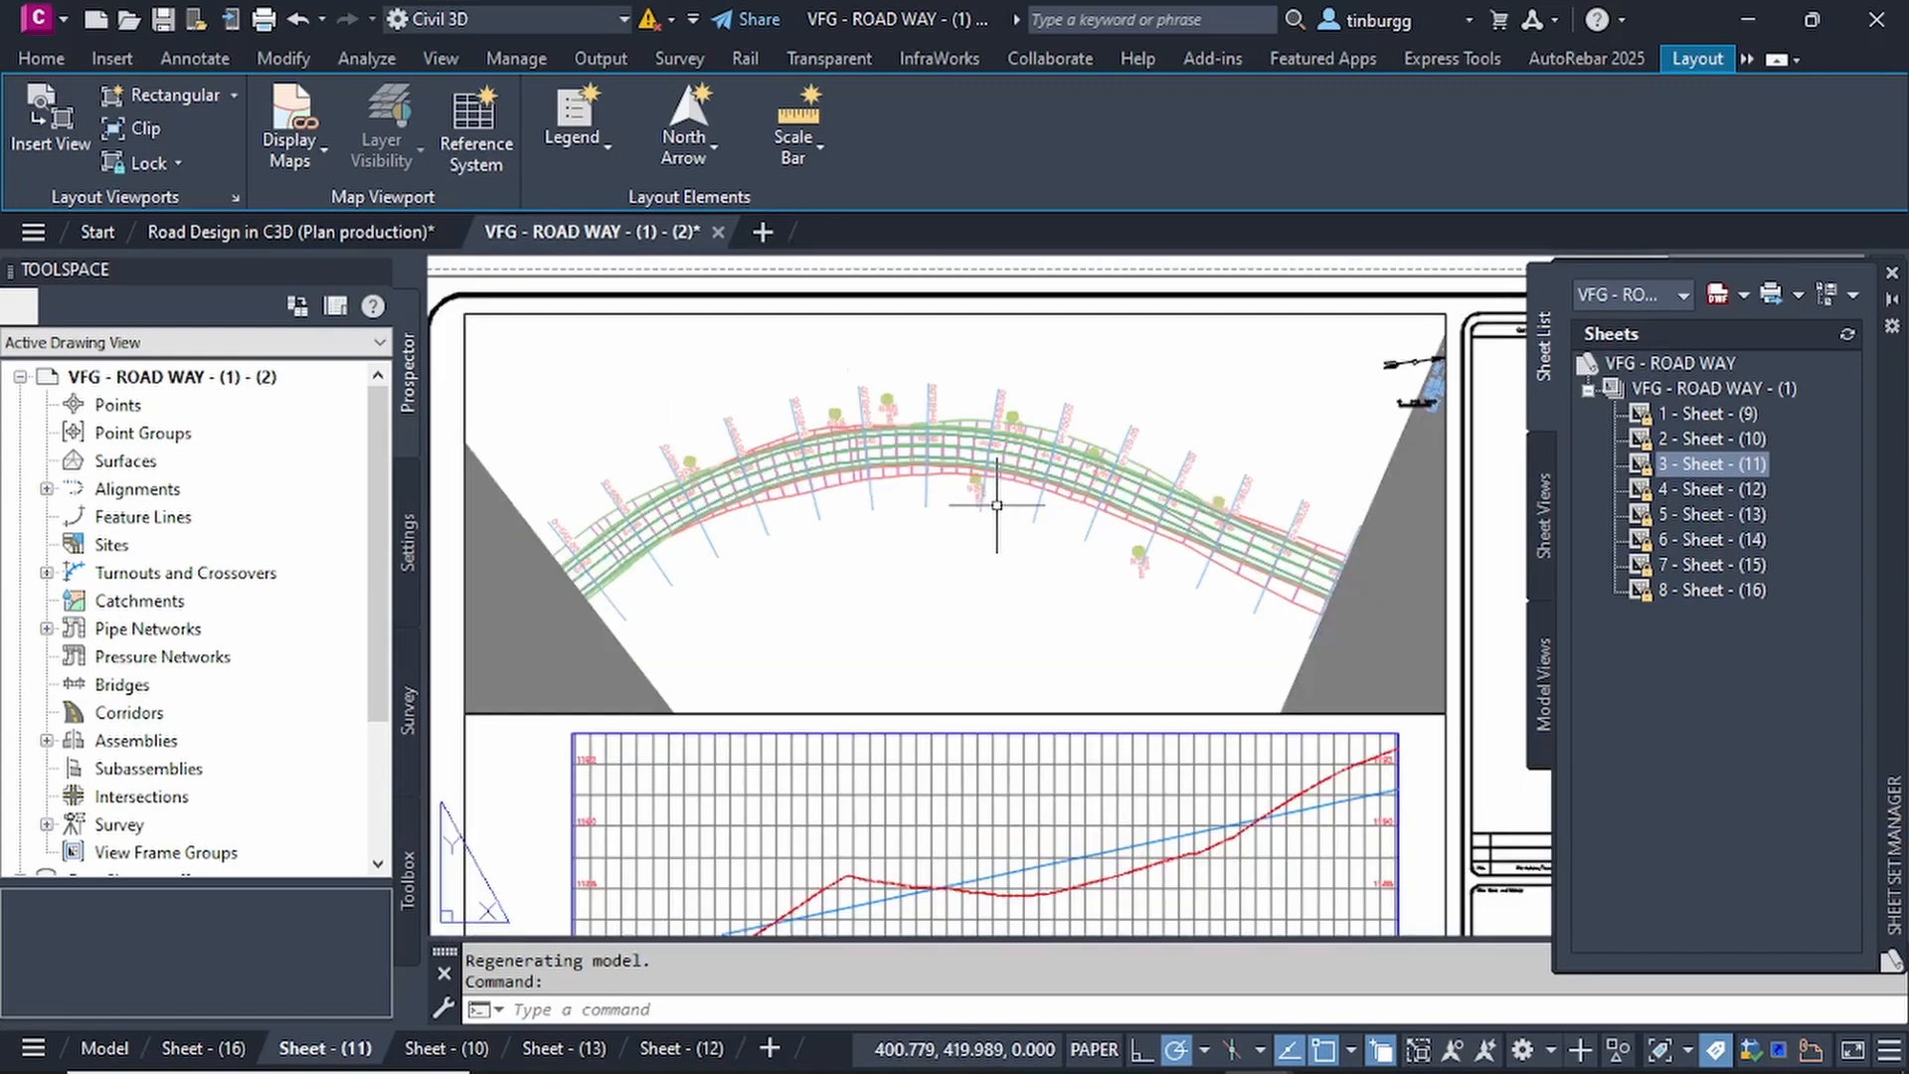
pyautogui.scroll(-2, 996, 505)
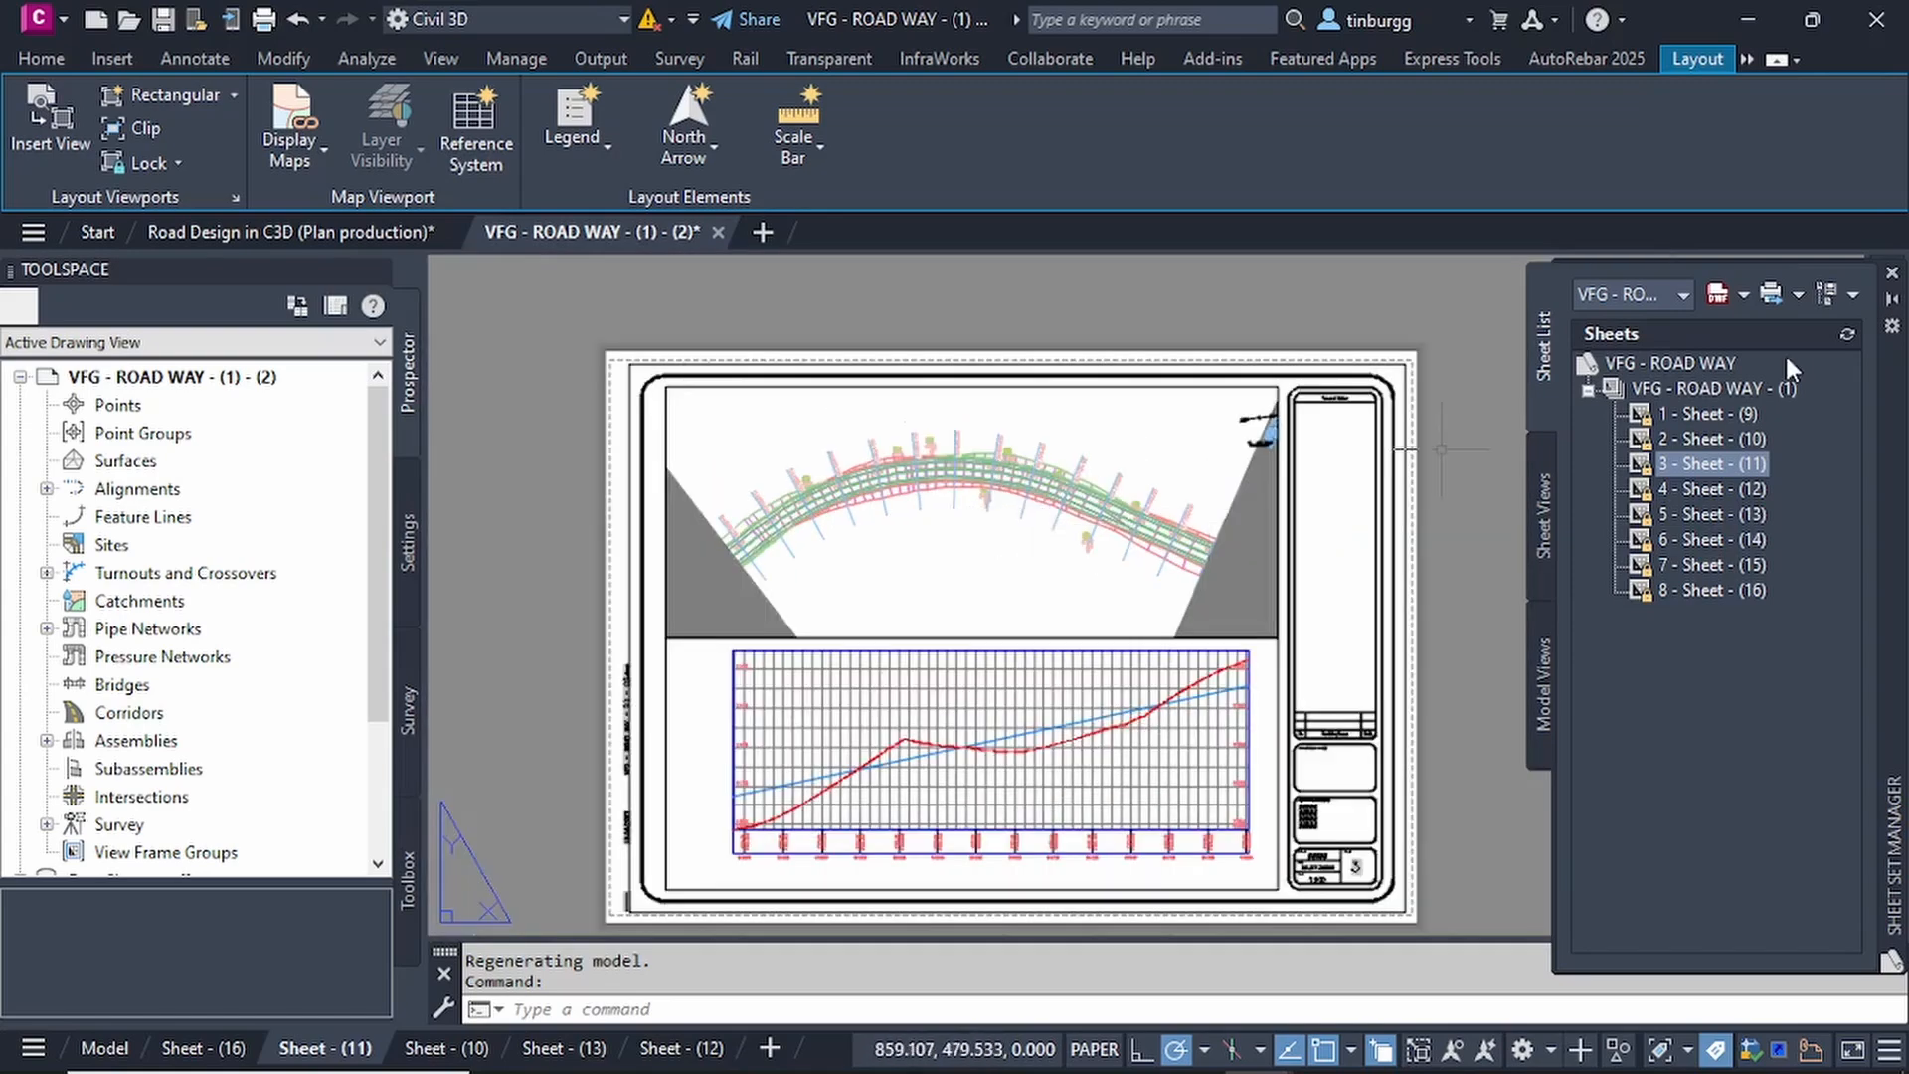
# Open the sheet 1 - Sheet - (9) from the sheet set to view its straight road plan and profile.
pyautogui.doubleClick(1709, 411)
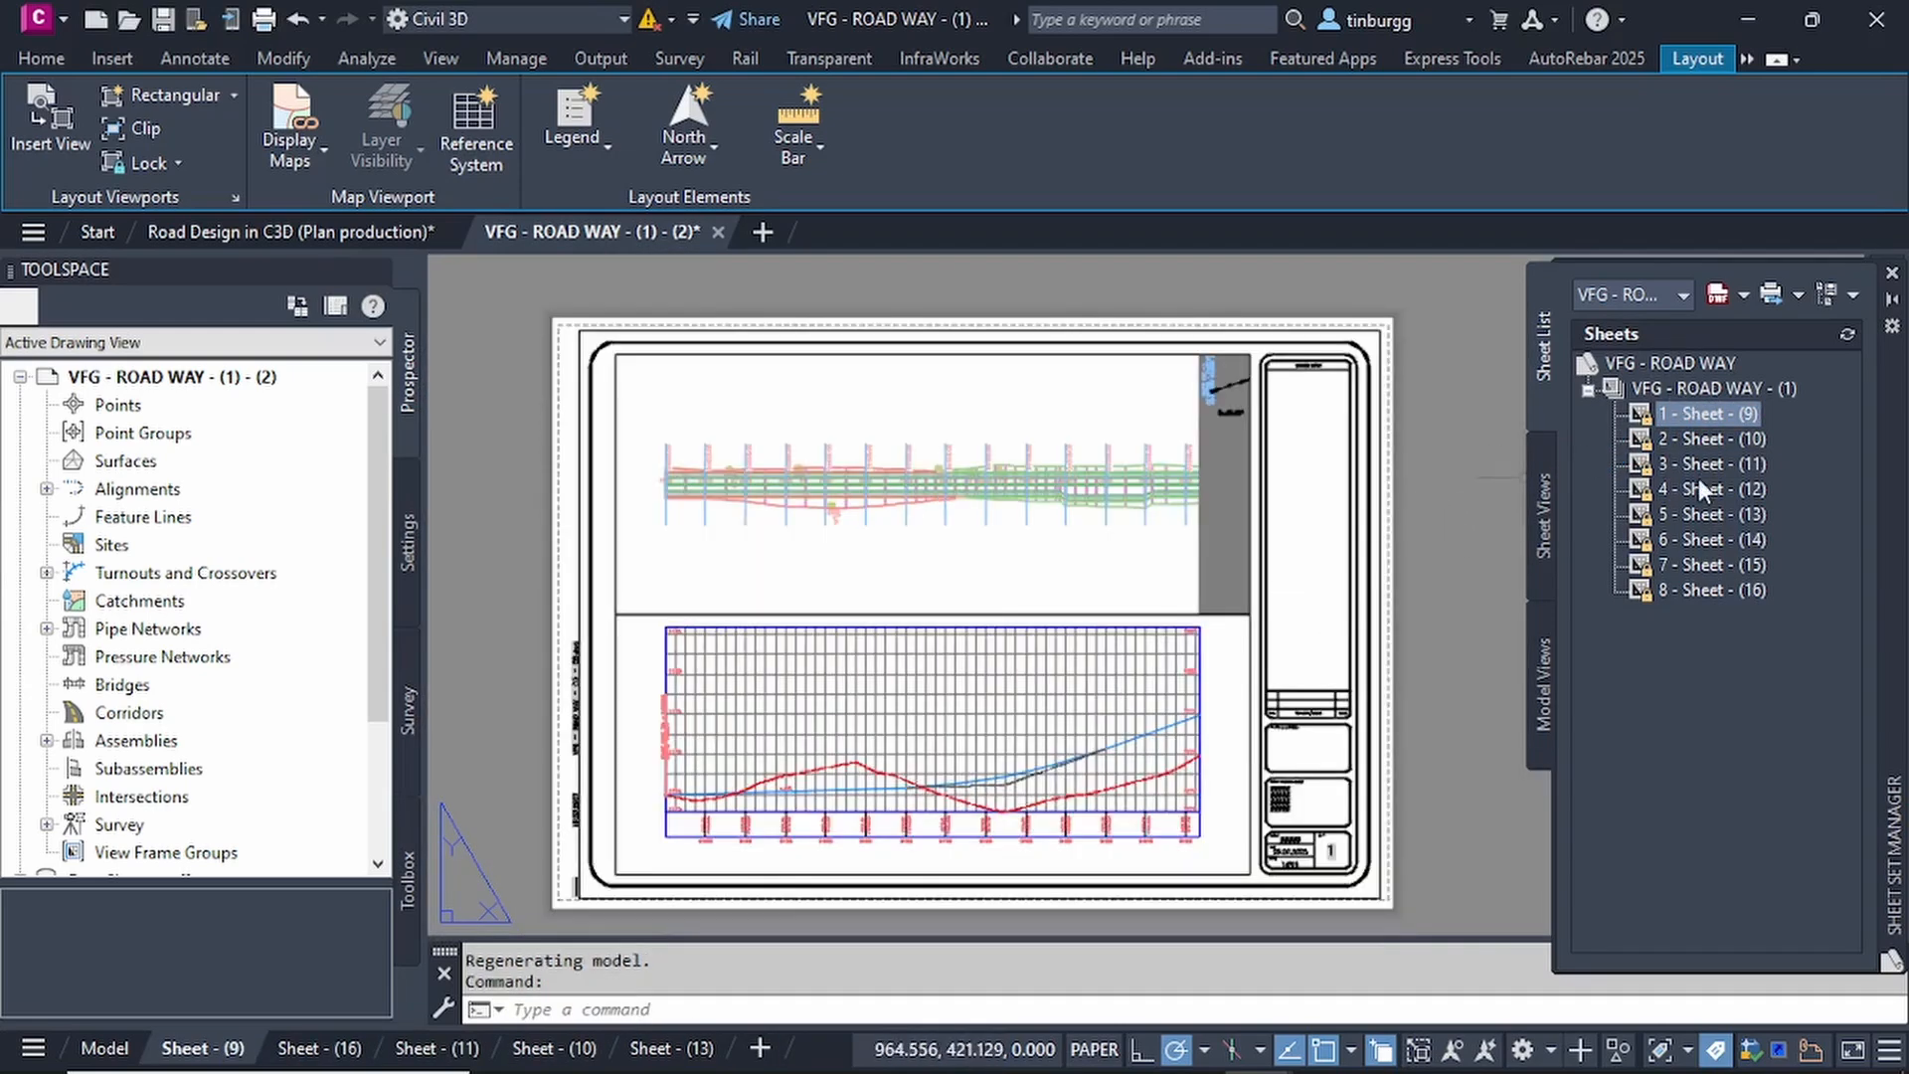
pyautogui.moveTo(1429, 1067)
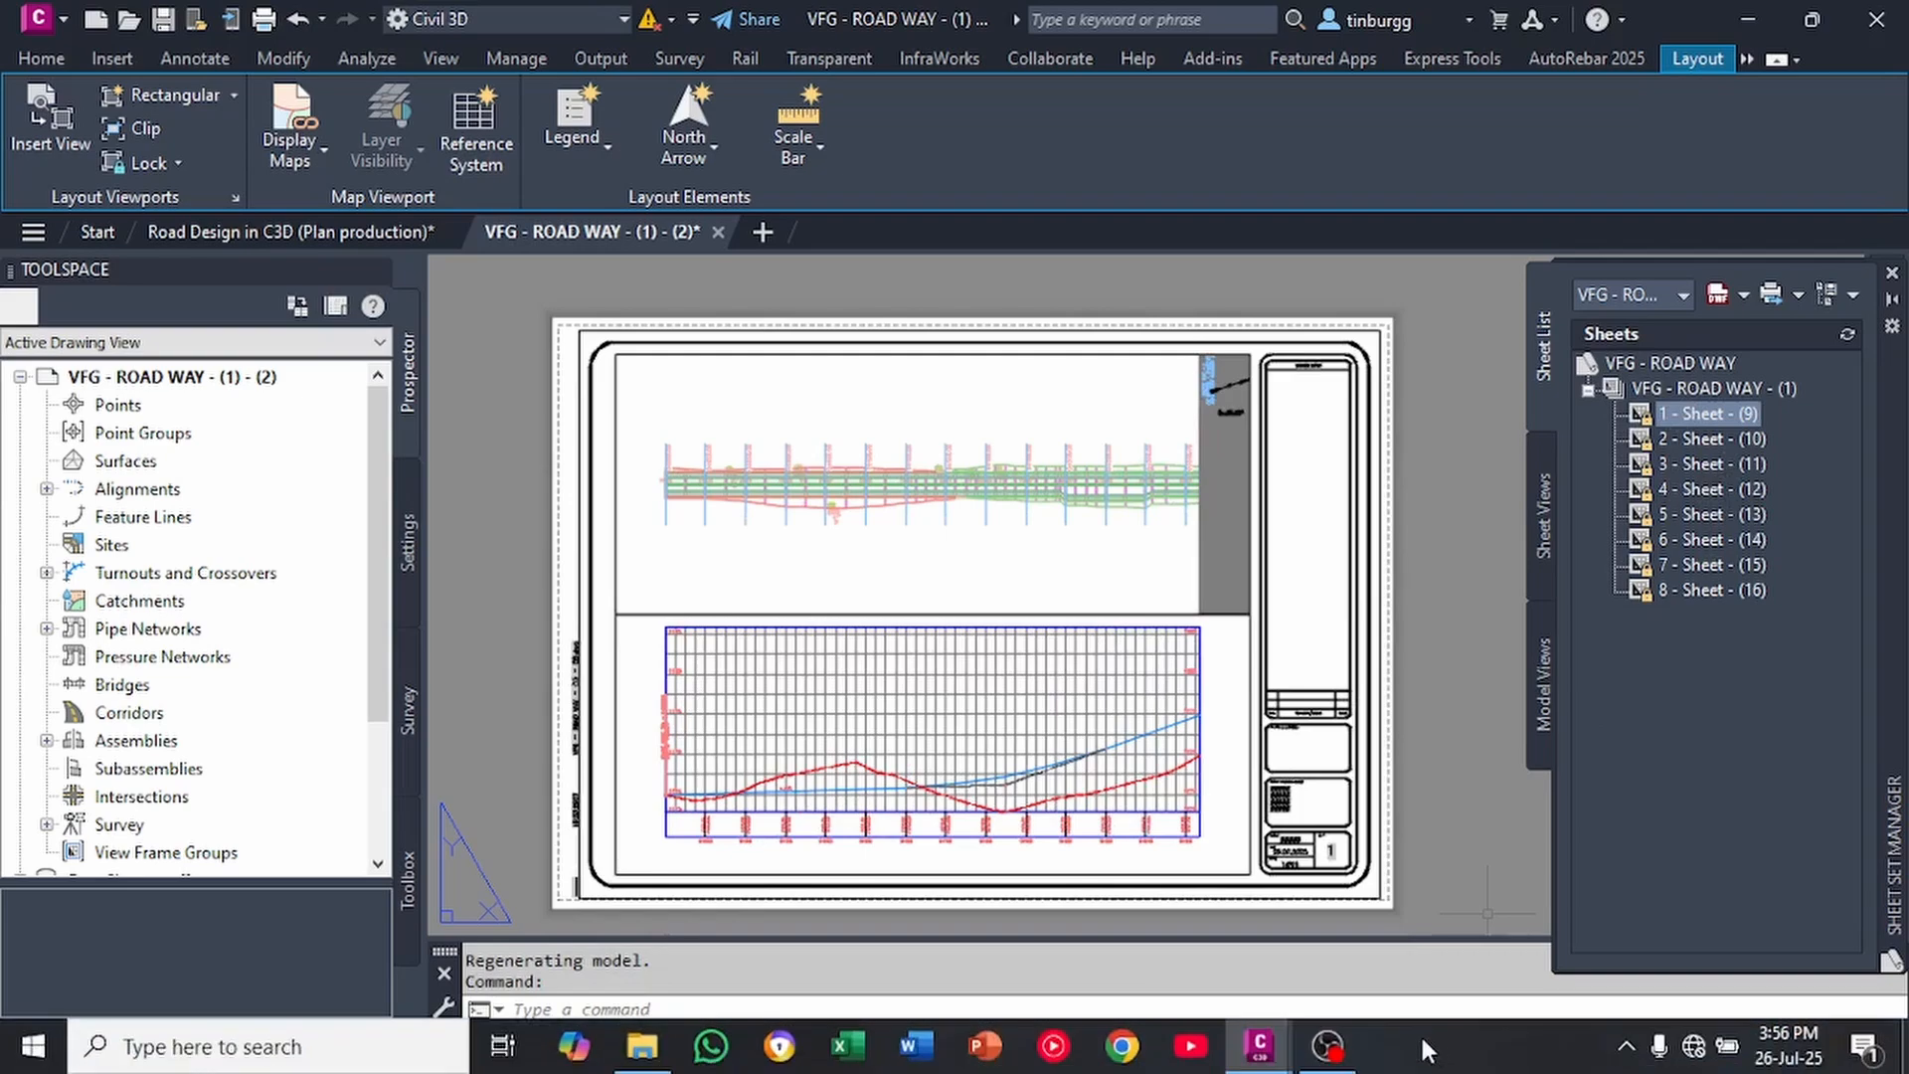
pyautogui.click(1329, 1048)
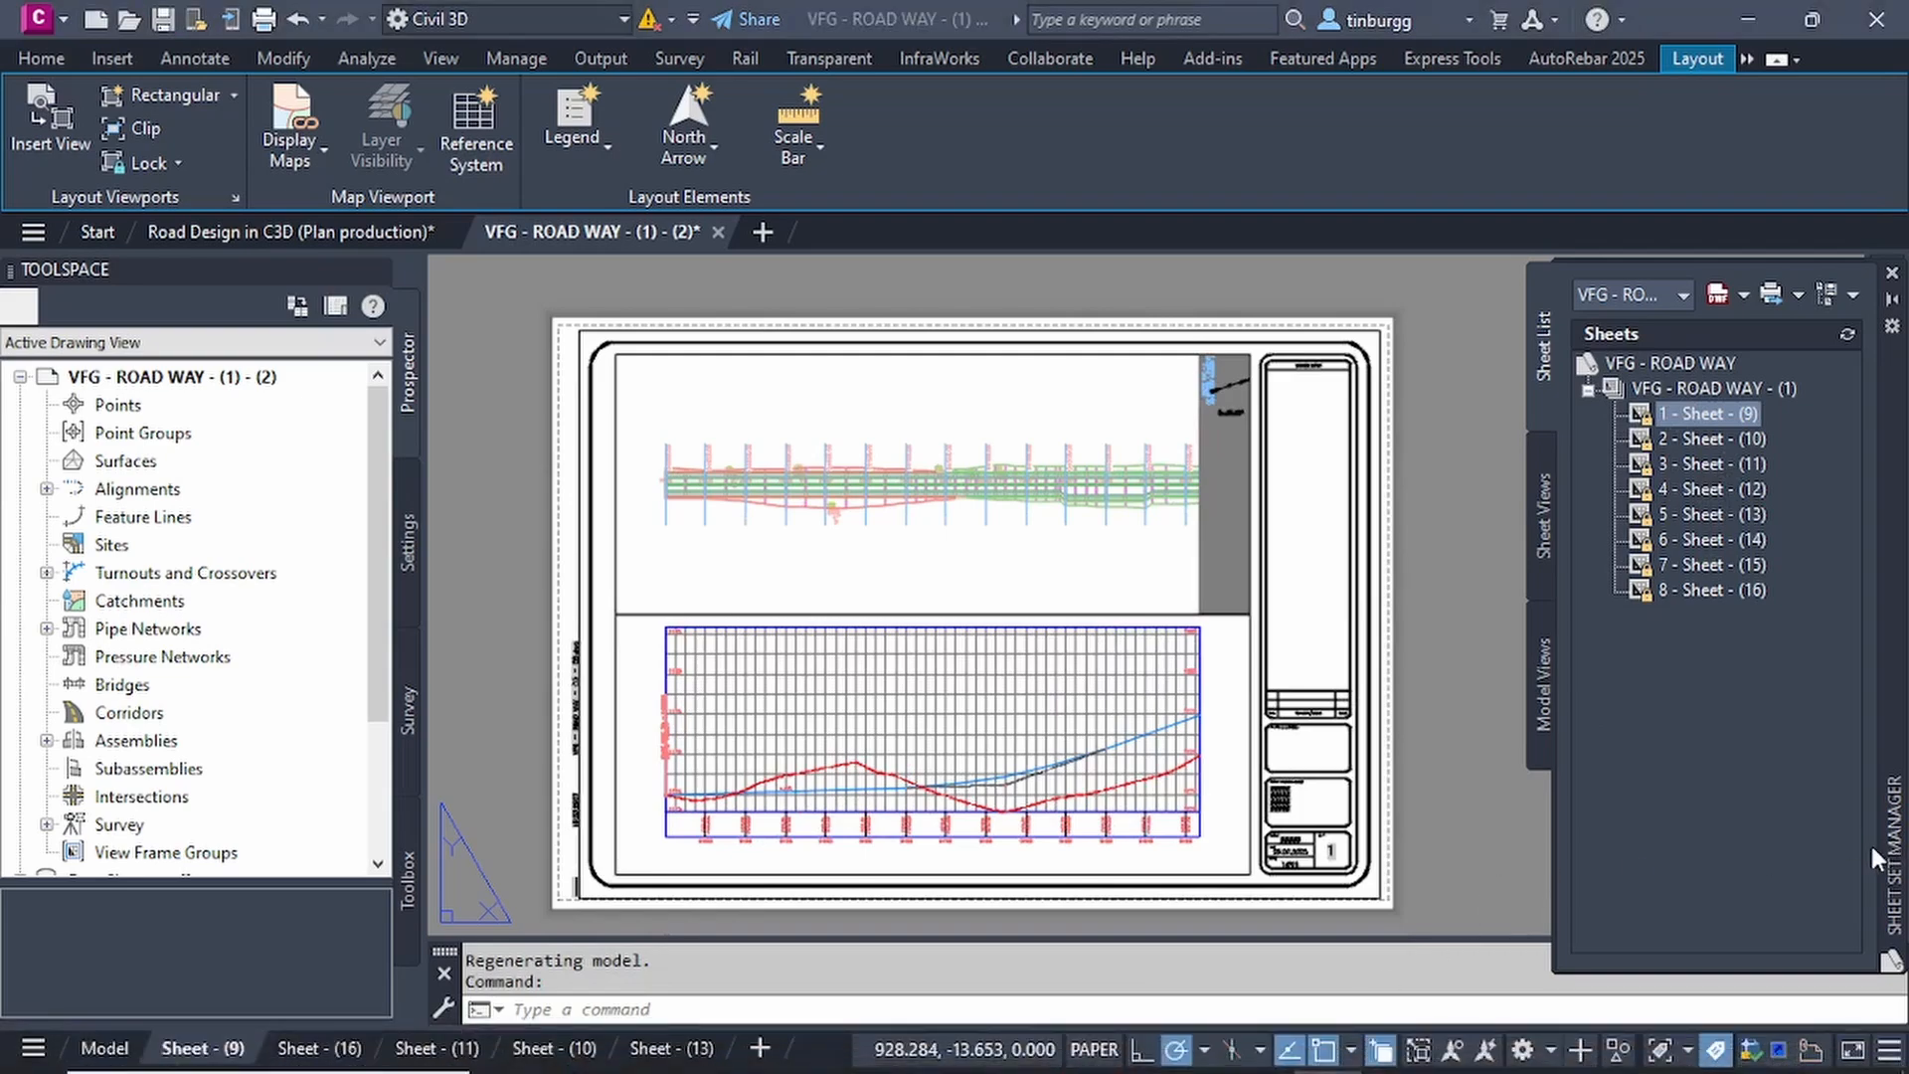